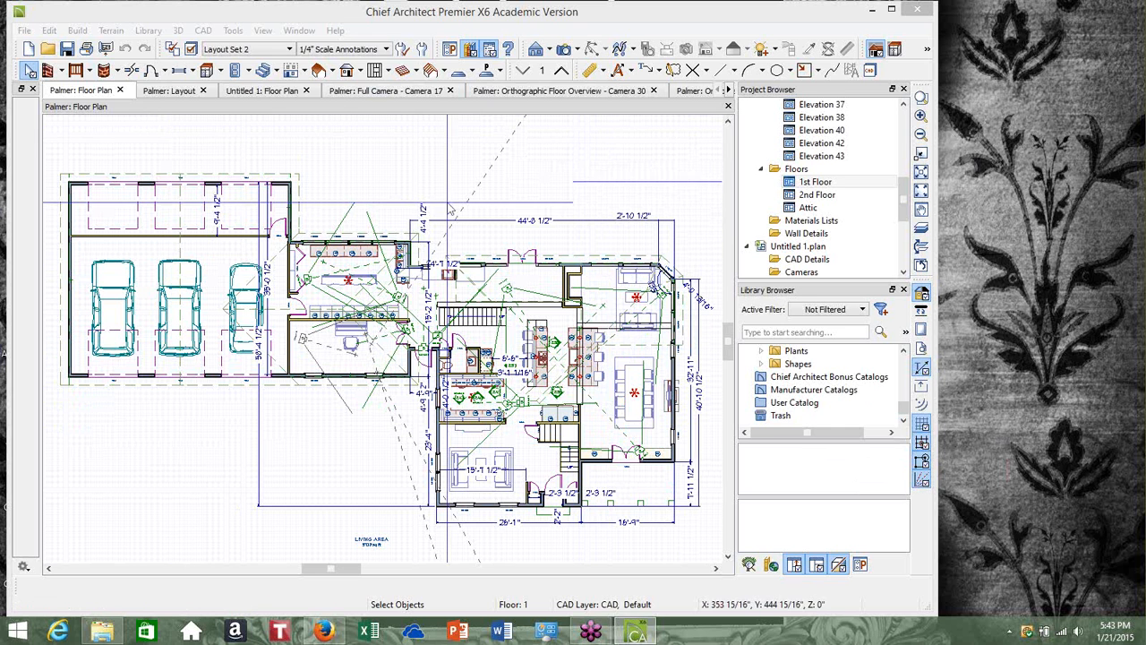
Cycle through the open view tabs: Layout, Untitled 1 floor plan, Full Camera, and the orthographic overview cameras
{"action": "left_click", "coordinate": [175, 91]}
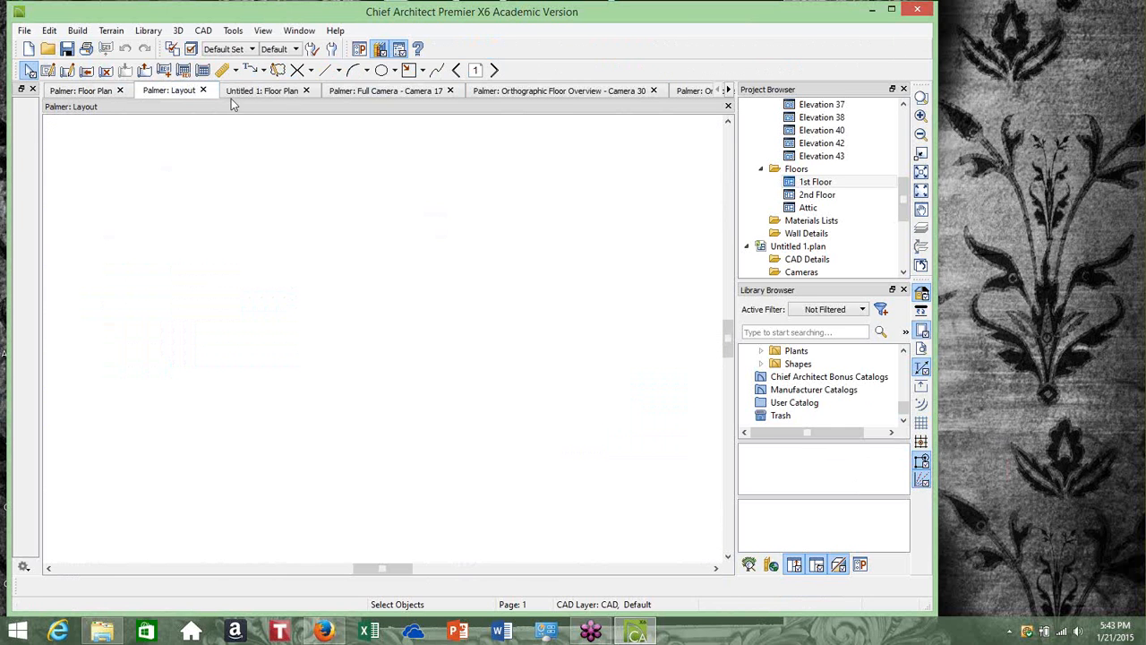
{"action": "left_click", "coordinate": [295, 93]}
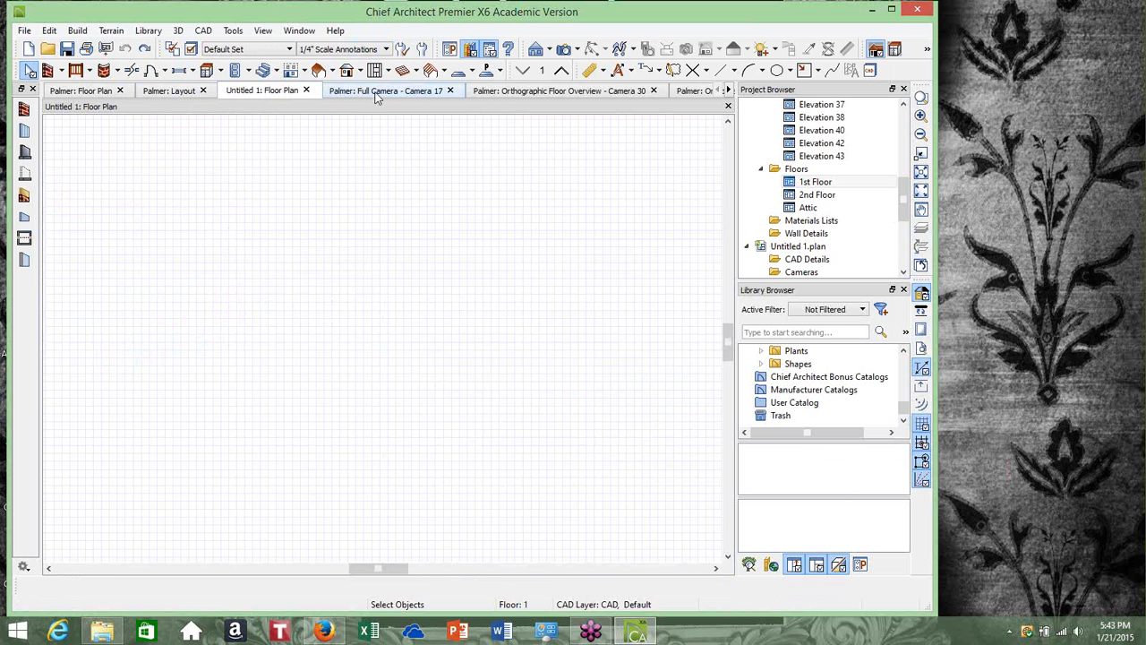
{"action": "left_click", "coordinate": [376, 93]}
{"action": "left_click", "coordinate": [560, 93]}
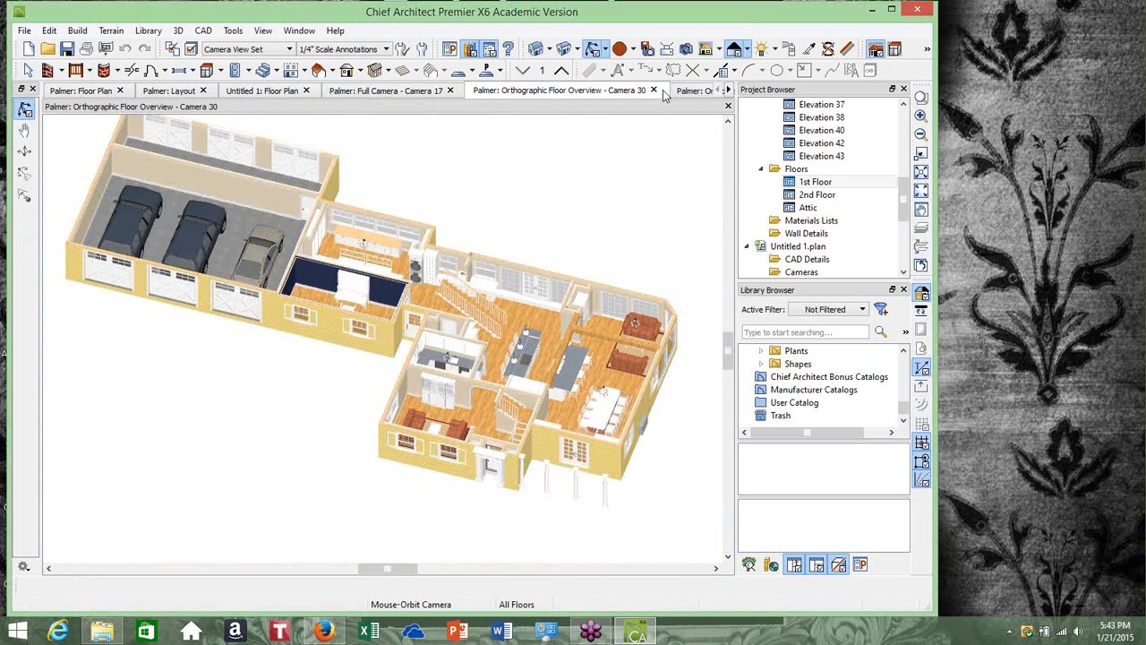
{"action": "left_click", "coordinate": [694, 92]}
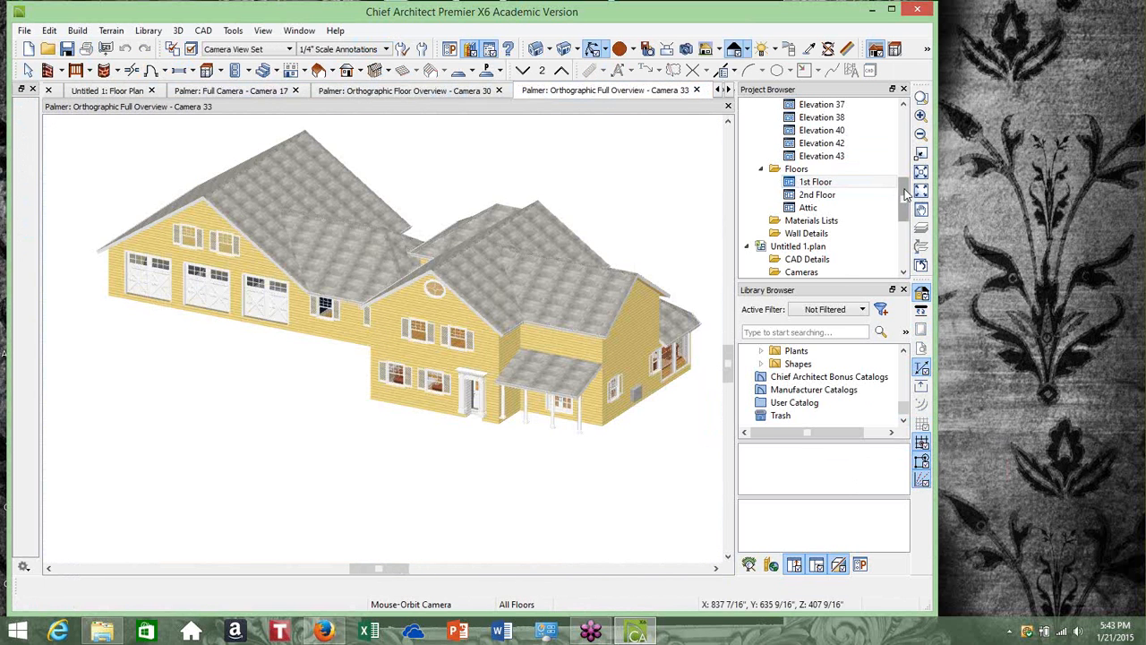
Browse the Palmer plan's camera list in the project browser and return to the Palmer floor plan view
{"action": "left_click_drag", "start_coordinate": [903, 198], "coordinate": [882, 145]}
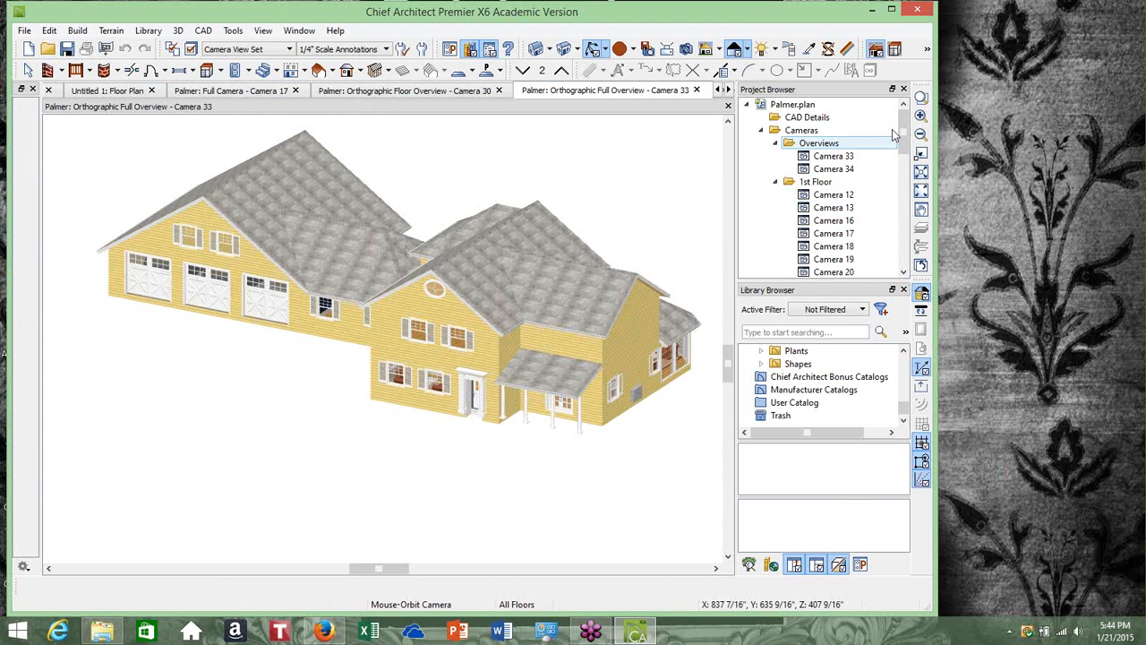
{"action": "mouse_move", "coordinate": [904, 124]}
{"action": "left_mouse_down"}
{"action": "mouse_move", "coordinate": [905, 234]}
{"action": "mouse_move", "coordinate": [903, 112]}
{"action": "left_mouse_up"}
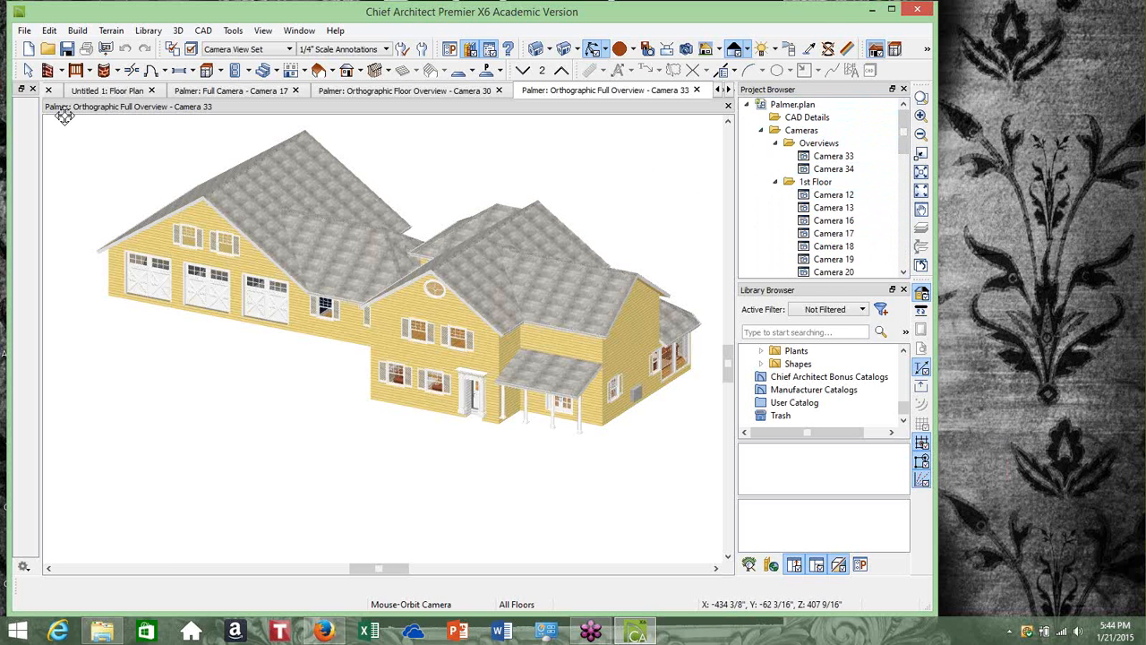
{"action": "left_click", "coordinate": [718, 91]}
{"action": "left_click", "coordinate": [718, 91]}
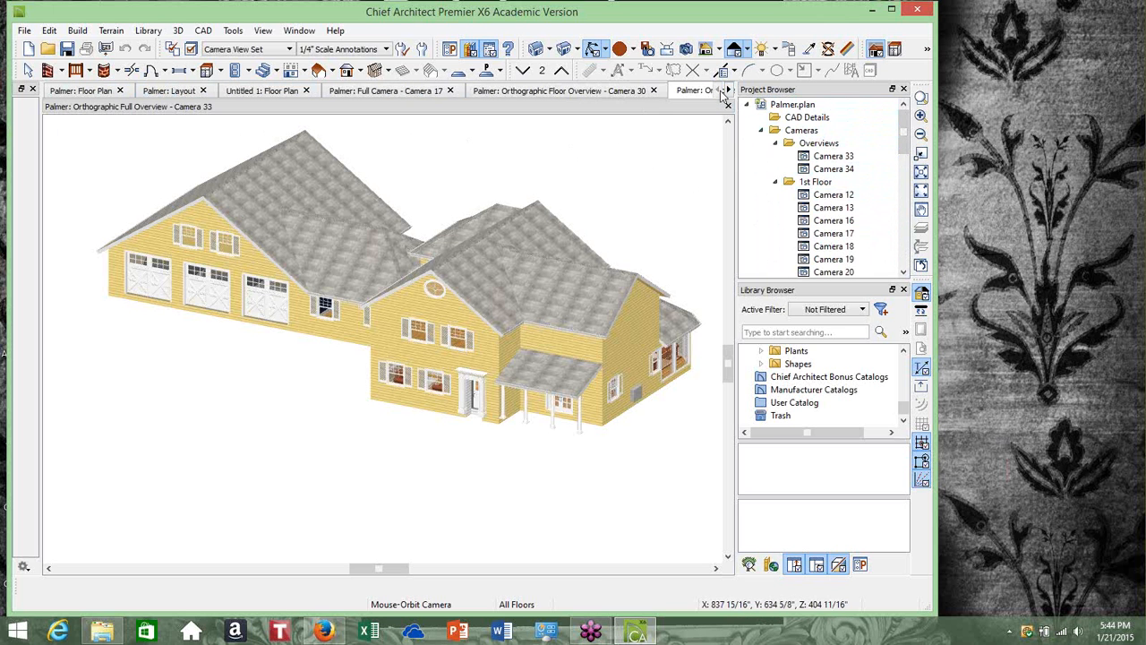
{"action": "left_click", "coordinate": [88, 93]}
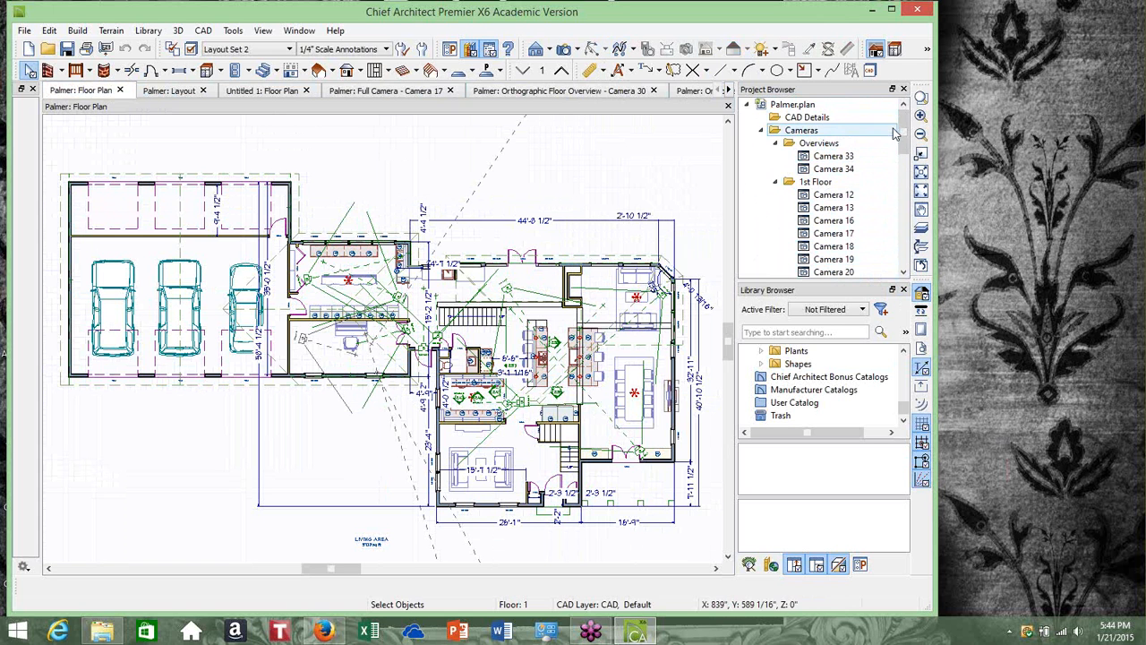
Scroll through the project browser and the view tabs to review the remaining open views
{"action": "left_click_drag", "start_coordinate": [903, 129], "coordinate": [910, 254]}
{"action": "scroll", "coordinate": [851, 152], "scroll_direction": "up", "scroll_amount": 10}
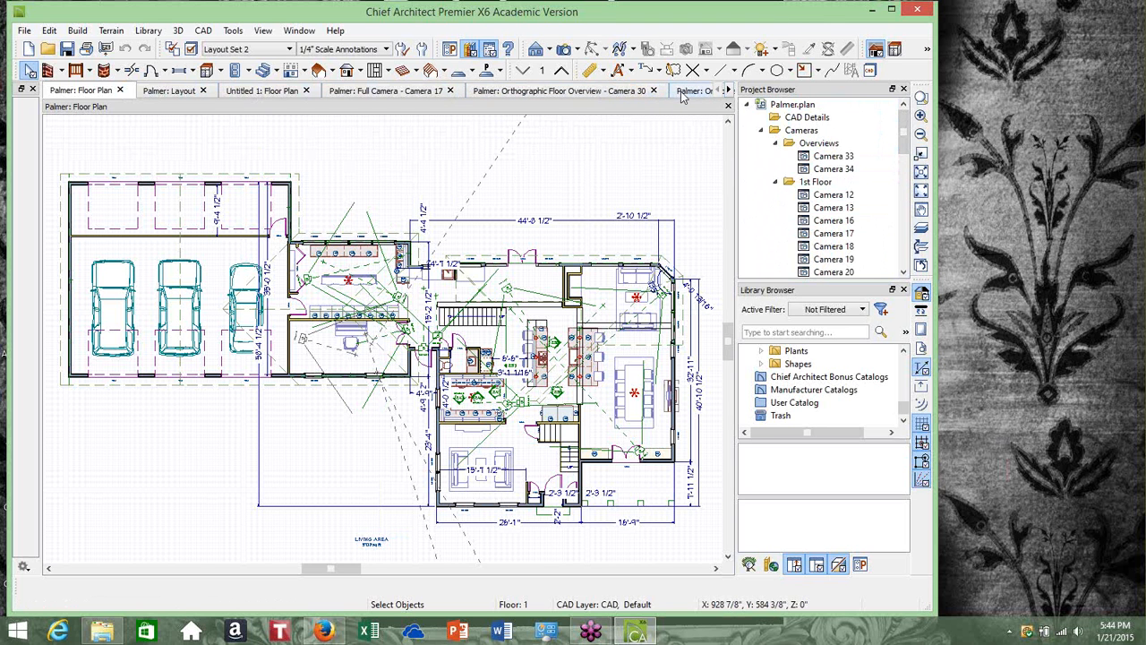
{"action": "left_click", "coordinate": [729, 92]}
{"action": "left_click", "coordinate": [728, 92]}
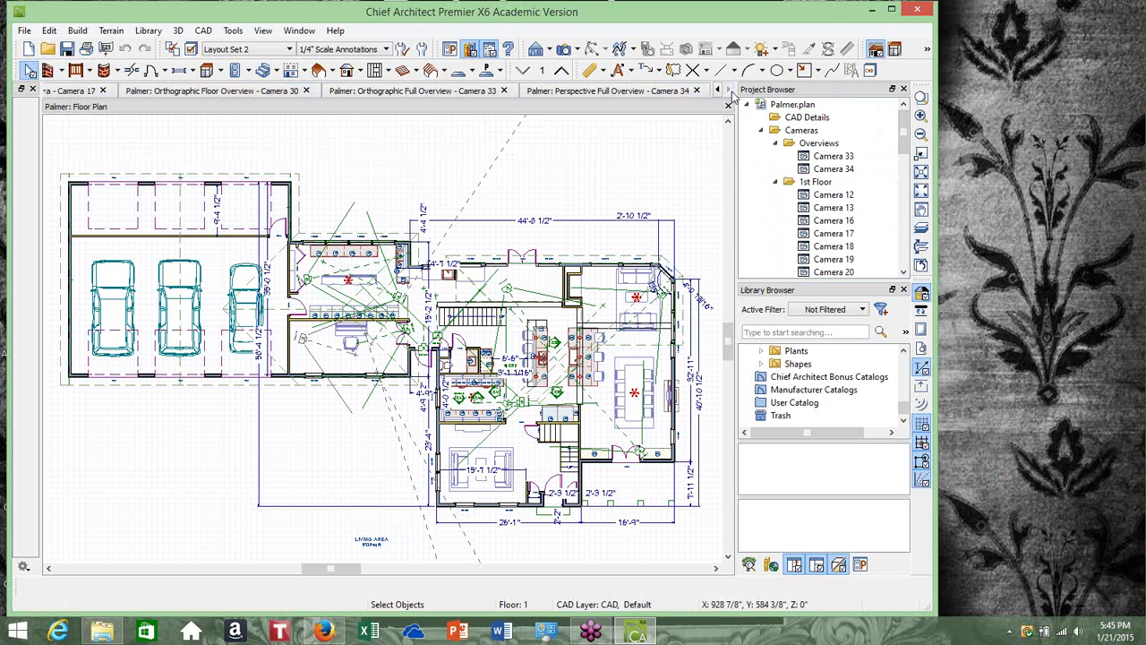
{"action": "left_click", "coordinate": [716, 93]}
{"action": "left_click", "coordinate": [716, 93]}
{"action": "left_click", "coordinate": [716, 93]}
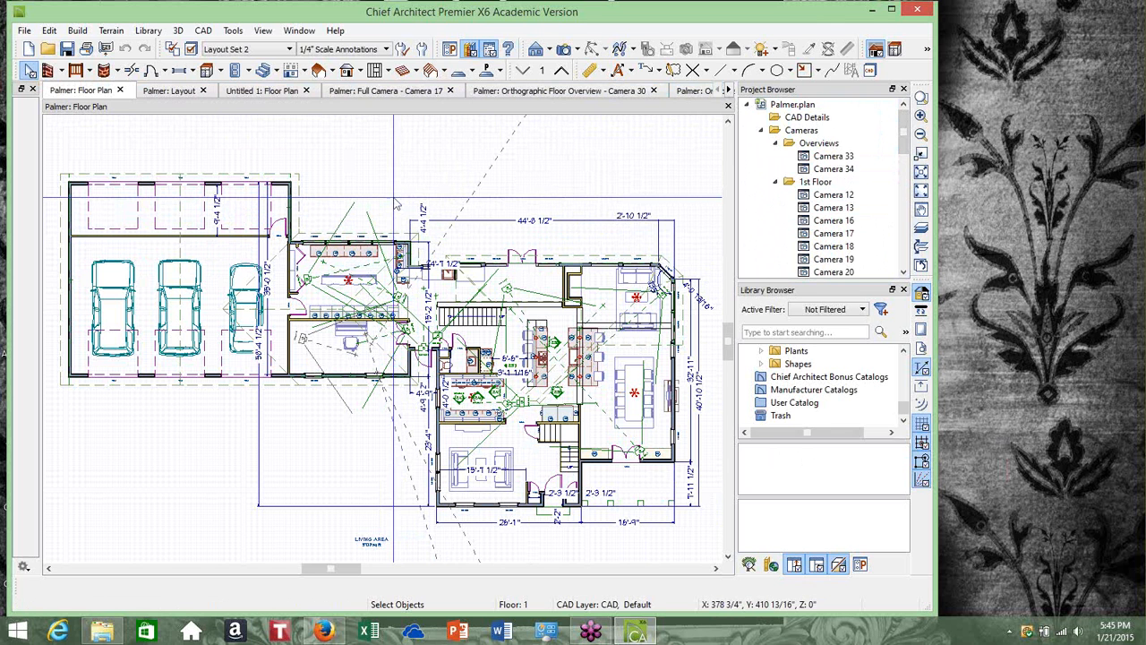
{"action": "left_click", "coordinate": [1140, 432]}
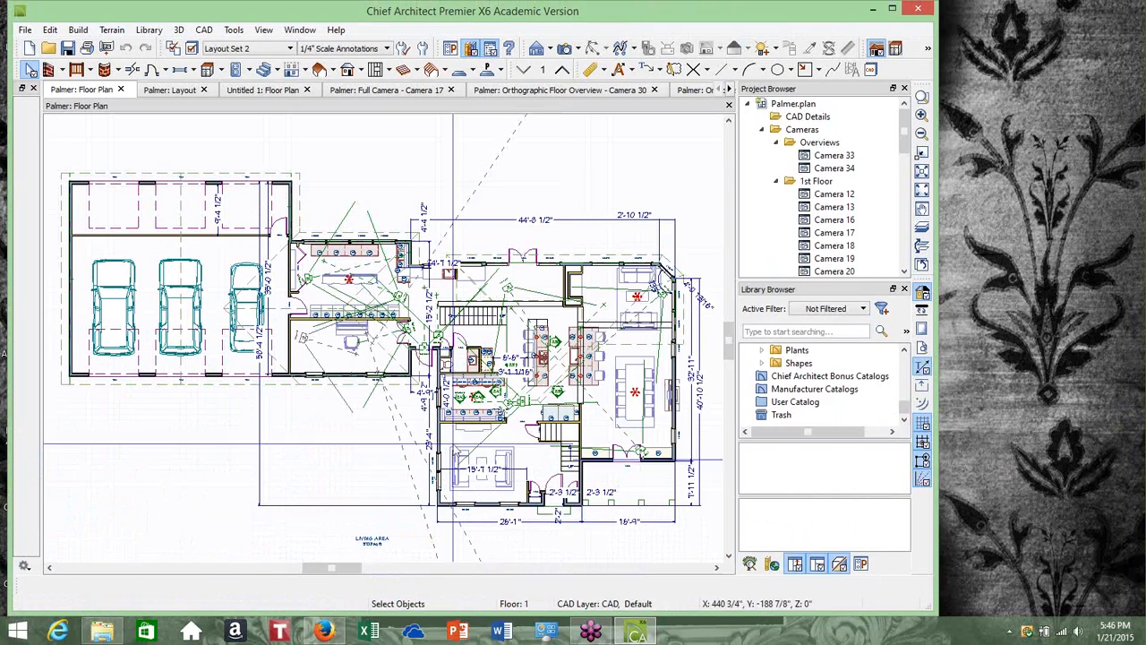
Switch to Firefox and open the Spring 2015 CAB-Basic CAD for Environ Design course in Blackboard
{"action": "left_click", "coordinate": [323, 631]}
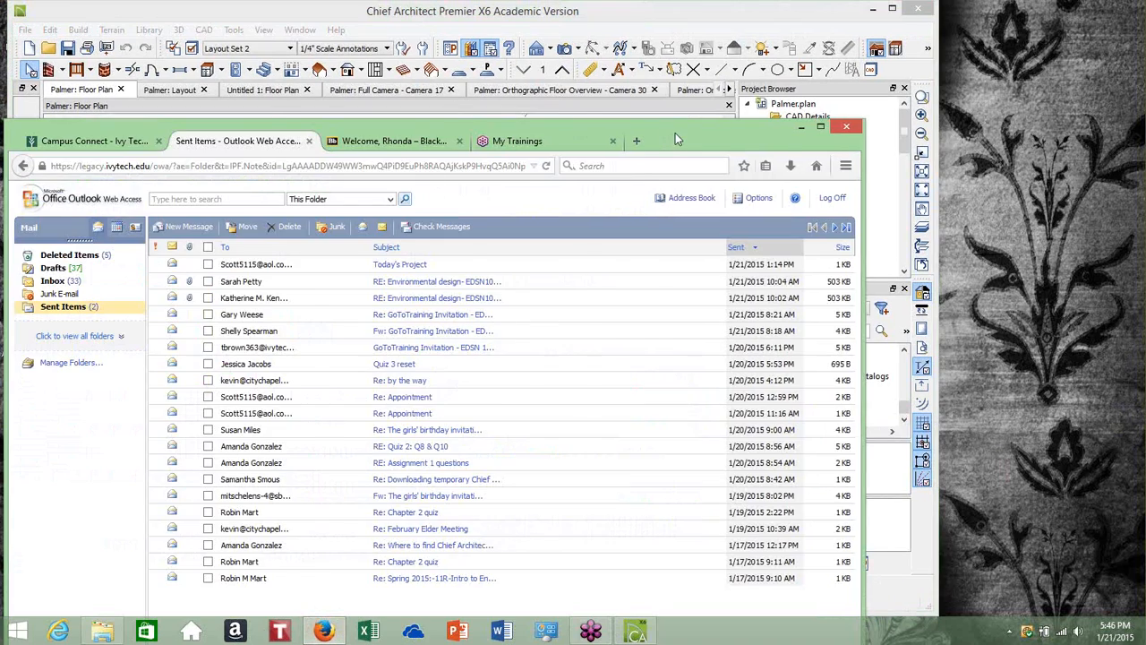
{"action": "left_click_drag", "start_coordinate": [675, 132], "coordinate": [722, 33]}
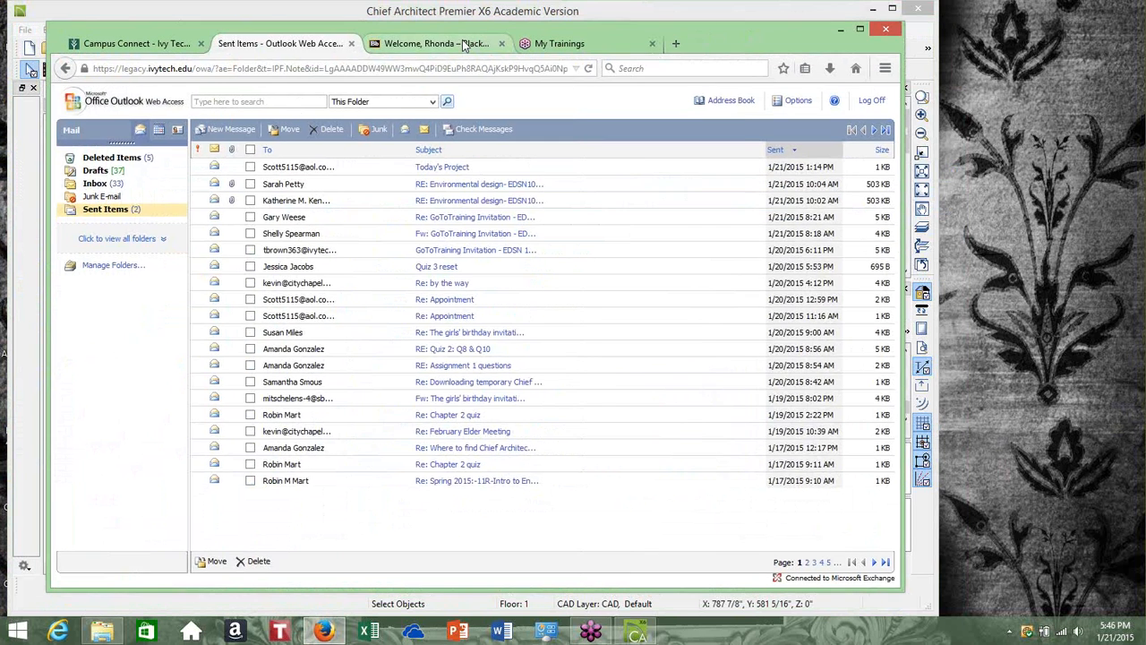
{"action": "left_click", "coordinate": [462, 41]}
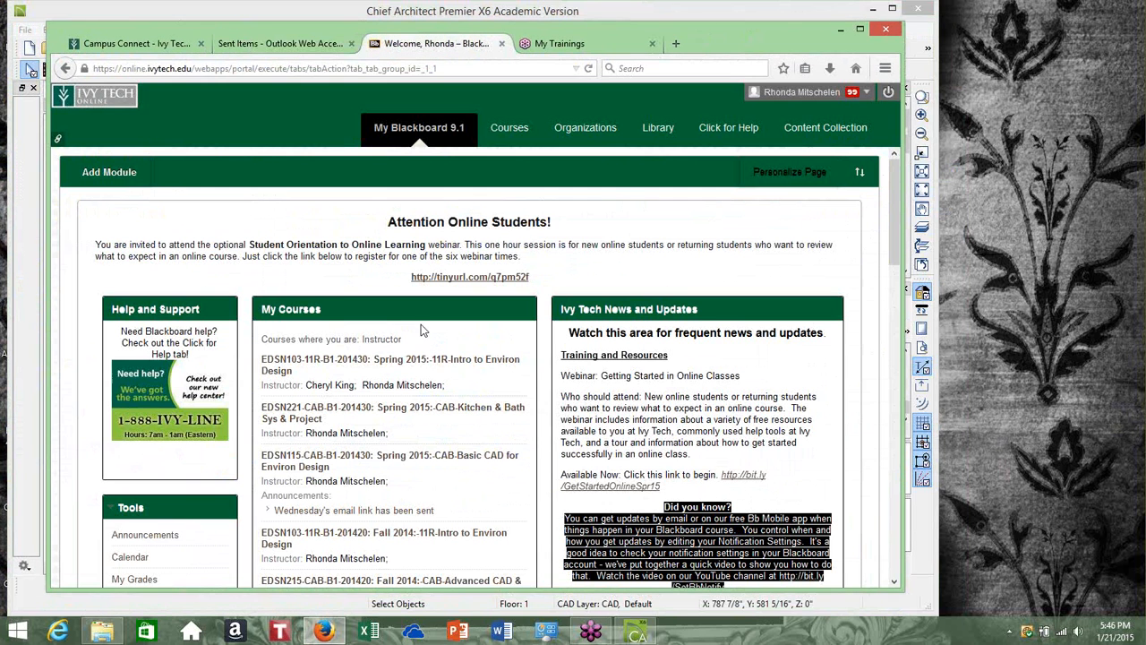
{"action": "left_click", "coordinate": [461, 462]}
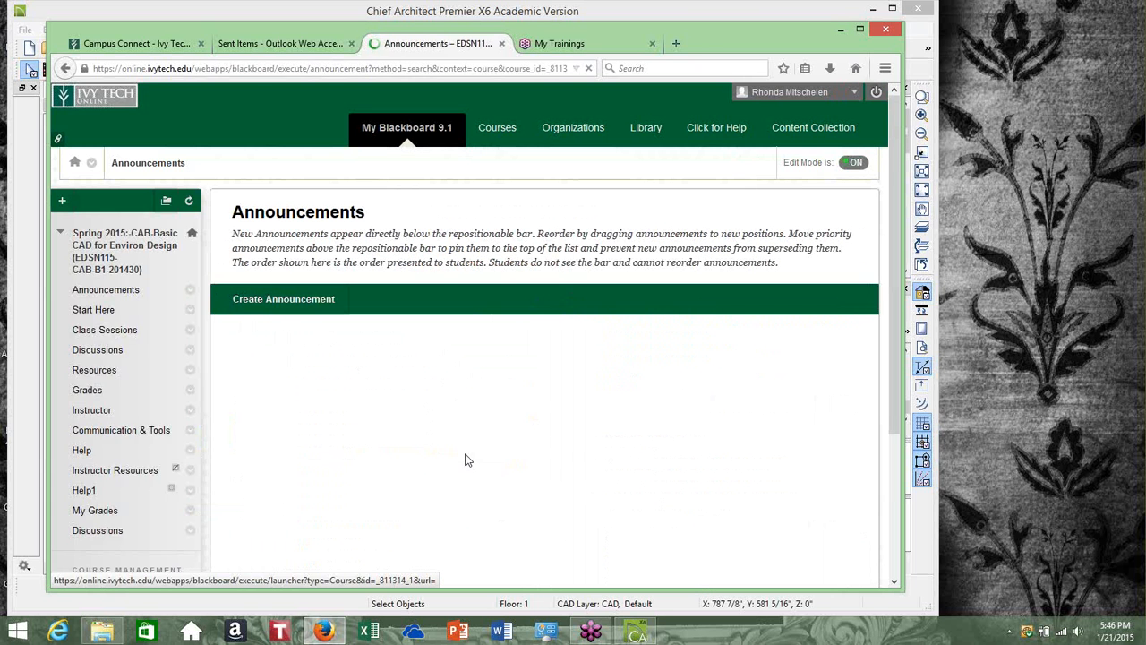
Open Class Sessions, Session 1 - Chief Architect Introduction, and review the Homework Assignment and Quiz page
{"action": "left_click", "coordinate": [144, 331]}
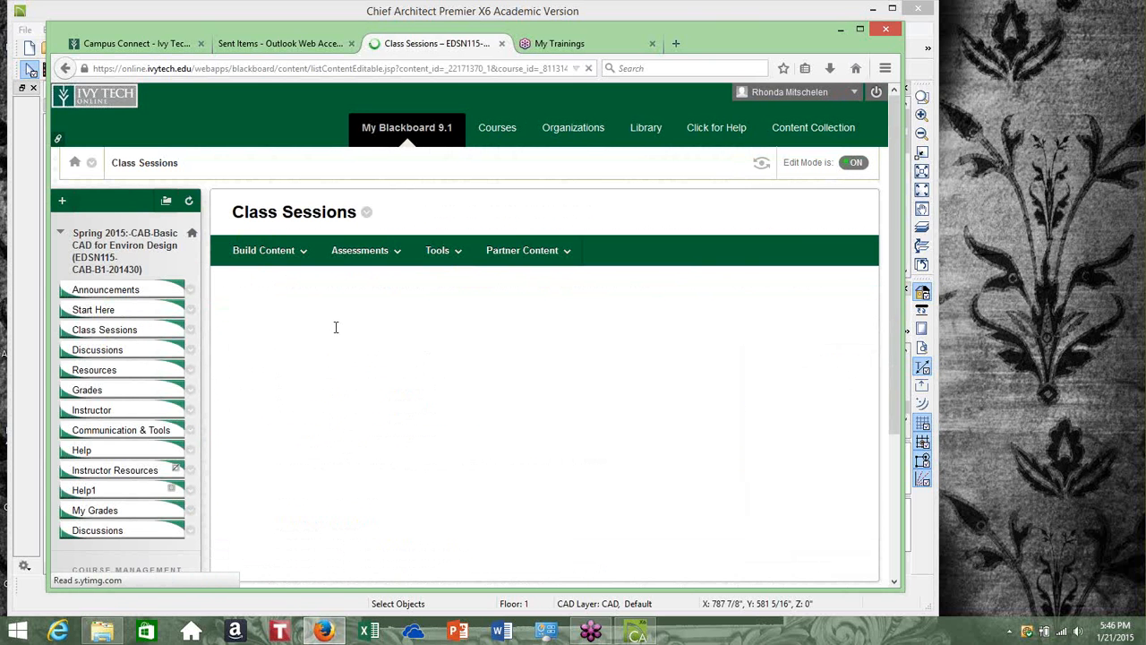
{"action": "left_click", "coordinate": [375, 392]}
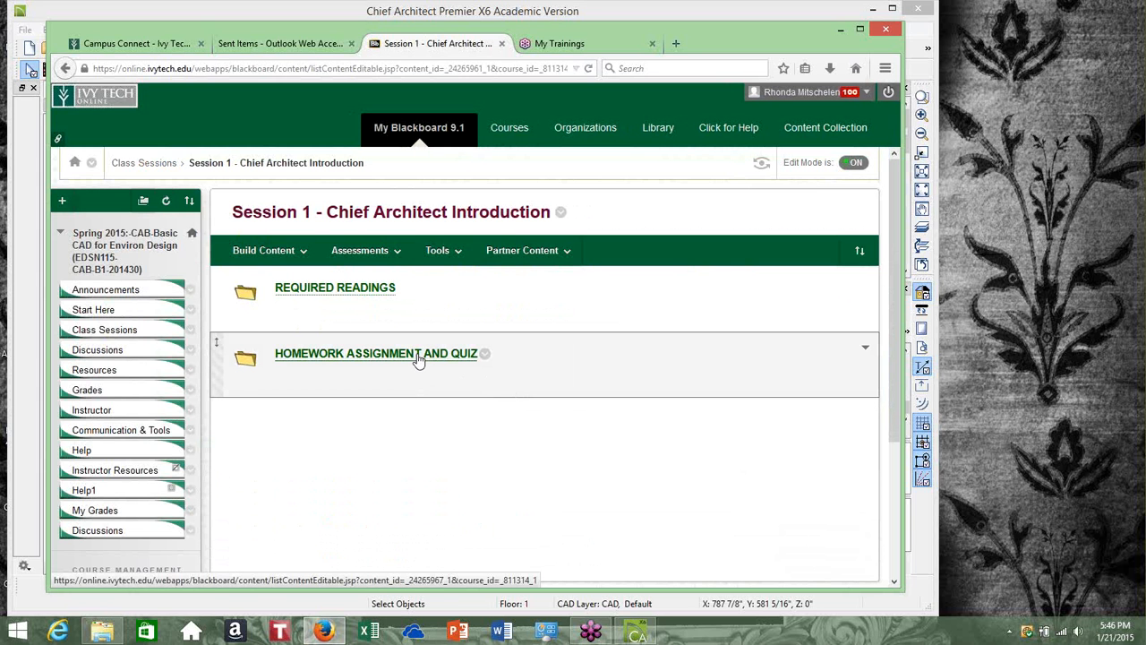
{"action": "left_click", "coordinate": [417, 358]}
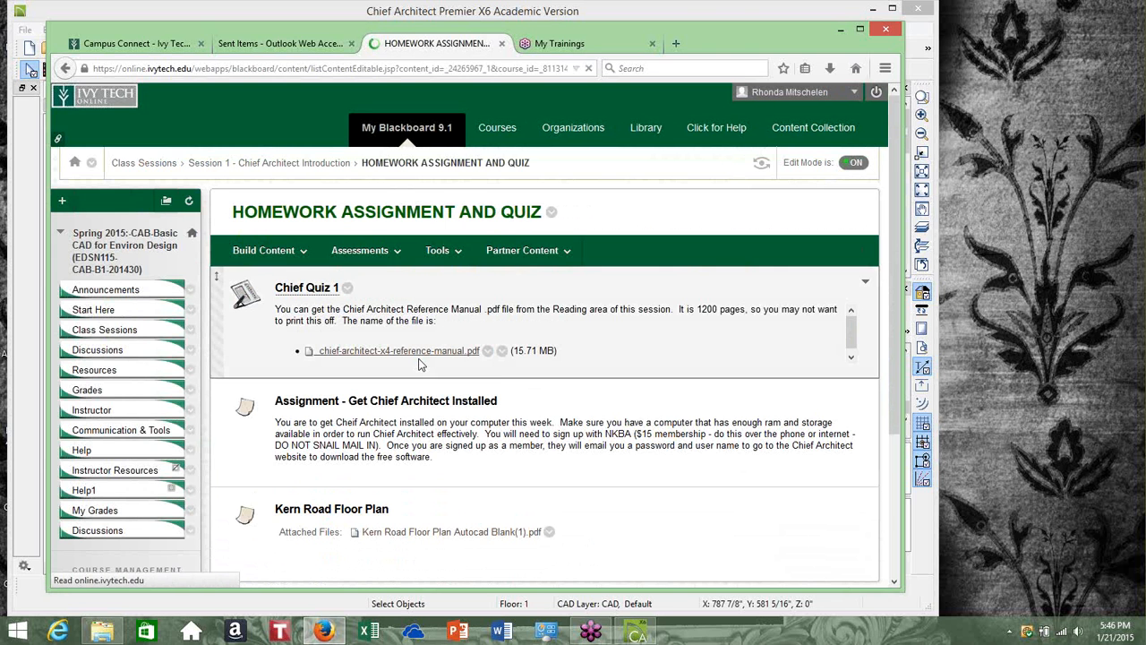
{"action": "scroll", "coordinate": [558, 393], "scroll_direction": "down", "scroll_amount": 1}
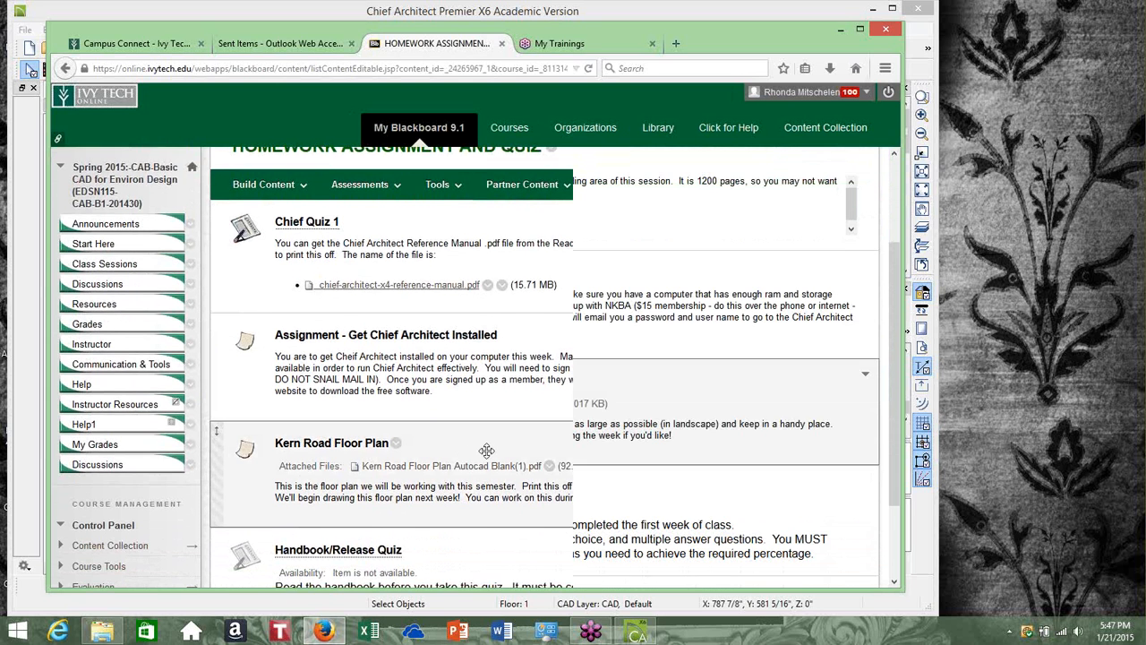
{"action": "scroll", "coordinate": [490, 452], "scroll_direction": "down", "scroll_amount": 1}
{"action": "scroll", "coordinate": [491, 451], "scroll_direction": "up", "scroll_amount": 2}
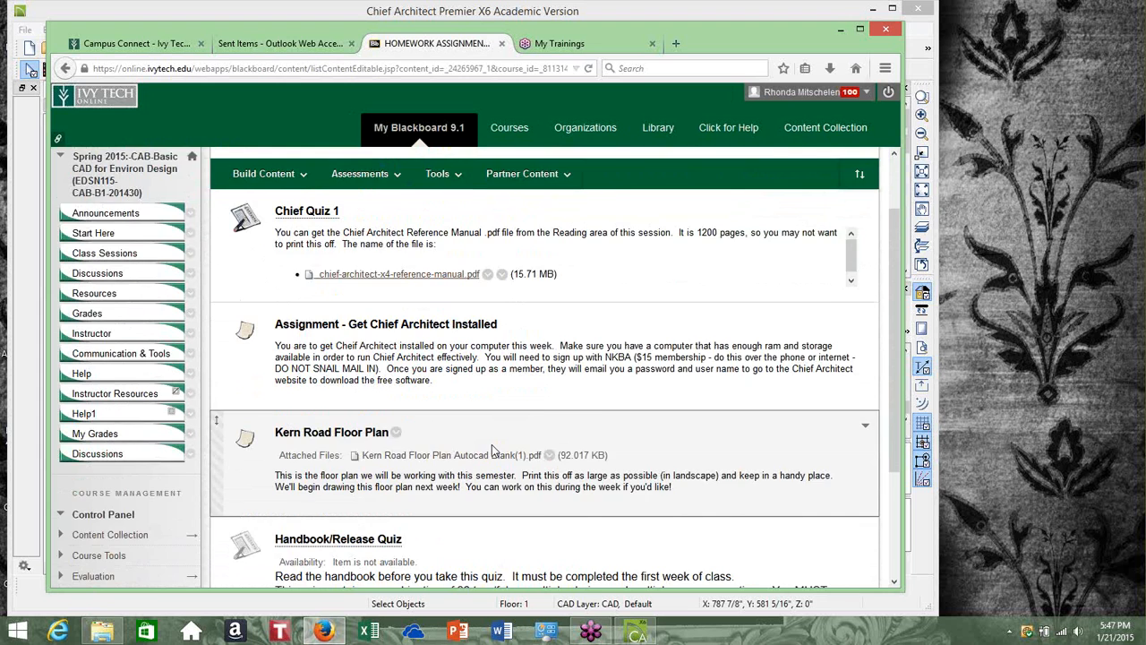
{"action": "scroll", "coordinate": [491, 452], "scroll_direction": "down", "scroll_amount": 1}
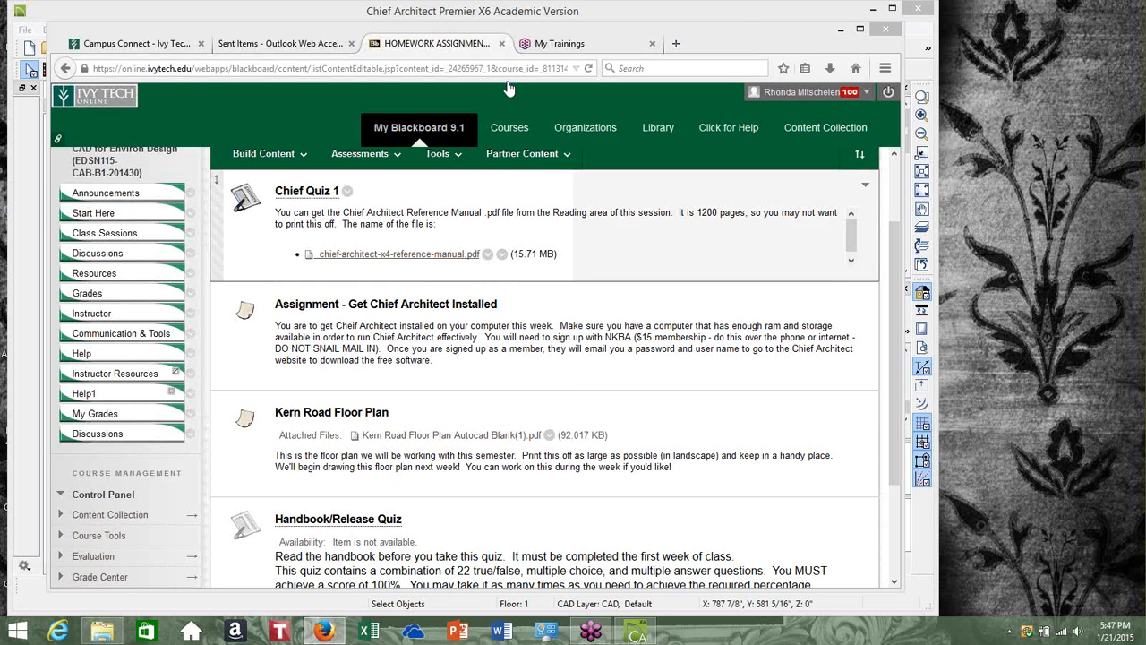
Minimize the browser, return to Chief Architect, and maximize its window
{"action": "left_click", "coordinate": [873, 9]}
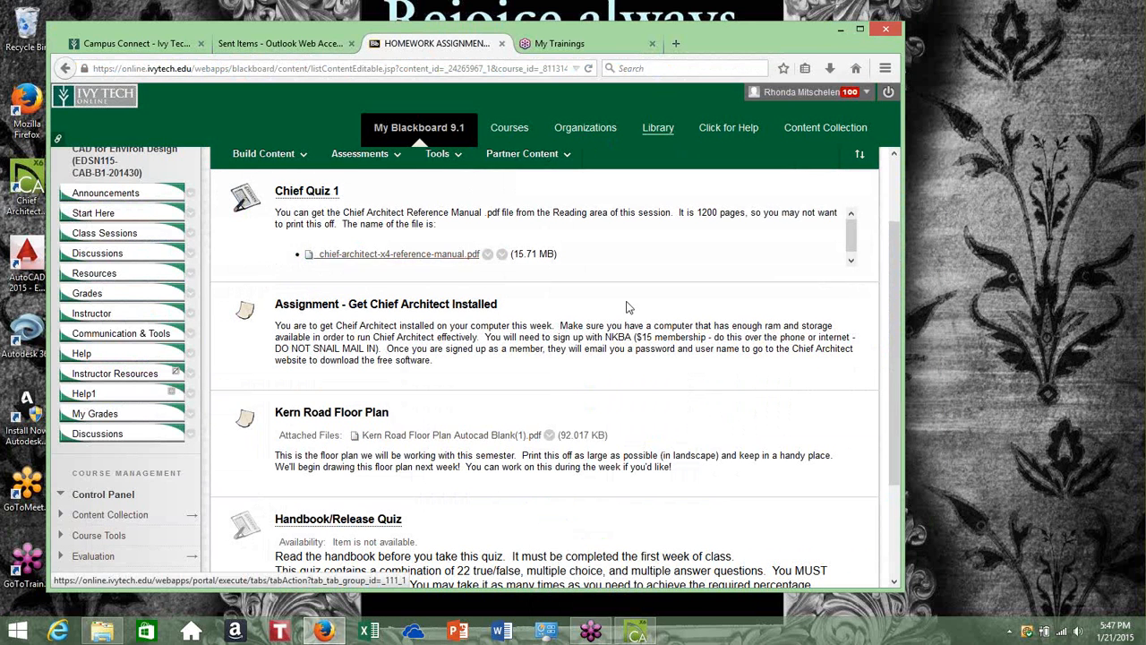
{"action": "left_click", "coordinate": [637, 632]}
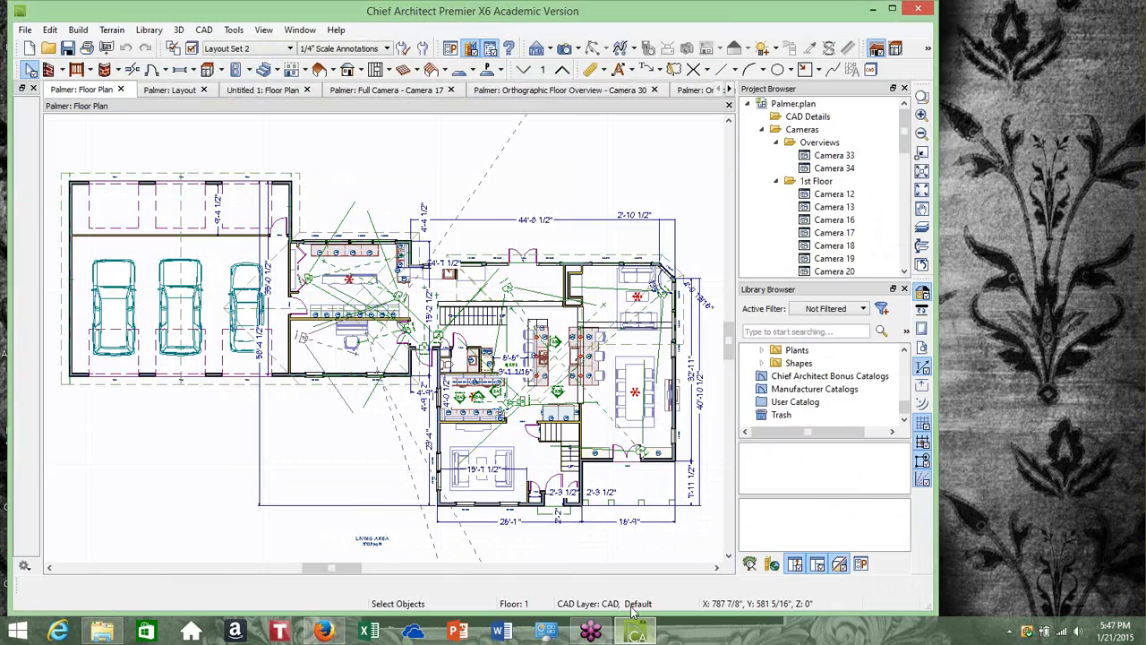
{"action": "mouse_move", "coordinate": [727, 15]}
{"action": "left_mouse_down"}
{"action": "mouse_move", "coordinate": [721, 345]}
{"action": "mouse_move", "coordinate": [721, 2]}
{"action": "left_mouse_up"}
{"action": "left_click", "coordinate": [823, 41]}
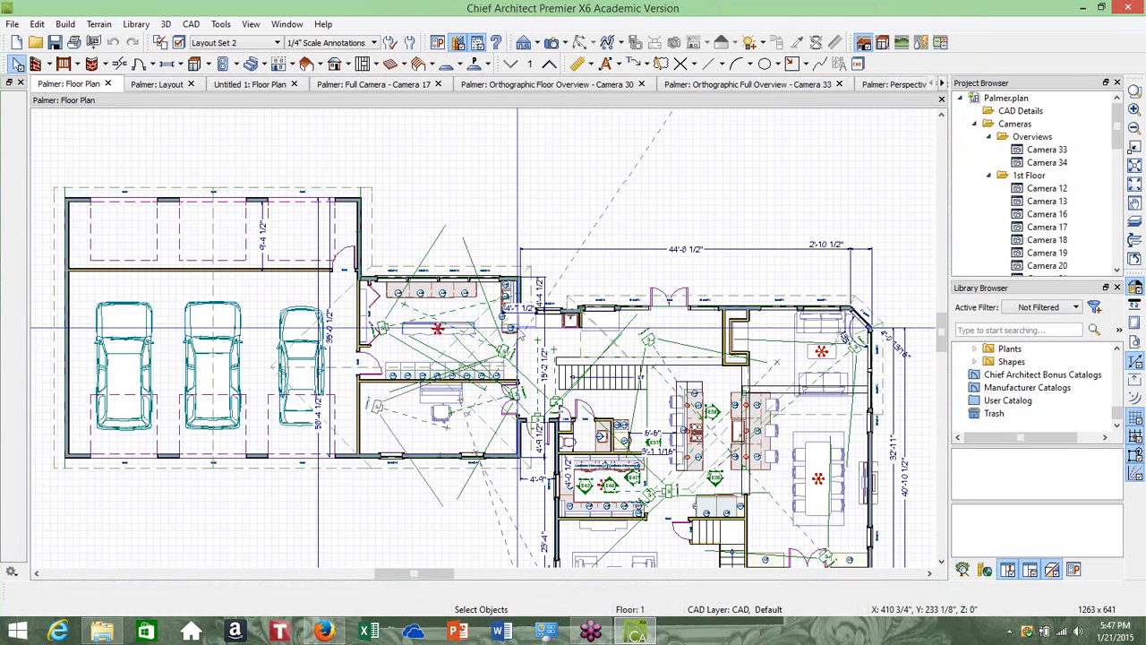
Scroll the Palmer floor plan view and restore the program window to its smaller size
{"action": "scroll", "coordinate": [518, 329], "scroll_direction": "down", "scroll_amount": 2}
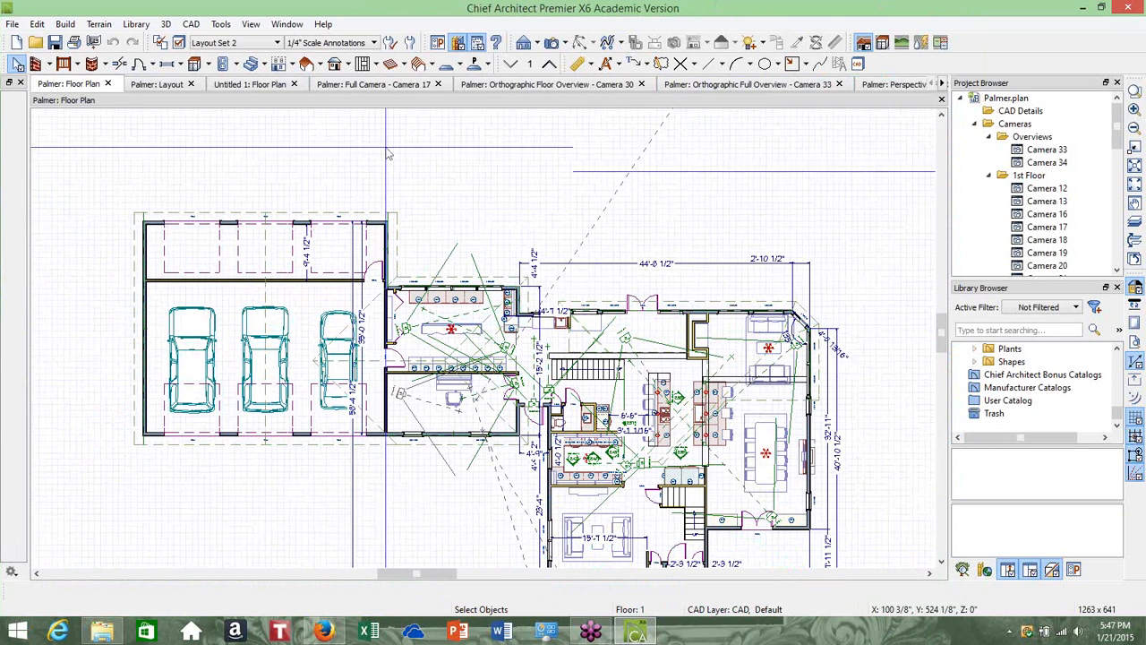
{"action": "left_click", "coordinate": [941, 562]}
{"action": "left_click", "coordinate": [941, 562]}
{"action": "left_click", "coordinate": [941, 562]}
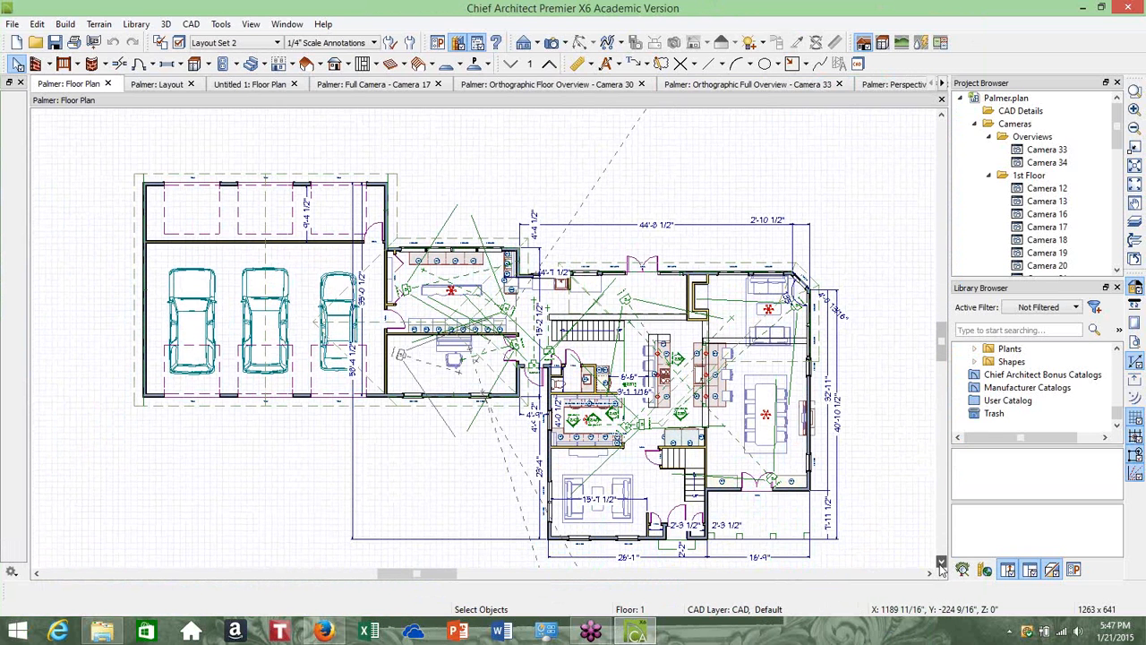
{"action": "left_click", "coordinate": [941, 563]}
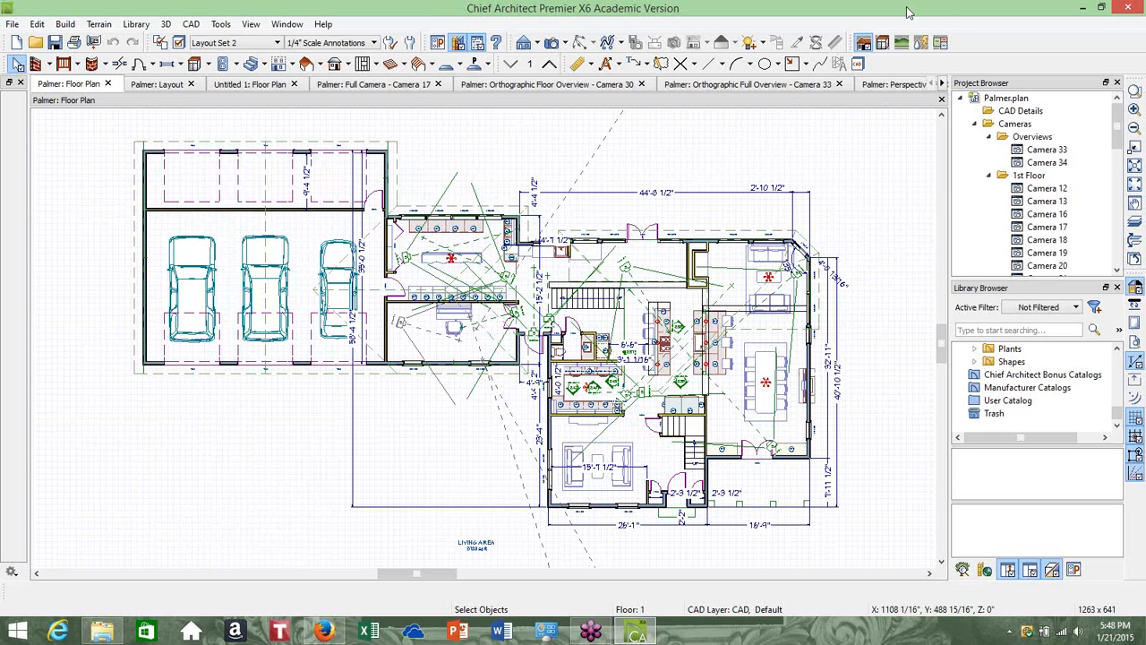
{"action": "left_click_drag", "start_coordinate": [874, 10], "coordinate": [765, 32]}
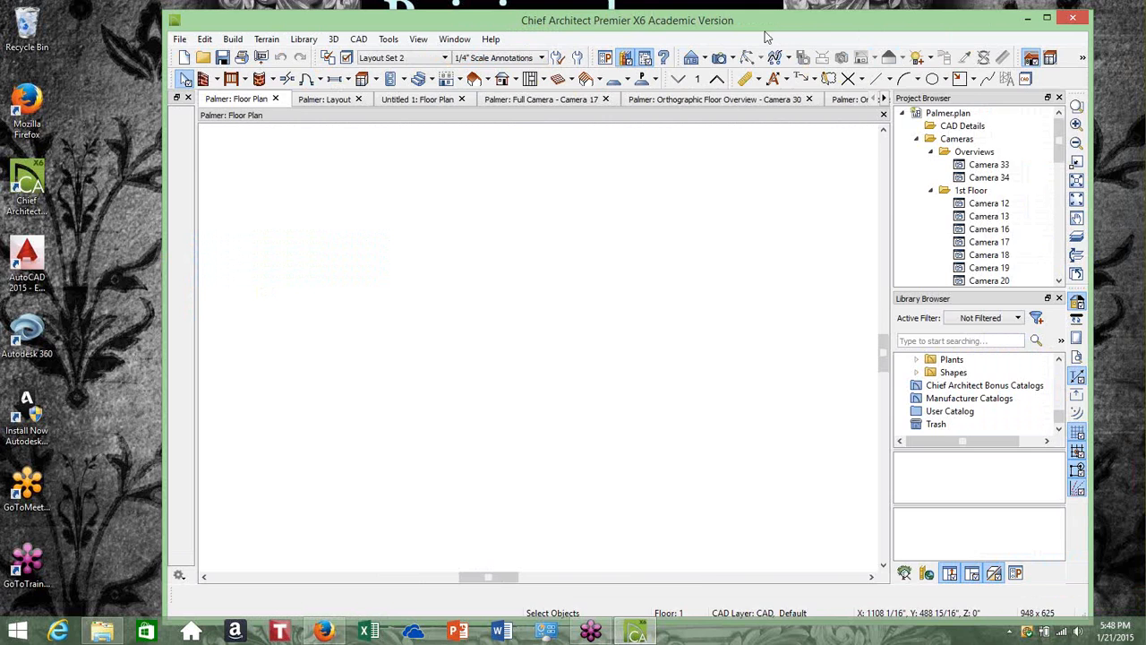
{"action": "mouse_move", "coordinate": [651, 12]}
{"action": "left_mouse_down"}
{"action": "mouse_move", "coordinate": [604, 23]}
{"action": "mouse_move", "coordinate": [663, 24]}
{"action": "left_mouse_up"}
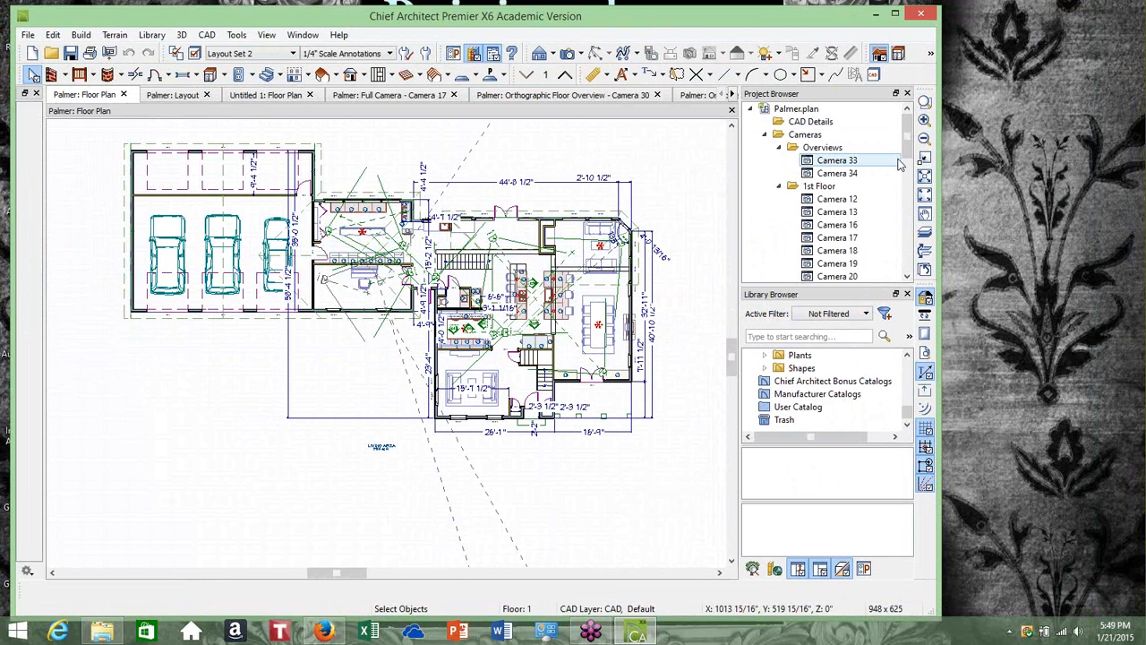
Expand the Floors folder of Untitled 1.plan in the project browser and open its 1st Floor
{"action": "left_click_drag", "start_coordinate": [912, 133], "coordinate": [915, 244]}
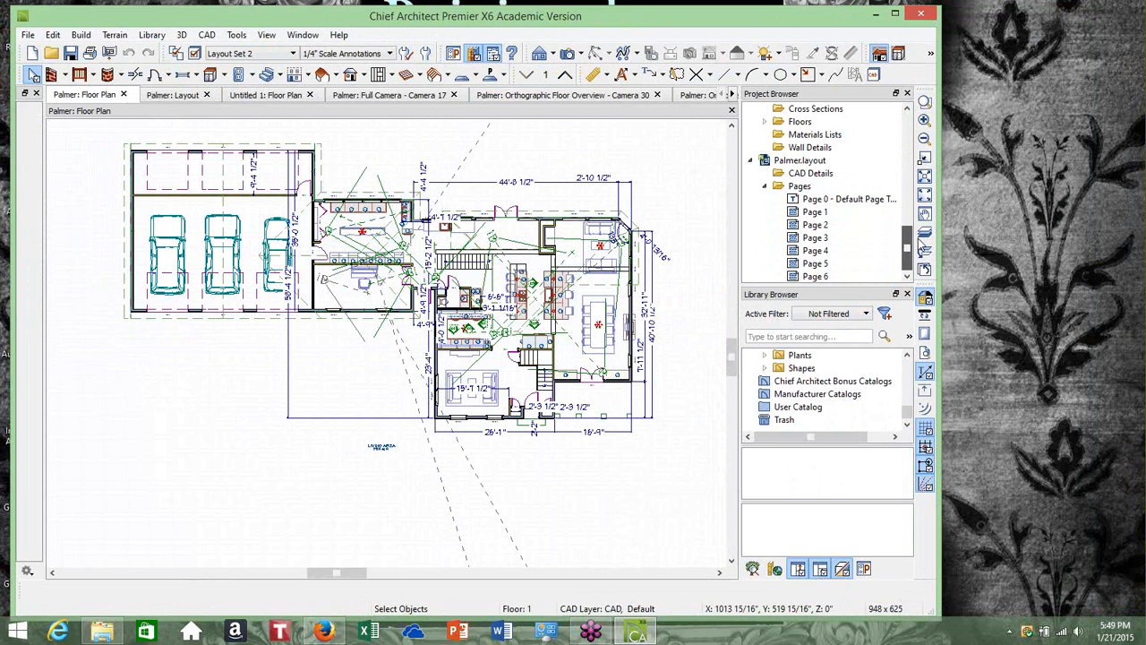
{"action": "scroll", "coordinate": [811, 179], "scroll_direction": "up", "scroll_amount": 2}
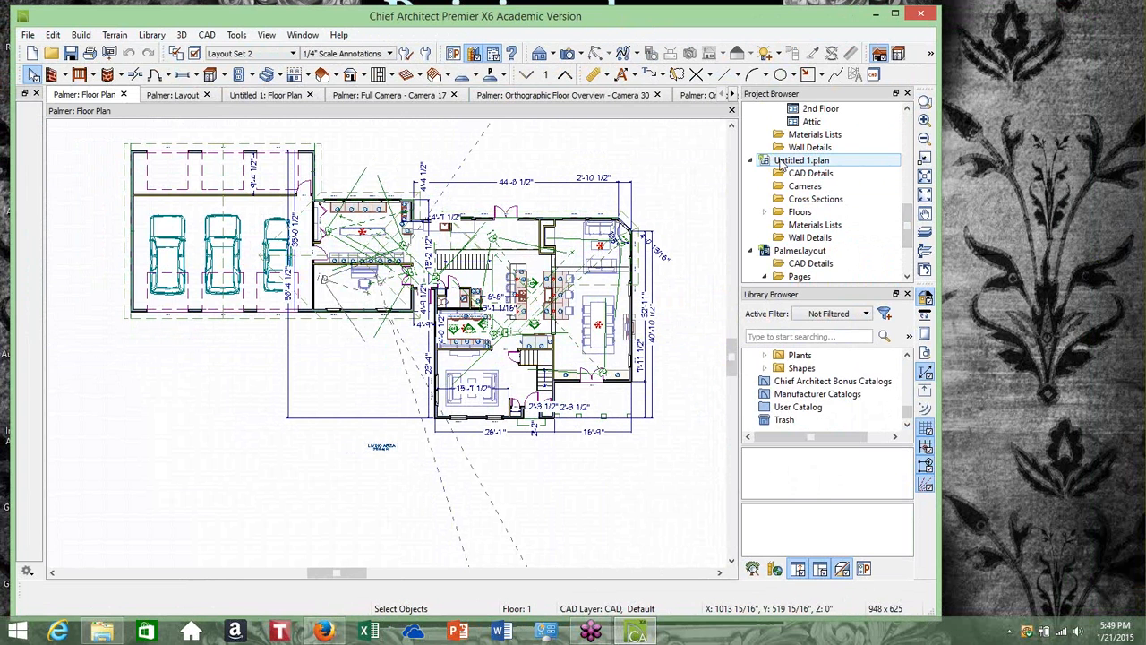
{"action": "left_click", "coordinate": [765, 212]}
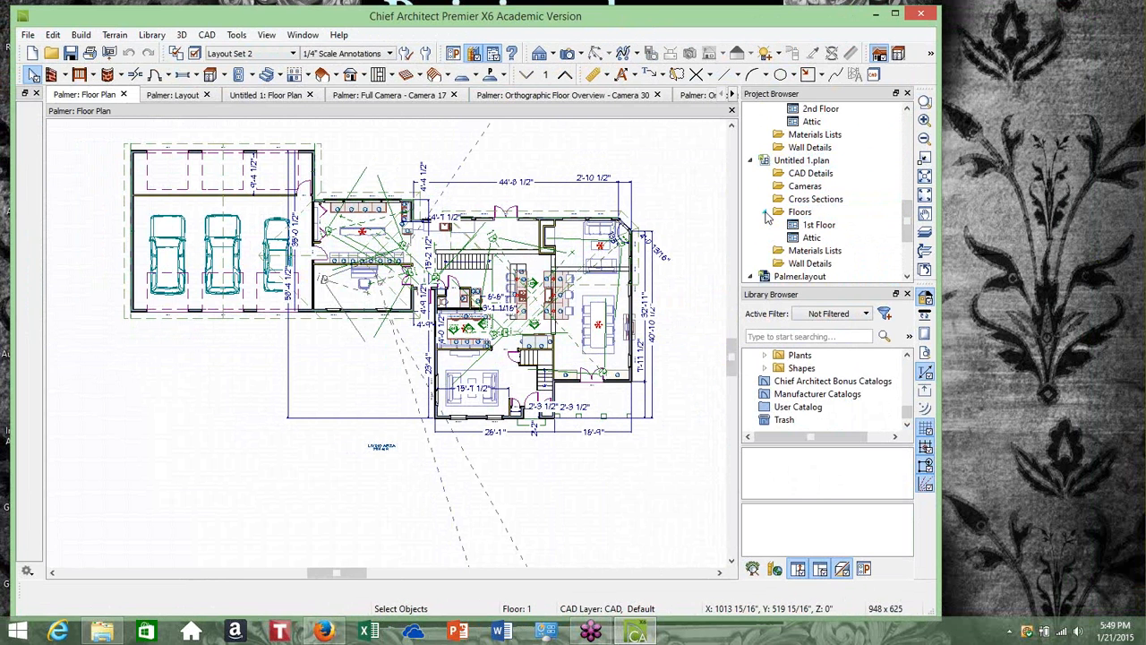
{"action": "double_click", "coordinate": [823, 227]}
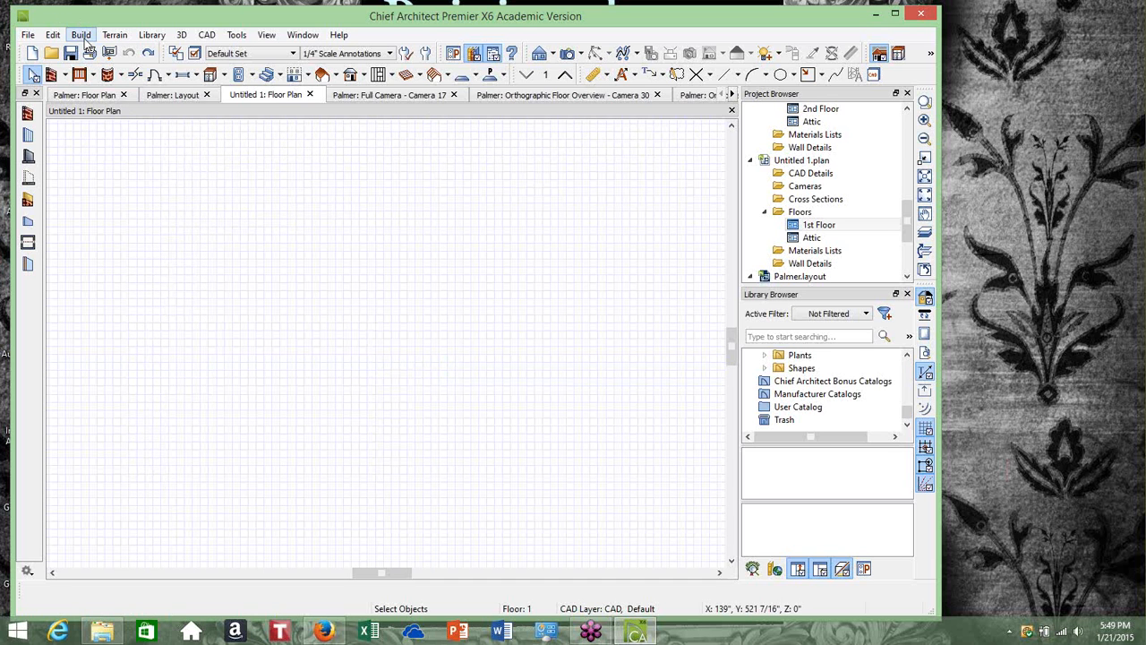
Draw a rectangular enclosure of straight exterior walls about 69 ft by 30 ft on the 1st Floor
{"action": "left_click", "coordinate": [81, 36]}
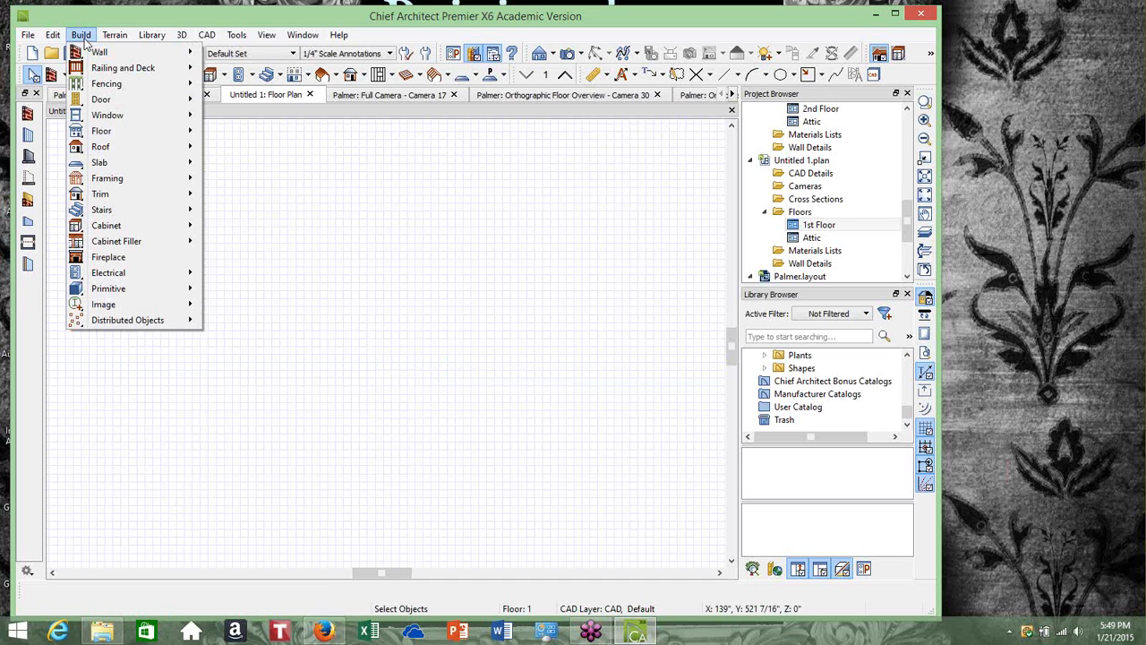
{"action": "mouse_move", "coordinate": [89, 53]}
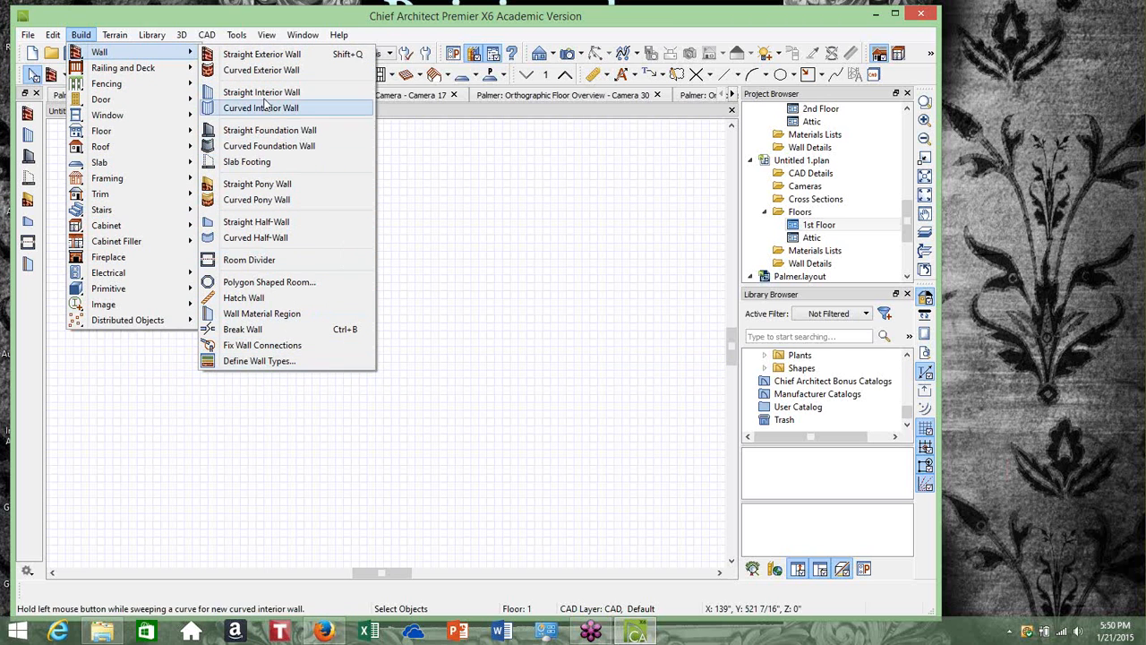
{"action": "mouse_move", "coordinate": [83, 34]}
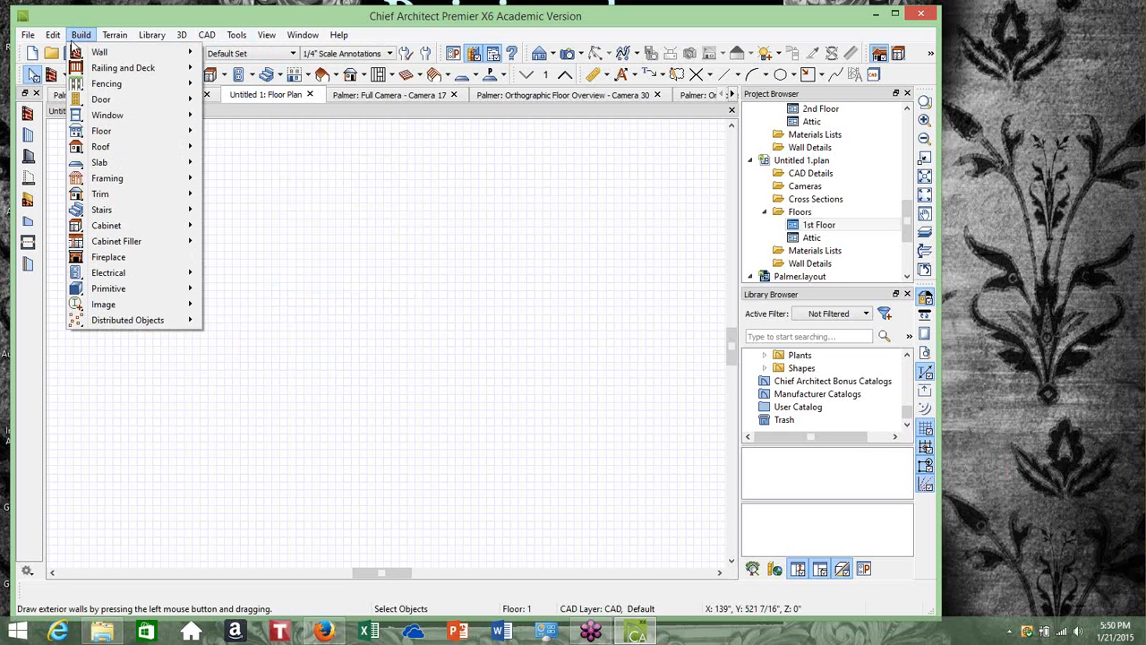
{"action": "mouse_move", "coordinate": [97, 54]}
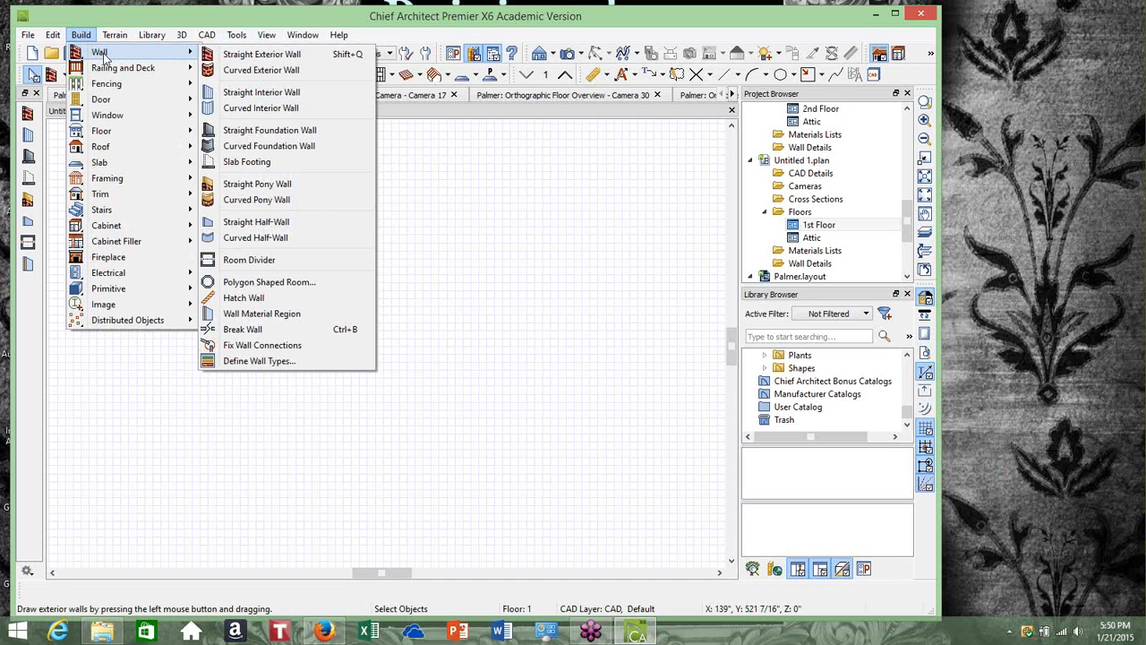
{"action": "left_click", "coordinate": [233, 57]}
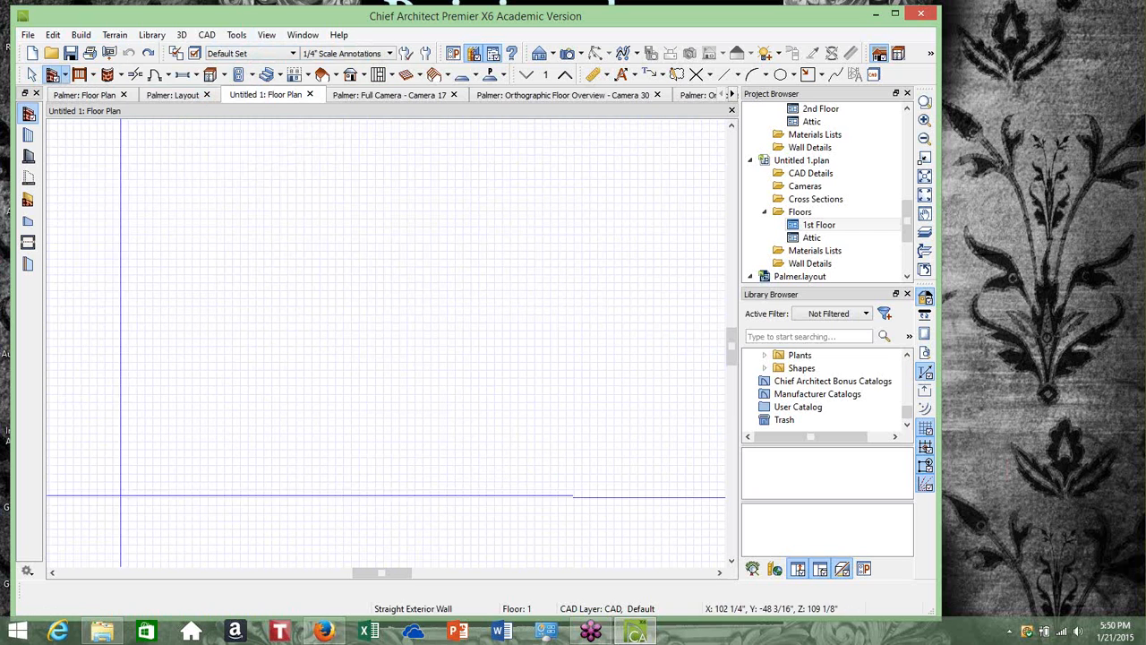
{"action": "mouse_move", "coordinate": [114, 496]}
{"action": "left_mouse_down"}
{"action": "mouse_move", "coordinate": [123, 172]}
{"action": "mouse_move", "coordinate": [117, 259]}
{"action": "mouse_move", "coordinate": [624, 260]}
{"action": "left_mouse_up"}
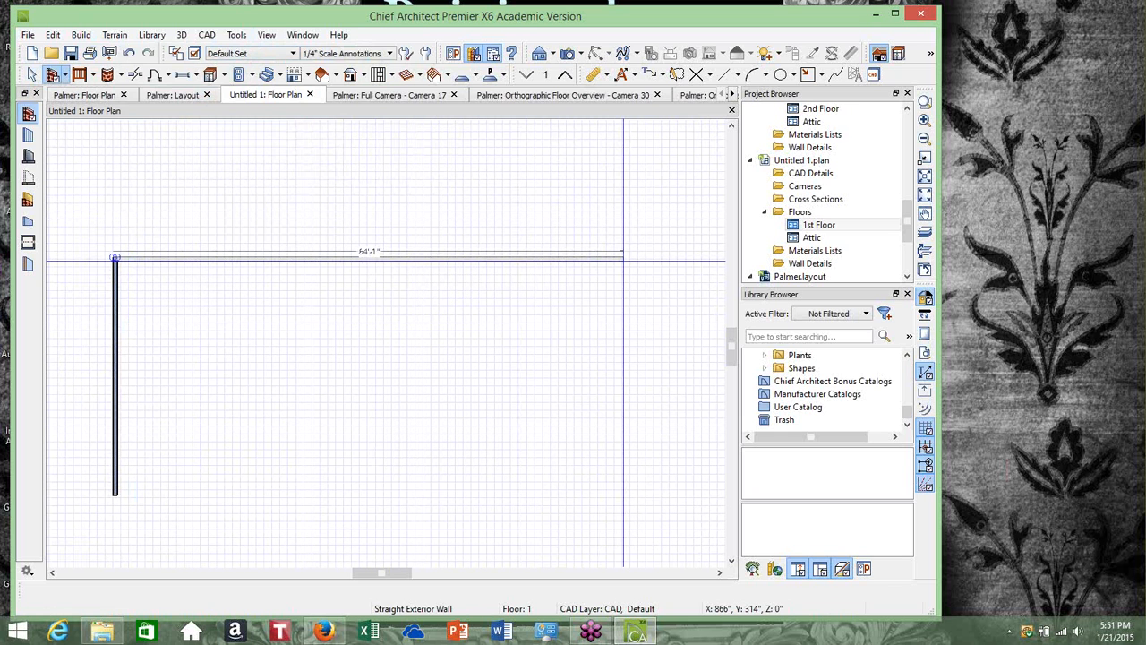
{"action": "mouse_move", "coordinate": [623, 258]}
{"action": "left_mouse_down"}
{"action": "mouse_move", "coordinate": [663, 258]}
{"action": "mouse_move", "coordinate": [663, 494]}
{"action": "mouse_move", "coordinate": [102, 498]}
{"action": "mouse_move", "coordinate": [115, 495]}
{"action": "left_mouse_up"}
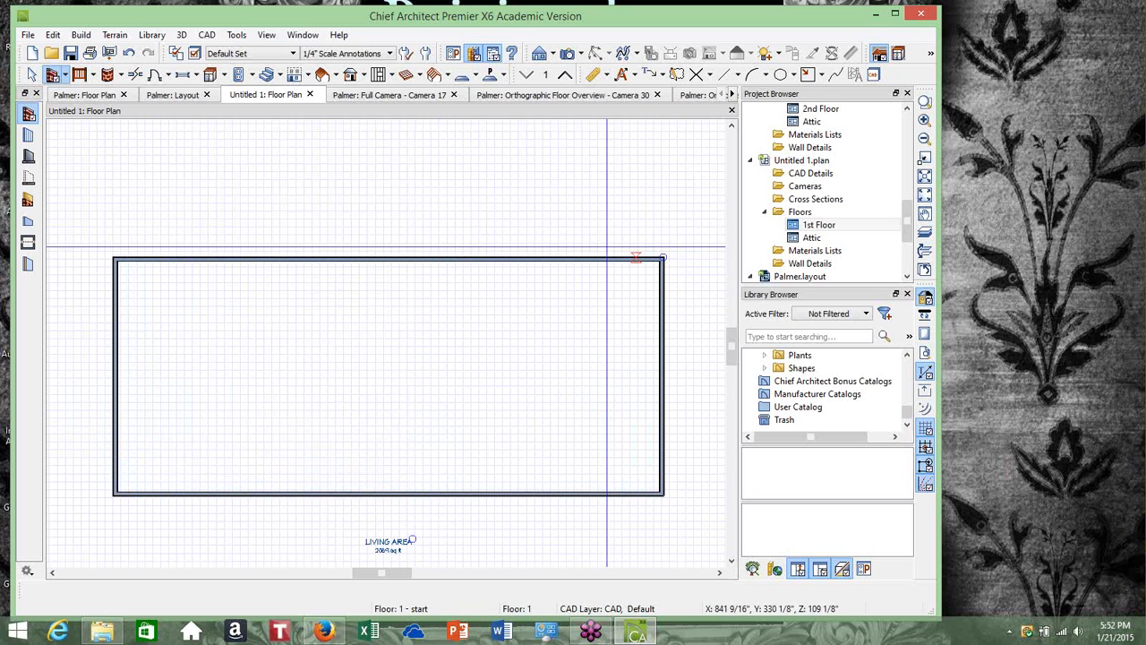
Draw an exterior wall notch about 3 ft 8 in deep from the top wall across to the right wall
{"action": "left_click", "coordinate": [81, 35]}
{"action": "mouse_move", "coordinate": [103, 54]}
{"action": "left_click", "coordinate": [260, 55]}
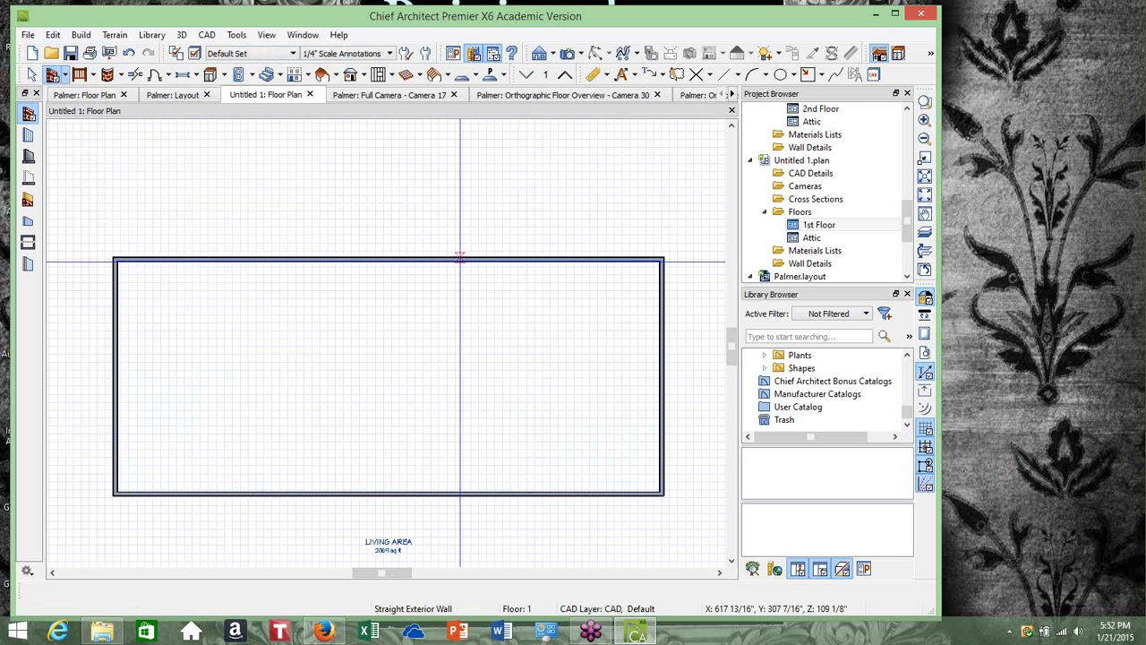
{"action": "left_click_drag", "start_coordinate": [458, 260], "coordinate": [454, 286]}
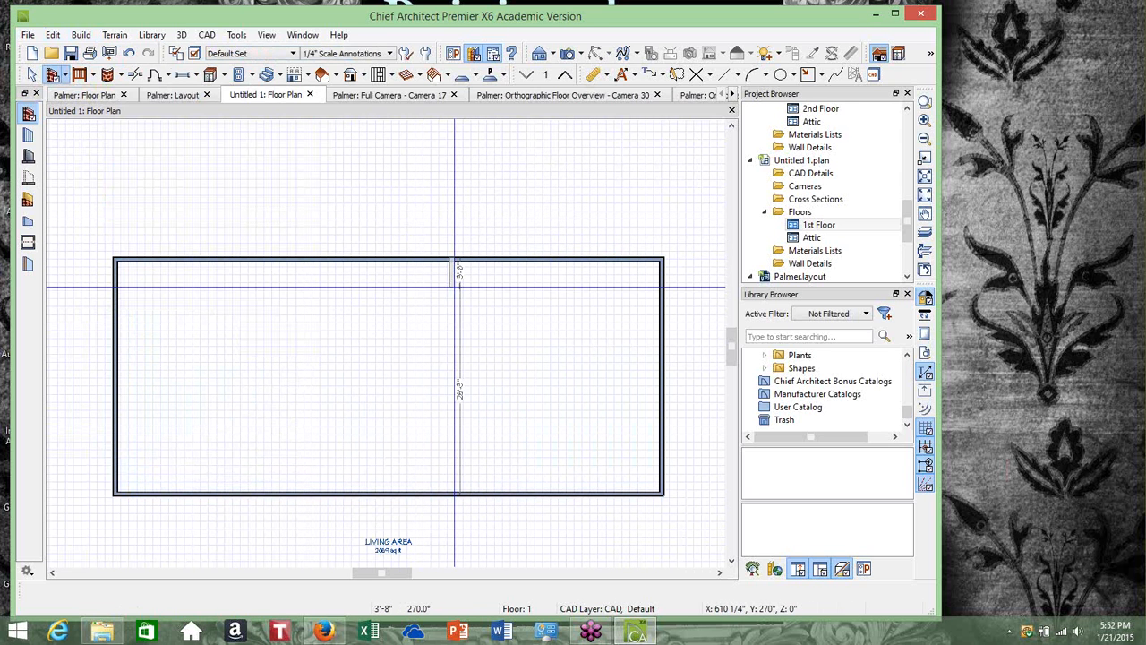
{"action": "left_click", "coordinate": [454, 286]}
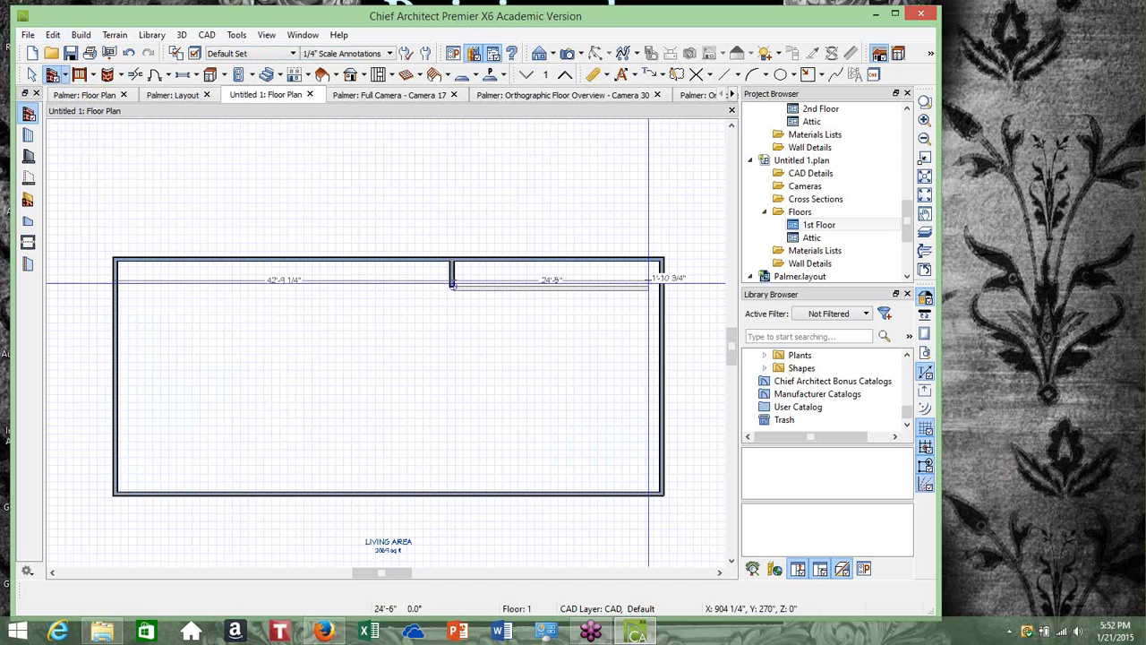
{"action": "double_click", "coordinate": [660, 282]}
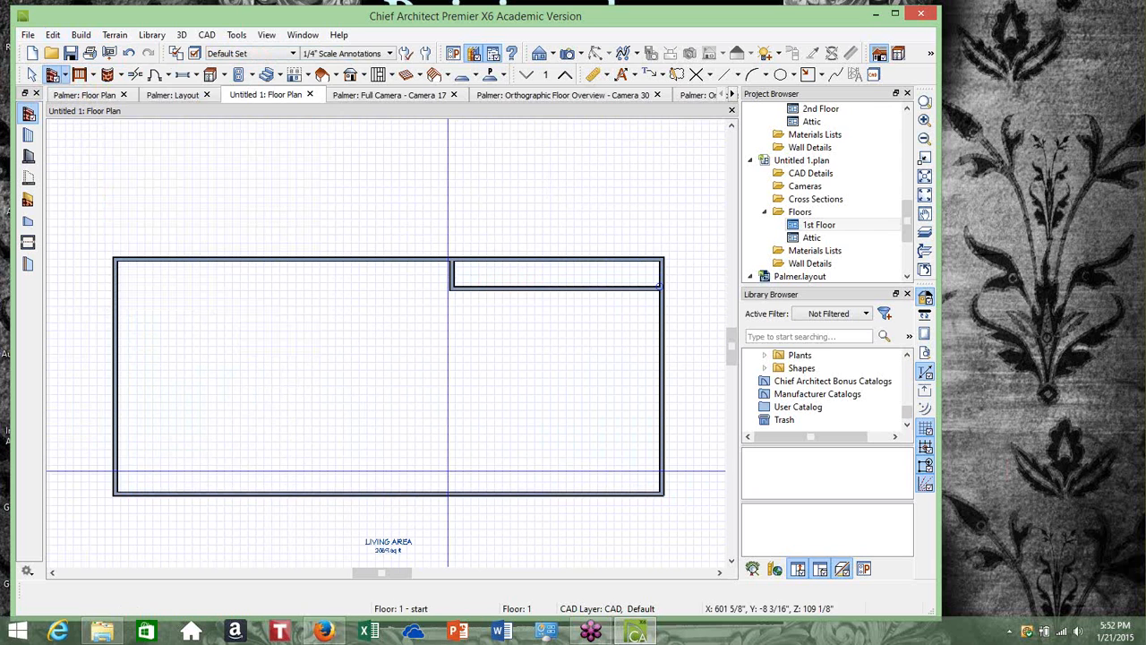
Examine the top wall and the room up close, then zoom back out to see the whole plan
{"action": "left_click", "coordinate": [31, 74]}
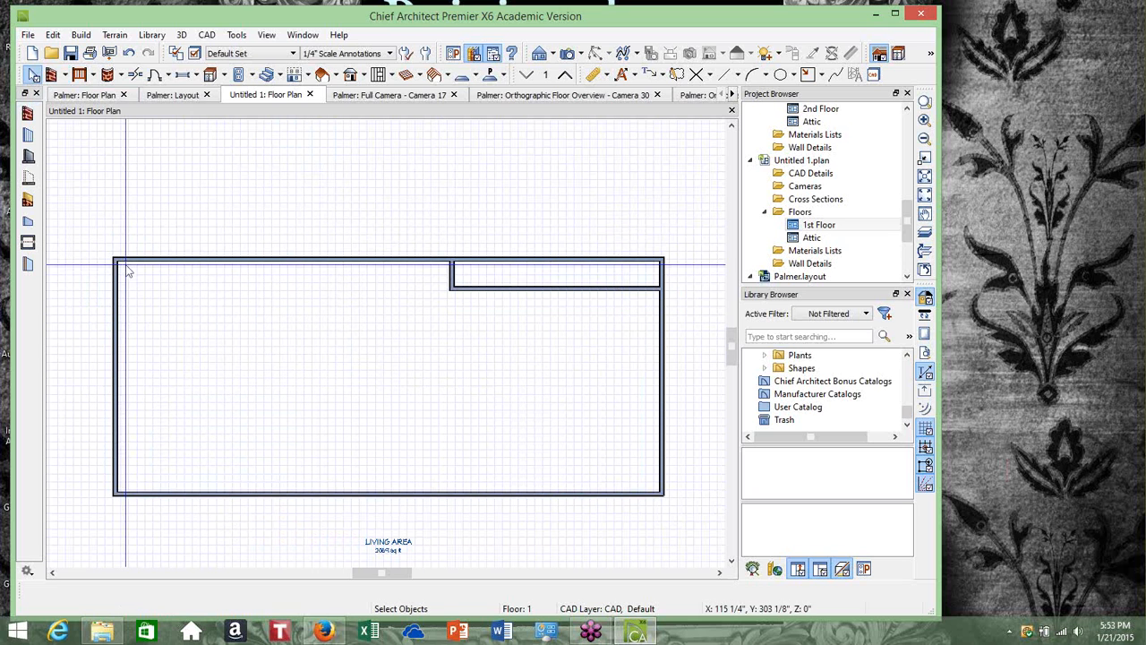
{"action": "left_click", "coordinate": [1140, 430]}
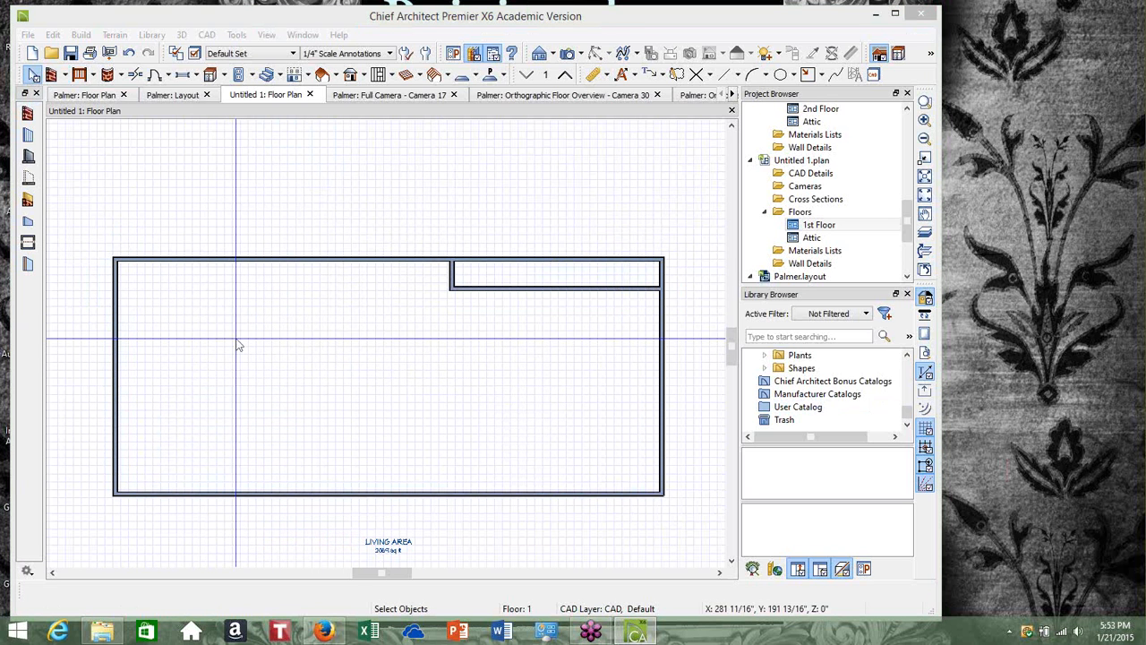
{"action": "left_click", "coordinate": [240, 280]}
{"action": "scroll", "coordinate": [242, 279], "scroll_direction": "up", "scroll_amount": 1}
{"action": "scroll", "coordinate": [240, 280], "scroll_direction": "up", "scroll_amount": 5}
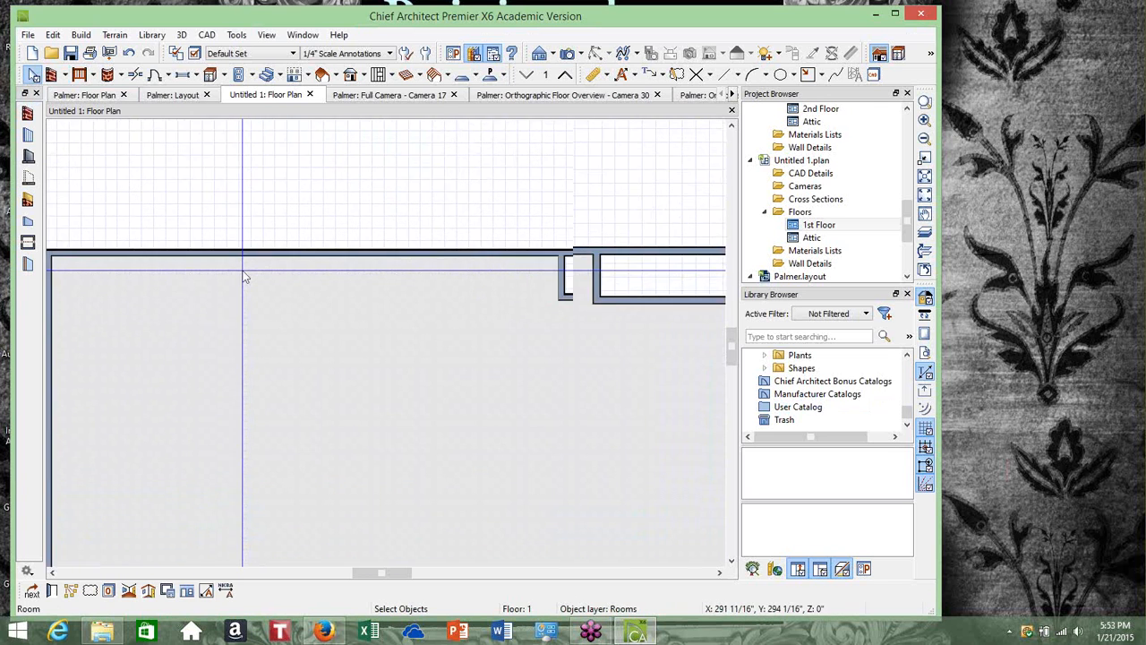
{"action": "scroll", "coordinate": [281, 264], "scroll_direction": "up", "scroll_amount": 4}
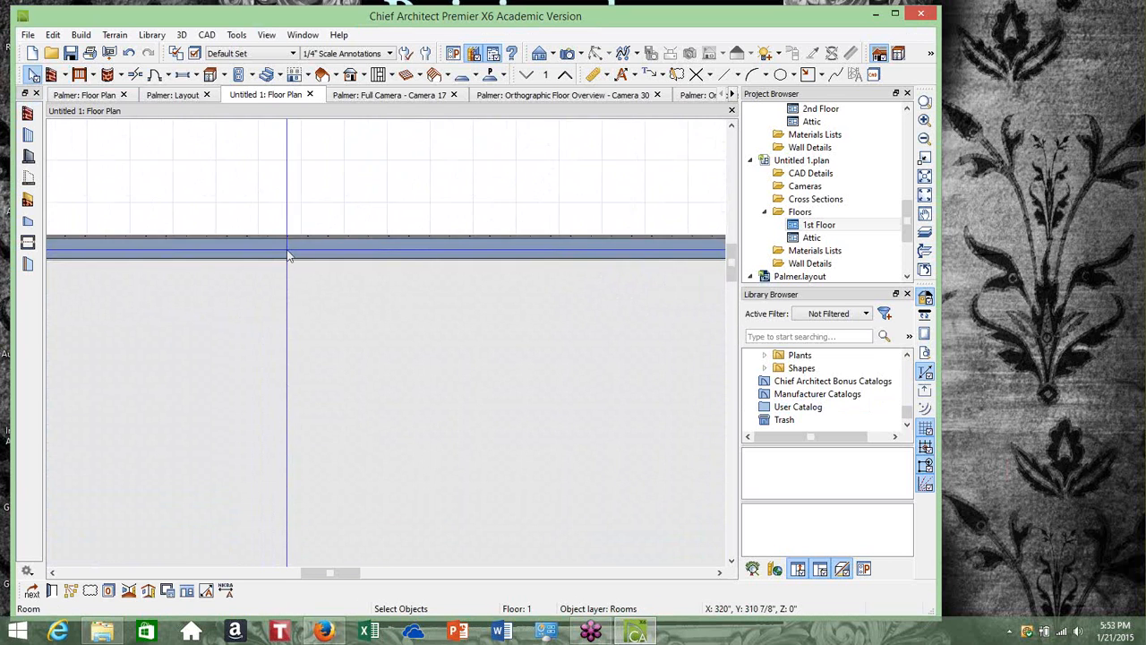
{"action": "scroll", "coordinate": [321, 250], "scroll_direction": "up", "scroll_amount": 3}
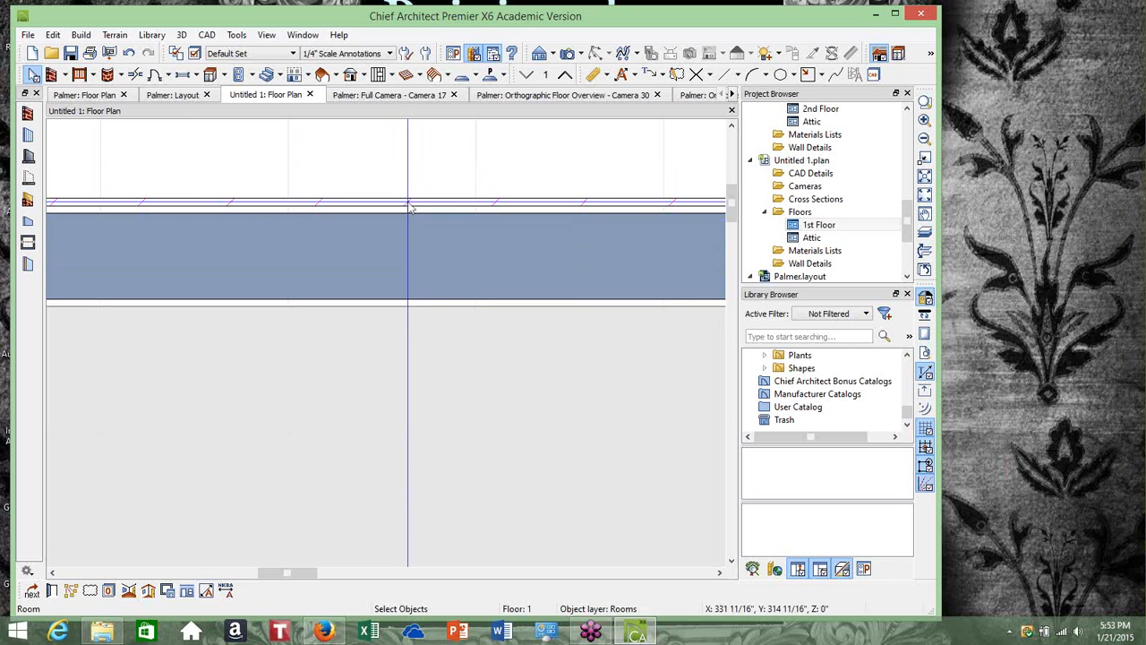
{"action": "scroll", "coordinate": [409, 207], "scroll_direction": "down", "scroll_amount": 4}
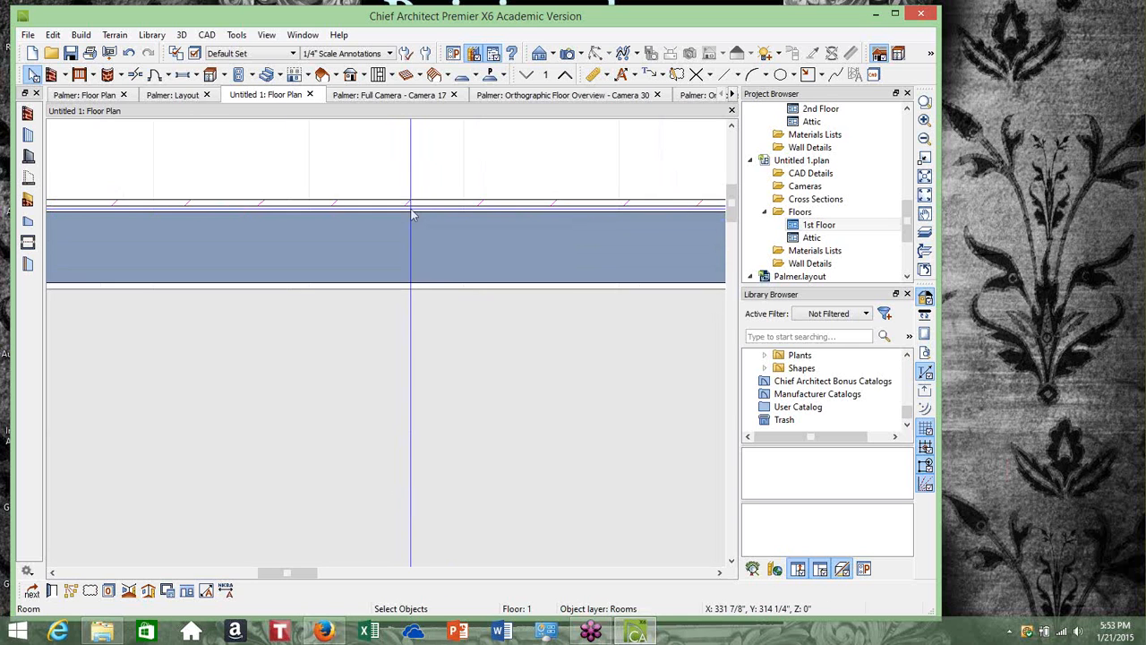
{"action": "scroll", "coordinate": [414, 220], "scroll_direction": "down", "scroll_amount": 3}
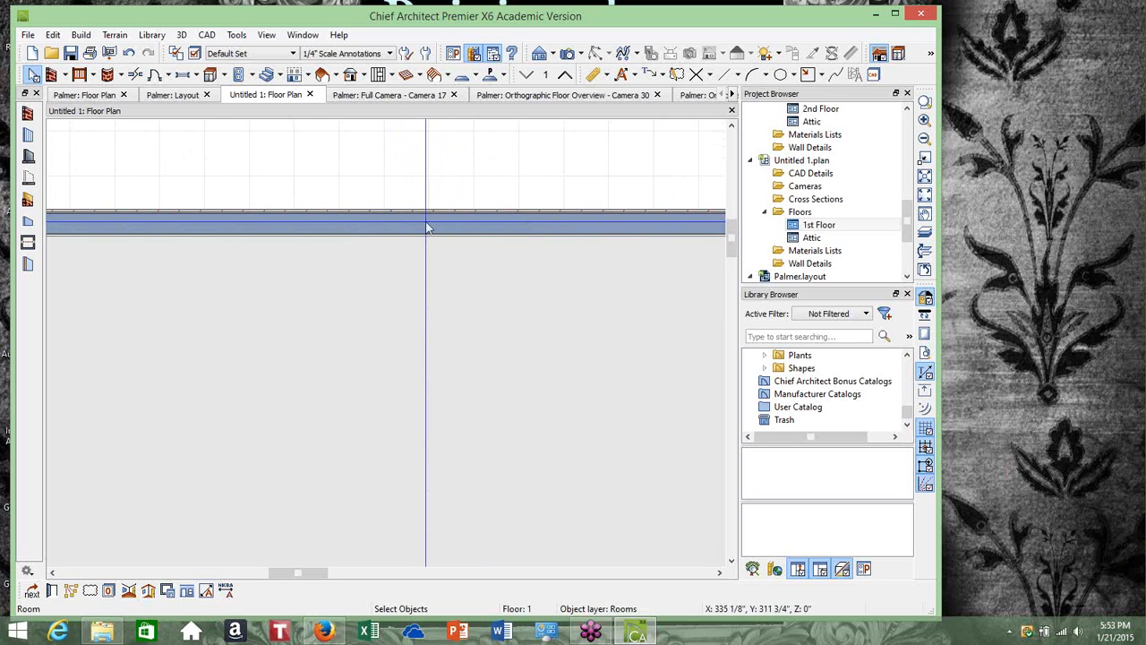
{"action": "scroll", "coordinate": [430, 233], "scroll_direction": "down", "scroll_amount": 3}
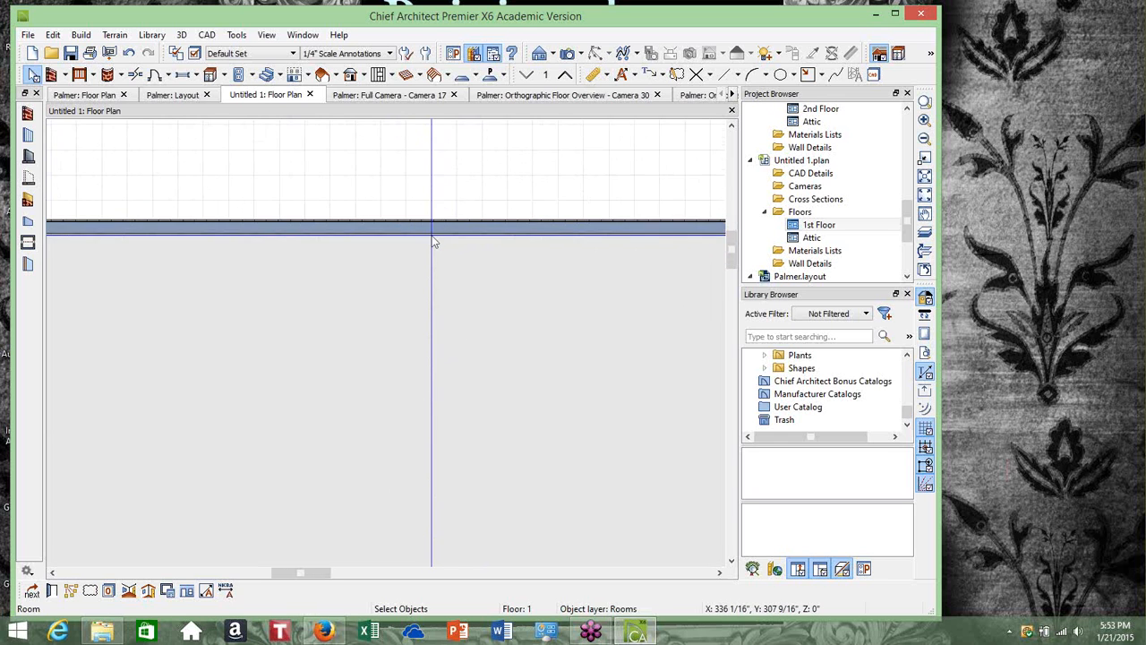
{"action": "scroll", "coordinate": [434, 238], "scroll_direction": "down", "scroll_amount": 3}
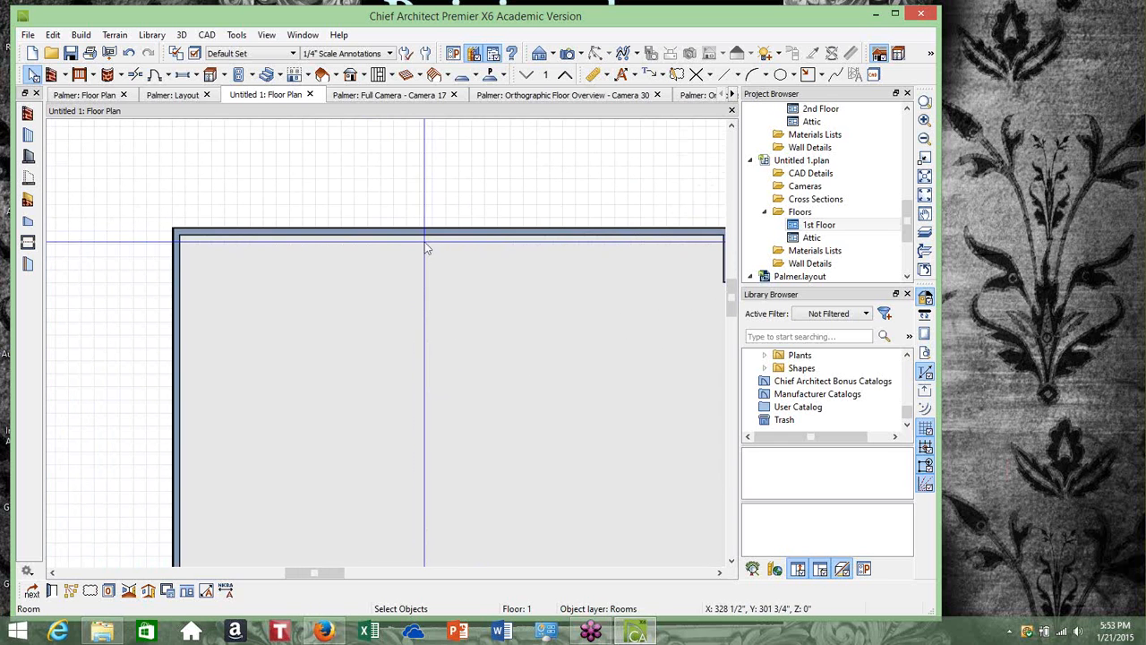
{"action": "left_click", "coordinate": [719, 572]}
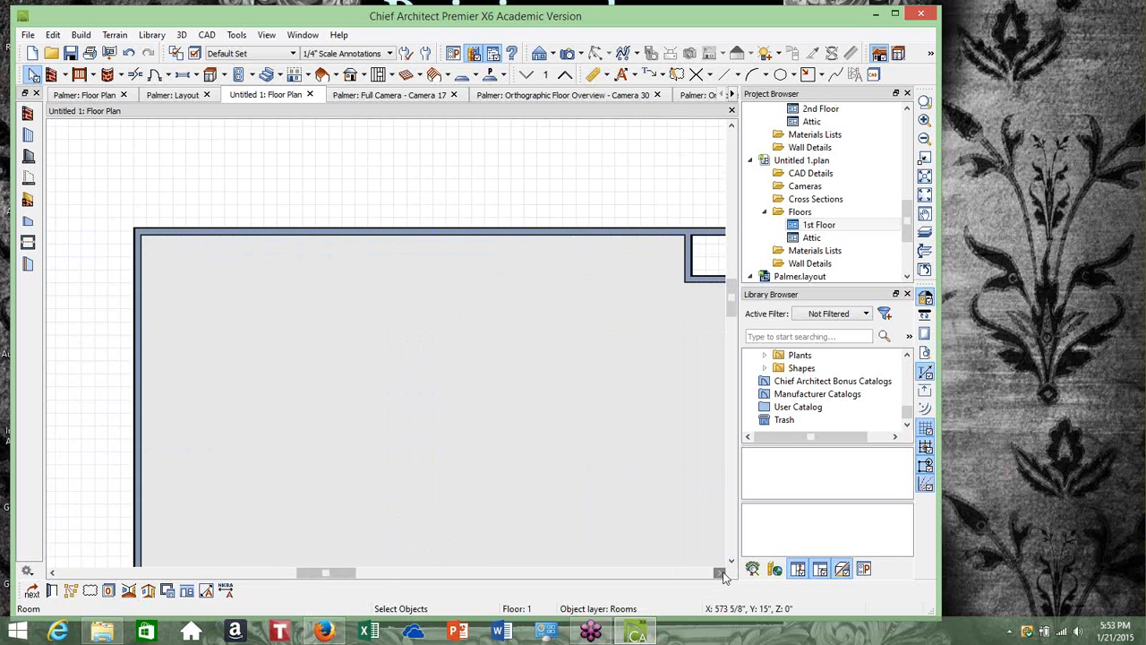
{"action": "scroll", "coordinate": [547, 409], "scroll_direction": "down", "scroll_amount": 2}
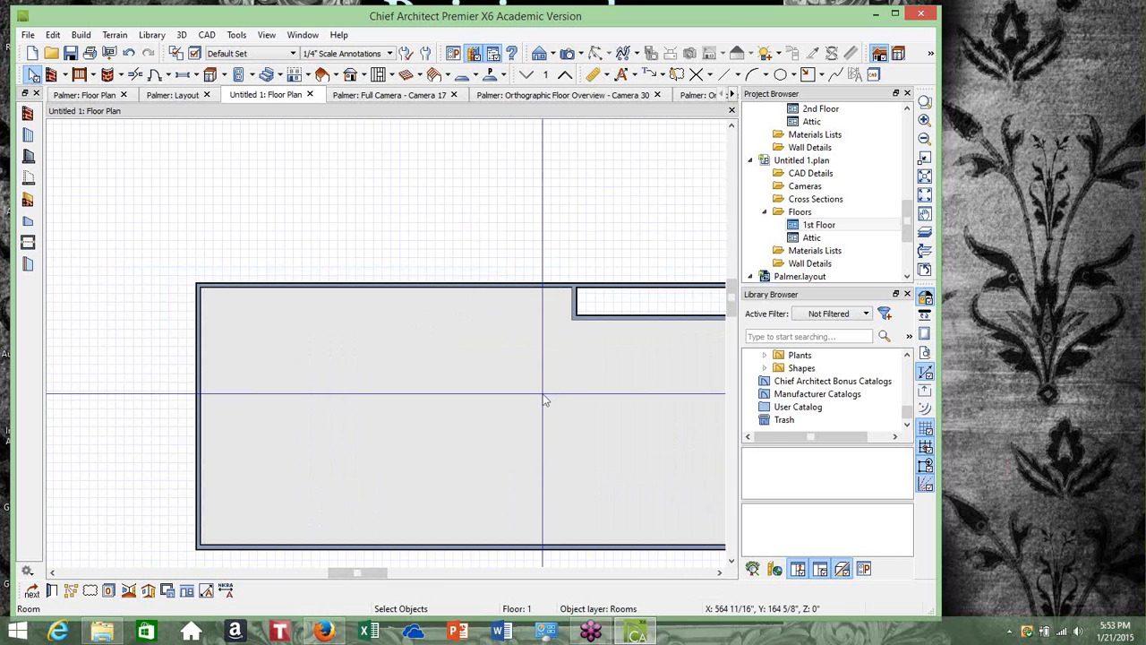
{"action": "left_click", "coordinate": [719, 572]}
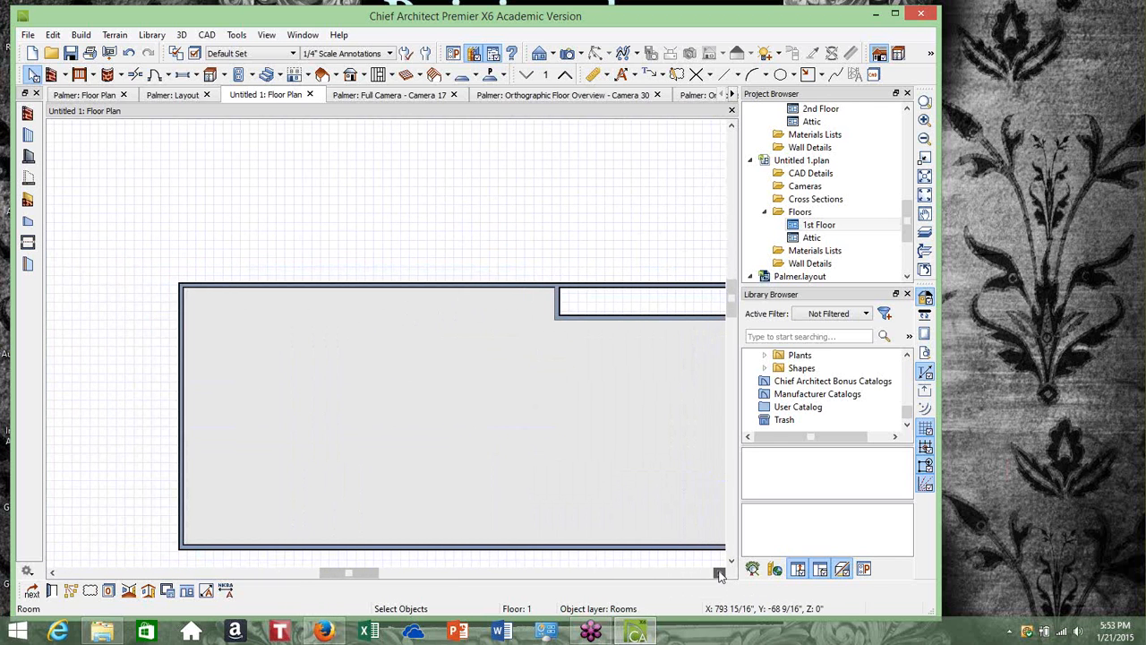
{"action": "left_click", "coordinate": [720, 573]}
{"action": "left_click", "coordinate": [720, 574]}
{"action": "left_click", "coordinate": [720, 573]}
{"action": "left_click", "coordinate": [720, 573]}
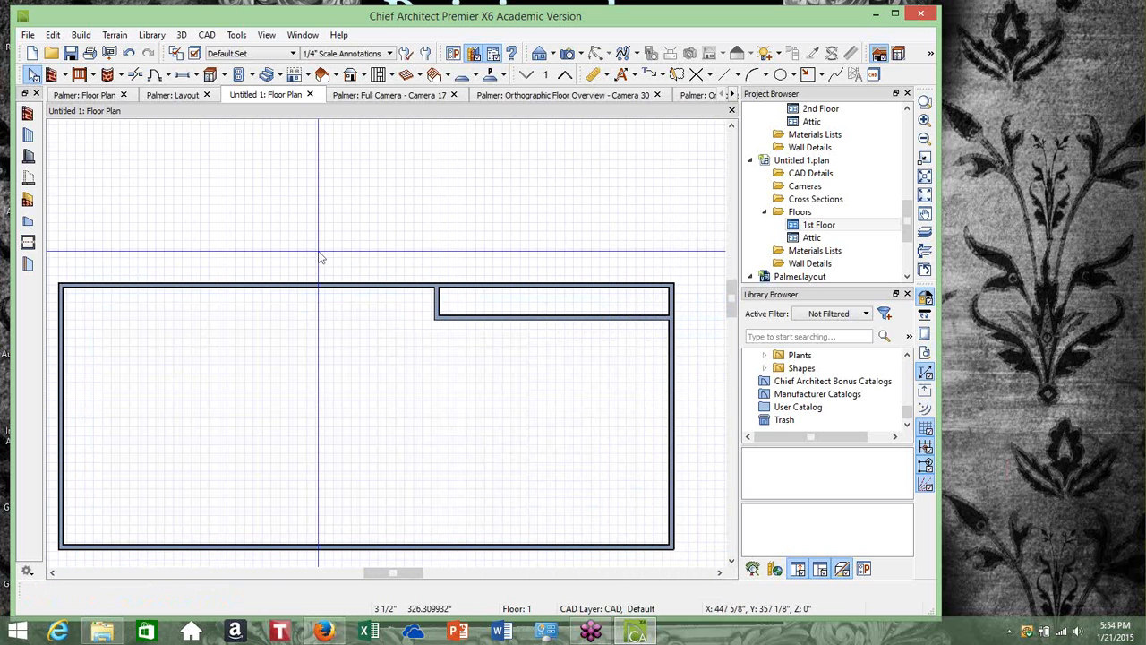
{"action": "scroll", "coordinate": [248, 243], "scroll_direction": "down", "scroll_amount": 1}
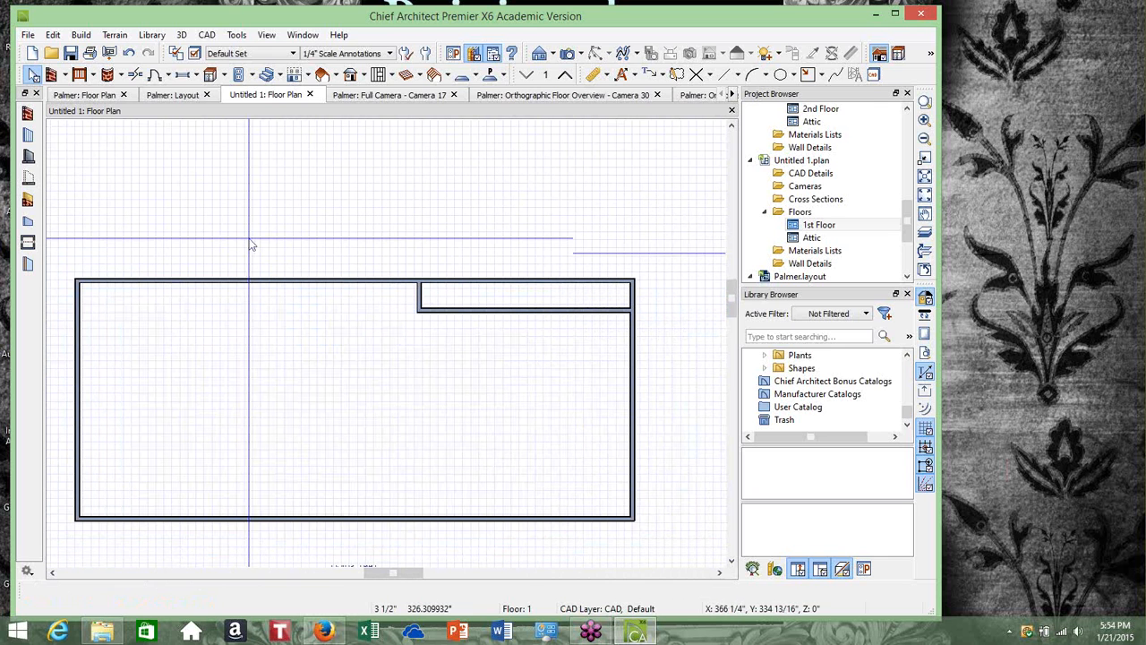
{"action": "left_click", "coordinate": [719, 574]}
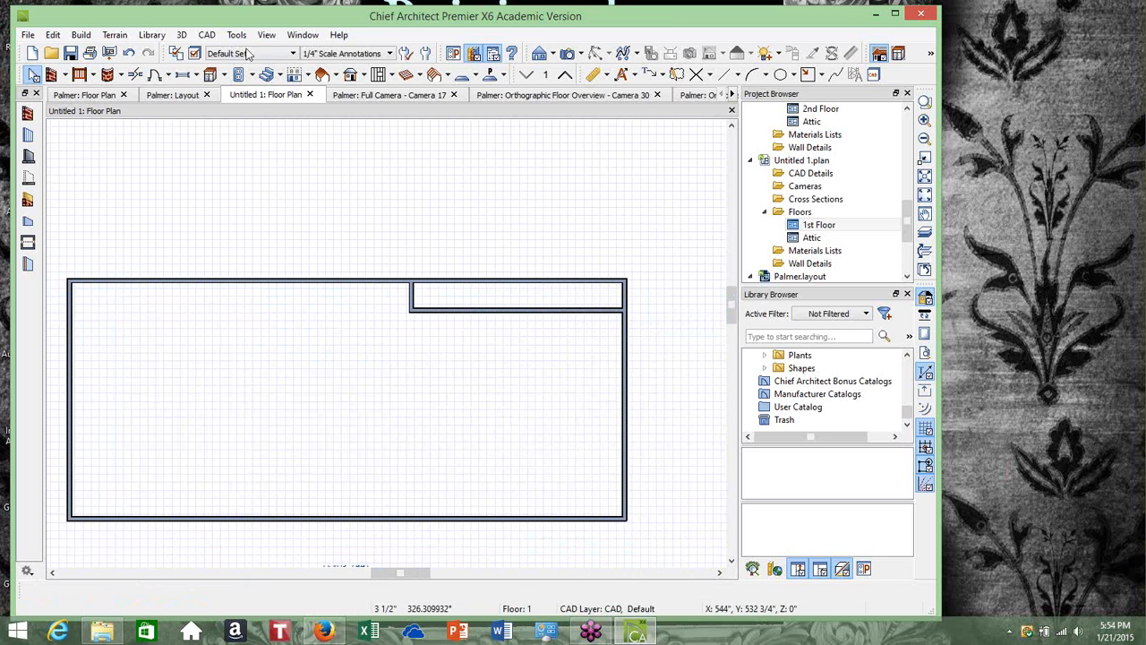
Generate automatic exterior dimensions for the floor plan
{"action": "left_click", "coordinate": [202, 36]}
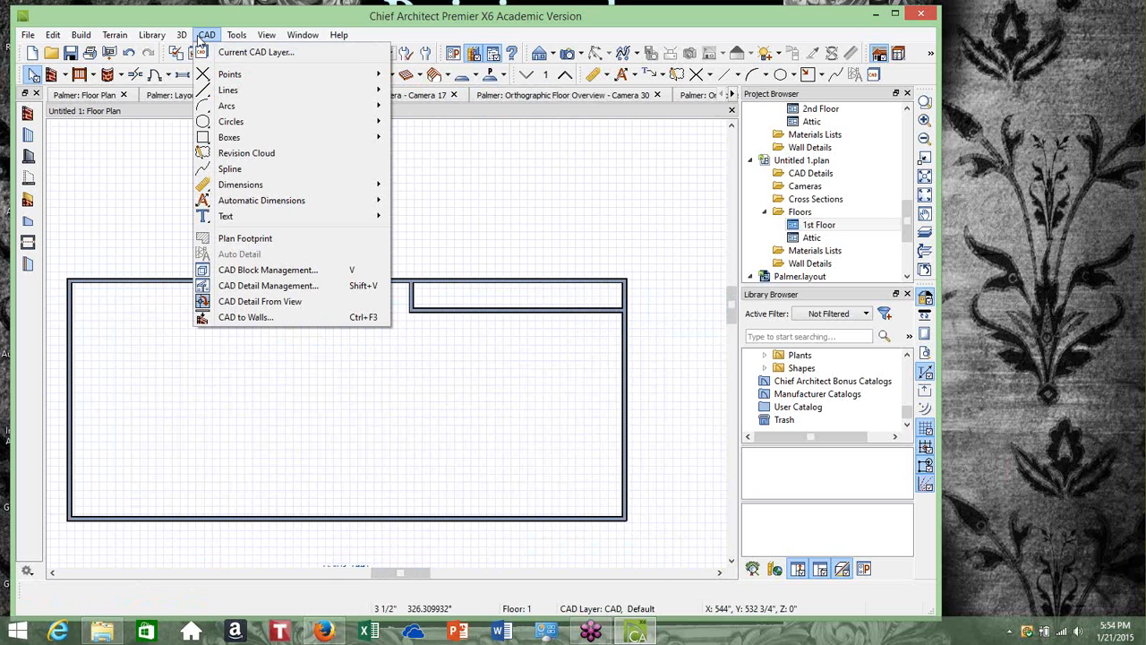
{"action": "mouse_move", "coordinate": [241, 202]}
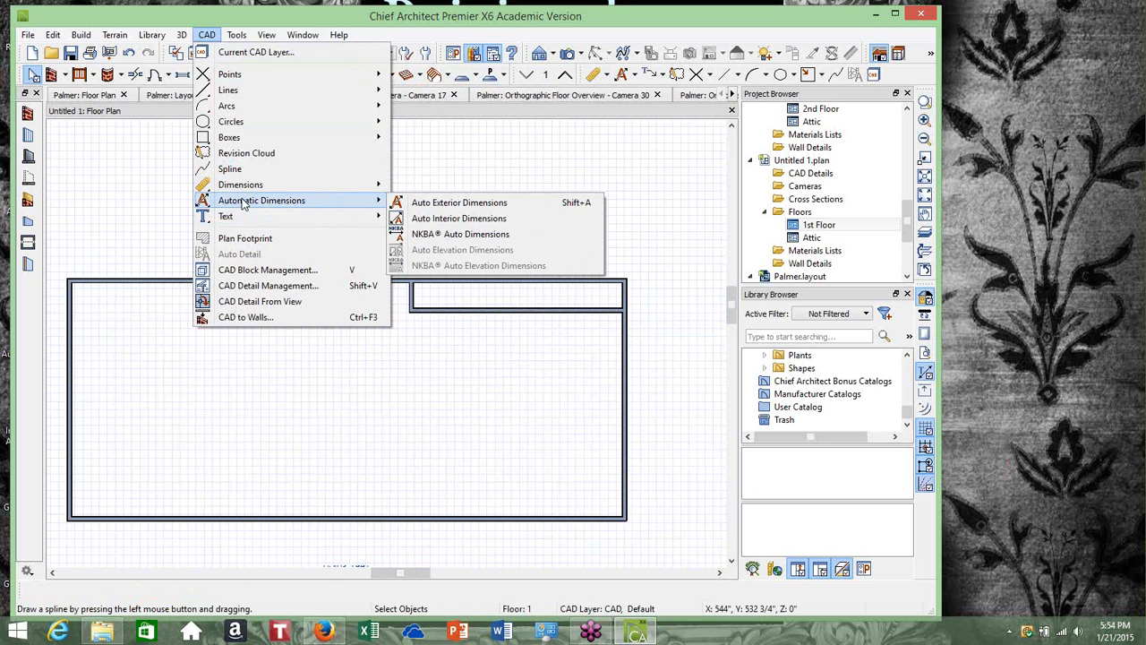
{"action": "left_click", "coordinate": [421, 204]}
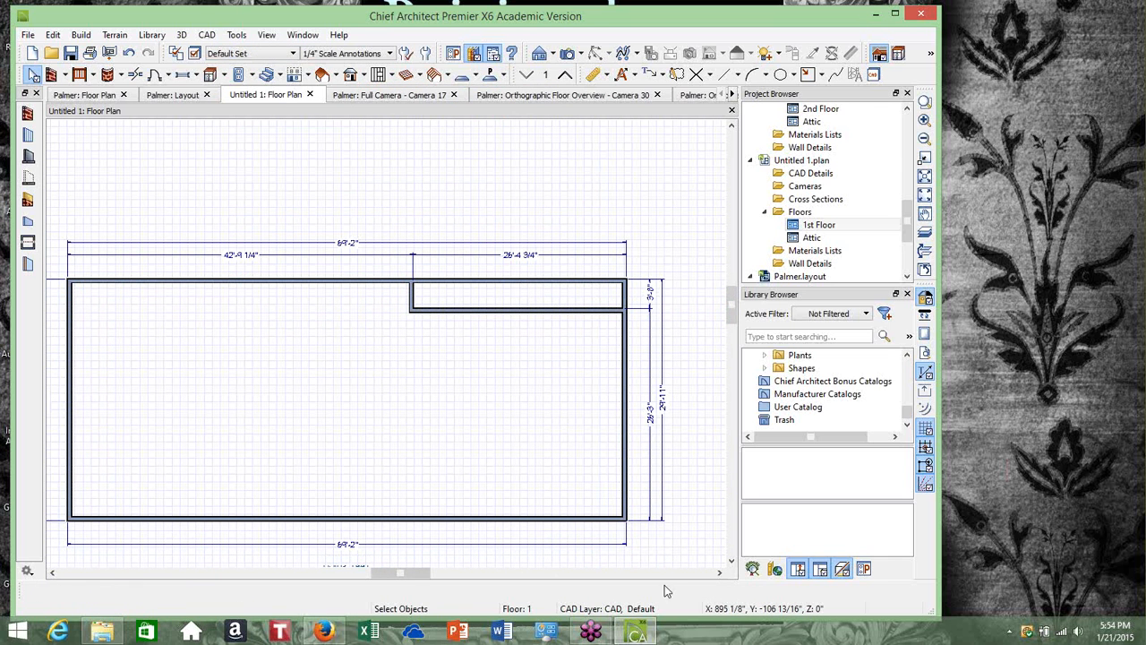
Re-run Auto Exterior Dimensions to refresh the plan's exterior dimension lines
{"action": "left_click_drag", "start_coordinate": [371, 581], "coordinate": [360, 581]}
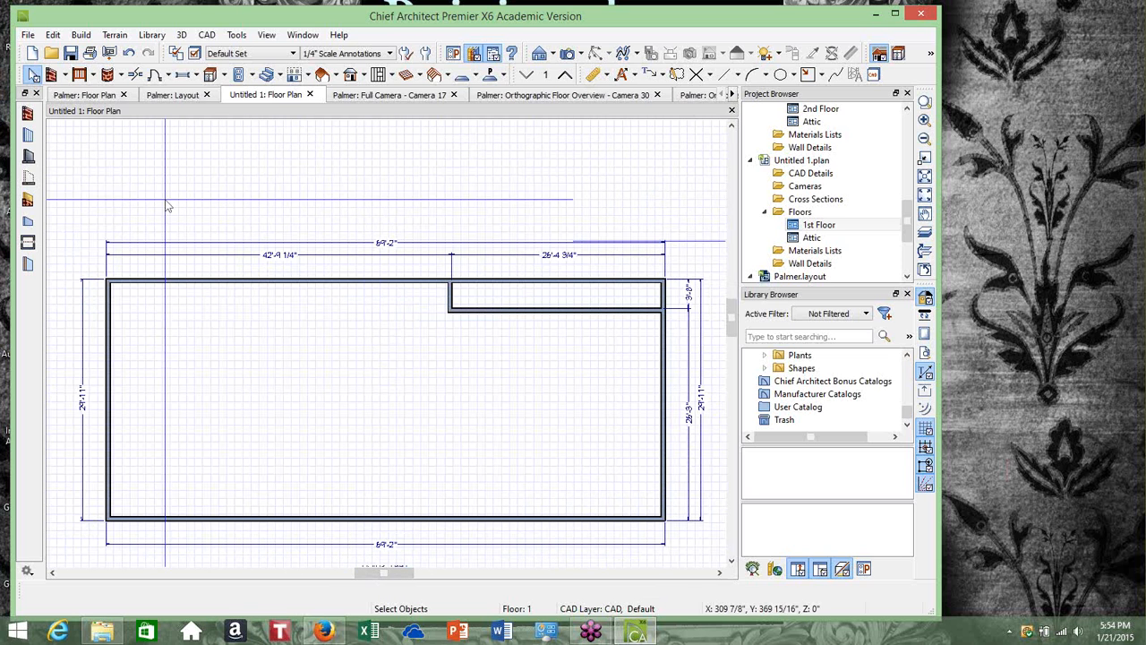
{"action": "left_click_drag", "start_coordinate": [732, 311], "coordinate": [731, 354]}
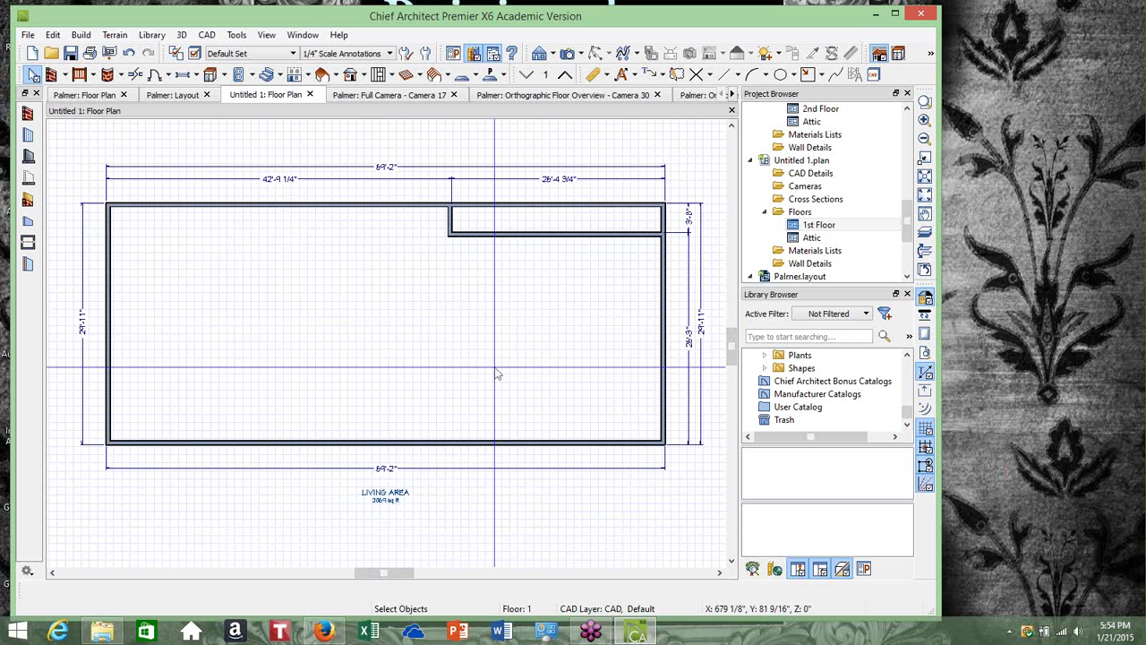
{"action": "left_click_drag", "start_coordinate": [734, 343], "coordinate": [733, 335]}
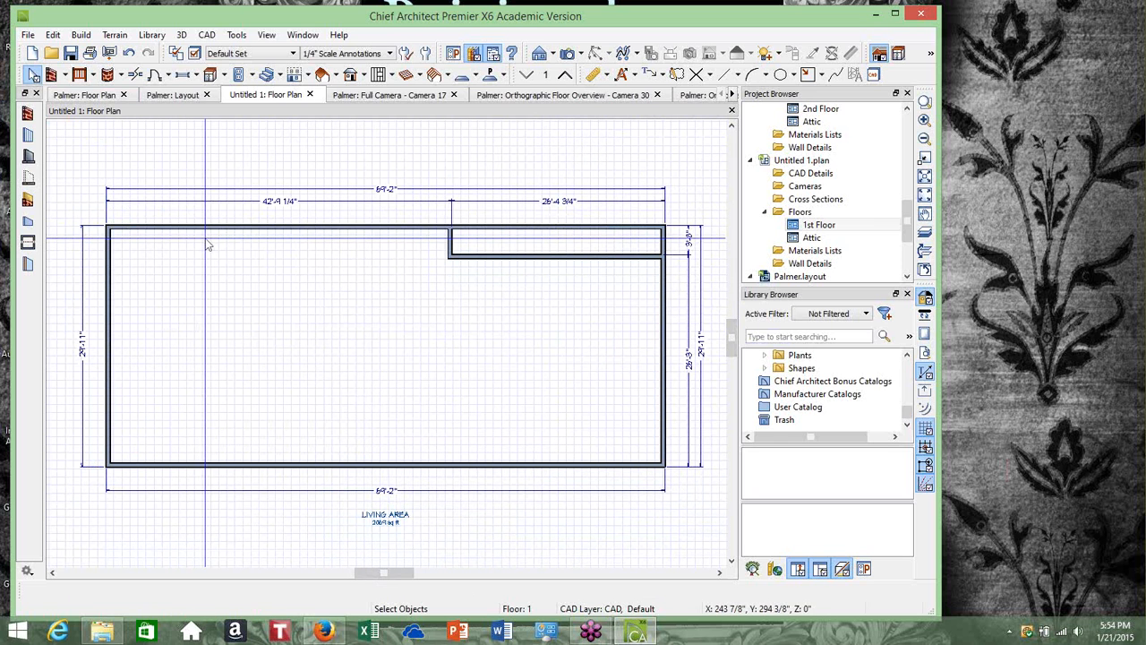
{"action": "left_click", "coordinate": [209, 38]}
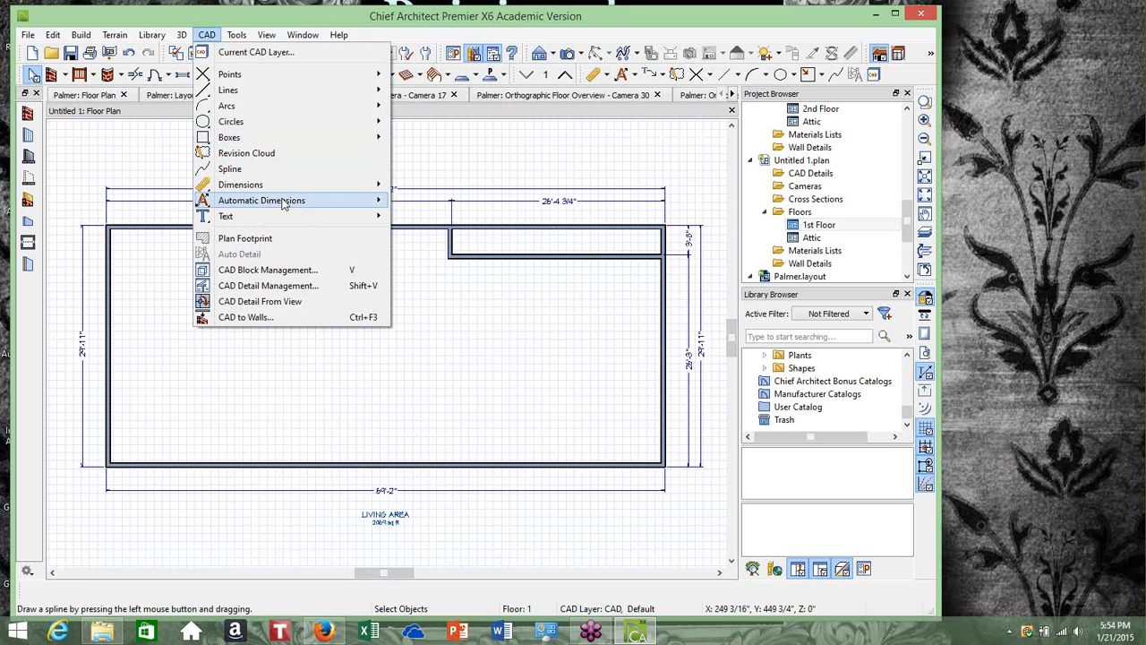
{"action": "mouse_move", "coordinate": [283, 202]}
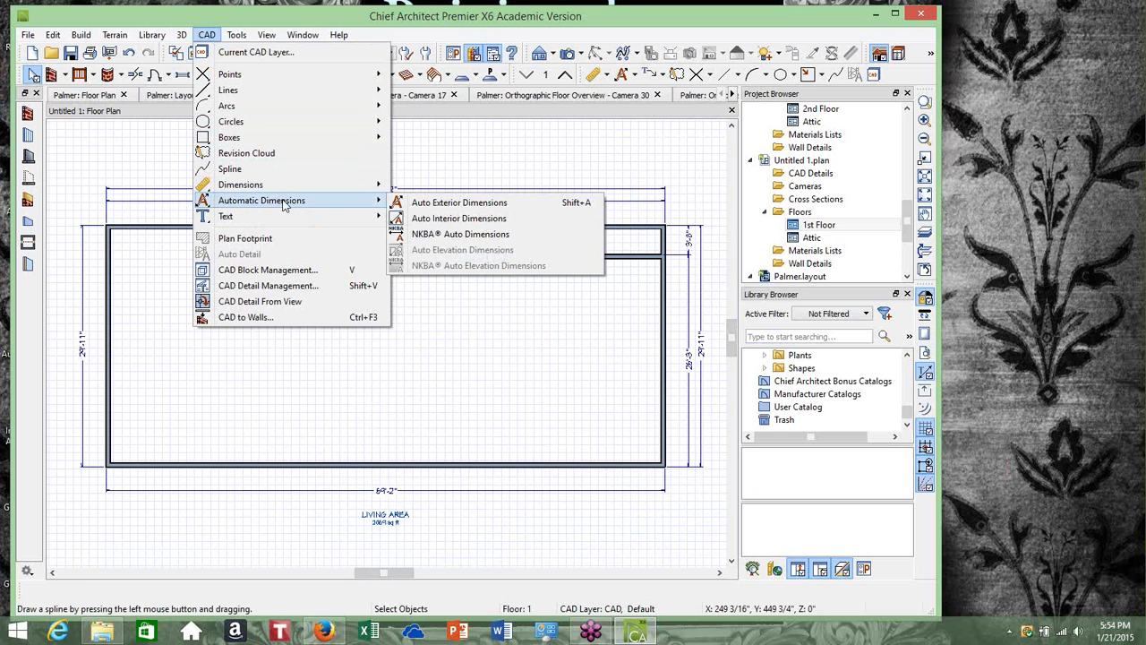
{"action": "left_click", "coordinate": [466, 204]}
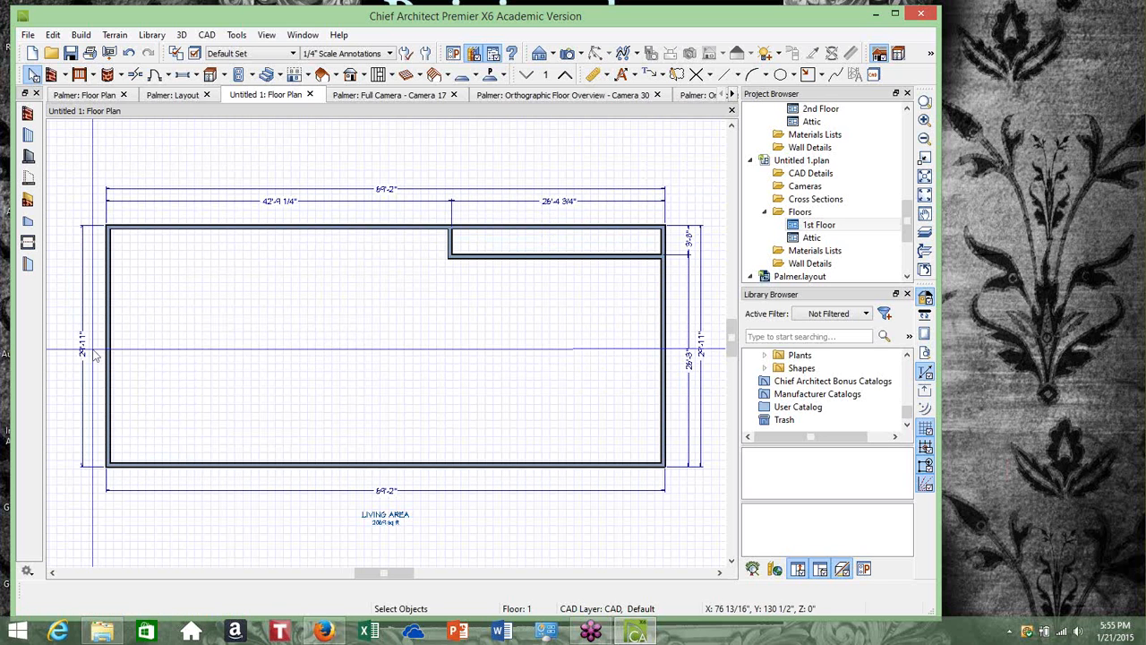
Resize the plan's depth to 29 ft 0 1/2 in by editing the left wall's dimension
{"action": "left_click", "coordinate": [188, 466]}
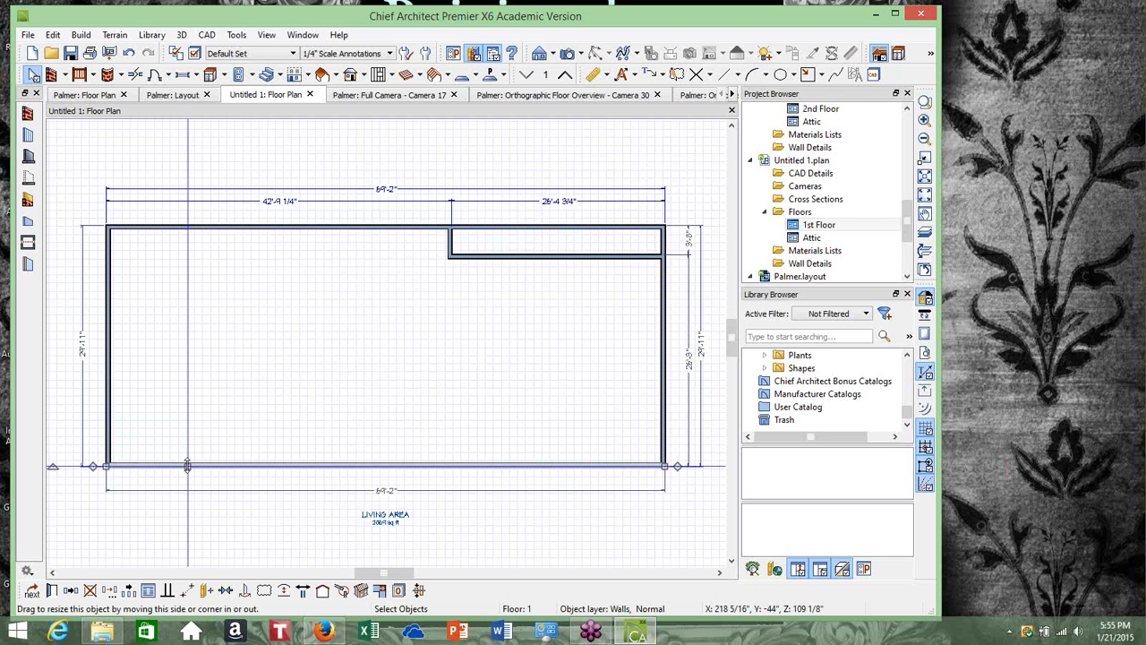
{"action": "left_click", "coordinate": [83, 348]}
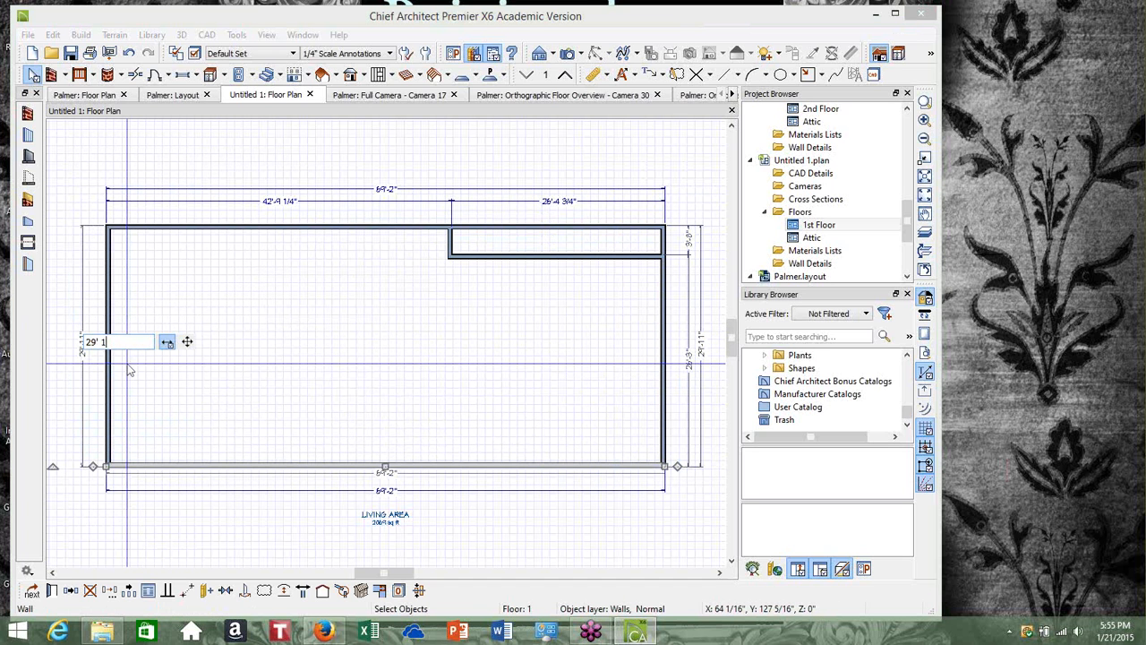
{"action": "key", "text": "Return"}
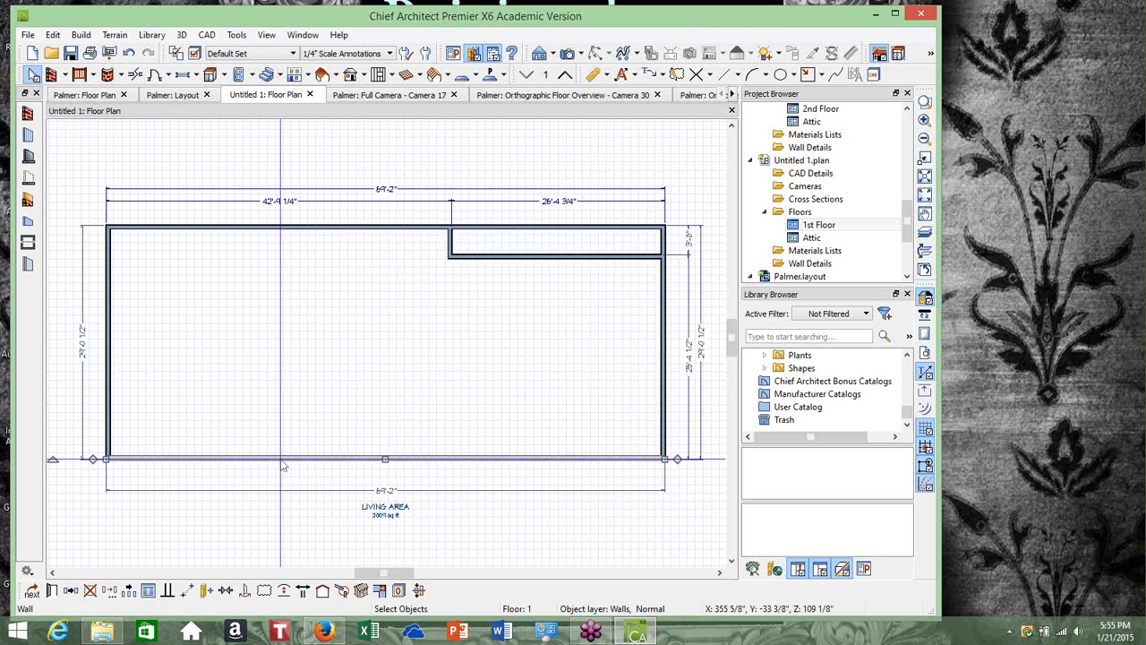
{"action": "left_click", "coordinate": [88, 348]}
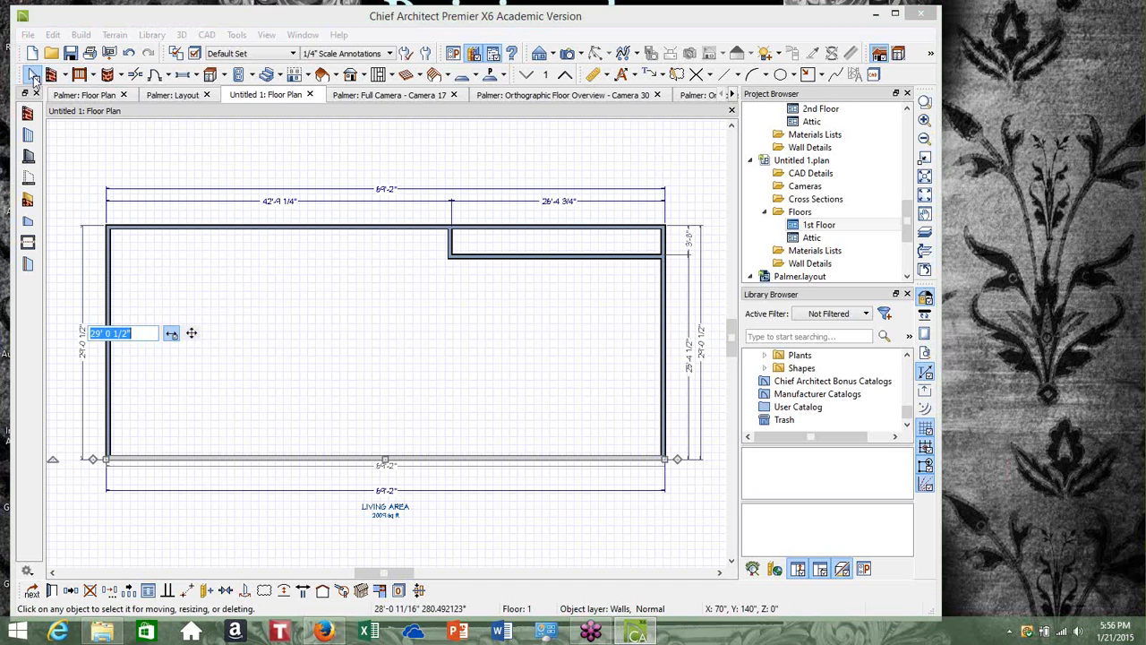
{"action": "left_click", "coordinate": [33, 75]}
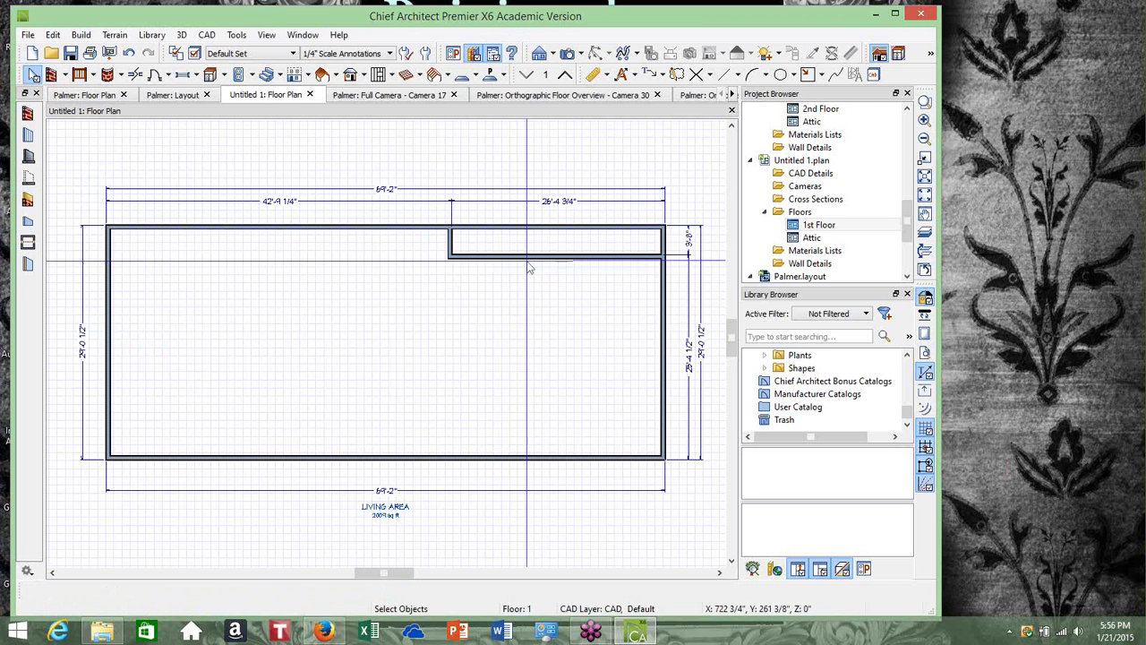
Shorten the top wall so it ends at the notch corner instead of running across the notch
{"action": "left_click", "coordinate": [555, 254]}
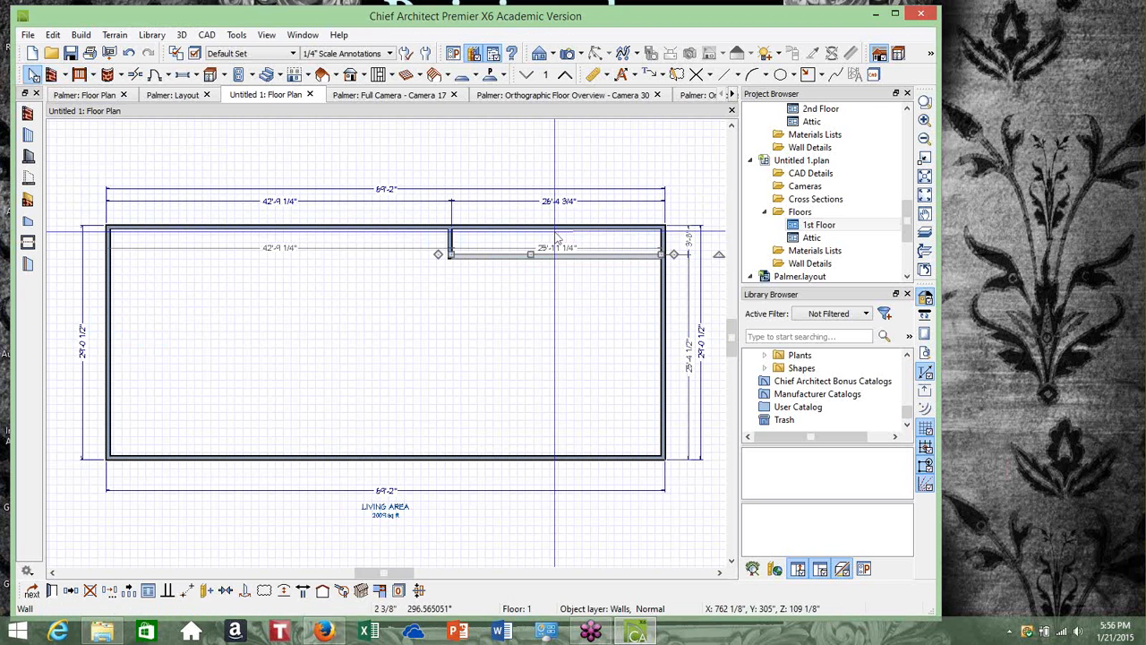
{"action": "left_click", "coordinate": [463, 225]}
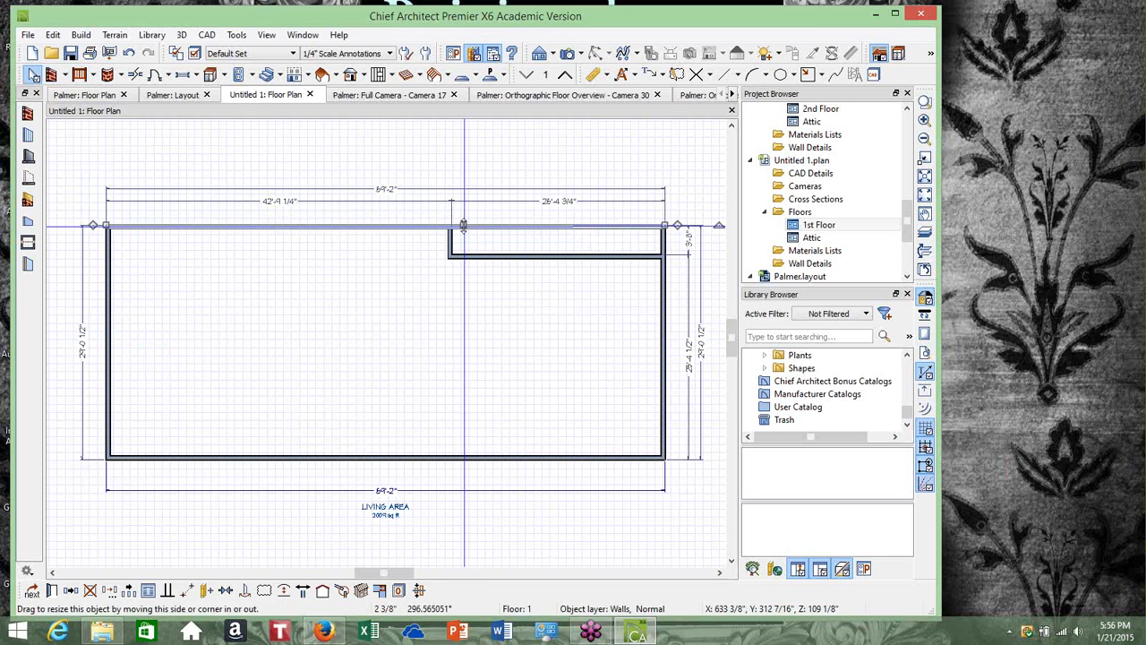
{"action": "mouse_move", "coordinate": [464, 224]}
{"action": "left_mouse_down"}
{"action": "mouse_move", "coordinate": [638, 225]}
{"action": "mouse_move", "coordinate": [454, 225]}
{"action": "left_mouse_up"}
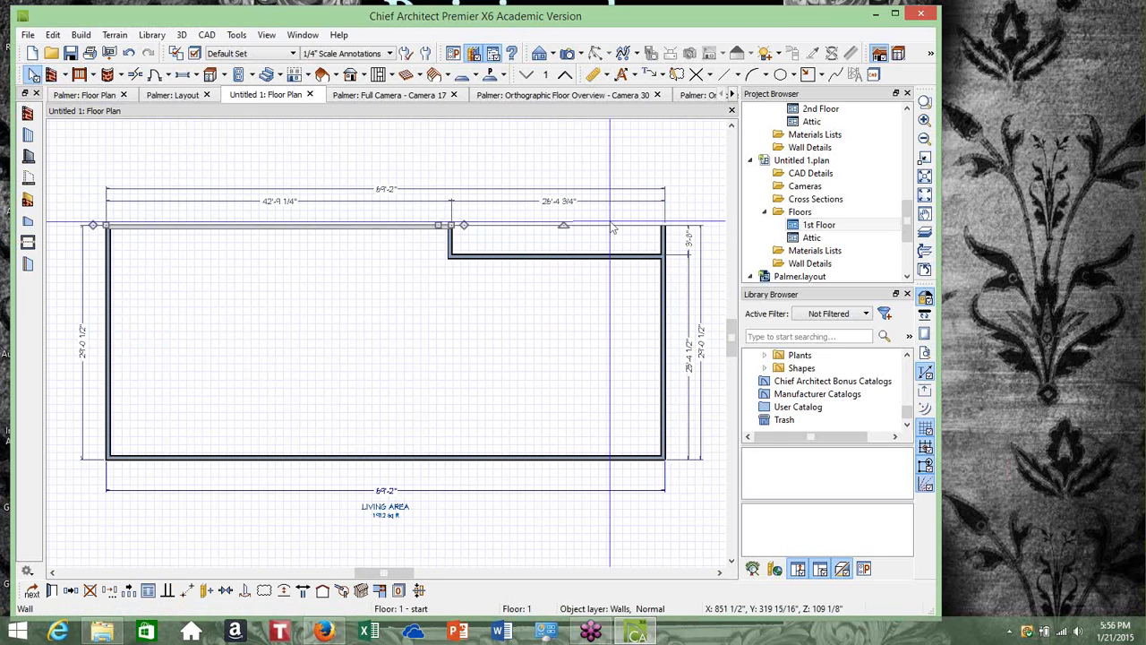
{"action": "left_click", "coordinate": [664, 230]}
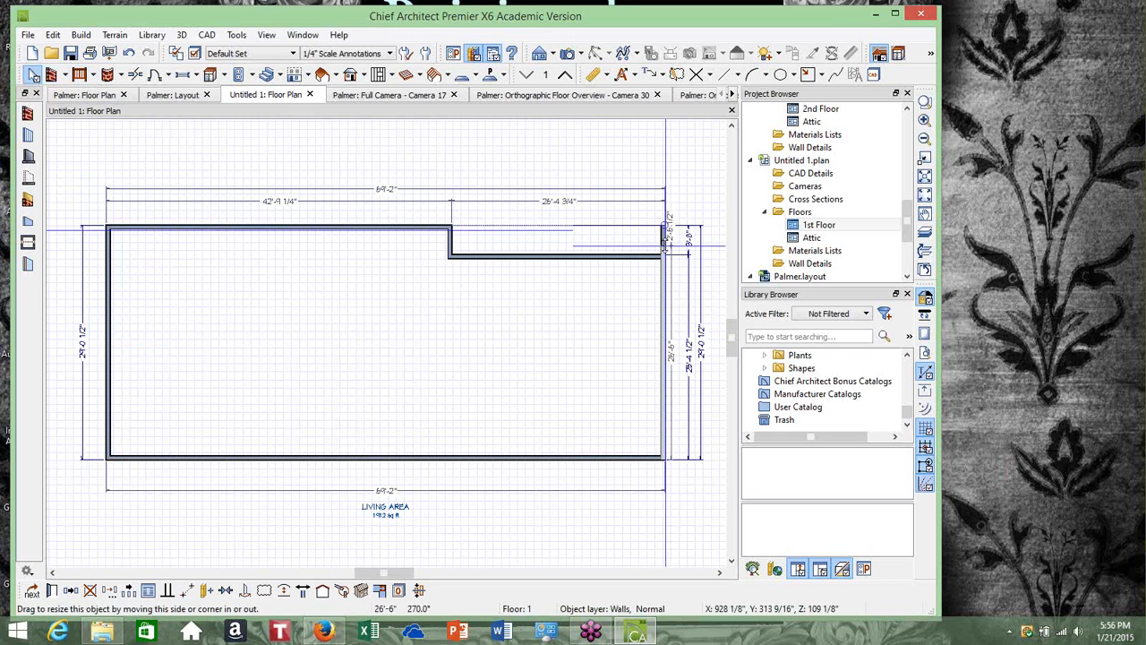
{"action": "left_click", "coordinate": [614, 286]}
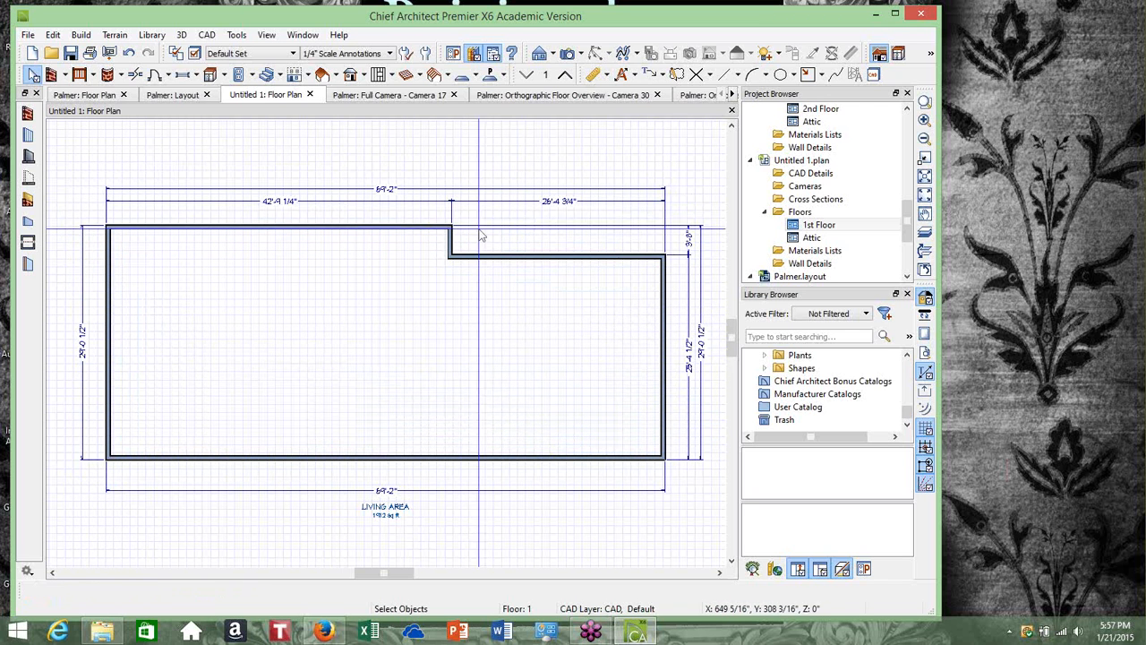
Set the plan's overall width to 68 ft 5 1/2 in by editing the right wall's dimension
{"action": "left_click", "coordinate": [421, 227]}
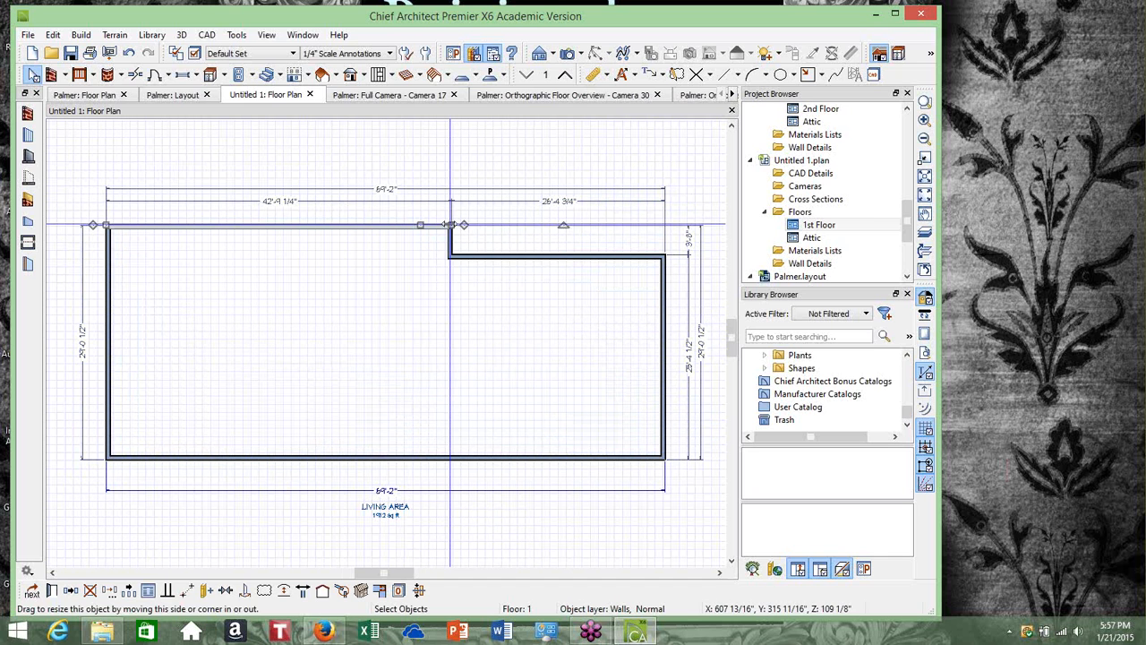
{"action": "left_click", "coordinate": [427, 284]}
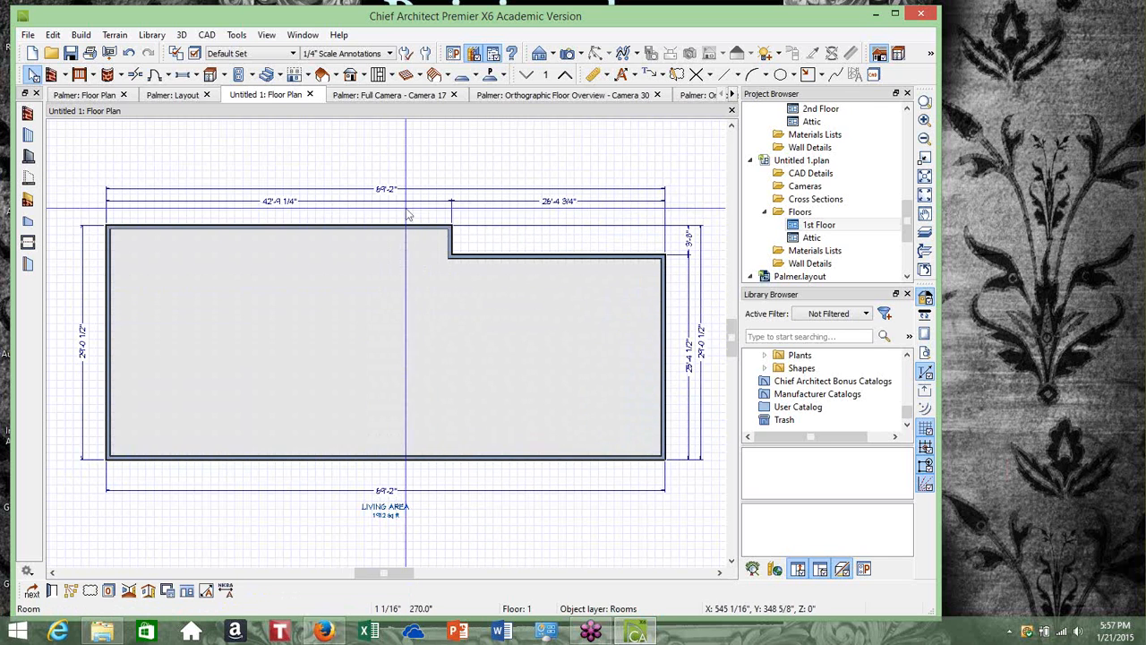
{"action": "left_click", "coordinate": [450, 145]}
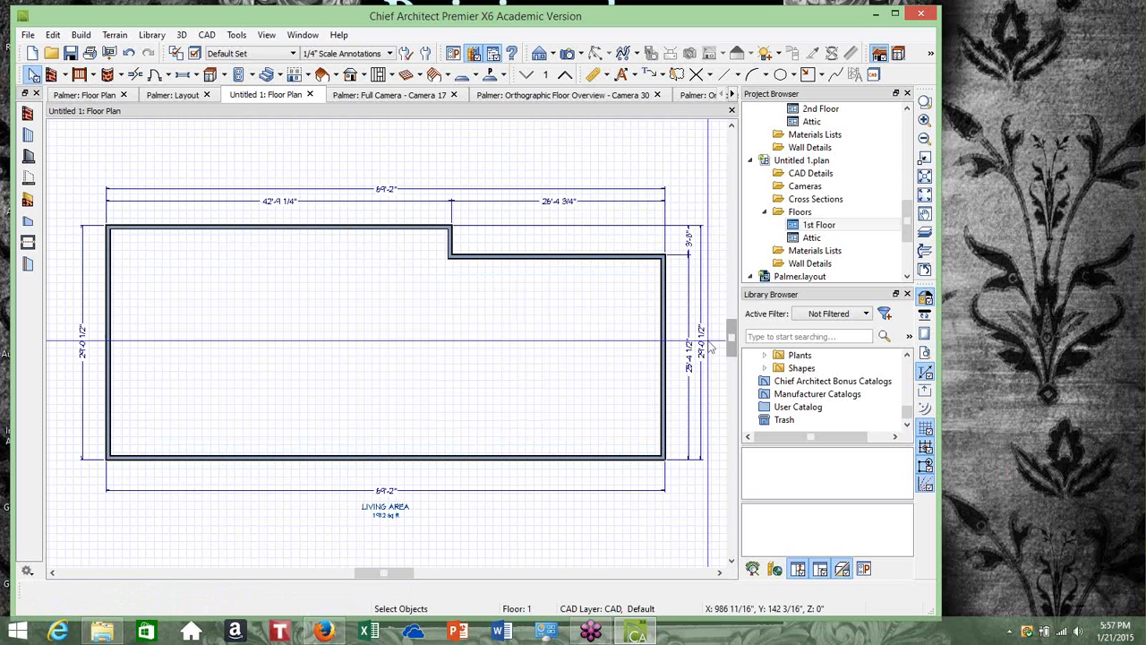
{"action": "left_click", "coordinate": [662, 347]}
{"action": "left_click", "coordinate": [663, 352]}
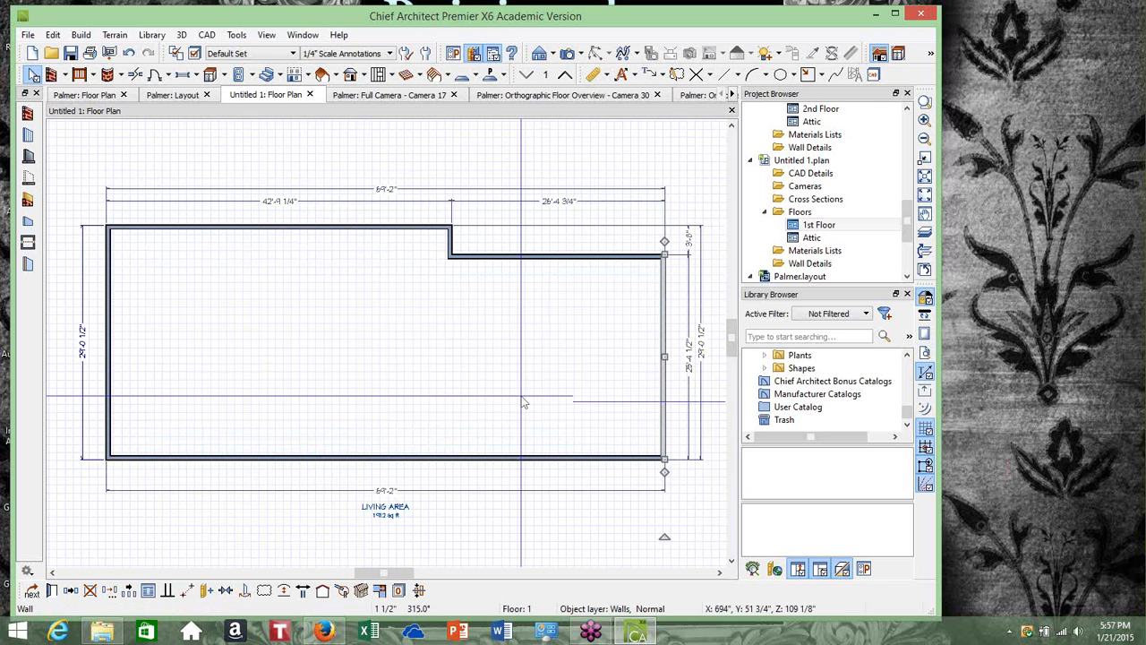
{"action": "left_click", "coordinate": [391, 492]}
{"action": "left_click", "coordinate": [390, 495]}
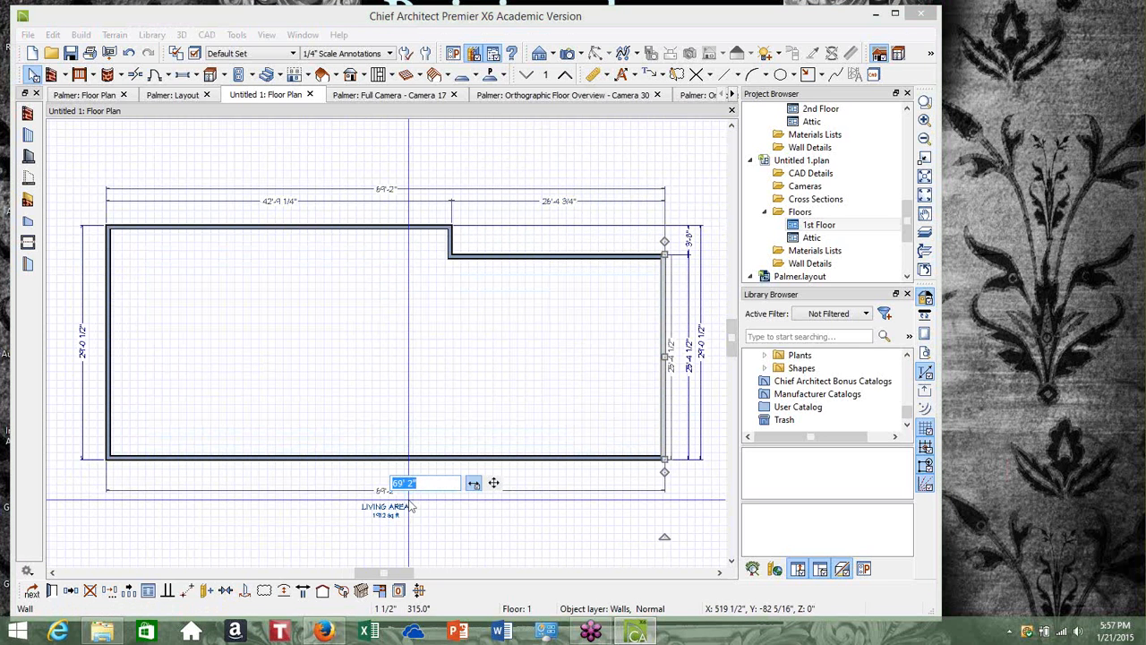
{"action": "type", "text": "68' 5 1/2"}
{"action": "key", "text": "Return"}
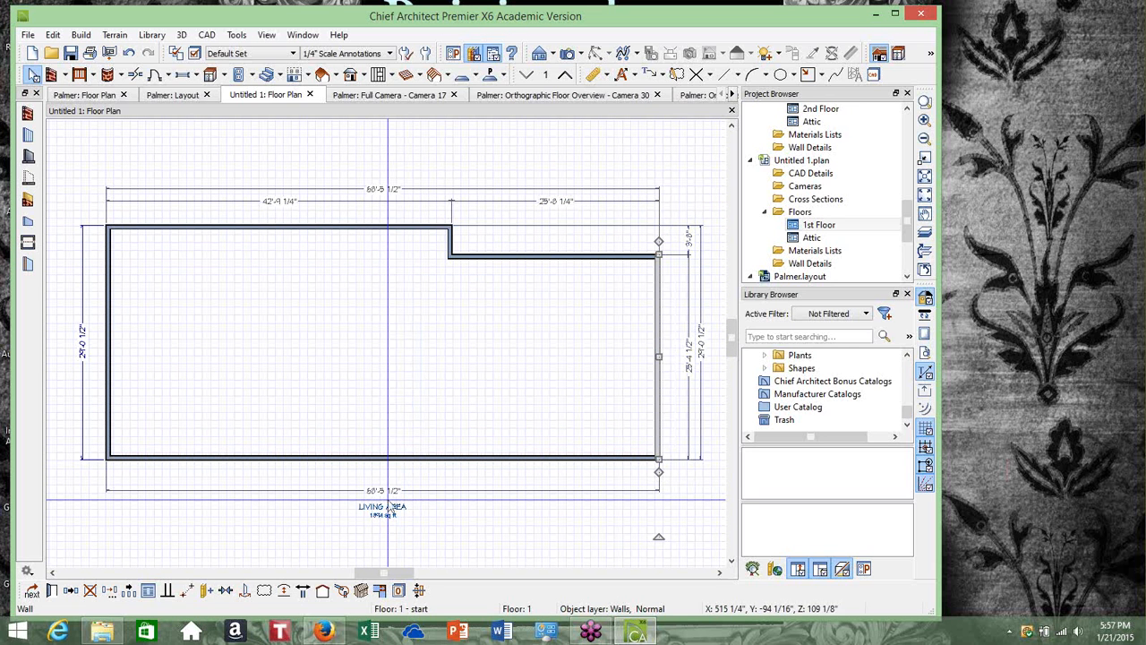
{"action": "left_click", "coordinate": [382, 162]}
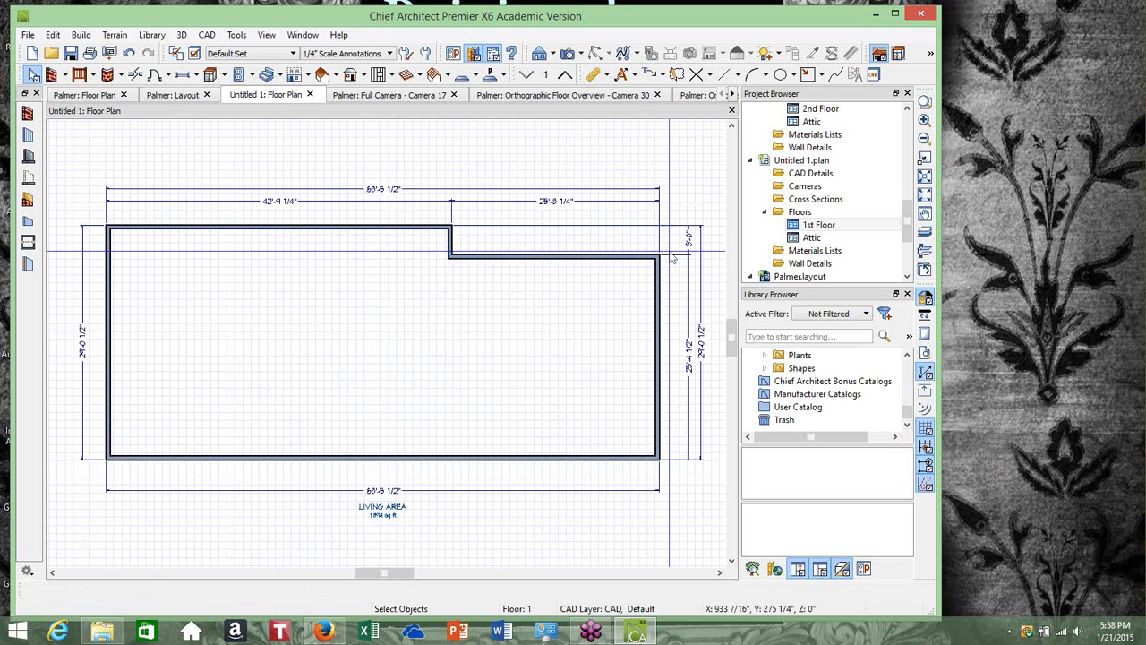
Set the notch's depth to 1 ft 5 3/4 in by editing its dimension
{"action": "left_click", "coordinate": [507, 258]}
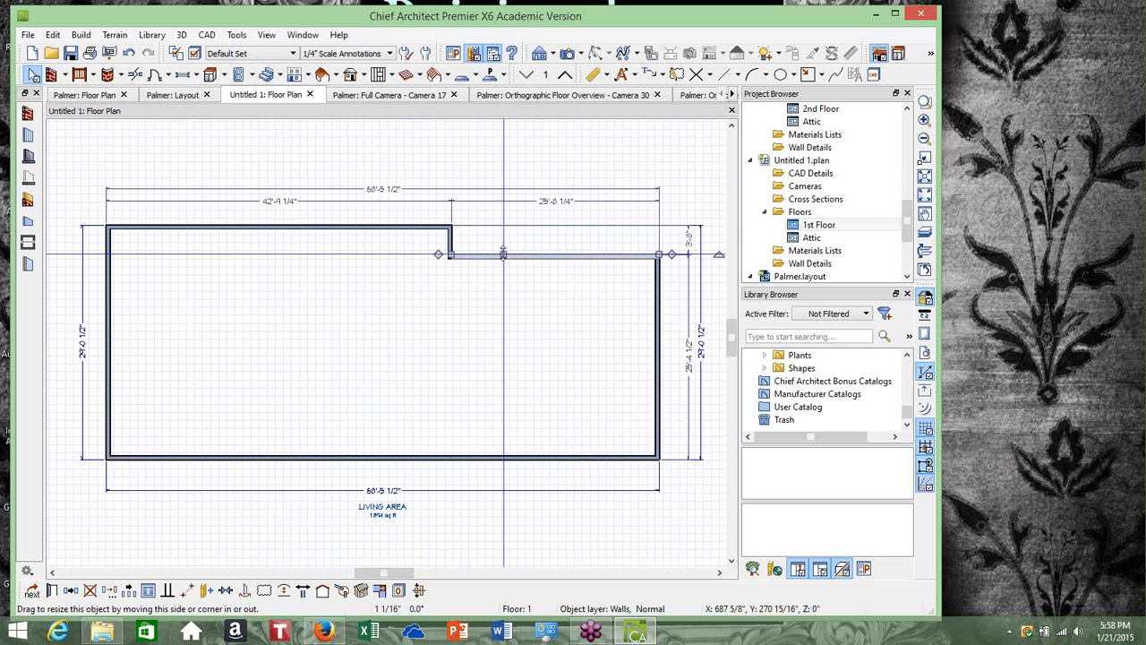
{"action": "left_click", "coordinate": [690, 239]}
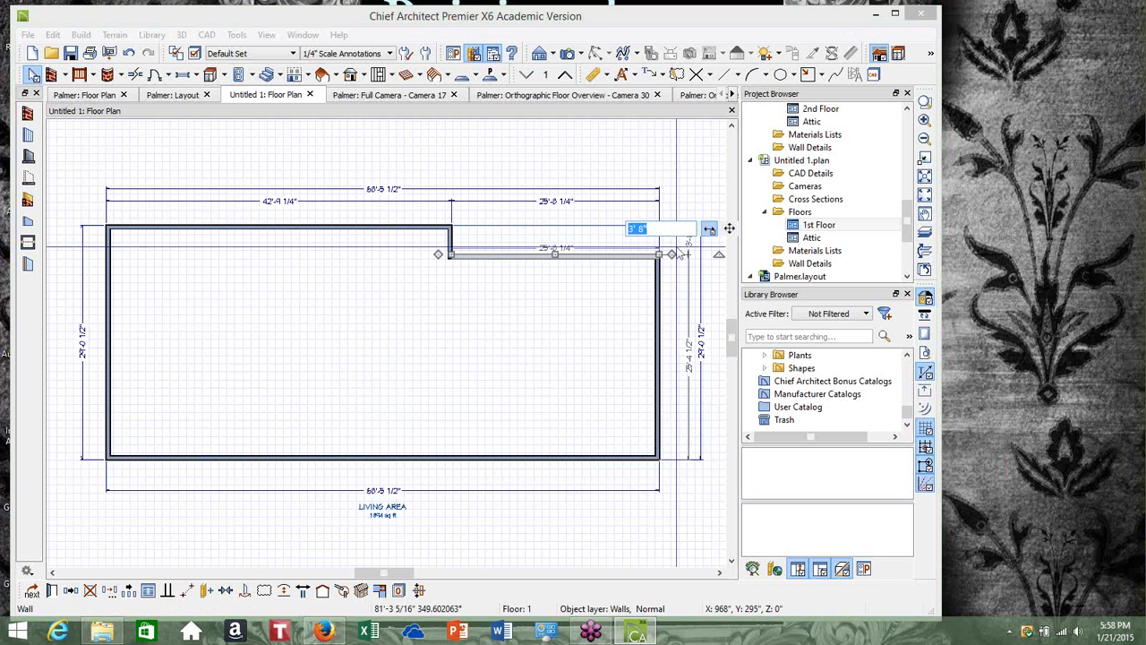
{"action": "key", "text": "BackSpace"}
{"action": "type", "text": "1' 5"}
{"action": "type", "text": " 3/4"}
{"action": "key", "text": "Return"}
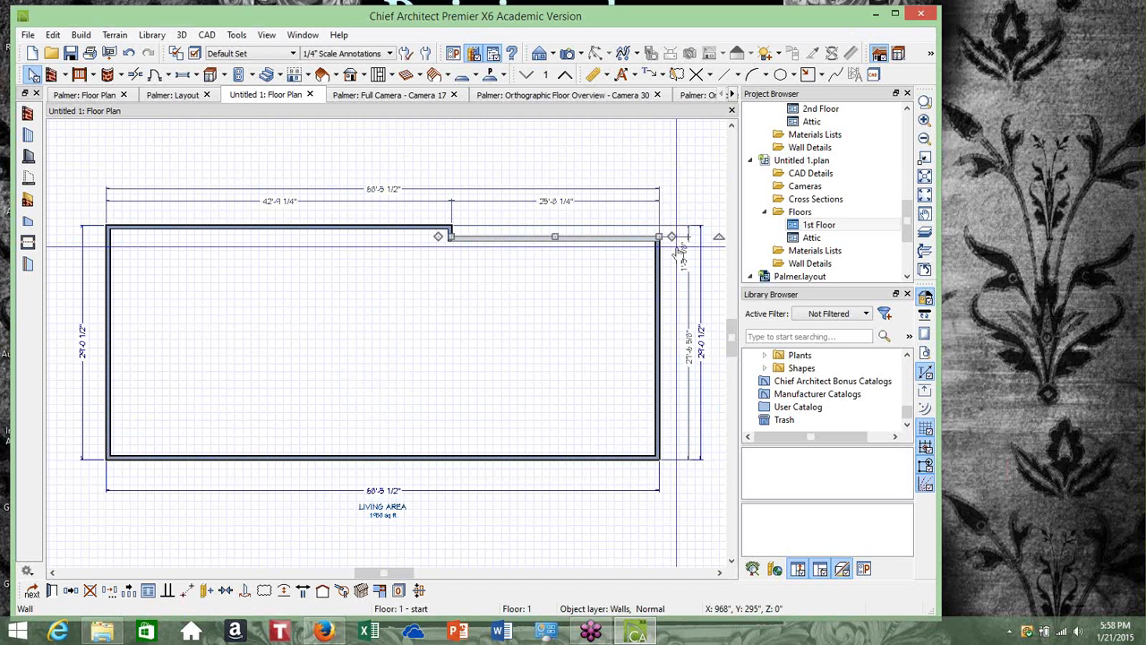
{"action": "left_click", "coordinate": [502, 174]}
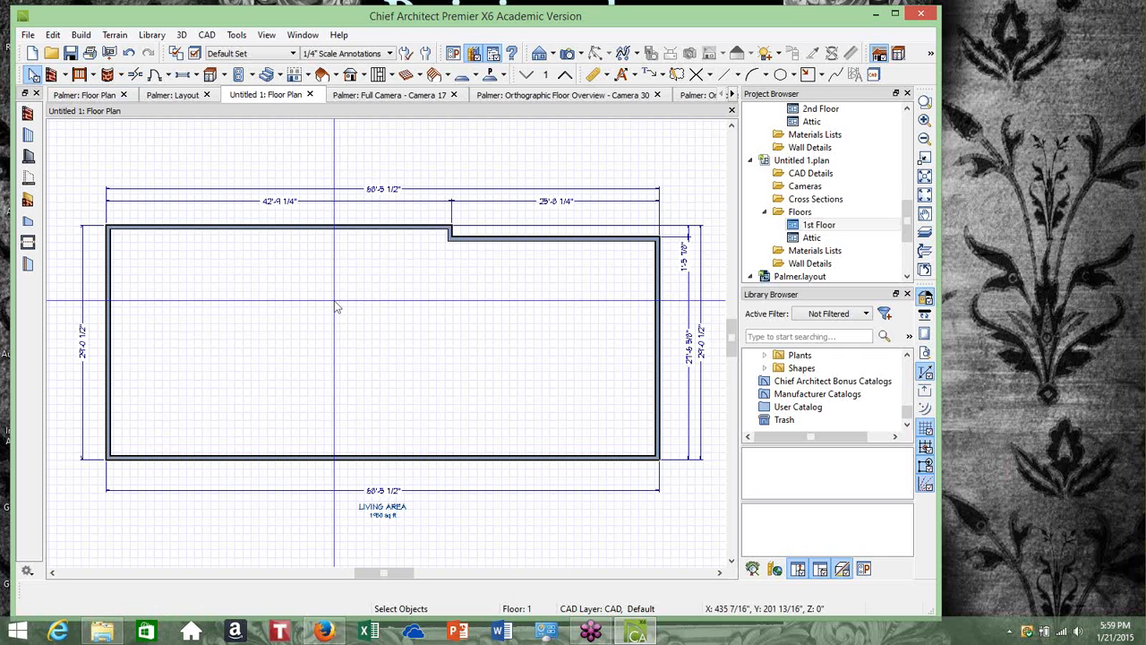
Place hinged doors in the top, left, bottom and right exterior walls with the Hinged Door tool
{"action": "left_click", "coordinate": [81, 35]}
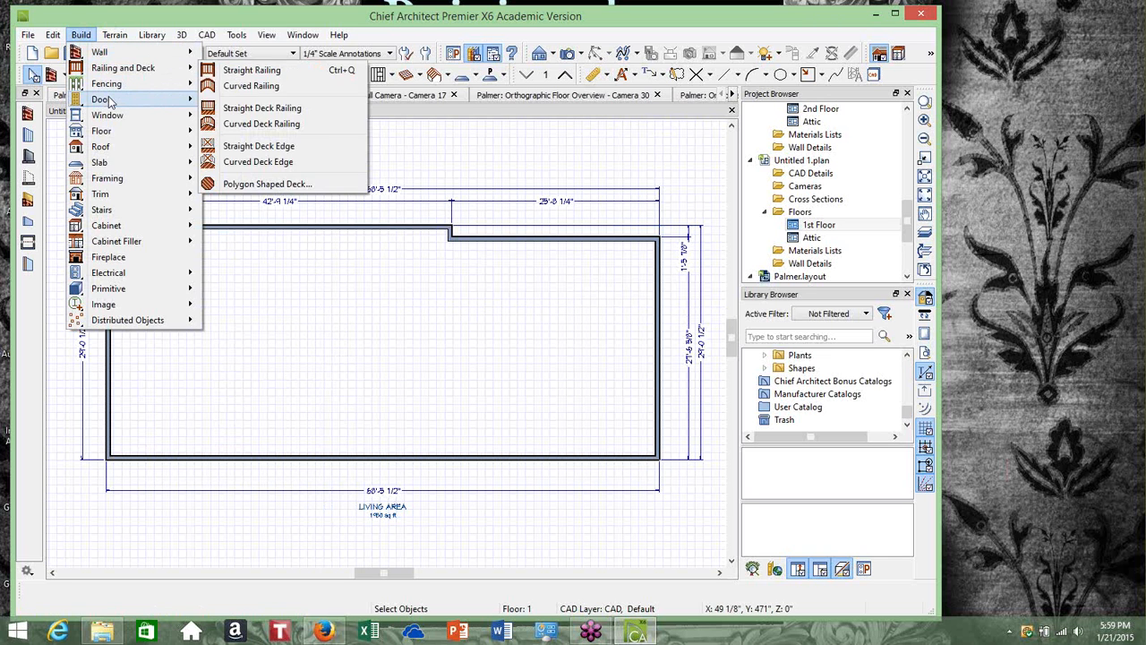
{"action": "mouse_move", "coordinate": [108, 101]}
{"action": "left_click", "coordinate": [228, 104]}
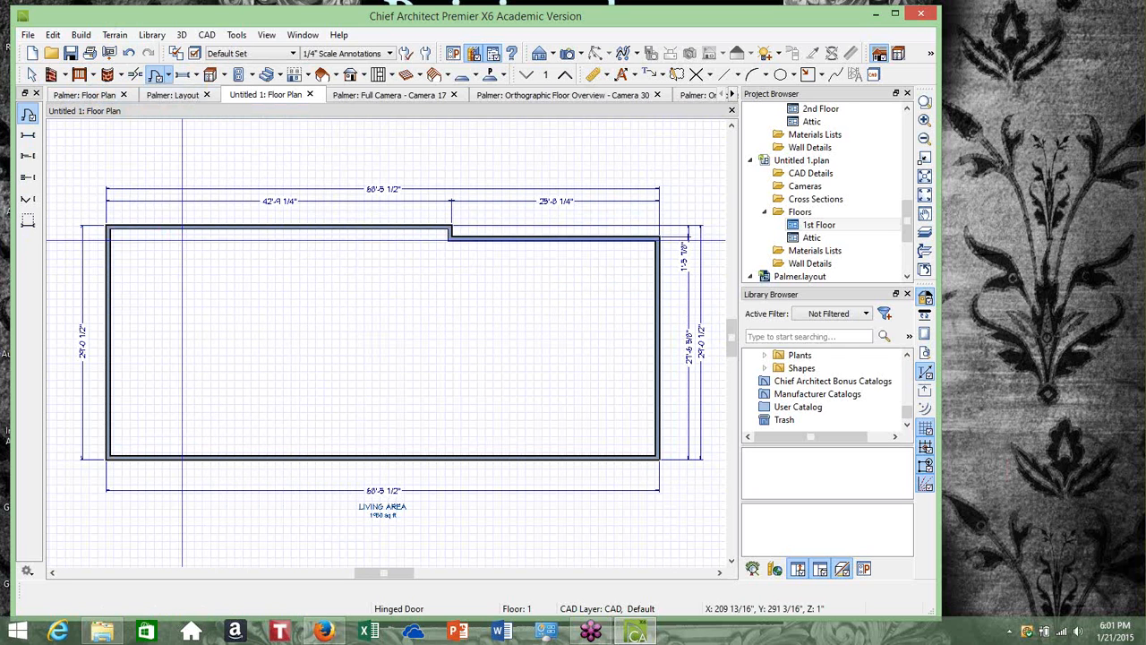
{"action": "left_click", "coordinate": [181, 235]}
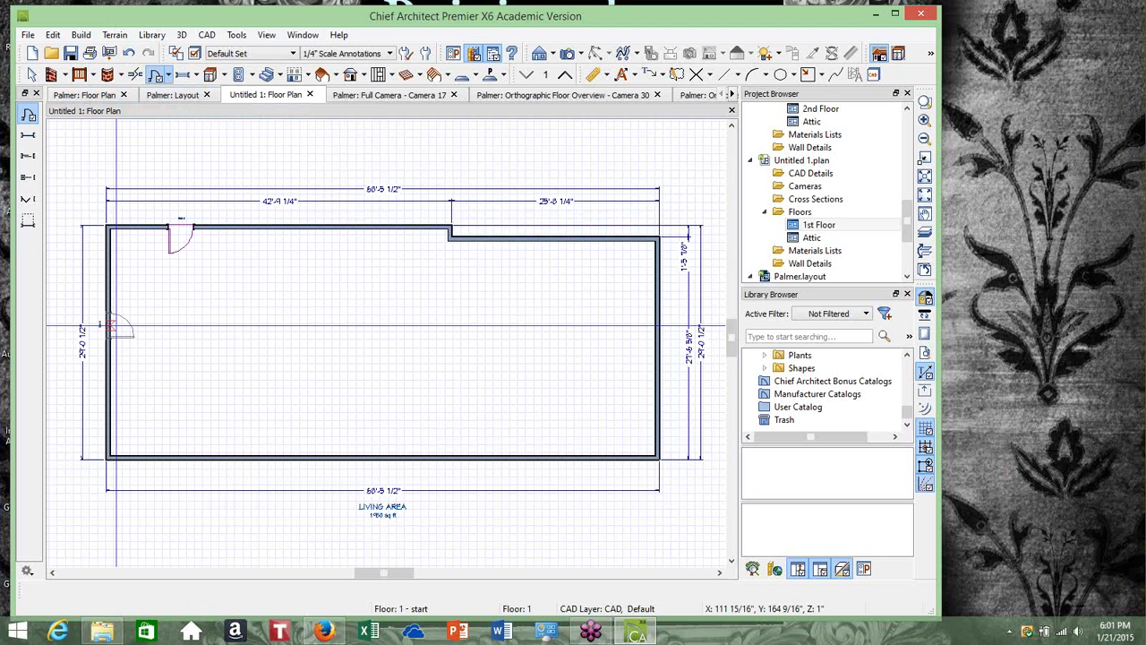
{"action": "left_click", "coordinate": [115, 327]}
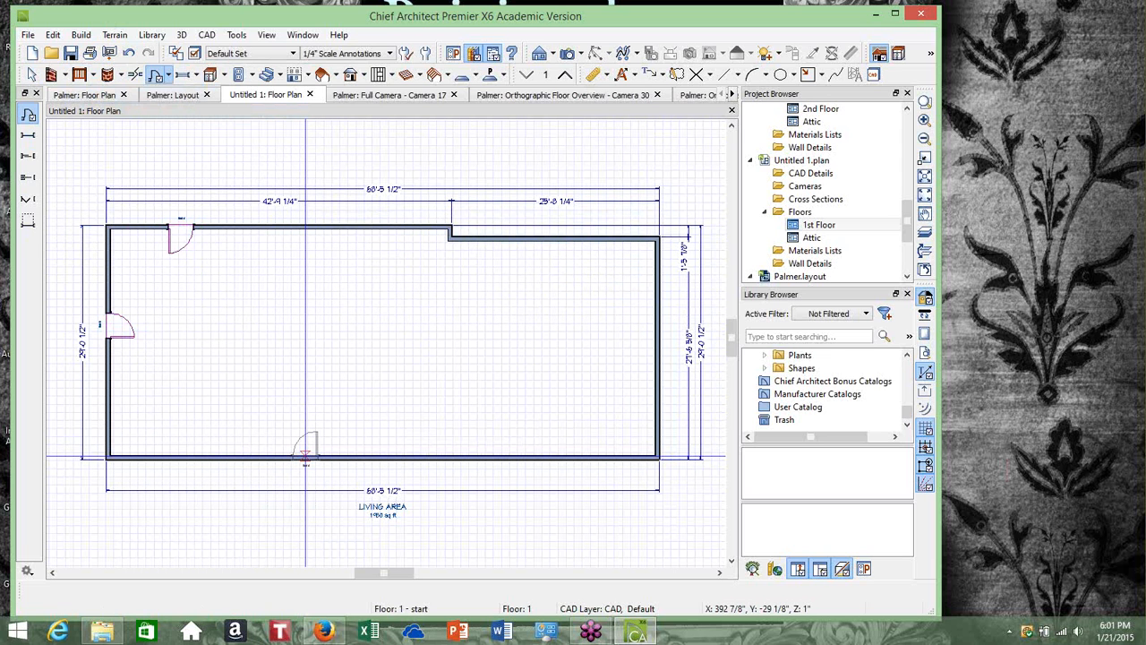
{"action": "left_click", "coordinate": [305, 457]}
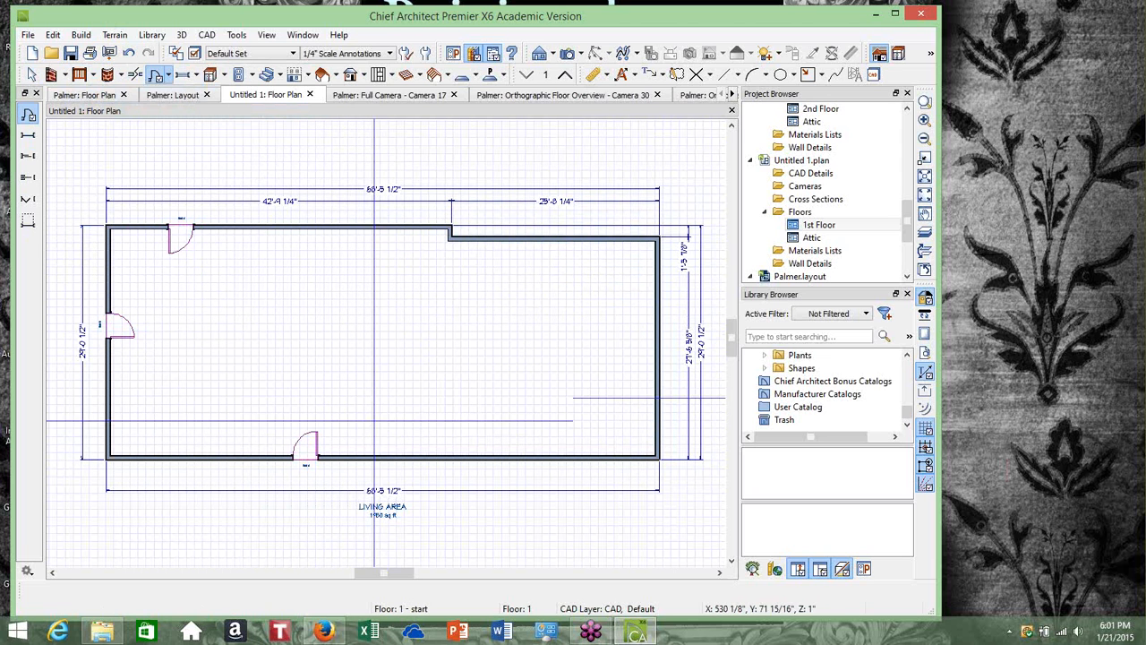
{"action": "left_click", "coordinate": [311, 220]}
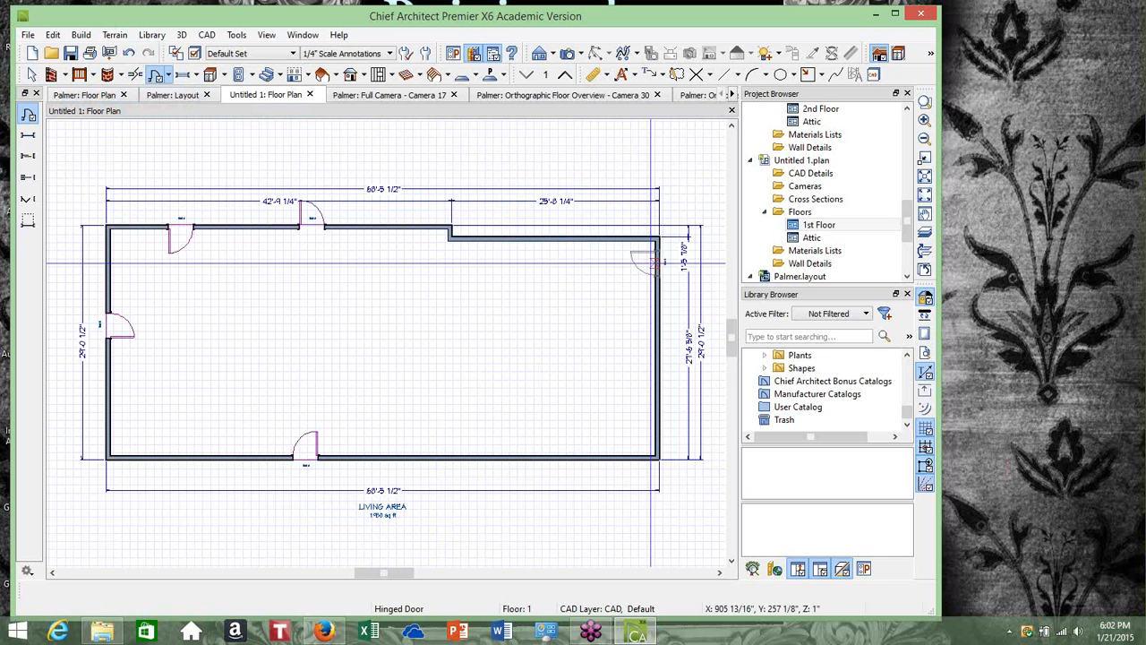
{"action": "left_click", "coordinate": [651, 262]}
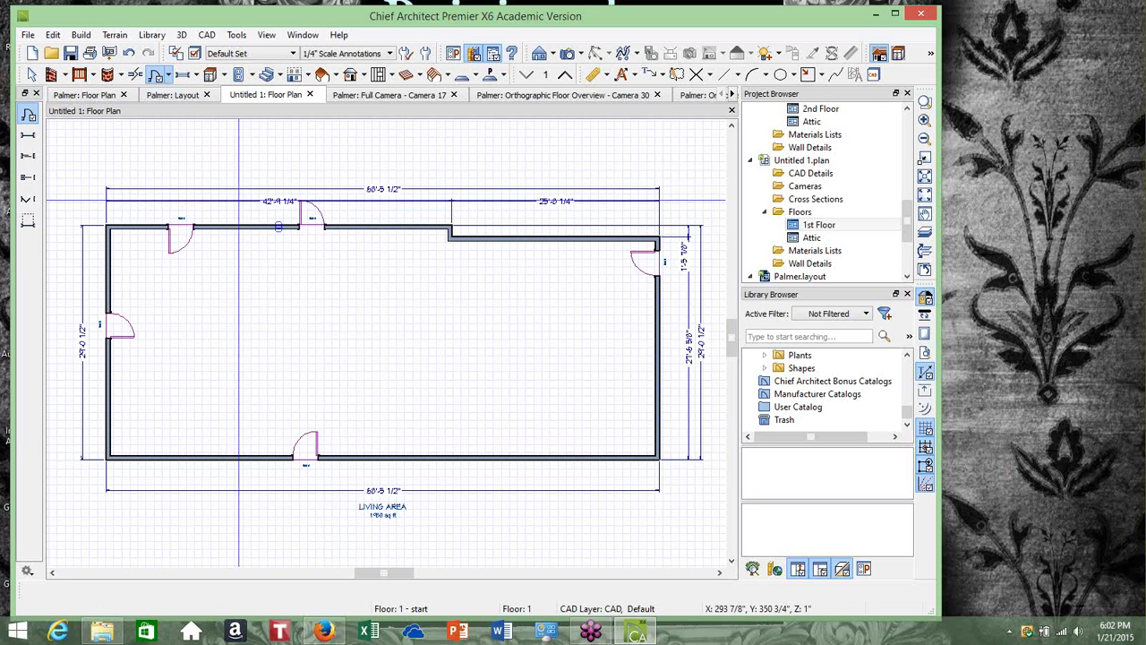
{"action": "key", "text": "space"}
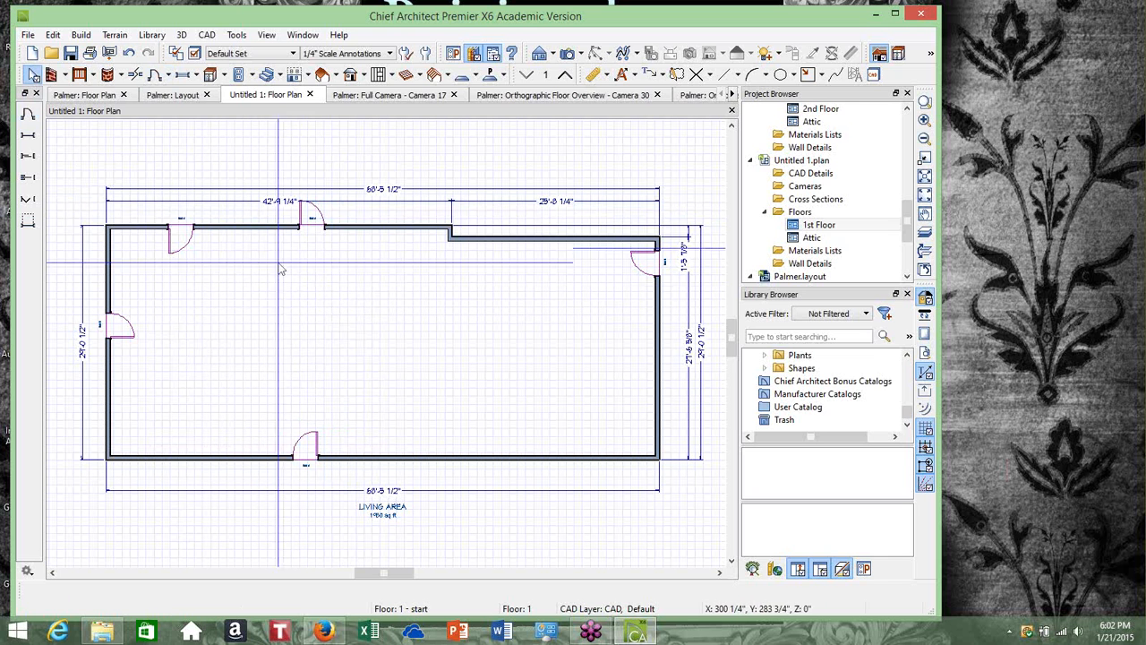
Change the swing of the door near the top-left corner by dragging its swing handle
{"action": "left_click", "coordinate": [176, 225]}
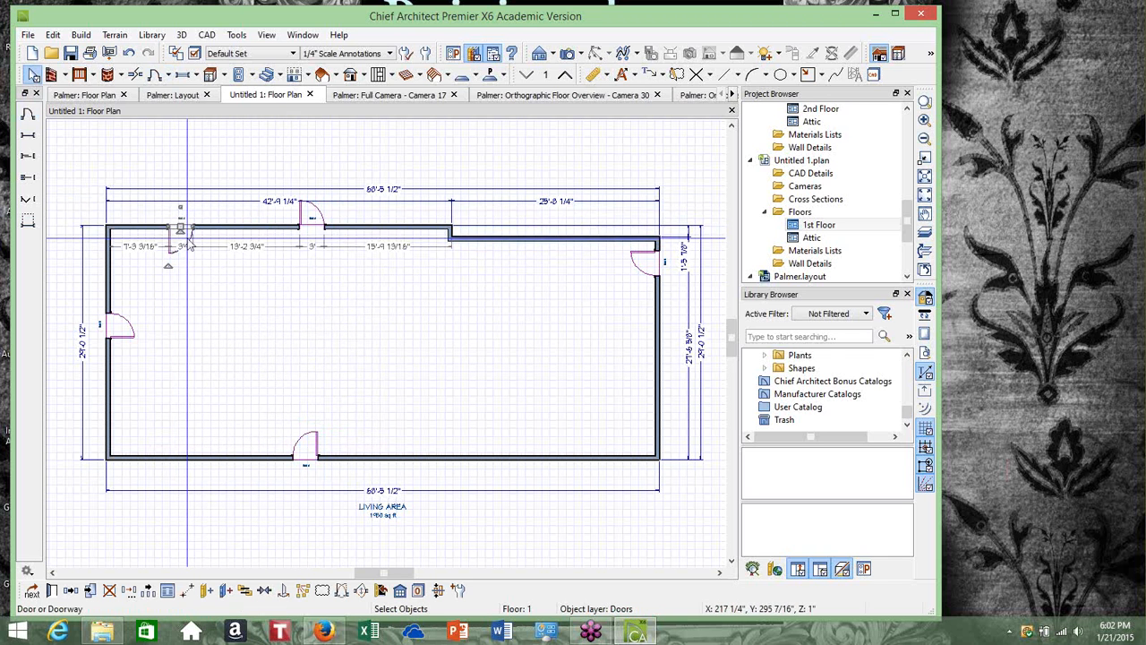
{"action": "scroll", "coordinate": [190, 242], "scroll_direction": "up", "scroll_amount": 2}
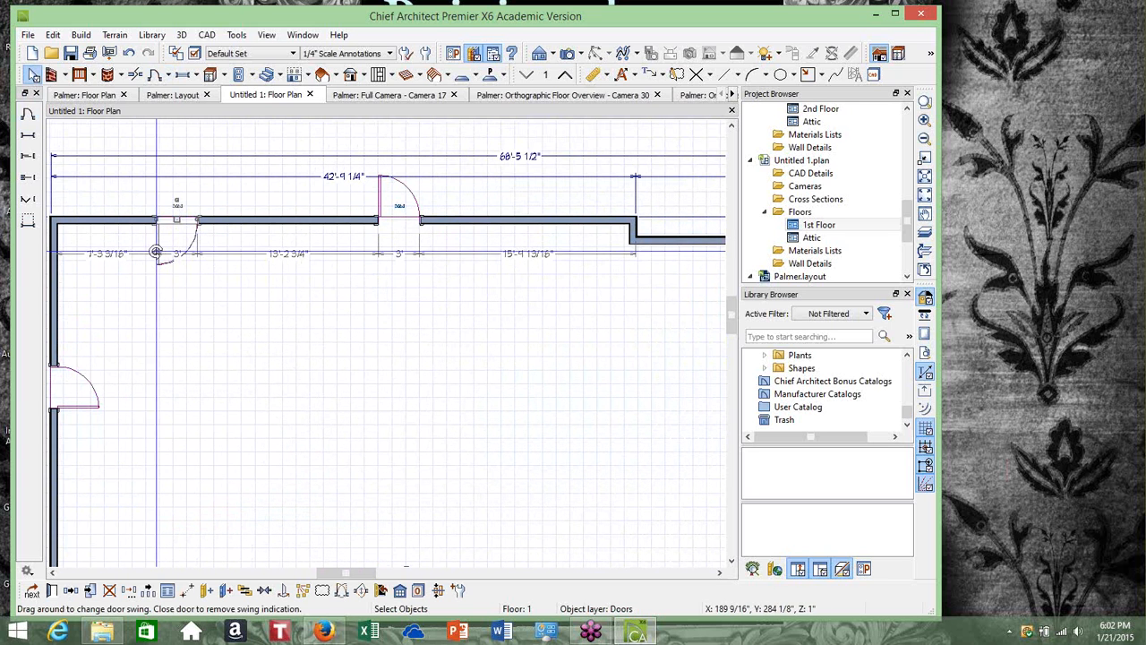
{"action": "left_click_drag", "start_coordinate": [155, 252], "coordinate": [156, 223]}
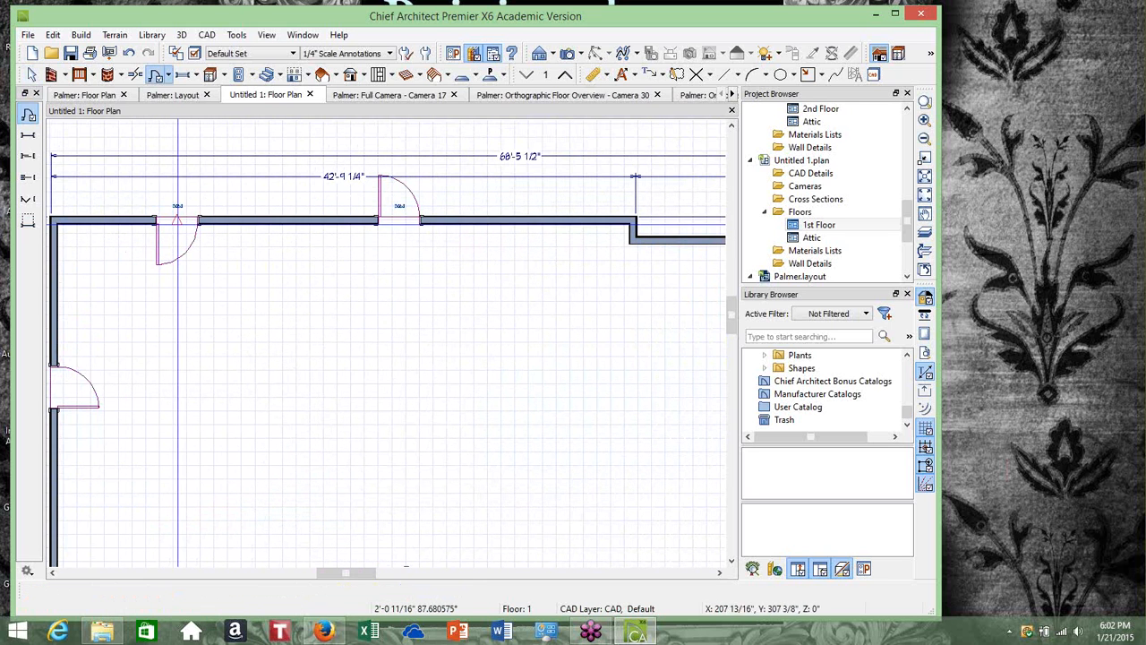
{"action": "key", "text": "space"}
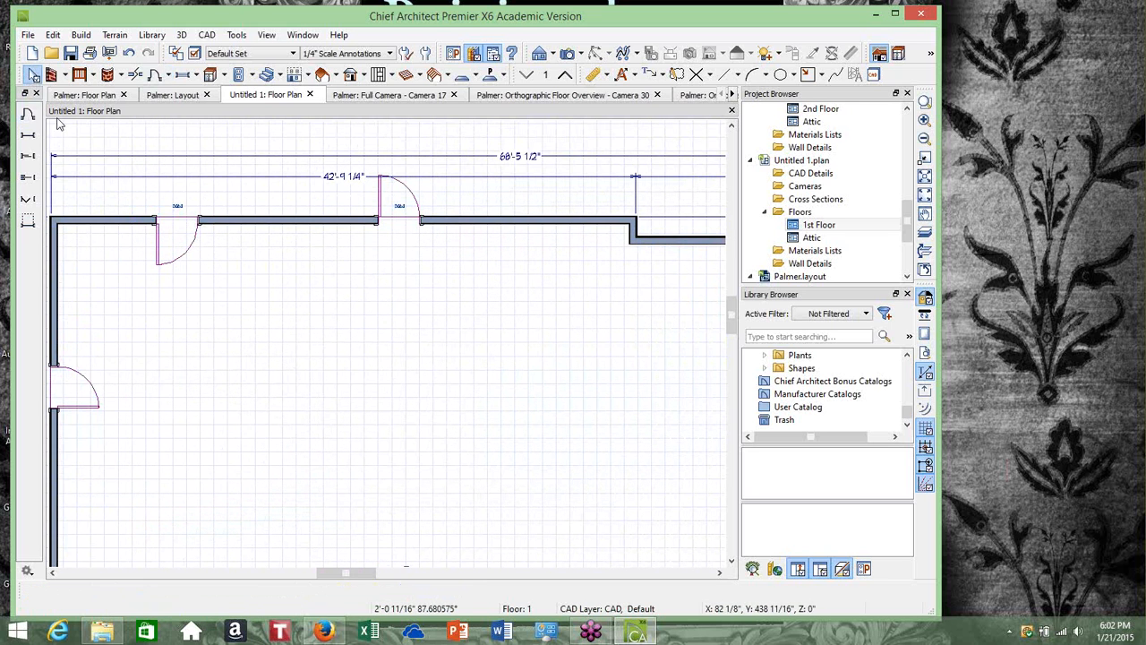
{"action": "left_click", "coordinate": [186, 224]}
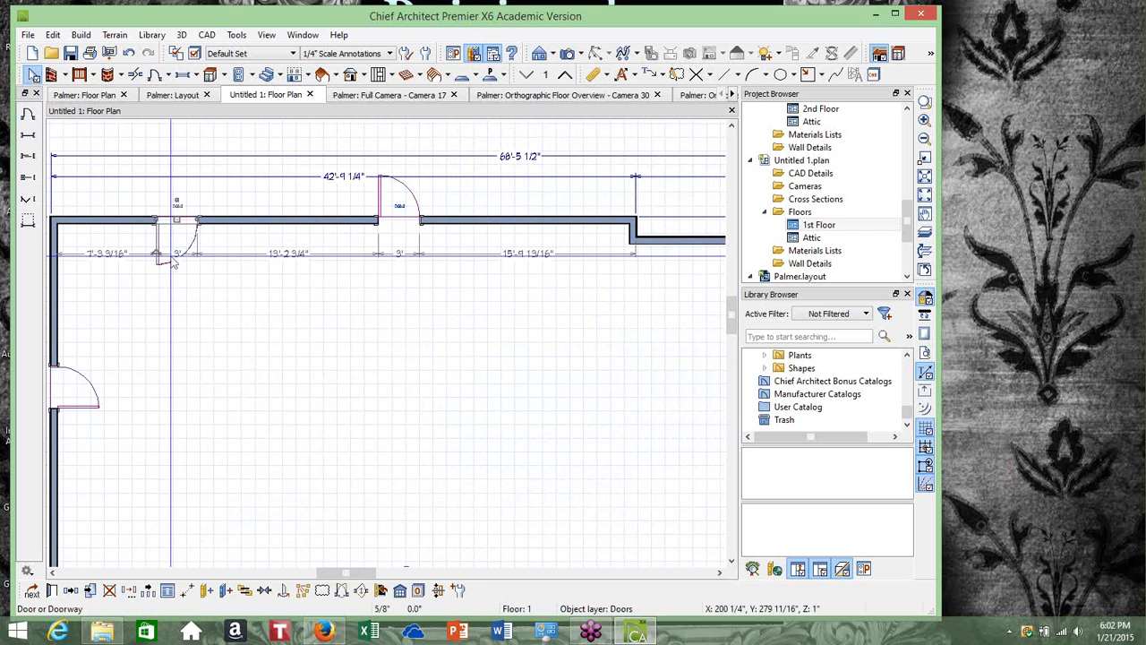
{"action": "left_click_drag", "start_coordinate": [162, 256], "coordinate": [163, 182]}
{"action": "key", "text": "Escape"}
{"action": "key", "text": "Escape"}
{"action": "key", "text": "Escape"}
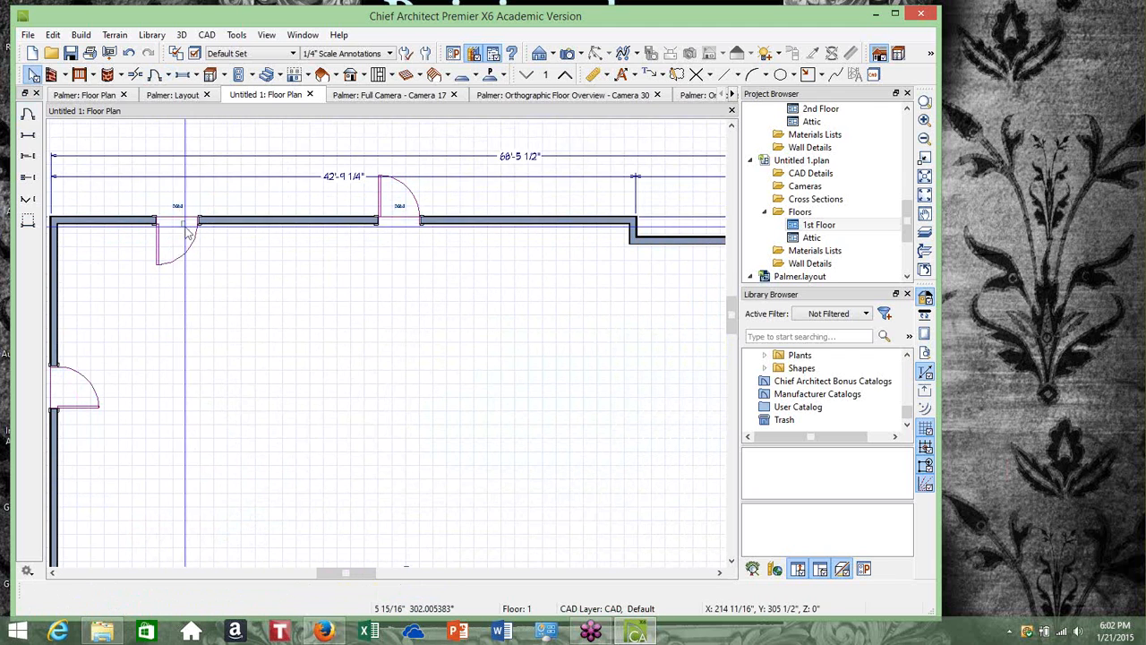
{"action": "left_click", "coordinate": [178, 216]}
{"action": "left_click", "coordinate": [179, 213]}
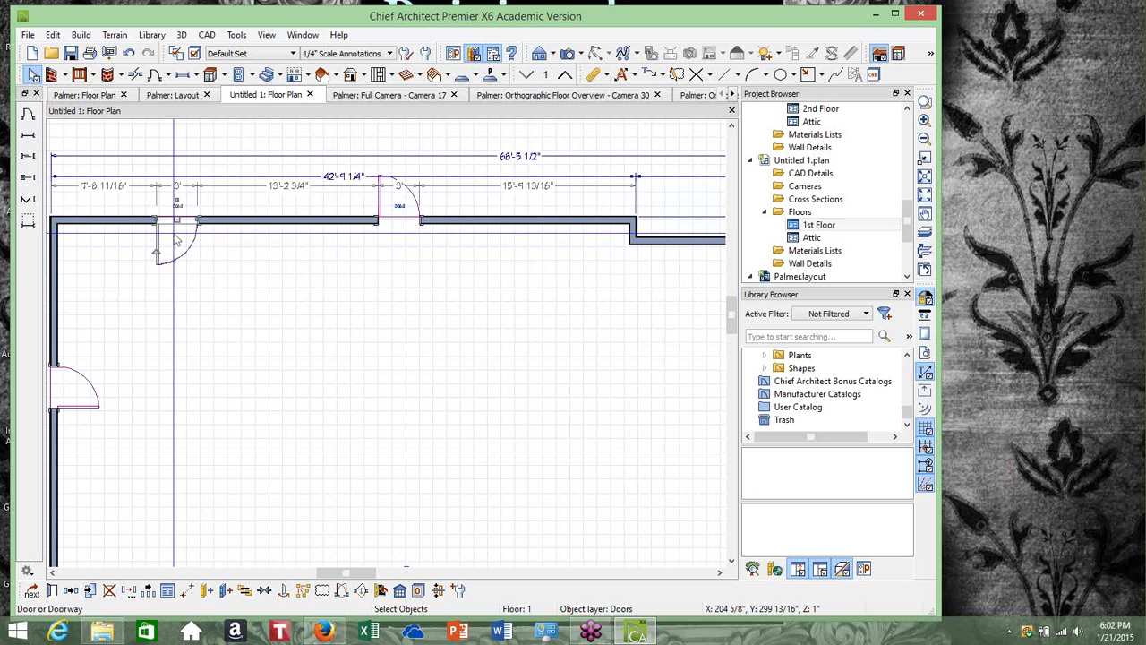
{"action": "key", "text": "Escape"}
{"action": "key", "text": "w"}
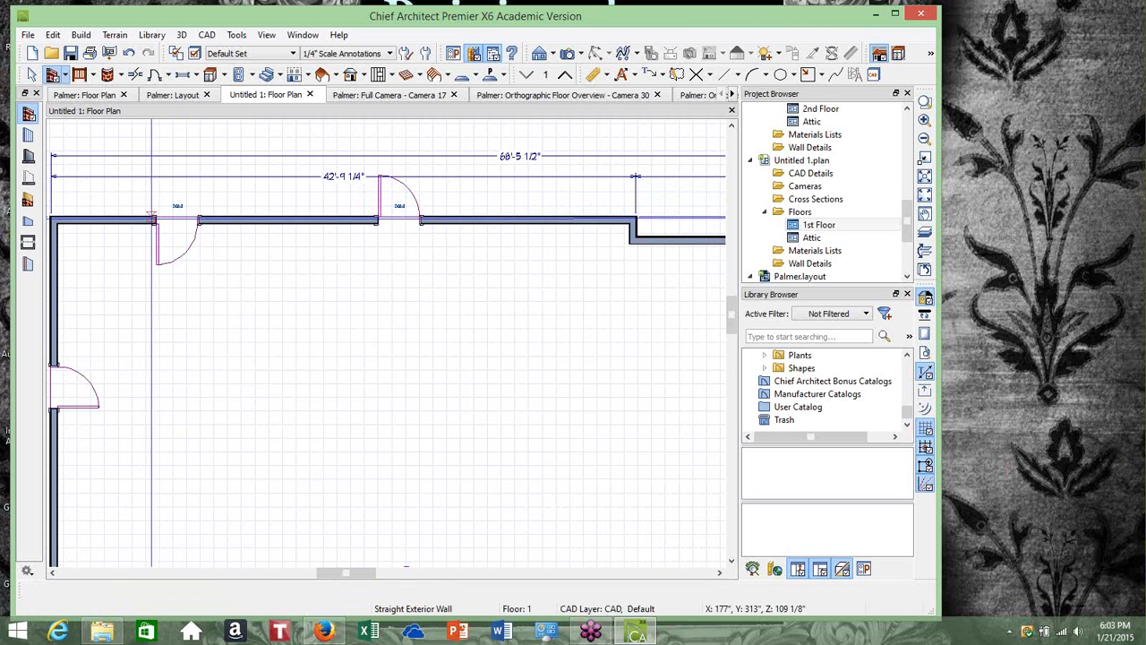
{"action": "left_click", "coordinate": [31, 75]}
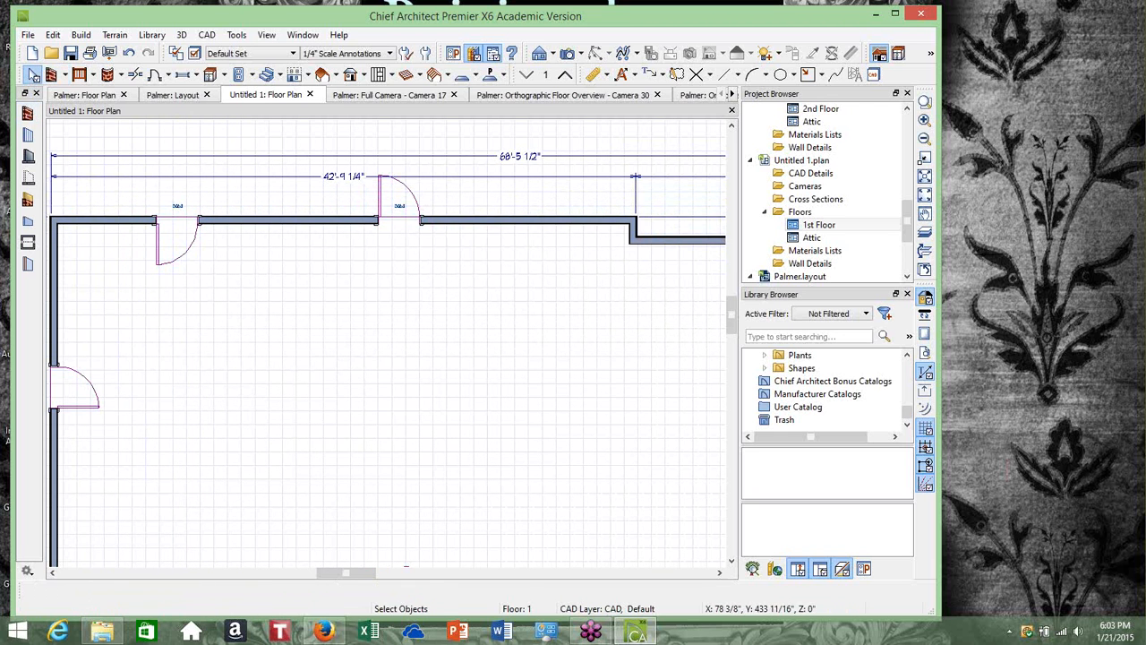
Open the specification of the door near the top-left corner and set its door style to Glass
{"action": "left_click", "coordinate": [184, 224]}
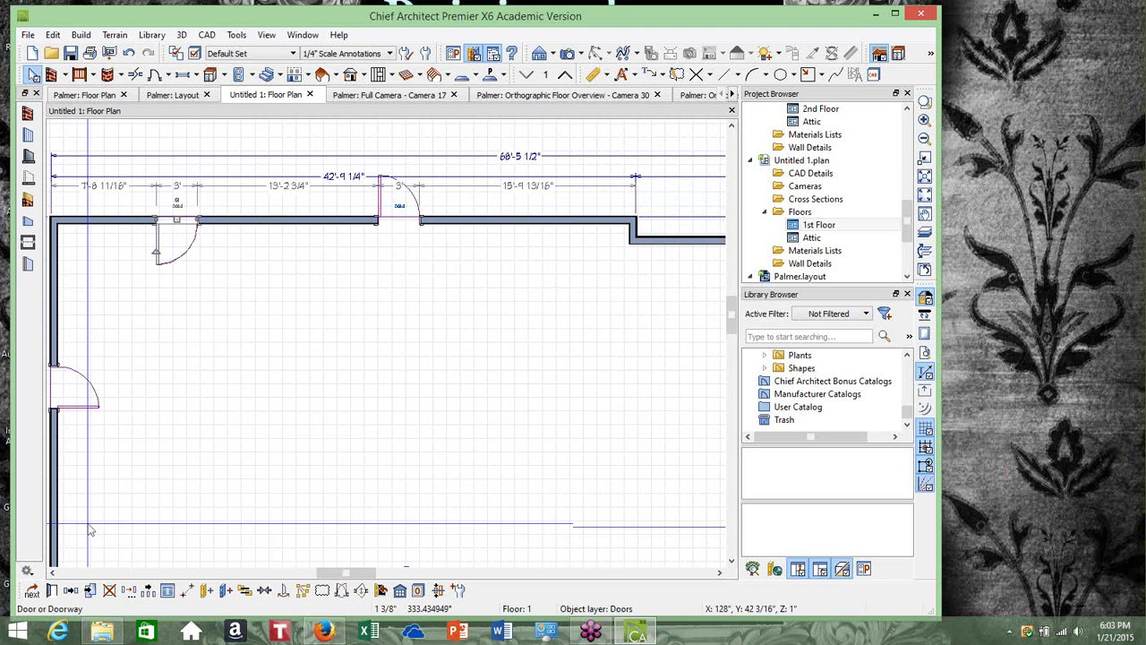
{"action": "left_click", "coordinate": [52, 591]}
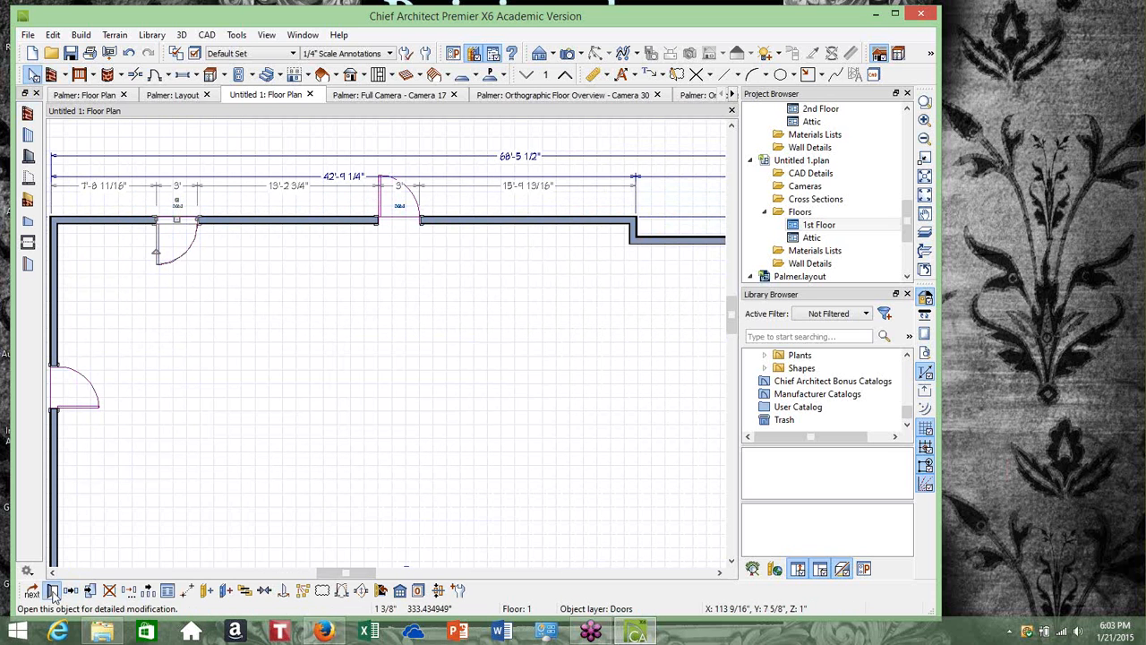
{"action": "left_click", "coordinate": [56, 592]}
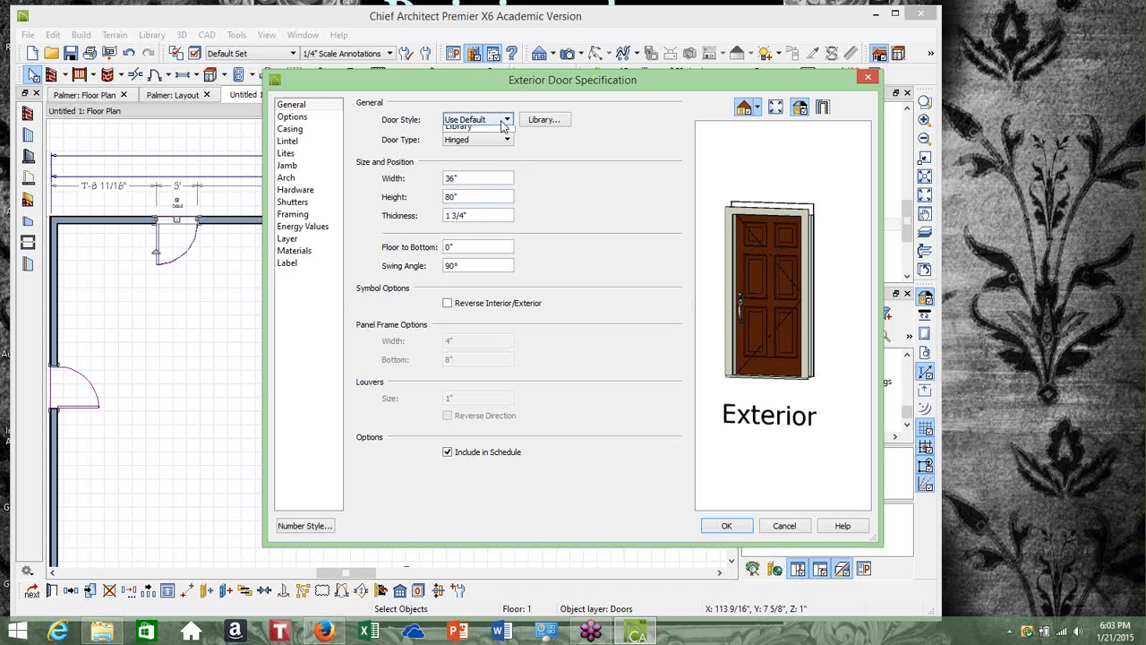
{"action": "left_click", "coordinate": [499, 121]}
{"action": "left_click", "coordinate": [486, 157]}
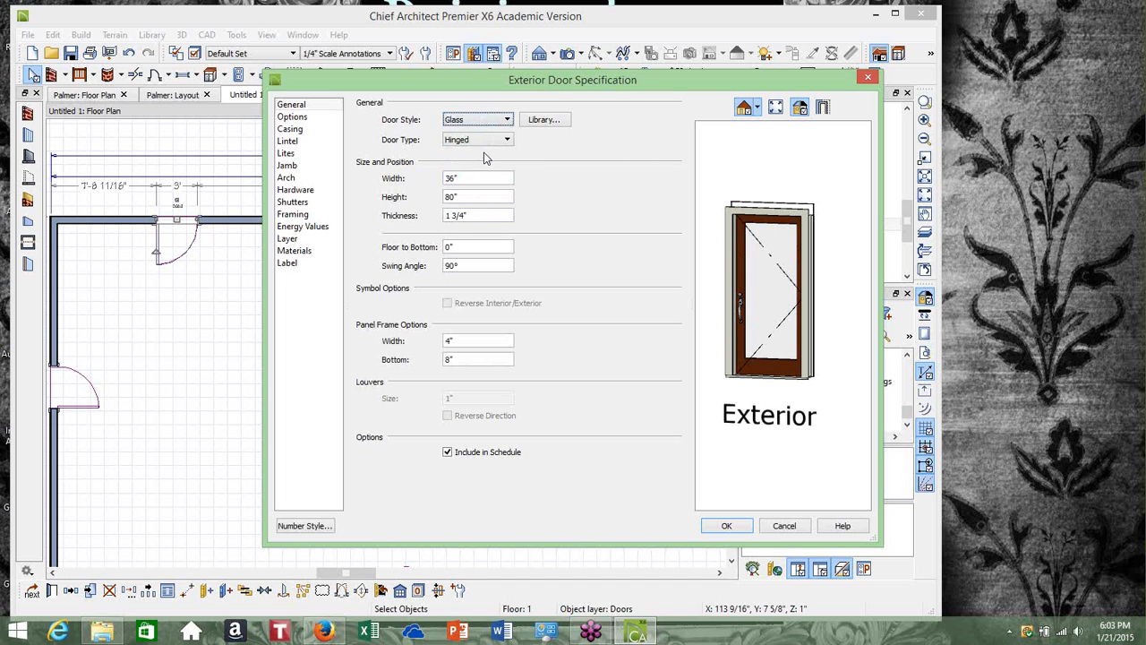
Keep the door type Hinged and choose Door F05 from the Glass Panel French Doors library as the door style
{"action": "left_click", "coordinate": [505, 142]}
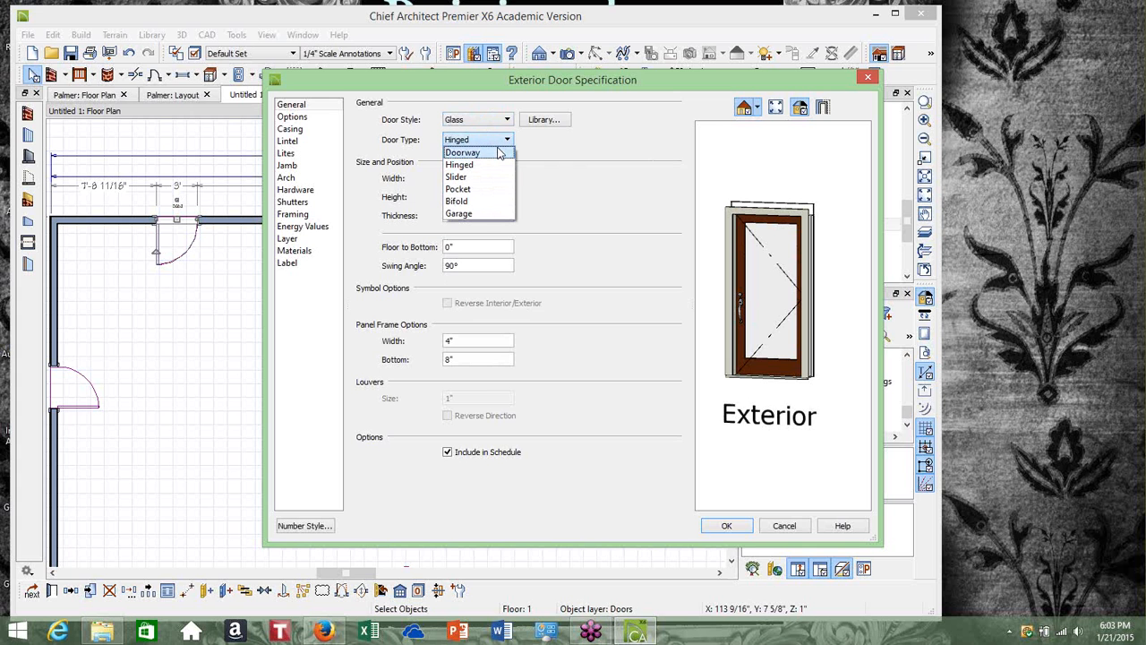
{"action": "left_click", "coordinate": [496, 166]}
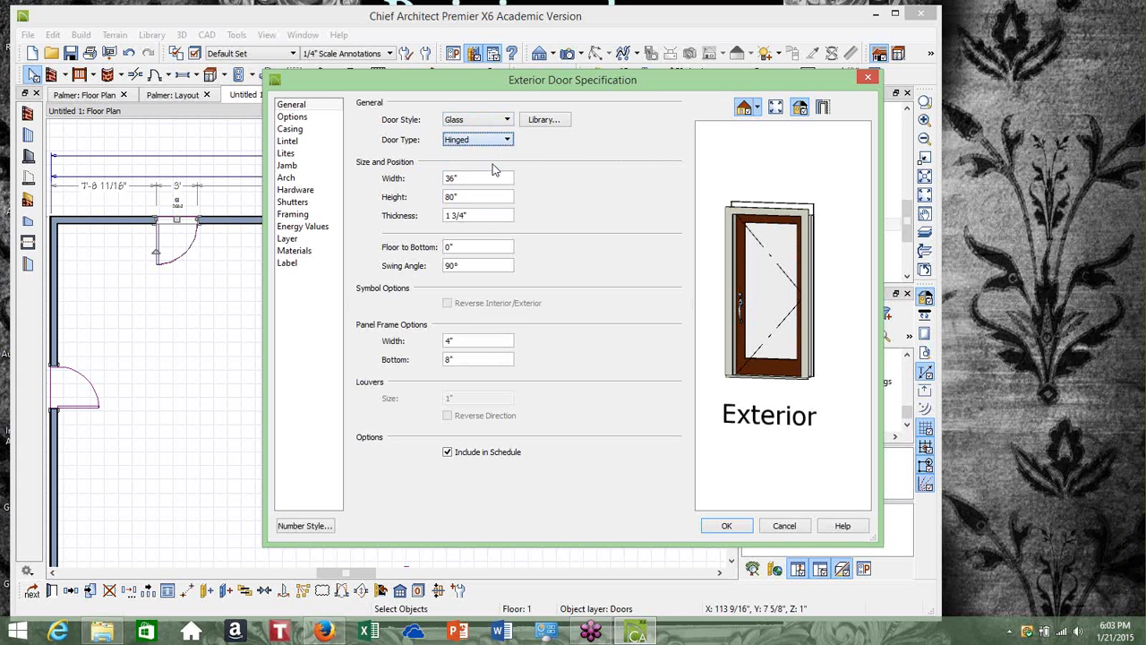
{"action": "left_click", "coordinate": [507, 142]}
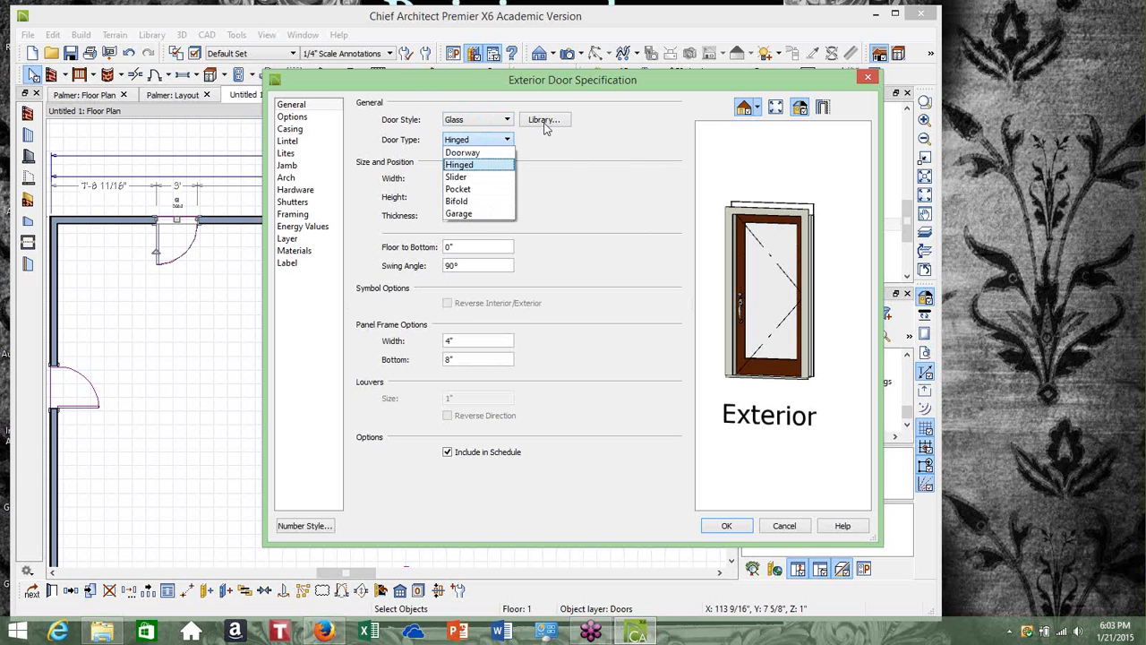
{"action": "left_click", "coordinate": [546, 125]}
{"action": "left_click", "coordinate": [542, 122]}
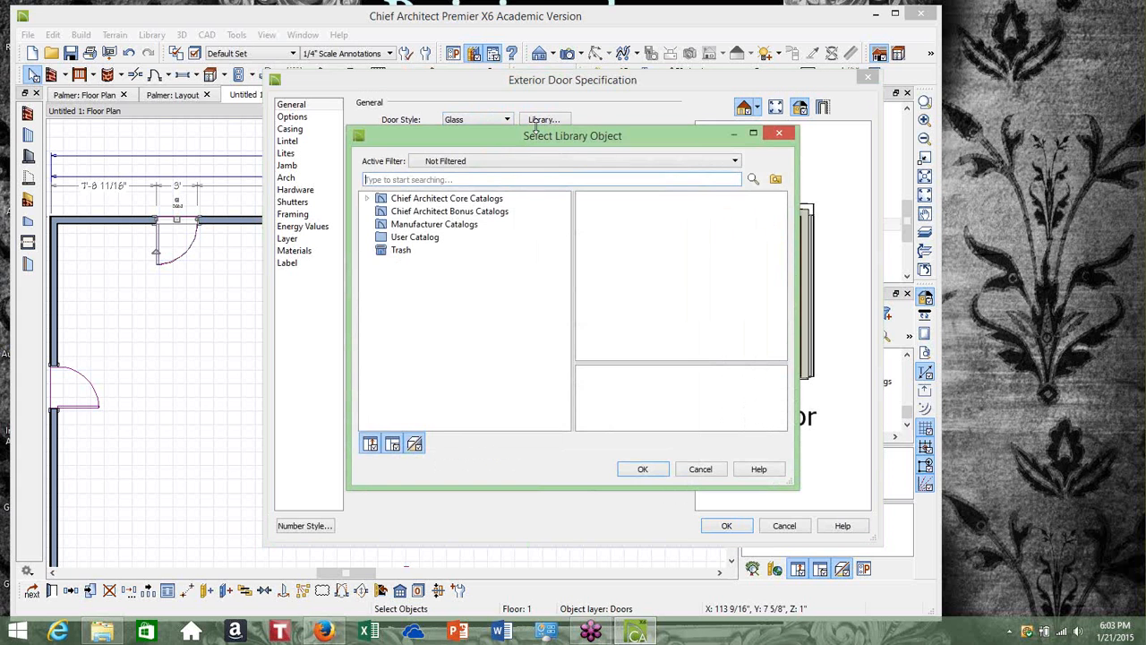
{"action": "left_click", "coordinate": [366, 198]}
{"action": "left_click", "coordinate": [381, 212]}
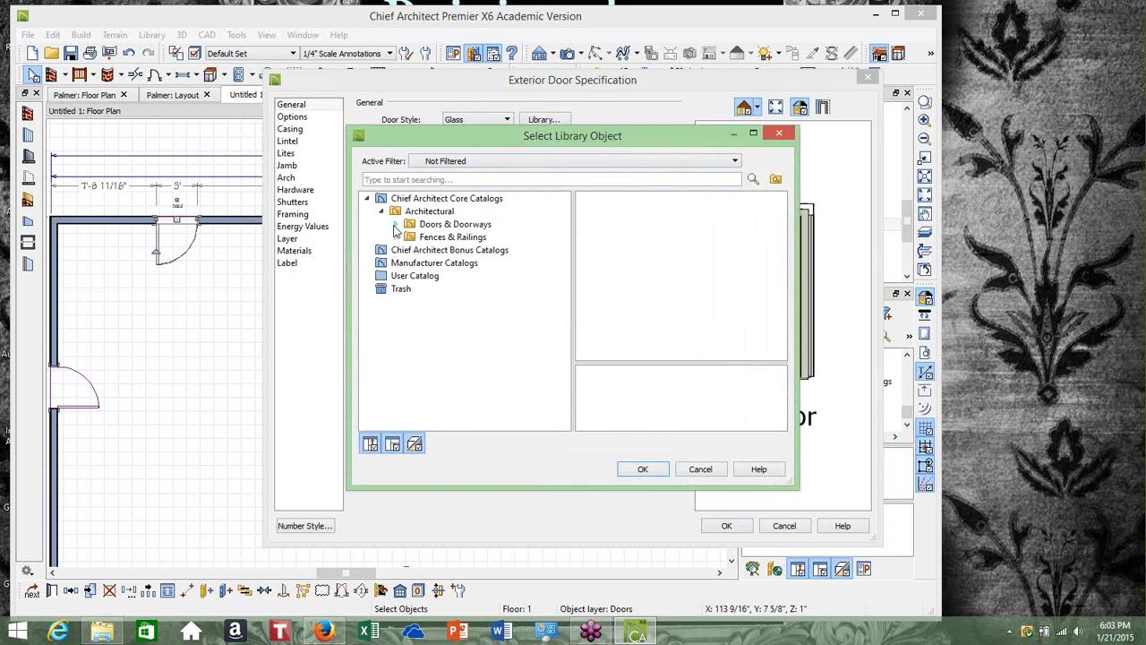
{"action": "left_click", "coordinate": [395, 225]}
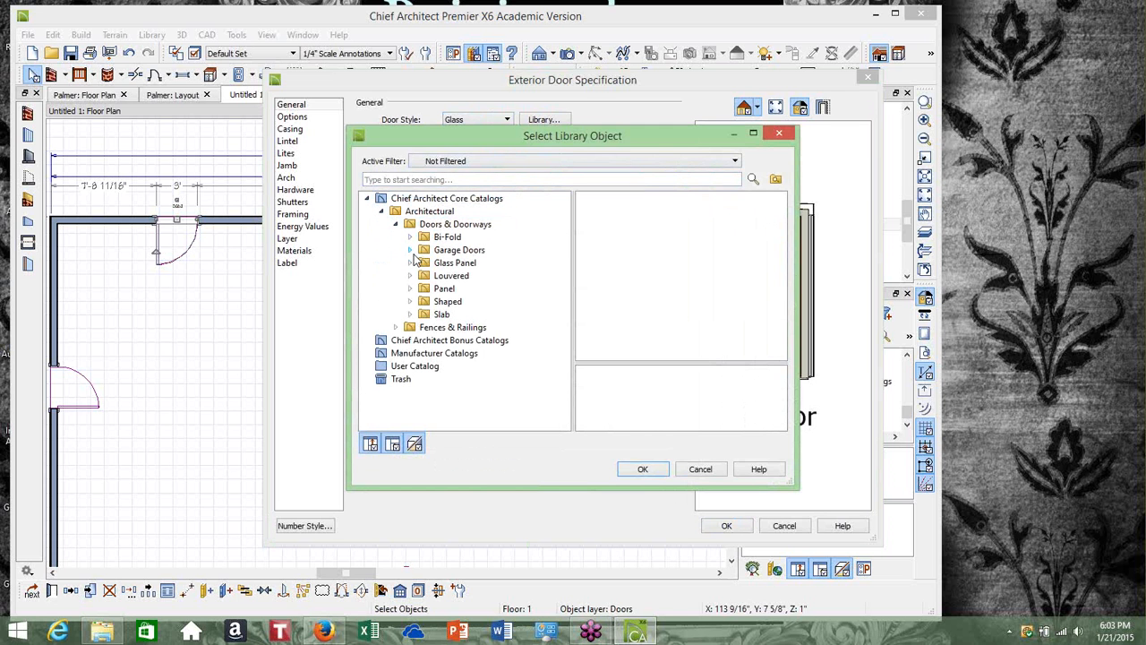
{"action": "left_click", "coordinate": [410, 264]}
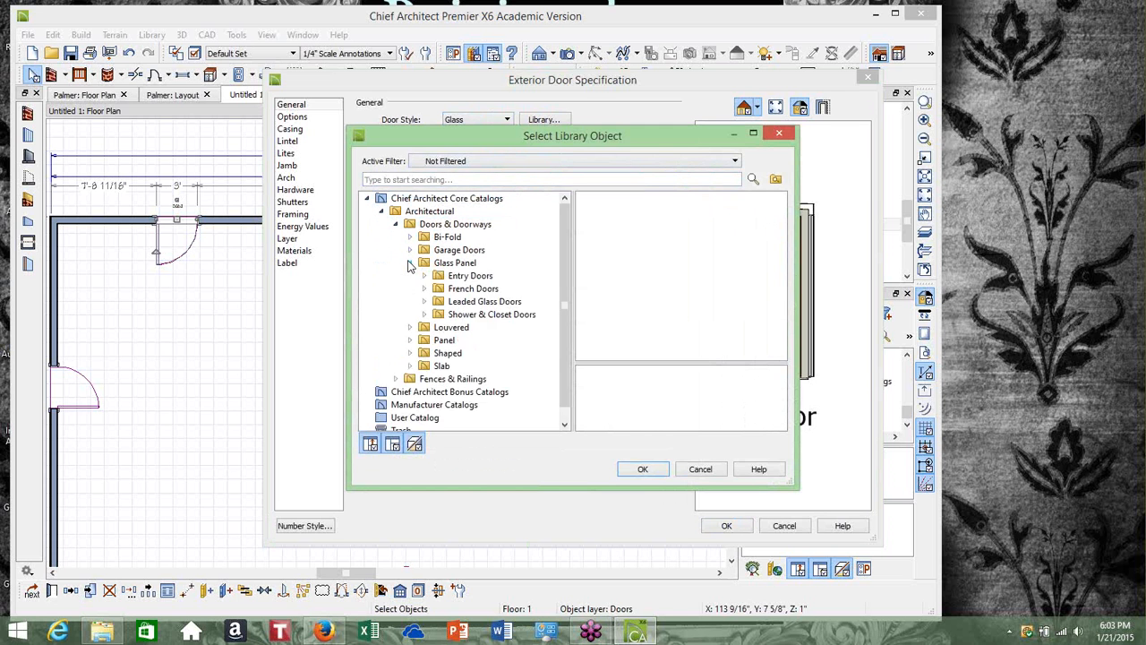
{"action": "left_click", "coordinate": [471, 288]}
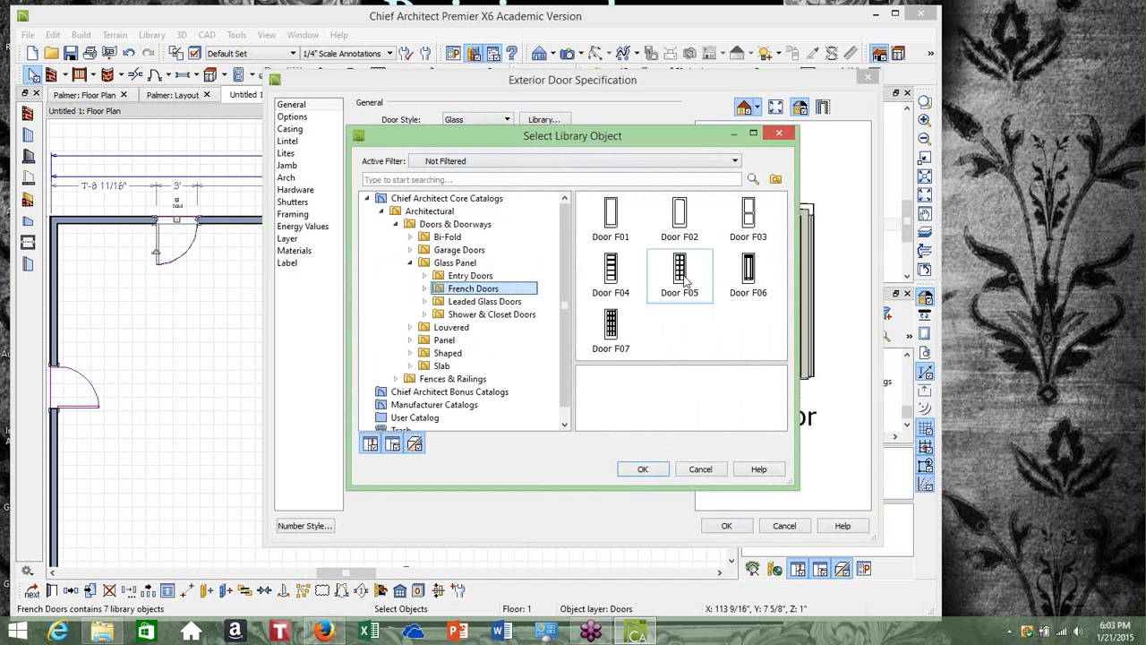
{"action": "left_click", "coordinate": [680, 276]}
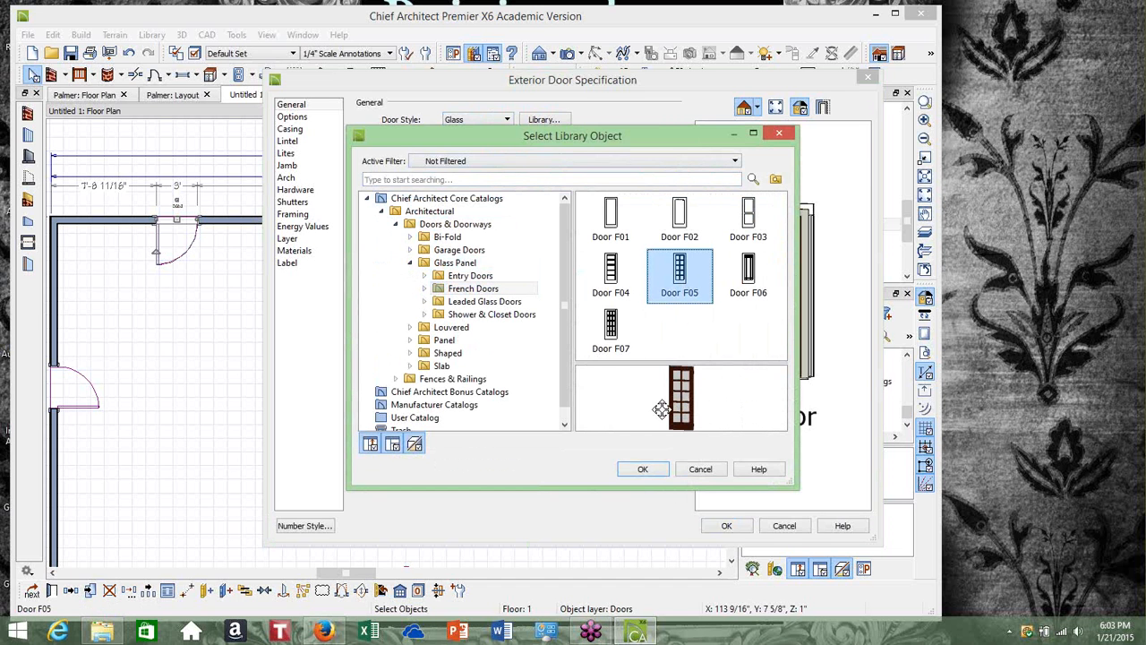
{"action": "left_click", "coordinate": [642, 471]}
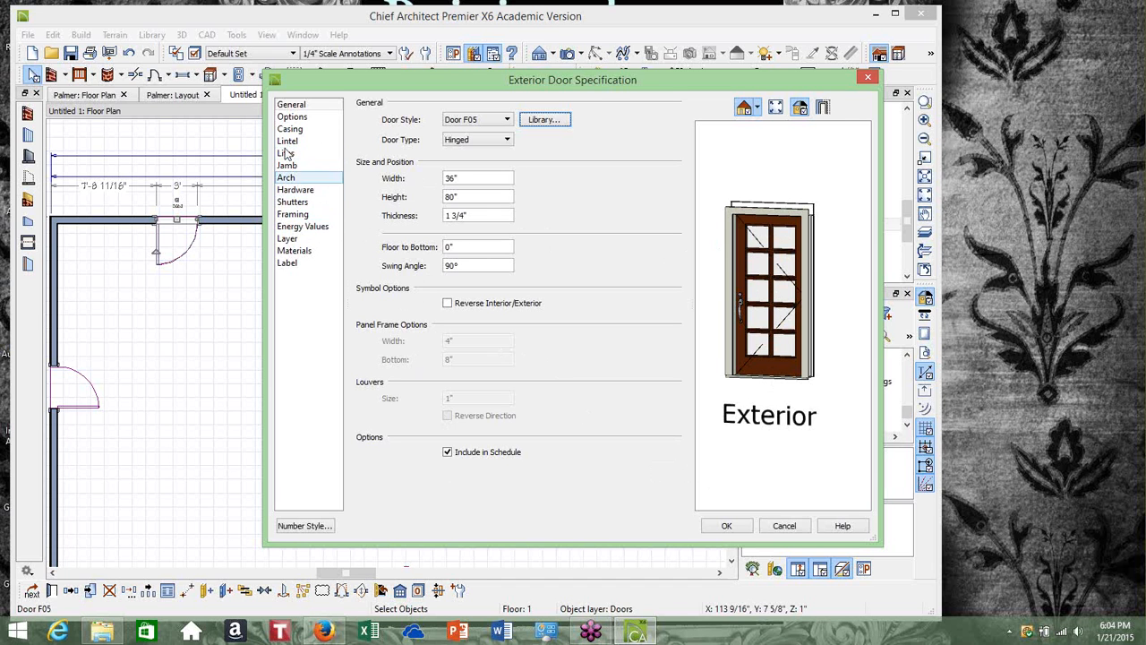
Try a Round Top arch on the door in its Arch settings
{"action": "left_click", "coordinate": [299, 254]}
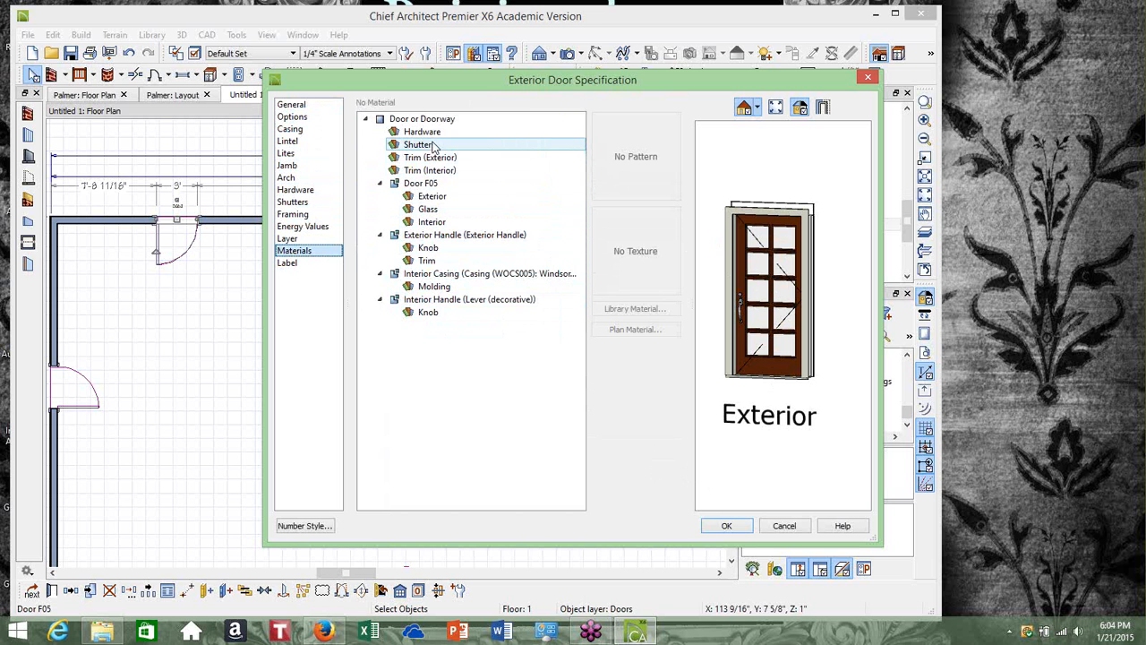
{"action": "left_click", "coordinate": [740, 528]}
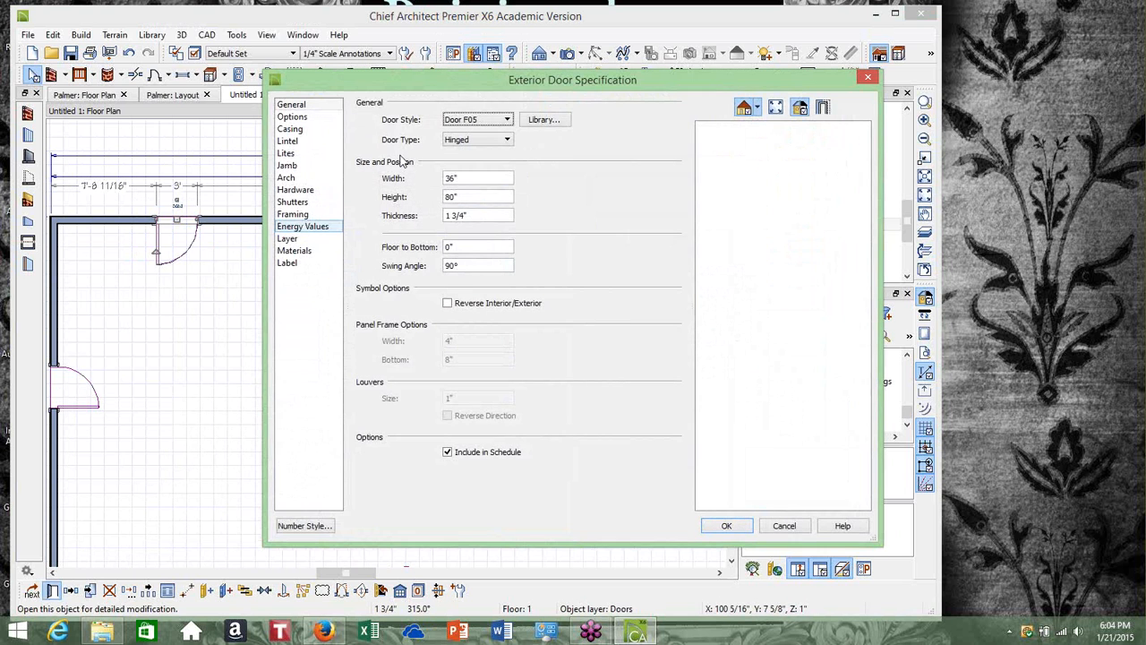
{"action": "left_click", "coordinate": [289, 177]}
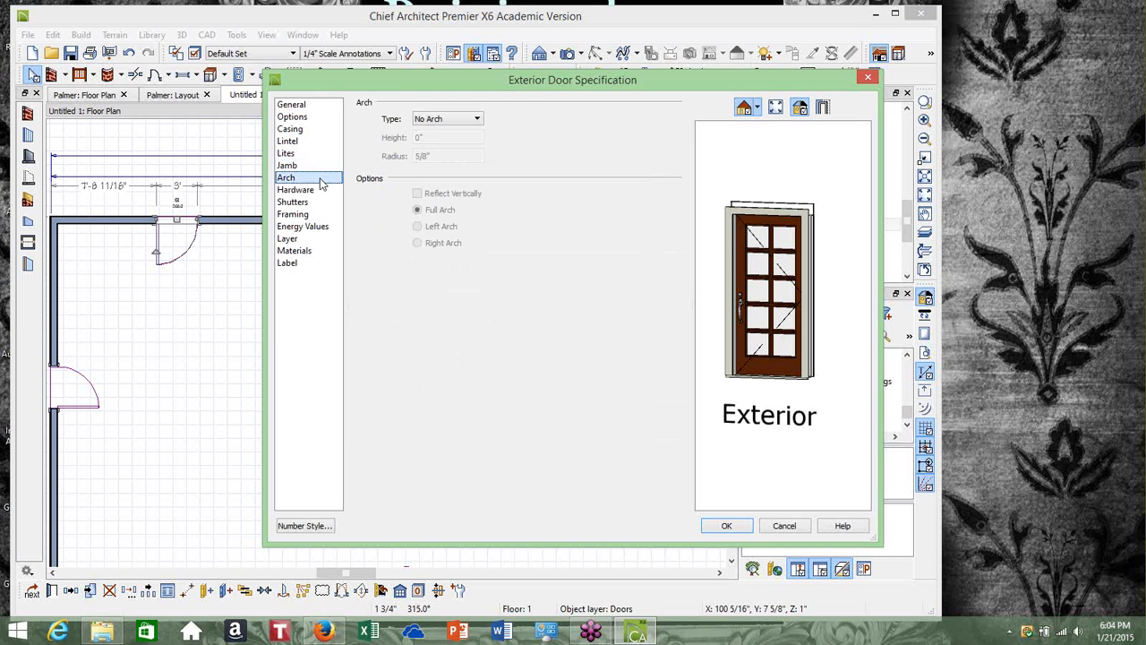
{"action": "left_click", "coordinate": [472, 122]}
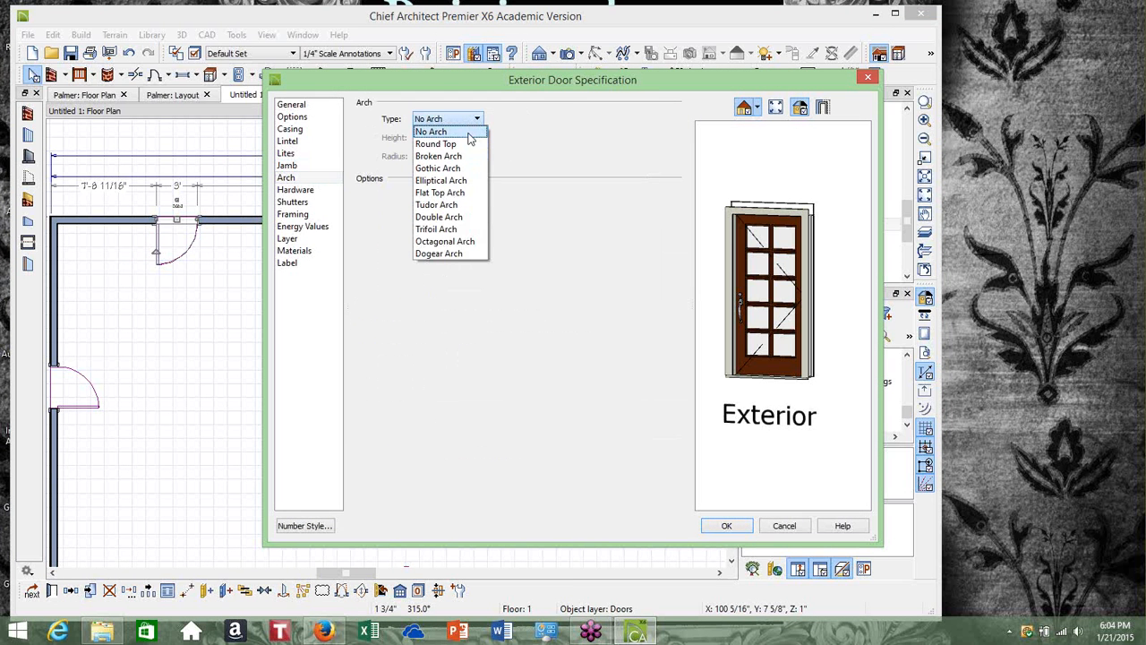
{"action": "left_click", "coordinate": [465, 145]}
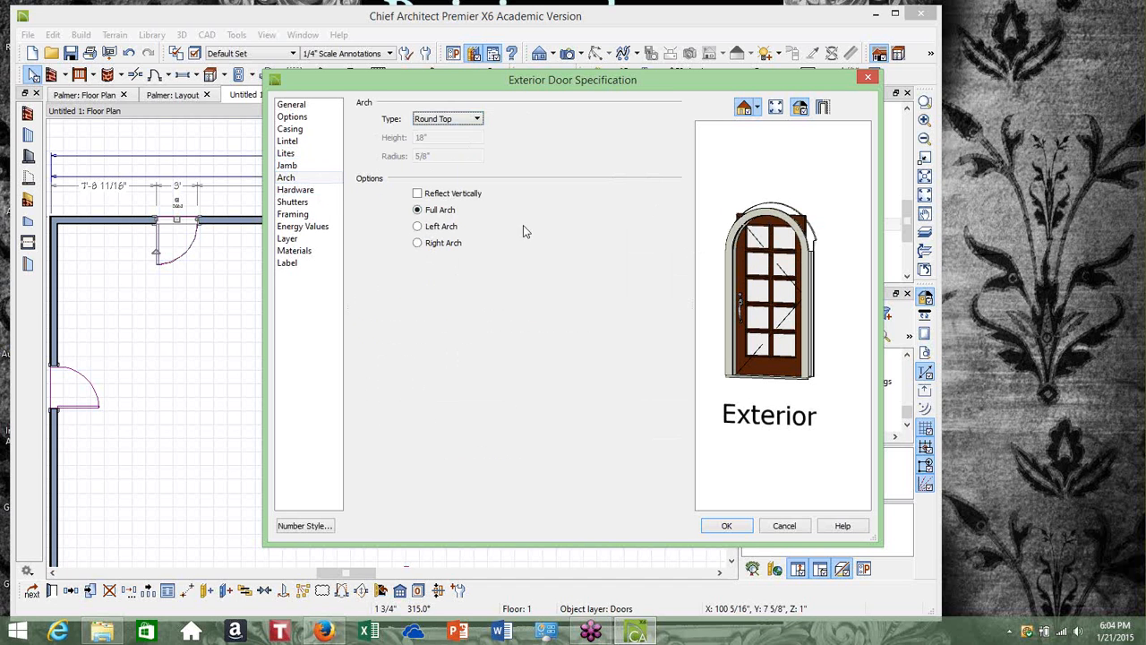
{"action": "left_click", "coordinate": [335, 106]}
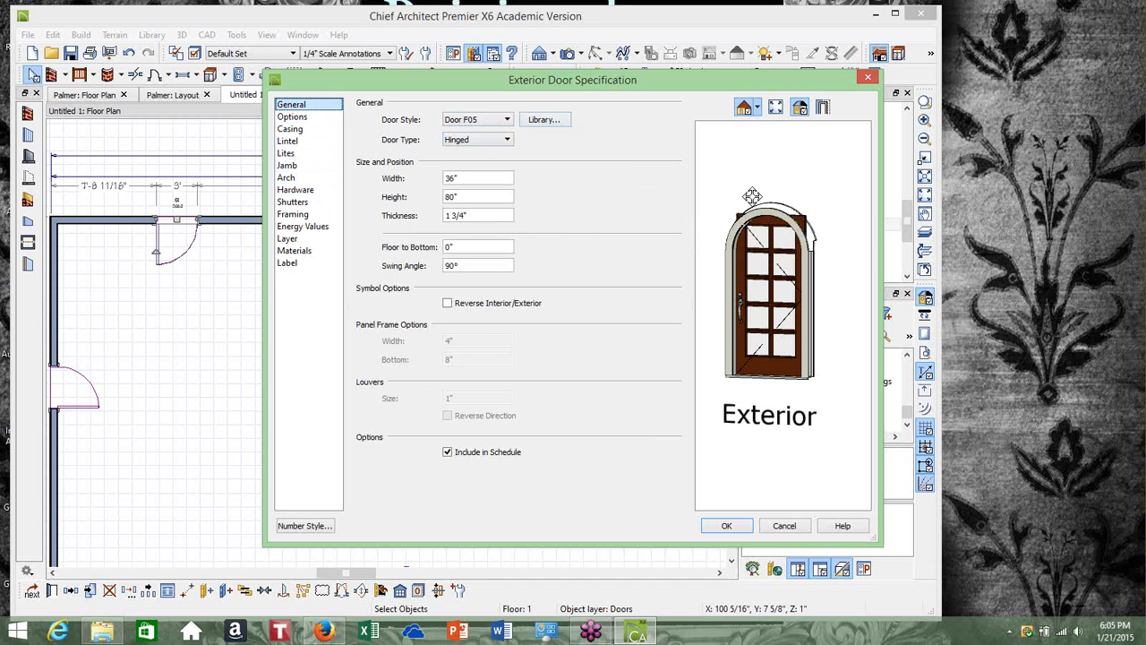
{"action": "left_click", "coordinate": [507, 140]}
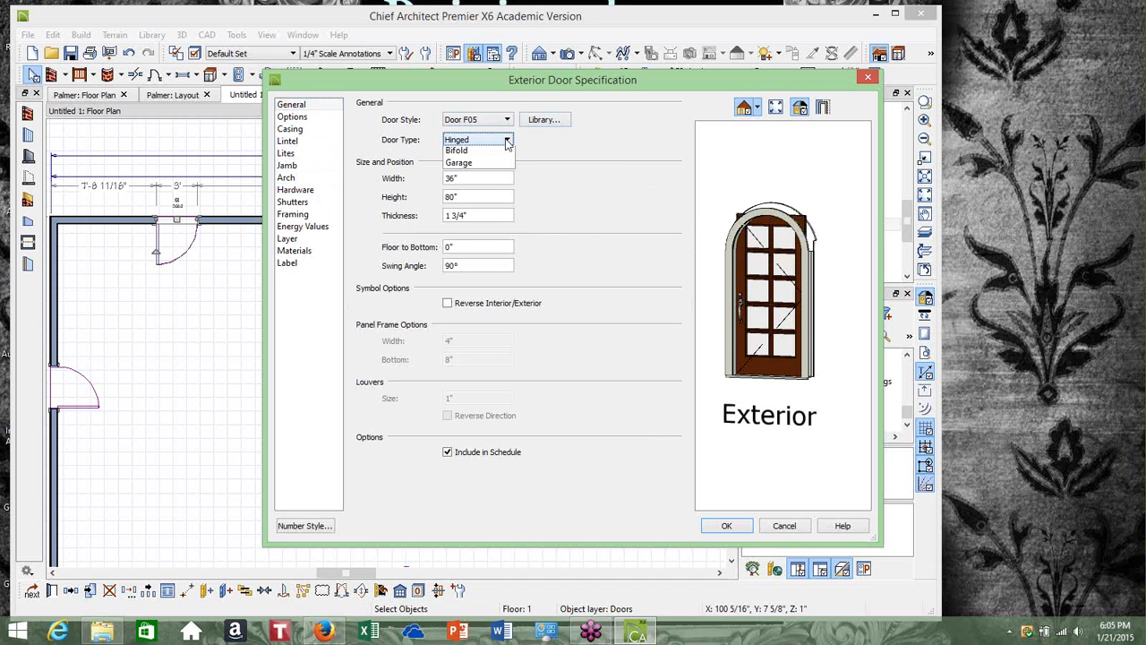
{"action": "left_click", "coordinate": [507, 140]}
{"action": "left_click", "coordinate": [507, 120]}
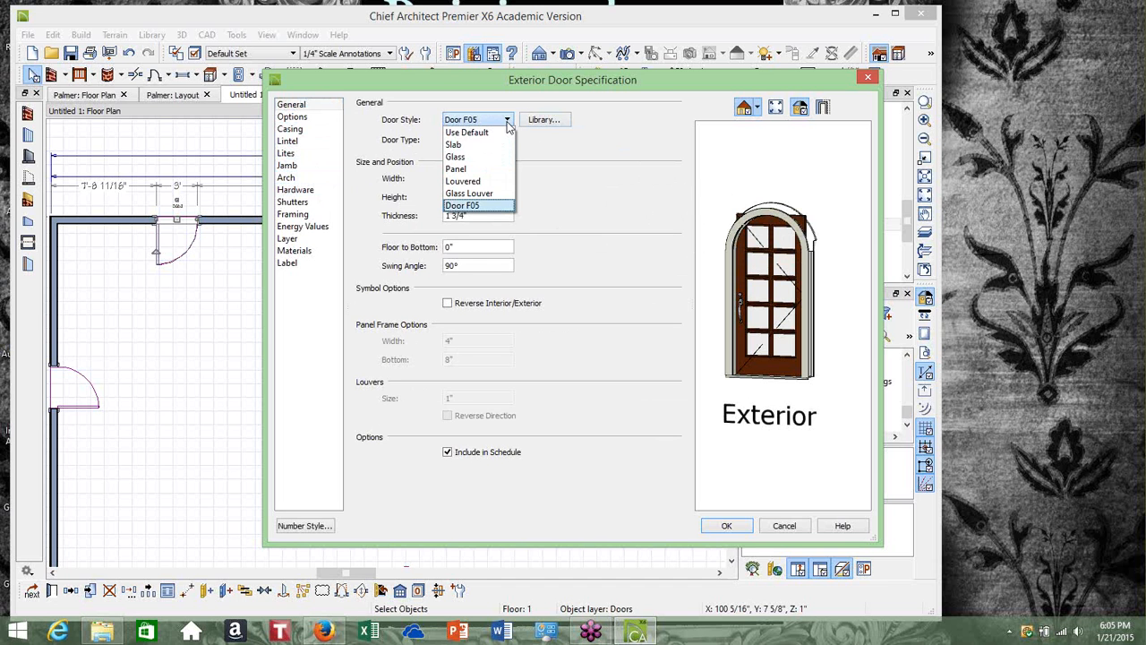
{"action": "left_click", "coordinate": [508, 126]}
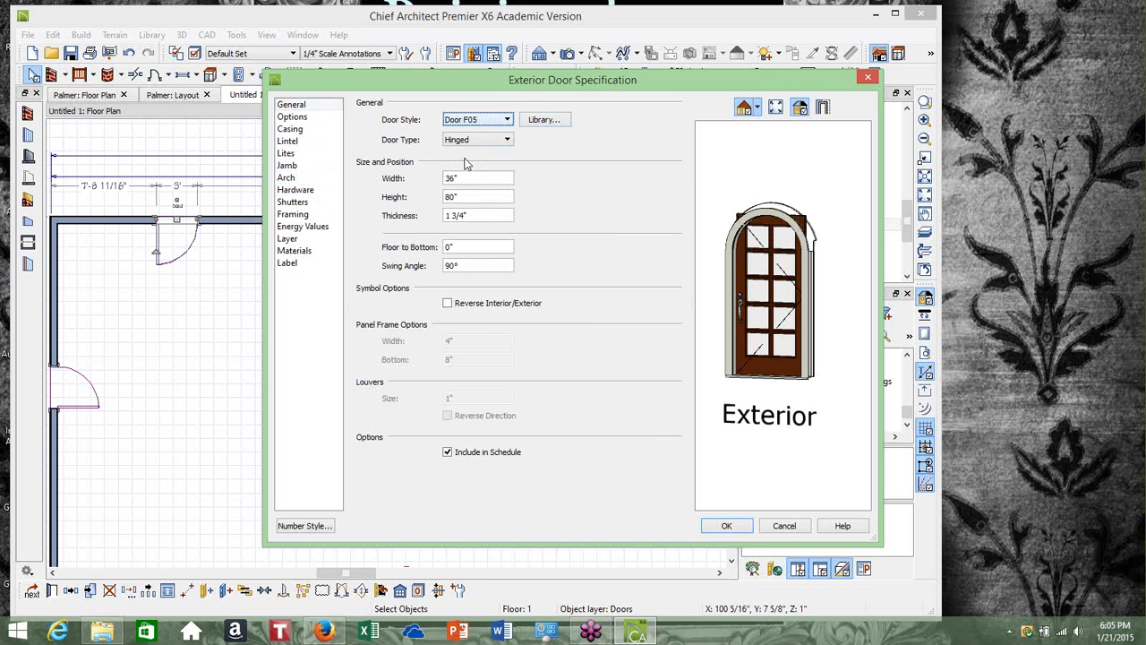
Set the door's arch type to No Arch and apply the door specification
{"action": "left_click", "coordinate": [314, 183]}
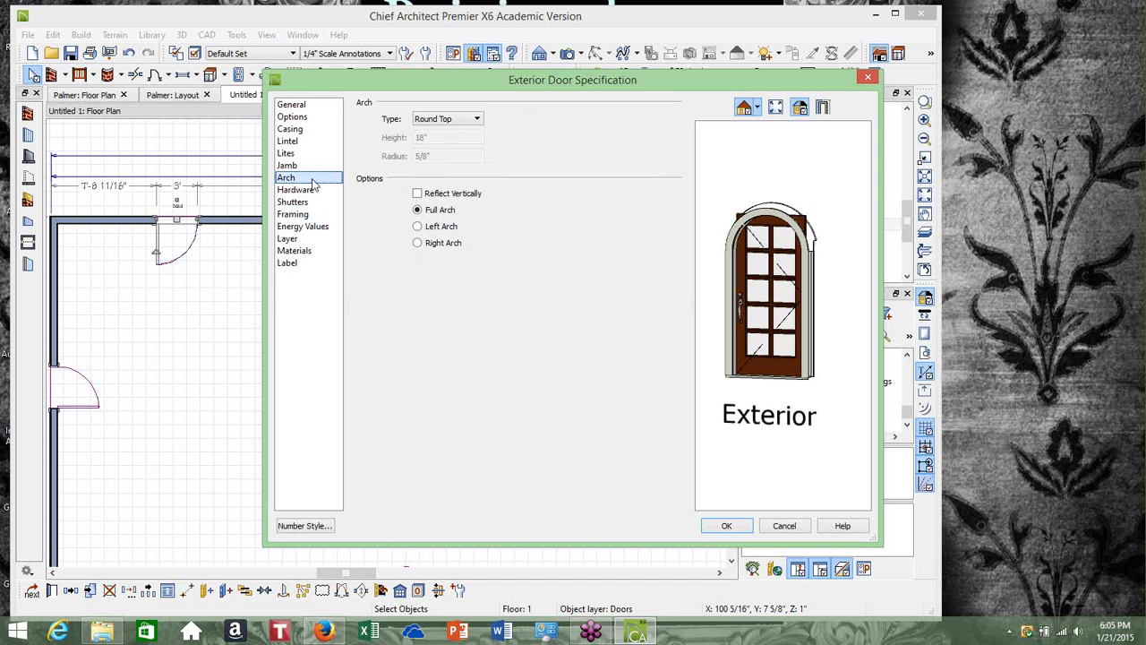
{"action": "left_click", "coordinate": [451, 123]}
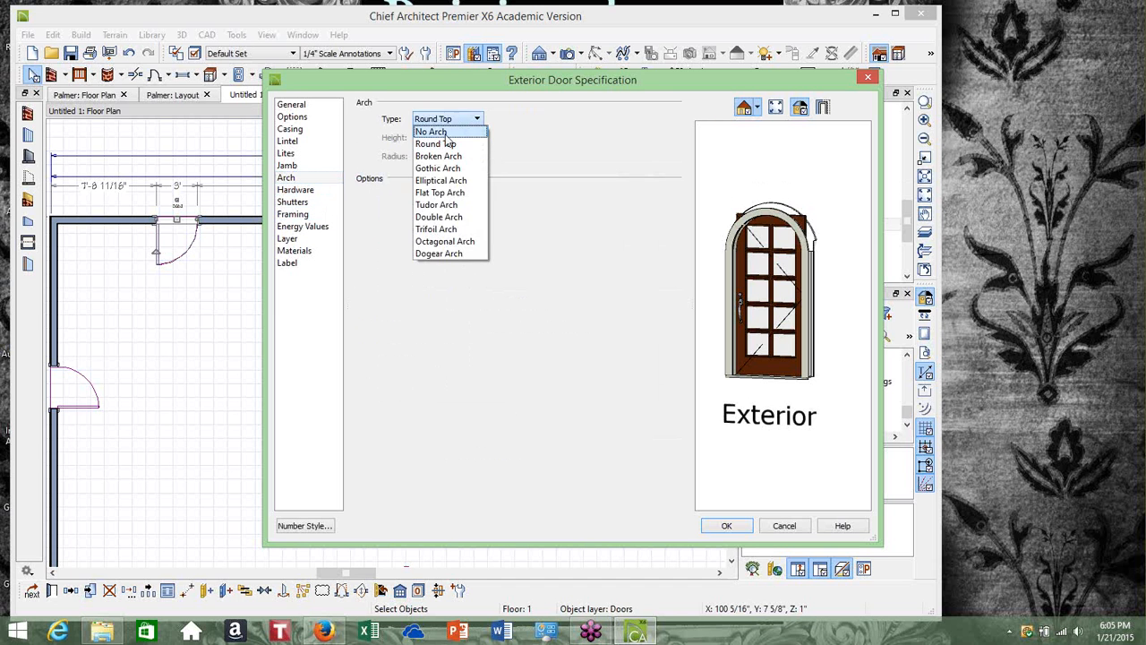
{"action": "left_click", "coordinate": [448, 130]}
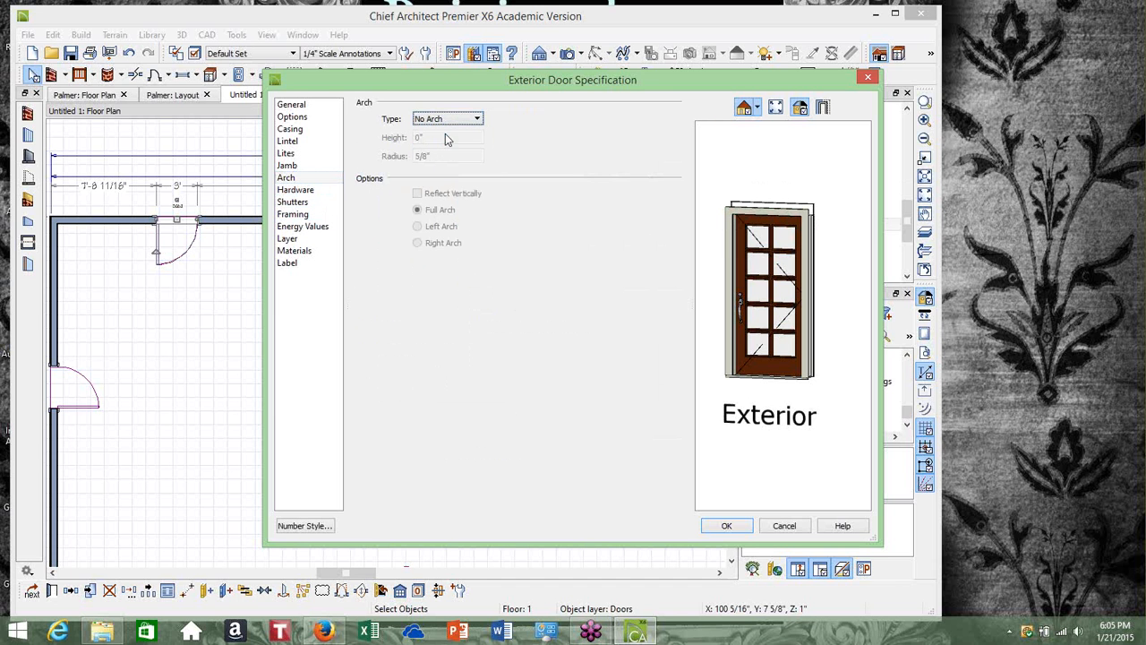
{"action": "left_click", "coordinate": [728, 525]}
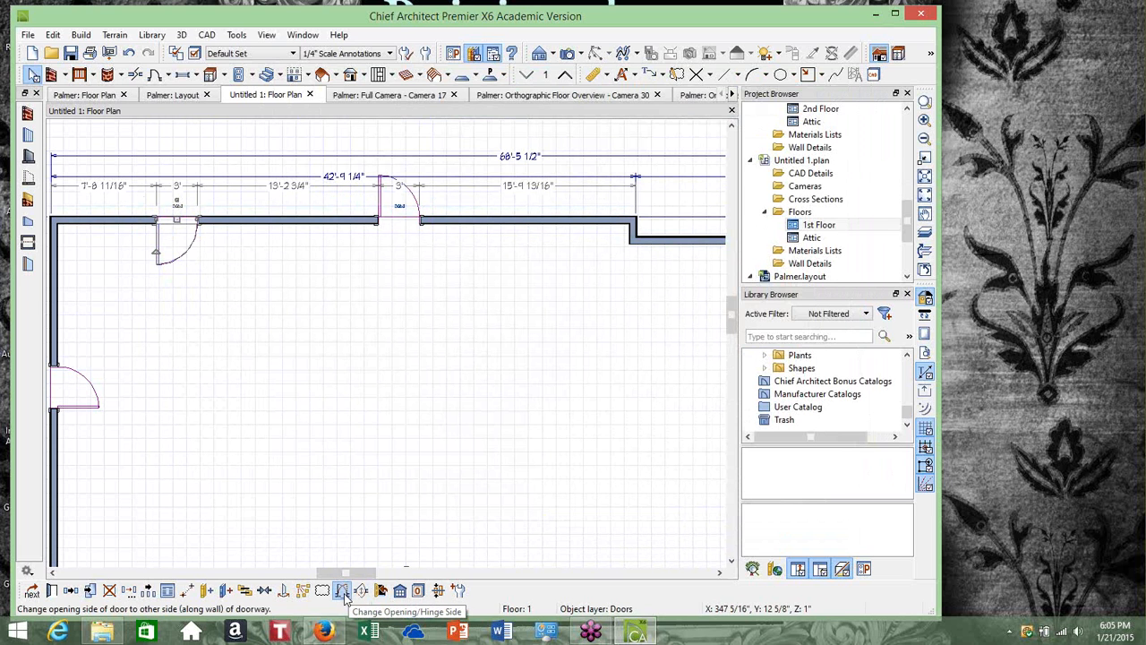
Switch the top-left door's opening to the other hinge side
{"action": "left_click", "coordinate": [343, 595]}
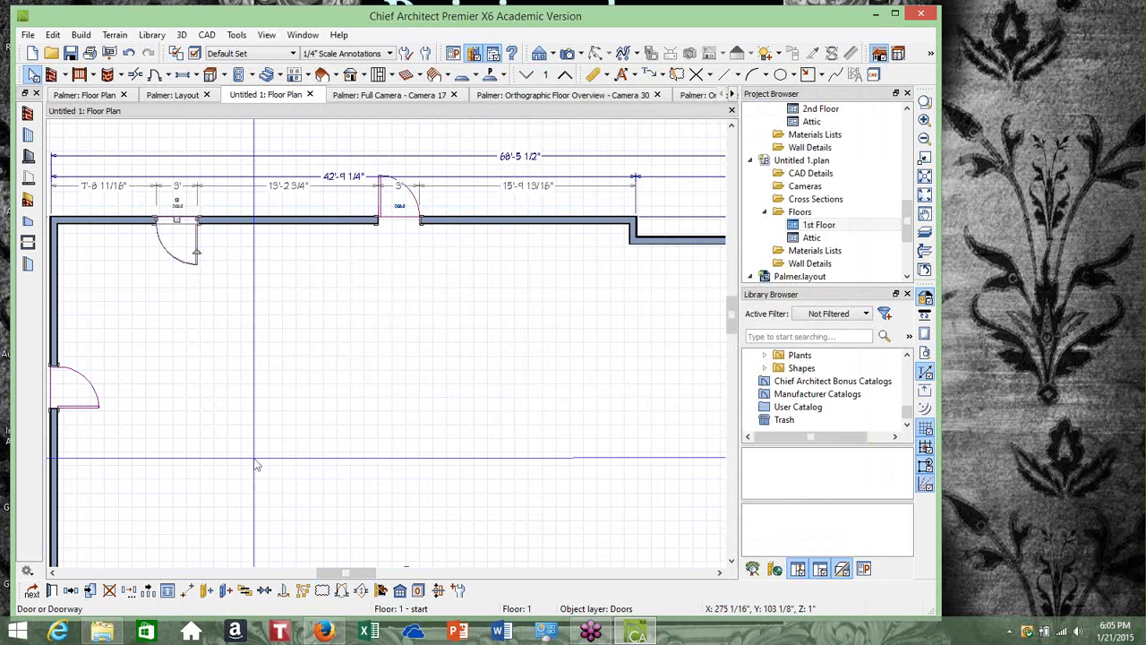
Switch the left wall door's opening to the other hinge side
{"action": "scroll", "coordinate": [269, 470], "scroll_direction": "down", "scroll_amount": 3}
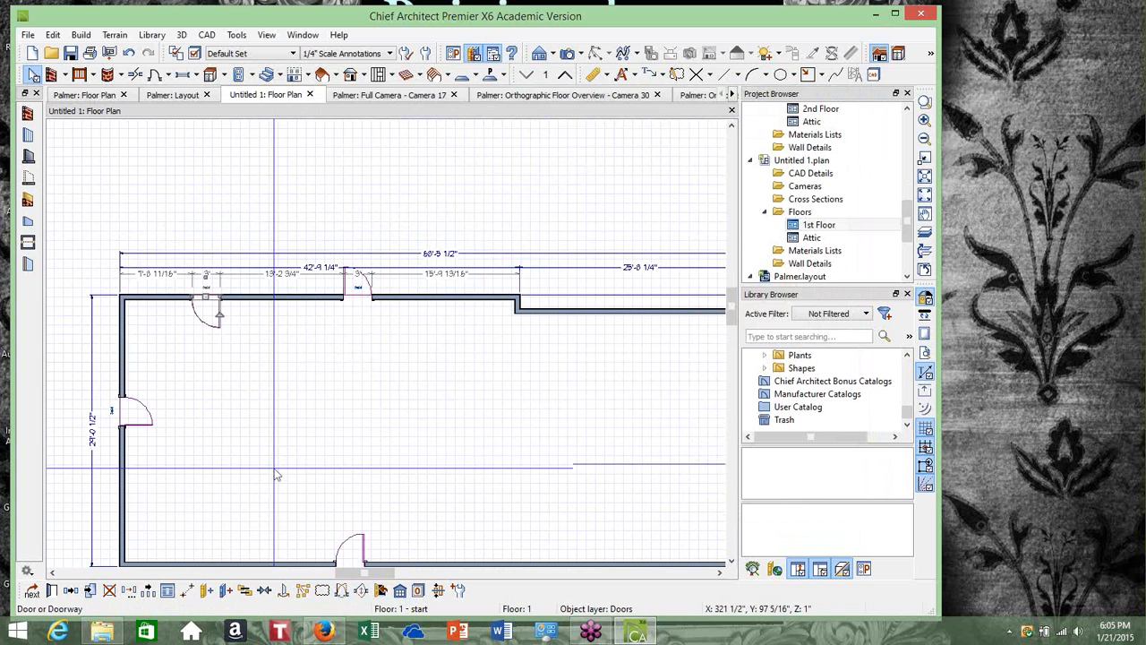
{"action": "left_click", "coordinate": [731, 562]}
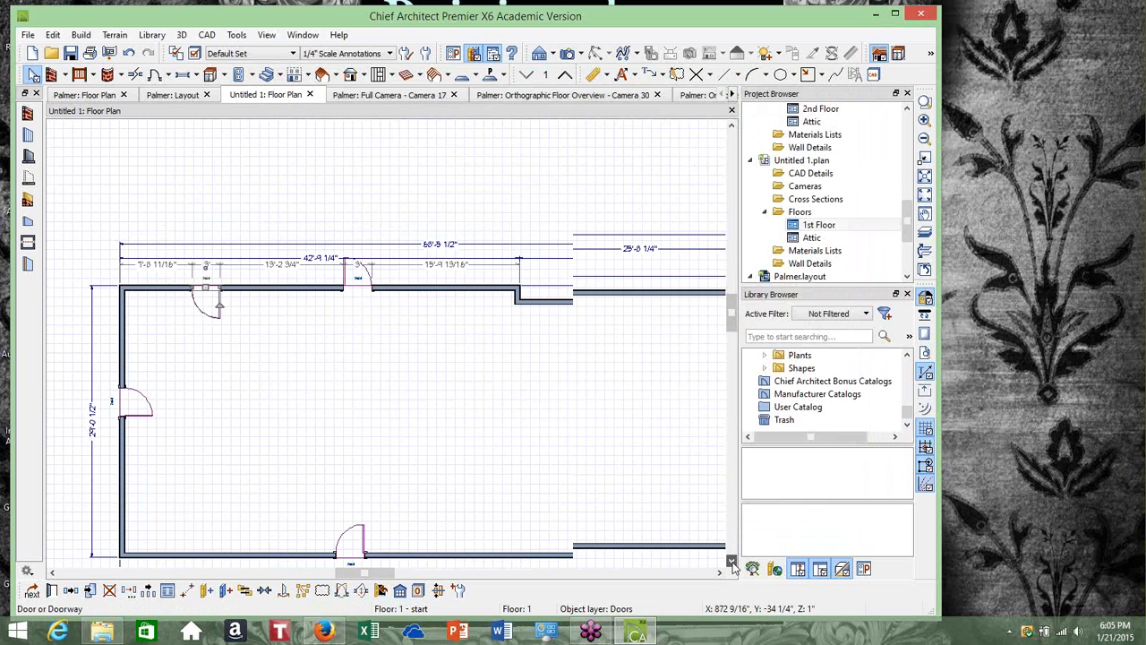
{"action": "left_click", "coordinate": [732, 563]}
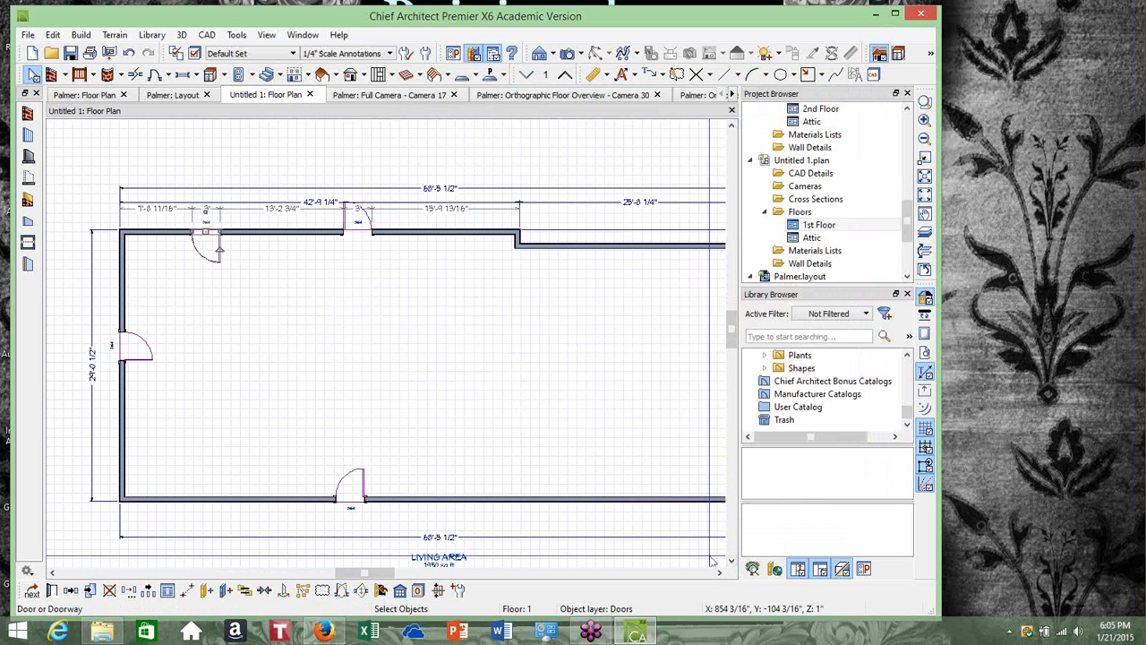
{"action": "left_click", "coordinate": [126, 339]}
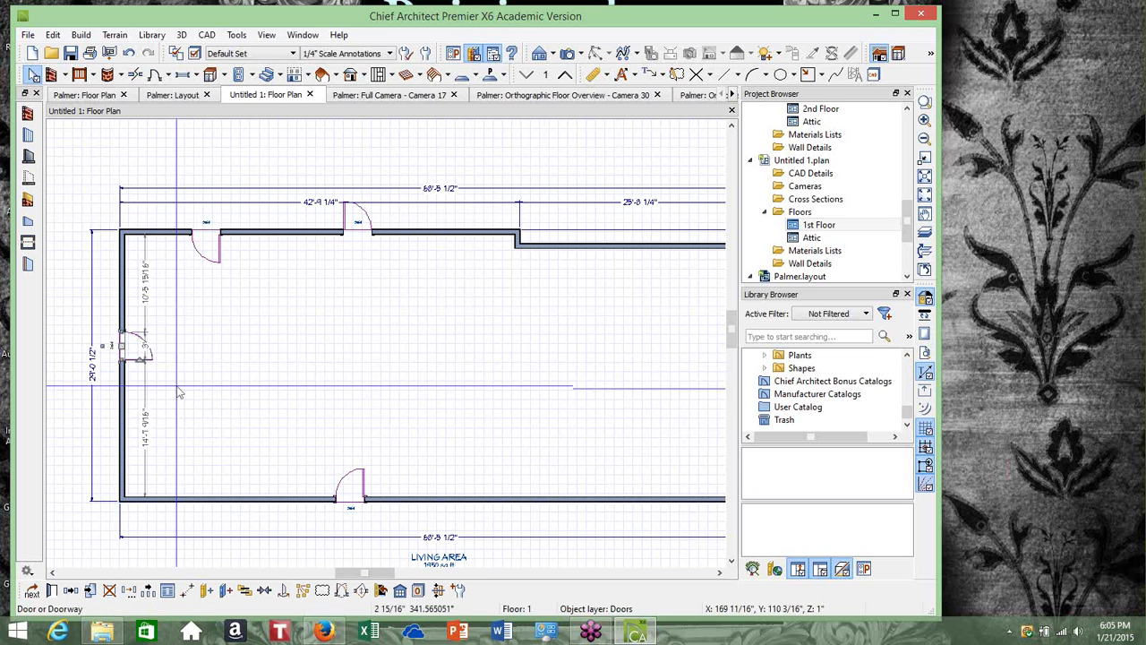
{"action": "left_click", "coordinate": [343, 591]}
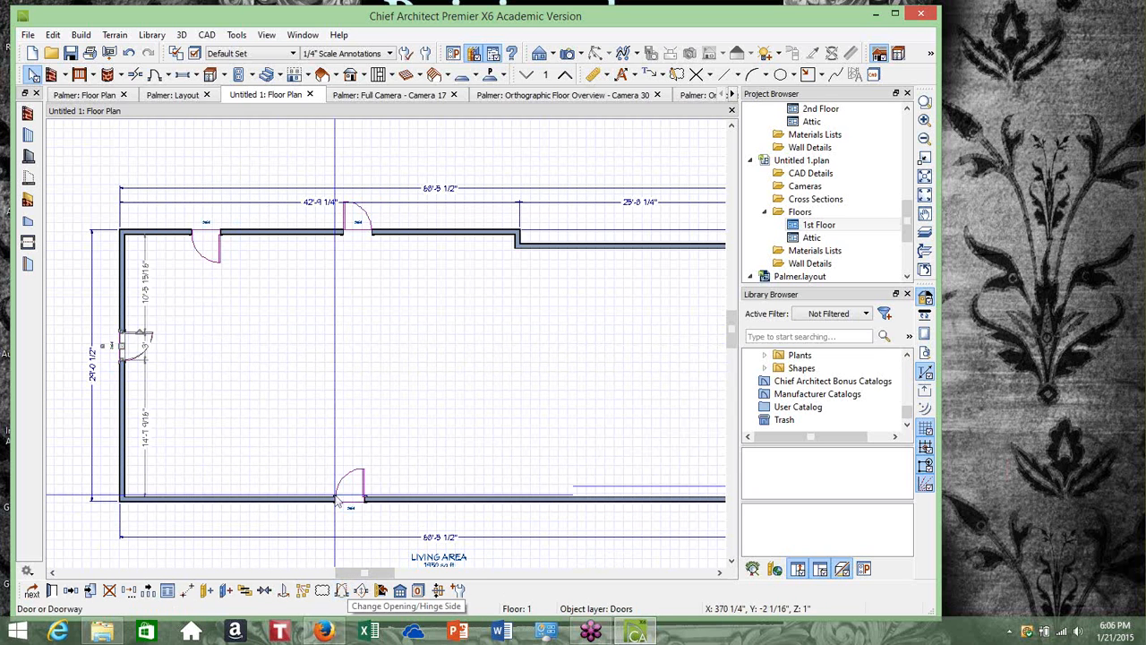
{"action": "scroll", "coordinate": [323, 433], "scroll_direction": "down", "scroll_amount": 1}
{"action": "scroll", "coordinate": [322, 433], "scroll_direction": "down", "scroll_amount": 1}
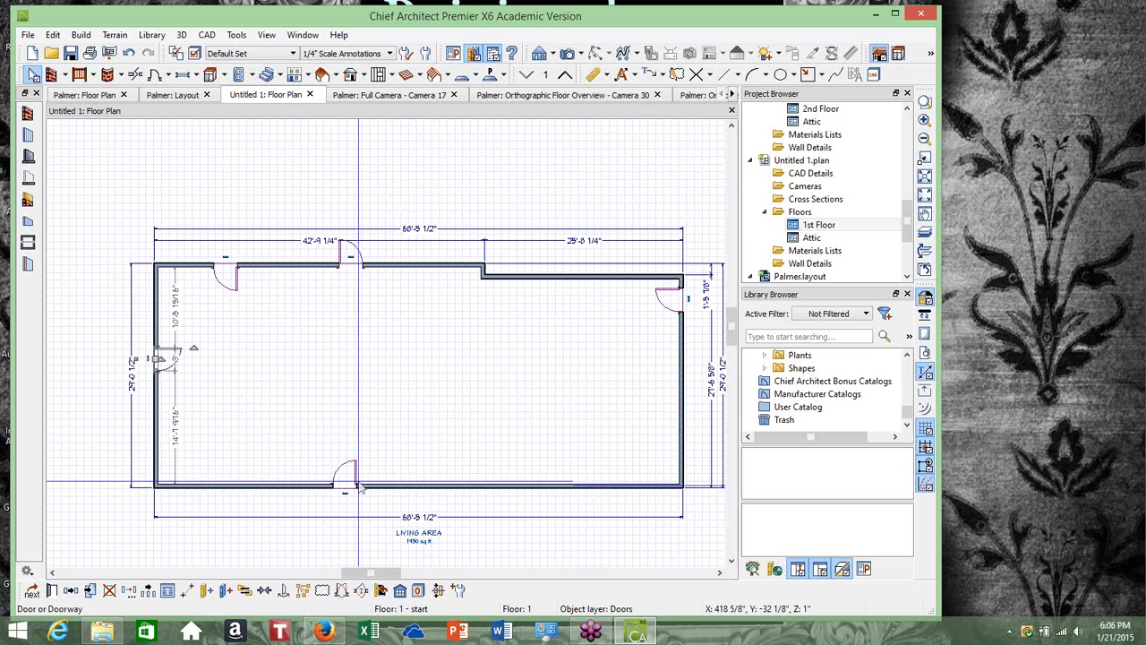
{"action": "left_click", "coordinate": [347, 488]}
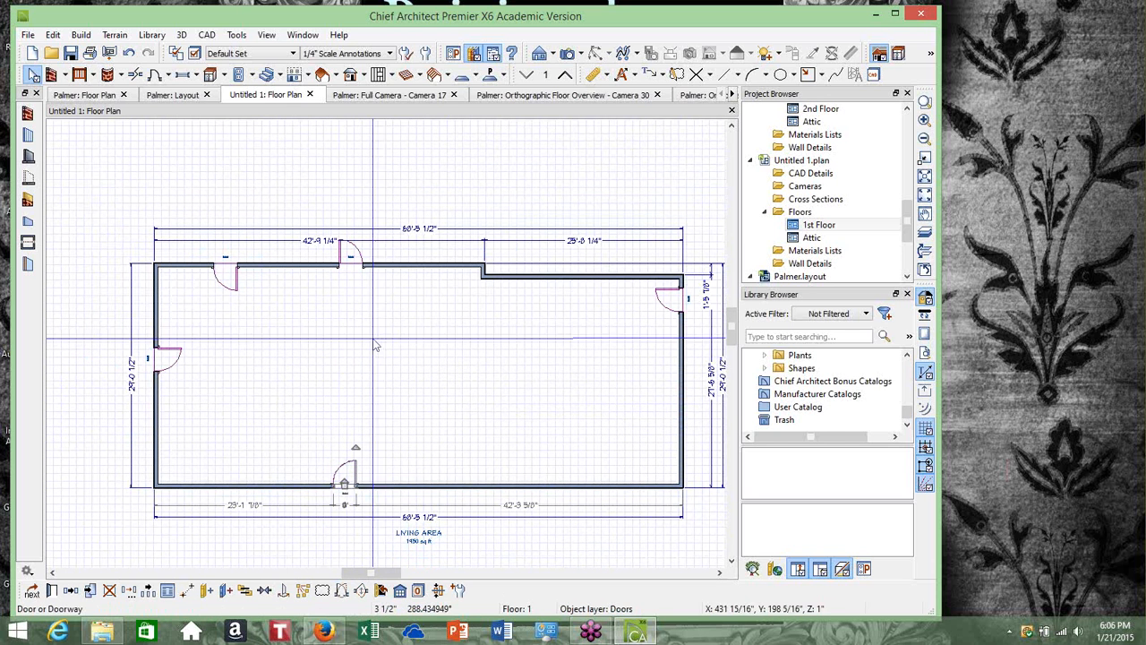
{"action": "scroll", "coordinate": [354, 335], "scroll_direction": "up", "scroll_amount": 1}
Make the top-middle door a 60-inch wide Door F05 from the Glass Panel French Doors library
{"action": "left_click", "coordinate": [356, 242]}
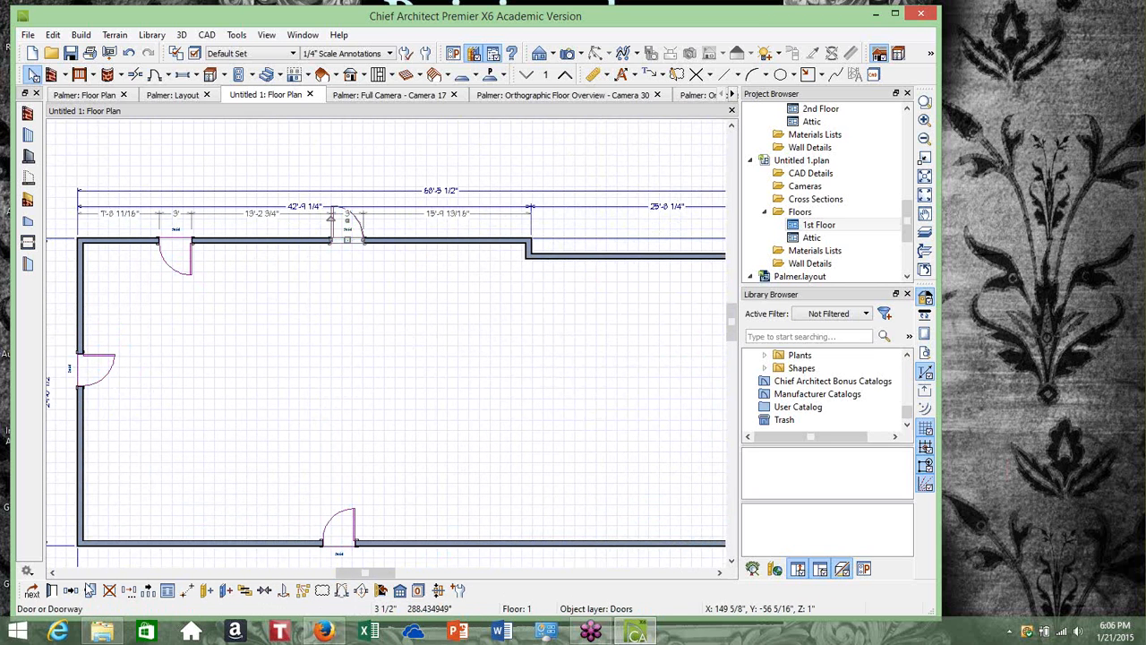
{"action": "left_click", "coordinate": [52, 593]}
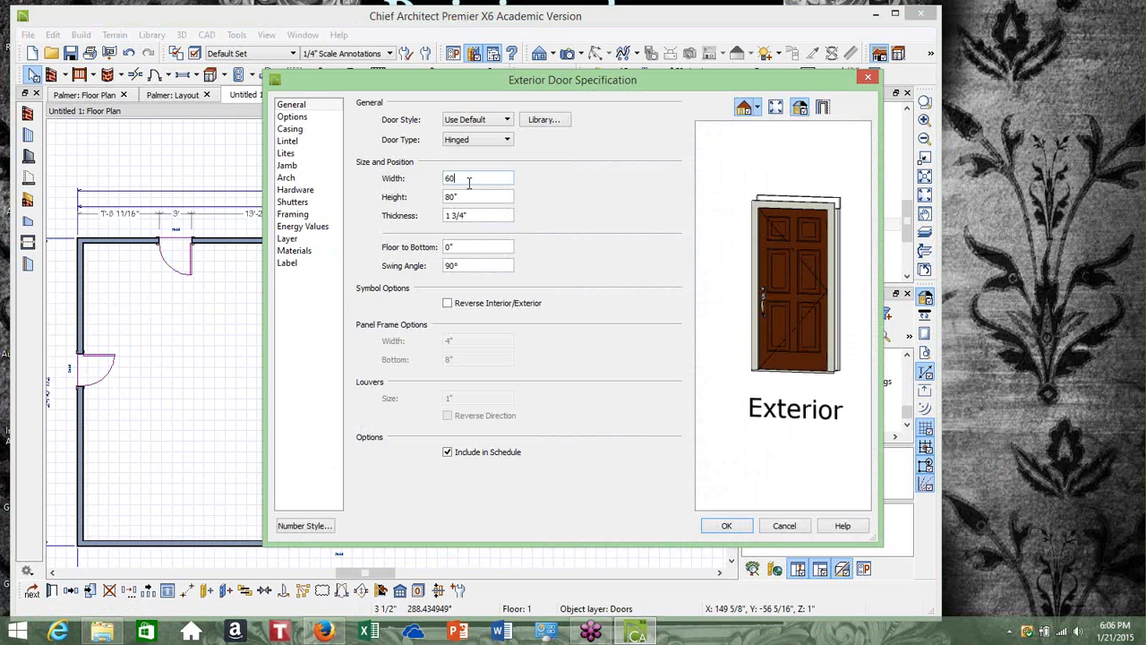
{"action": "left_click", "coordinate": [506, 120]}
{"action": "left_click", "coordinate": [489, 161]}
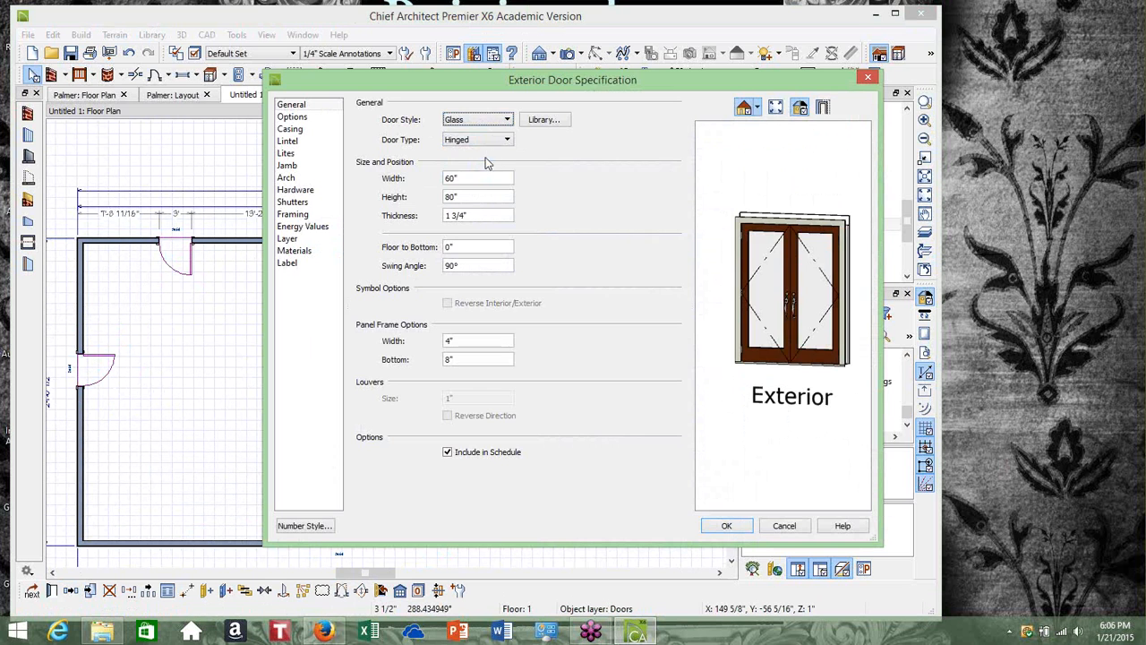
{"action": "left_click", "coordinate": [543, 120]}
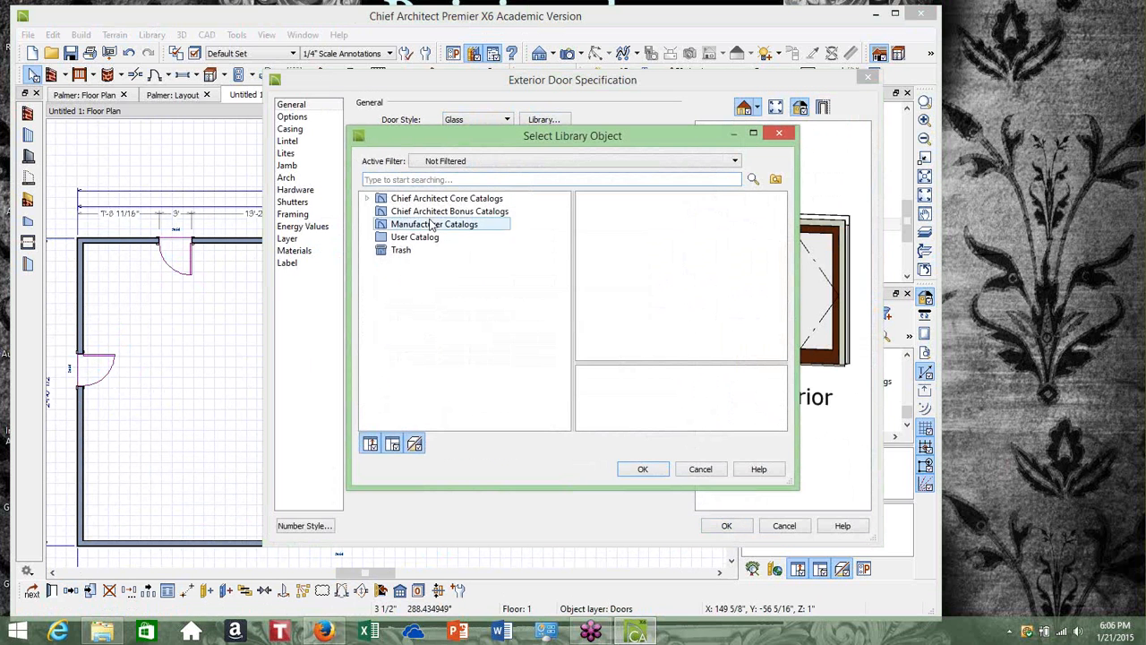
{"action": "left_click", "coordinate": [367, 199]}
{"action": "left_click", "coordinate": [381, 211]}
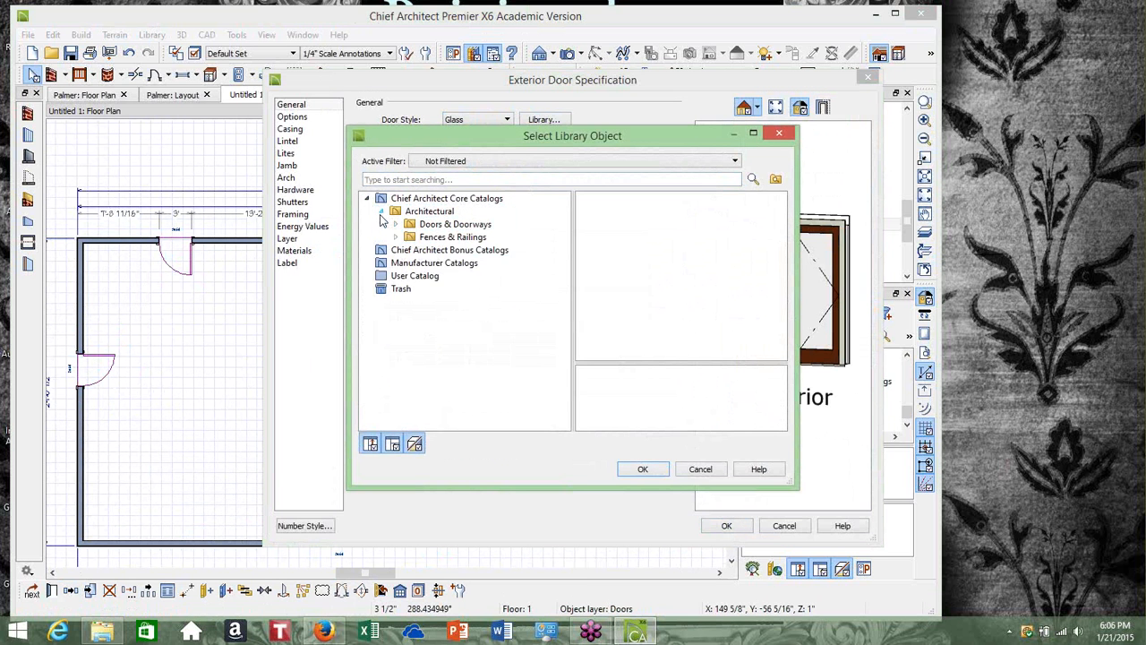
{"action": "left_click", "coordinate": [395, 224]}
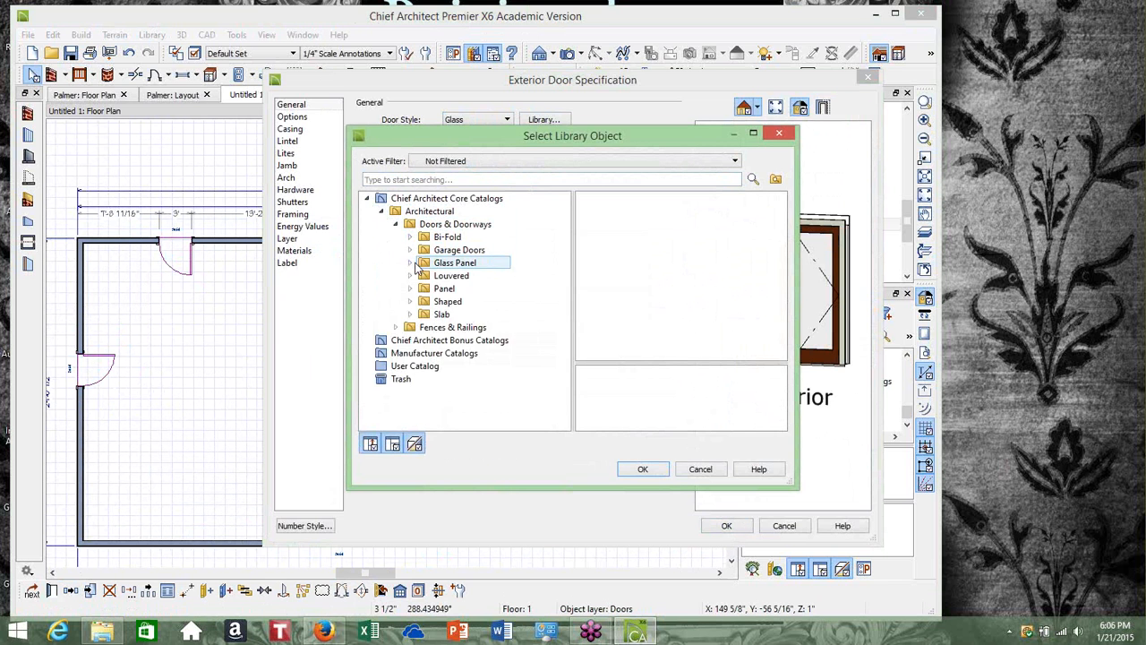
{"action": "left_click", "coordinate": [412, 262]}
{"action": "left_click", "coordinate": [473, 288]}
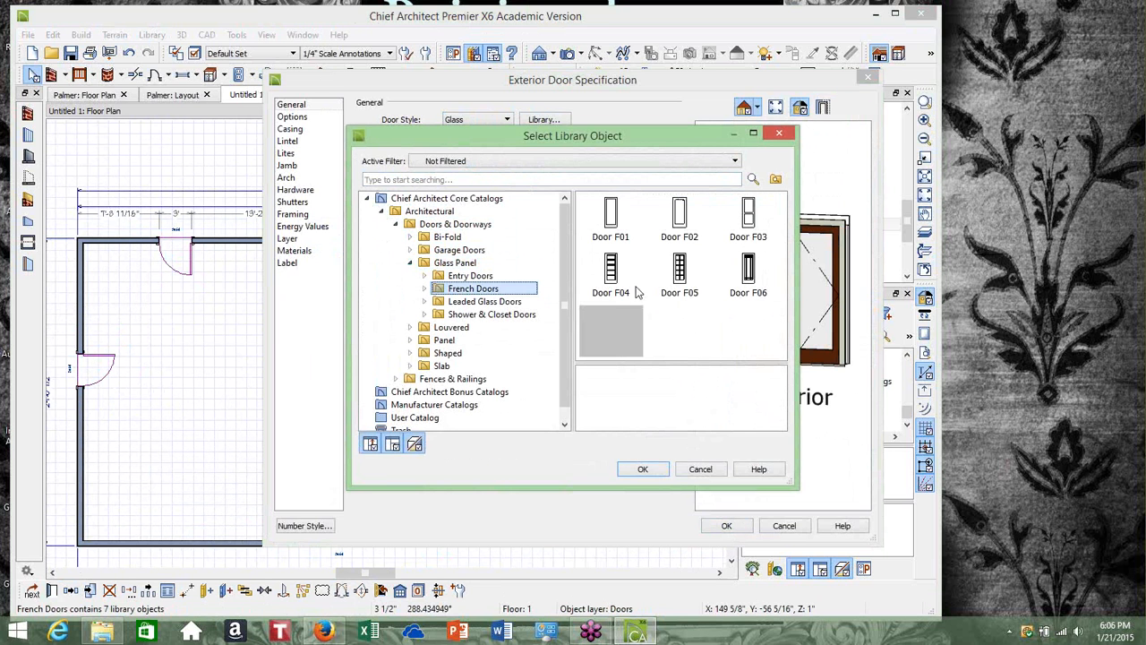
{"action": "left_click", "coordinate": [679, 285]}
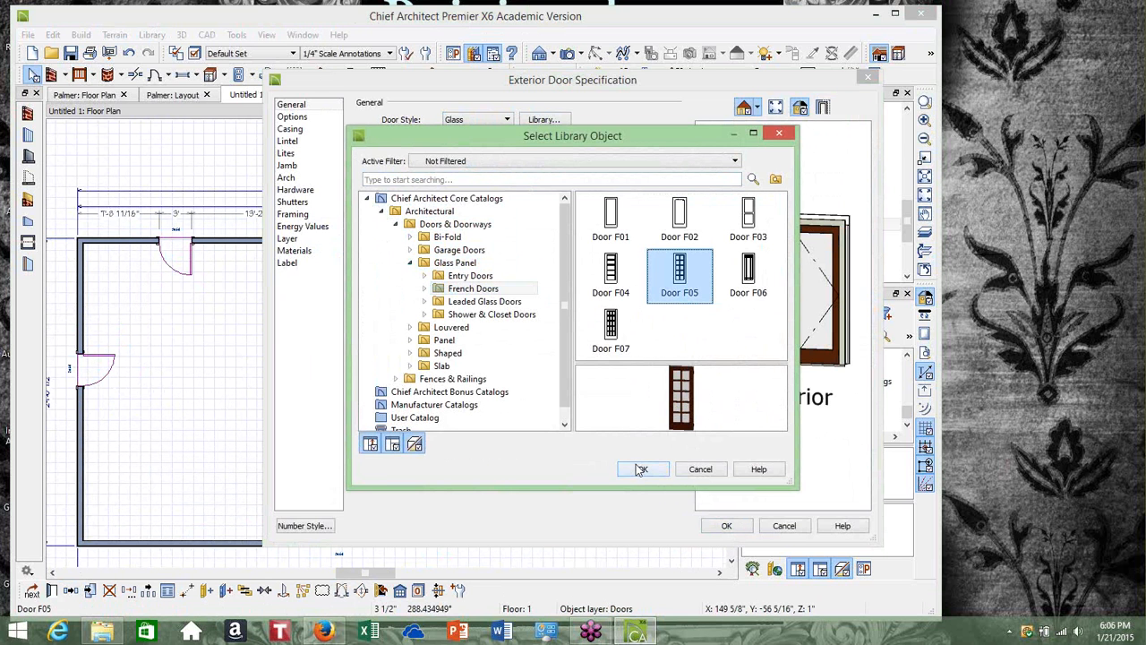
{"action": "left_click", "coordinate": [642, 471]}
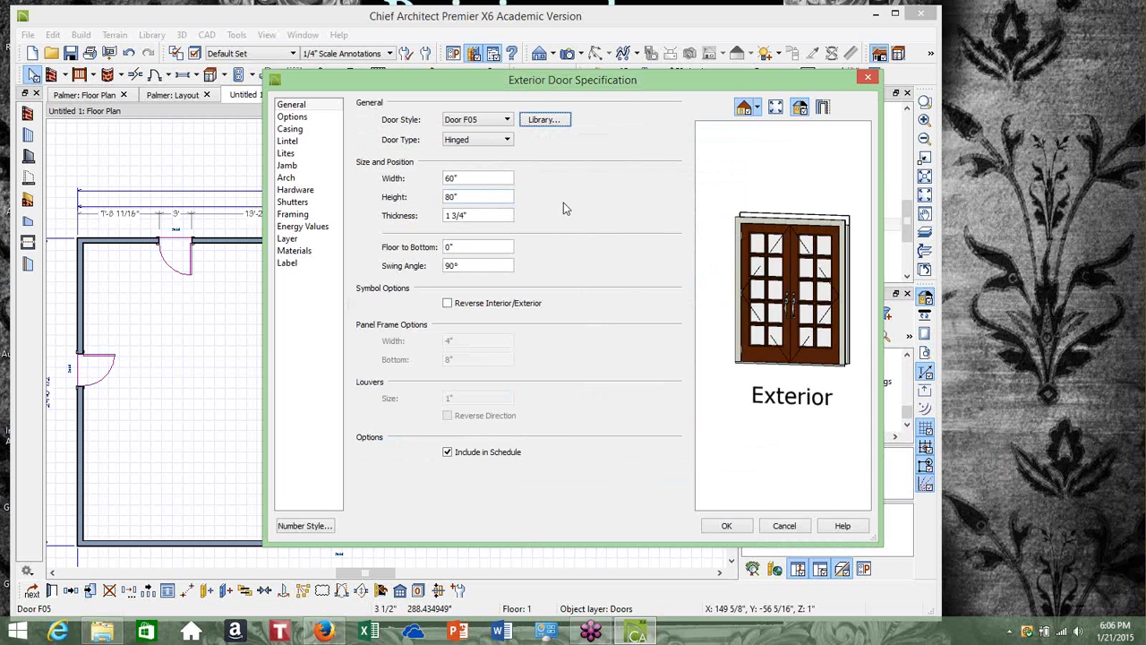
{"action": "left_click", "coordinate": [726, 525]}
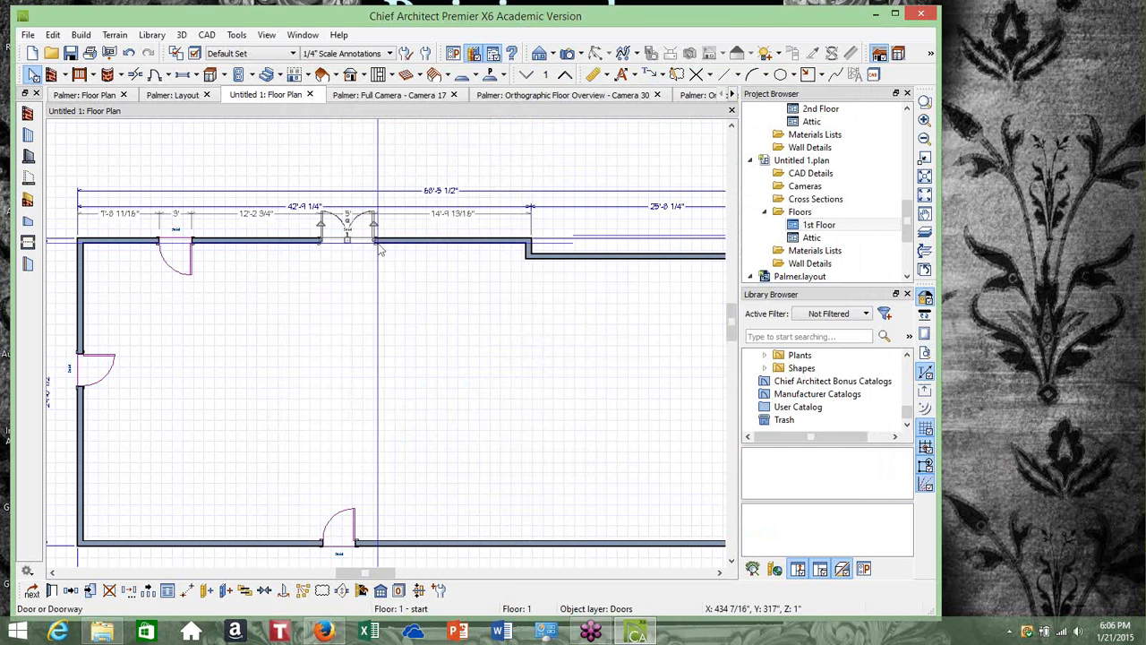
Change the French door's swing so it opens toward the other side of the wall
{"action": "left_click", "coordinate": [343, 593]}
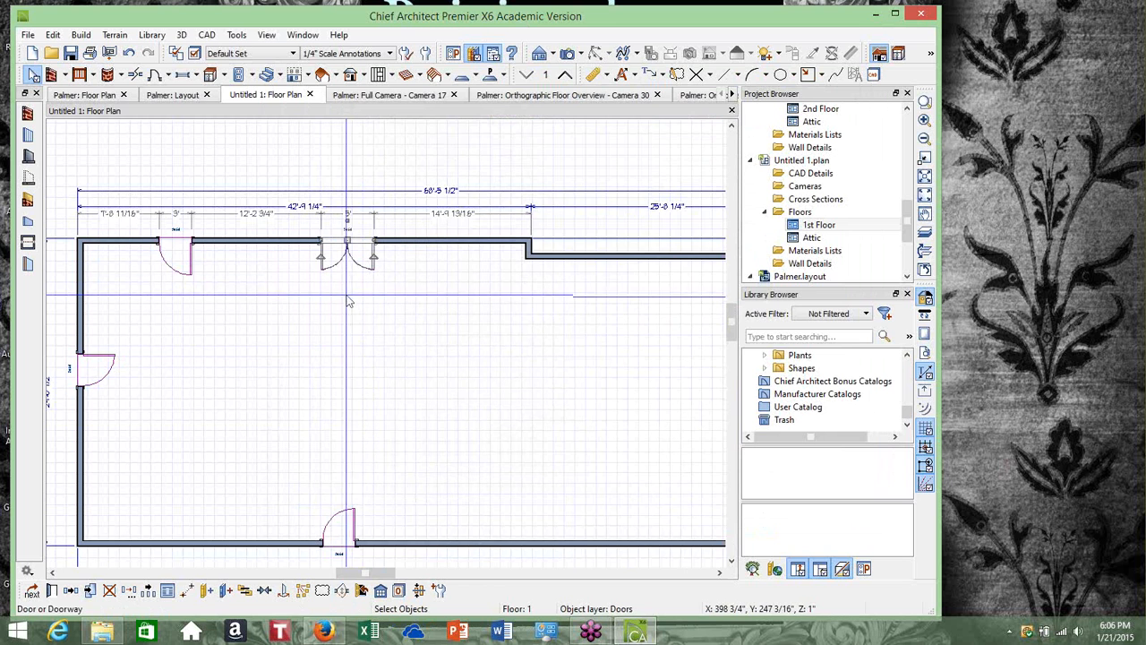
{"action": "scroll", "coordinate": [343, 320], "scroll_direction": "down", "scroll_amount": 1}
{"action": "scroll", "coordinate": [343, 321], "scroll_direction": "down", "scroll_amount": 1}
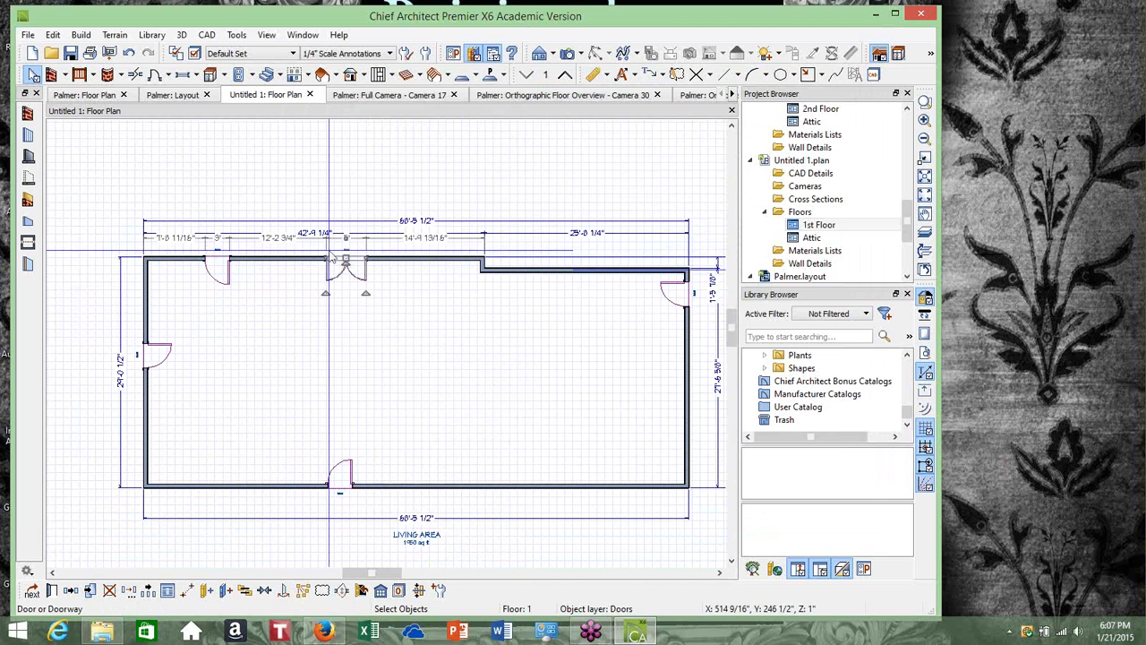
{"action": "left_click", "coordinate": [719, 573]}
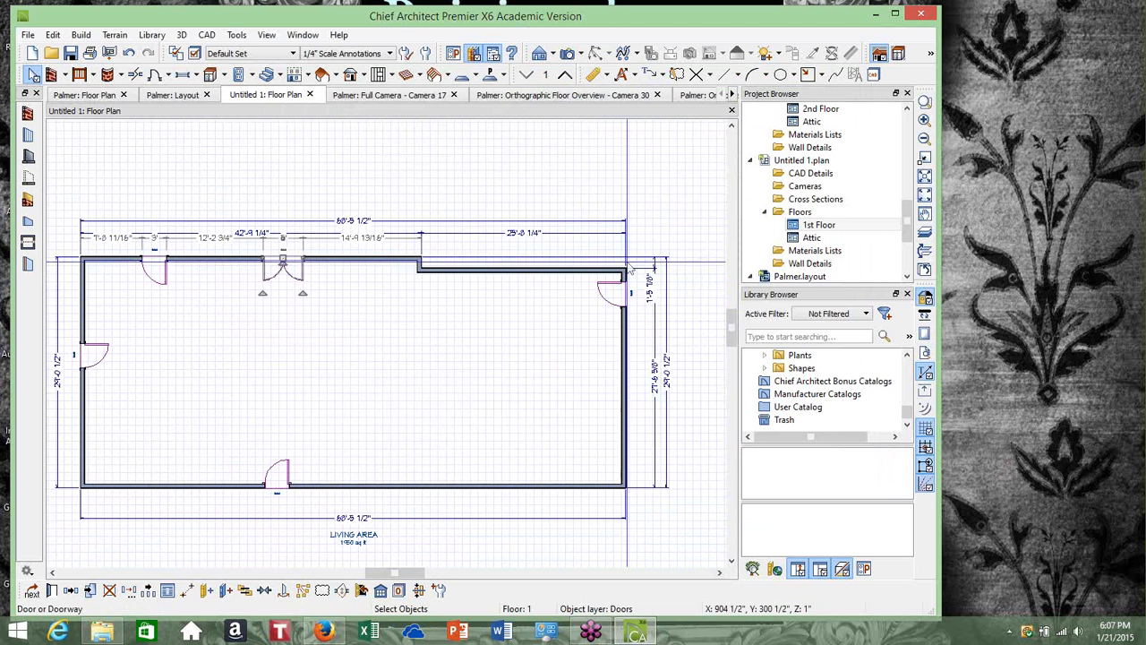
{"action": "scroll", "coordinate": [636, 259], "scroll_direction": "up", "scroll_amount": 1}
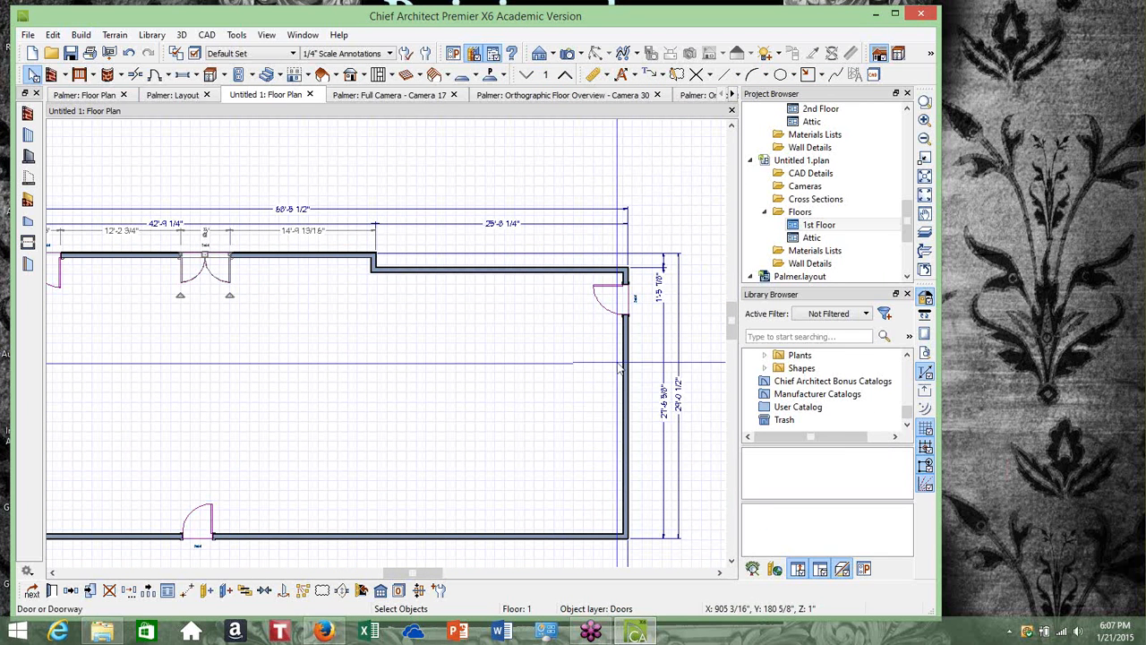
Place two garage doors side by side along the right exterior wall
{"action": "left_click", "coordinate": [78, 41]}
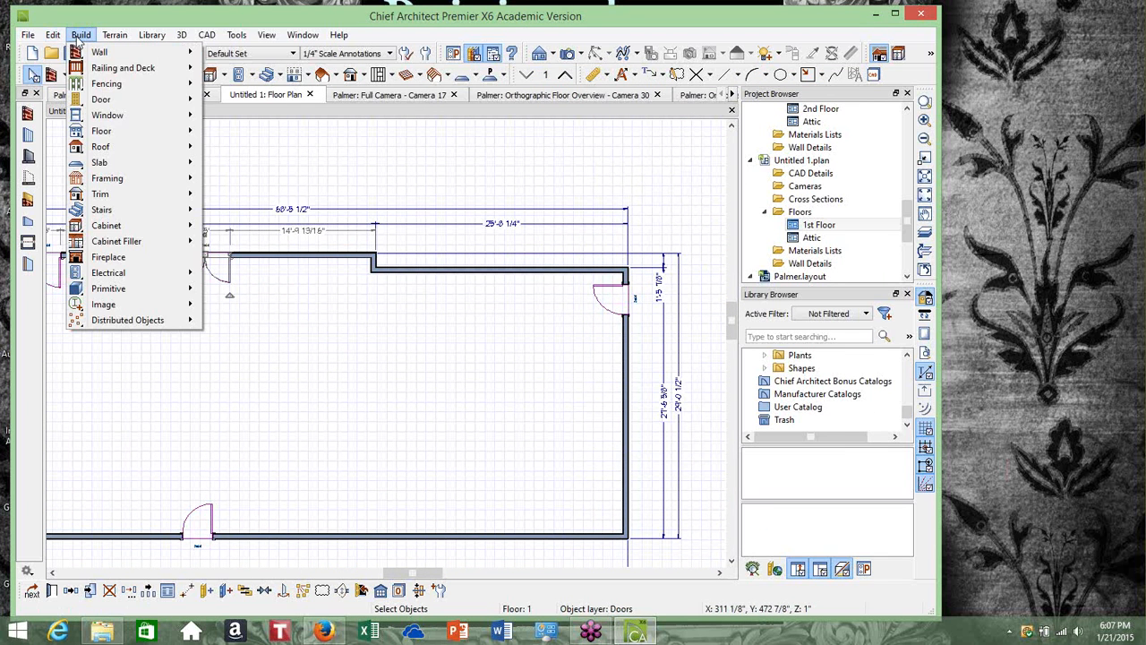
{"action": "mouse_move", "coordinate": [94, 102]}
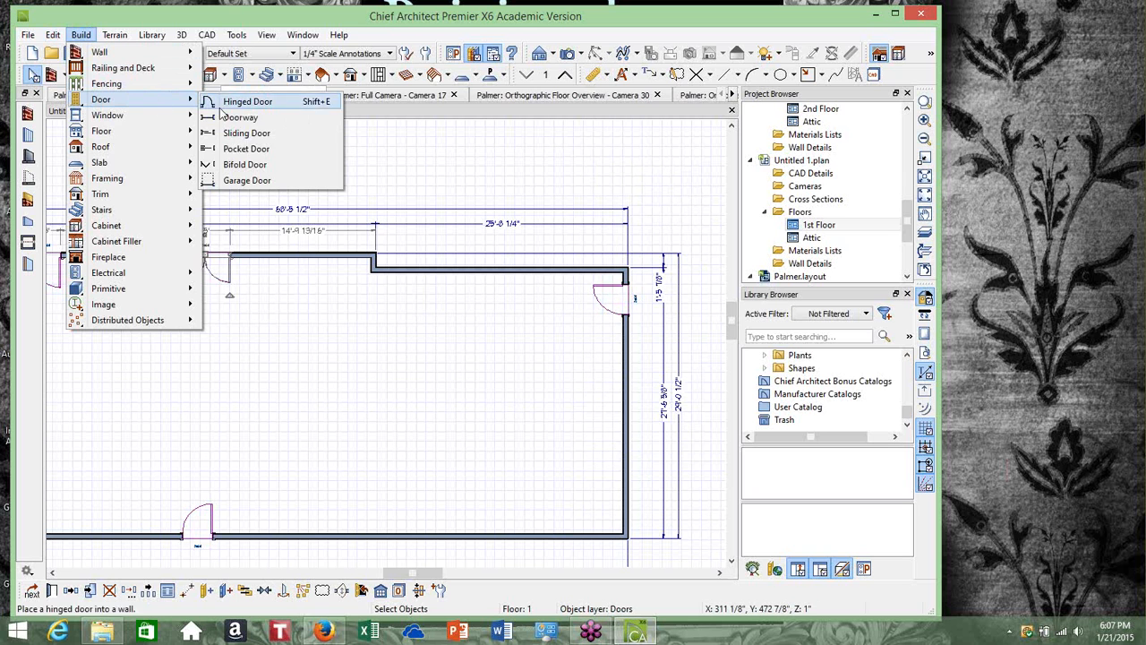
{"action": "left_click", "coordinate": [247, 180]}
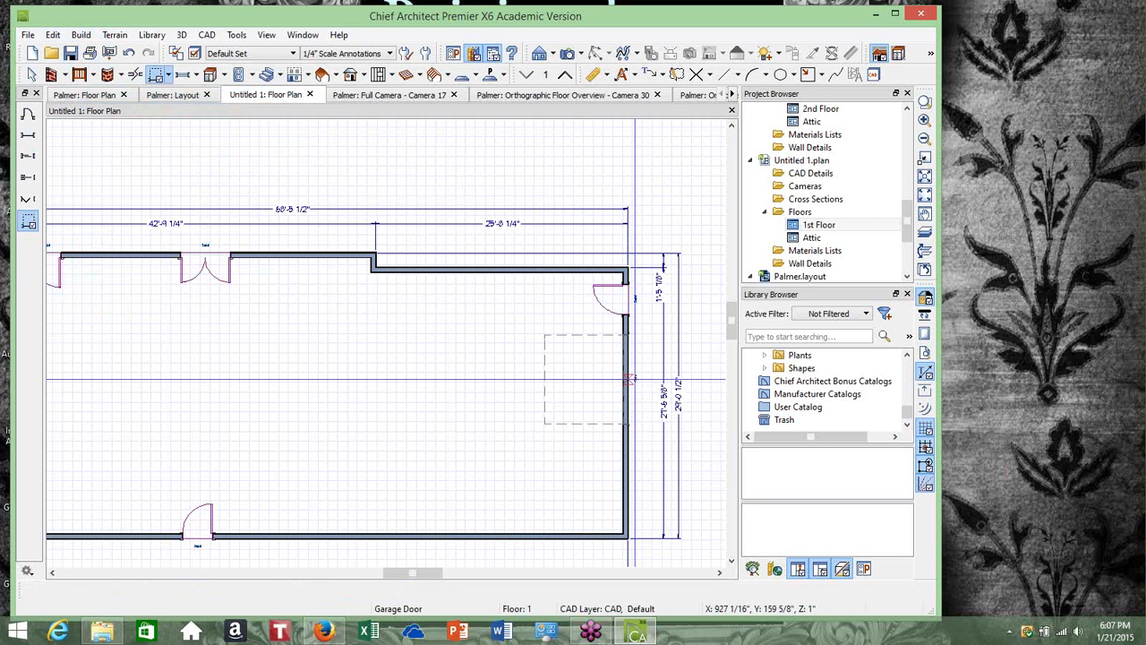
{"action": "left_click", "coordinate": [629, 379]}
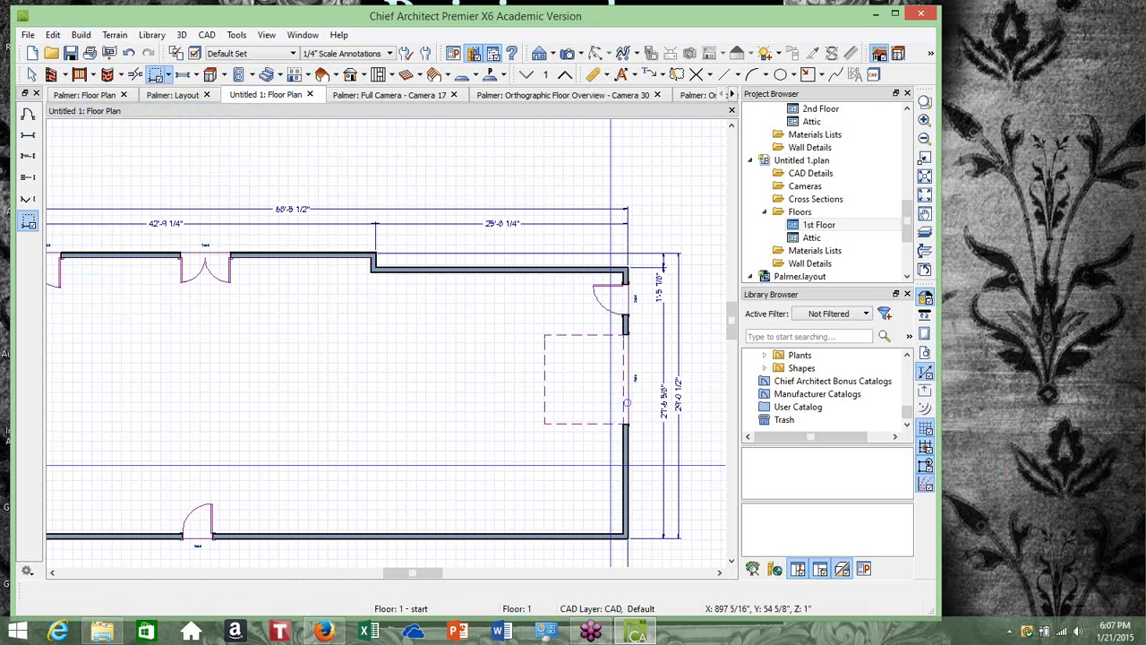
{"action": "left_click", "coordinate": [620, 455]}
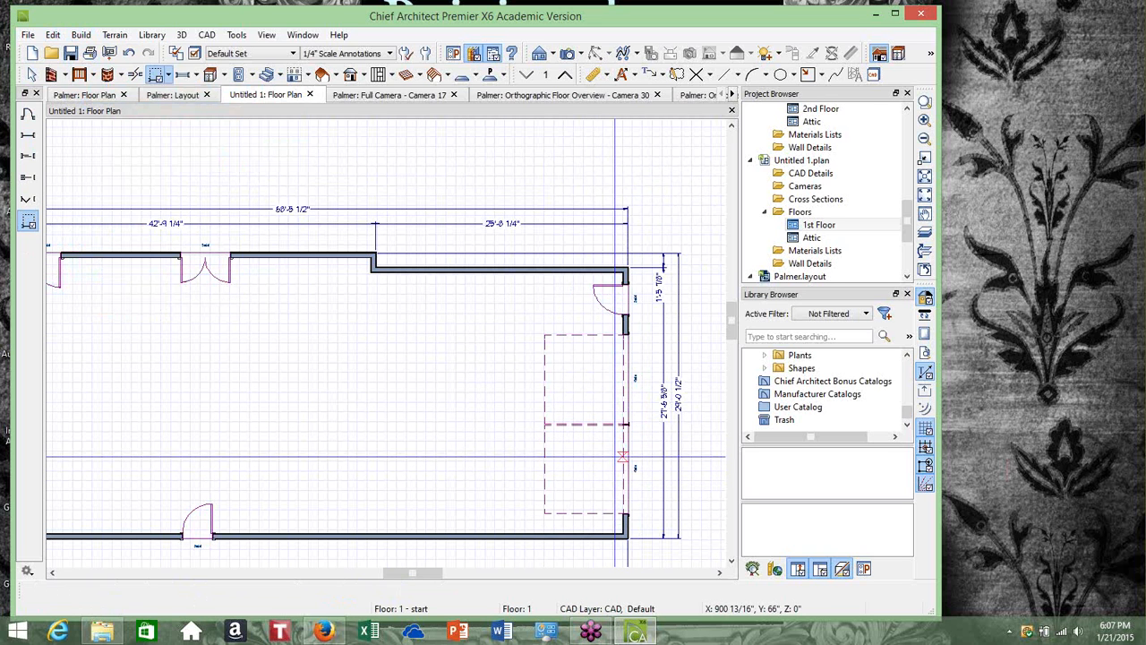
Move the upper garage door slightly up along the right wall
{"action": "left_click", "coordinate": [33, 75]}
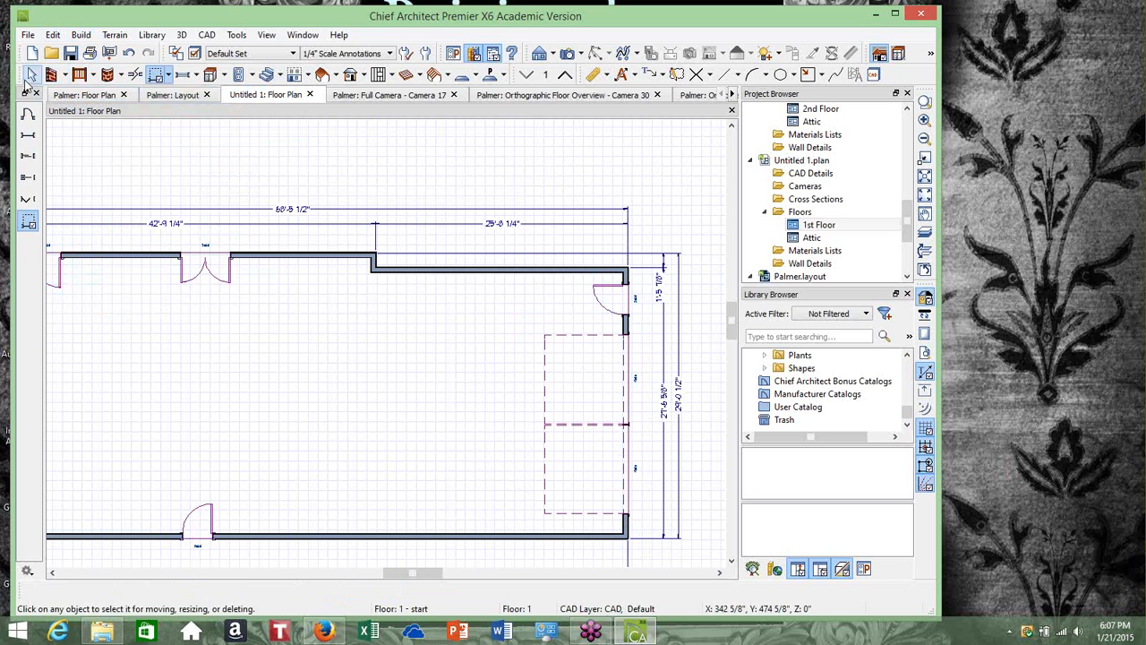
{"action": "left_click", "coordinate": [627, 376]}
{"action": "left_click_drag", "start_coordinate": [627, 376], "coordinate": [627, 367]}
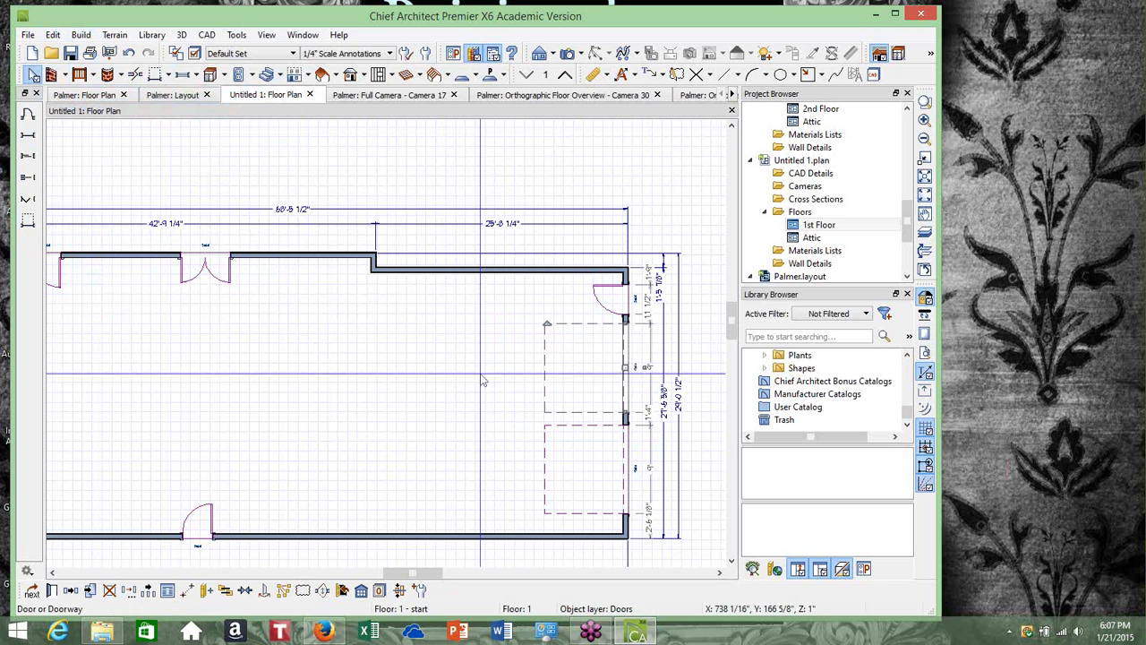
{"action": "left_click", "coordinate": [439, 367]}
Reposition the lower garage door along the right wall by editing its distance dimension to the wall end
{"action": "scroll", "coordinate": [447, 370], "scroll_direction": "down", "scroll_amount": 1}
{"action": "scroll", "coordinate": [447, 374], "scroll_direction": "down", "scroll_amount": 1}
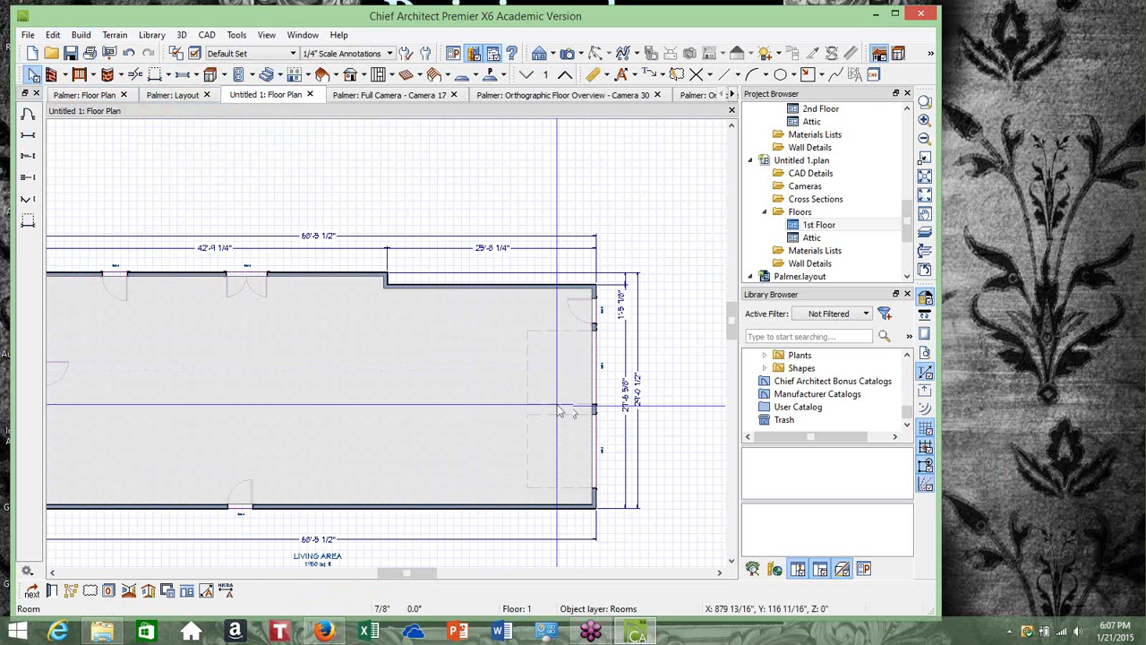
{"action": "scroll", "coordinate": [630, 464], "scroll_direction": "up", "scroll_amount": 2}
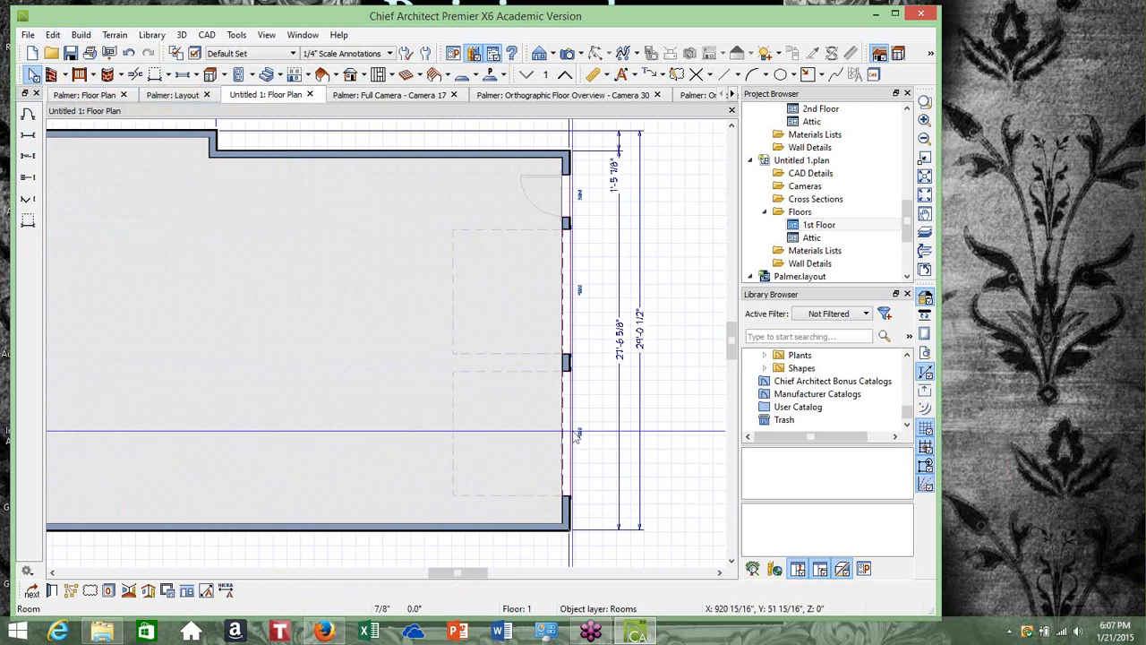
{"action": "left_click", "coordinate": [569, 432]}
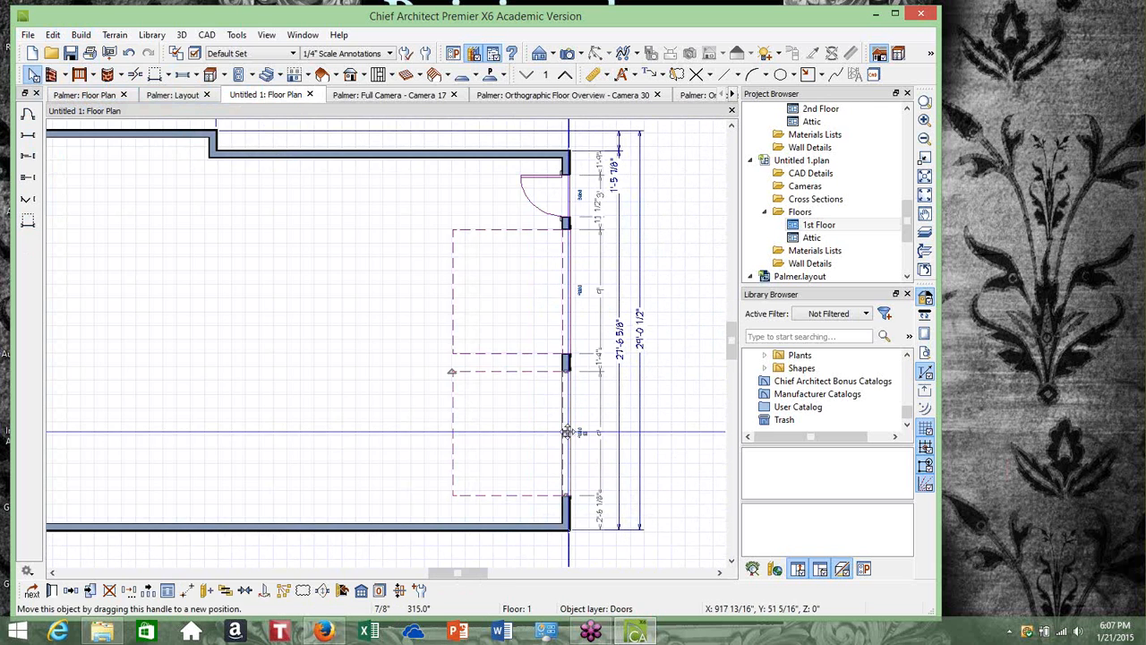
{"action": "left_click", "coordinate": [602, 505]}
{"action": "left_click", "coordinate": [571, 479]}
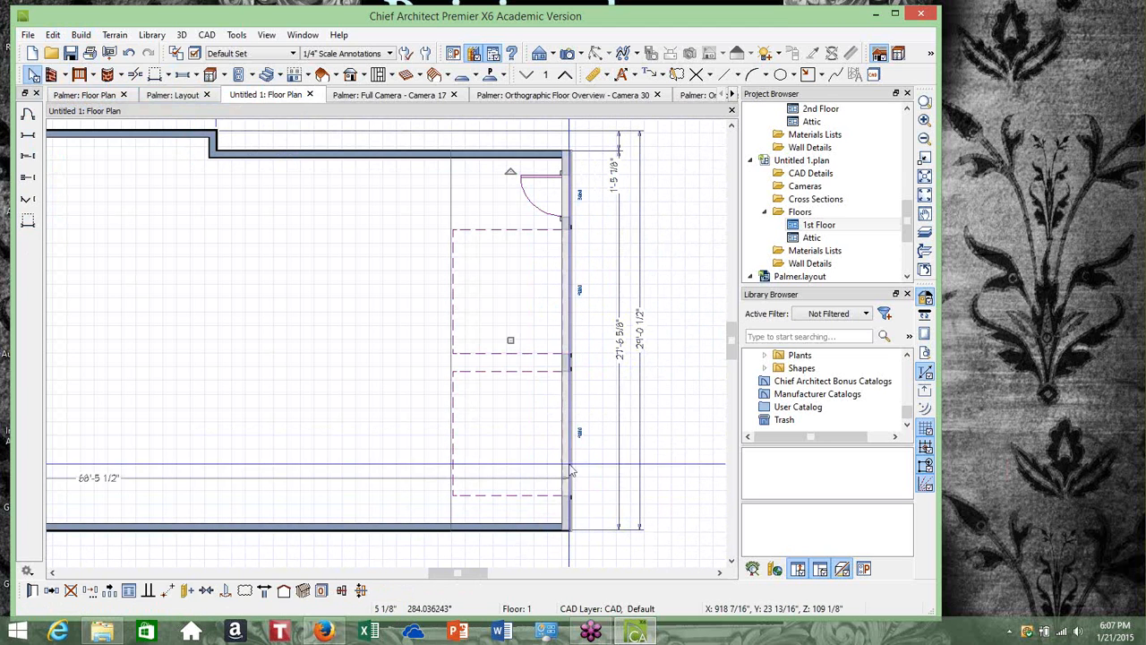
{"action": "left_click", "coordinate": [570, 456]}
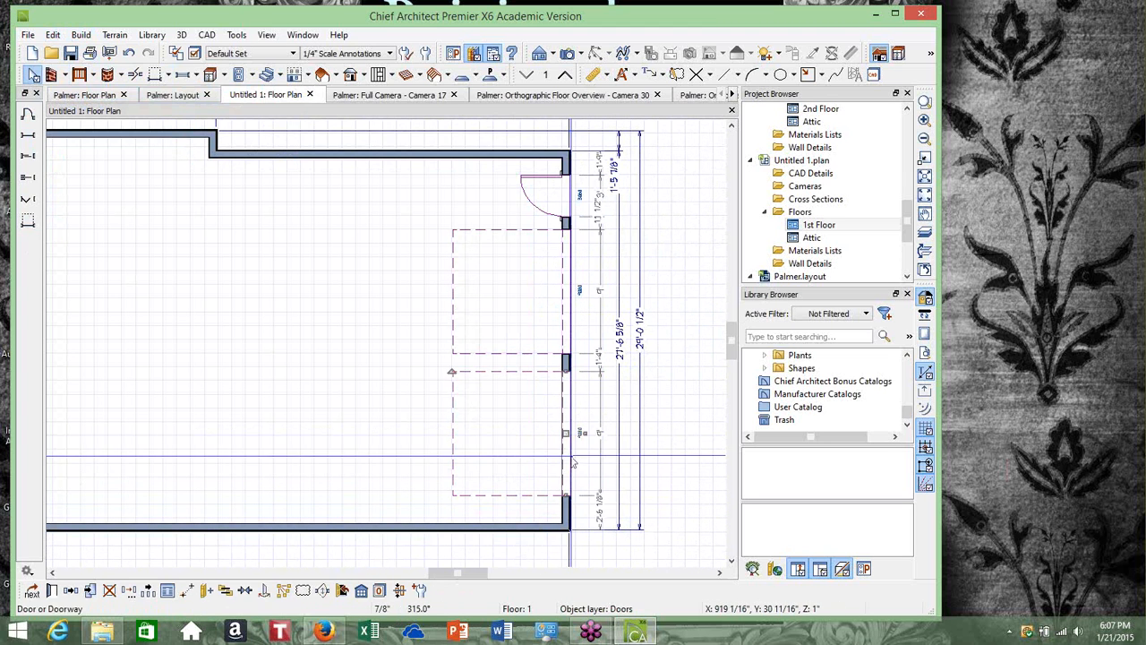
{"action": "left_click", "coordinate": [603, 515]}
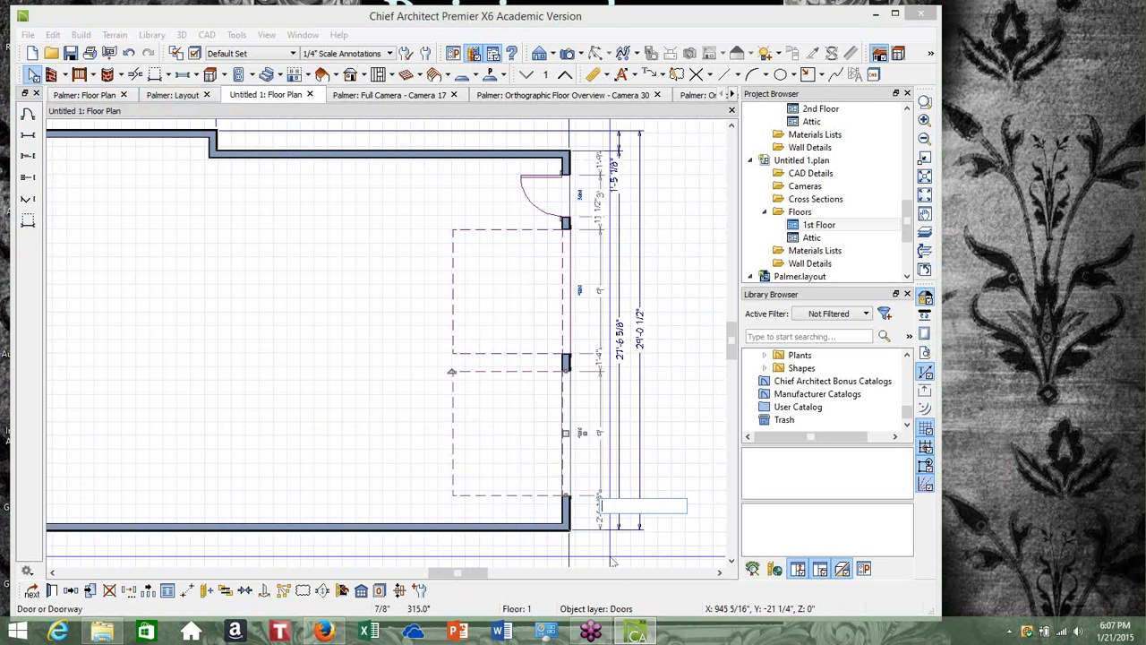
{"action": "key", "text": "Return"}
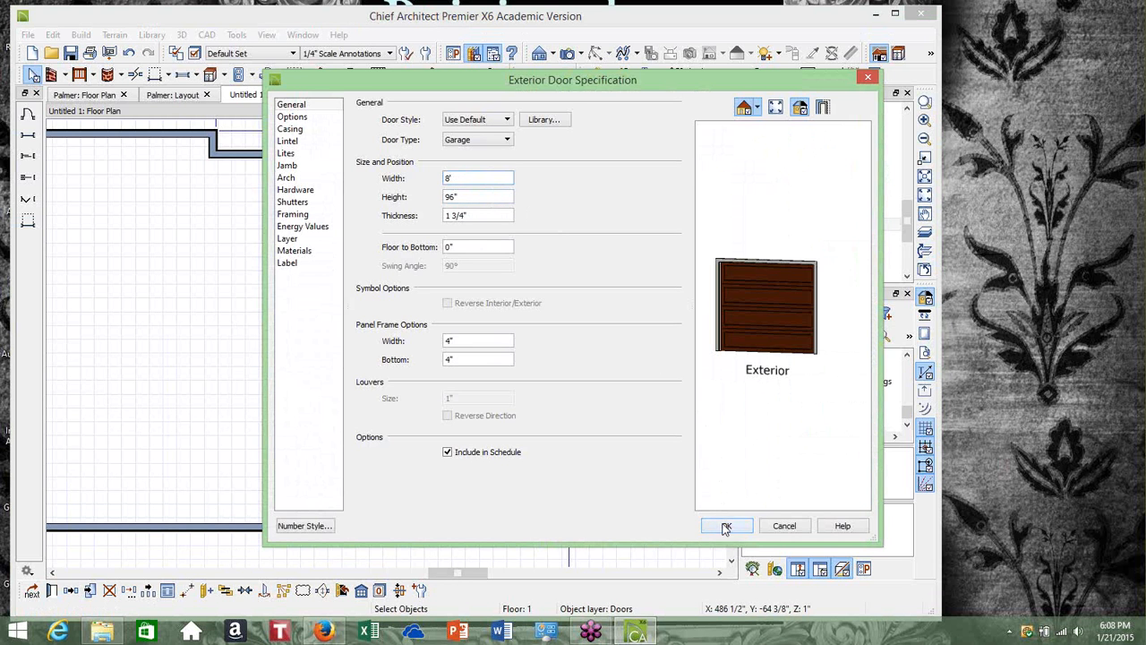
Change the lower garage door's style to Garage Door CHD10 from the Carriage House Style garage door library
{"action": "left_click", "coordinate": [507, 120]}
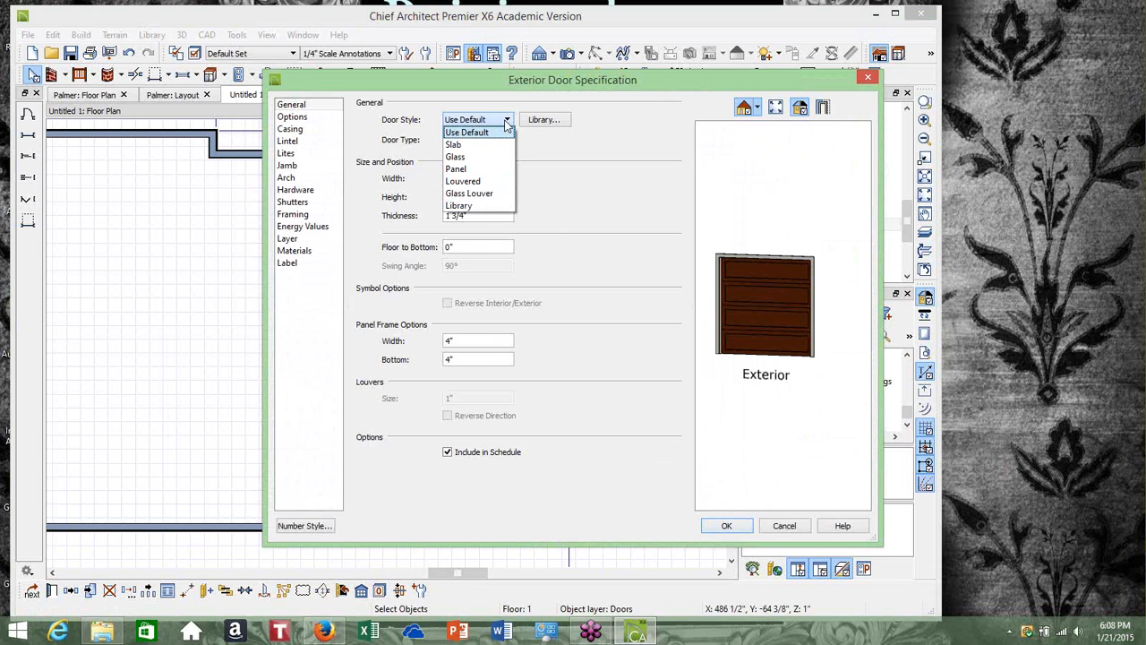
{"action": "left_click", "coordinate": [484, 171]}
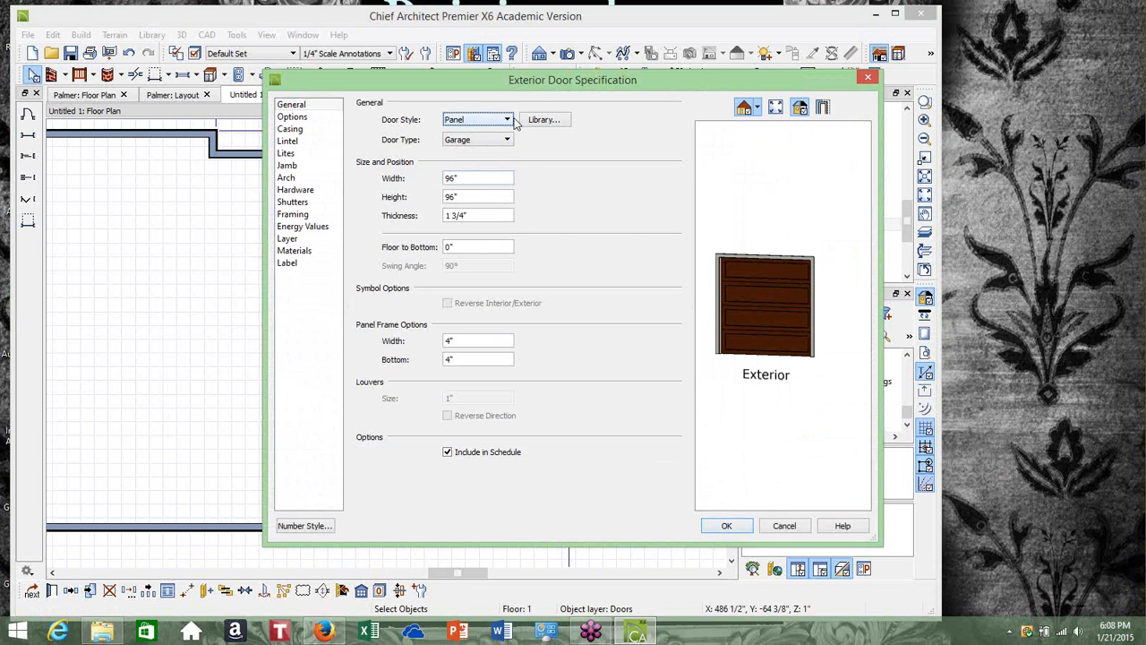
{"action": "left_click", "coordinate": [506, 141]}
{"action": "left_click", "coordinate": [506, 141]}
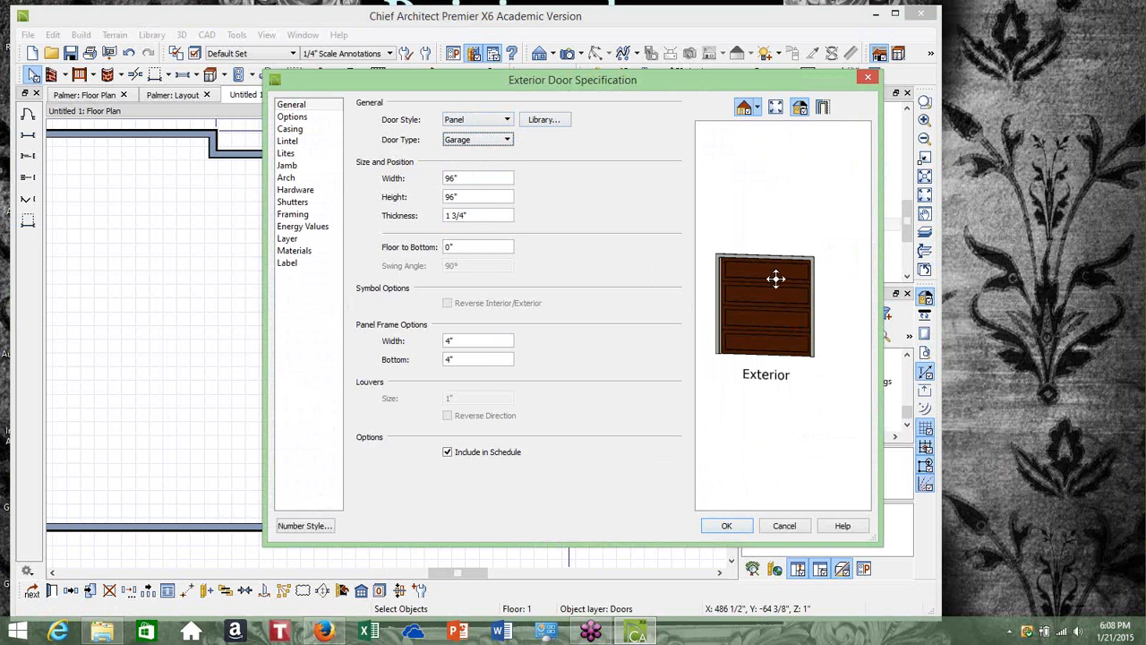
{"action": "left_click", "coordinate": [541, 120]}
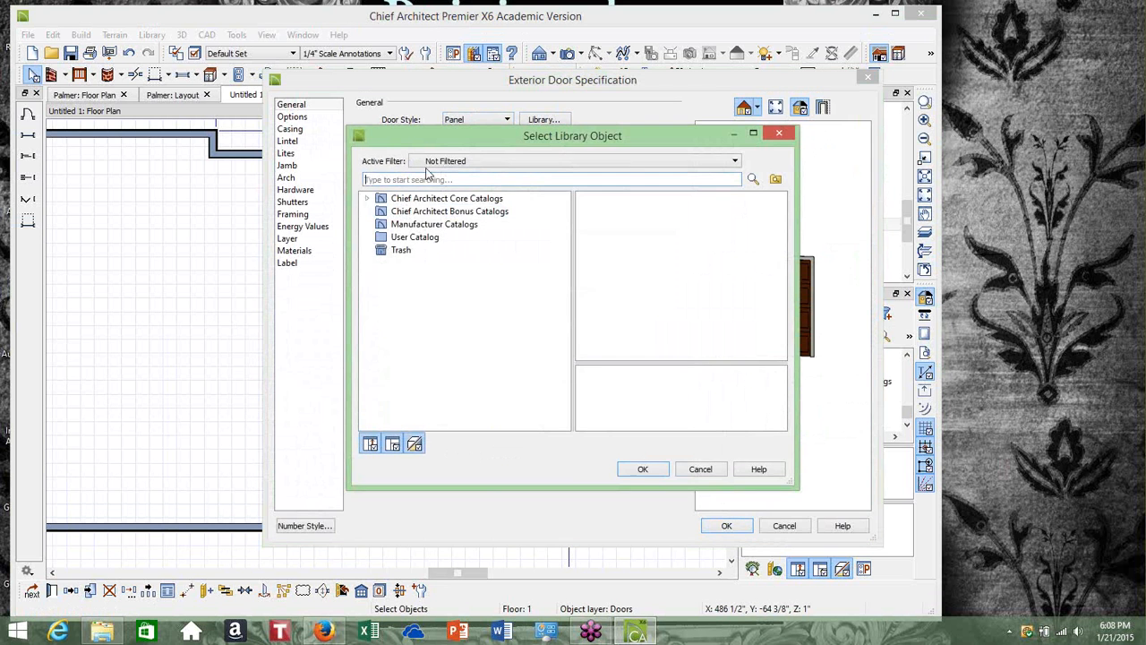
{"action": "left_click", "coordinate": [368, 199]}
{"action": "left_click", "coordinate": [382, 212]}
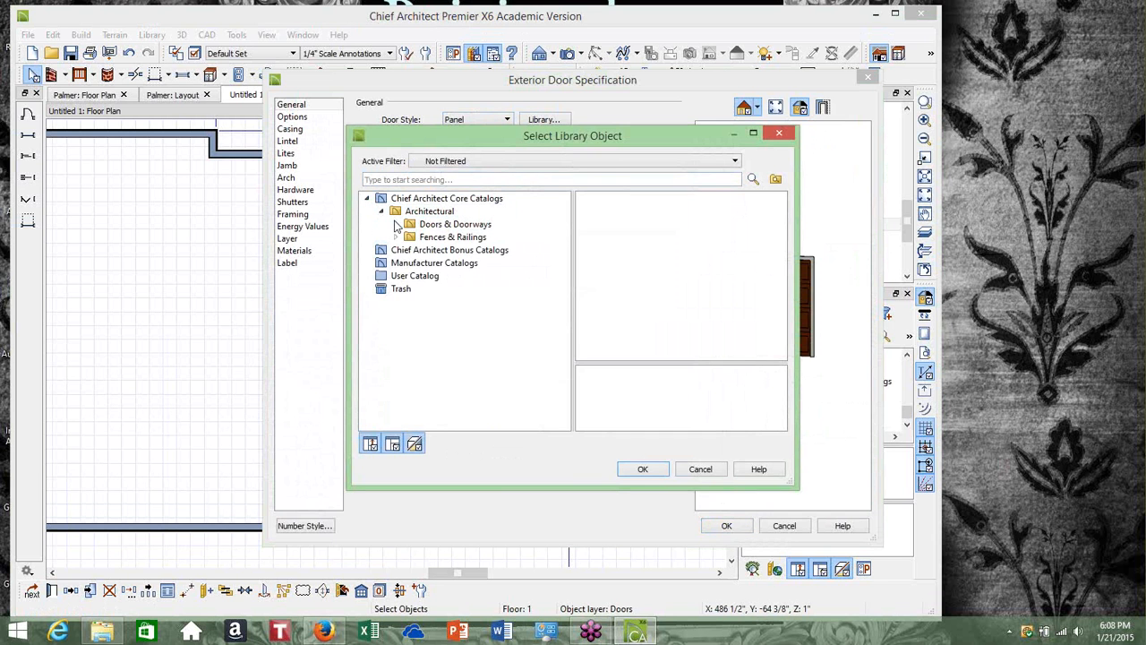
{"action": "left_click", "coordinate": [396, 225]}
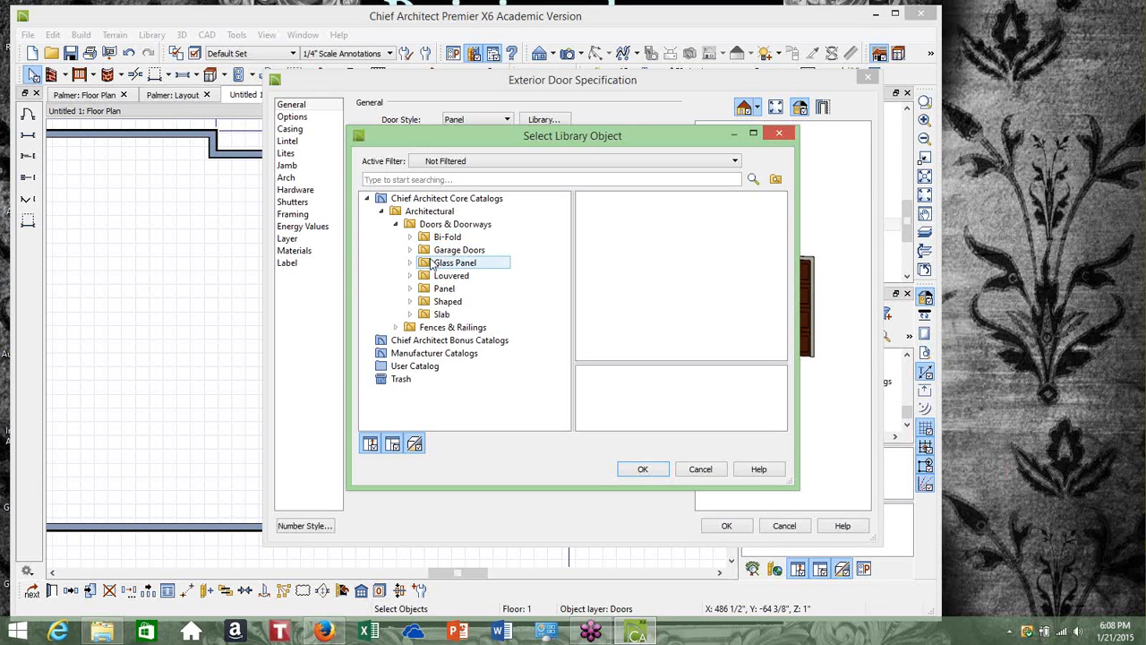
{"action": "left_click", "coordinate": [410, 250]}
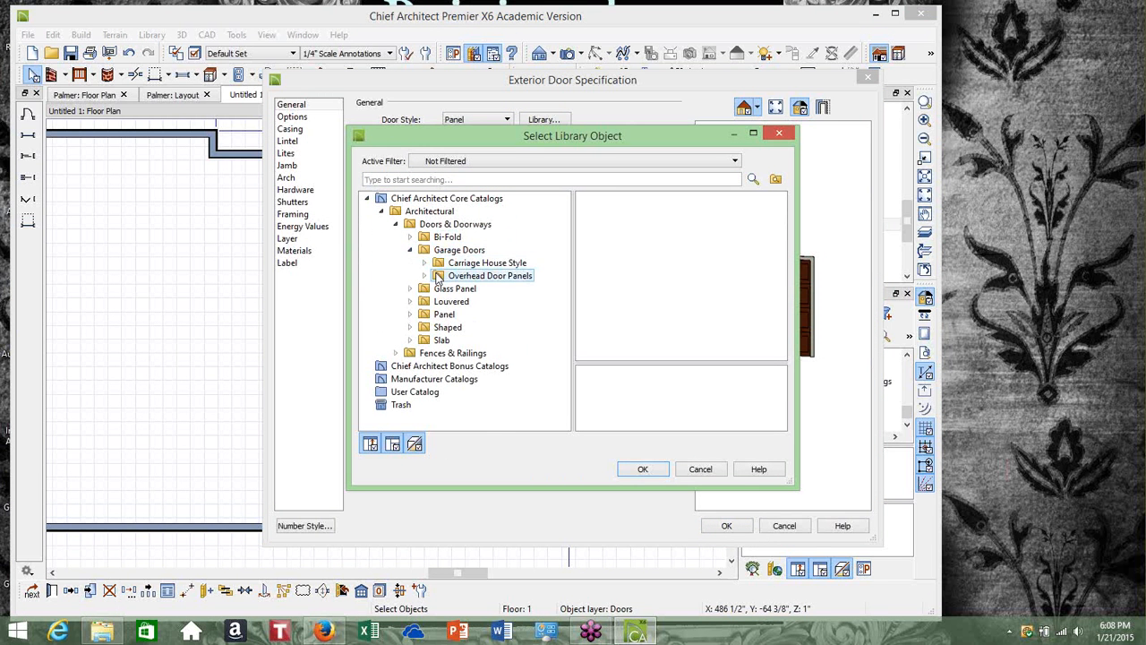
{"action": "left_click", "coordinate": [426, 277]}
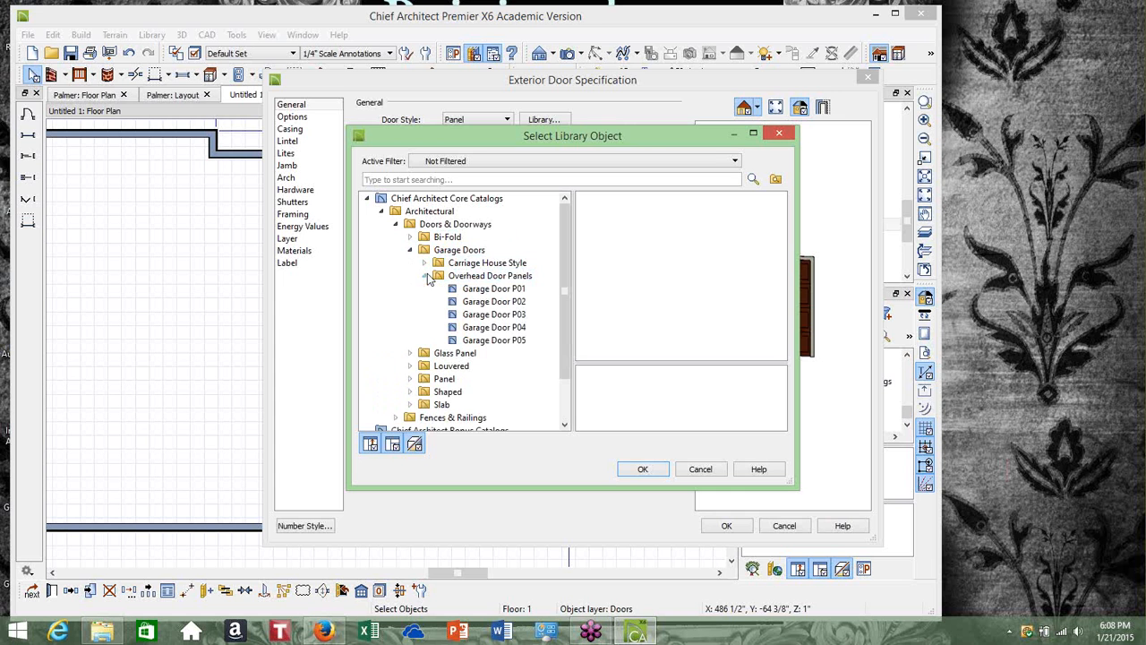
{"action": "left_click", "coordinate": [473, 301]}
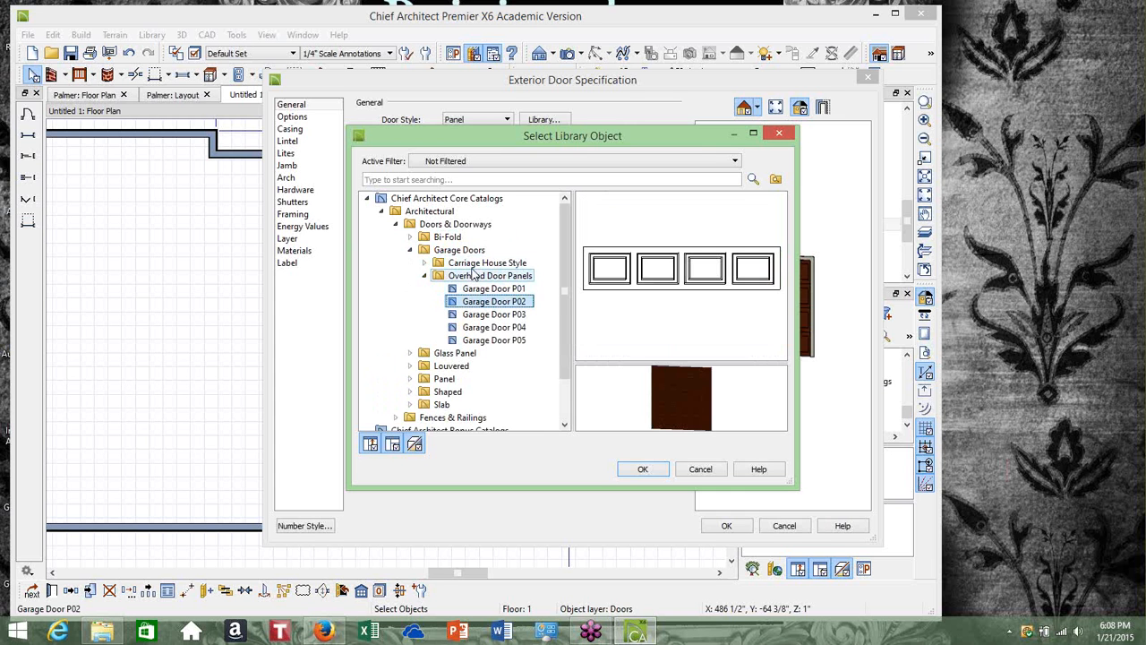
{"action": "left_click", "coordinate": [462, 264]}
{"action": "left_click", "coordinate": [427, 265]}
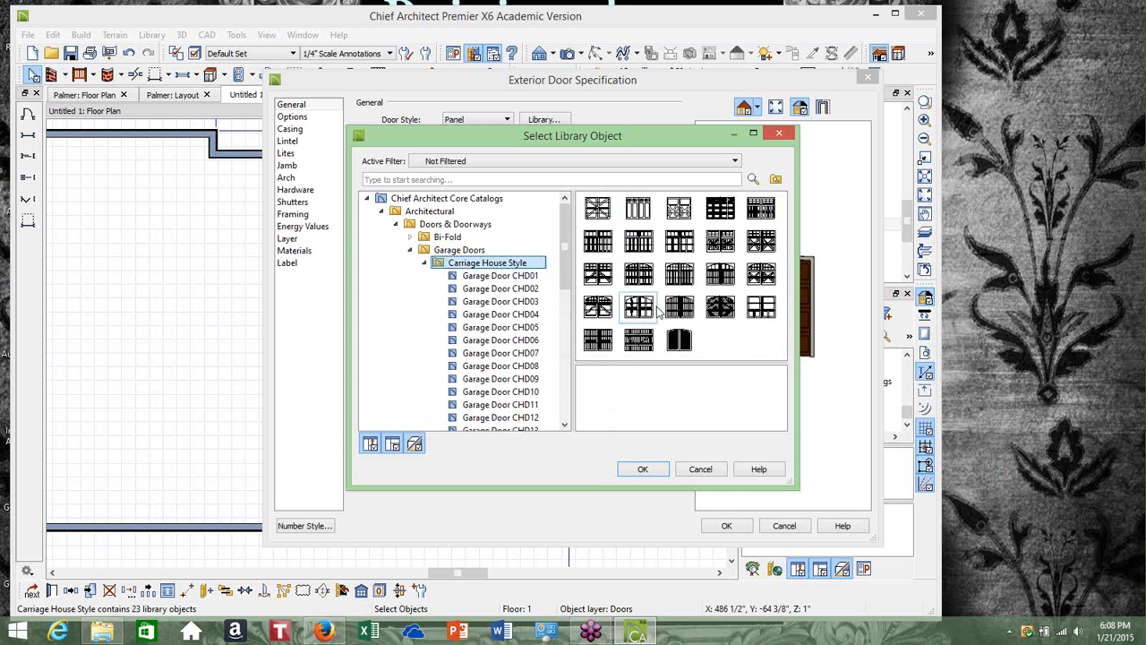
{"action": "left_click", "coordinate": [760, 240]}
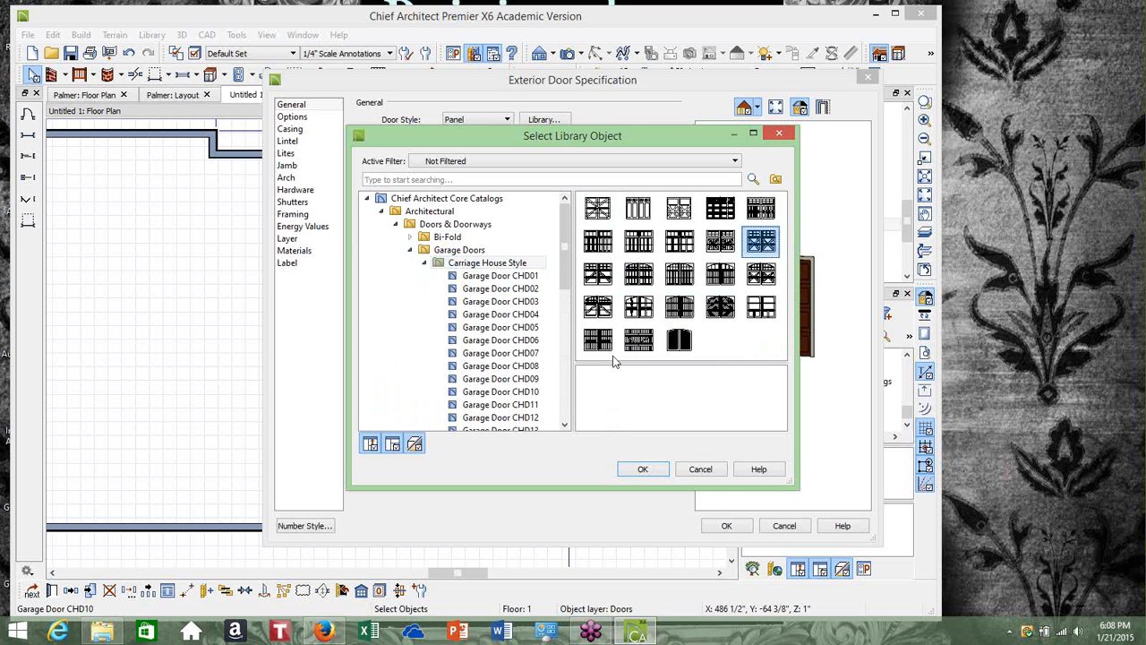
{"action": "left_click", "coordinate": [634, 468]}
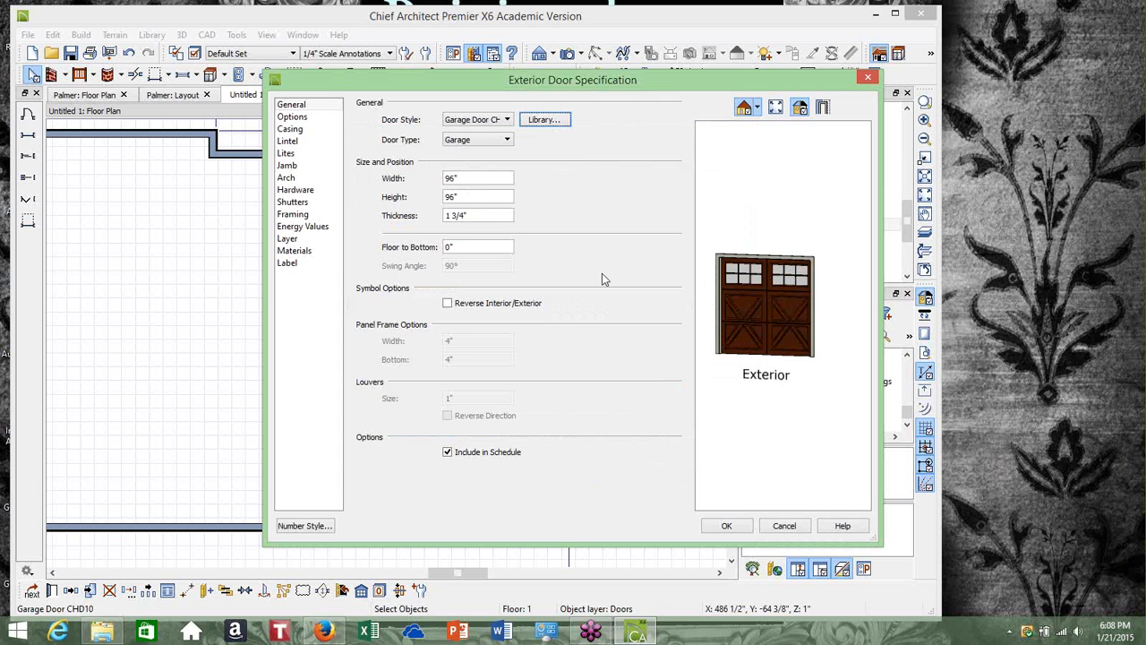
{"action": "left_click", "coordinate": [721, 530]}
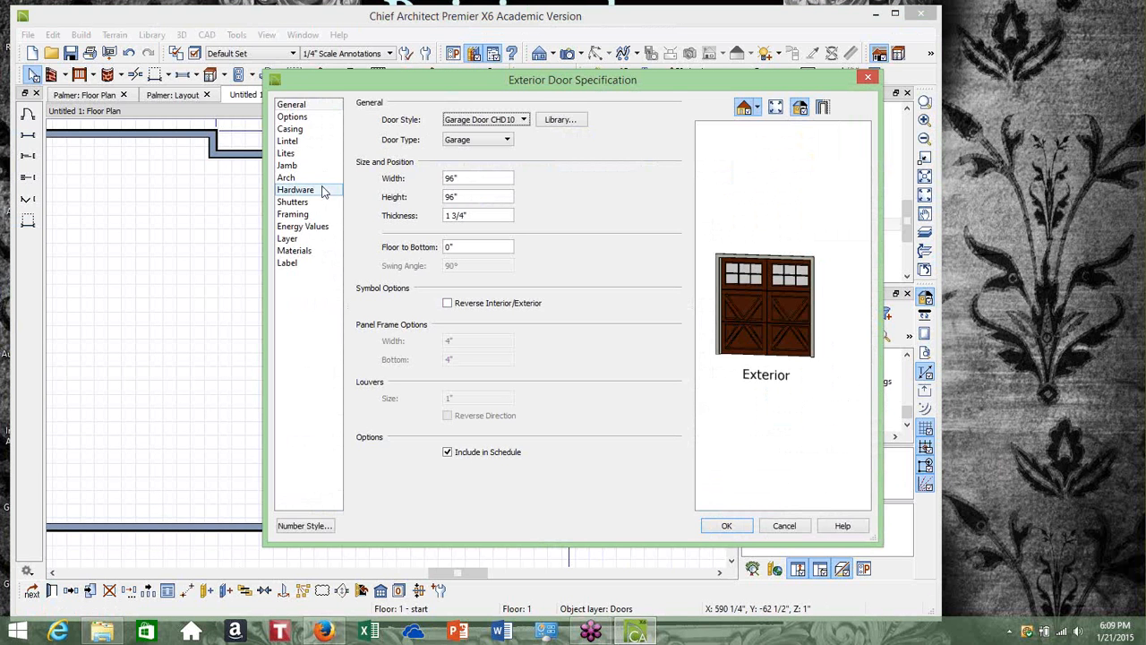
Set the garage door's frame material to Color - Bone from the White/Neutral generic colors and apply the changes
{"action": "left_click", "coordinate": [301, 253]}
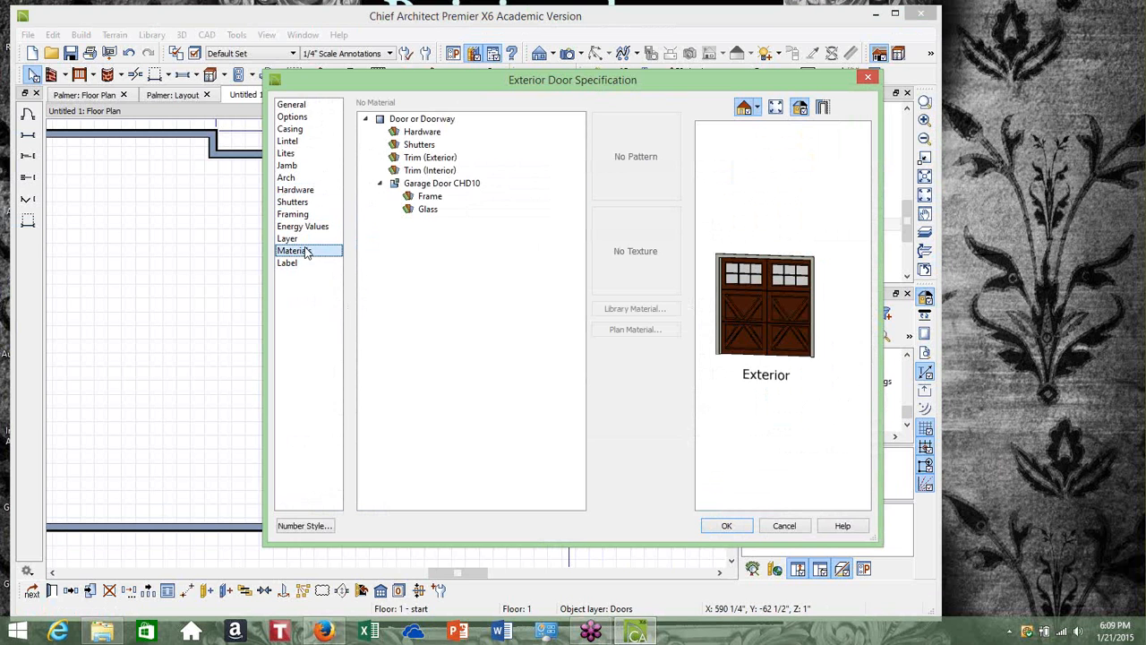
{"action": "left_click", "coordinate": [431, 186]}
{"action": "left_click", "coordinate": [430, 198]}
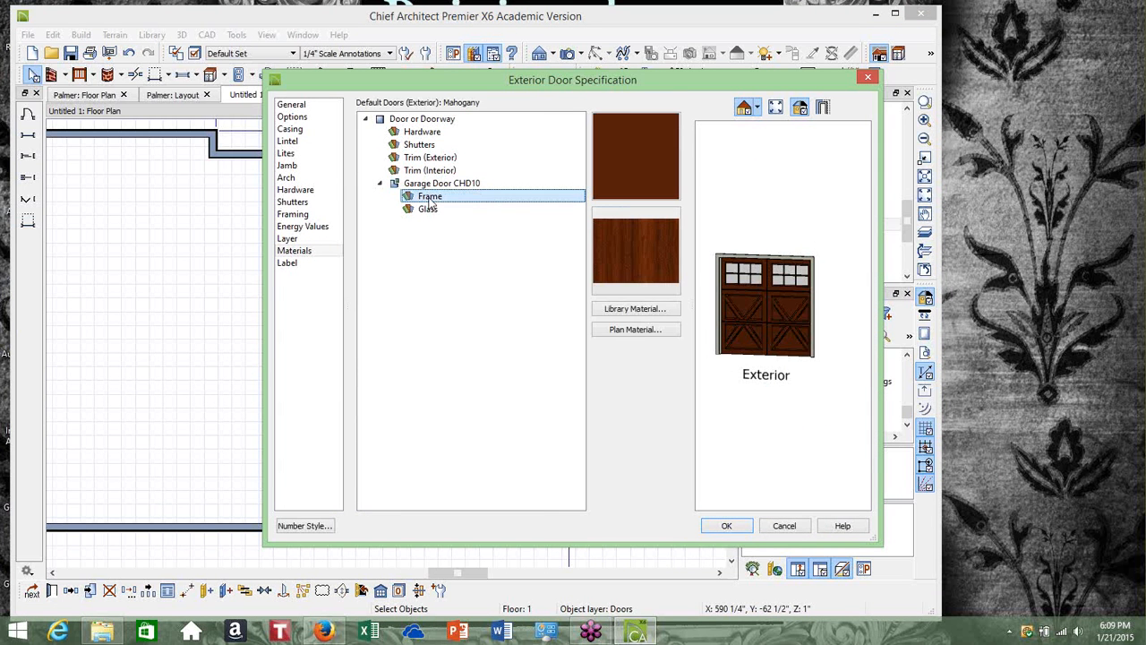
{"action": "left_click", "coordinate": [634, 309]}
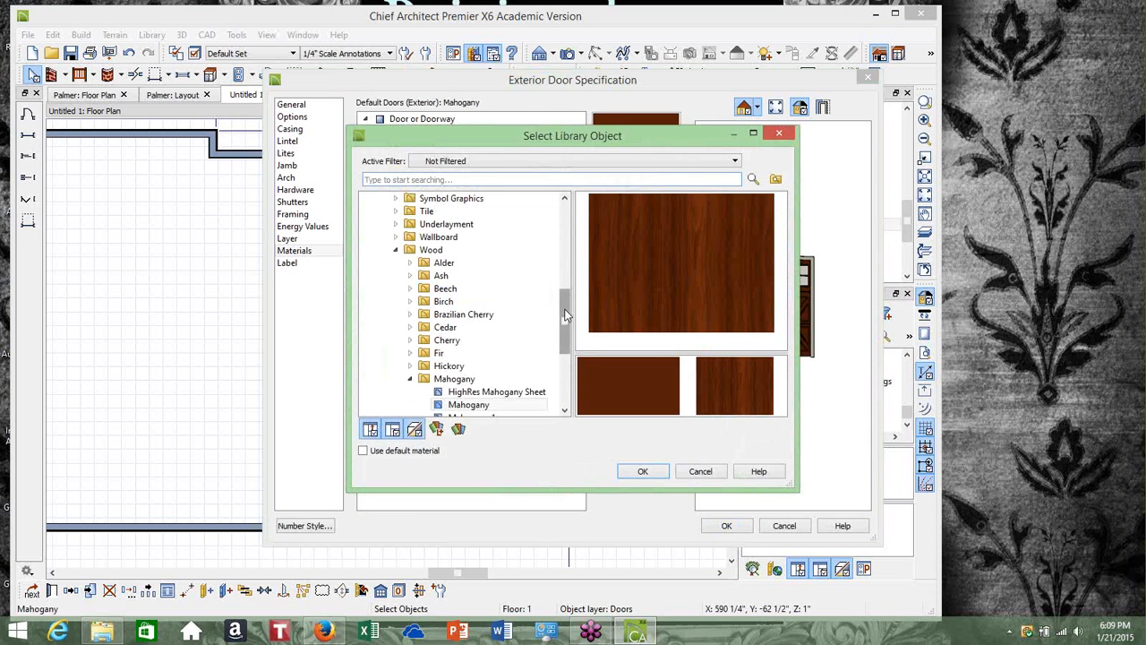
{"action": "left_click_drag", "start_coordinate": [565, 310], "coordinate": [562, 206]}
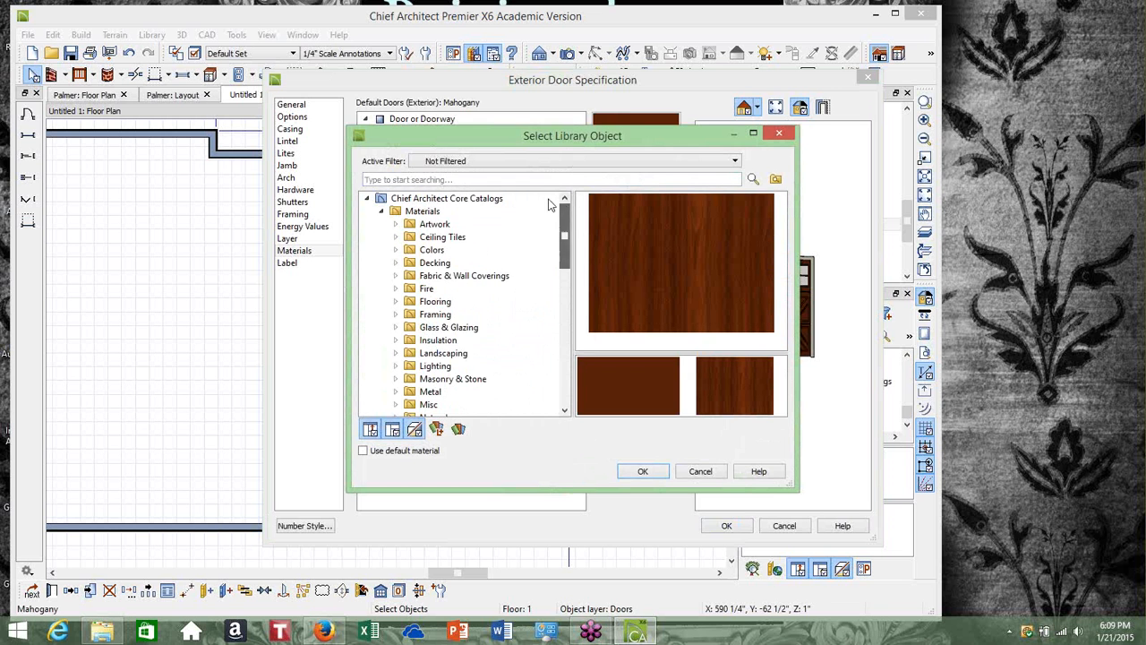
{"action": "left_click", "coordinate": [397, 250]}
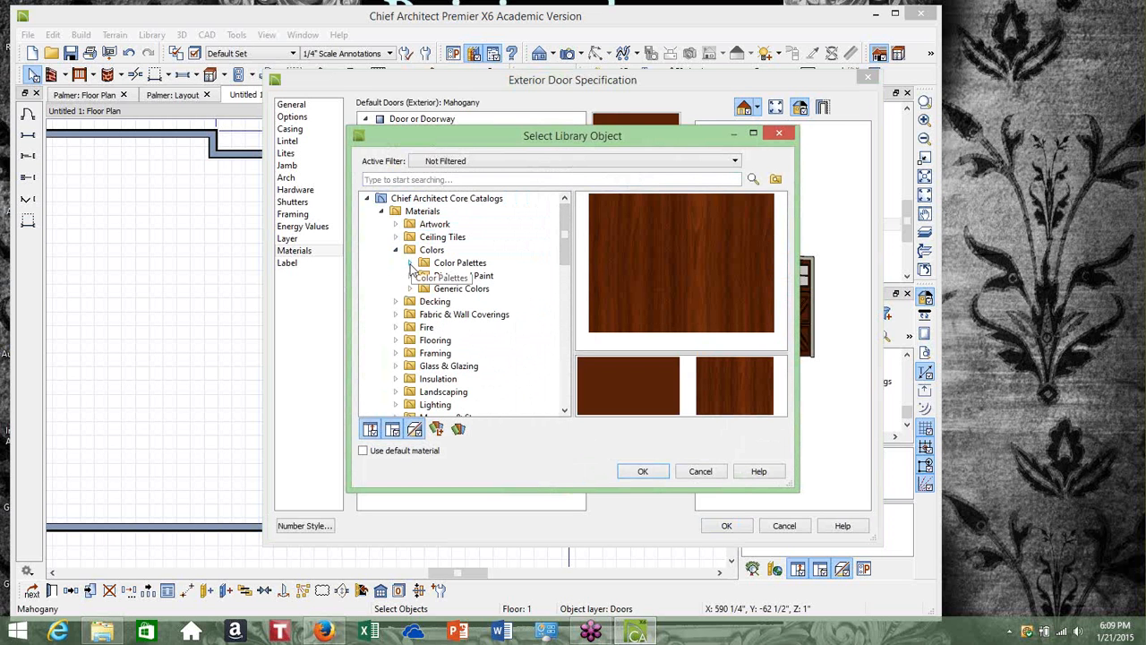
{"action": "left_click", "coordinate": [410, 263]}
{"action": "mouse_move", "coordinate": [564, 233]}
{"action": "left_mouse_down"}
{"action": "mouse_move", "coordinate": [557, 286]}
{"action": "mouse_move", "coordinate": [561, 244]}
{"action": "left_mouse_up"}
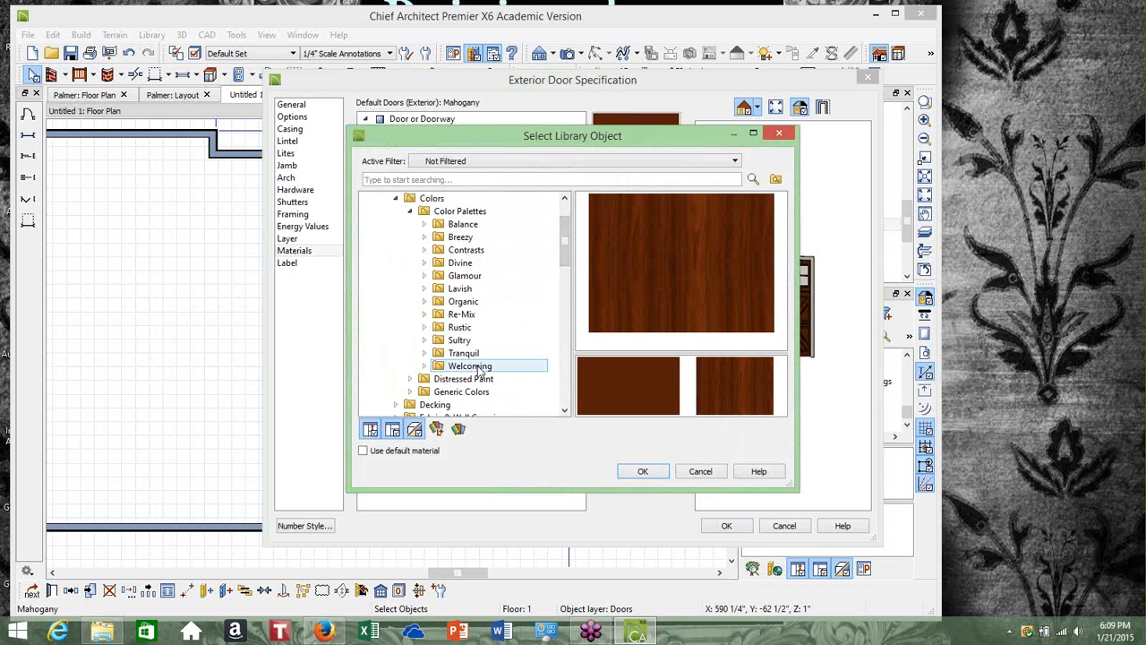
{"action": "left_click", "coordinate": [397, 199]}
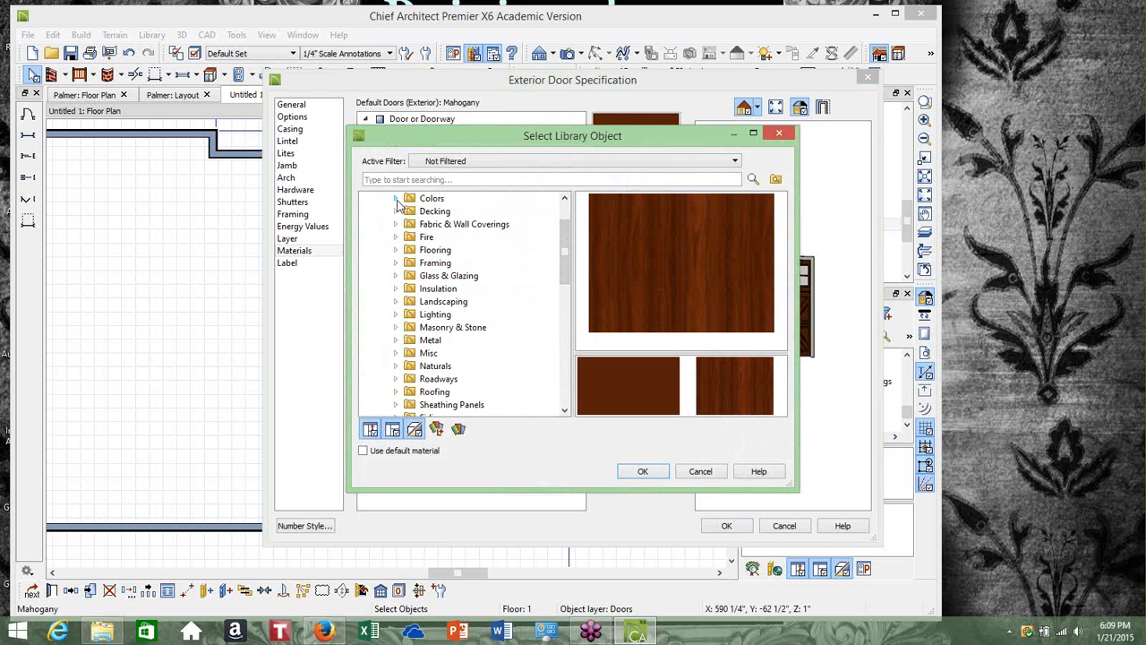
{"action": "left_click", "coordinate": [397, 198]}
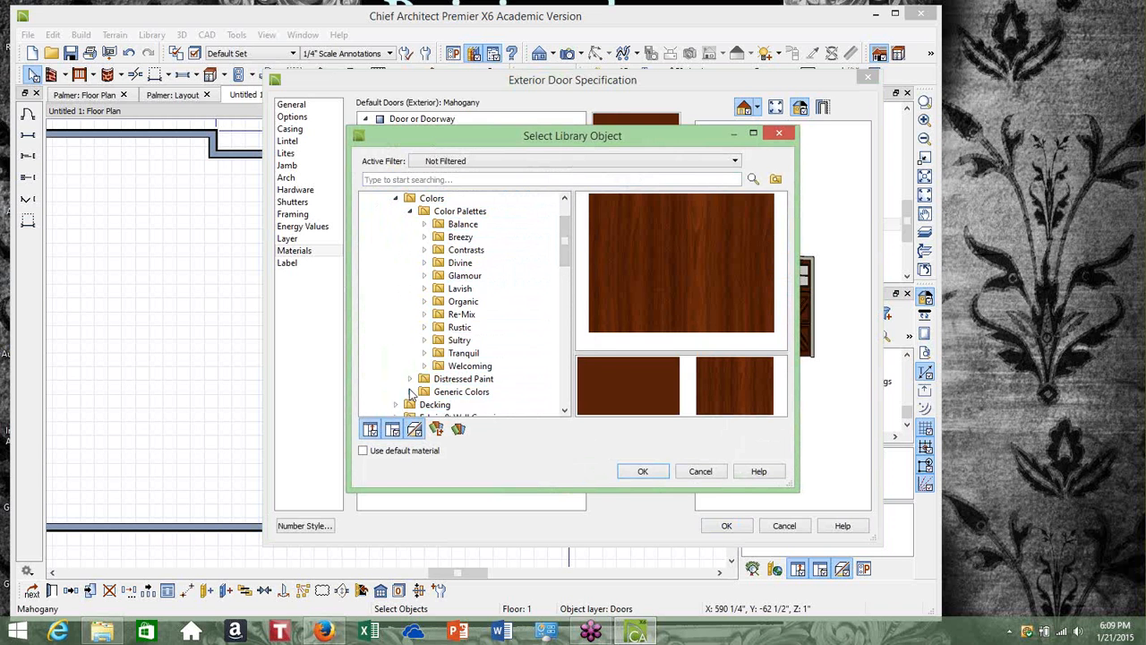
{"action": "left_click", "coordinate": [410, 392]}
{"action": "scroll", "coordinate": [464, 313], "scroll_direction": "down", "scroll_amount": 2}
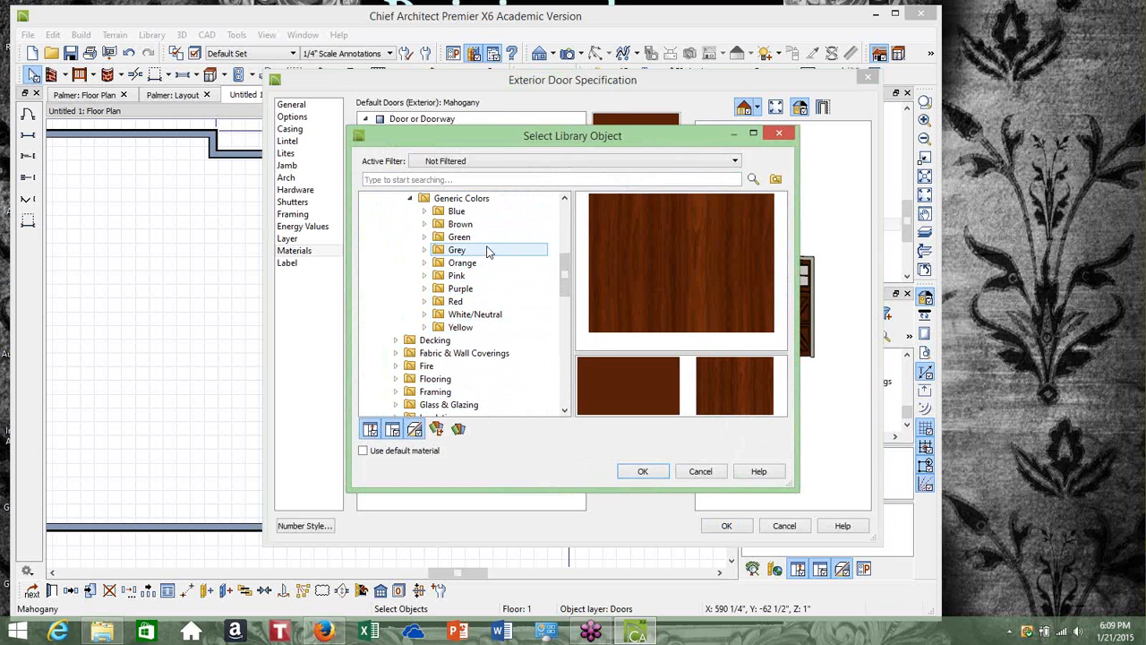
{"action": "left_click", "coordinate": [481, 319]}
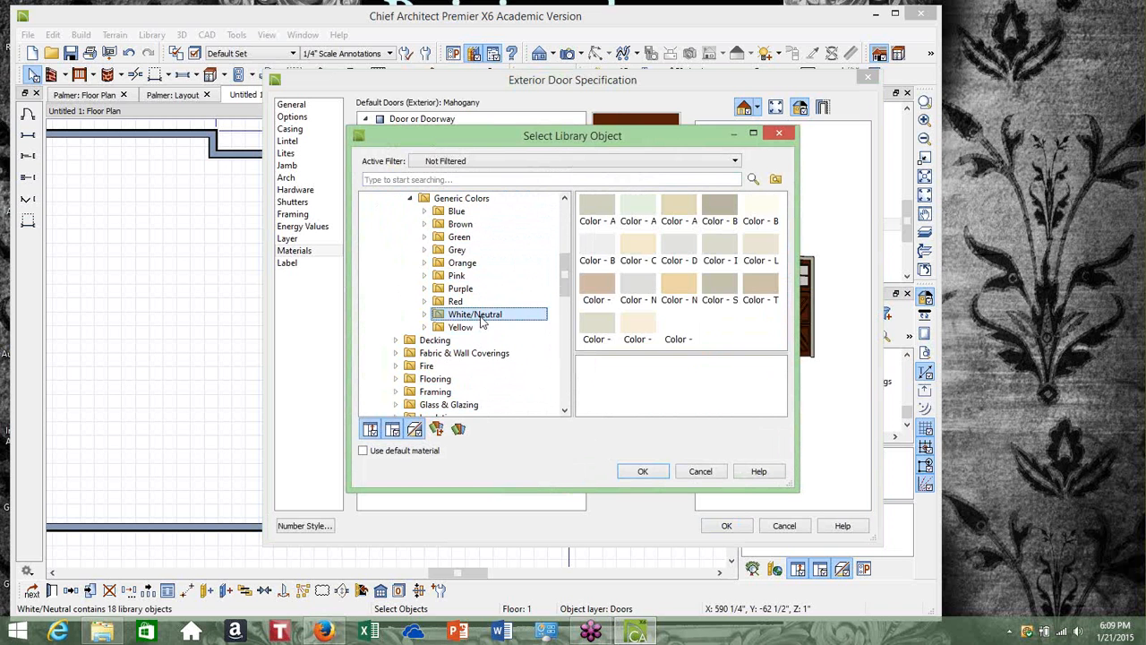
{"action": "left_click", "coordinate": [761, 215]}
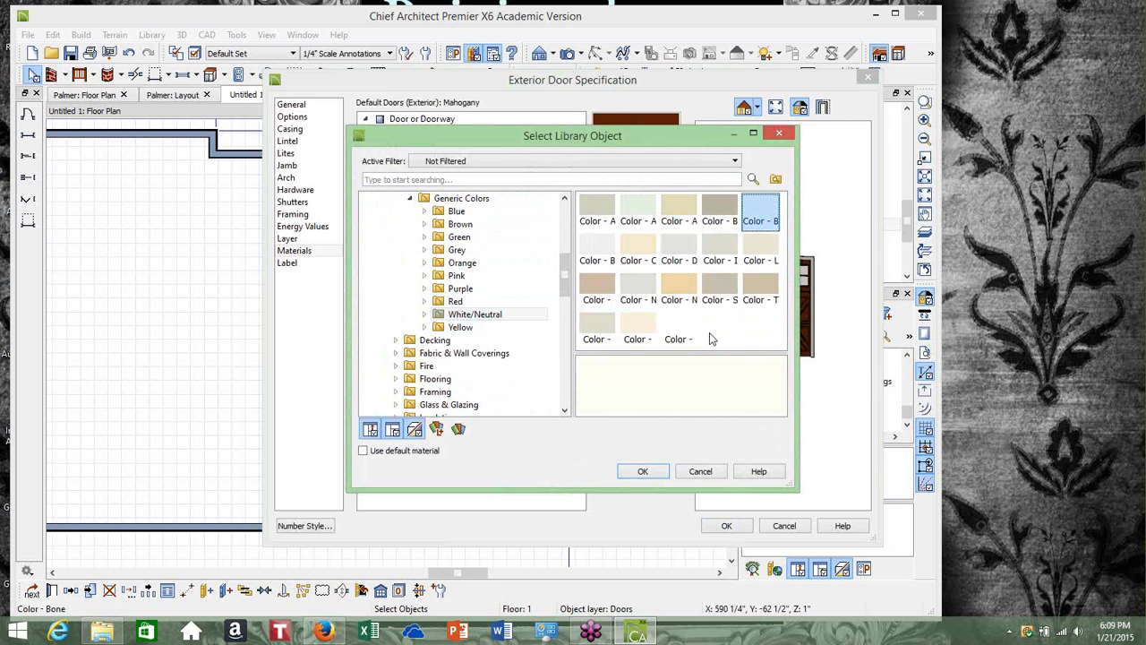
{"action": "left_click", "coordinate": [639, 472]}
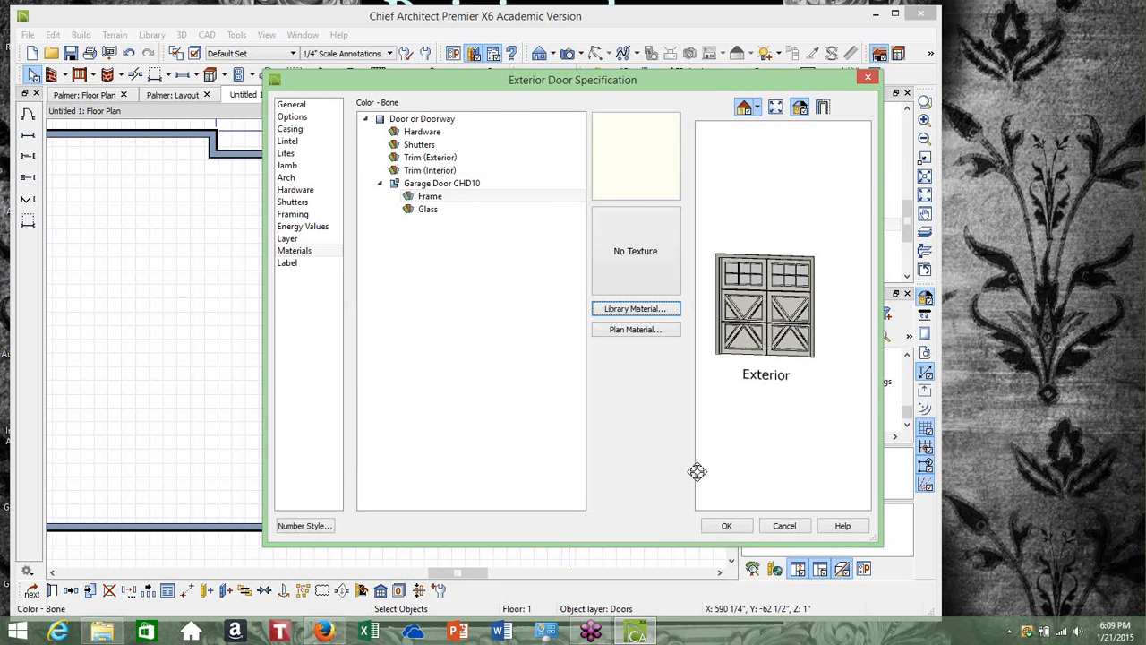
{"action": "left_click", "coordinate": [718, 532]}
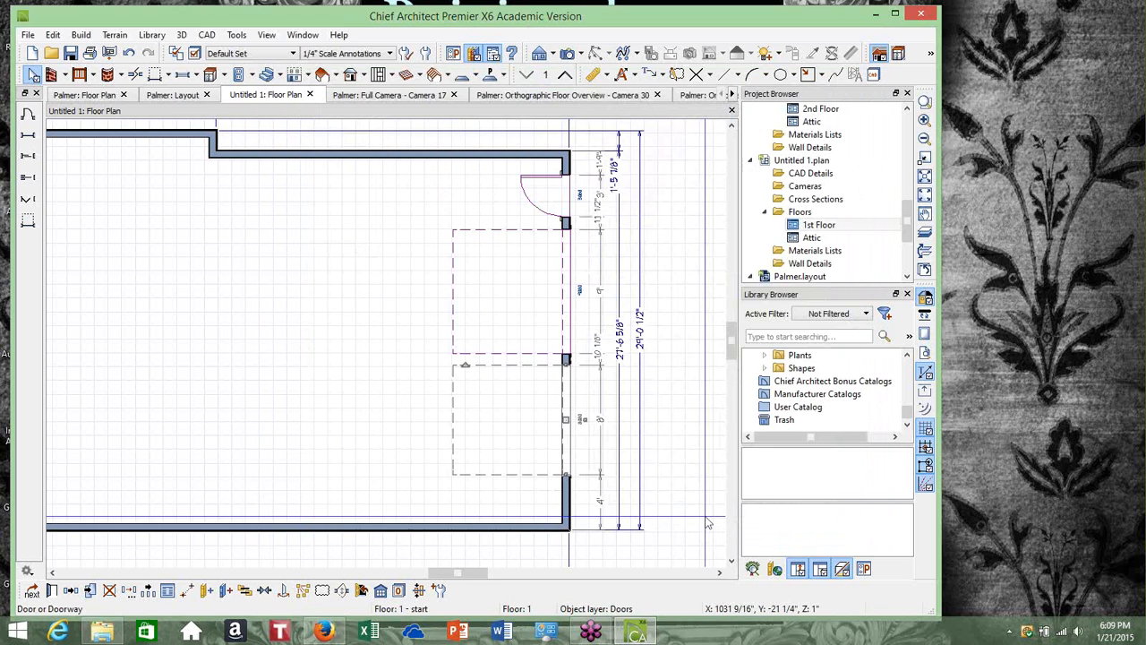
Delete the upper garage door from the right wall
{"action": "scroll", "coordinate": [586, 386], "scroll_direction": "down", "scroll_amount": 2}
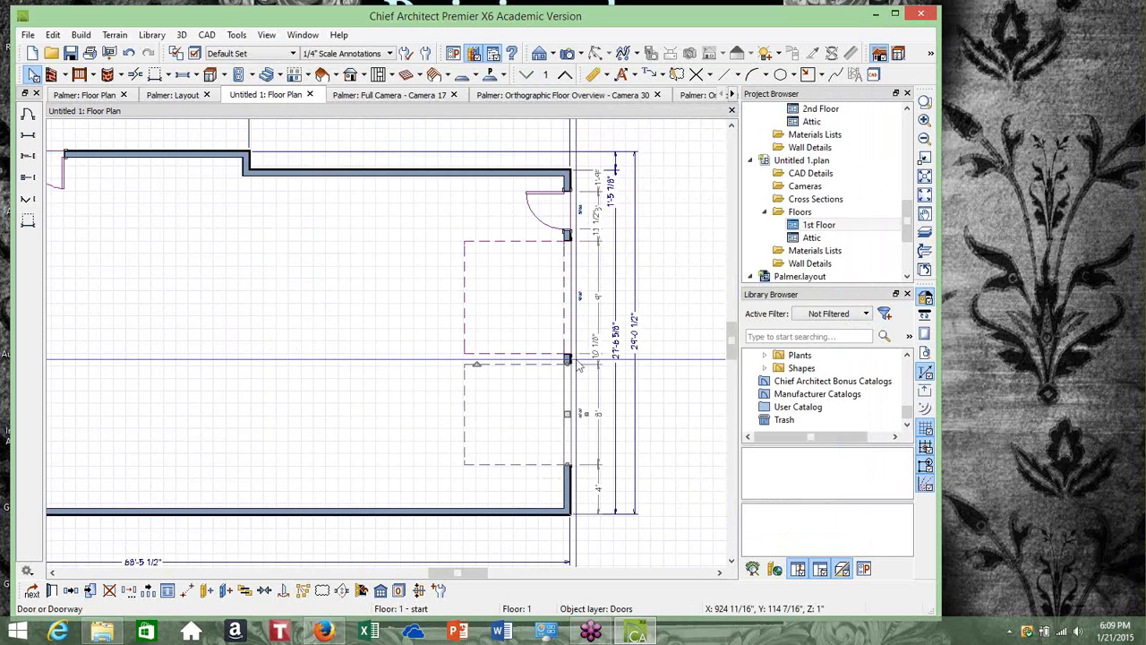
{"action": "right_click", "coordinate": [571, 289]}
{"action": "left_click", "coordinate": [604, 374]}
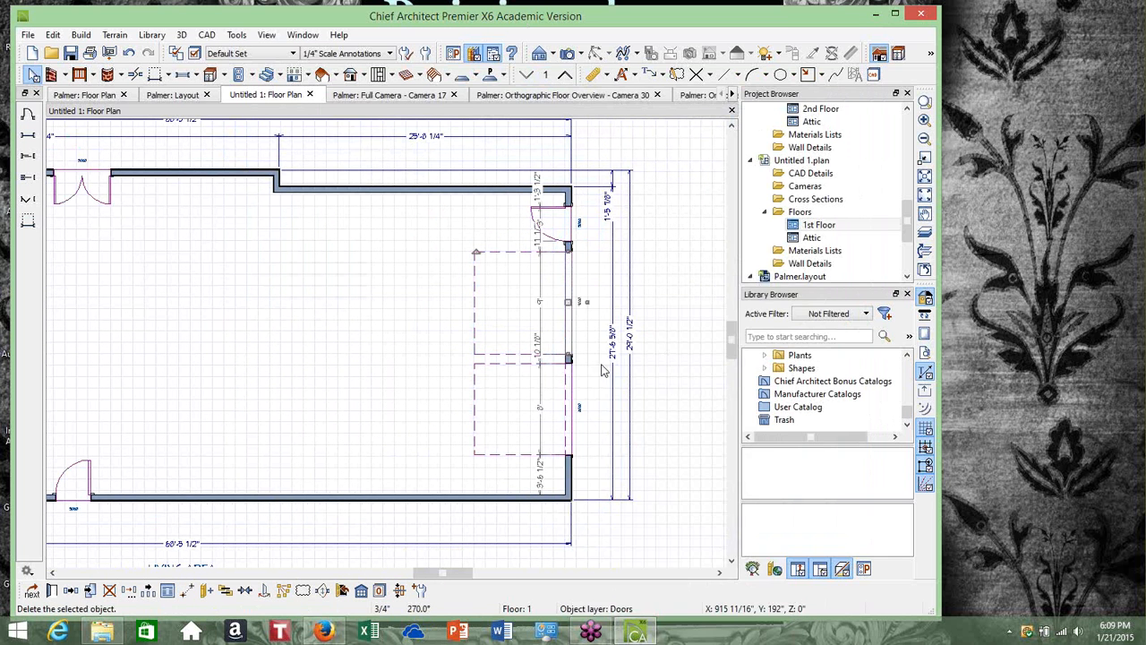
Copy the restyled lower garage door and paste the copy into the upper garage door position on the right wall
{"action": "left_click", "coordinate": [571, 394]}
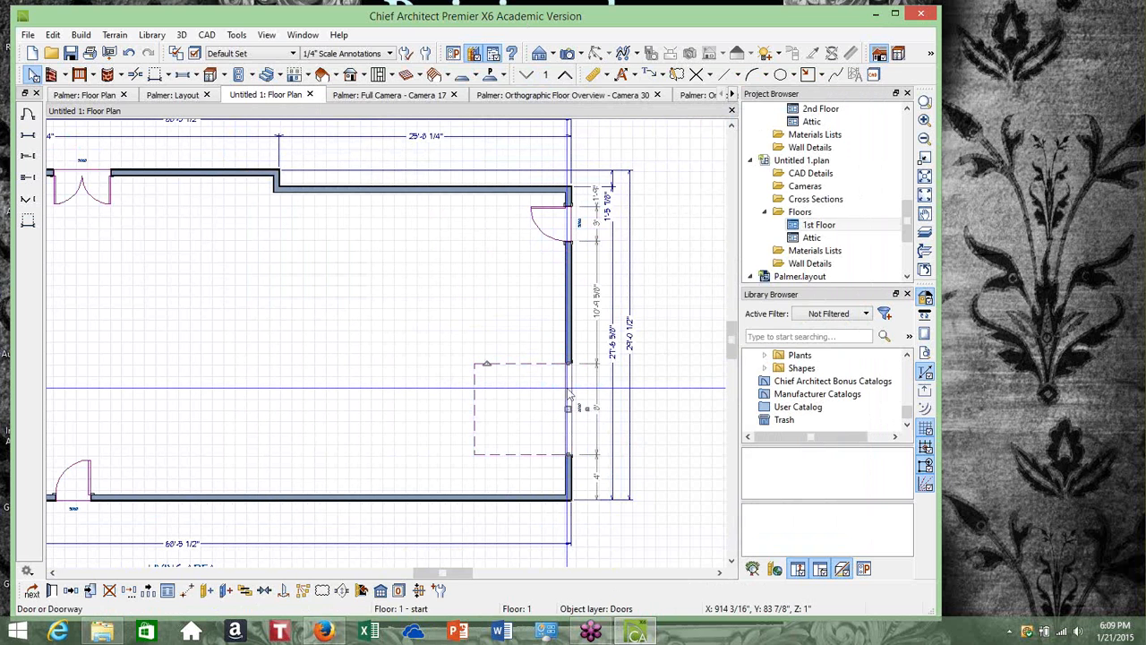
{"action": "right_click", "coordinate": [568, 394]}
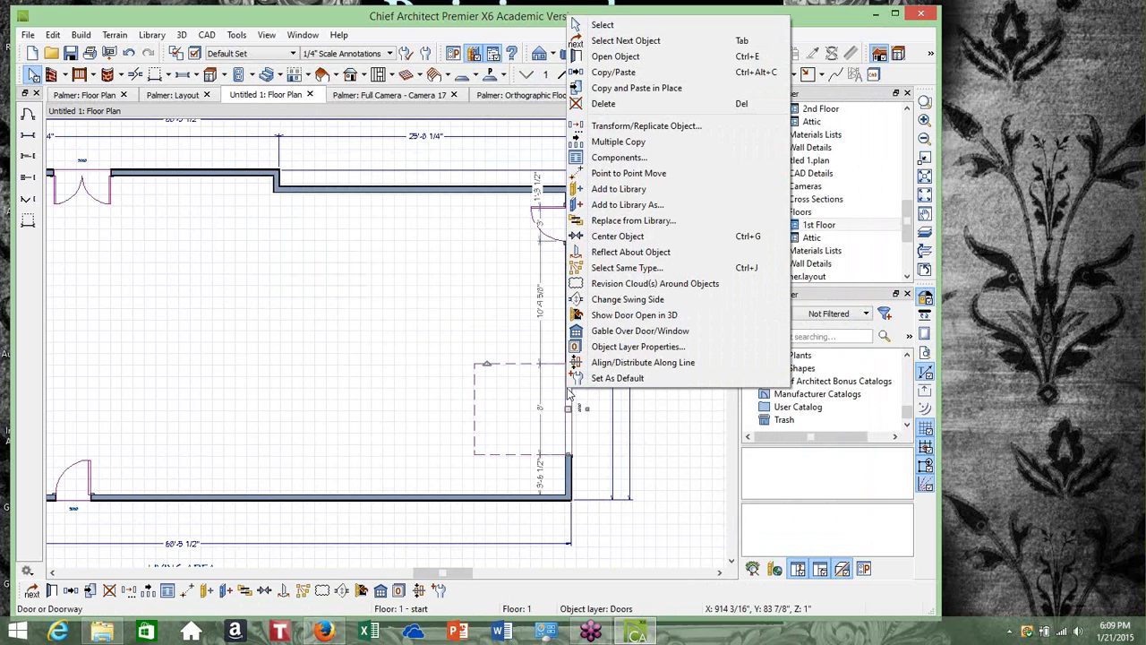
{"action": "left_click", "coordinate": [613, 72]}
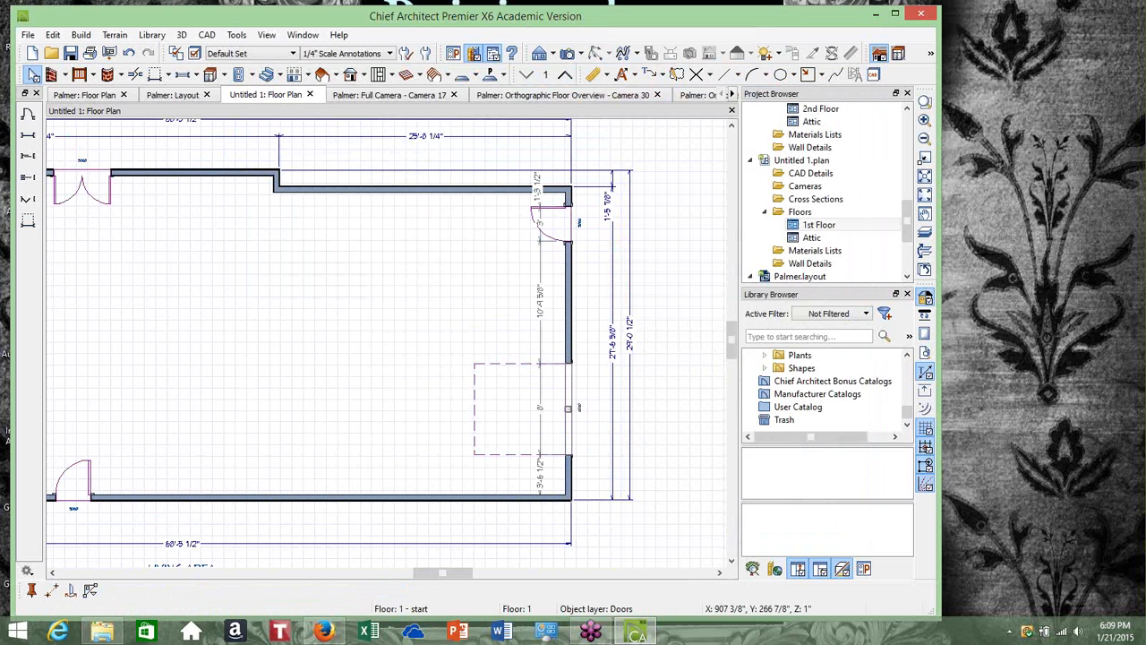
{"action": "left_click", "coordinate": [568, 295]}
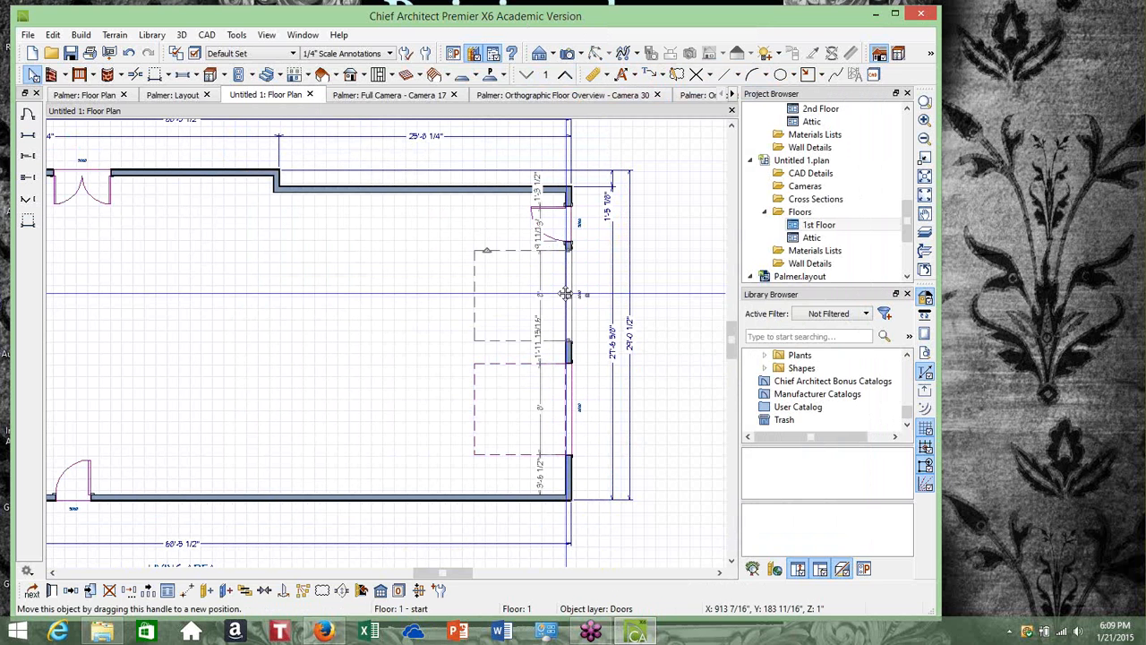
{"action": "left_click", "coordinate": [33, 75]}
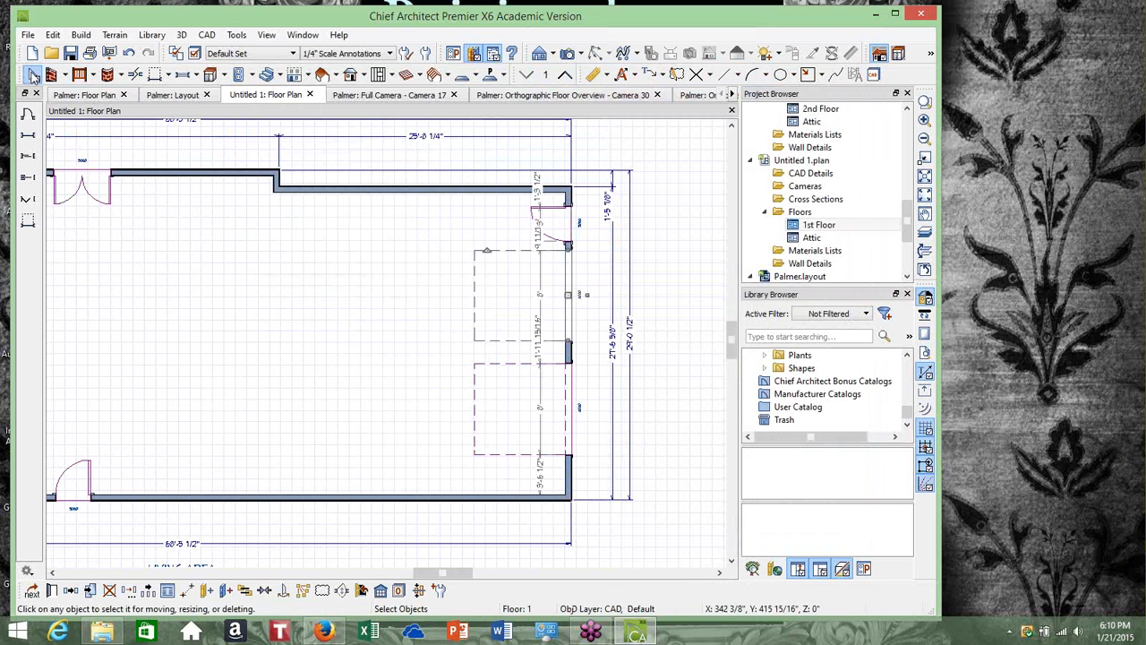
Open a Perspective Full Overview of the house and orbit to view the garage doors
{"action": "scroll", "coordinate": [408, 300], "scroll_direction": "down", "scroll_amount": 3}
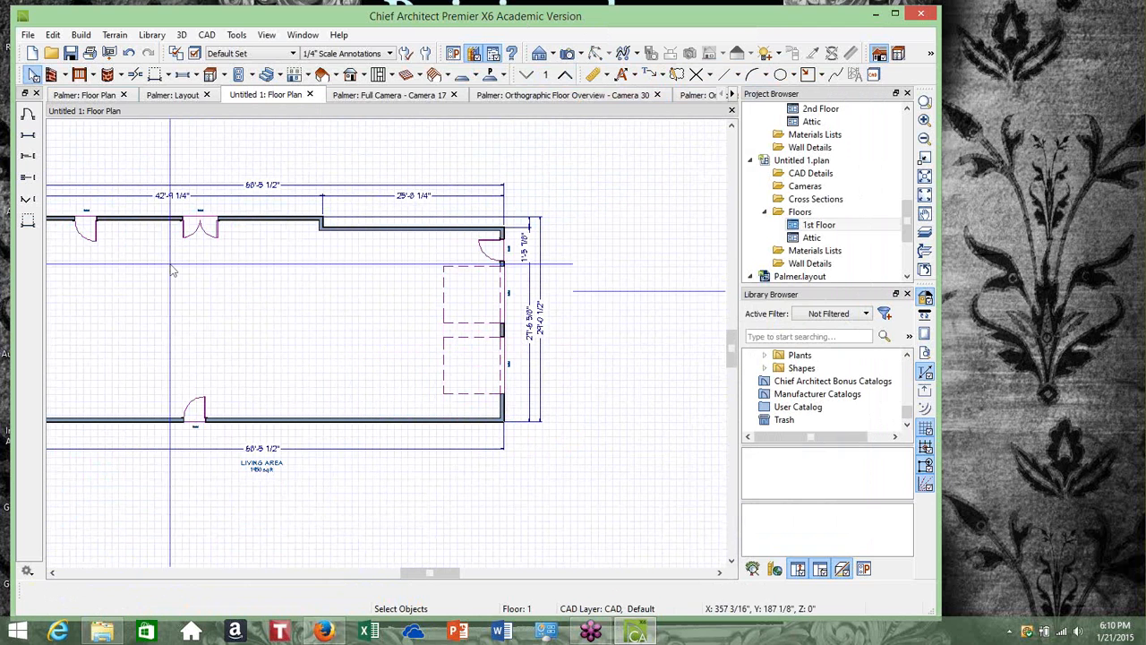
{"action": "left_click", "coordinate": [582, 54]}
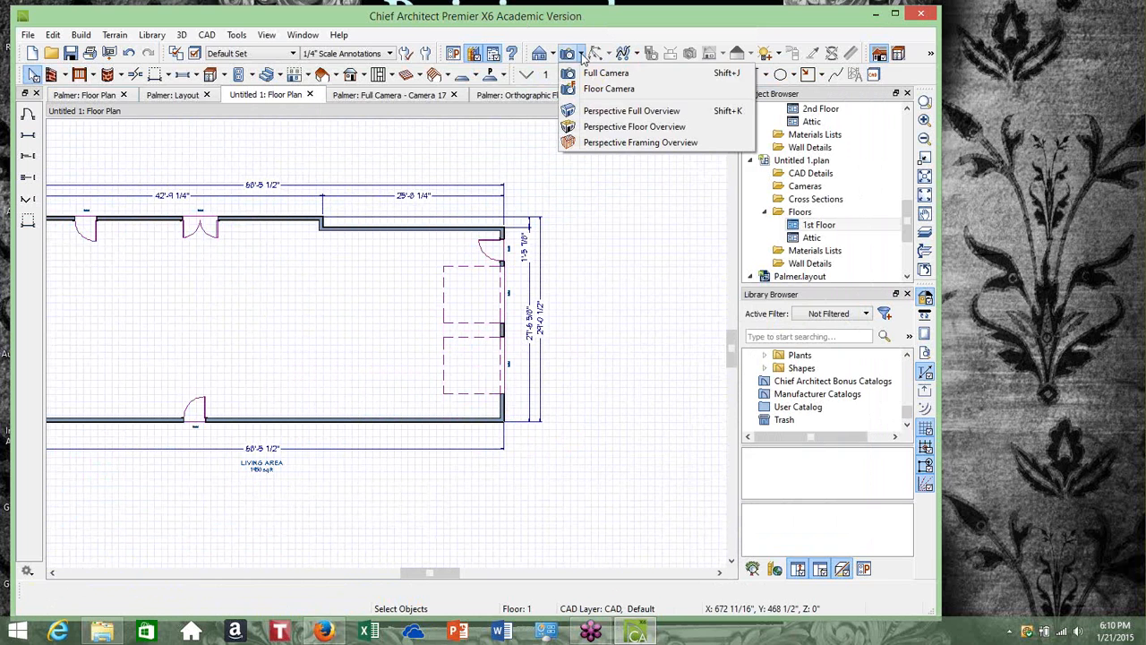
{"action": "left_click", "coordinate": [600, 118]}
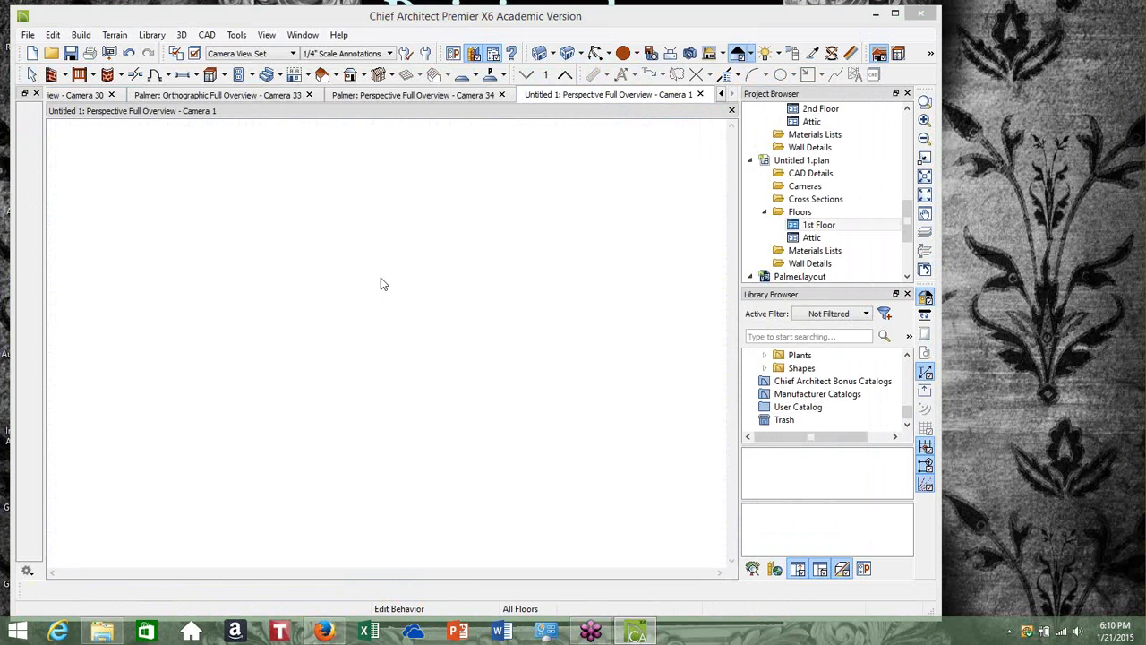
{"action": "left_click_drag", "start_coordinate": [388, 368], "coordinate": [345, 399]}
{"action": "scroll", "coordinate": [345, 399], "scroll_direction": "up", "scroll_amount": 10}
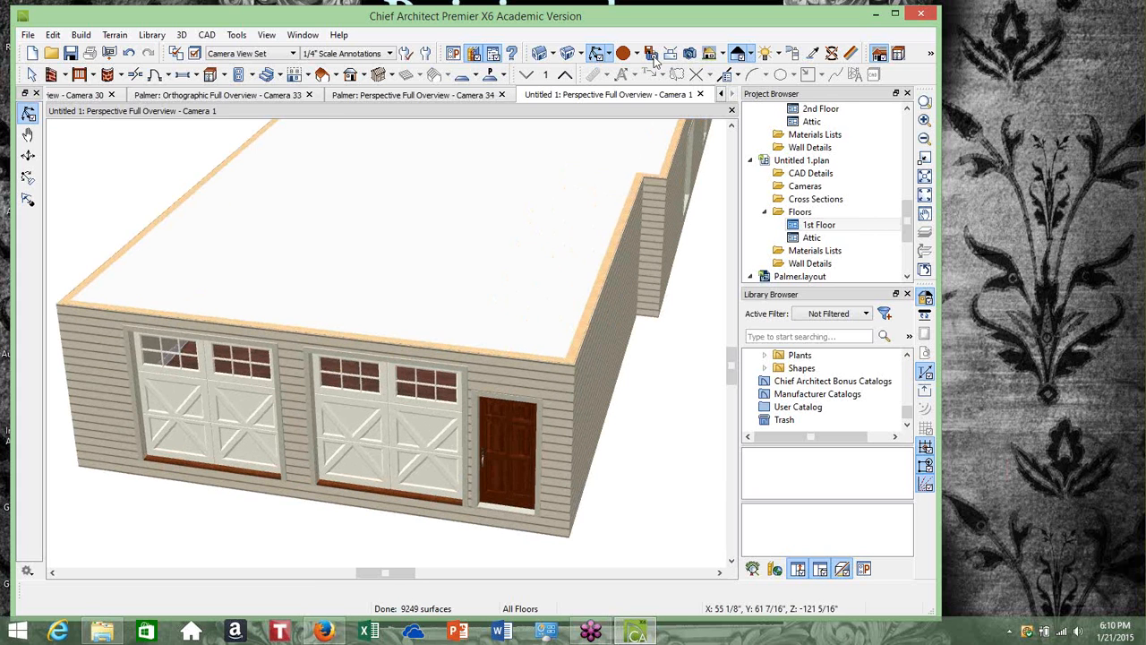
Paint the entry door and the garage doors' bottom trim with Color - Bone using the Material Painter
{"action": "left_click", "coordinate": [817, 55]}
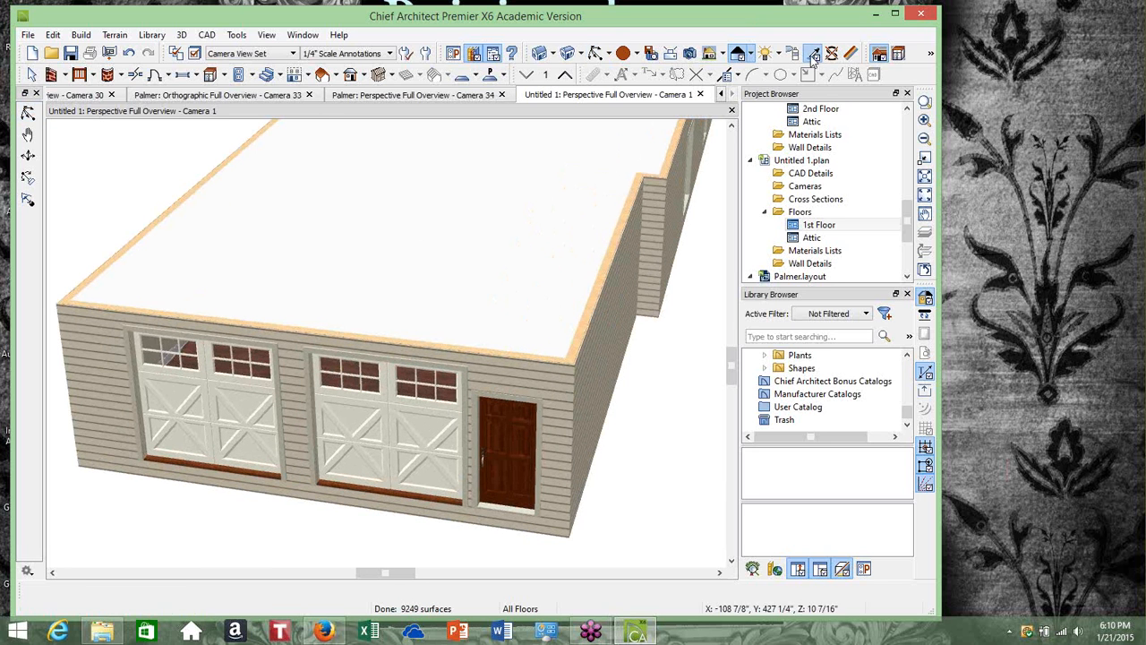
{"action": "left_click", "coordinate": [432, 406]}
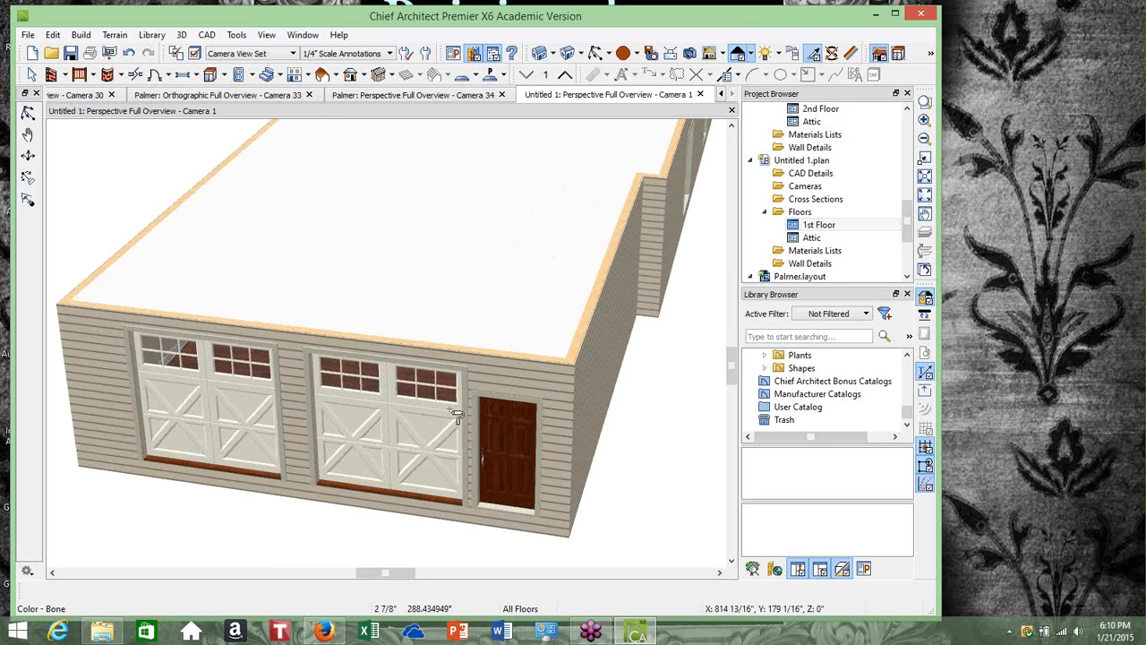
{"action": "left_click", "coordinate": [507, 424]}
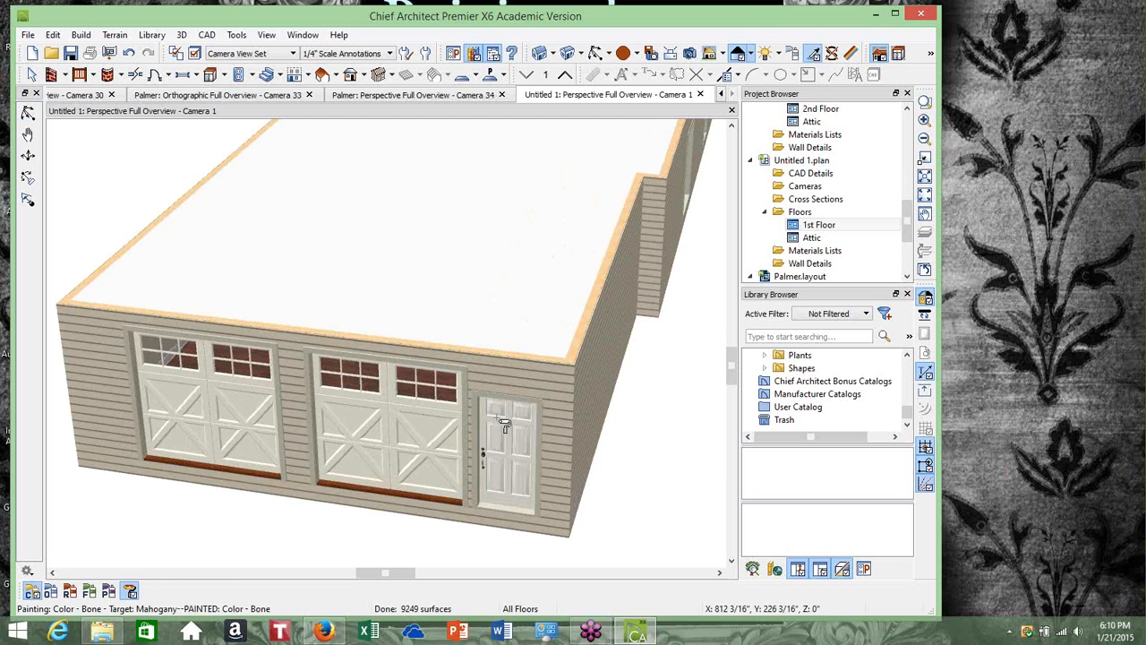
{"action": "left_click", "coordinate": [375, 497]}
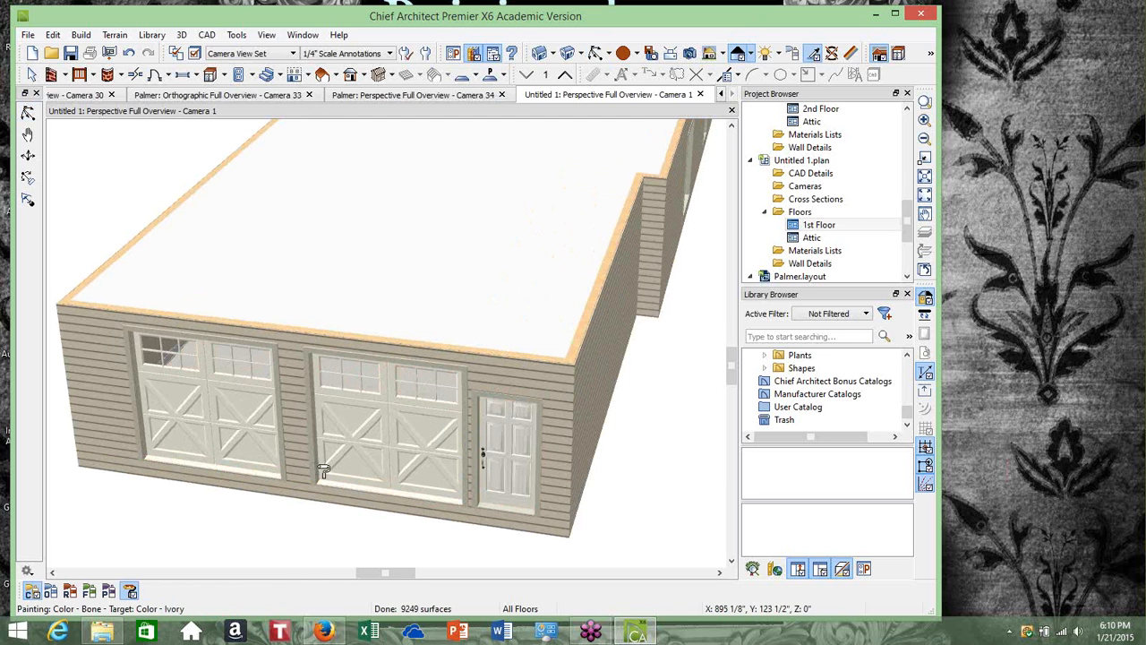
{"action": "scroll", "coordinate": [348, 409], "scroll_direction": "down", "scroll_amount": 3}
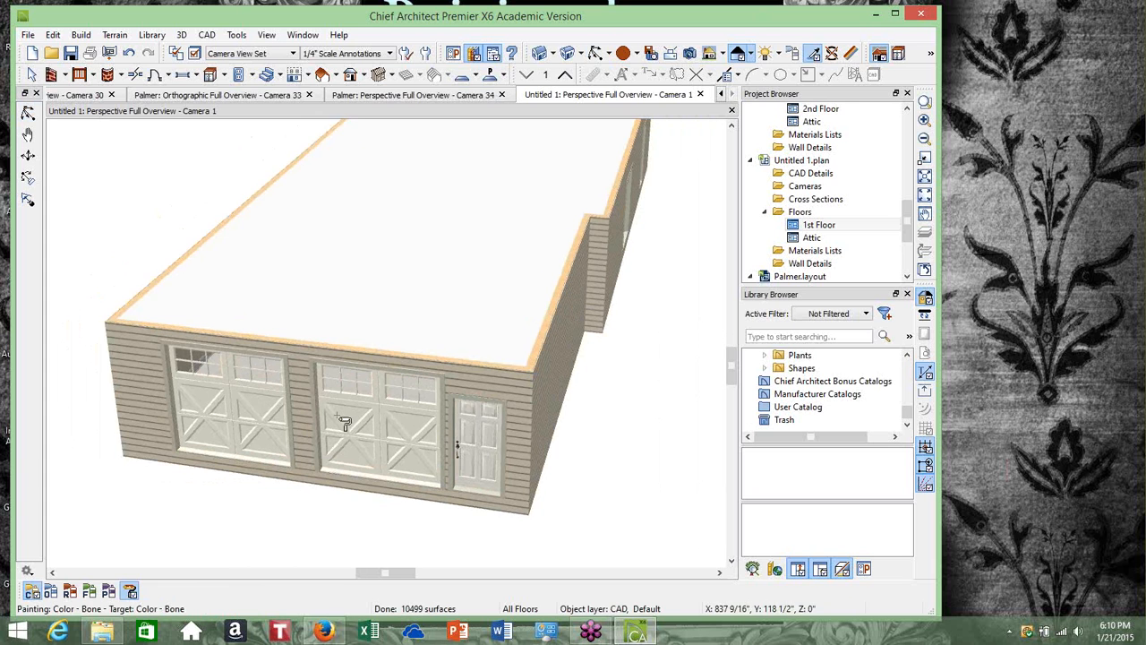
{"action": "left_click", "coordinate": [31, 74]}
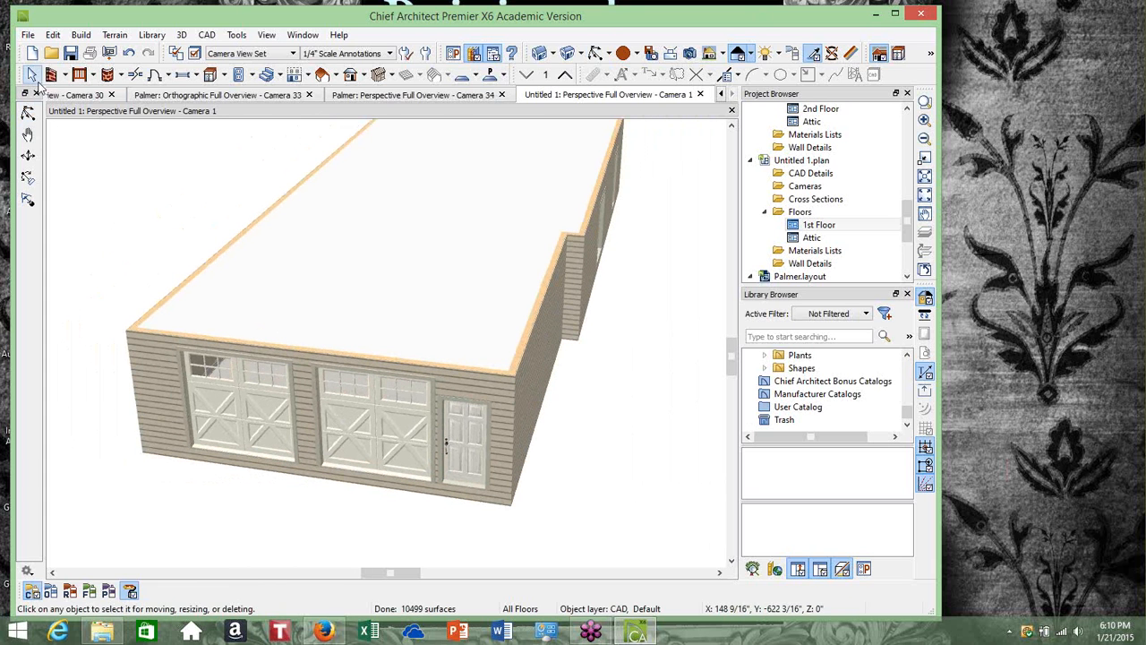
Orbit to the opposite side and try to paint the narrow door with the Material Painter
{"action": "left_click", "coordinate": [596, 53]}
{"action": "left_click_drag", "start_coordinate": [473, 412], "coordinate": [457, 311]}
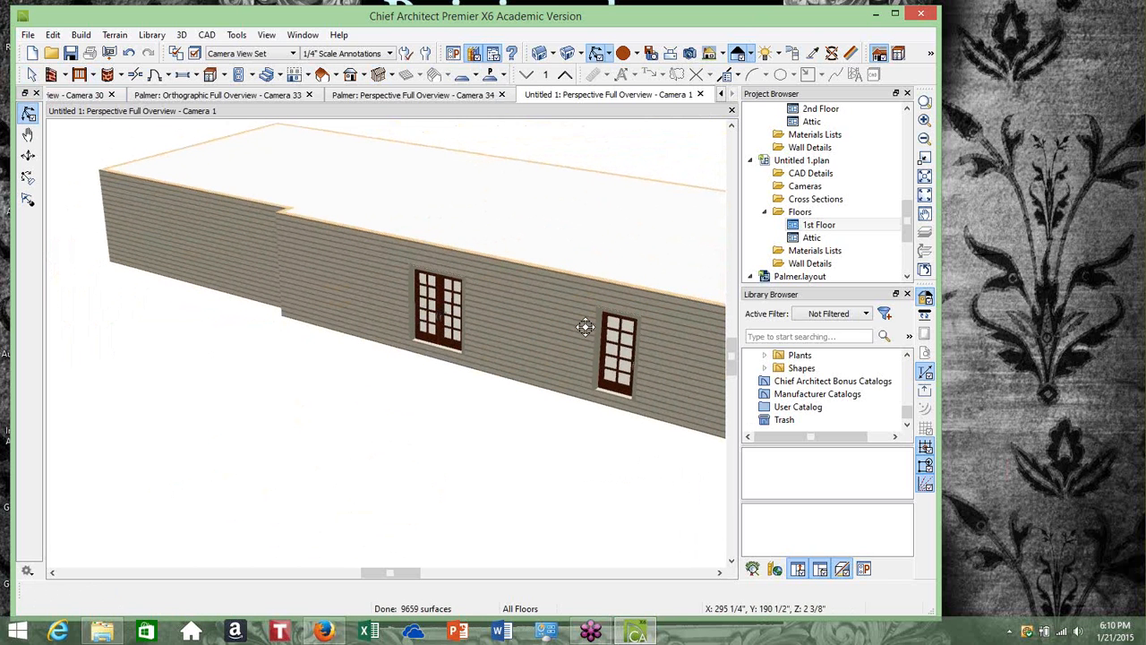
{"action": "left_click_drag", "start_coordinate": [586, 327], "coordinate": [351, 335]}
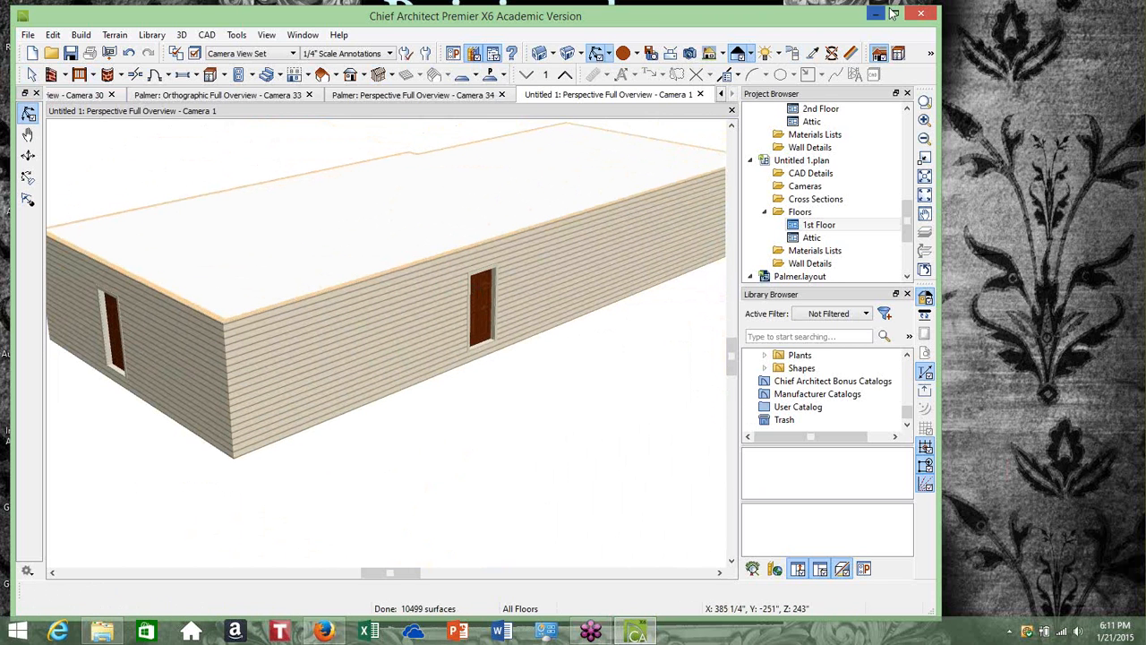
{"action": "left_click", "coordinate": [815, 55]}
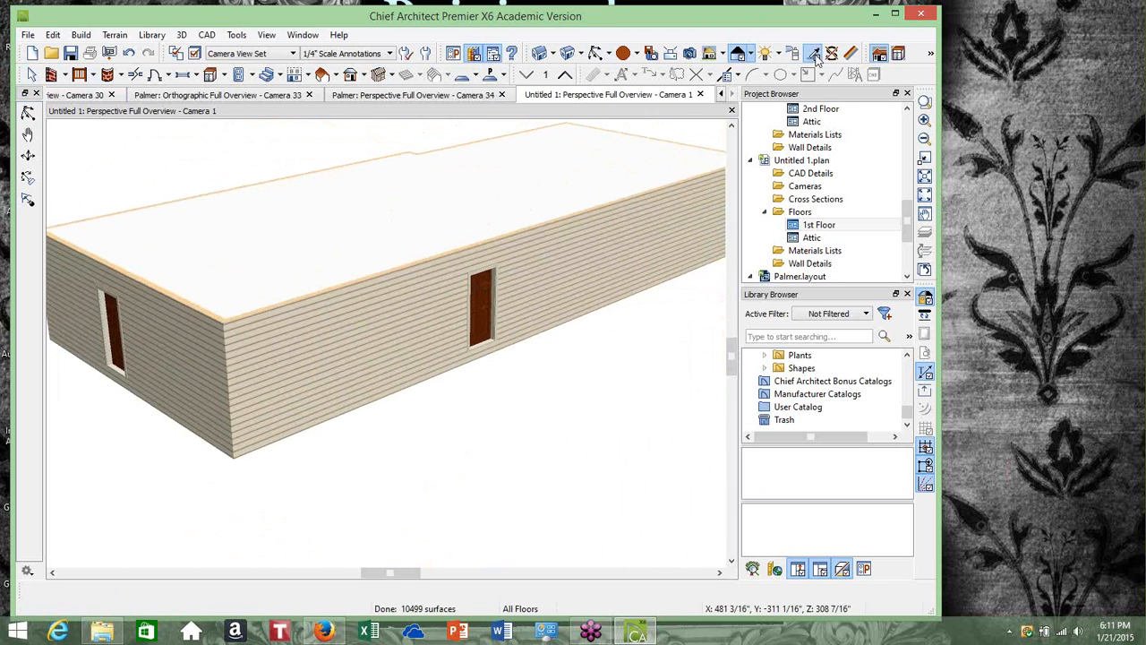
{"action": "left_click", "coordinate": [486, 303]}
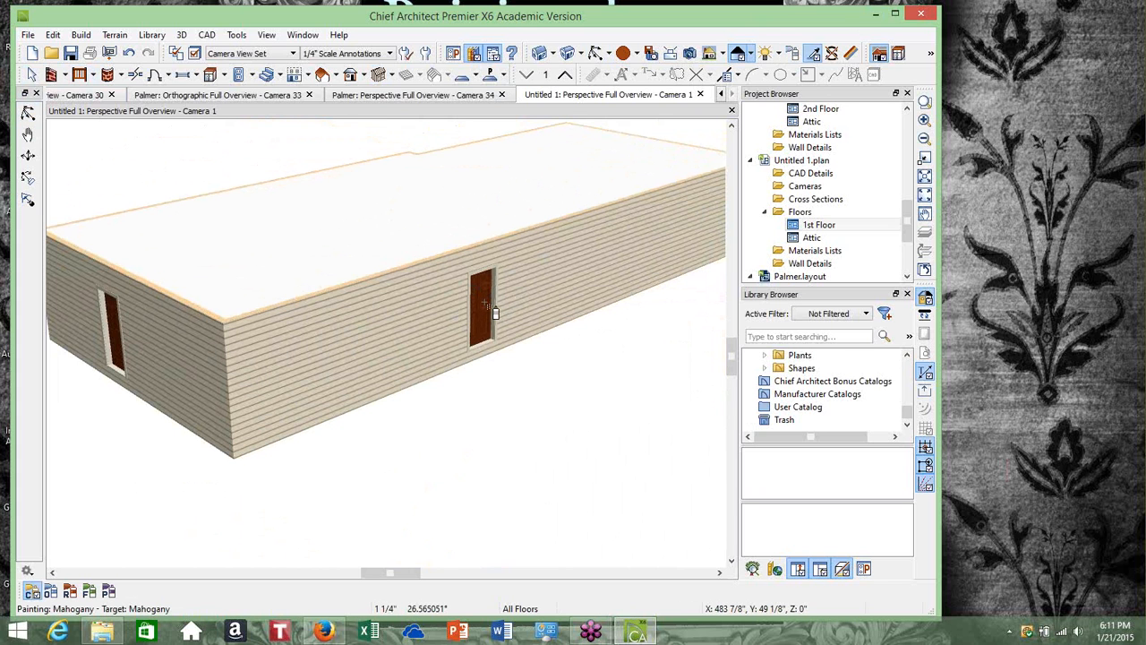
Open a Perspective Floor Overview and orbit around the first floor walls and openings
{"action": "left_click", "coordinate": [583, 54]}
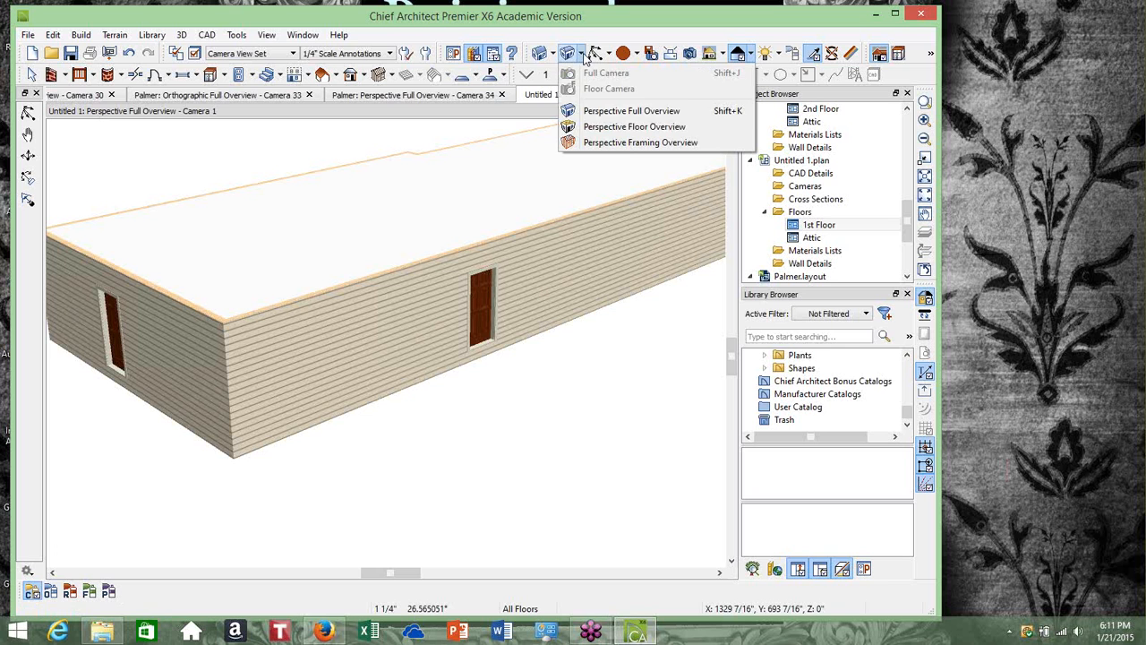
{"action": "left_click", "coordinate": [599, 128]}
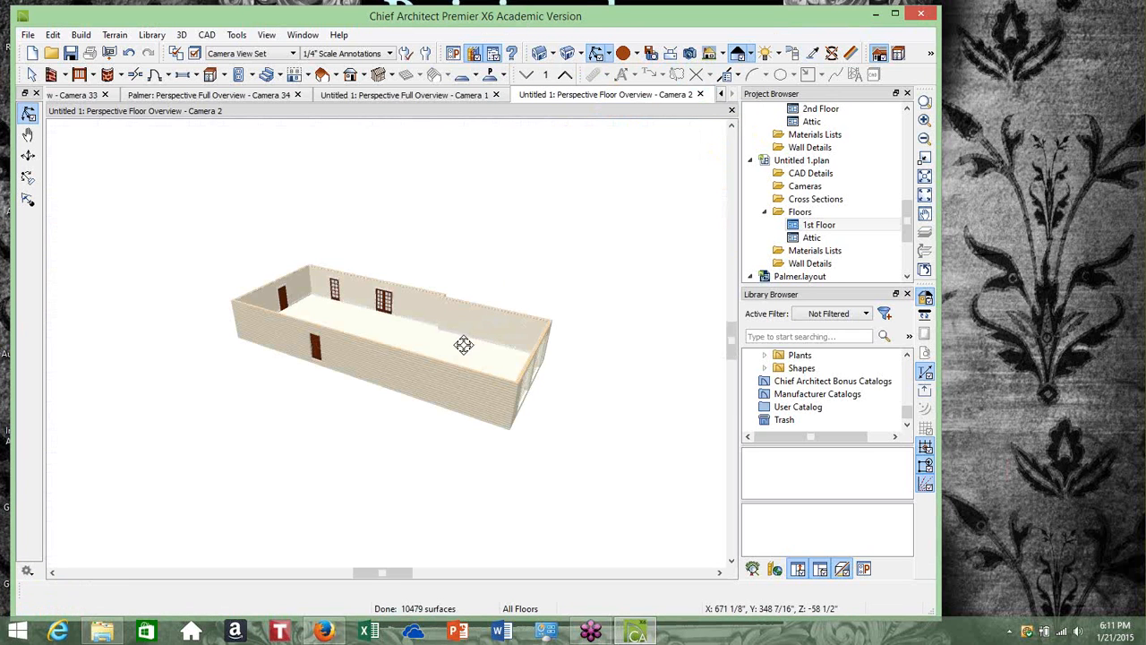
{"action": "left_click_drag", "start_coordinate": [466, 341], "coordinate": [430, 355]}
{"action": "scroll", "coordinate": [433, 352], "scroll_direction": "up", "scroll_amount": 2}
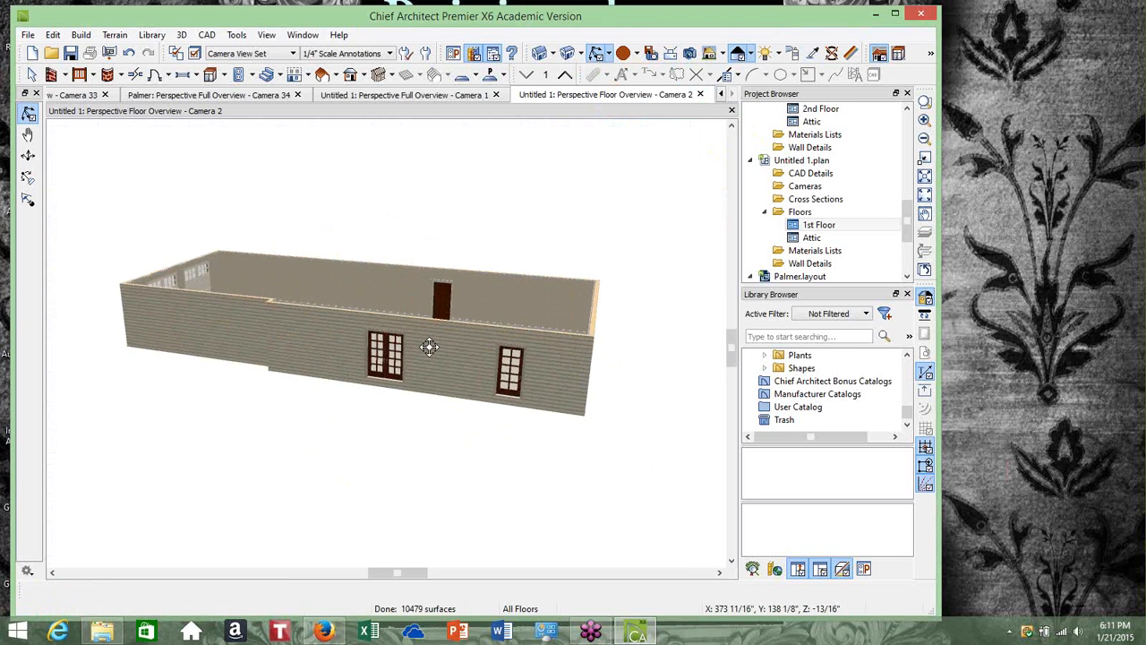
{"action": "left_click_drag", "start_coordinate": [430, 346], "coordinate": [301, 369]}
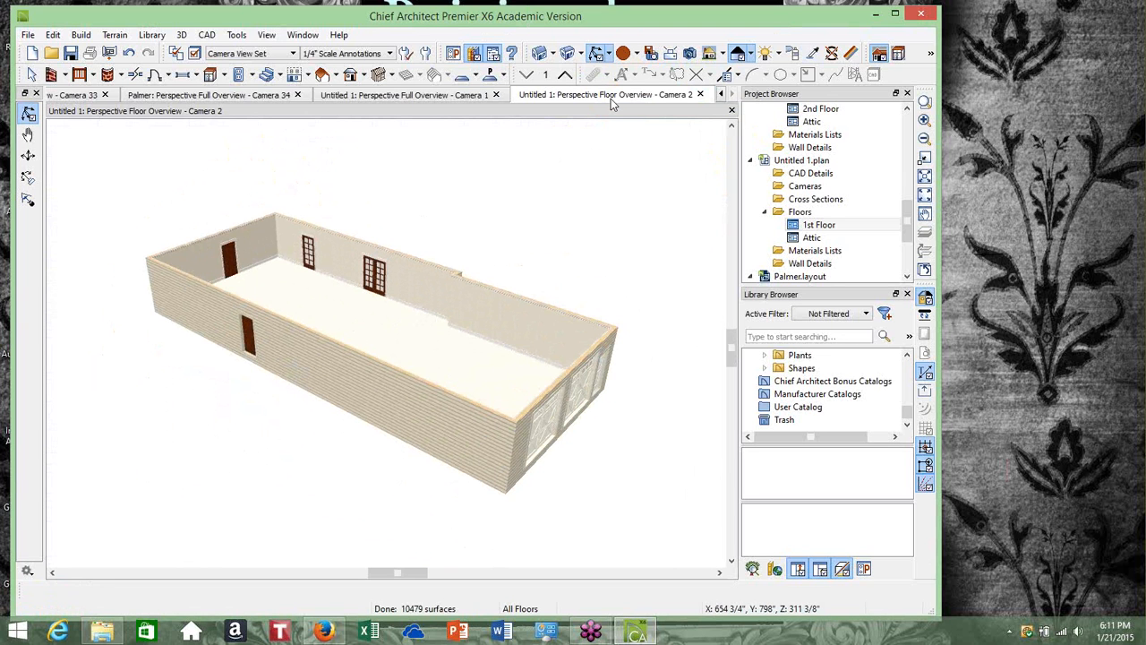
Return to the 1st Floor plan view and fit the whole plan in the window
{"action": "left_click", "coordinate": [583, 55]}
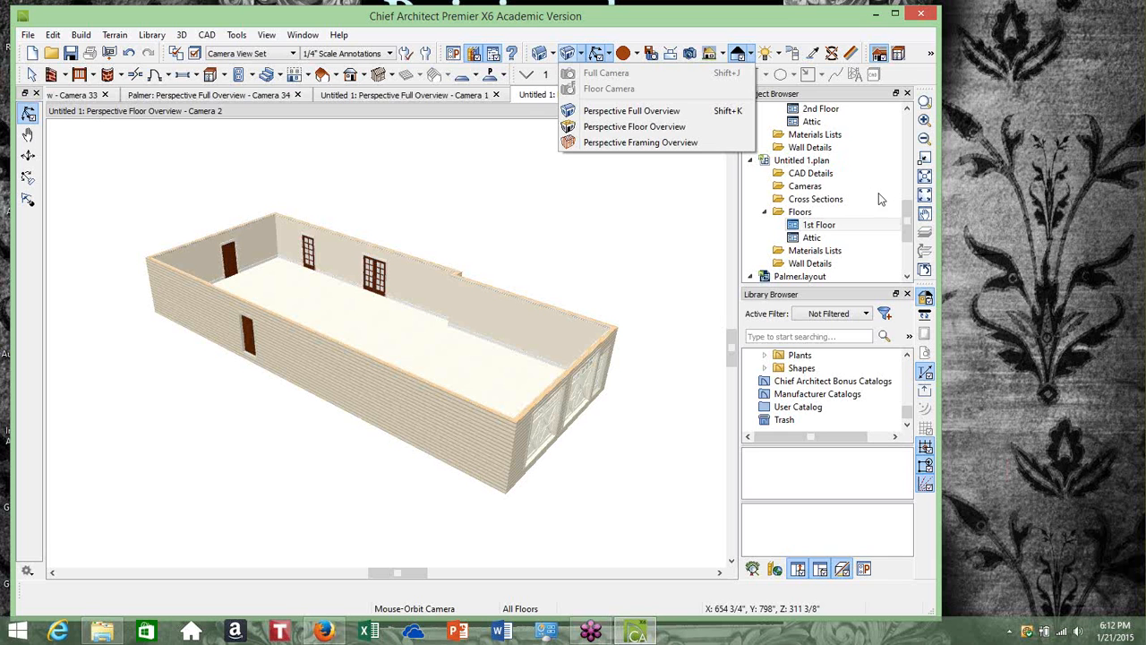
{"action": "left_click", "coordinate": [819, 226]}
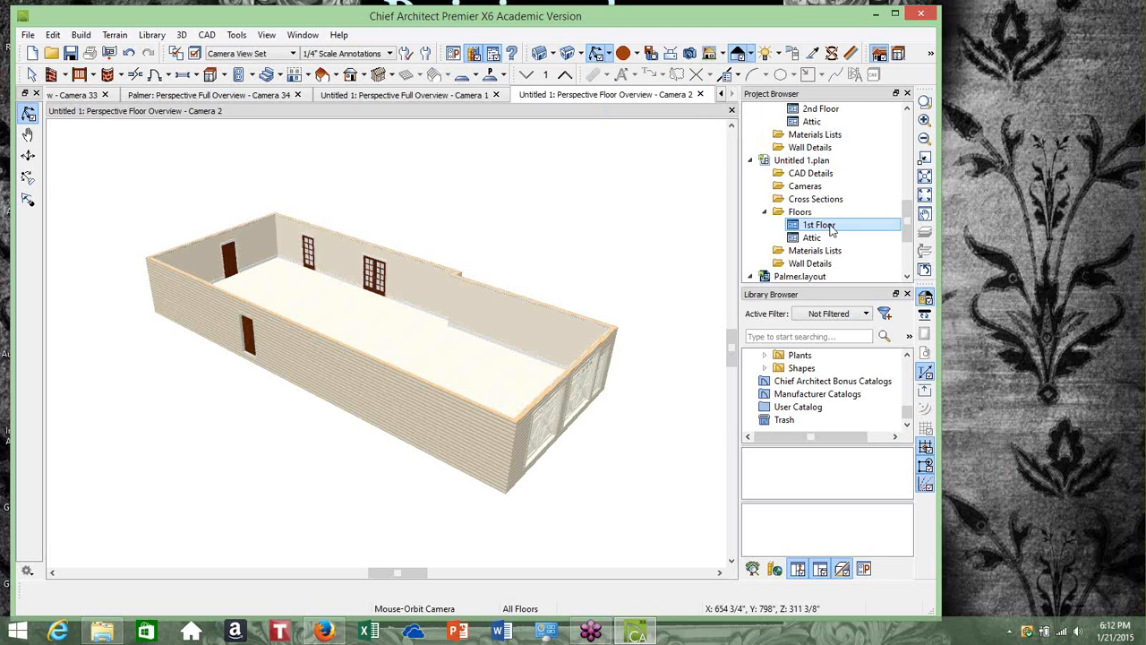
{"action": "double_click", "coordinate": [831, 230]}
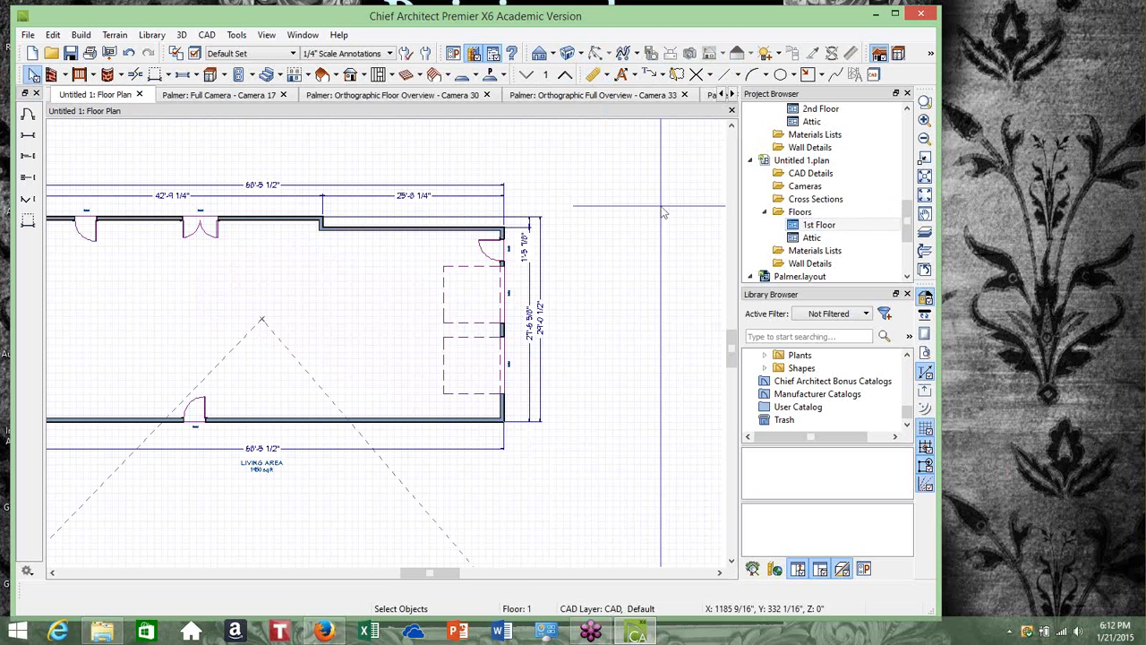
{"action": "scroll", "coordinate": [432, 269], "scroll_direction": "down", "scroll_amount": 1}
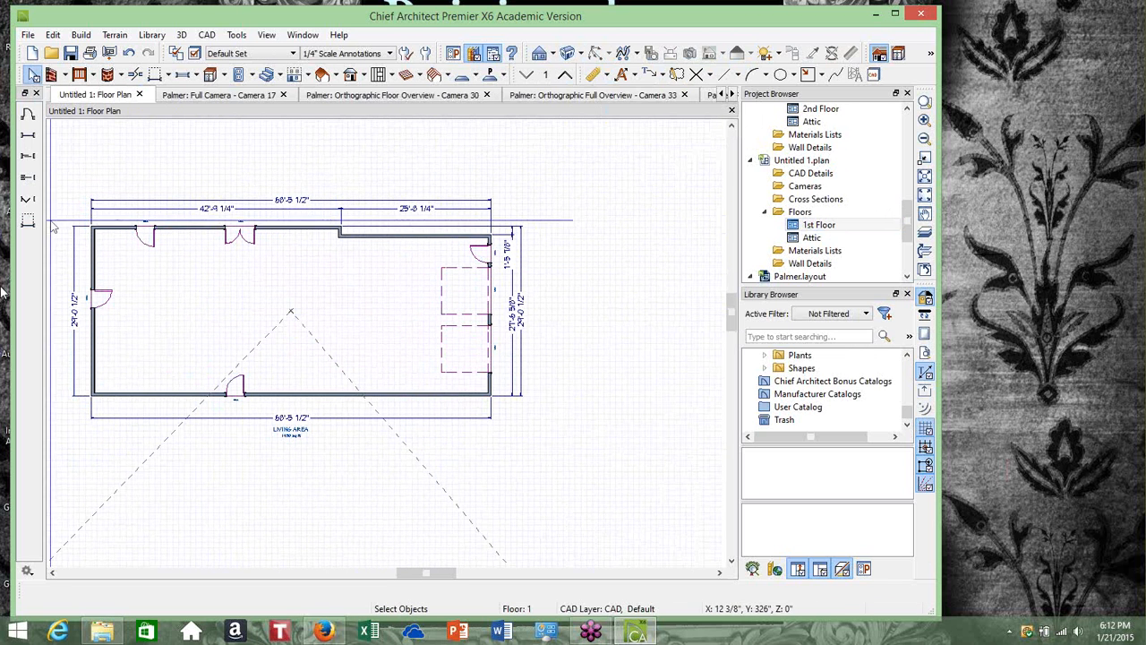
{"action": "left_click", "coordinate": [925, 194]}
{"action": "left_click", "coordinate": [925, 176]}
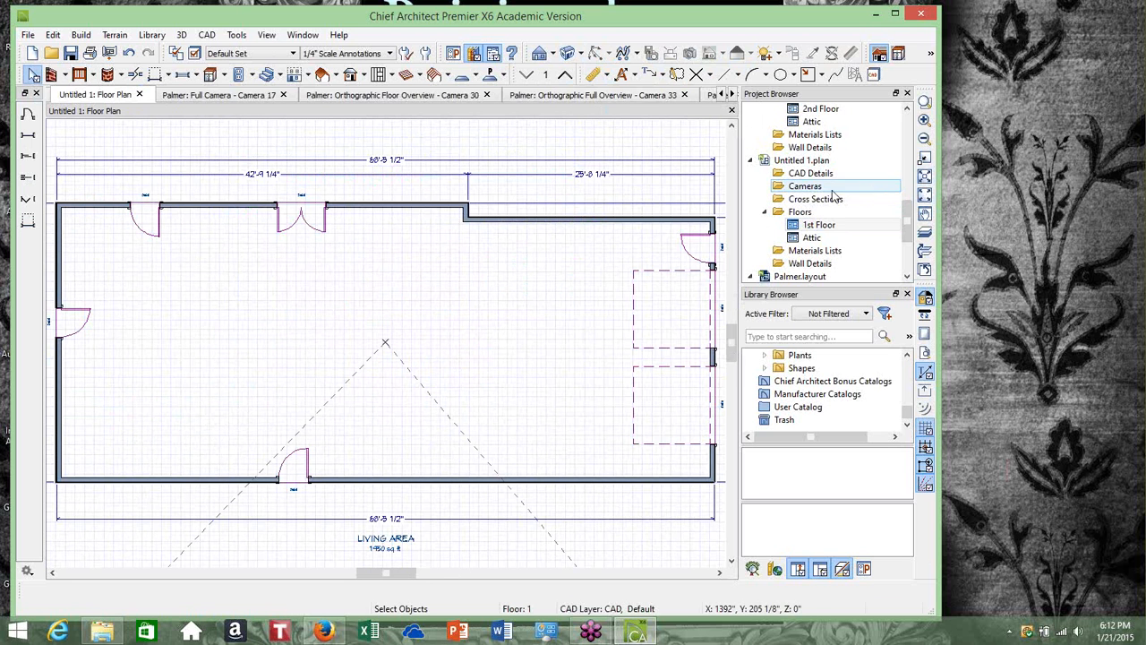
{"action": "scroll", "coordinate": [425, 300], "scroll_direction": "down", "scroll_amount": 2}
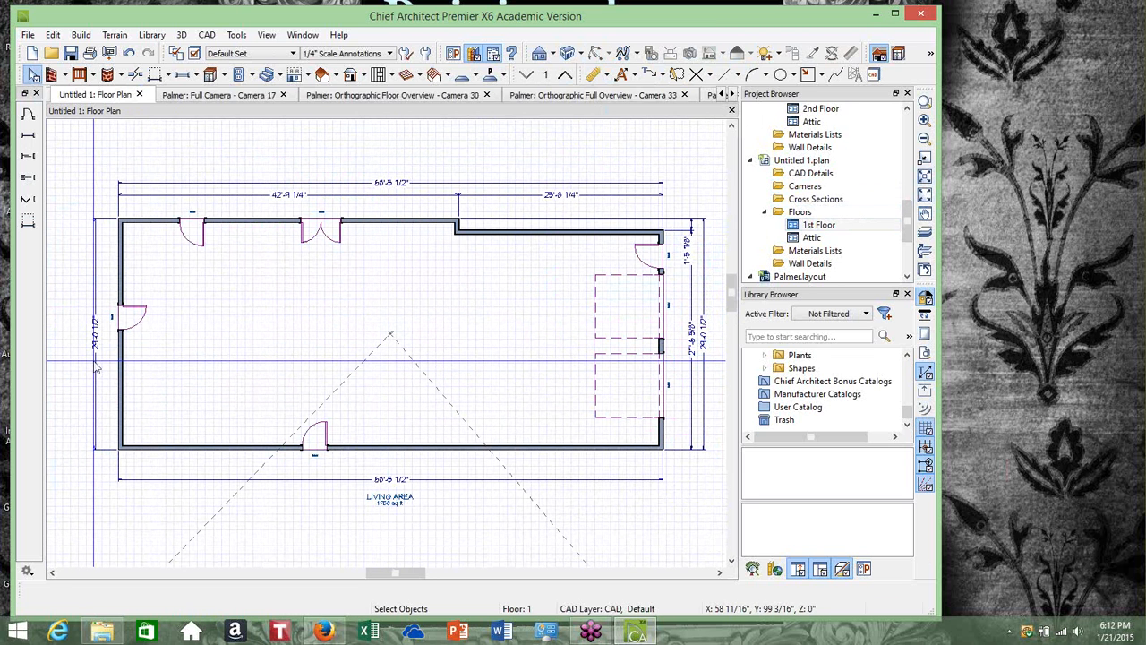
{"action": "scroll", "coordinate": [154, 362], "scroll_direction": "up", "scroll_amount": 2}
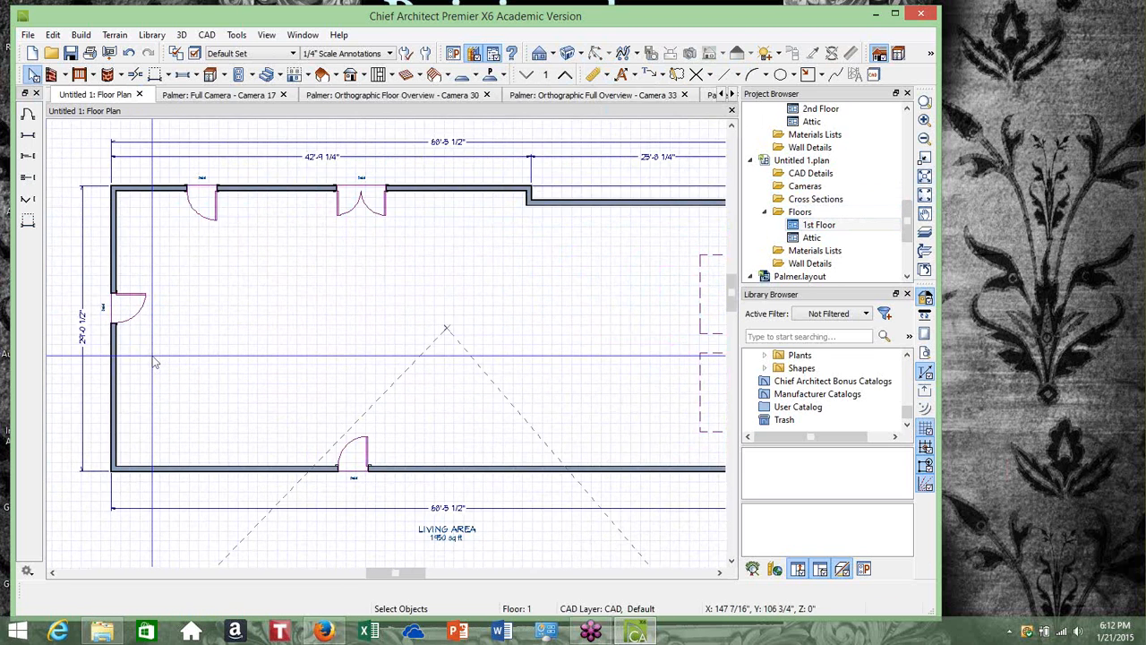
{"action": "scroll", "coordinate": [154, 362], "scroll_direction": "down", "scroll_amount": 2}
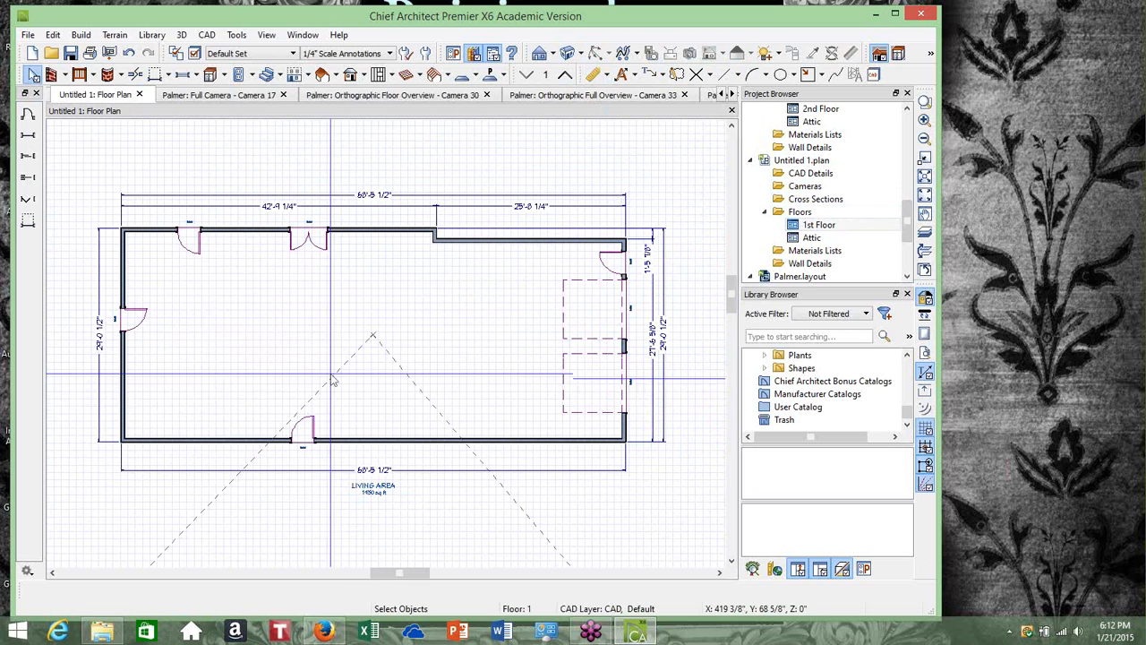
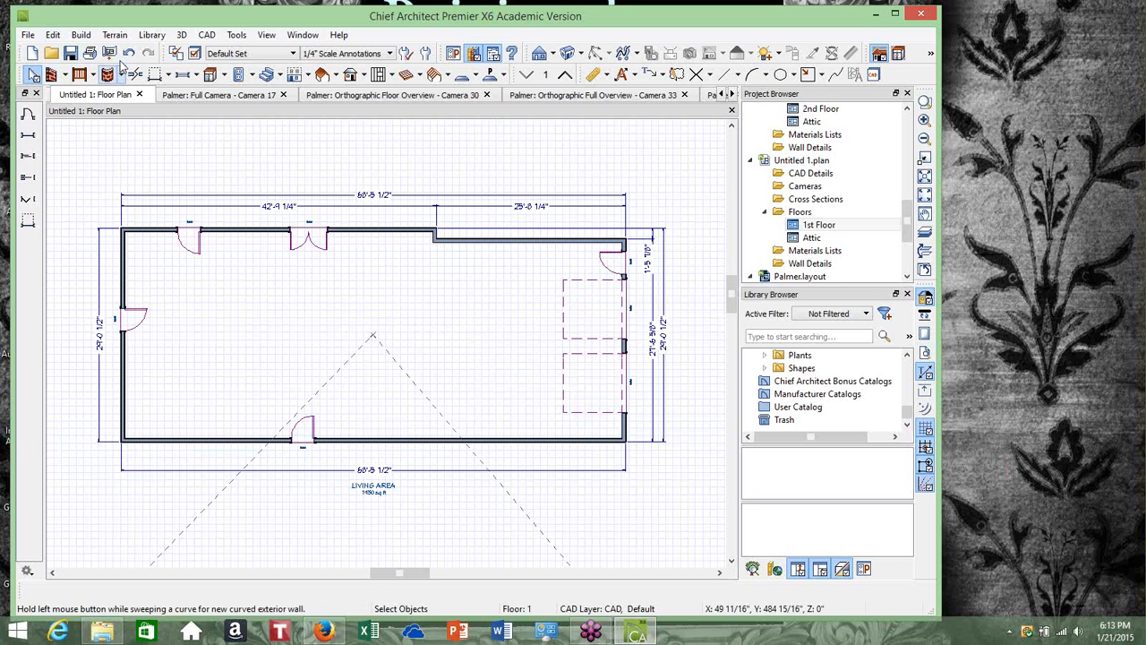
Place a standard window in the left exterior wall of the floor plan
{"action": "left_click", "coordinate": [87, 35]}
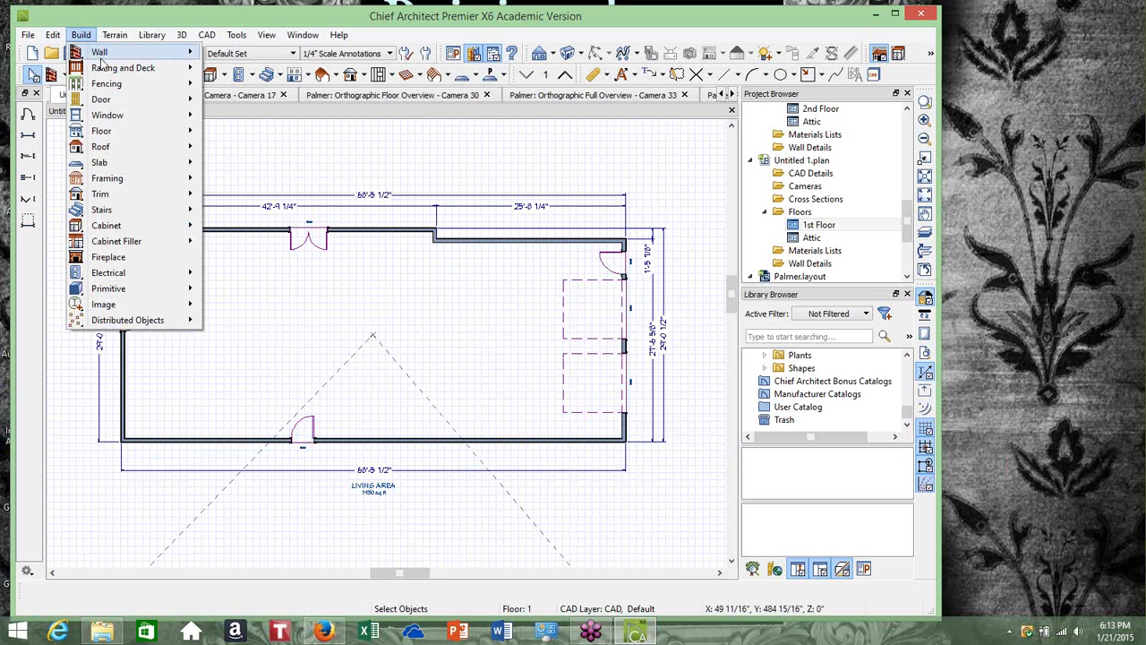
{"action": "mouse_move", "coordinate": [112, 119]}
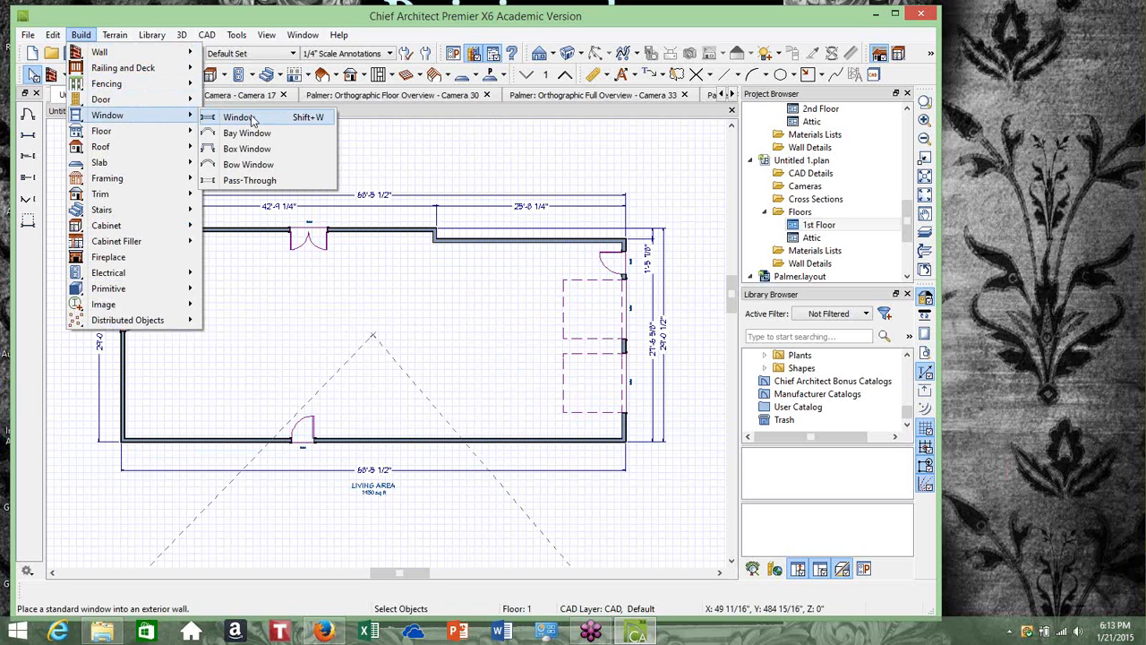
{"action": "left_click", "coordinate": [214, 118]}
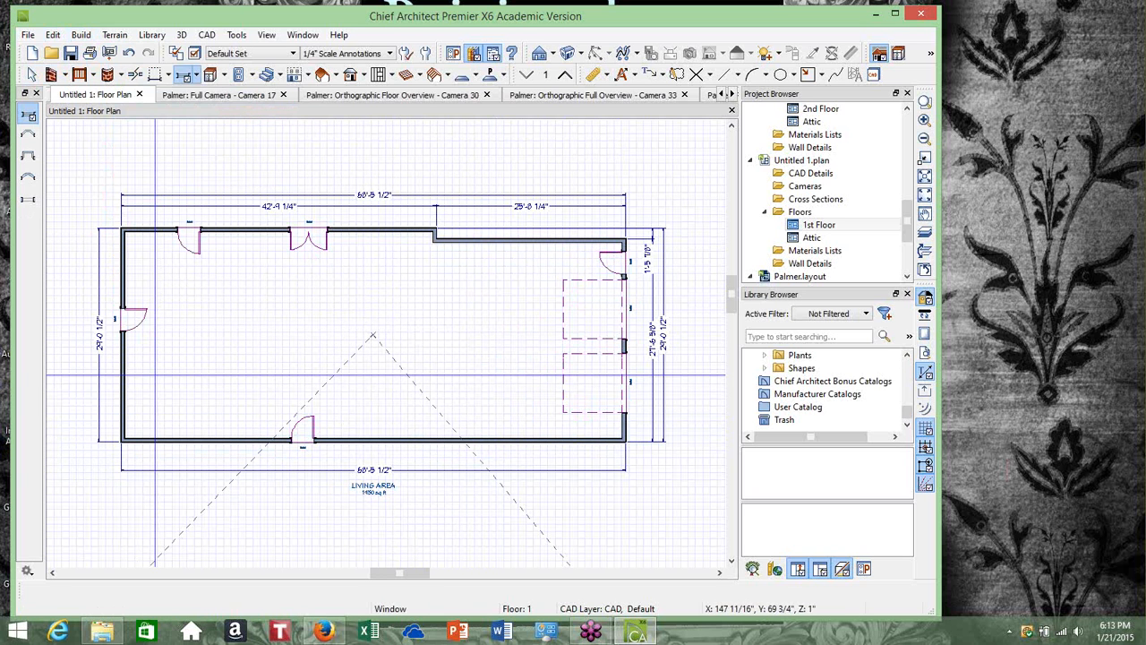
{"action": "left_click", "coordinate": [121, 376]}
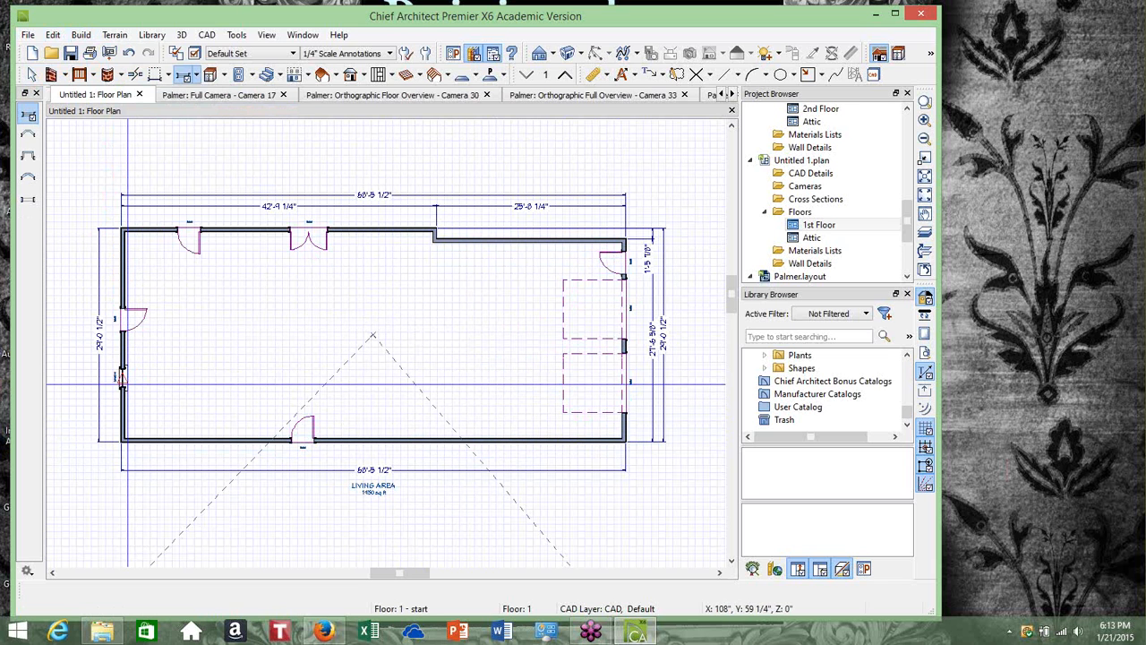
Open the new window's specification and set its width to 36 inches
{"action": "scroll", "coordinate": [122, 374], "scroll_direction": "up", "scroll_amount": 3}
{"action": "scroll", "coordinate": [123, 373], "scroll_direction": "down", "scroll_amount": 1}
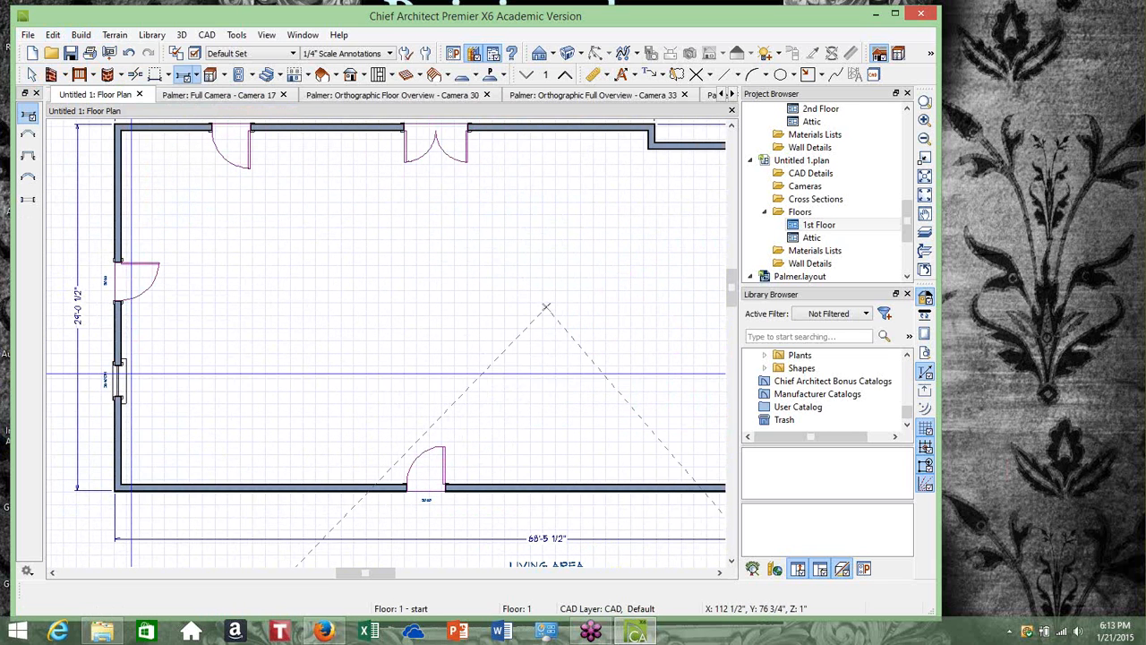
{"action": "left_click", "coordinate": [30, 74]}
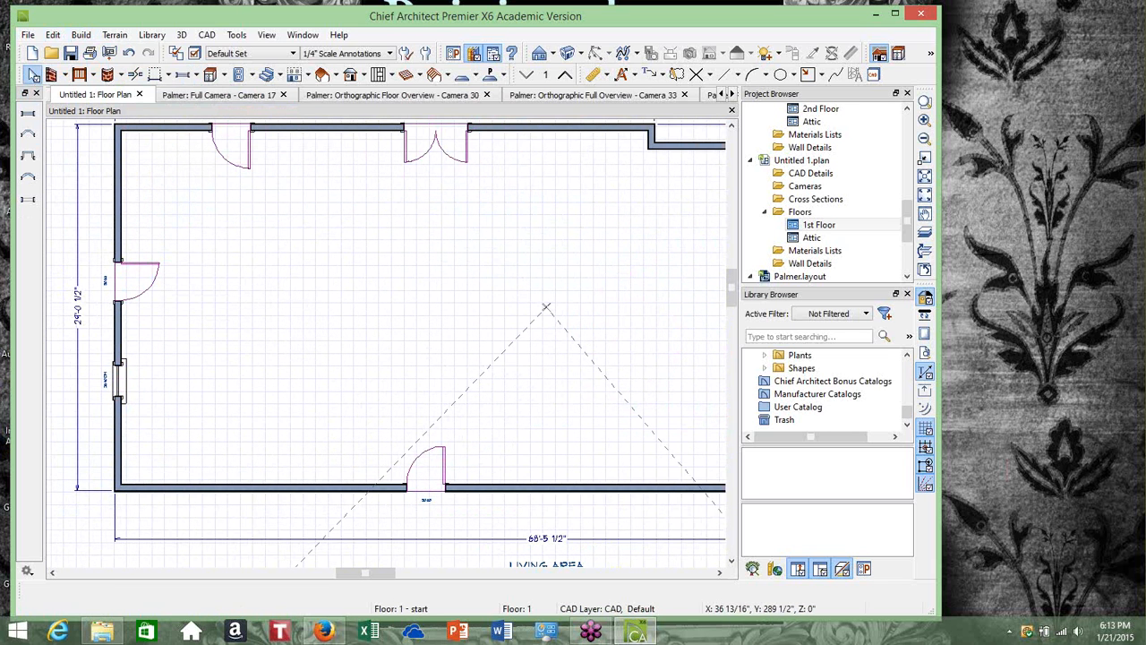
{"action": "left_click", "coordinate": [120, 381]}
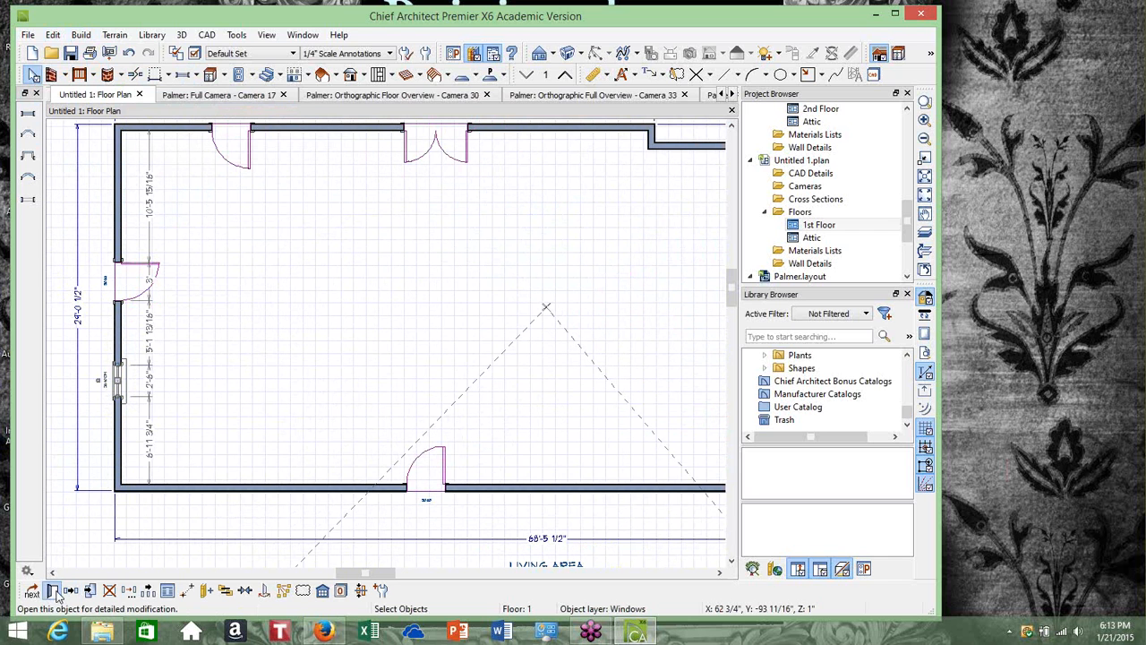
{"action": "left_click", "coordinate": [53, 590]}
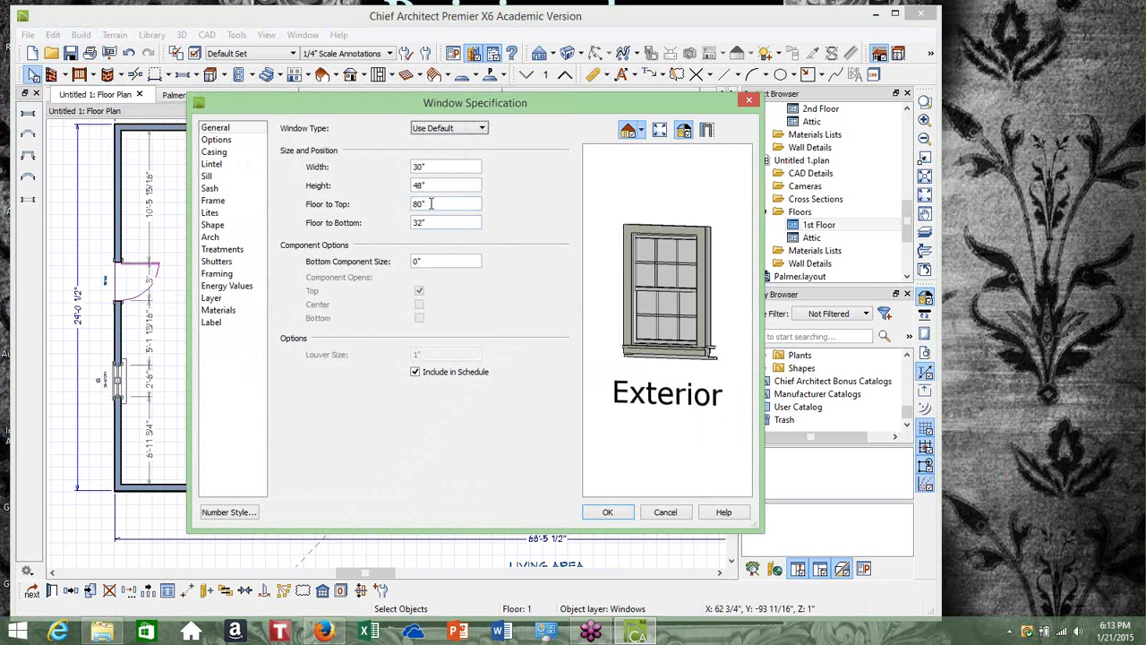
{"action": "left_click", "coordinate": [445, 167]}
{"action": "type", "text": "6"}
{"action": "left_click", "coordinate": [438, 184]}
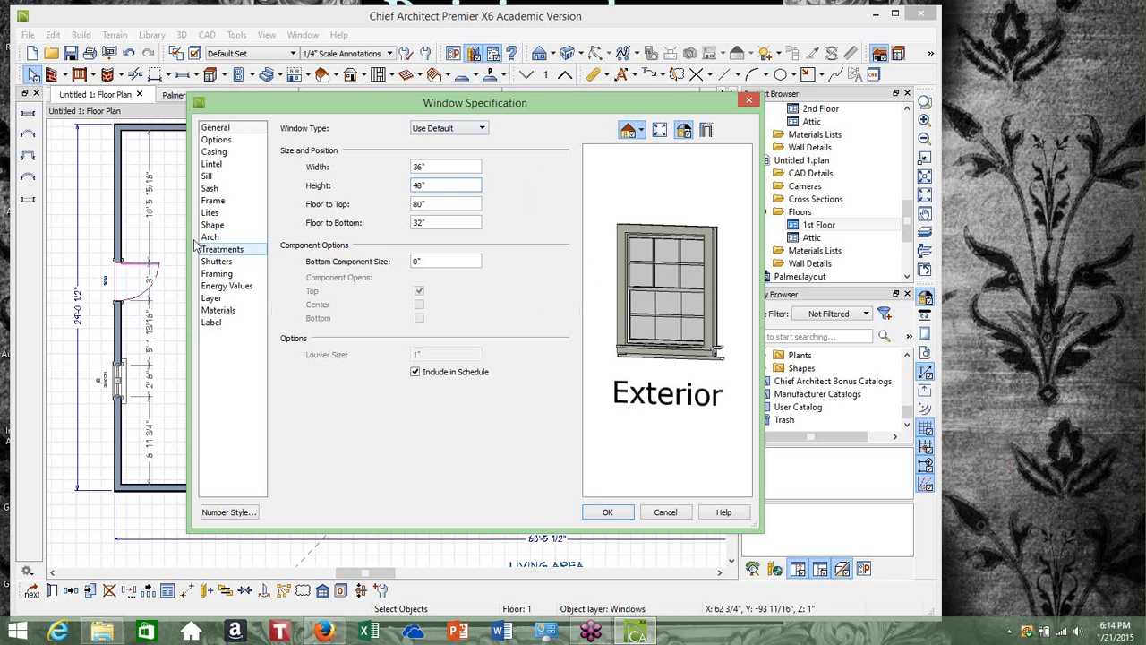
{"action": "left_click", "coordinate": [222, 225]}
{"action": "left_click", "coordinate": [228, 217]}
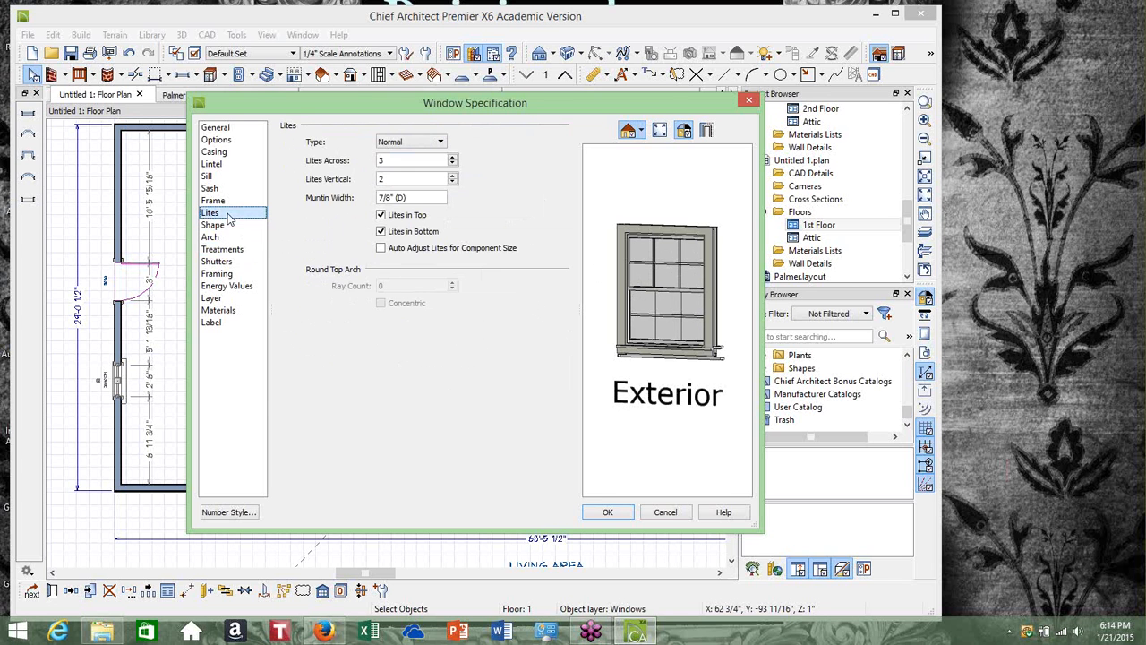
{"action": "left_click", "coordinate": [452, 158]}
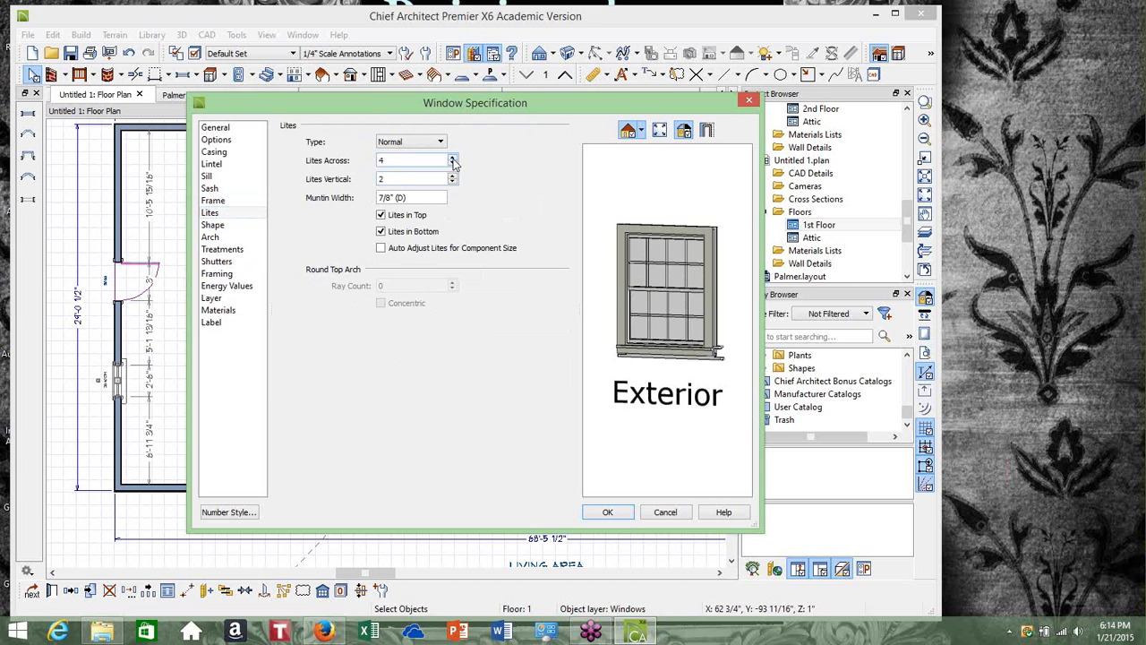
{"action": "left_click", "coordinate": [452, 165]}
{"action": "left_click", "coordinate": [452, 184]}
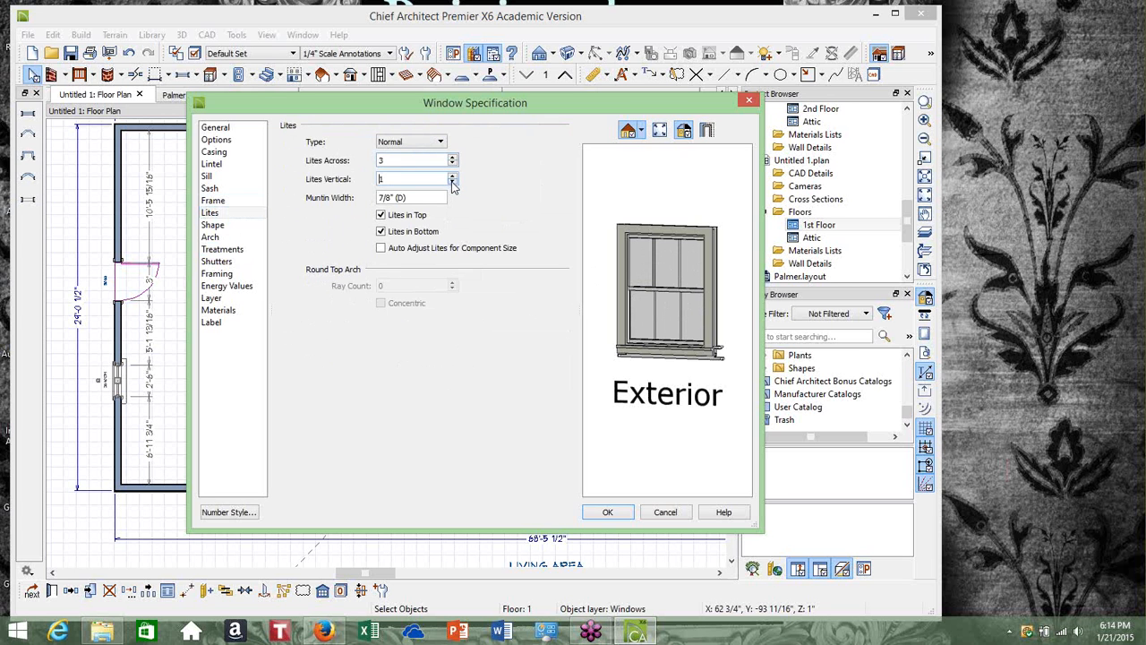
{"action": "left_click", "coordinate": [453, 176]}
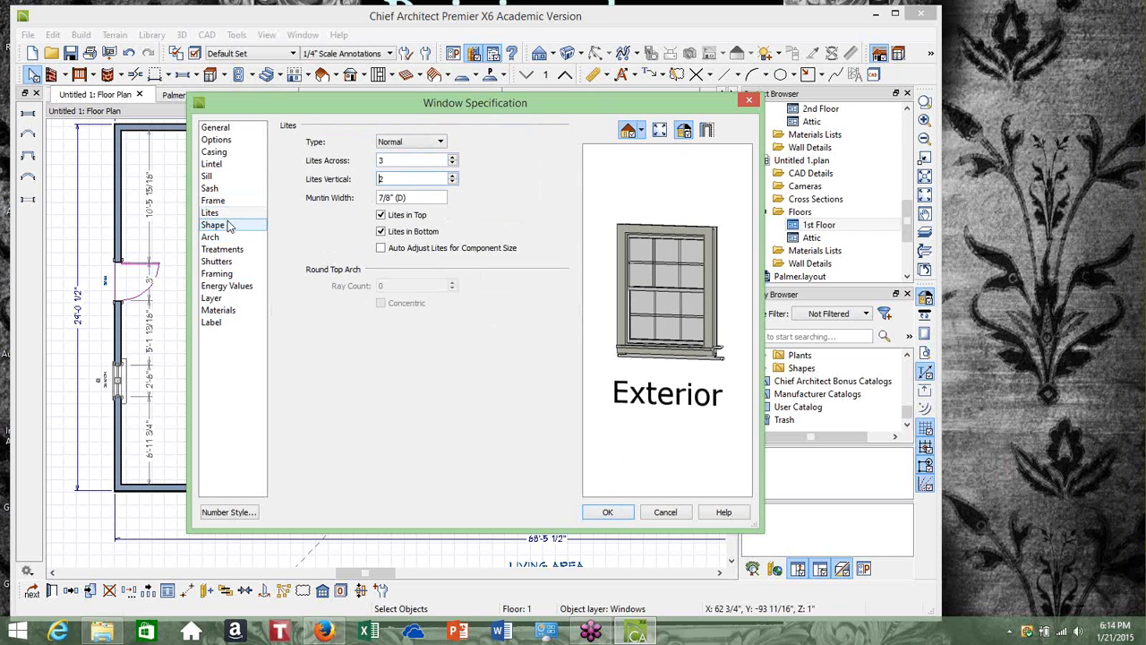
{"action": "left_click", "coordinate": [231, 261]}
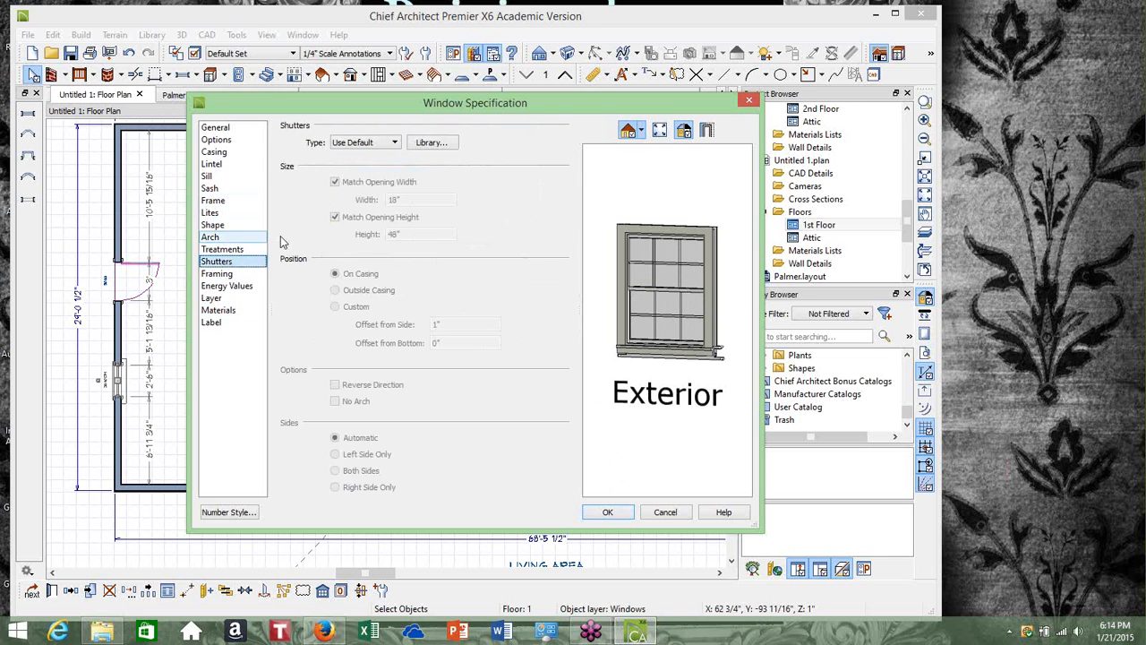
{"action": "left_click", "coordinate": [608, 512]}
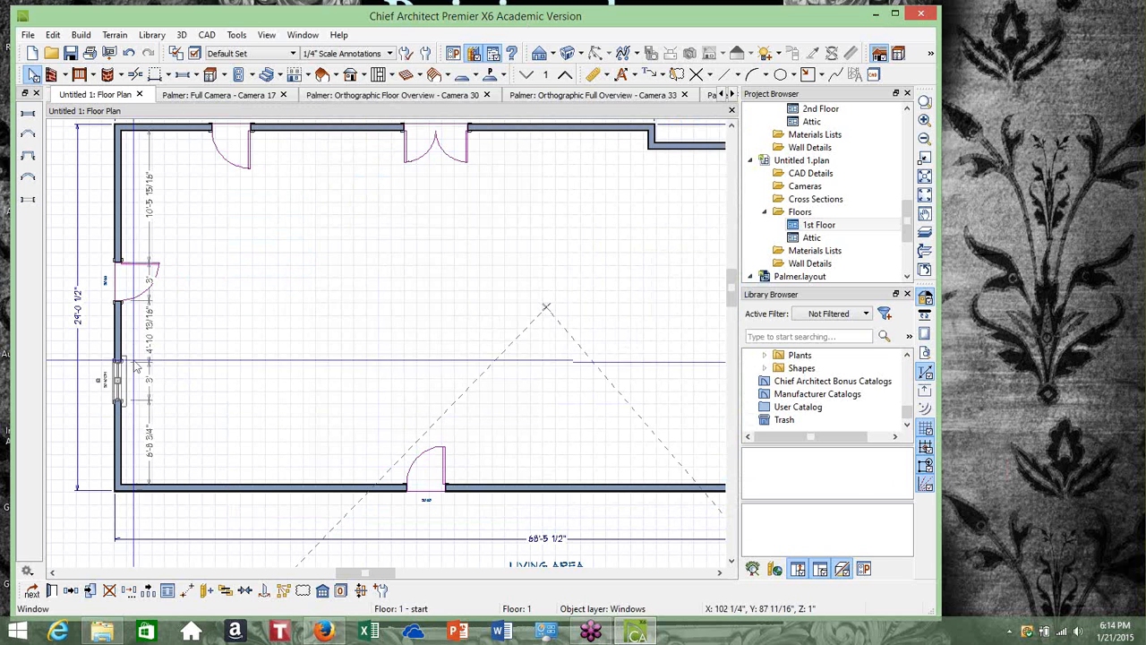
Reposition the window slightly along the left wall and give it Louvered shutters in its specification
{"action": "left_click", "coordinate": [117, 380]}
{"action": "left_click", "coordinate": [120, 390]}
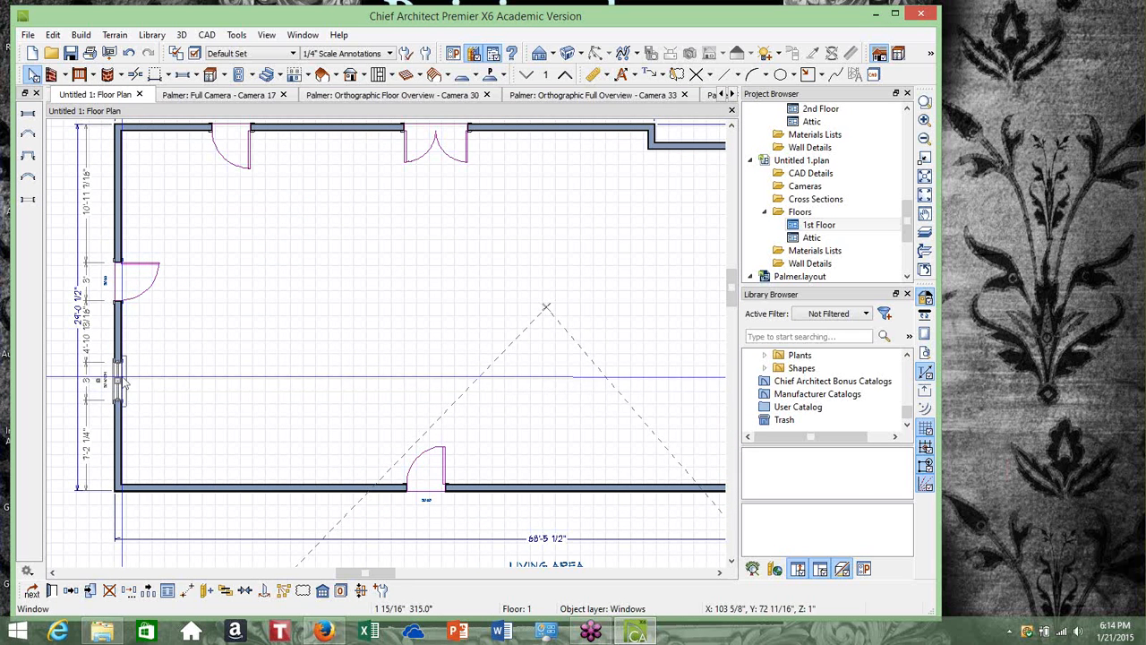
{"action": "scroll", "coordinate": [125, 384], "scroll_direction": "up", "scroll_amount": 1}
{"action": "scroll", "coordinate": [125, 384], "scroll_direction": "up", "scroll_amount": 1}
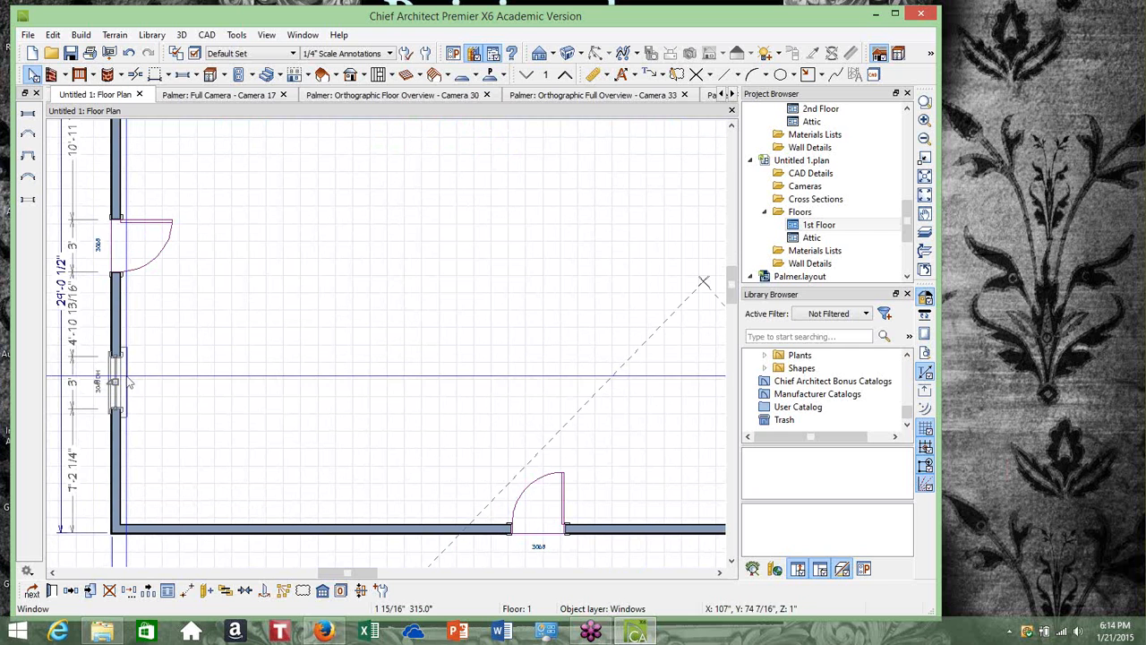
{"action": "left_click", "coordinate": [53, 592]}
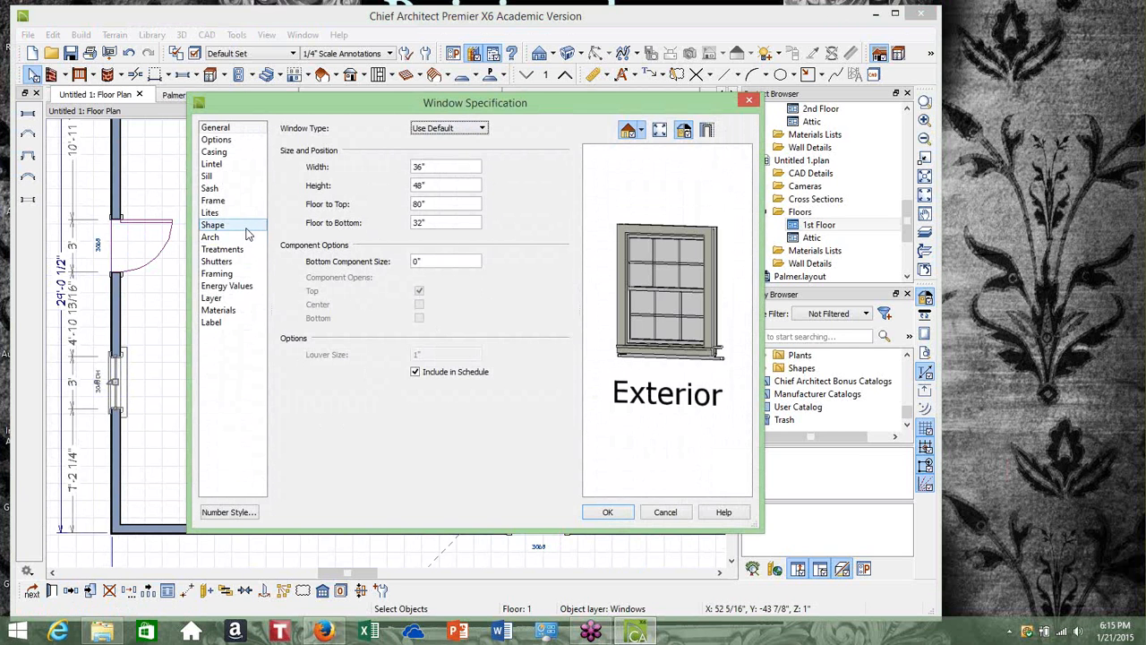
{"action": "left_click", "coordinate": [234, 265]}
{"action": "left_click", "coordinate": [387, 145]}
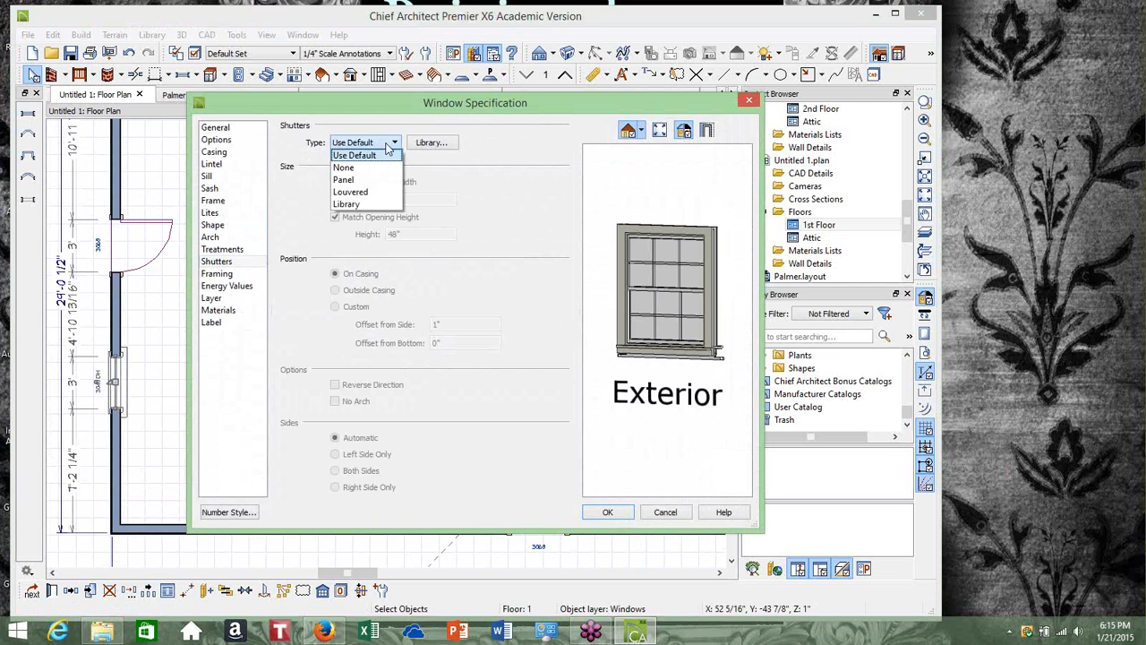
{"action": "left_click", "coordinate": [377, 180]}
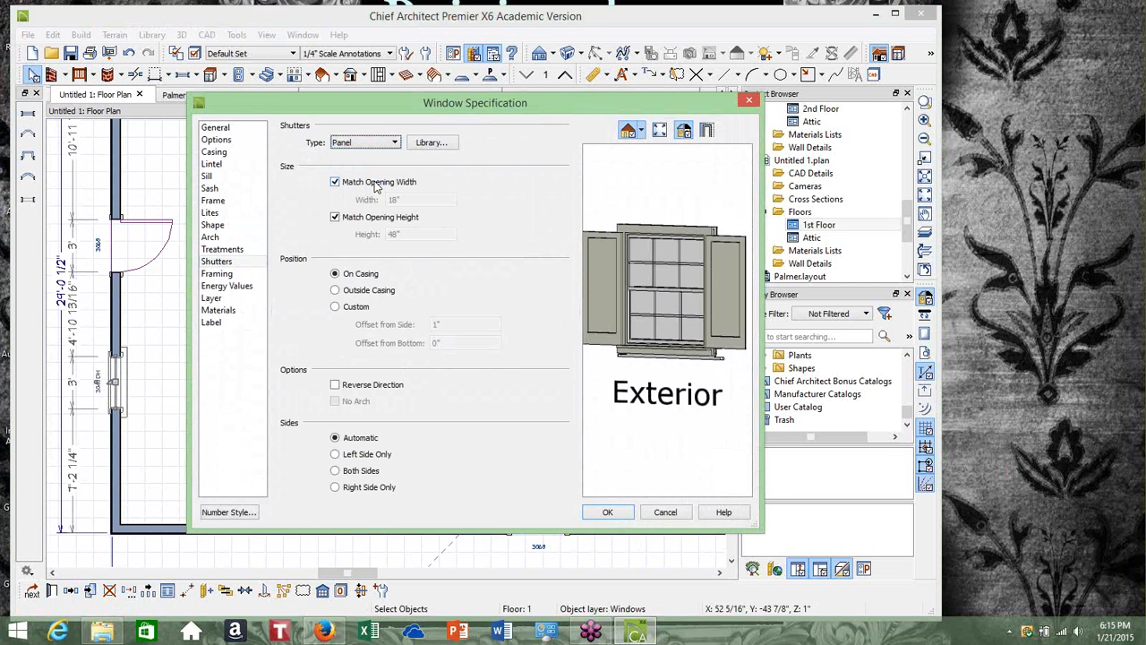
{"action": "left_click", "coordinate": [384, 143]}
{"action": "left_click", "coordinate": [384, 143]}
{"action": "left_click", "coordinate": [383, 144]}
{"action": "left_click", "coordinate": [373, 193]}
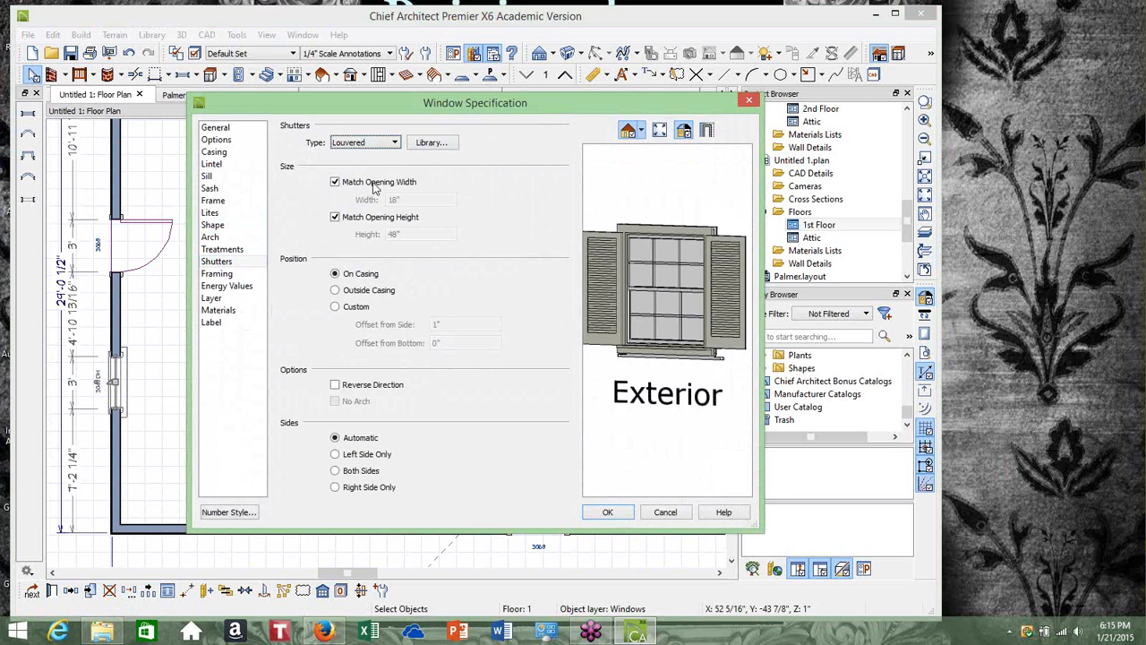
{"action": "left_click", "coordinate": [606, 512]}
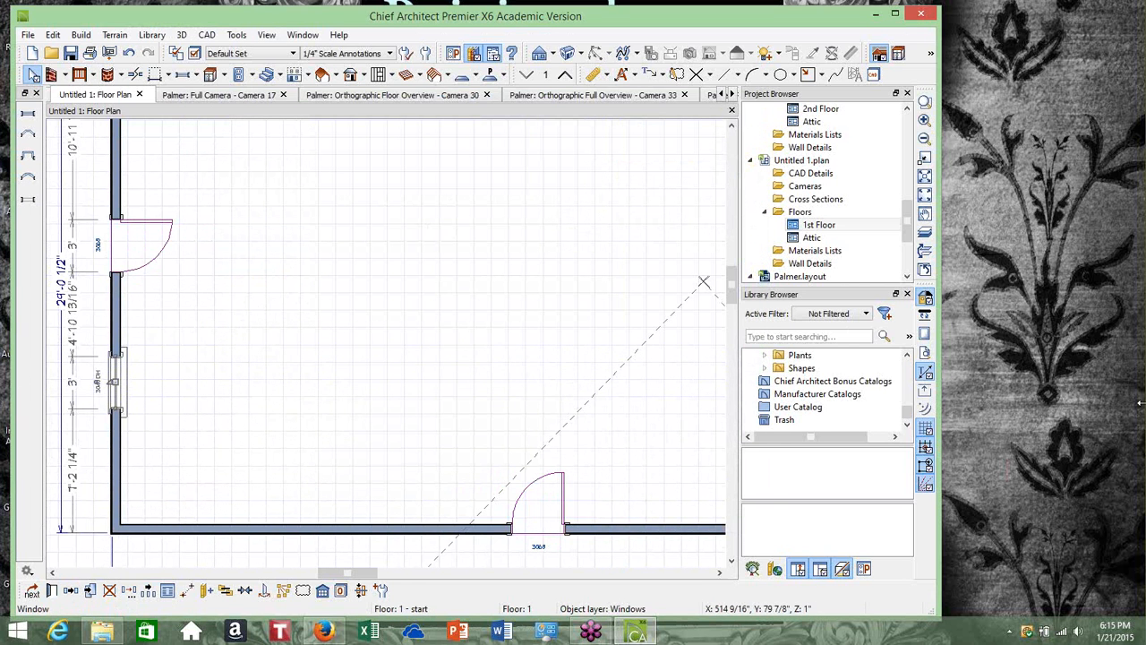
Copy the shuttered window and paste two copies into the bottom exterior wall
{"action": "left_click", "coordinate": [1135, 415]}
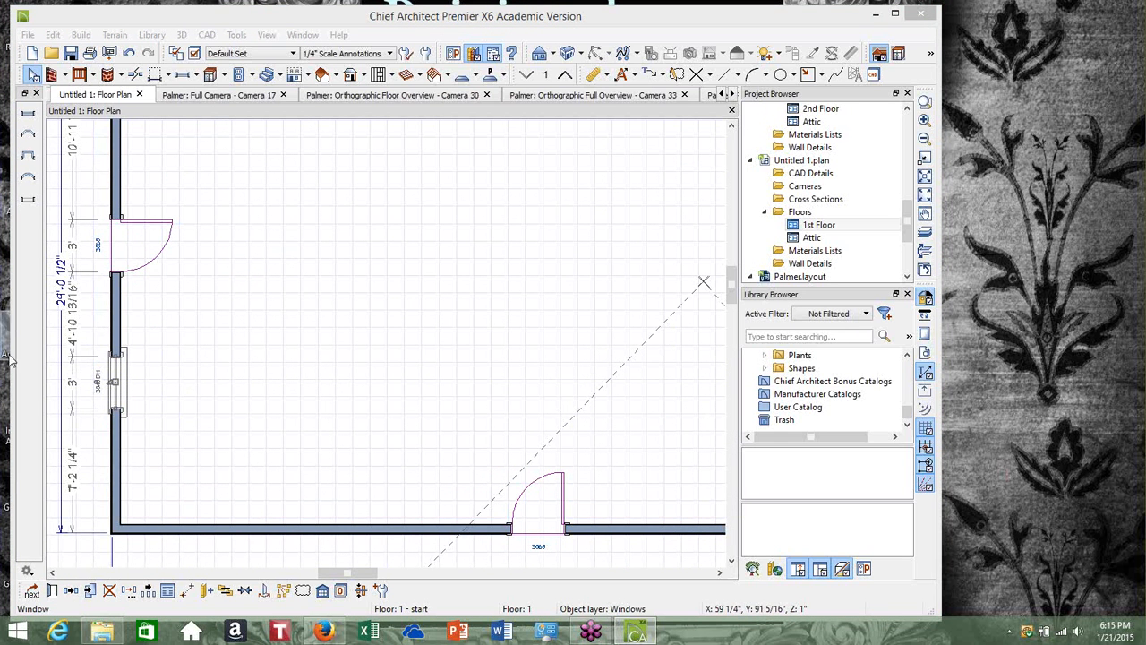
{"action": "left_click", "coordinate": [111, 383]}
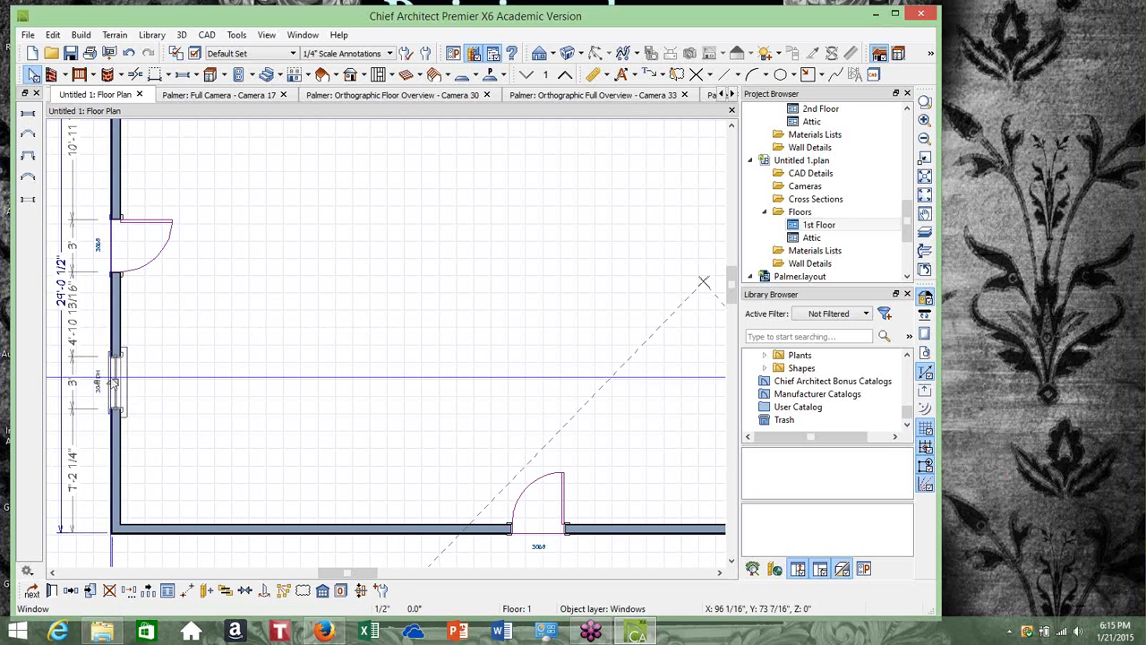
{"action": "right_click", "coordinate": [113, 385]}
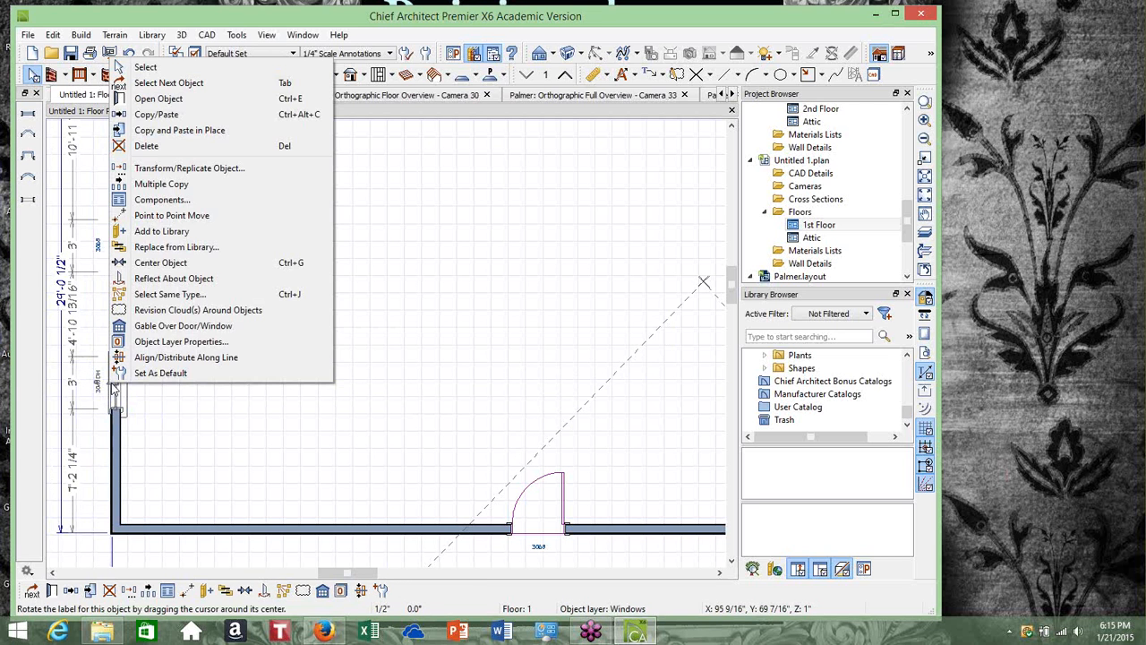
{"action": "left_click", "coordinate": [156, 114]}
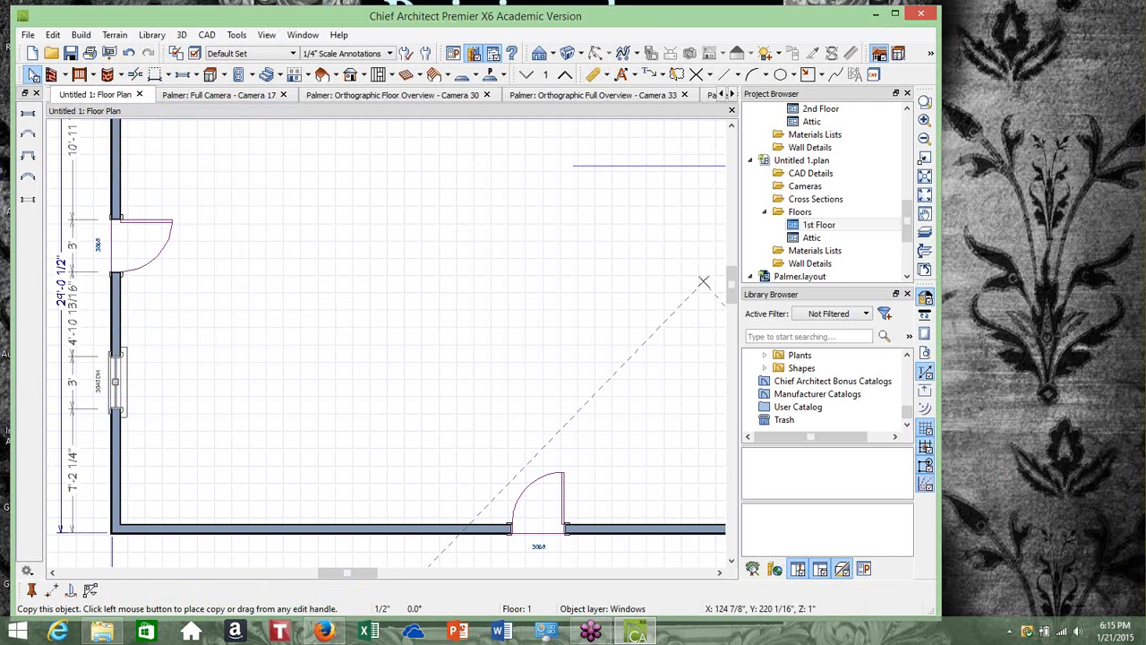
{"action": "left_click", "coordinate": [247, 528]}
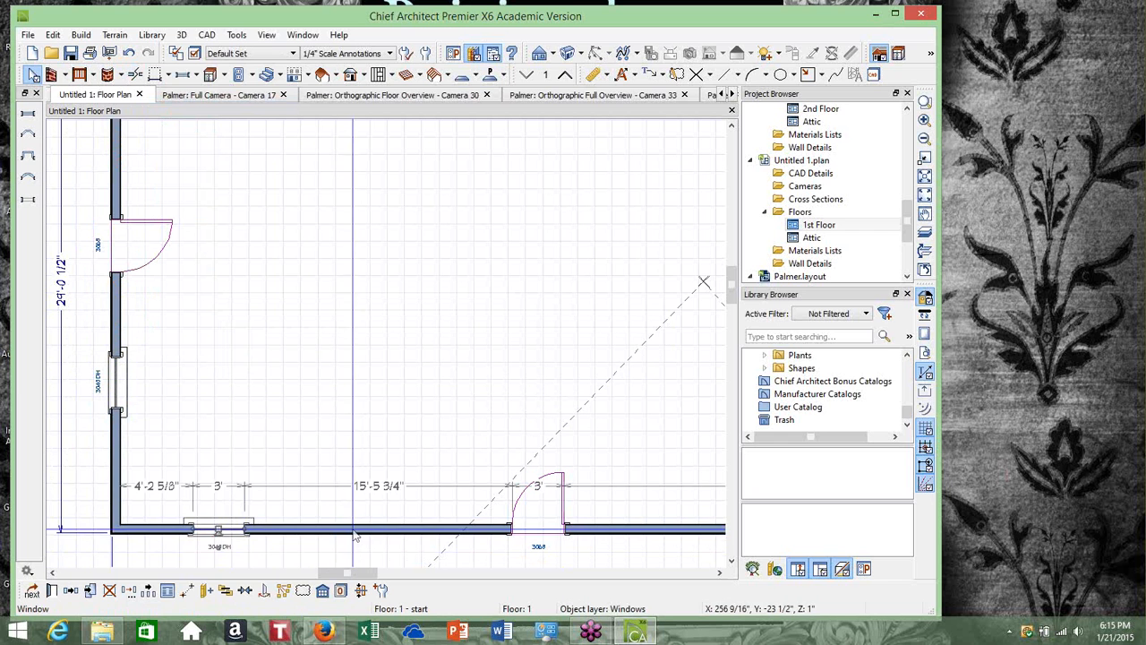
{"action": "right_click", "coordinate": [224, 536]}
{"action": "left_click", "coordinate": [278, 267]}
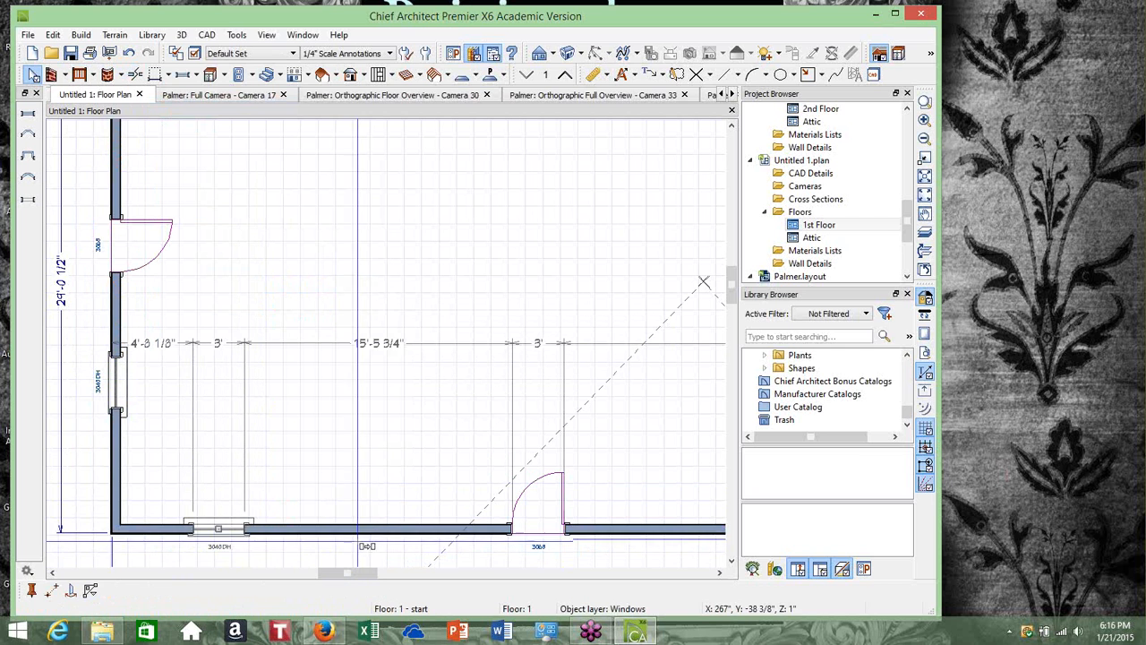
{"action": "left_click", "coordinate": [361, 535]}
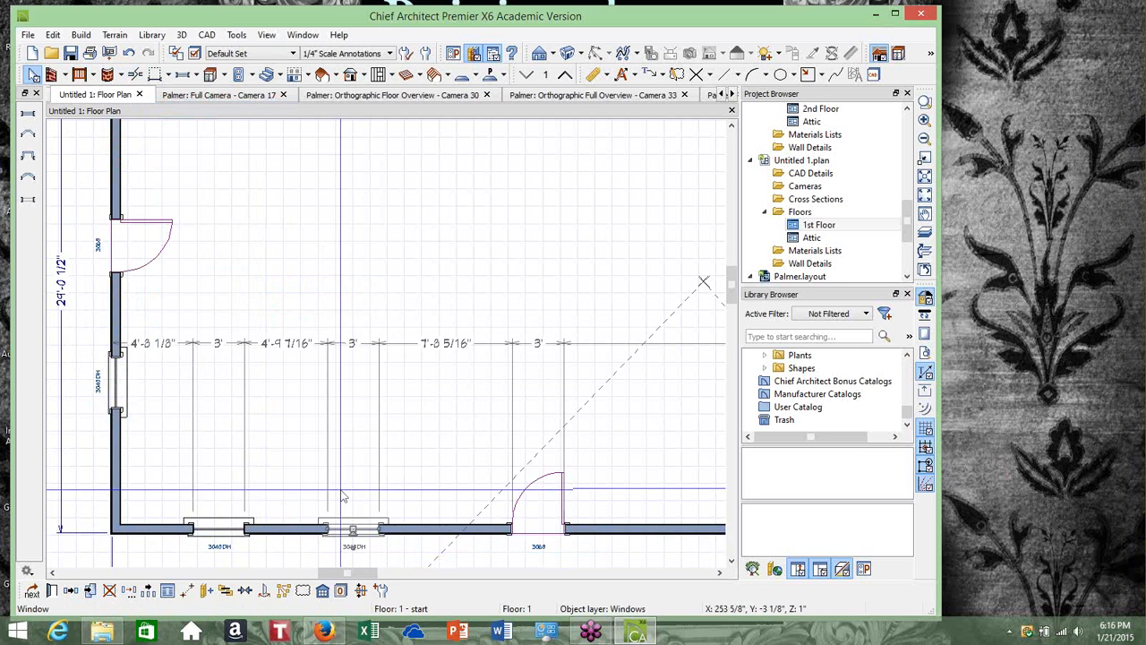
{"action": "scroll", "coordinate": [348, 494], "scroll_direction": "down", "scroll_amount": 2}
{"action": "scroll", "coordinate": [347, 494], "scroll_direction": "down", "scroll_amount": 1}
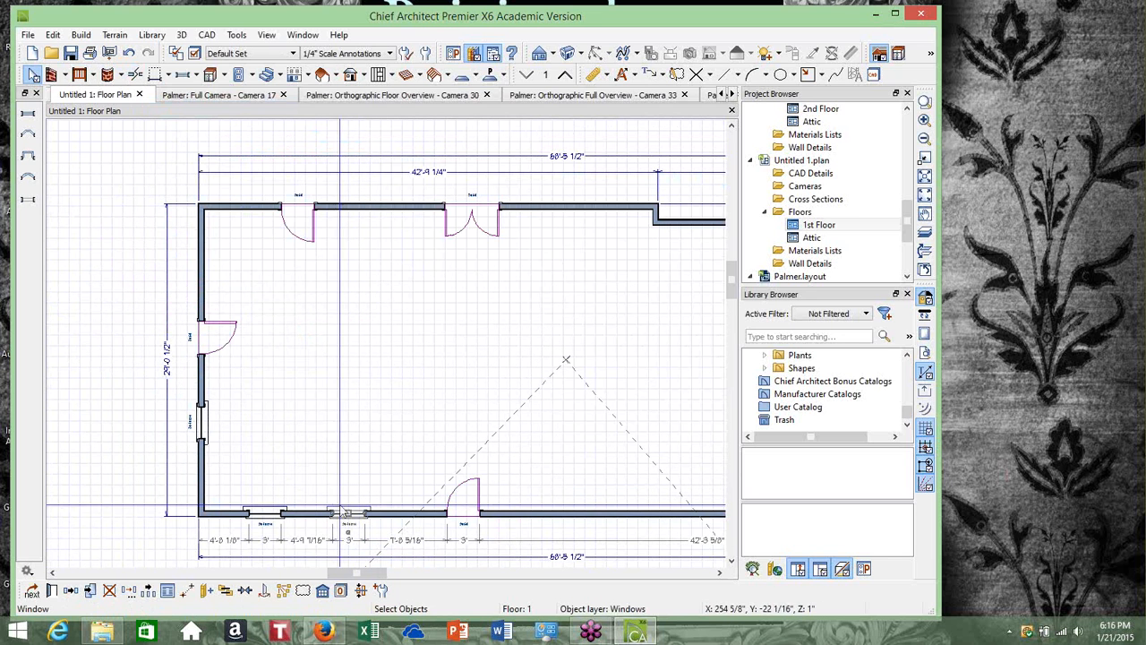
{"action": "left_click", "coordinate": [81, 36]}
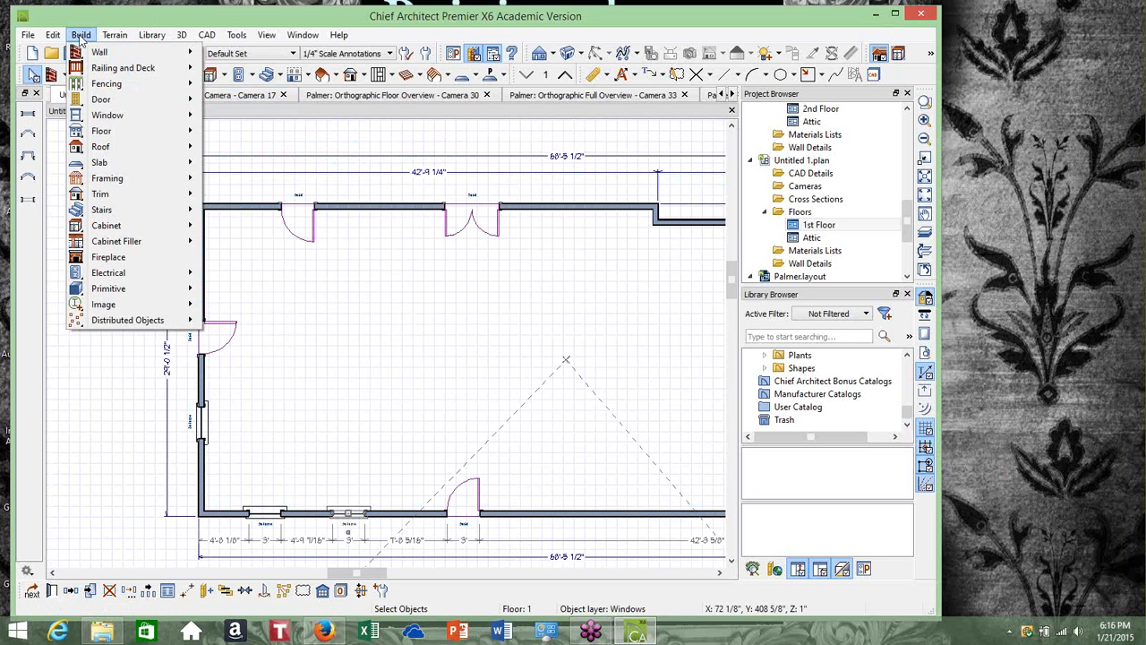
{"action": "mouse_move", "coordinate": [50, 38]}
{"action": "left_click", "coordinate": [151, 35]}
{"action": "left_click", "coordinate": [206, 36]}
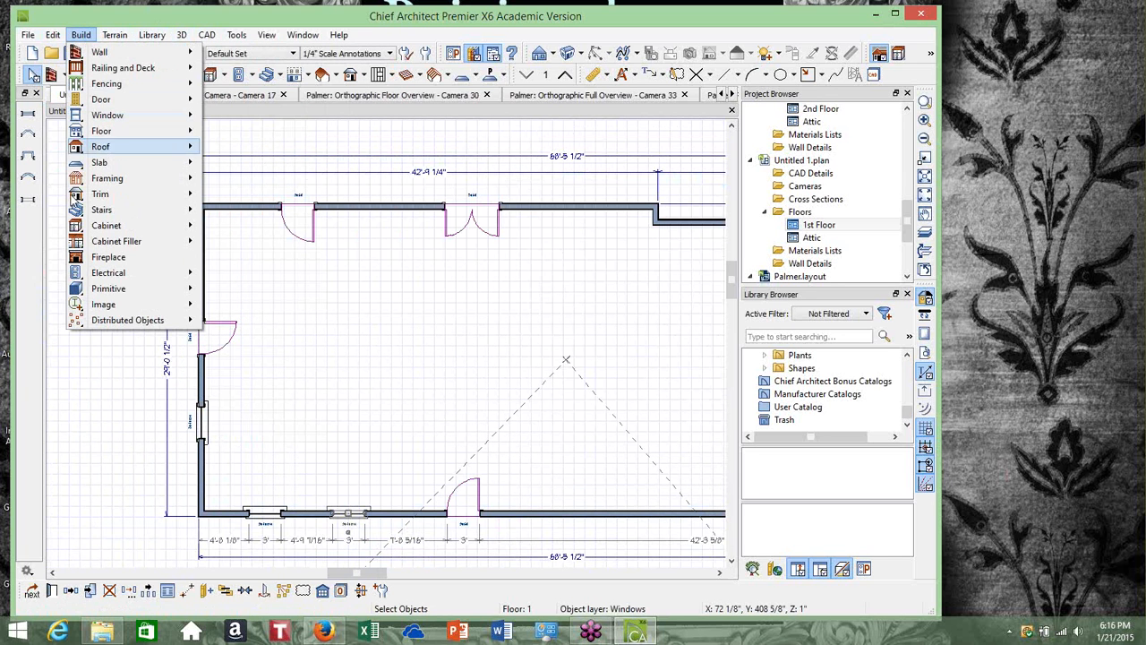
{"action": "left_click", "coordinate": [84, 406]}
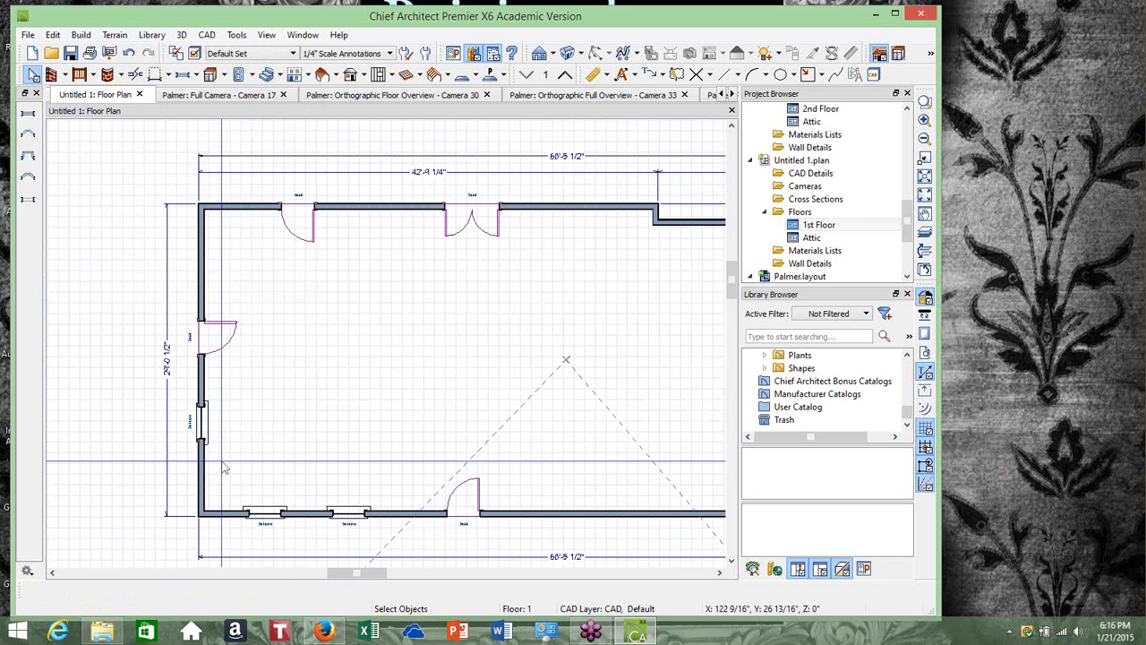
{"action": "scroll", "coordinate": [215, 461], "scroll_direction": "up", "scroll_amount": 2}
{"action": "left_click", "coordinate": [731, 561]}
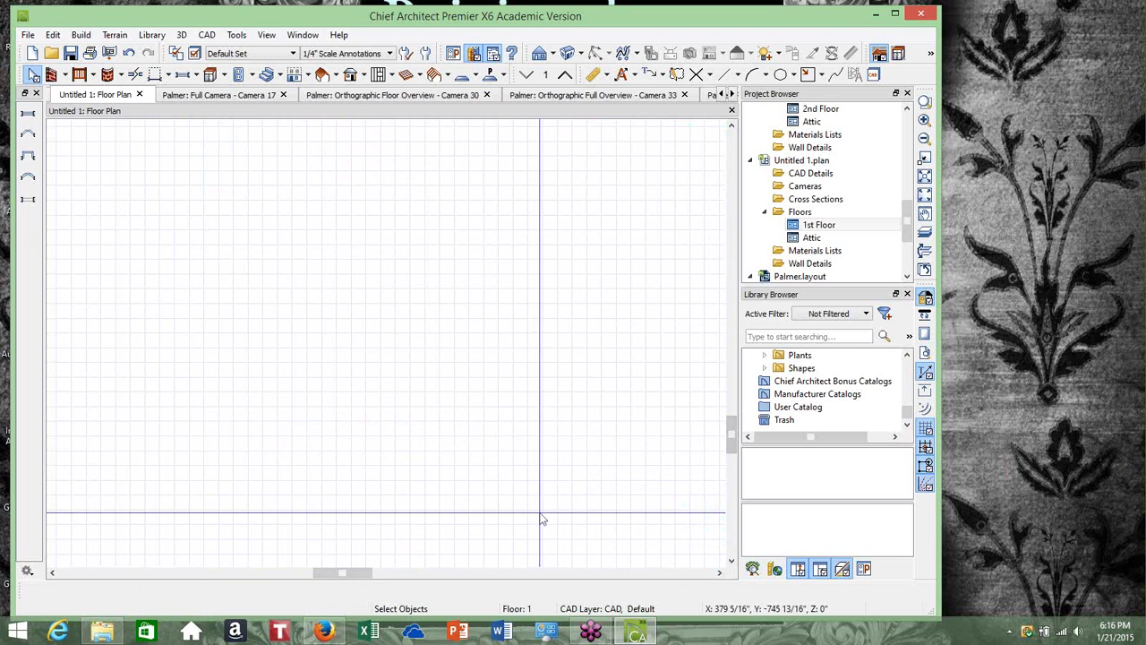
Position the first window in the bottom wall 2' 11 9/16" from the left exterior wall
{"action": "scroll", "coordinate": [439, 336], "scroll_direction": "down", "scroll_amount": 1}
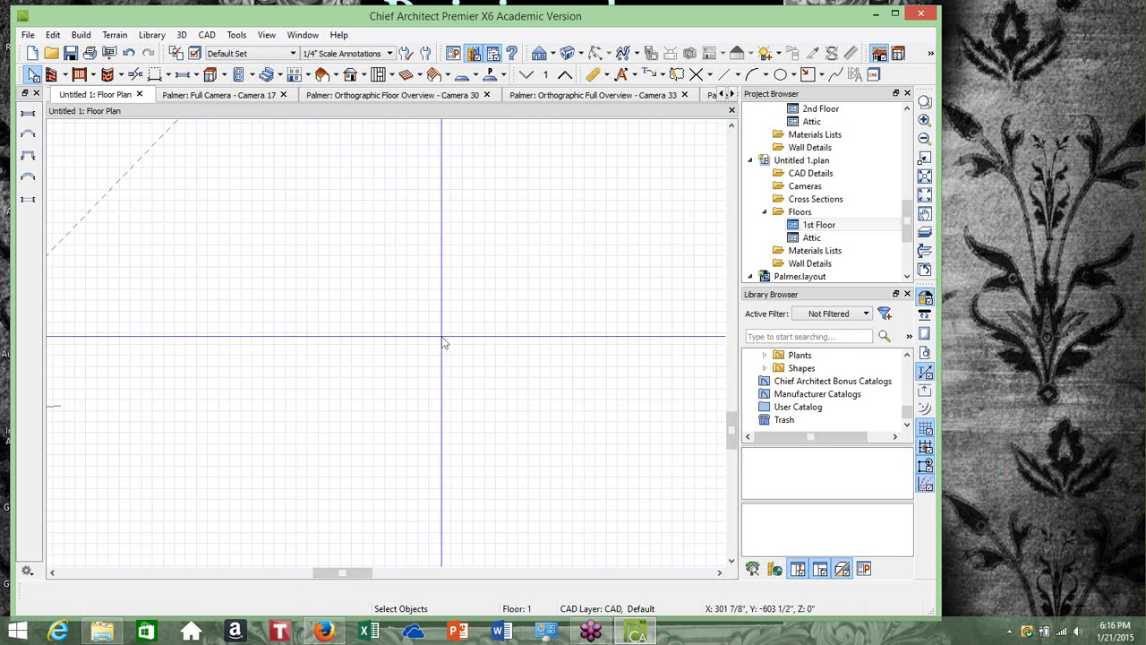
{"action": "left_click", "coordinate": [925, 176]}
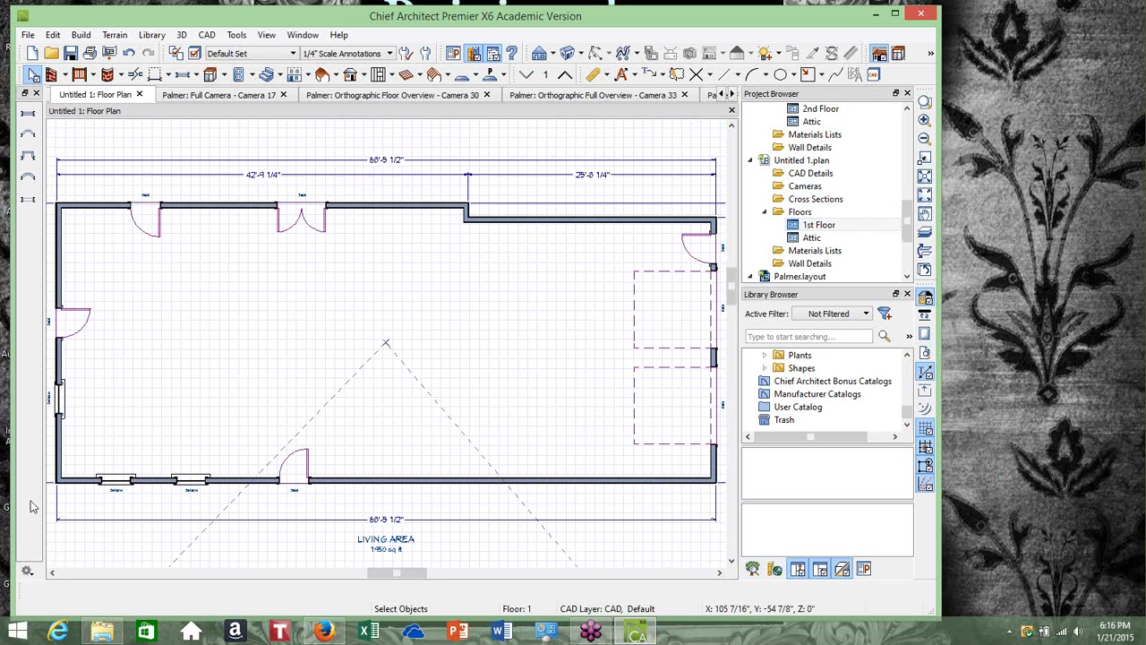
{"action": "scroll", "coordinate": [102, 481], "scroll_direction": "up", "scroll_amount": 2}
{"action": "scroll", "coordinate": [105, 483], "scroll_direction": "up", "scroll_amount": 1}
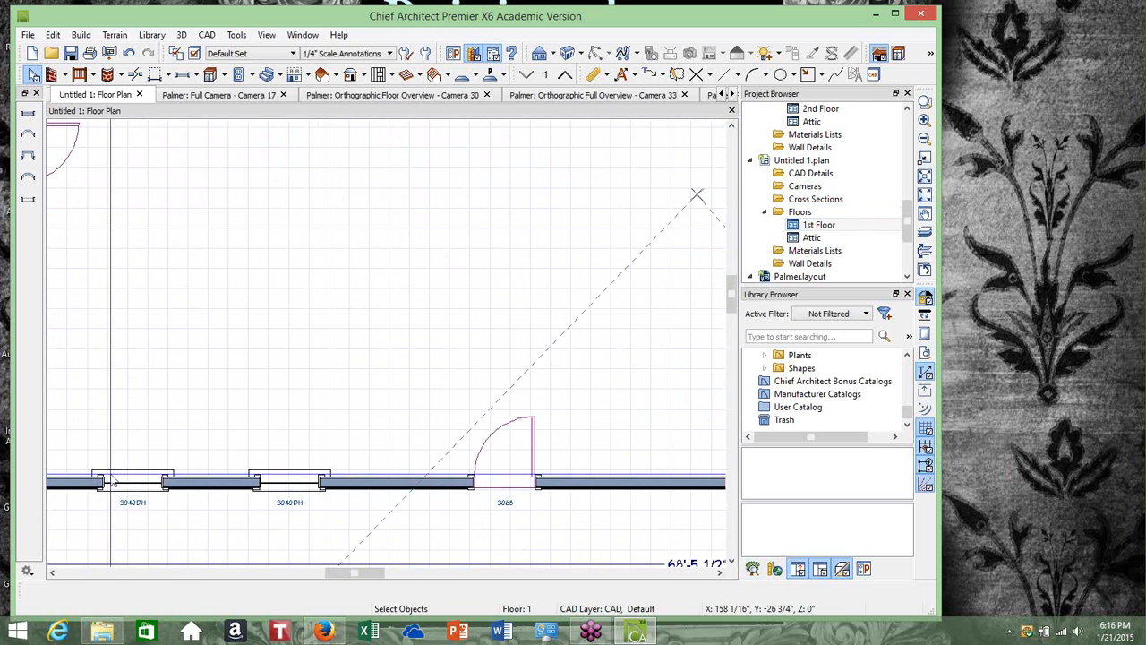
{"action": "left_click", "coordinate": [104, 484]}
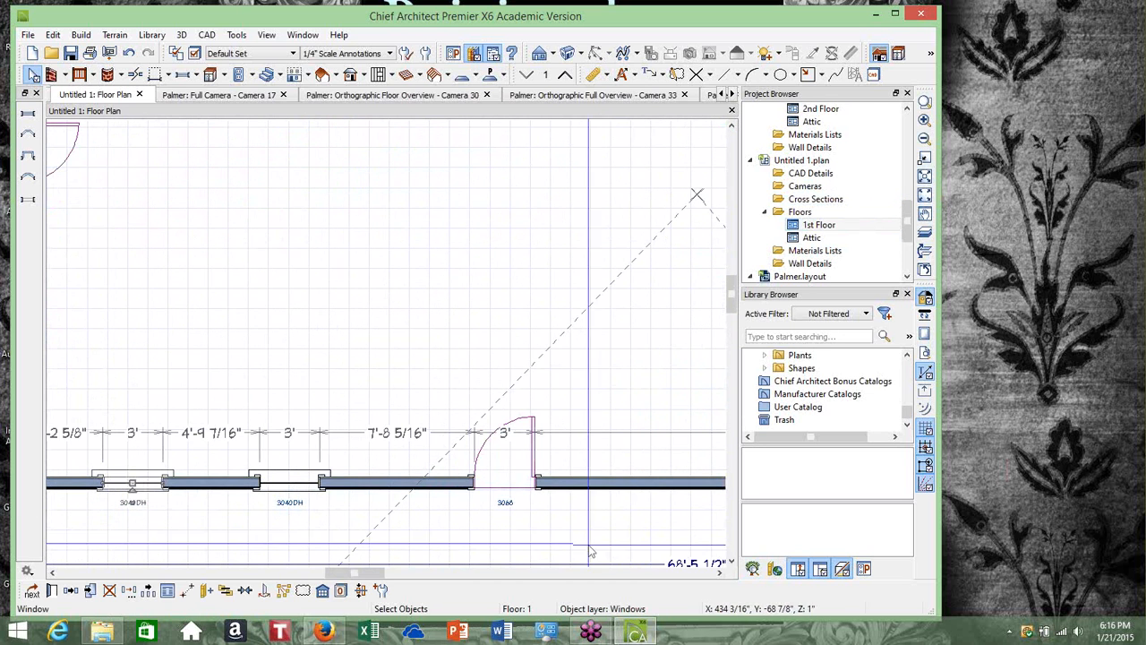
{"action": "left_click_drag", "start_coordinate": [368, 577], "coordinate": [338, 578]}
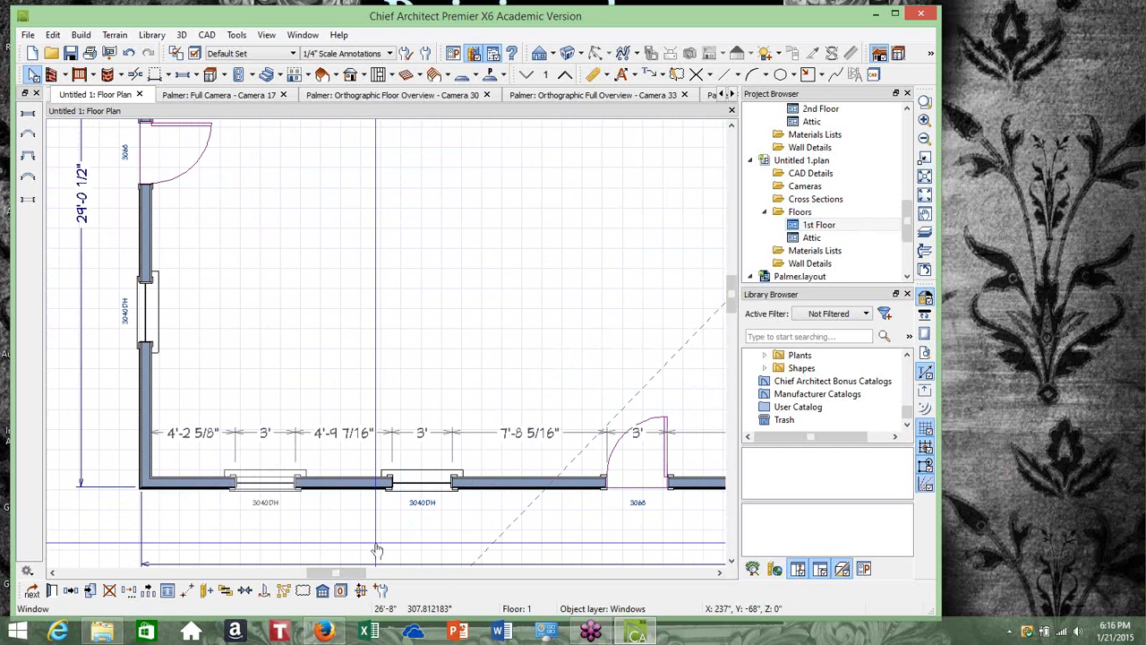
{"action": "left_click", "coordinate": [265, 484]}
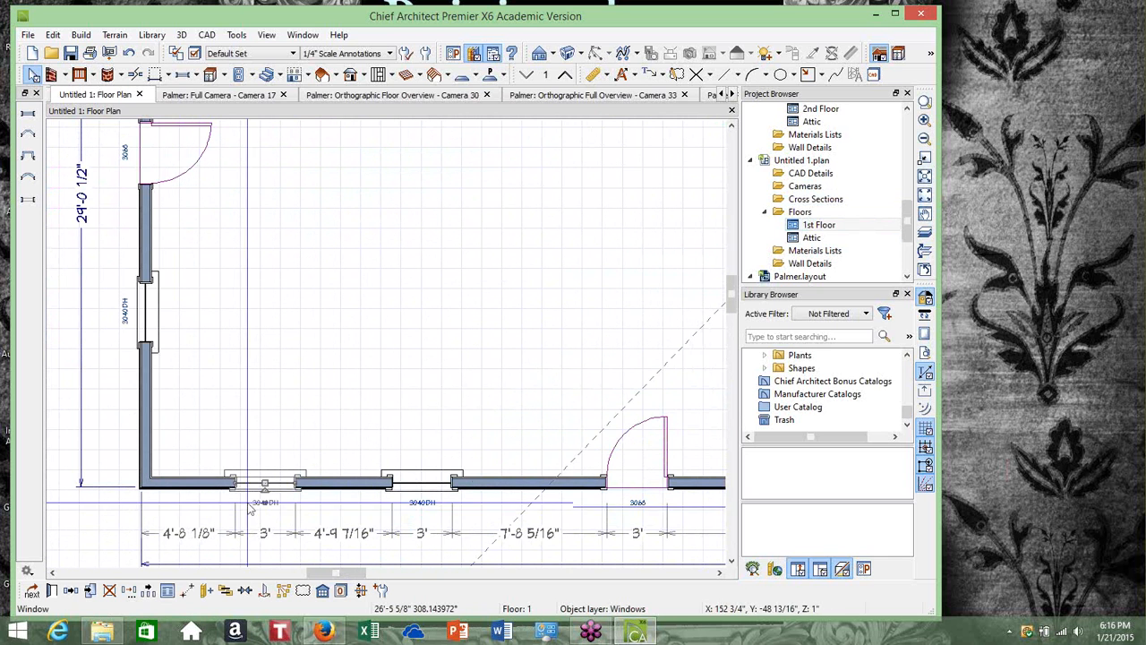
{"action": "left_click", "coordinate": [212, 533]}
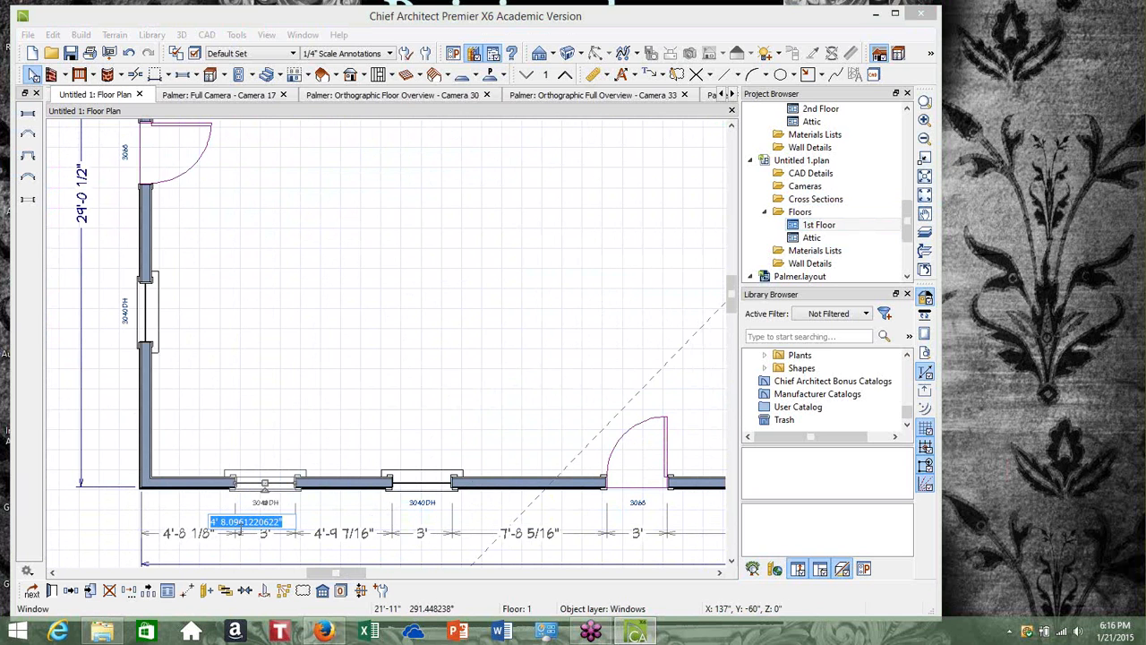
{"action": "key", "text": "BackSpace"}
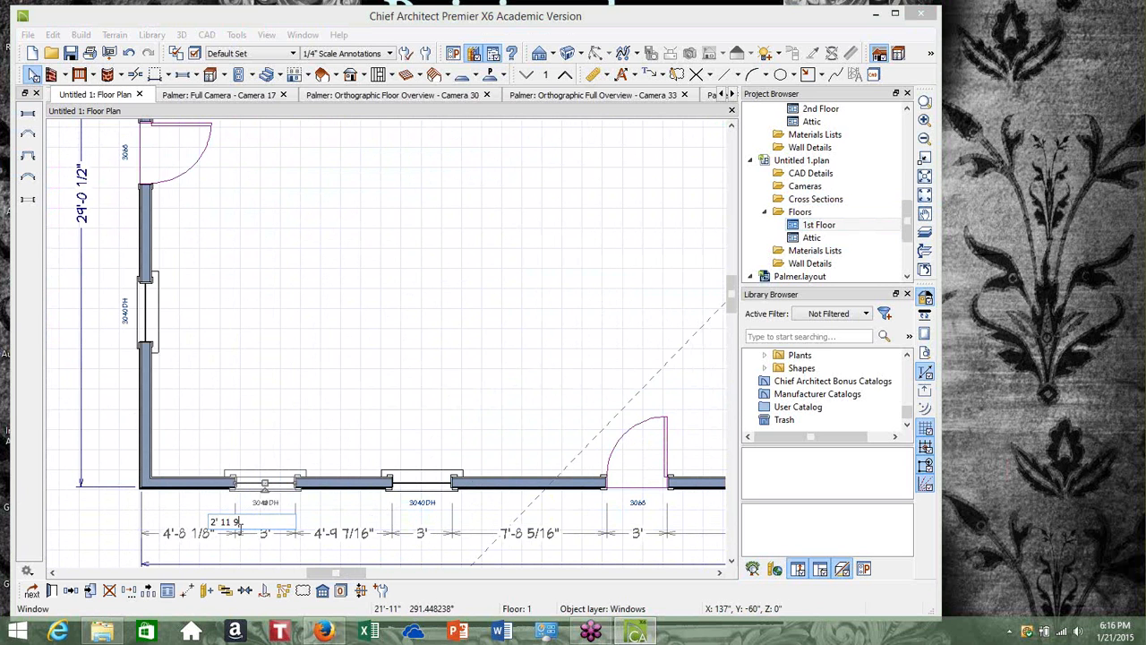
{"action": "type", "text": "2' 11 9/16"}
{"action": "key", "text": "Return"}
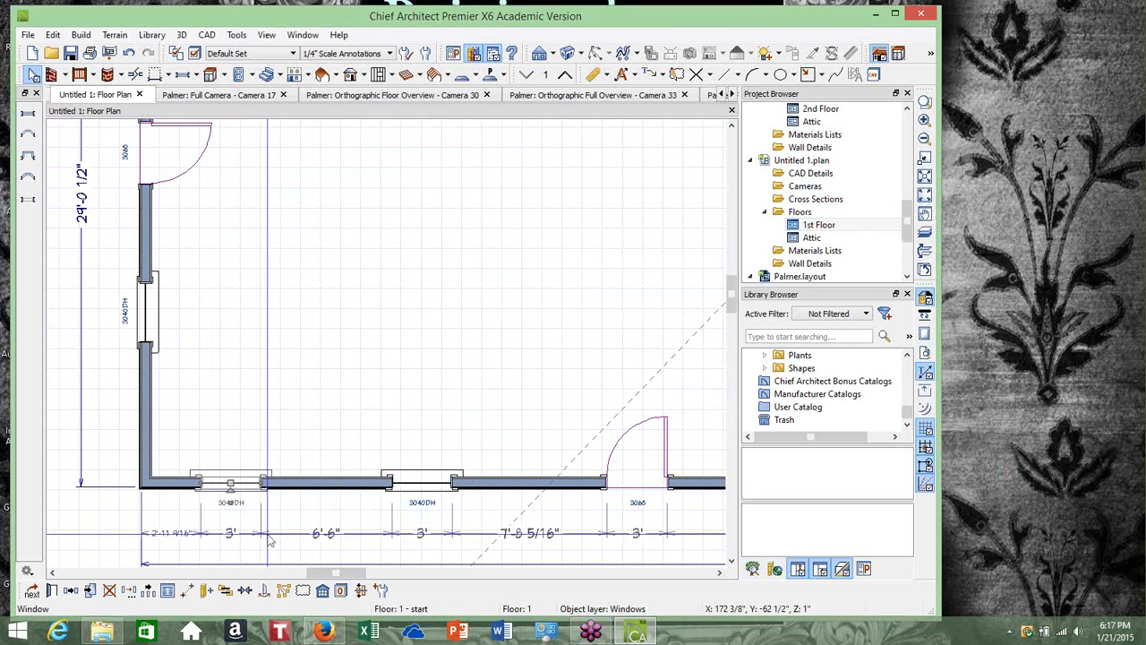
Set the gap between the first and second bottom-wall windows to 2' 11 1/2"
{"action": "left_click", "coordinate": [422, 483]}
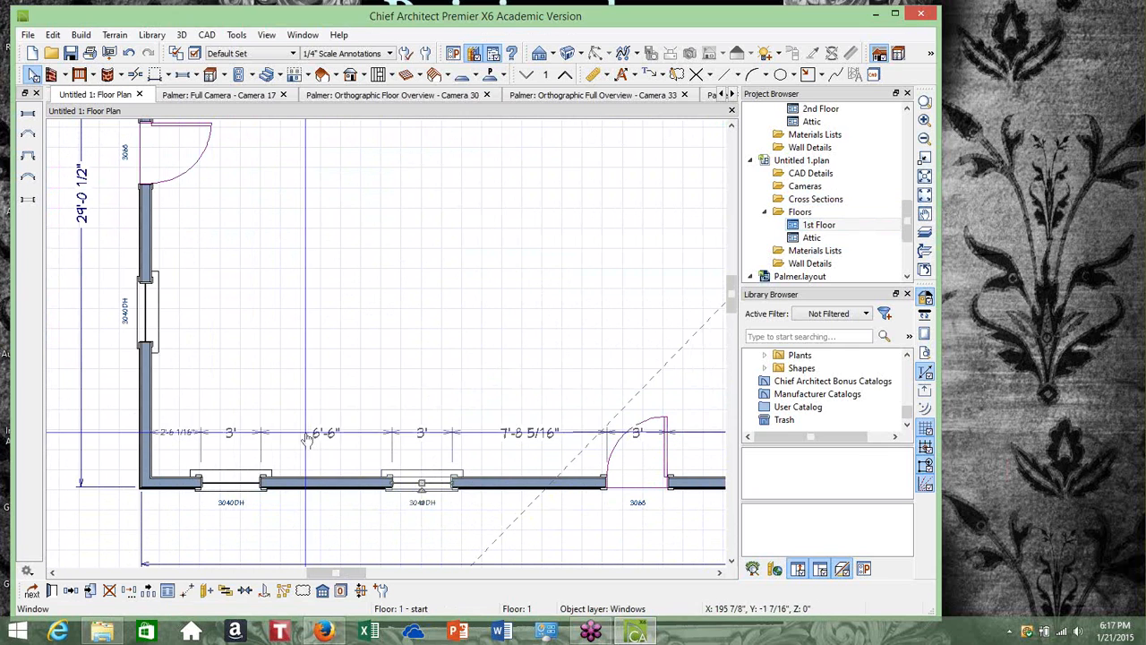
{"action": "left_click", "coordinate": [315, 434]}
{"action": "key", "text": "BackSpace"}
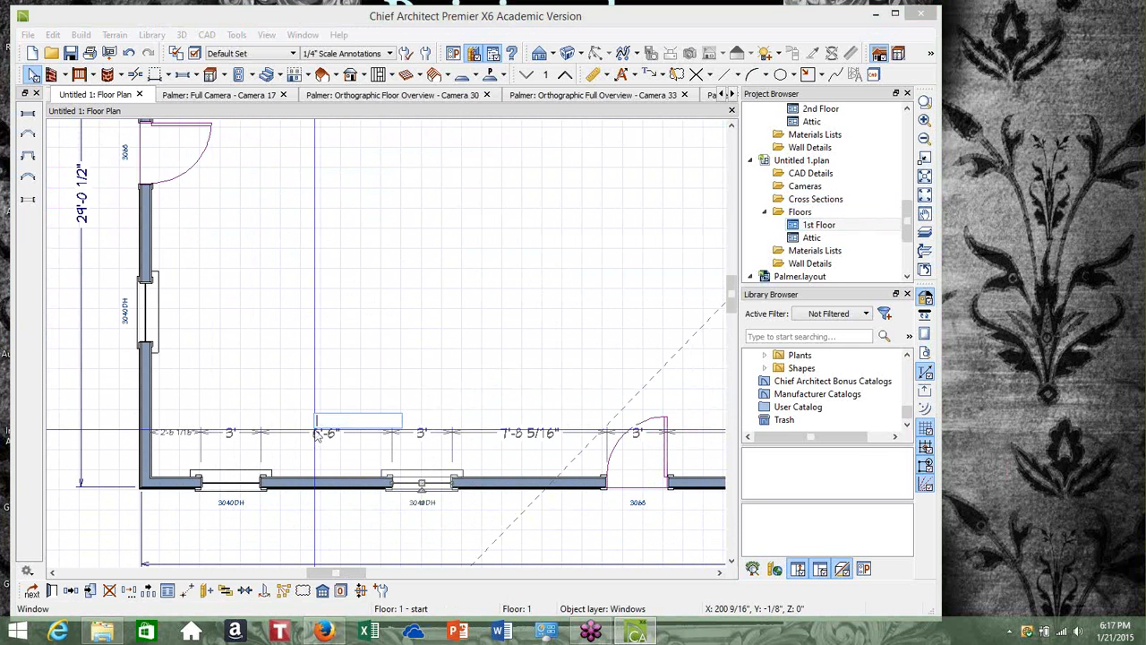
{"action": "type", "text": "2' 11 1/2\""}
{"action": "key", "text": "Return"}
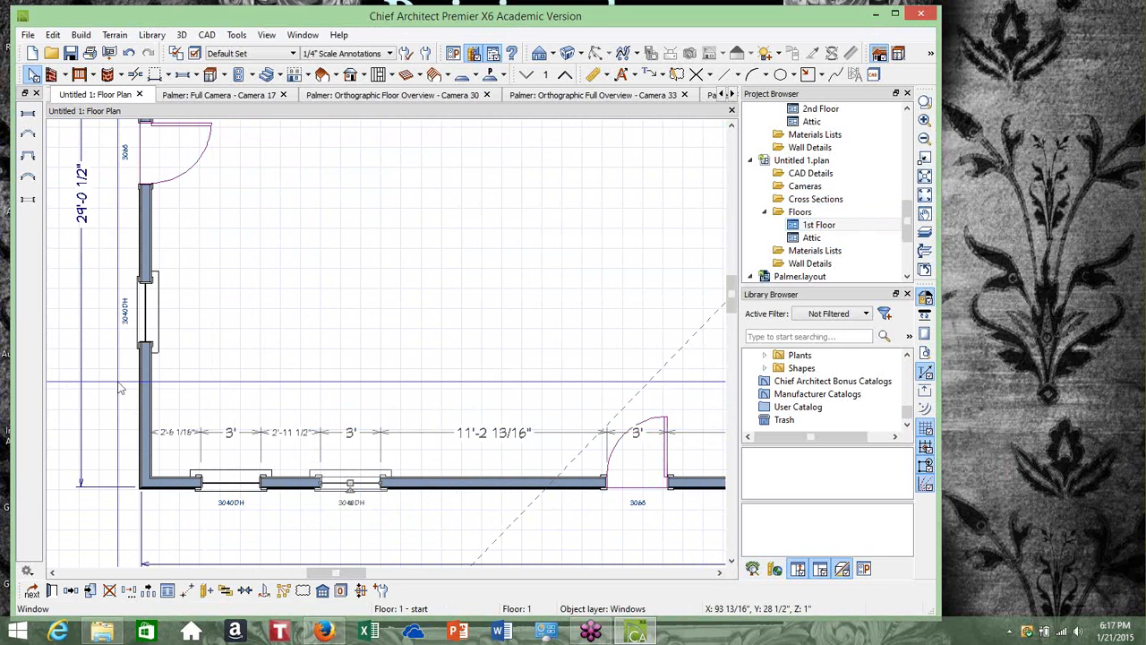
Move the bottom-wall entry door leftward, closer to the two windows
{"action": "scroll", "coordinate": [352, 411], "scroll_direction": "down", "scroll_amount": 1}
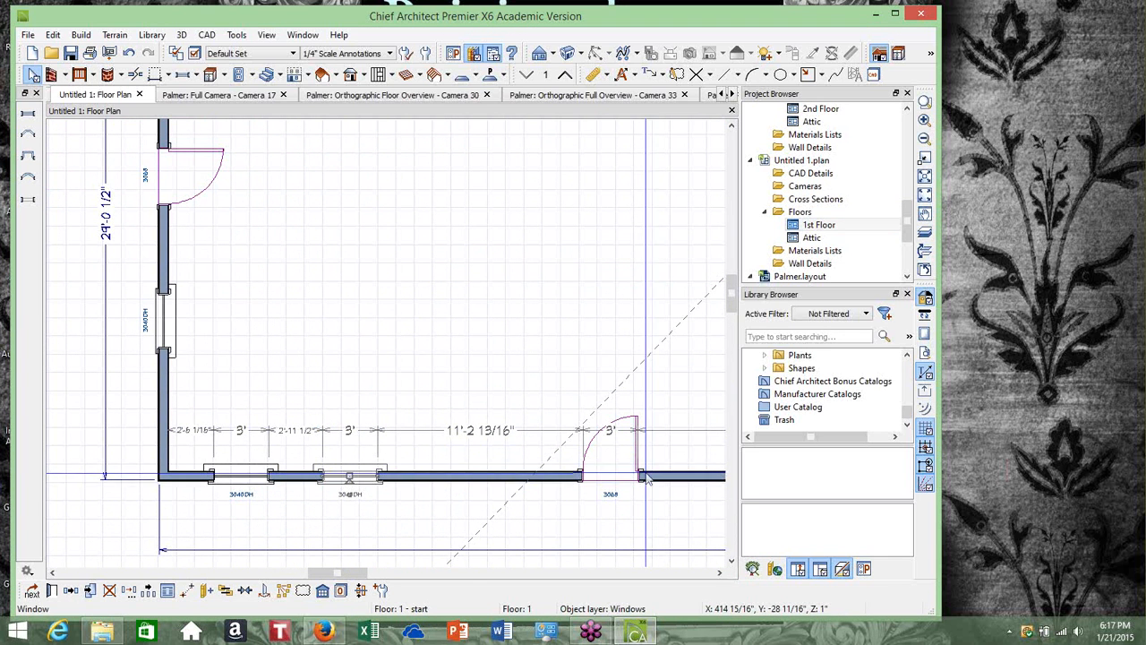
{"action": "left_click", "coordinate": [610, 476]}
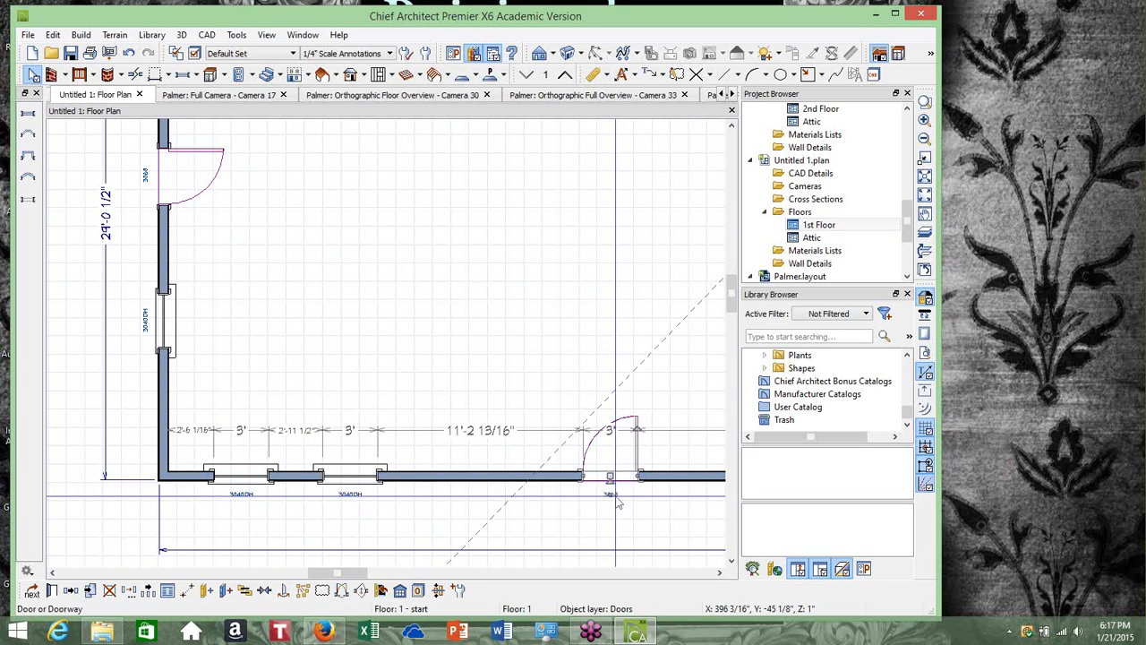
{"action": "left_click_drag", "start_coordinate": [613, 476], "coordinate": [548, 460]}
{"action": "scroll", "coordinate": [548, 461], "scroll_direction": "down", "scroll_amount": 5}
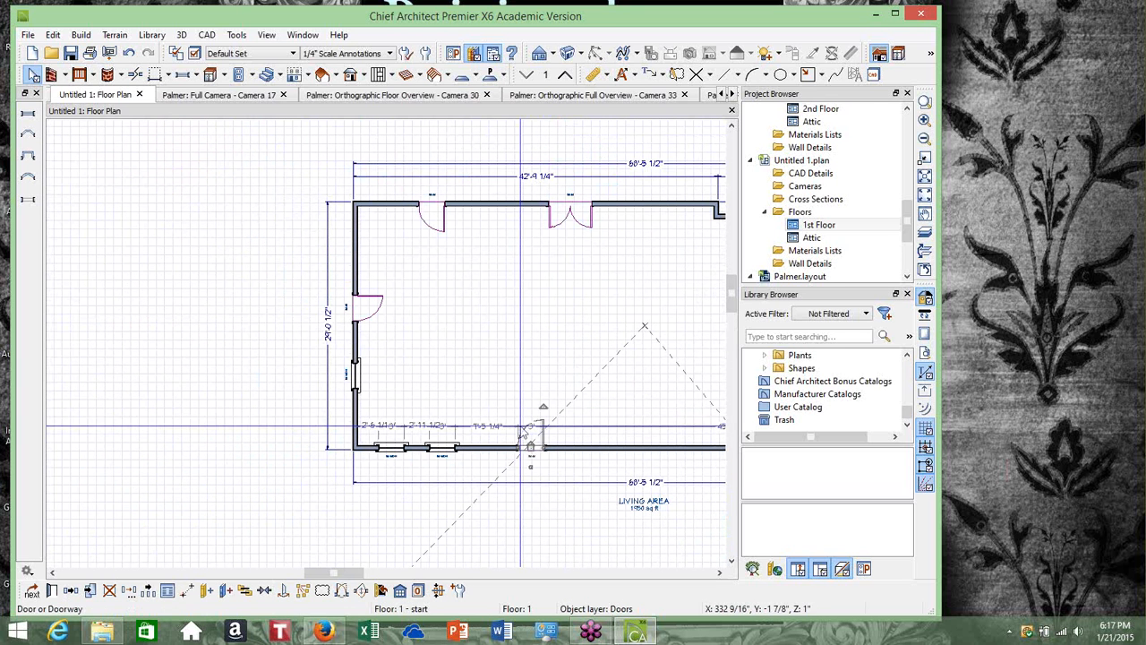
Paste a copy of a bottom-wall window into the bottom wall to the right of the door
{"action": "left_click", "coordinate": [720, 573]}
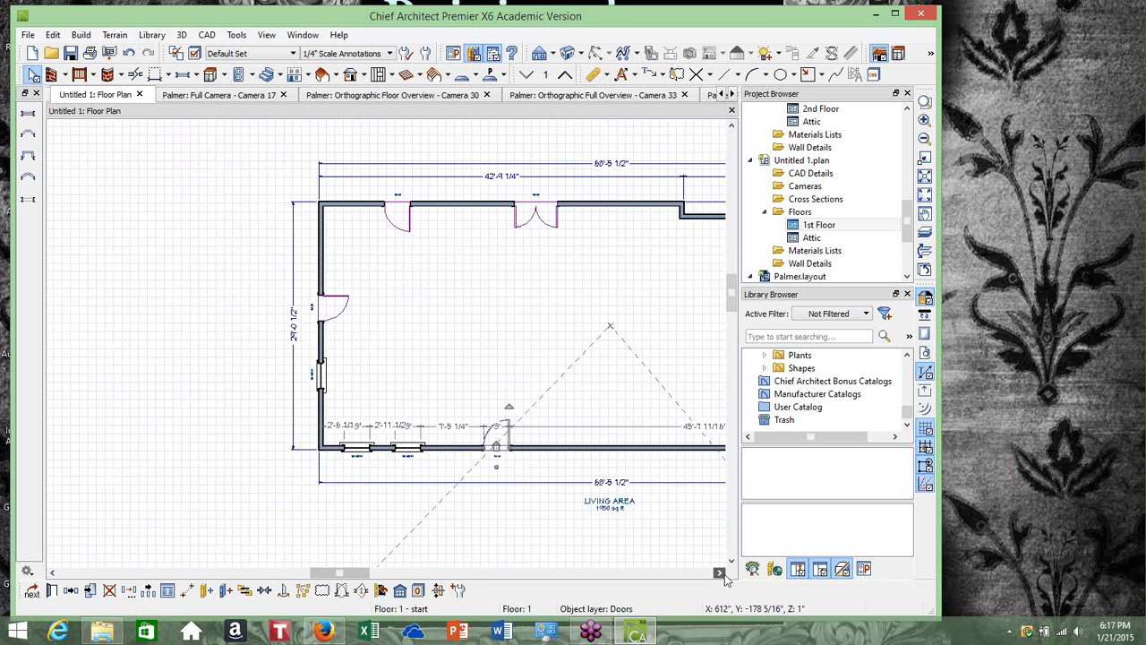
{"action": "left_click_drag", "start_coordinate": [727, 580], "coordinate": [727, 581]}
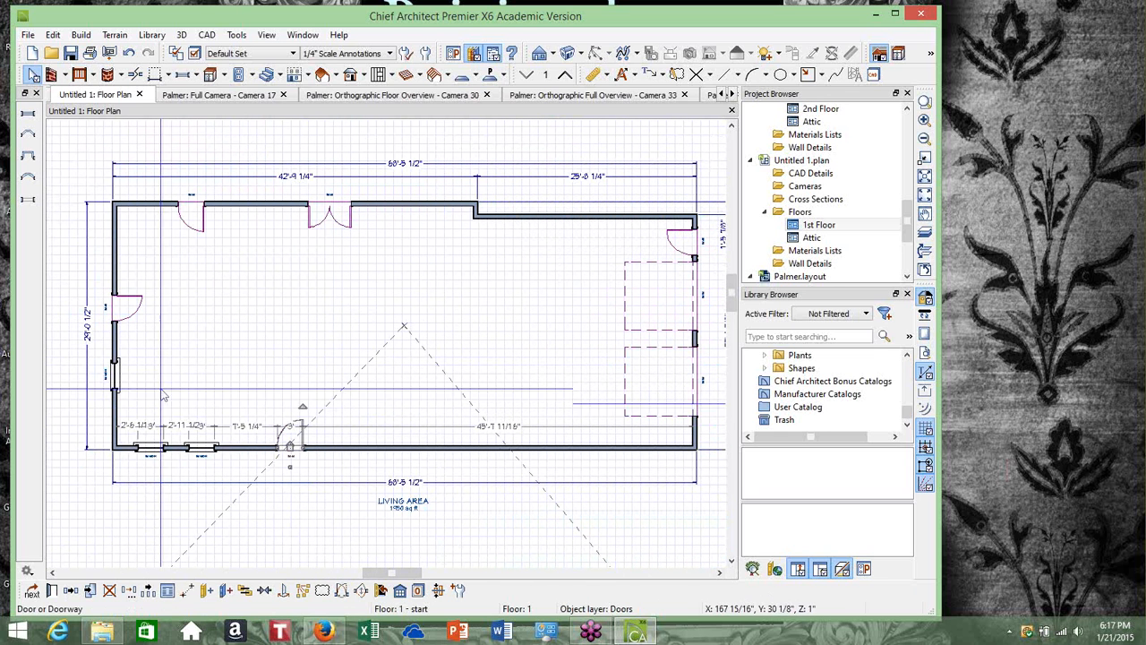
{"action": "left_click", "coordinate": [202, 448]}
{"action": "right_click", "coordinate": [202, 448]}
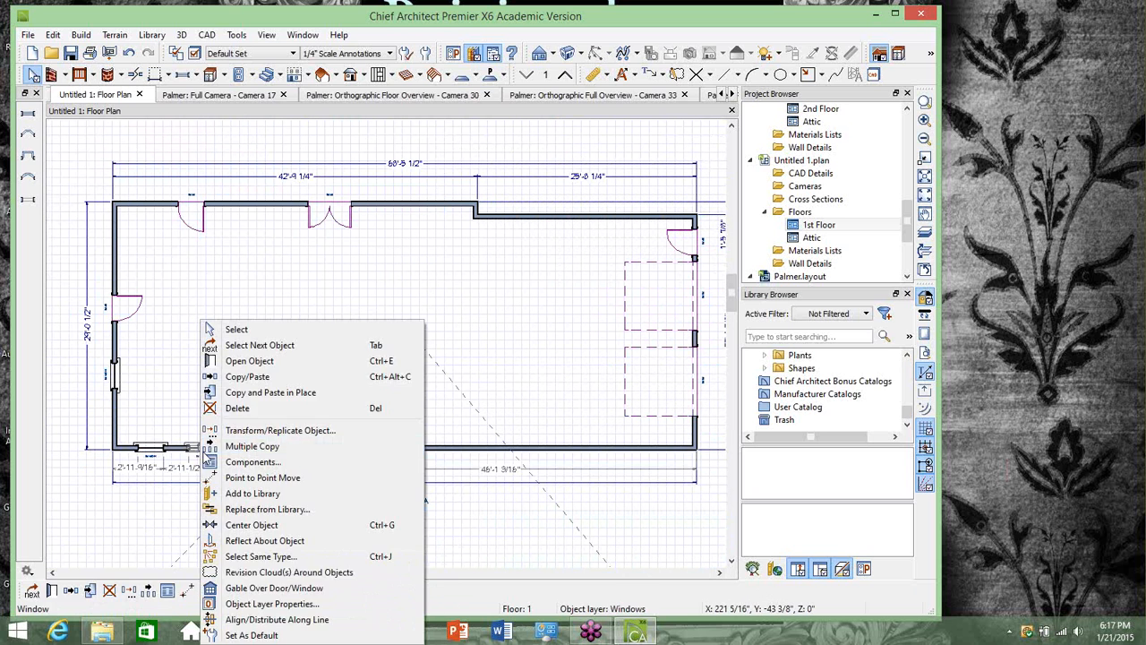
{"action": "left_click", "coordinate": [231, 392]}
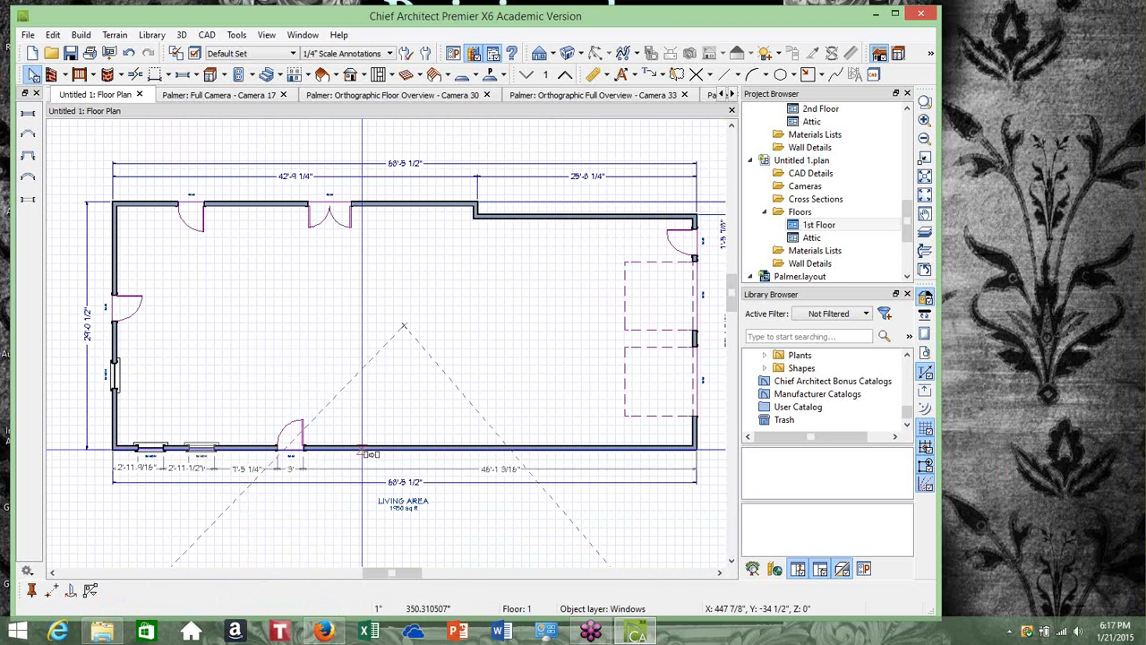
{"action": "left_click", "coordinate": [362, 454]}
Paste another copy of that window just to its right in the bottom wall
{"action": "right_click", "coordinate": [362, 452]}
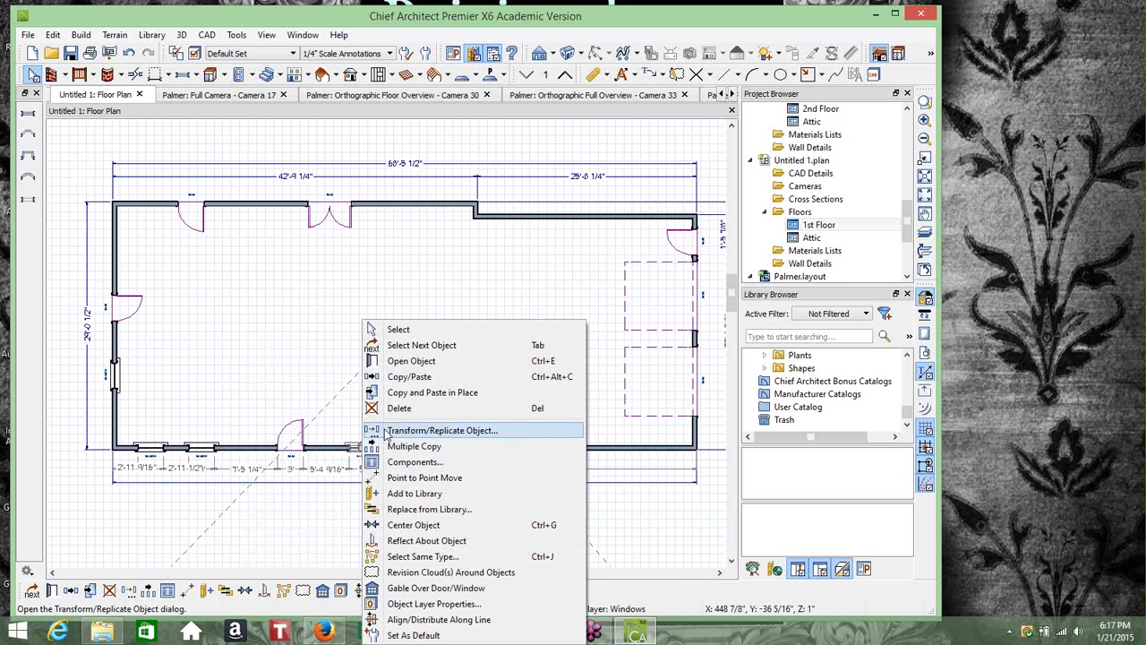
{"action": "left_click", "coordinate": [416, 377]}
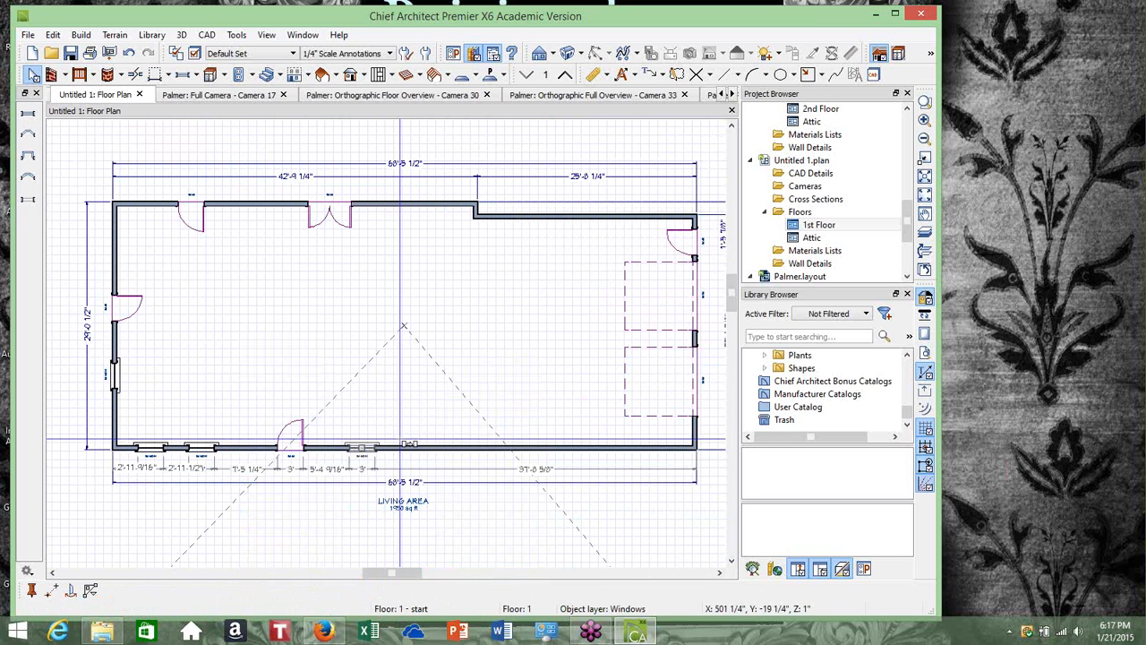
{"action": "left_click", "coordinate": [406, 452]}
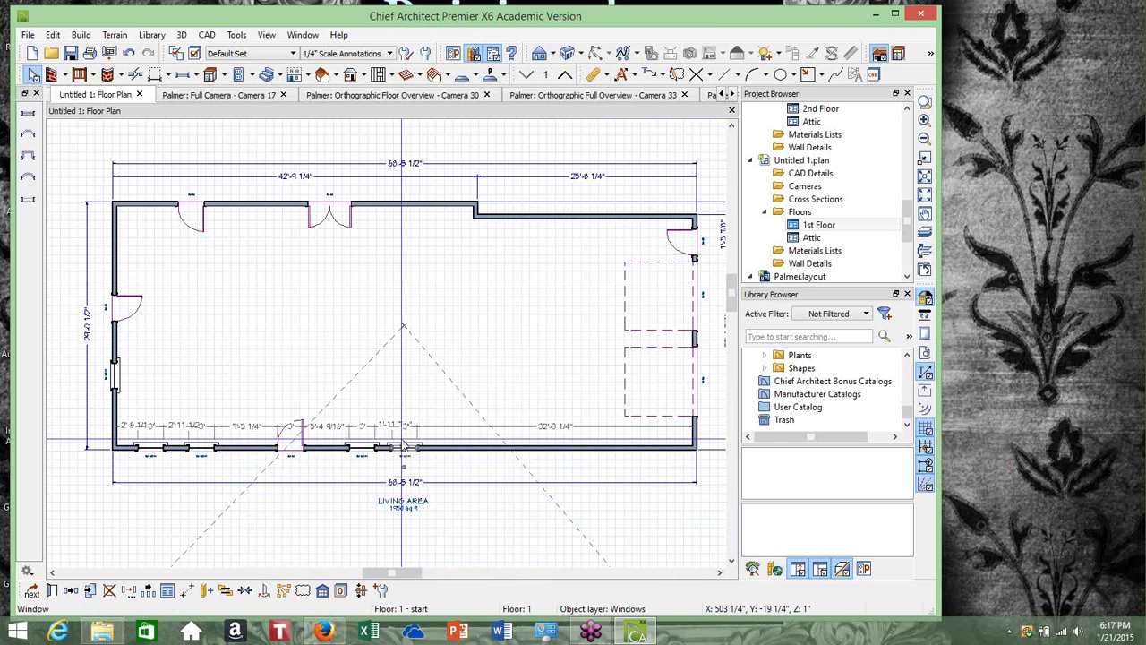
Place a standard window in the top exterior wall just left of the first door
{"action": "scroll", "coordinate": [405, 448], "scroll_direction": "up", "scroll_amount": 1}
{"action": "scroll", "coordinate": [402, 445], "scroll_direction": "up", "scroll_amount": 3}
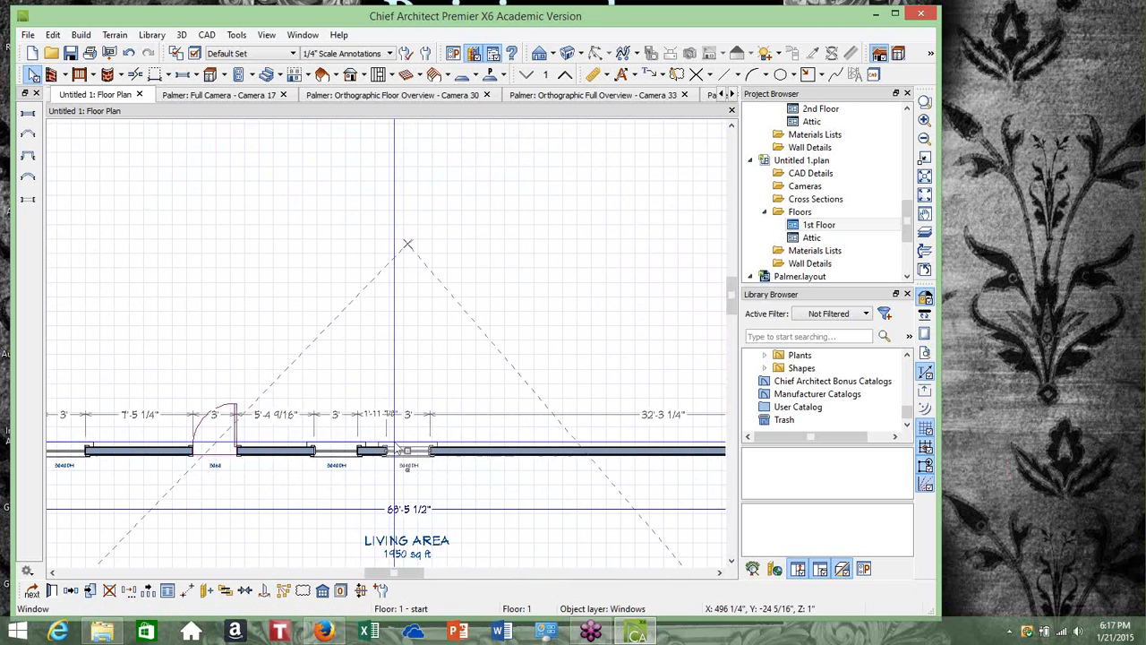
{"action": "scroll", "coordinate": [408, 446], "scroll_direction": "down", "scroll_amount": 3}
{"action": "scroll", "coordinate": [407, 452], "scroll_direction": "down", "scroll_amount": 3}
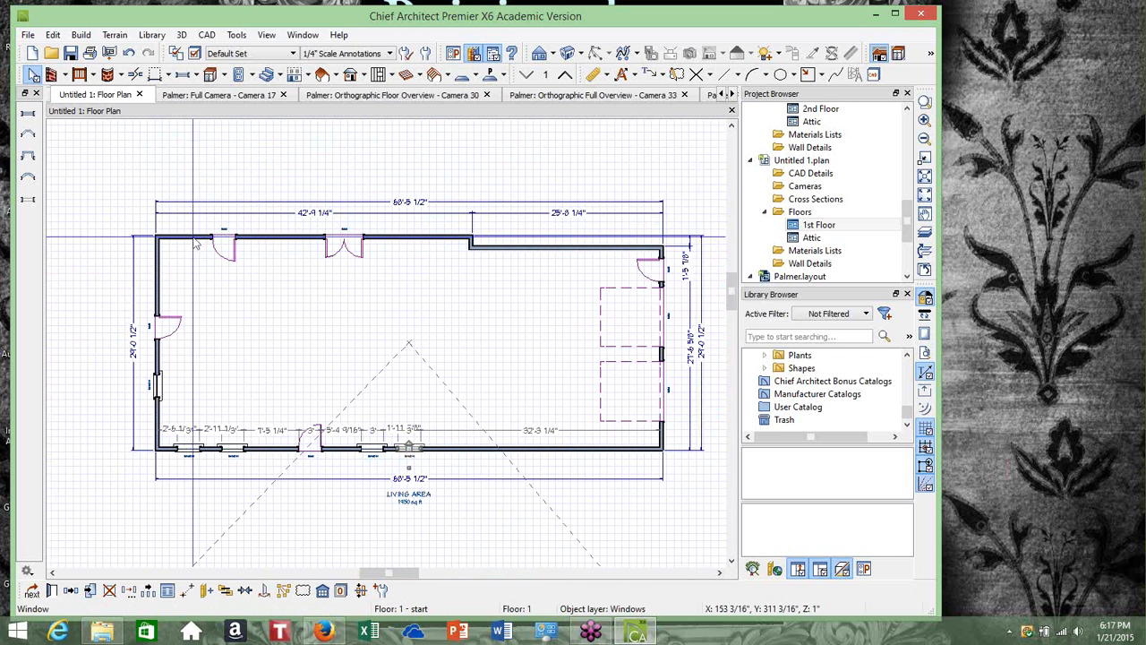
{"action": "scroll", "coordinate": [196, 244], "scroll_direction": "up", "scroll_amount": 3}
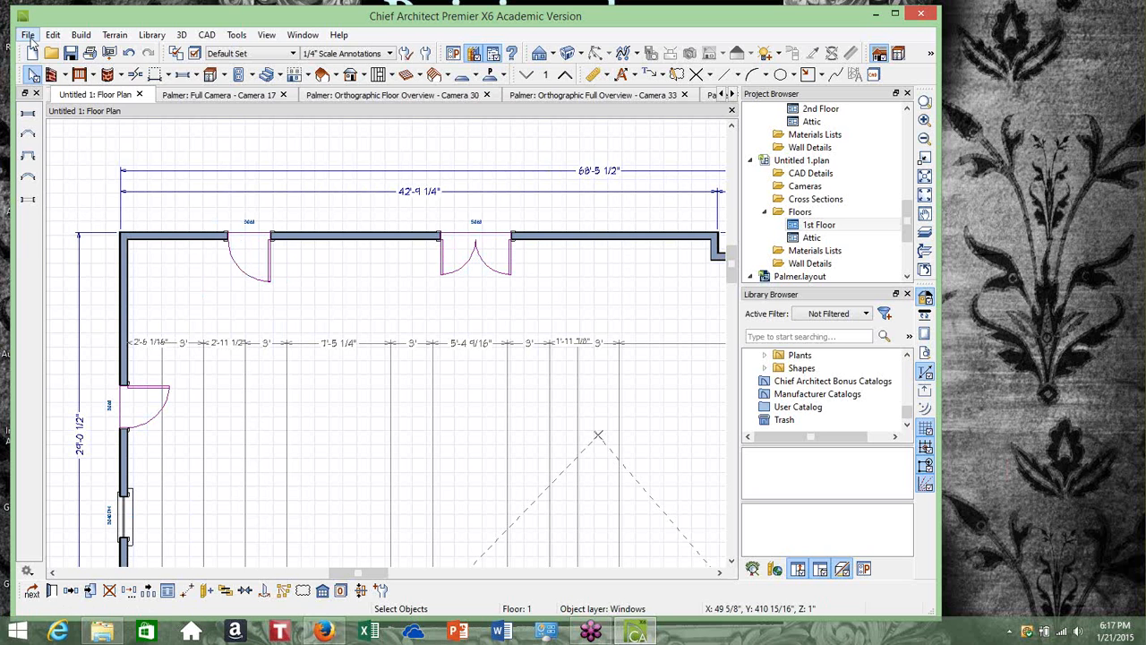
{"action": "left_click", "coordinate": [29, 36]}
{"action": "left_click", "coordinate": [83, 36]}
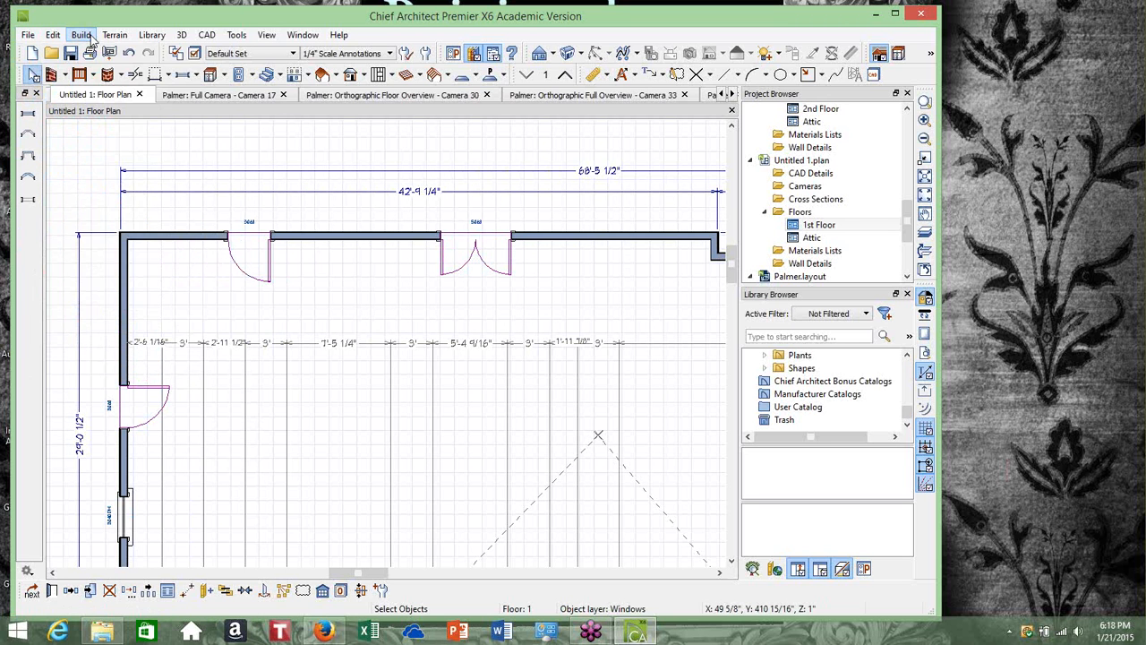
{"action": "left_click", "coordinate": [82, 36]}
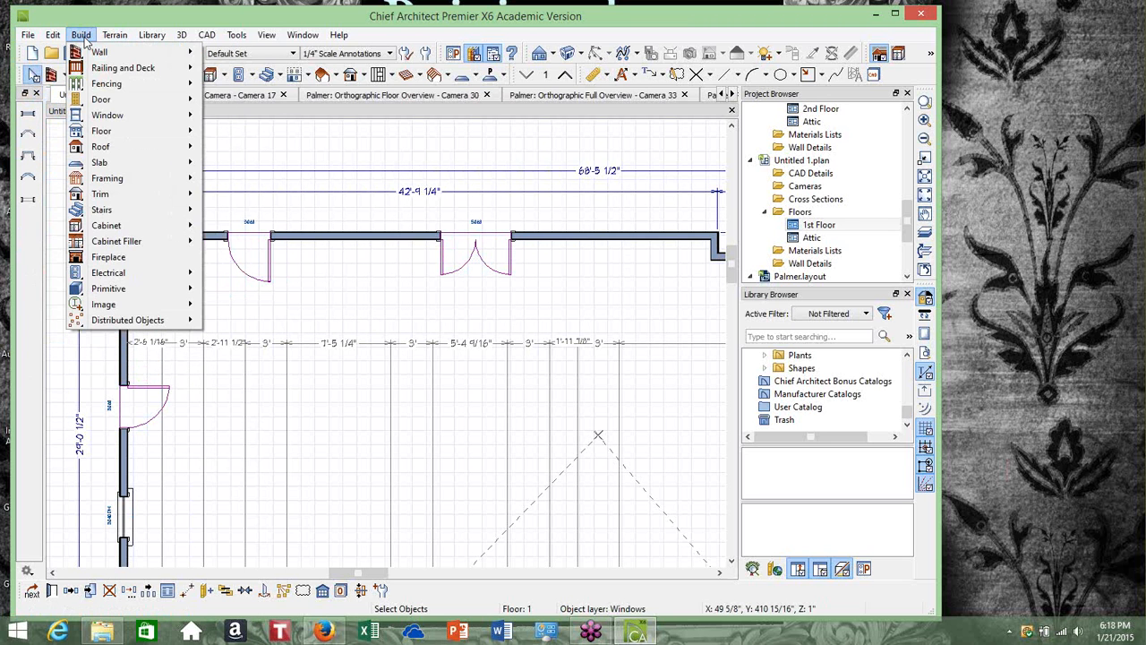
{"action": "mouse_move", "coordinate": [101, 117]}
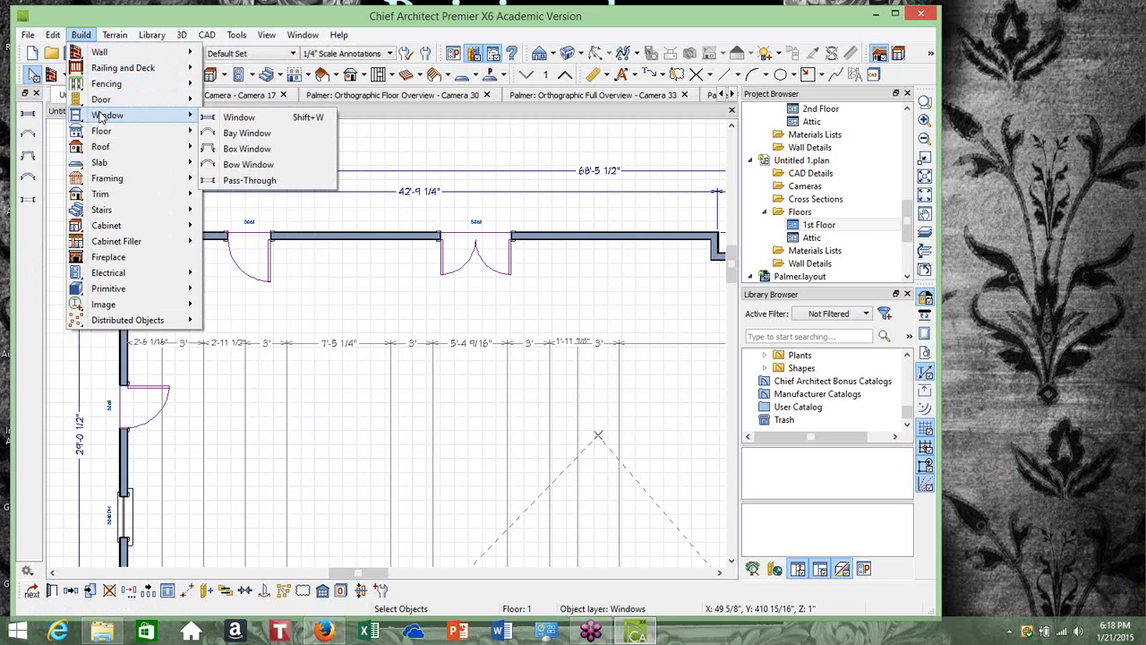
{"action": "left_click", "coordinate": [202, 118]}
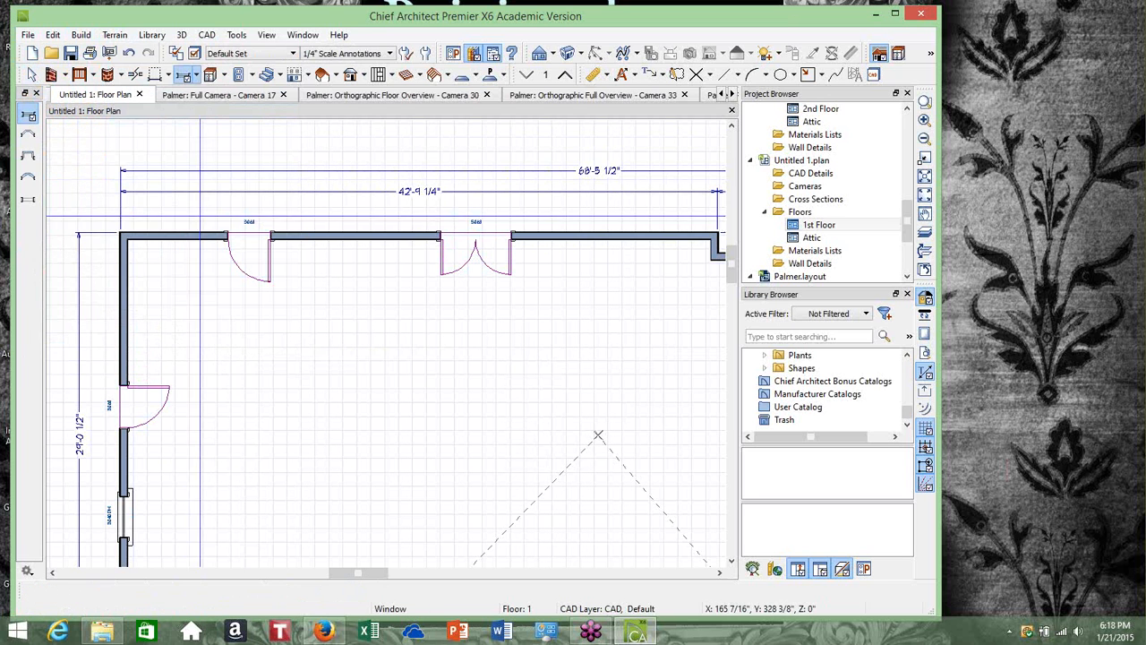
{"action": "left_click", "coordinate": [222, 237]}
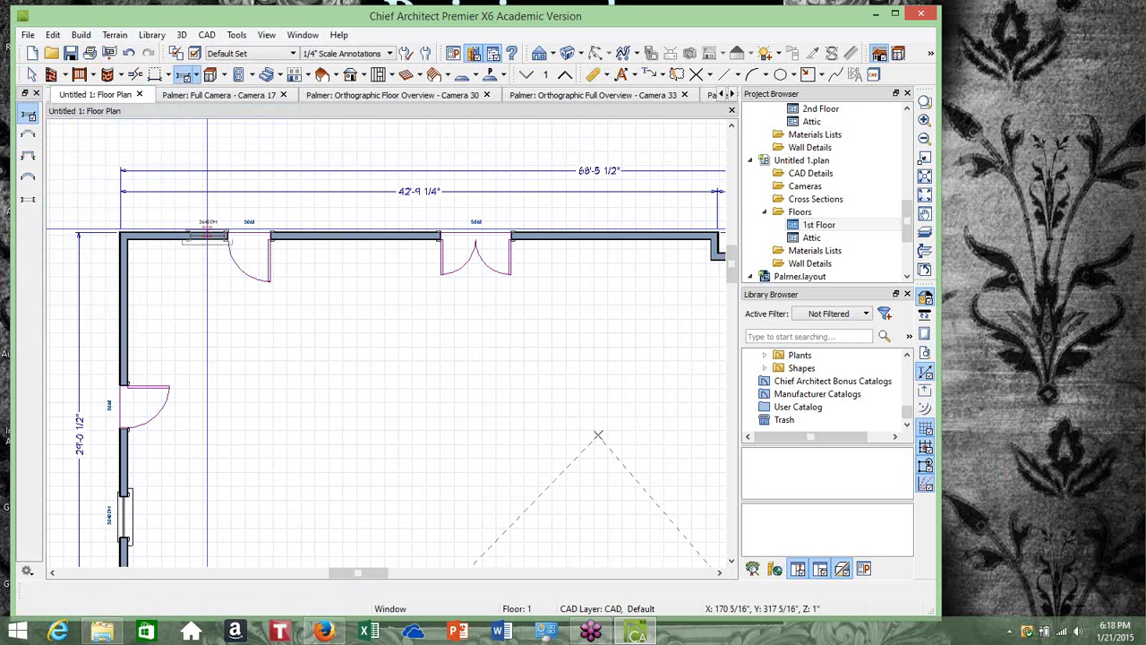
{"action": "scroll", "coordinate": [207, 235], "scroll_direction": "up", "scroll_amount": 5}
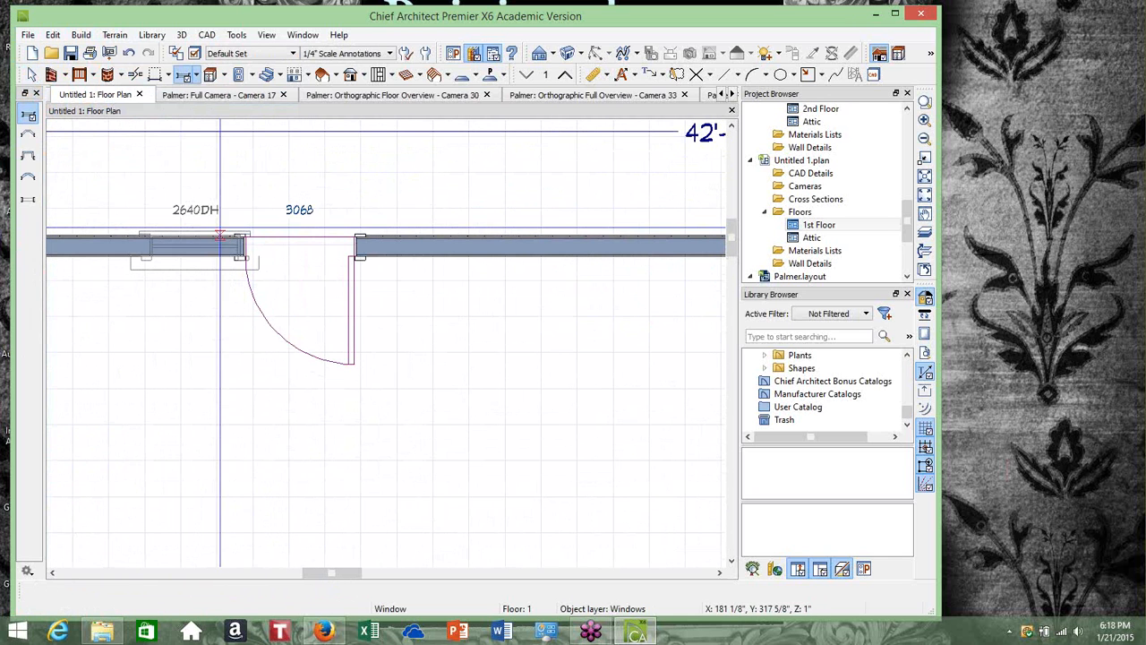
{"action": "left_click", "coordinate": [239, 226]}
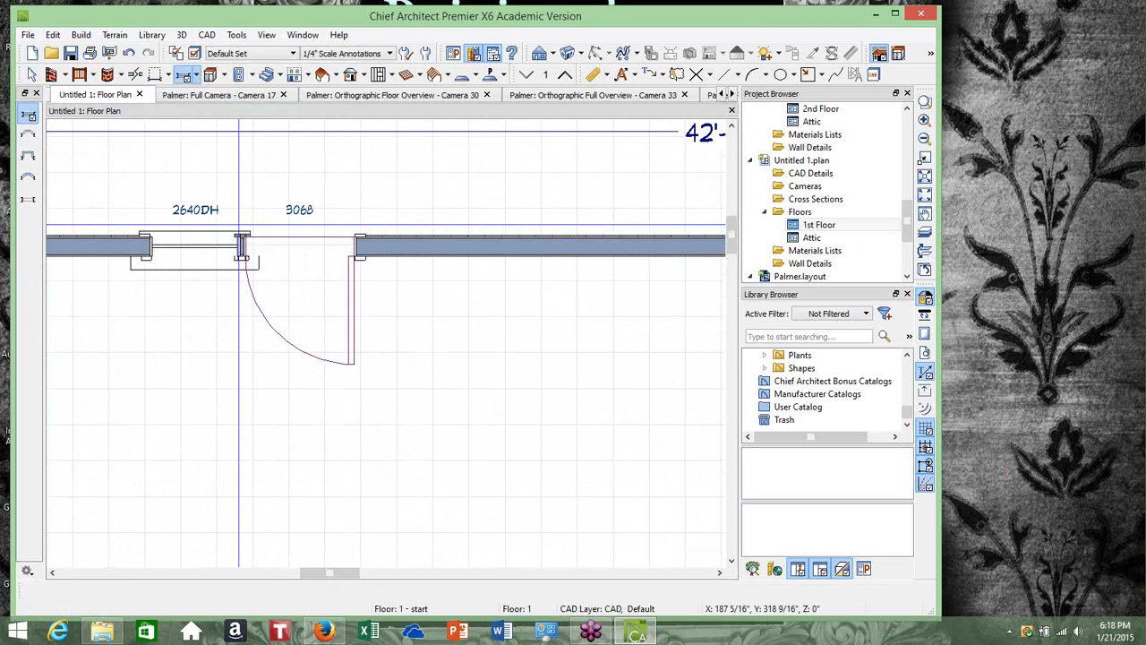
Open the top-wall window beside the door and set it to a Fixed Glass window 80" high sitting on the floor
{"action": "left_click", "coordinate": [31, 74]}
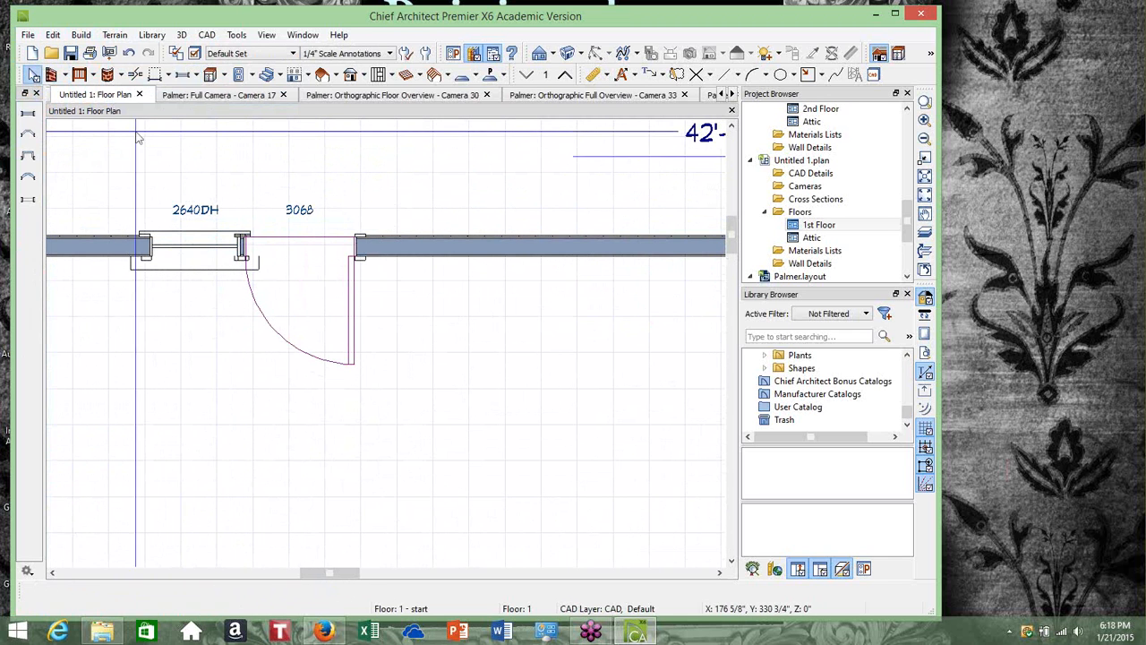
{"action": "left_click", "coordinate": [196, 248]}
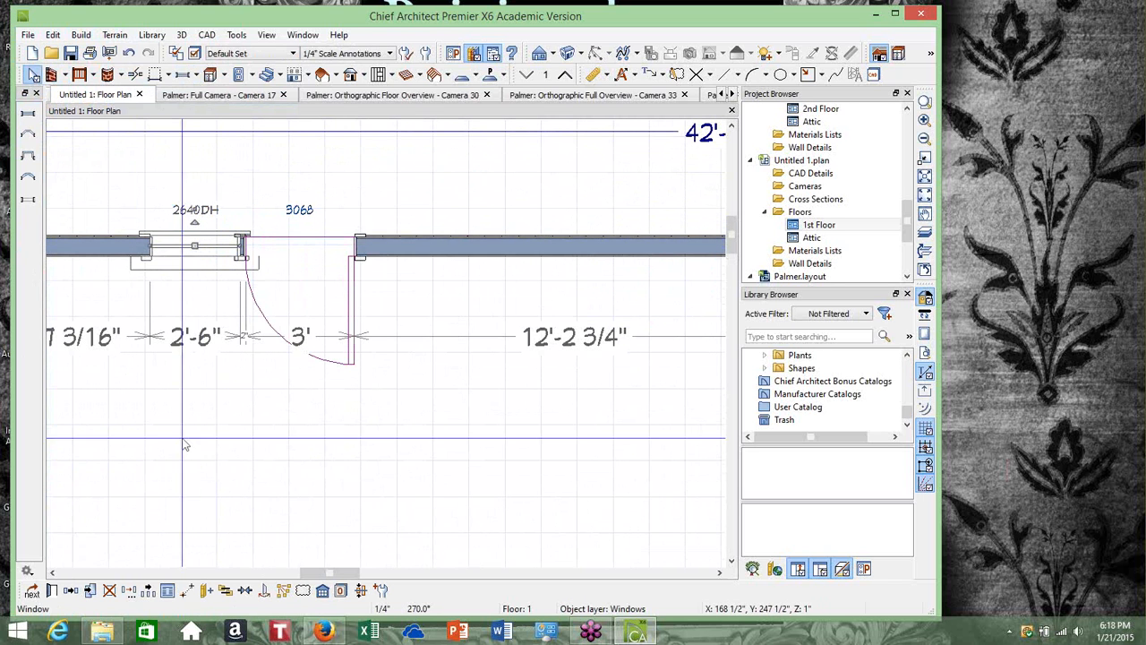
{"action": "left_click", "coordinate": [53, 589]}
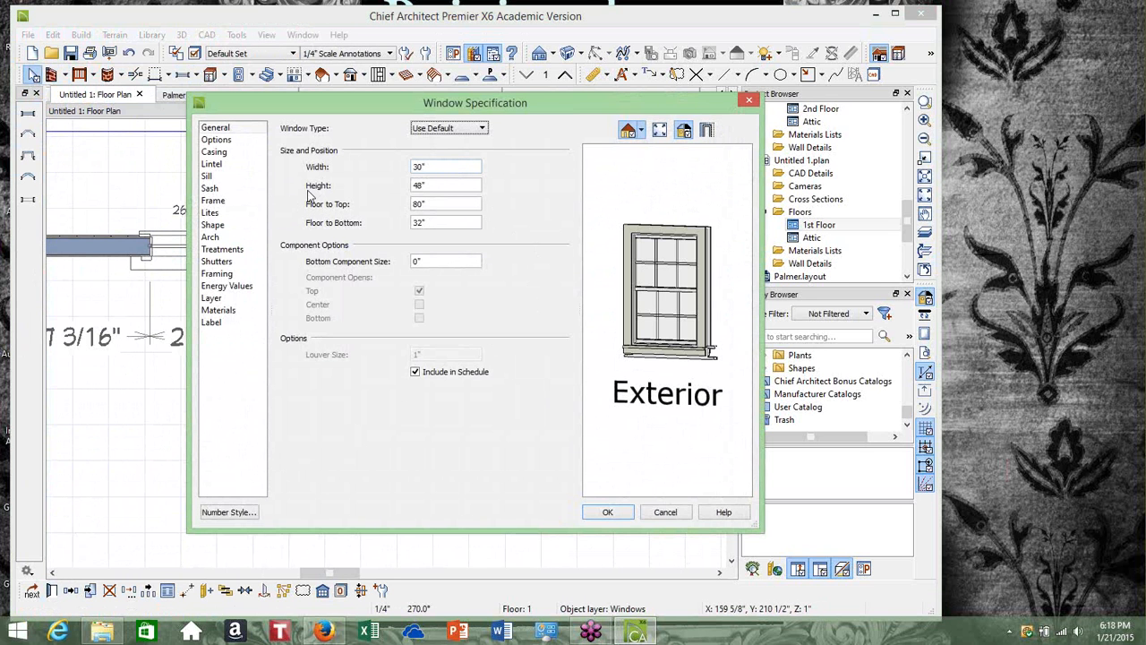
{"action": "left_click", "coordinate": [434, 183]}
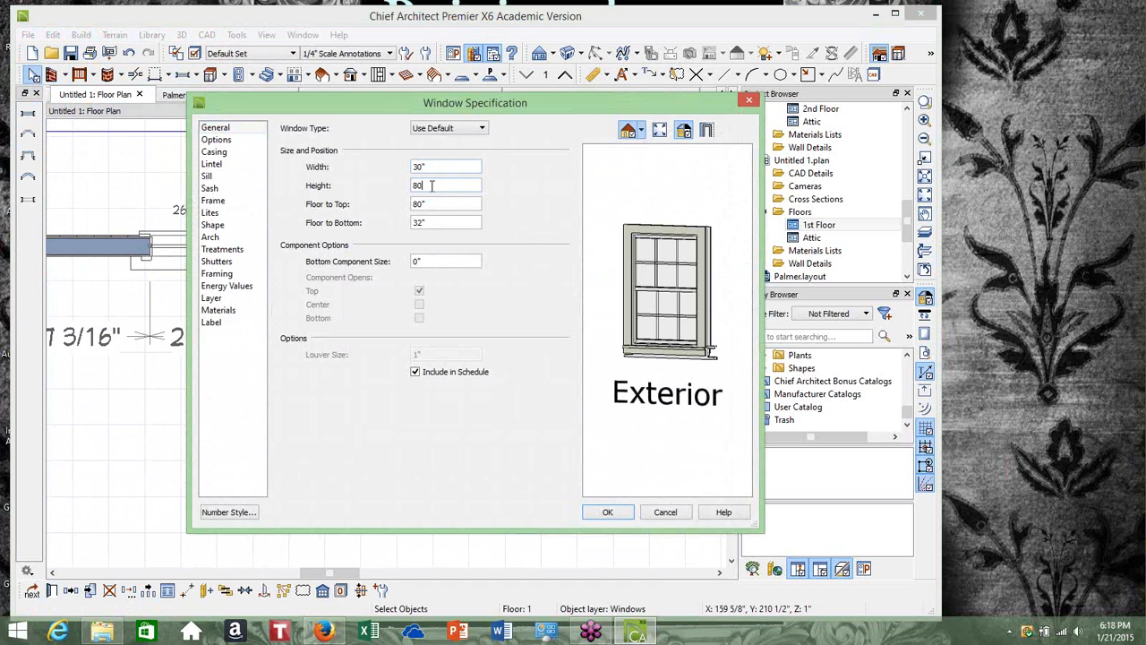
{"action": "left_click", "coordinate": [436, 166]}
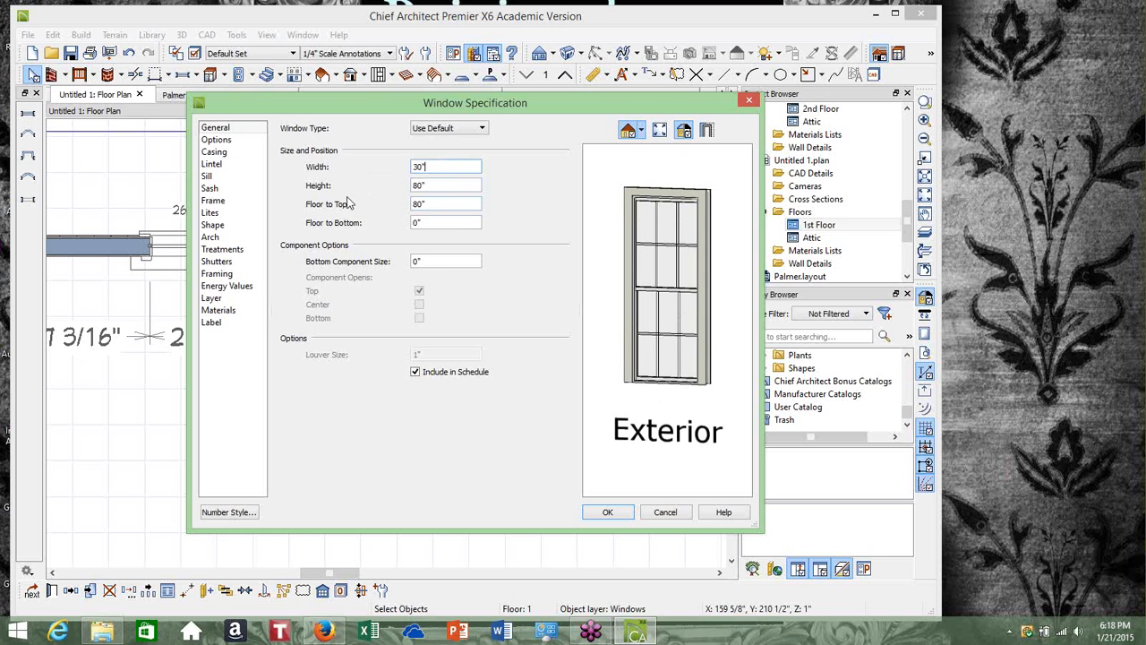
{"action": "left_click", "coordinate": [440, 130]}
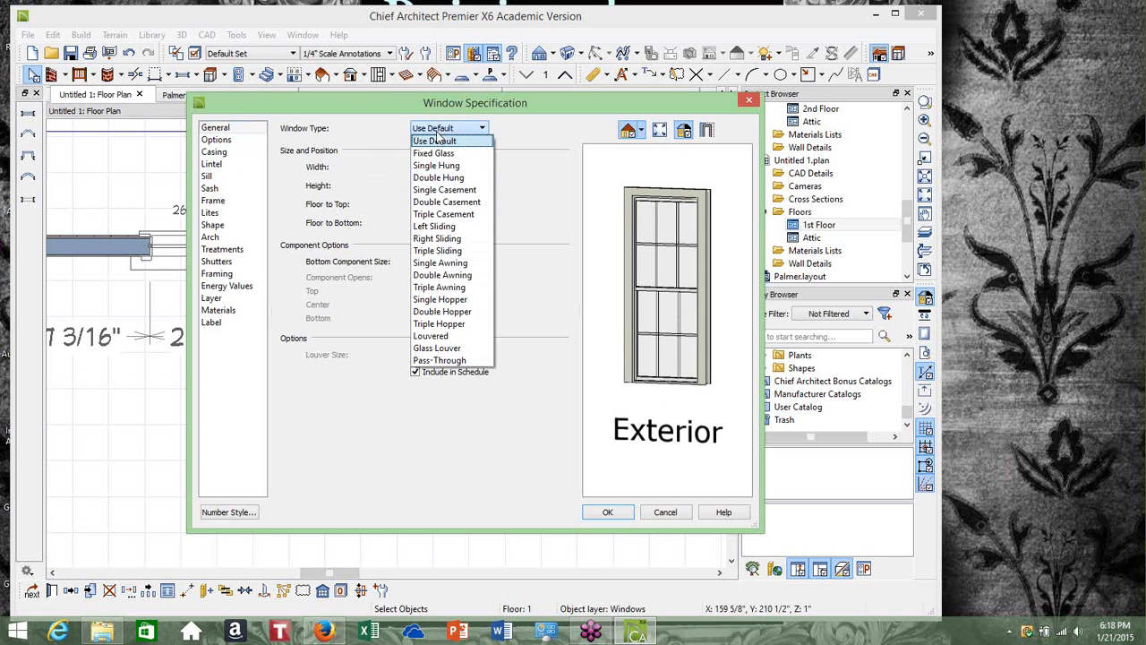
{"action": "left_click", "coordinate": [438, 154]}
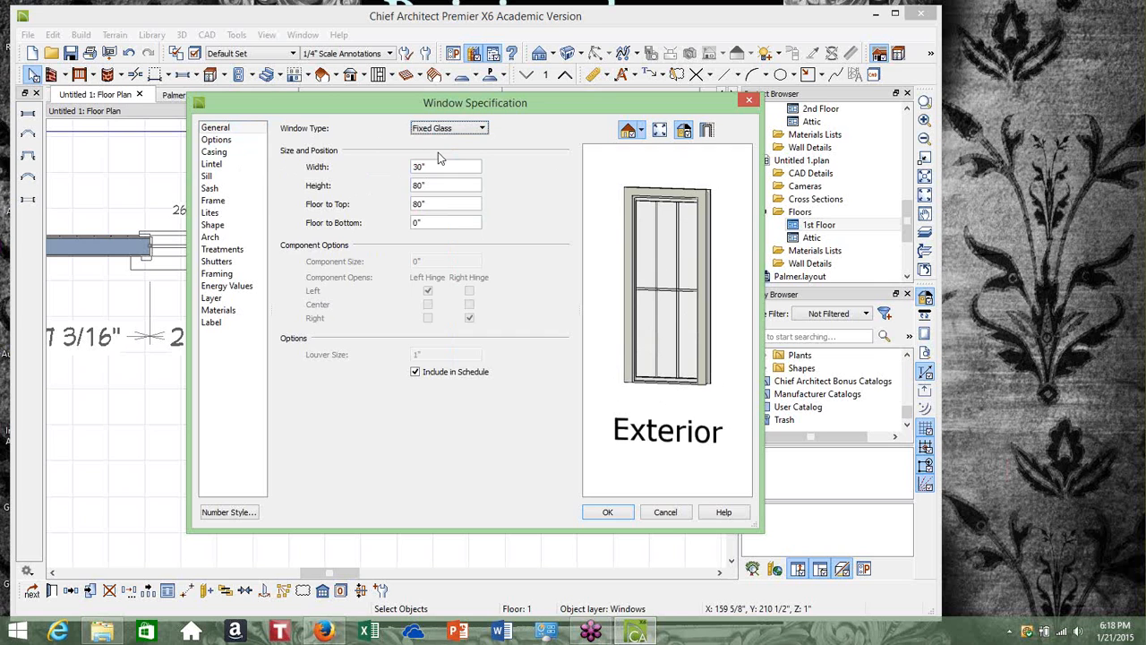
Set the window's lites to 3 across and 5 vertical and apply the changes
{"action": "left_click", "coordinate": [211, 212]}
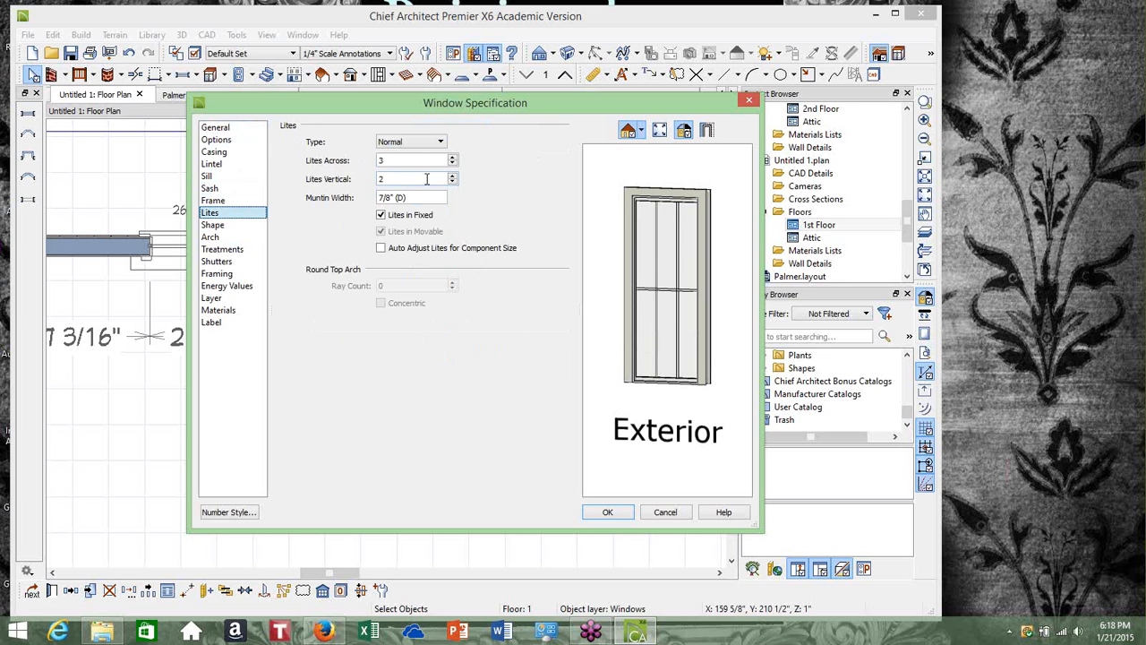
{"action": "left_click", "coordinate": [453, 164]}
{"action": "left_click", "coordinate": [453, 163]}
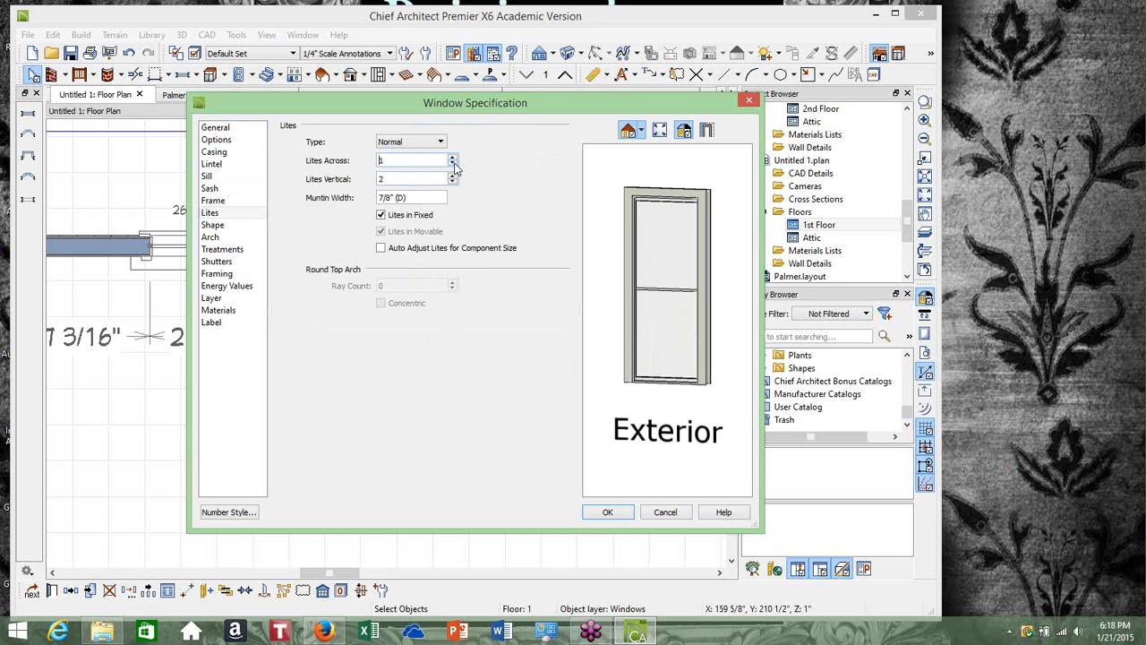
{"action": "left_click", "coordinate": [453, 182]}
{"action": "left_click", "coordinate": [454, 157]}
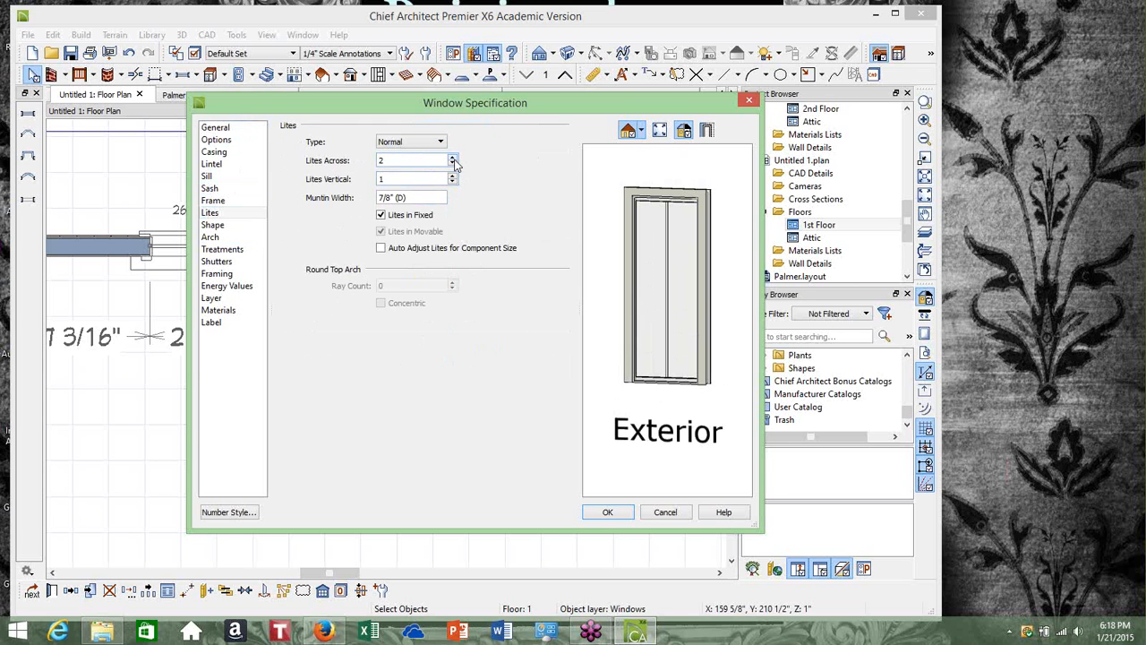
{"action": "left_click", "coordinate": [453, 159]}
{"action": "left_click", "coordinate": [453, 176]}
{"action": "left_click", "coordinate": [453, 176]}
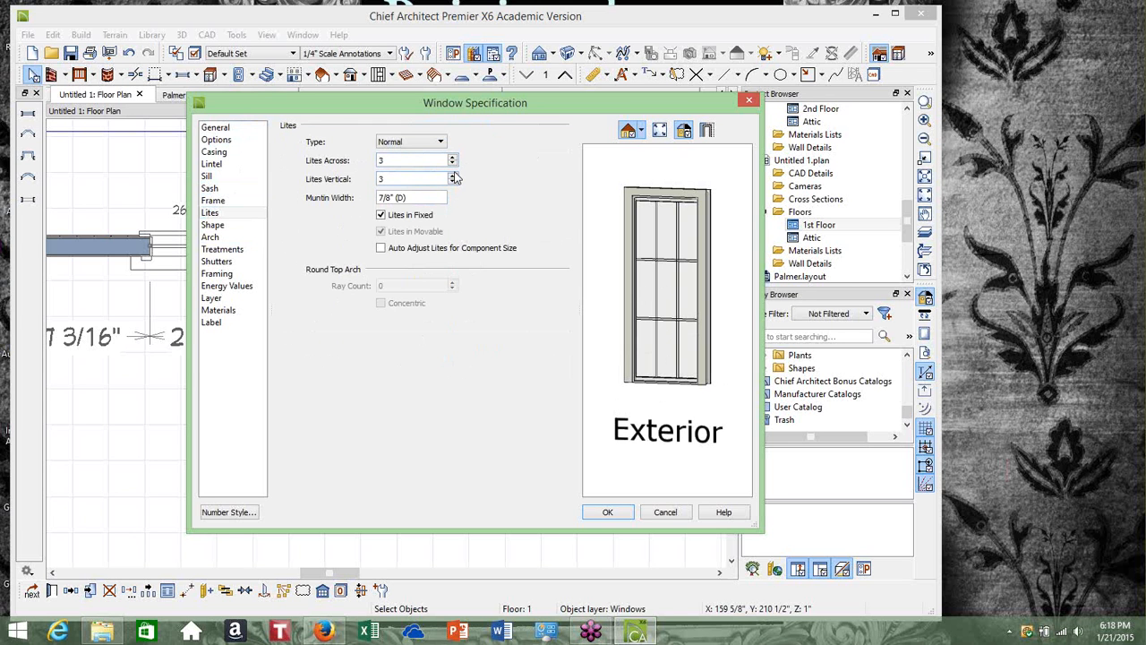
{"action": "left_click", "coordinate": [453, 177]}
{"action": "left_click", "coordinate": [453, 177]}
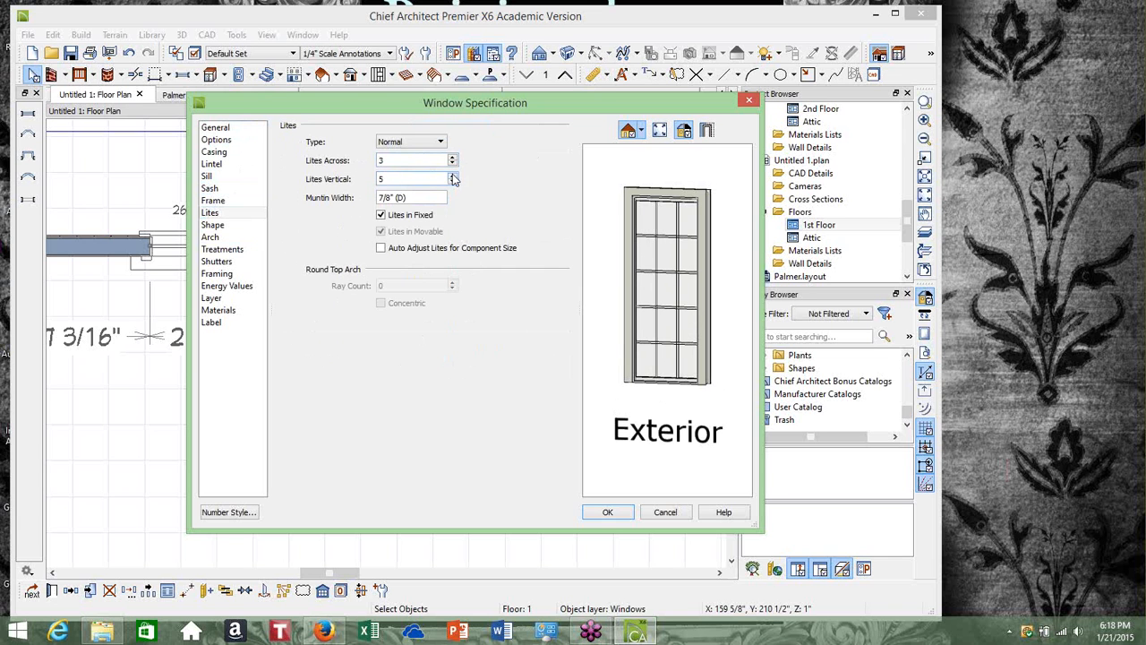
{"action": "left_click", "coordinate": [608, 512]}
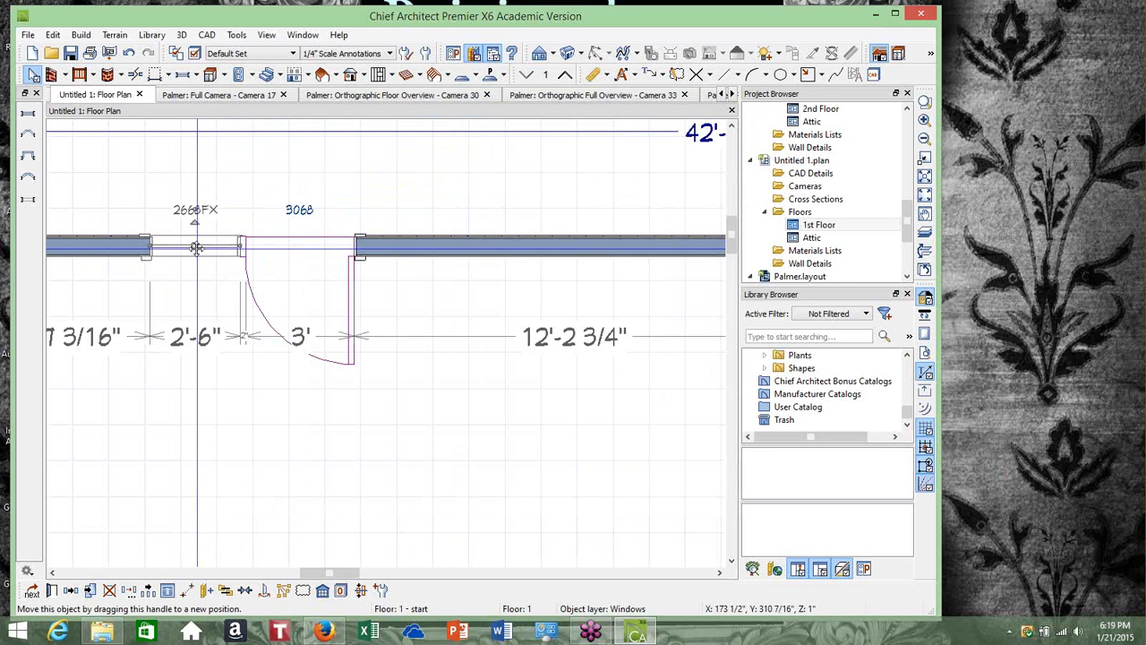
Copy the fixed glass window and place the copy in the top wall just right of the door
{"action": "right_click", "coordinate": [196, 249]}
{"action": "left_click", "coordinate": [218, 303]}
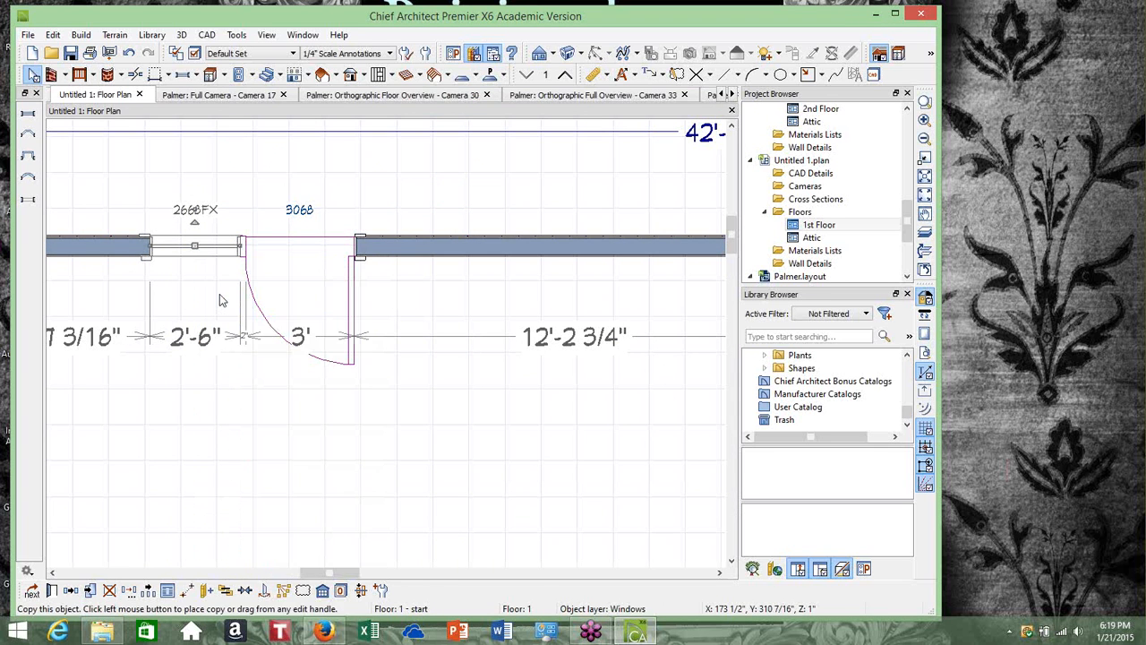
{"action": "left_click", "coordinate": [411, 248]}
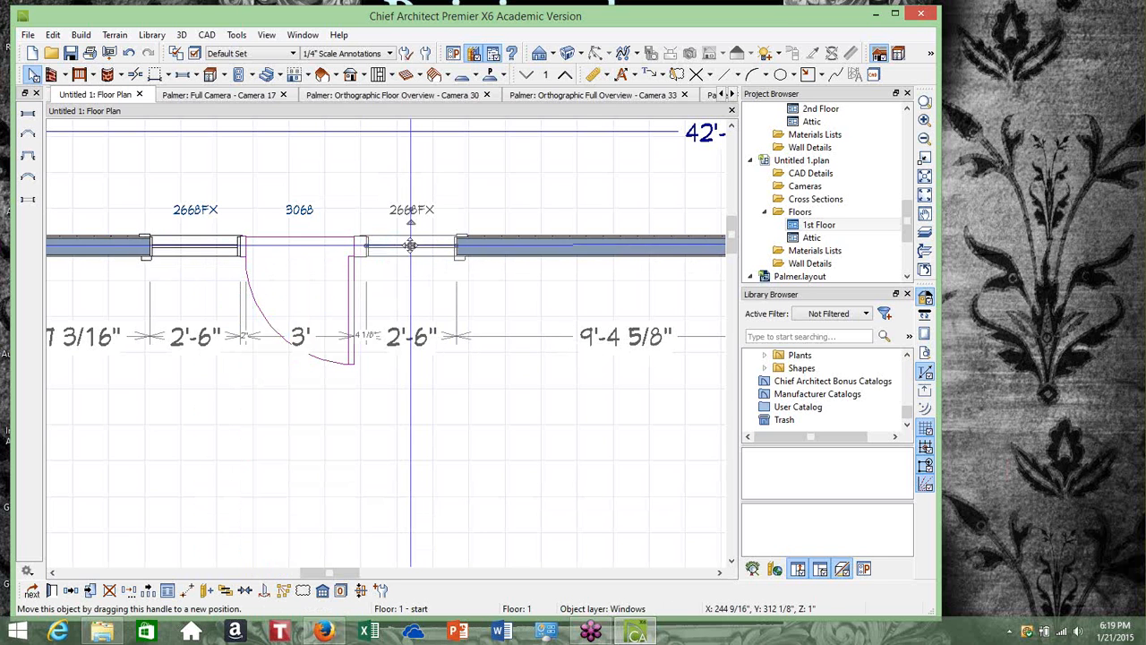
{"action": "left_click_drag", "start_coordinate": [410, 244], "coordinate": [404, 244]}
{"action": "scroll", "coordinate": [394, 269], "scroll_direction": "down", "scroll_amount": 1}
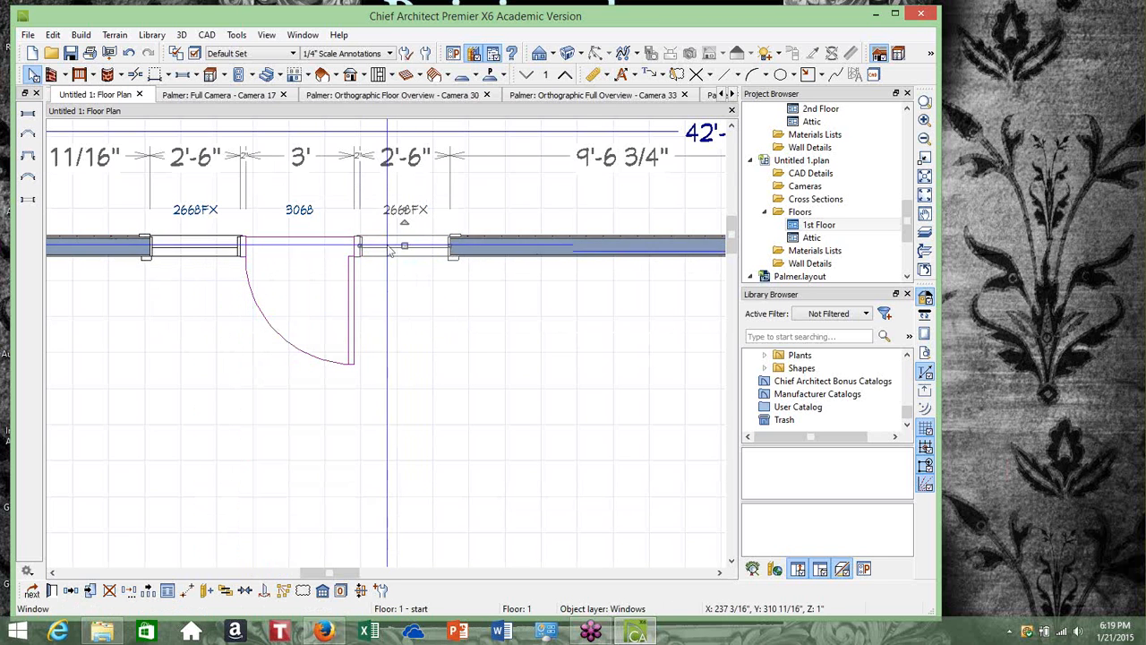
{"action": "scroll", "coordinate": [391, 275], "scroll_direction": "down", "scroll_amount": 3}
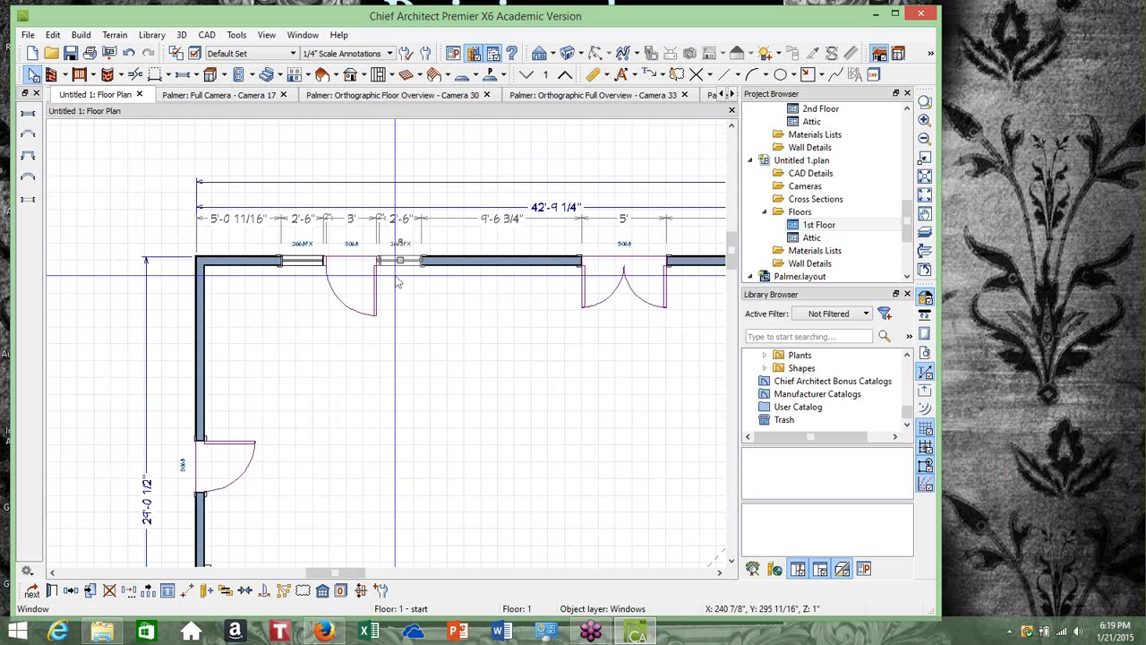
{"action": "scroll", "coordinate": [414, 307], "scroll_direction": "down", "scroll_amount": 2}
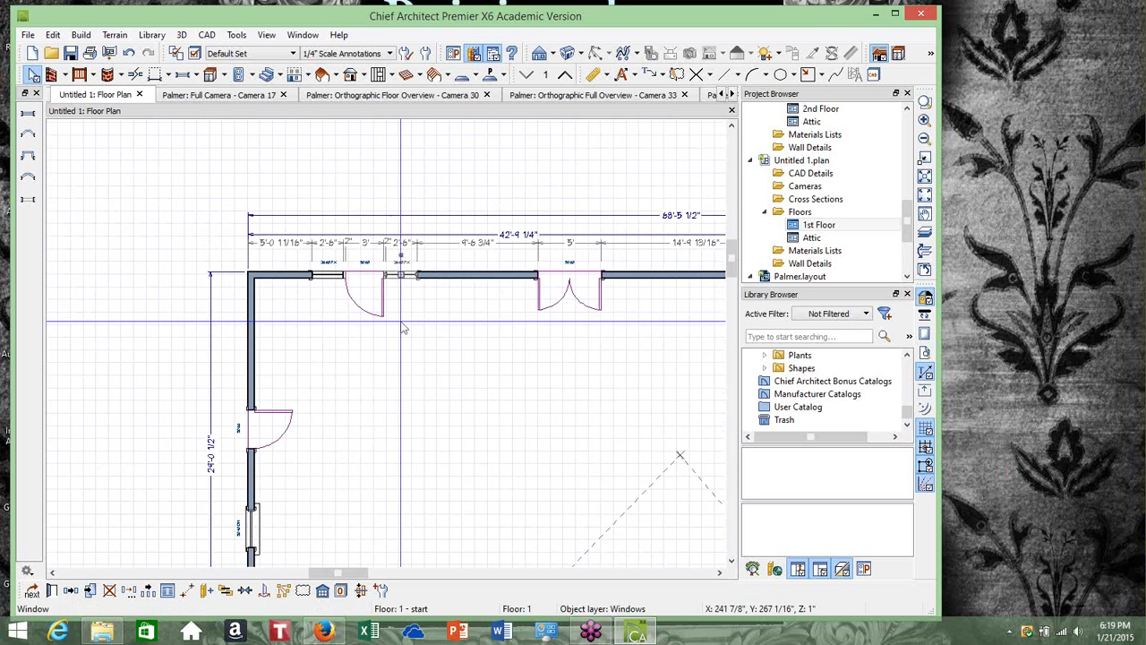
{"action": "left_click", "coordinate": [719, 572]}
{"action": "left_click", "coordinate": [720, 573]}
{"action": "left_click", "coordinate": [720, 573]}
{"action": "left_click", "coordinate": [720, 572]}
{"action": "left_click", "coordinate": [719, 571]}
{"action": "left_click", "coordinate": [719, 565]}
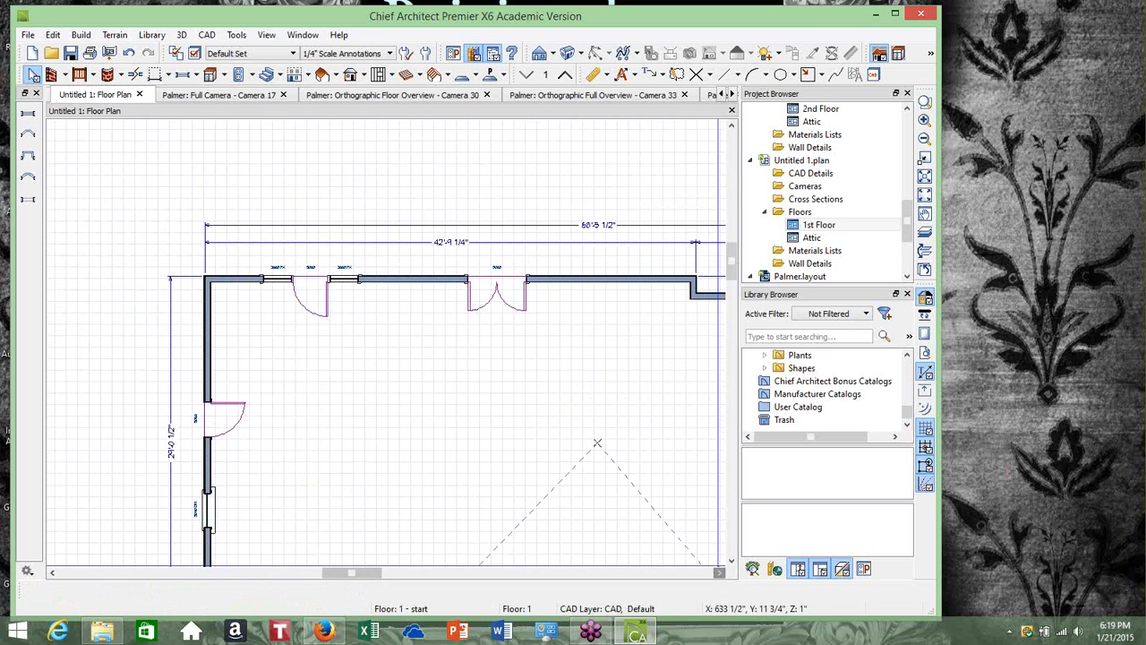
{"action": "double_click", "coordinate": [712, 563]}
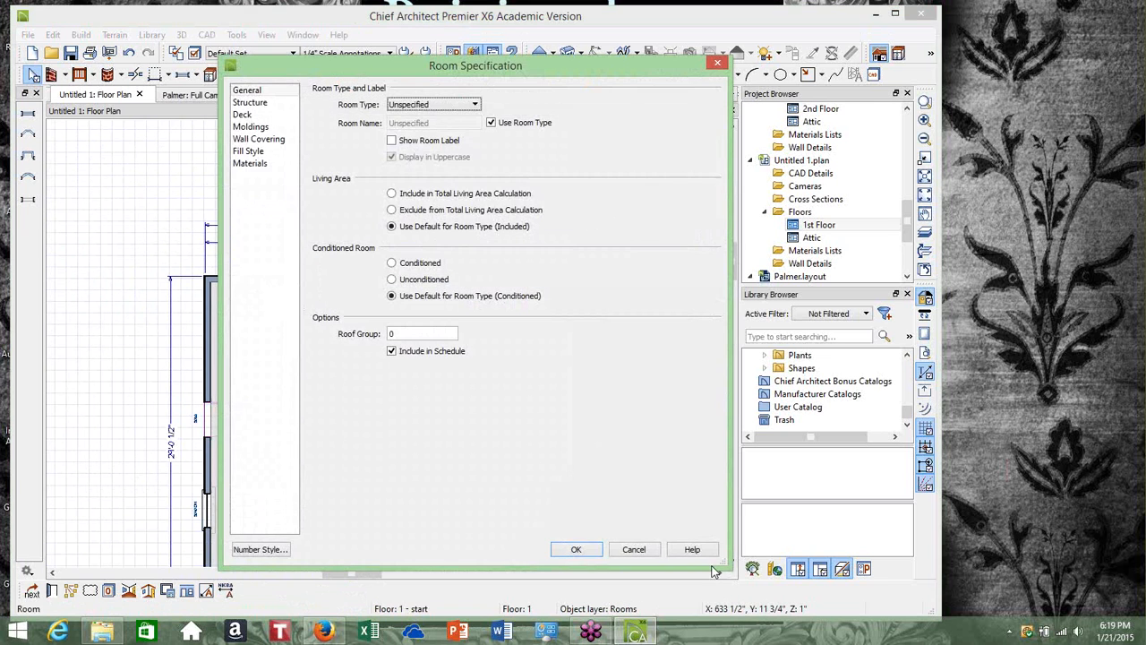
{"action": "left_click", "coordinate": [715, 65]}
Examine the entry door in the left exterior wall and the overall plan layout
{"action": "scroll", "coordinate": [486, 386], "scroll_direction": "down", "scroll_amount": 3}
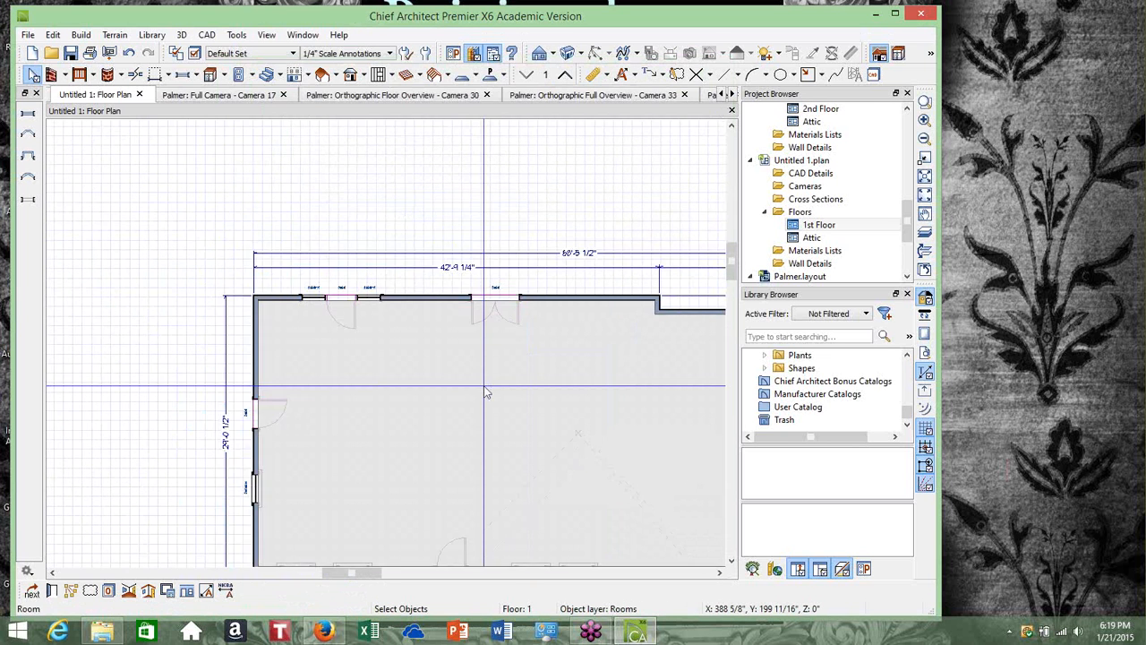
{"action": "left_click", "coordinate": [477, 224]}
{"action": "scroll", "coordinate": [477, 225], "scroll_direction": "down", "scroll_amount": 2}
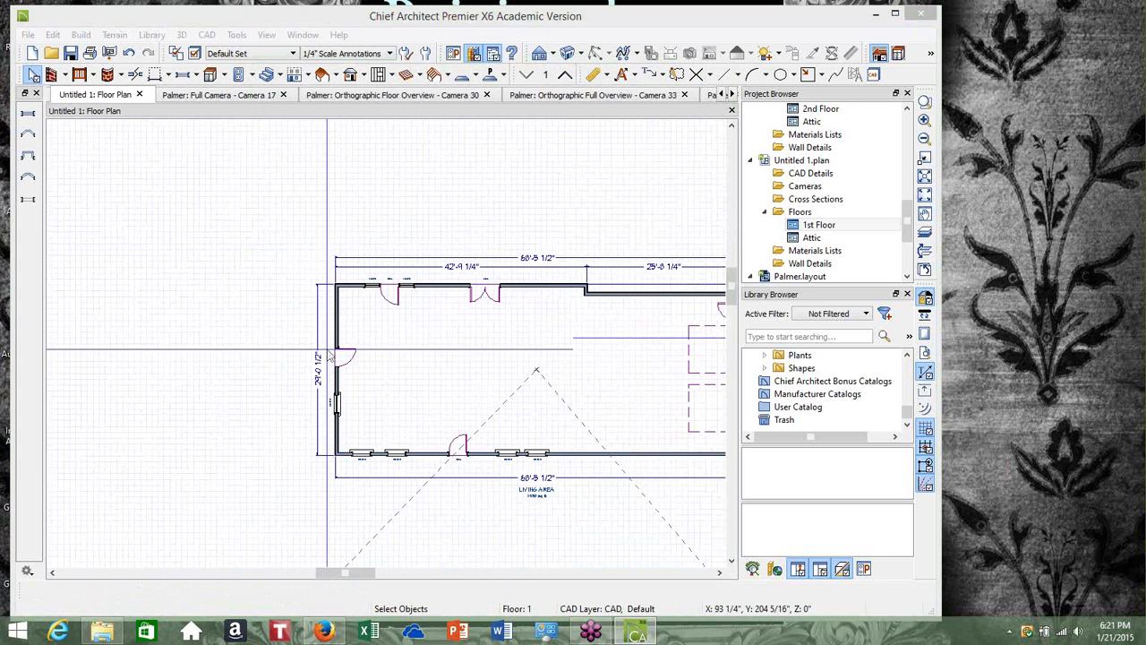
{"action": "scroll", "coordinate": [428, 314], "scroll_direction": "up", "scroll_amount": 5}
{"action": "left_click", "coordinate": [363, 363]}
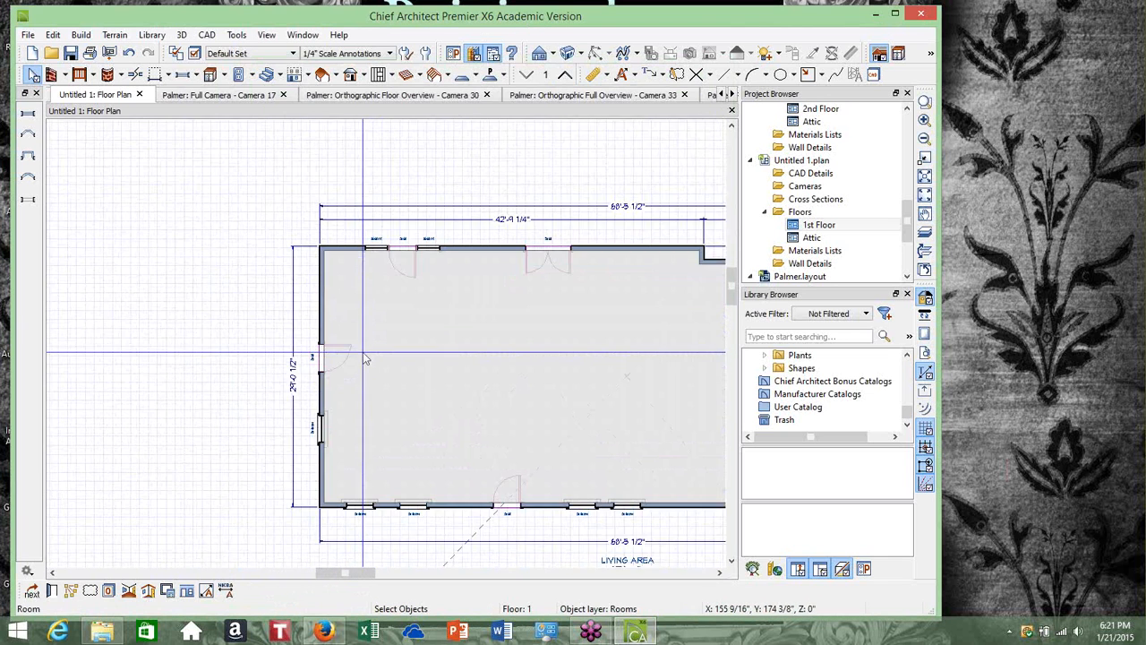
{"action": "scroll", "coordinate": [296, 359], "scroll_direction": "up", "scroll_amount": 6}
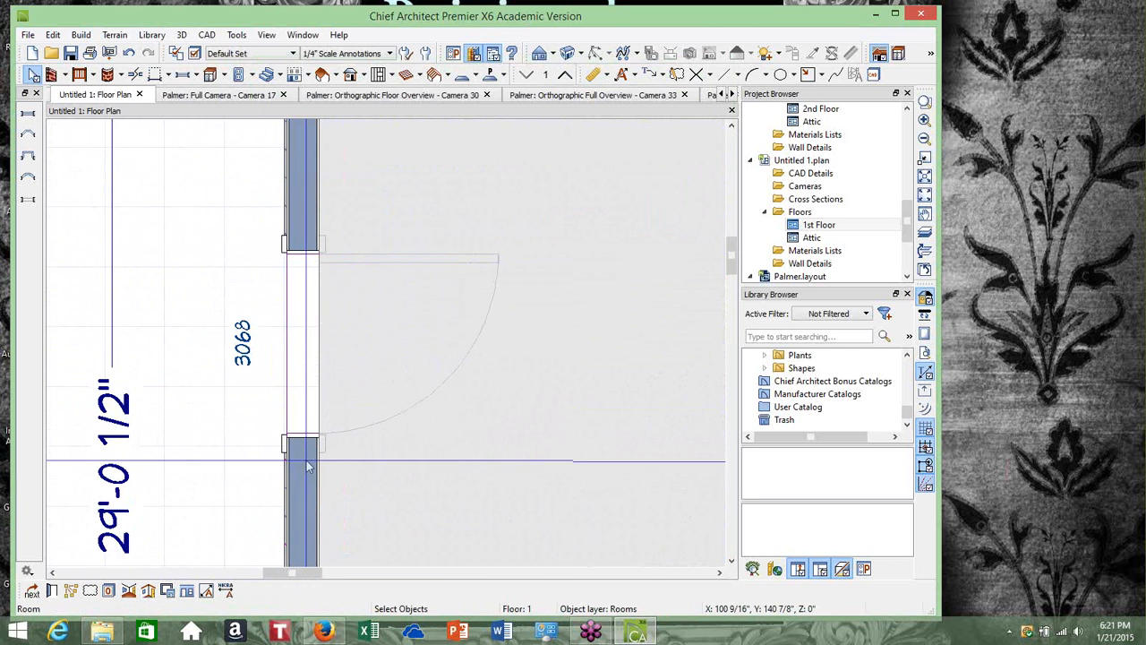
{"action": "scroll", "coordinate": [313, 430], "scroll_direction": "down", "scroll_amount": 5}
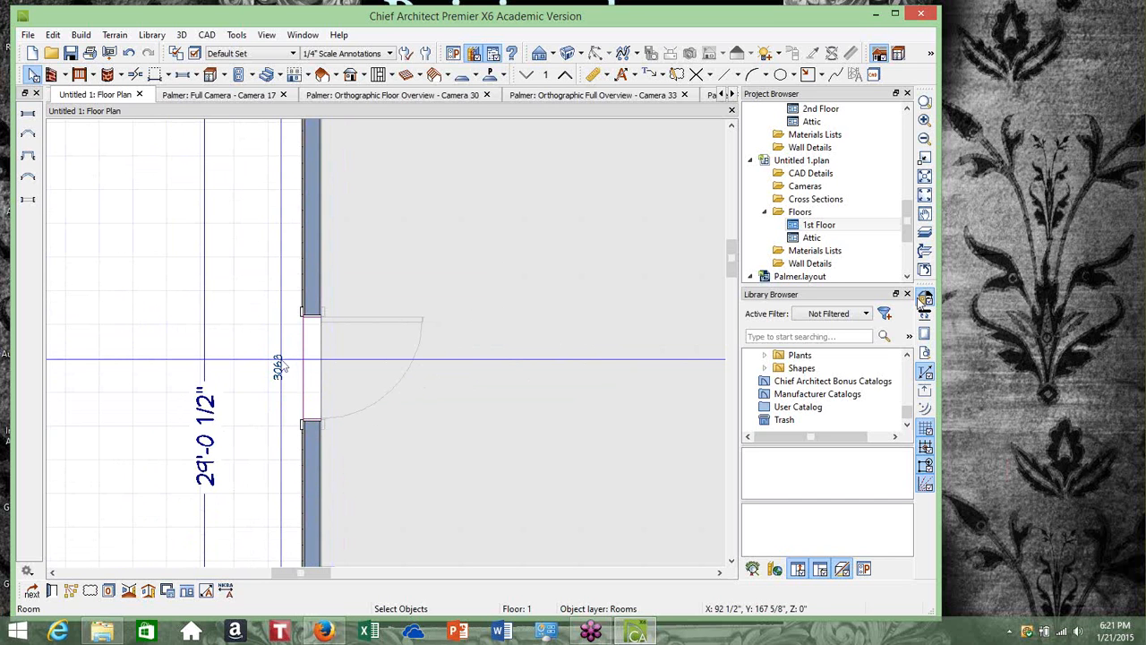
{"action": "left_click", "coordinate": [984, 453]}
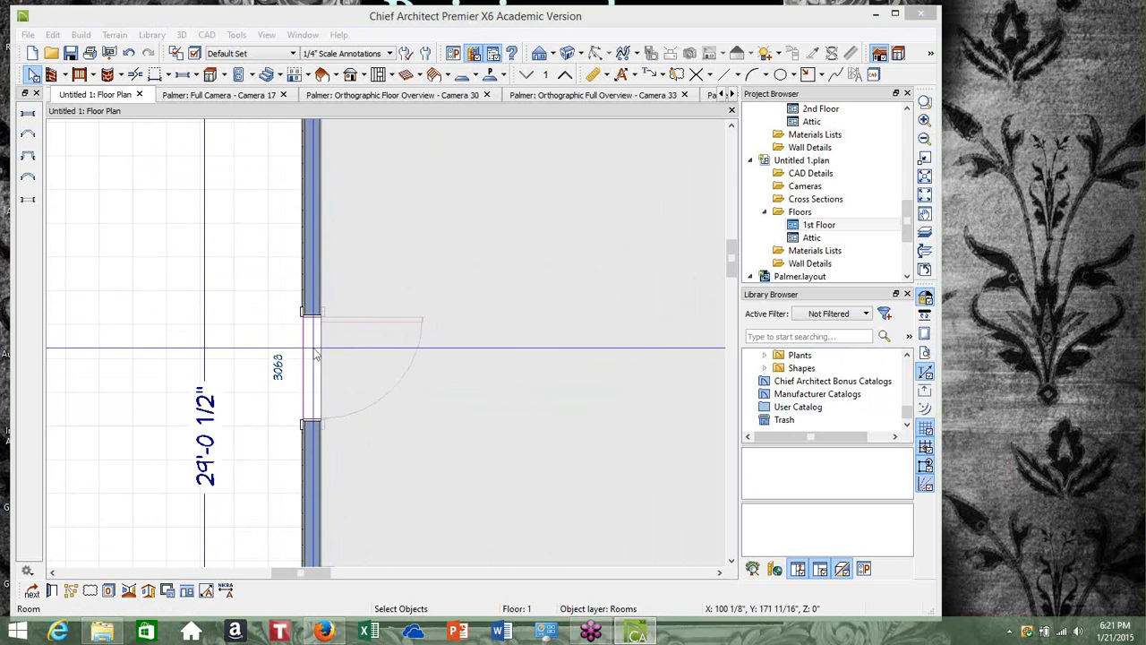
{"action": "left_click", "coordinate": [367, 351]}
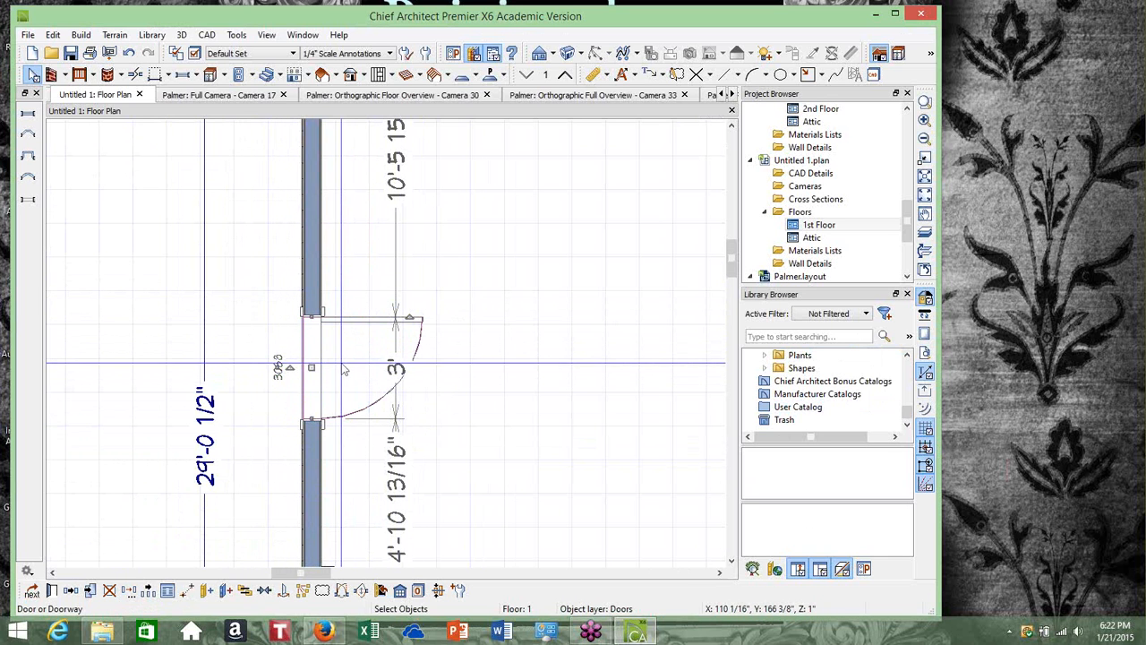
{"action": "scroll", "coordinate": [340, 363], "scroll_direction": "up", "scroll_amount": 2}
{"action": "scroll", "coordinate": [339, 359], "scroll_direction": "up", "scroll_amount": 2}
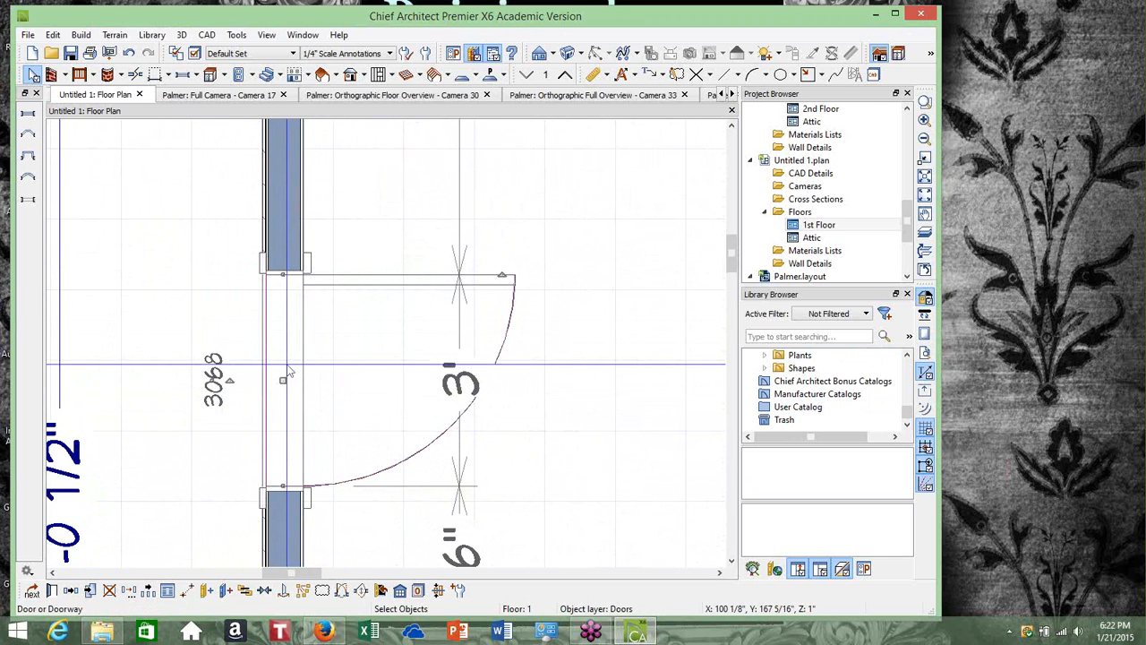
{"action": "left_click", "coordinate": [32, 75]}
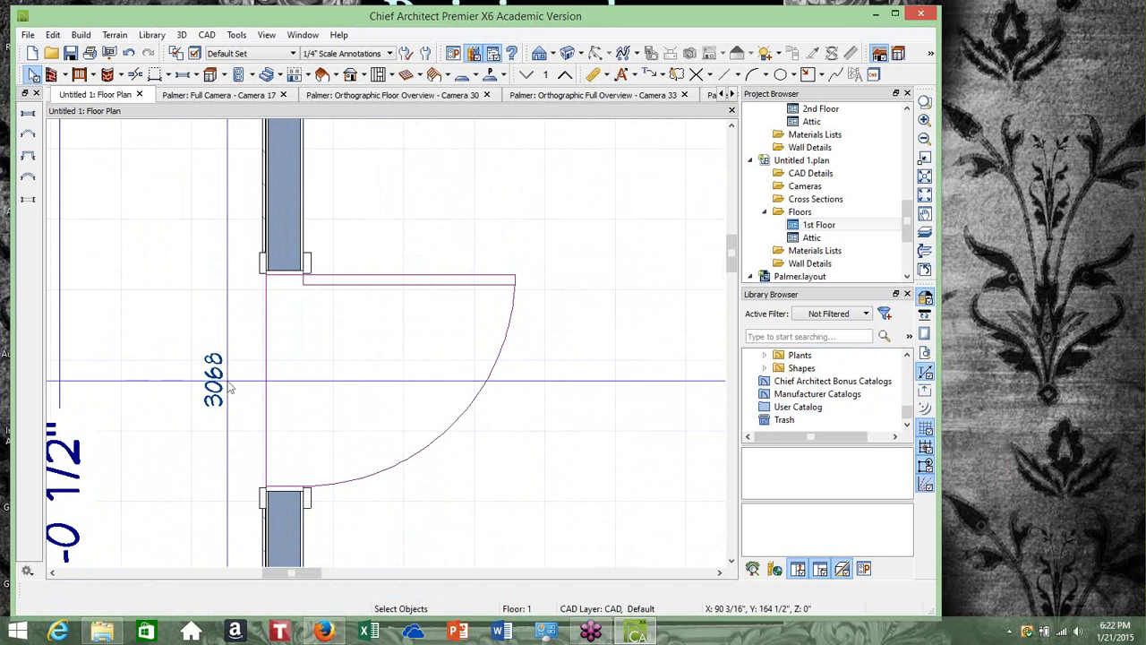
{"action": "scroll", "coordinate": [228, 400], "scroll_direction": "down", "scroll_amount": 2}
{"action": "scroll", "coordinate": [231, 399], "scroll_direction": "down", "scroll_amount": 2}
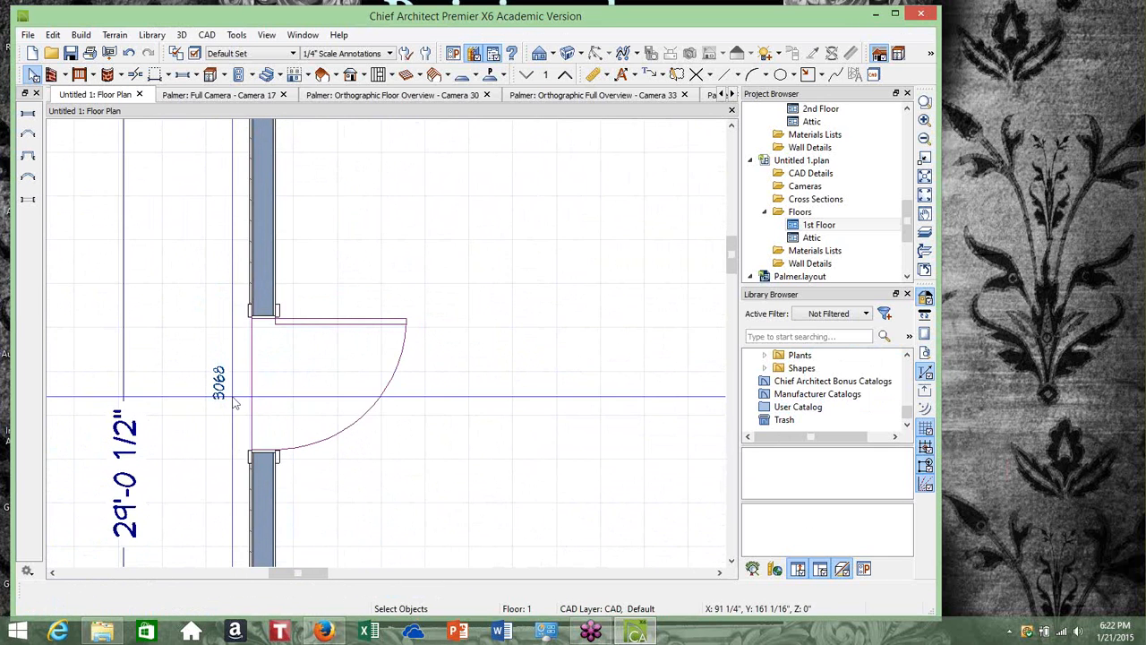
{"action": "scroll", "coordinate": [233, 408], "scroll_direction": "down", "scroll_amount": 3}
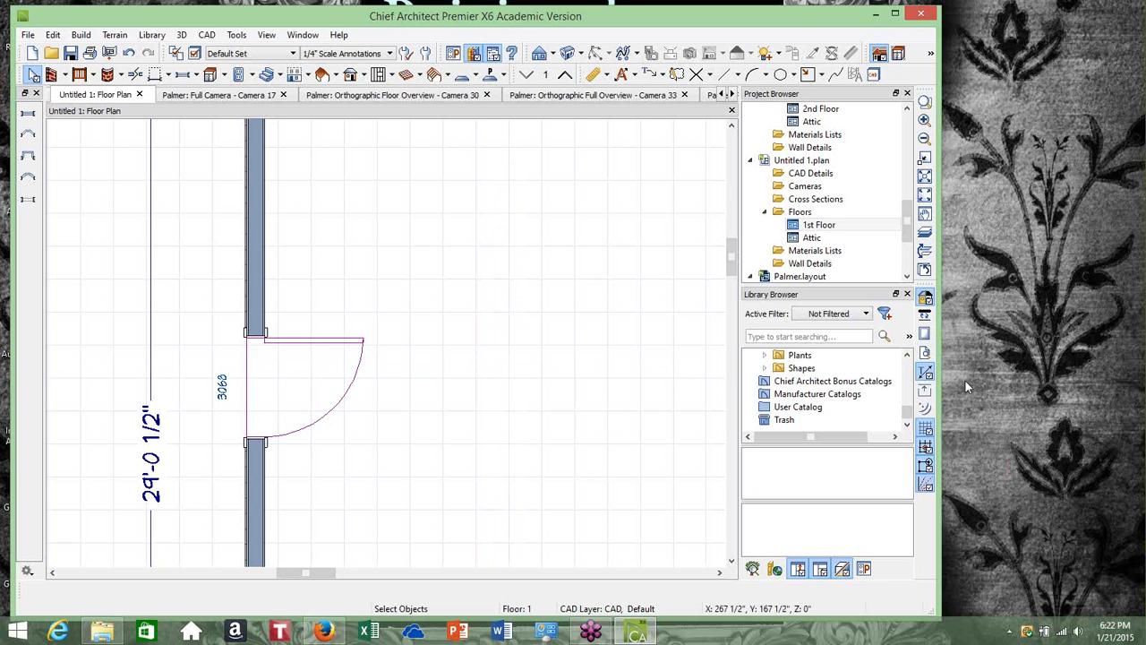
{"action": "left_click", "coordinate": [985, 461]}
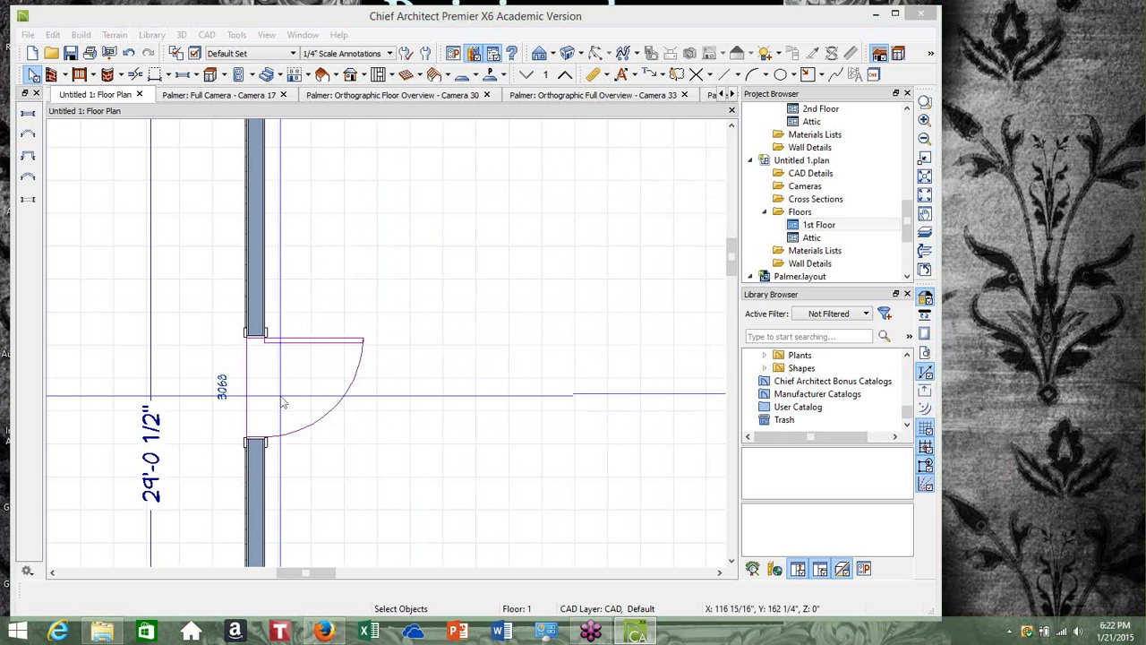
{"action": "left_click", "coordinate": [426, 366]}
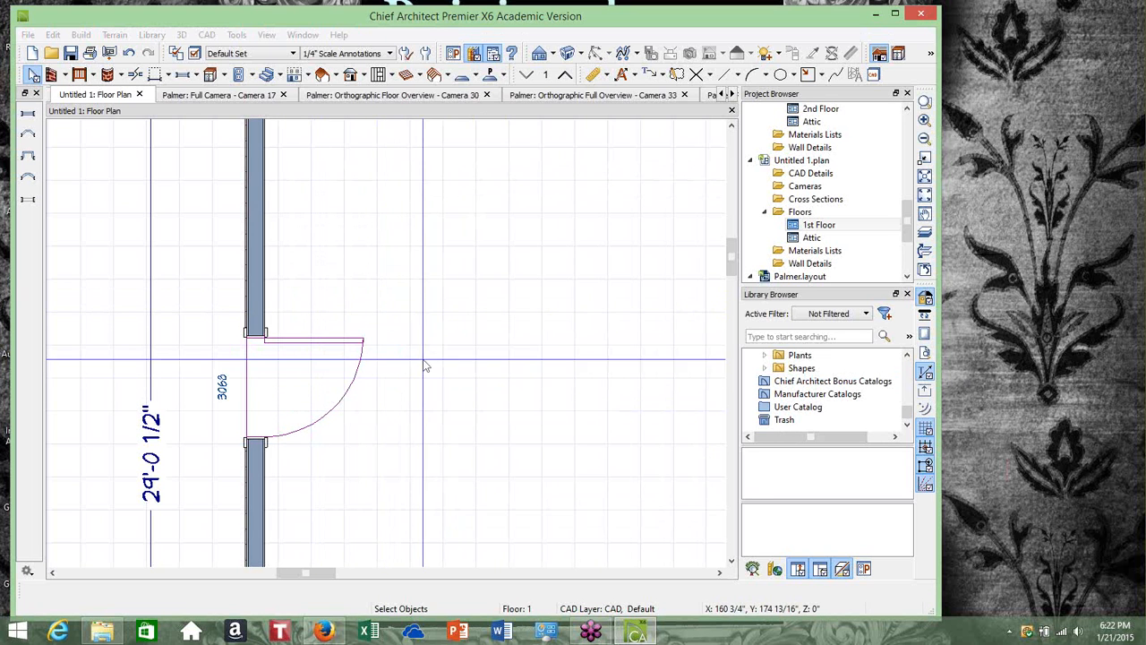
{"action": "scroll", "coordinate": [426, 365], "scroll_direction": "down", "scroll_amount": 6}
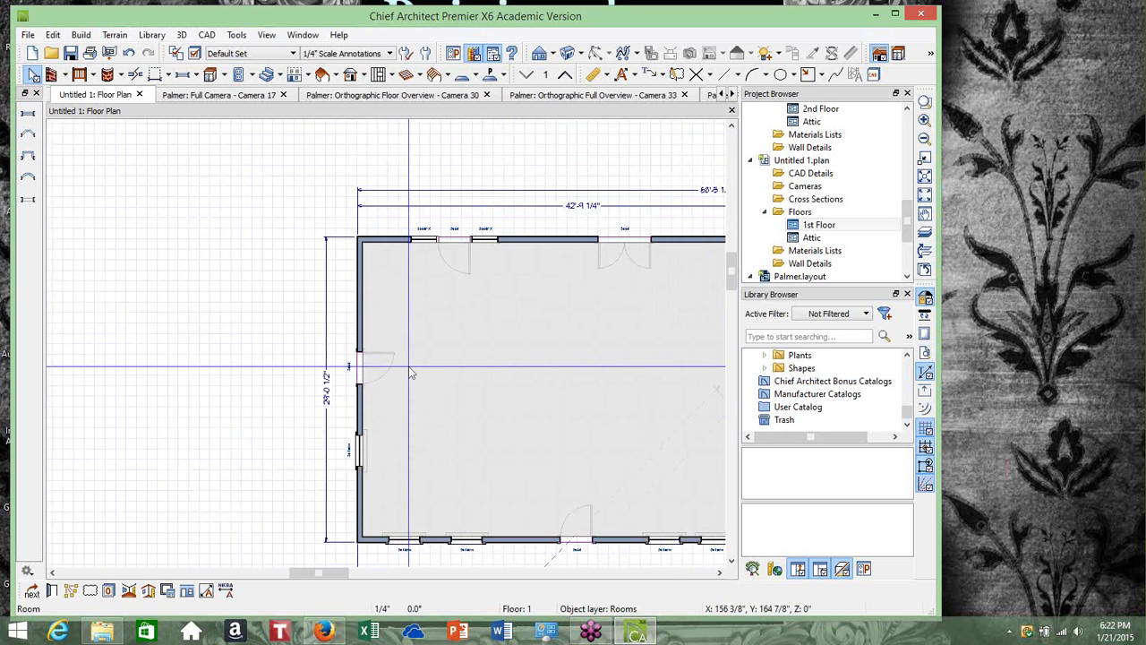
{"action": "scroll", "coordinate": [409, 367], "scroll_direction": "down", "scroll_amount": 1}
{"action": "left_click", "coordinate": [722, 574]}
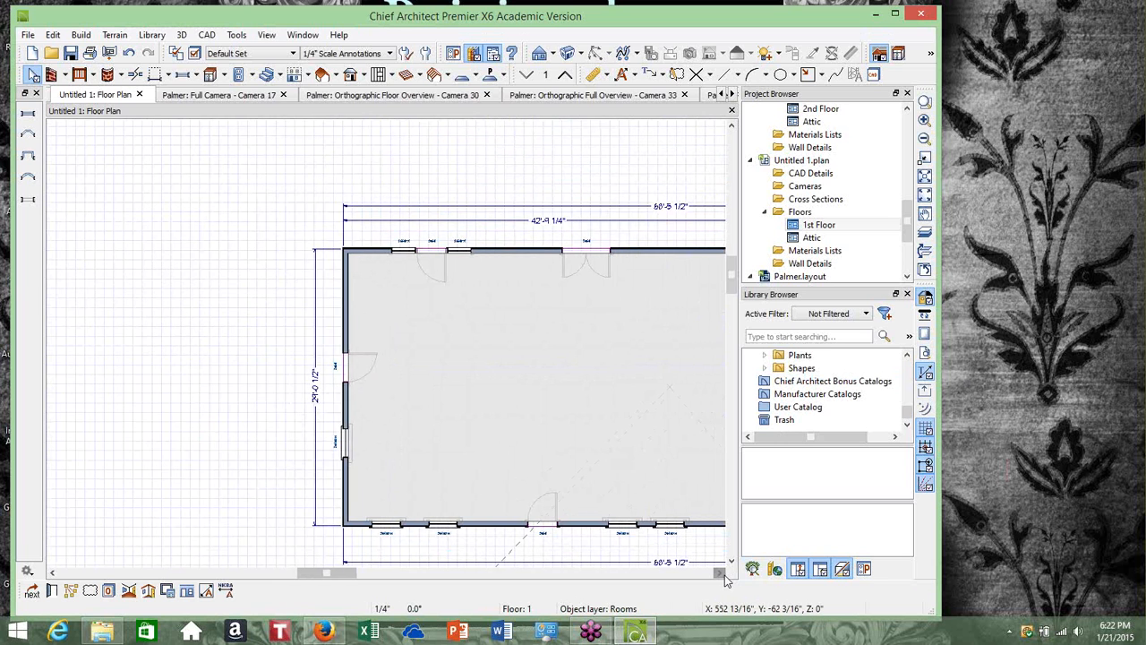
{"action": "left_click", "coordinate": [723, 575]}
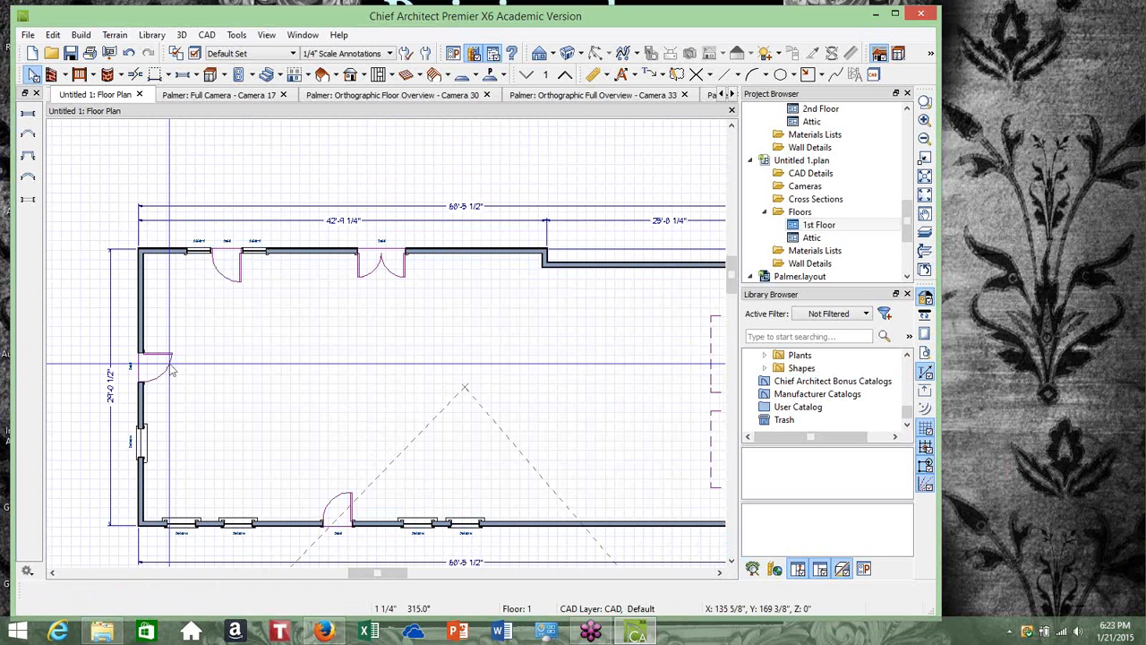
{"action": "left_click", "coordinate": [972, 459]}
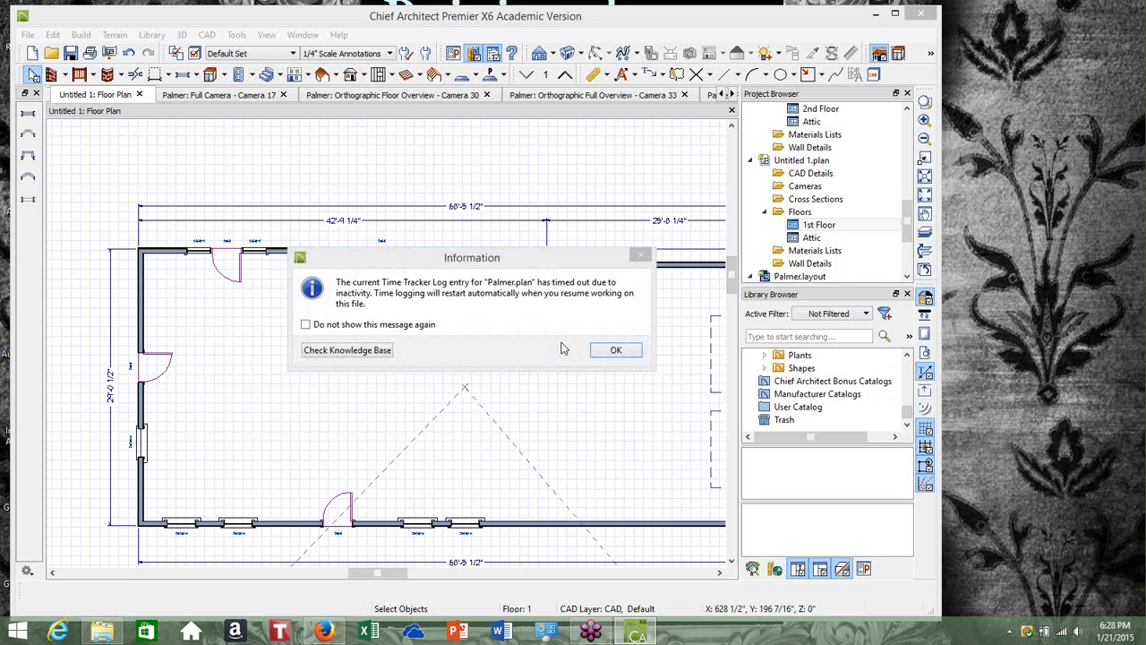
{"action": "left_click", "coordinate": [609, 355]}
{"action": "left_click", "coordinate": [609, 355]}
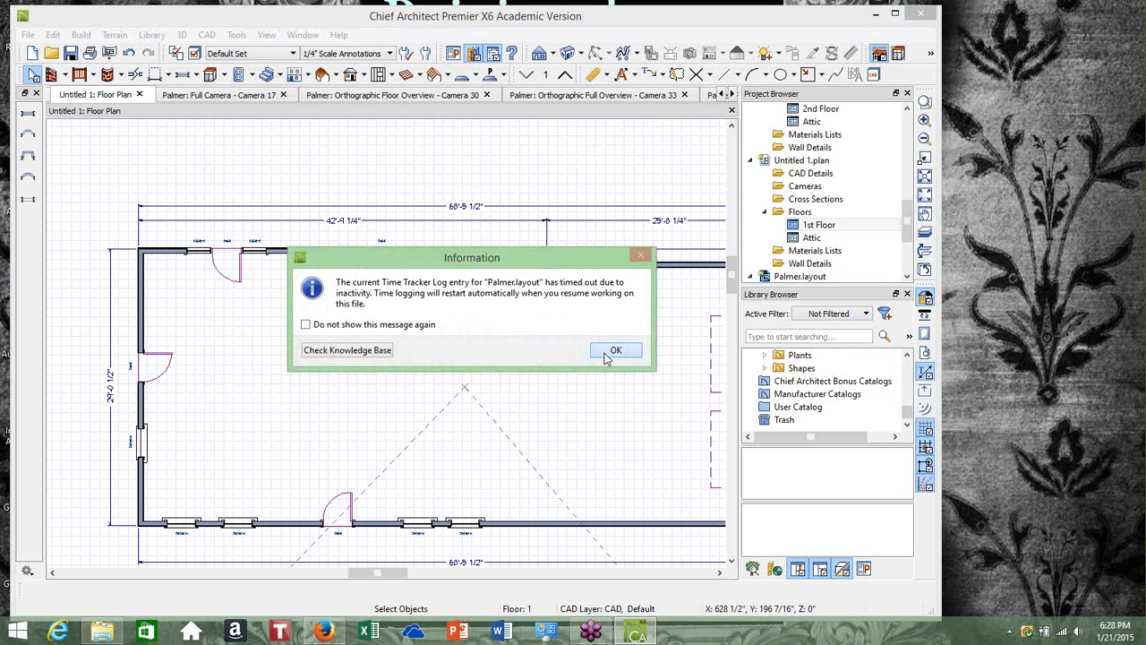
{"action": "left_click", "coordinate": [609, 355]}
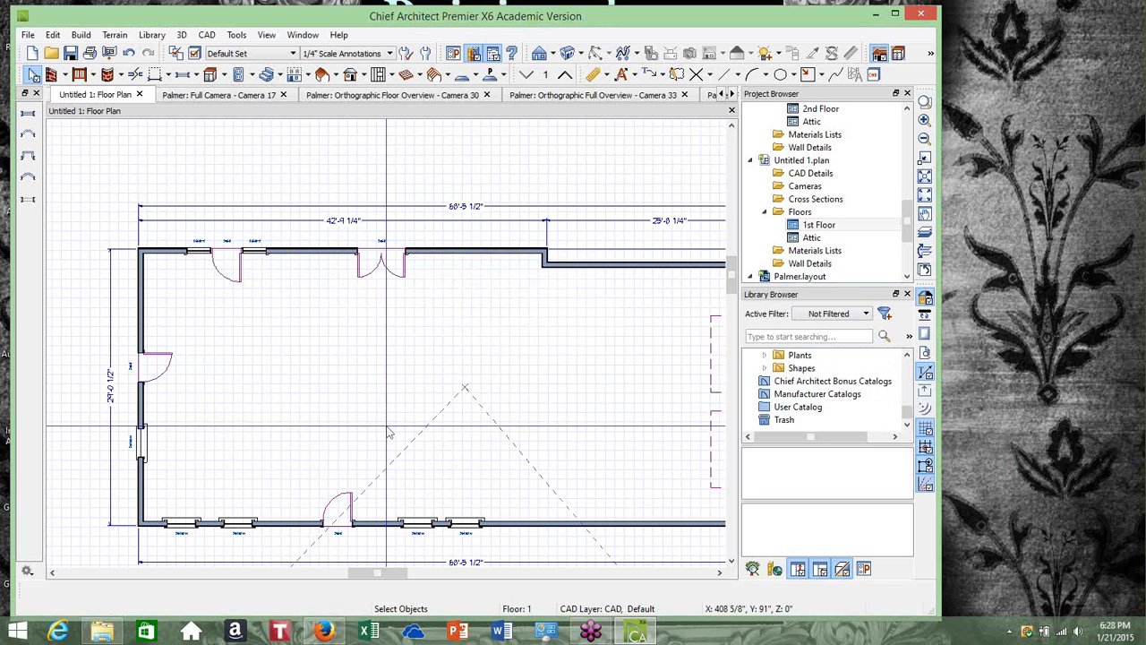
Examine the whole floor plan, including the garage area at the right end
{"action": "scroll", "coordinate": [429, 394], "scroll_direction": "down", "scroll_amount": 1}
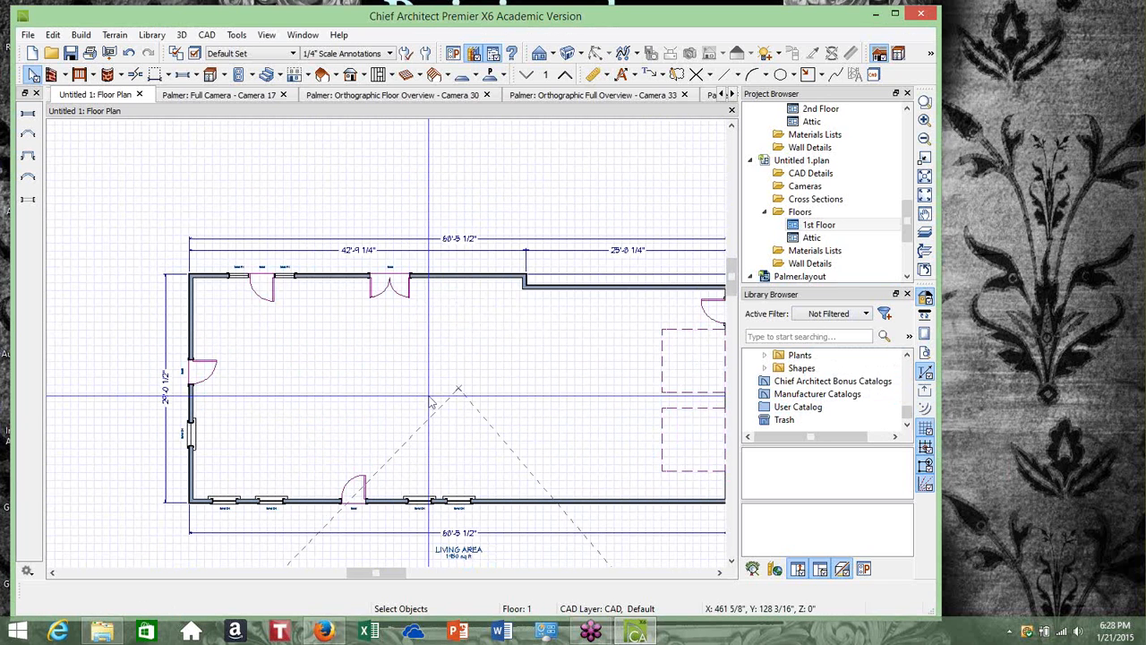
{"action": "left_click", "coordinate": [719, 573]}
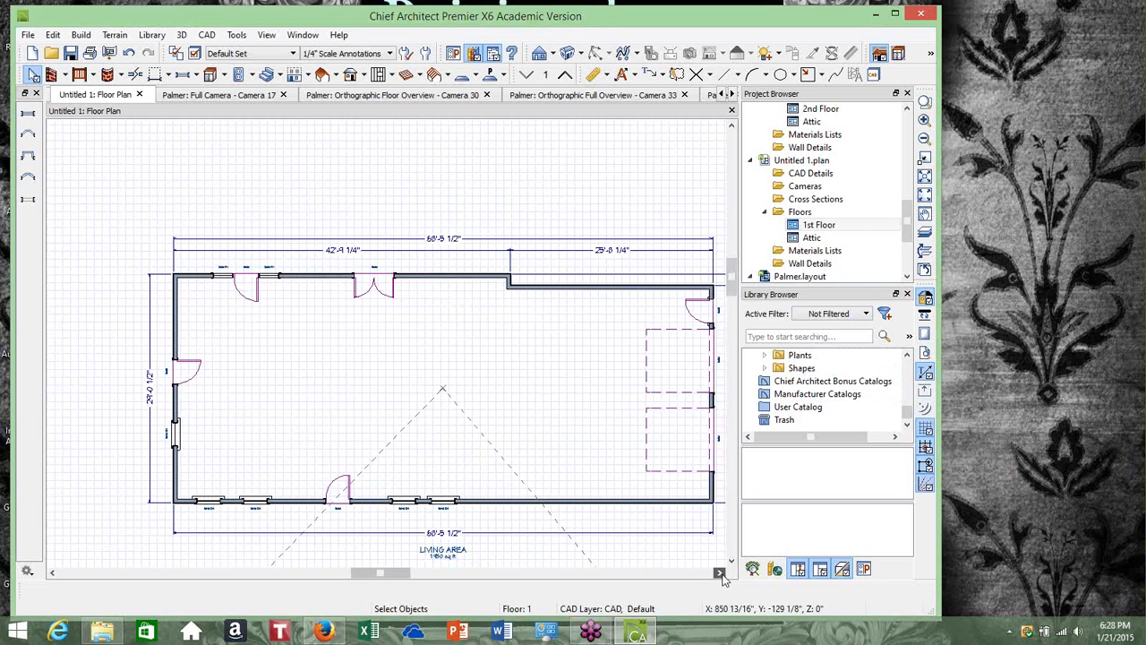
{"action": "left_click", "coordinate": [719, 573]}
{"action": "left_click", "coordinate": [719, 572]}
{"action": "left_click", "coordinate": [720, 572]}
{"action": "left_click", "coordinate": [719, 573]}
{"action": "left_click", "coordinate": [720, 573]}
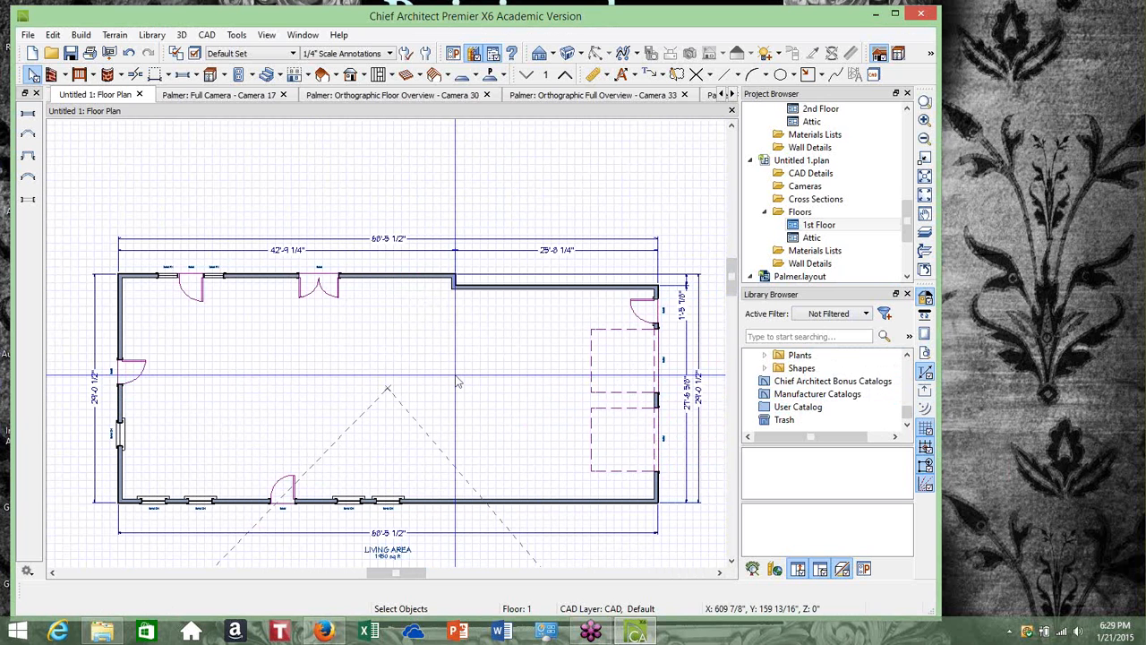
{"action": "scroll", "coordinate": [319, 372], "scroll_direction": "down", "scroll_amount": 2}
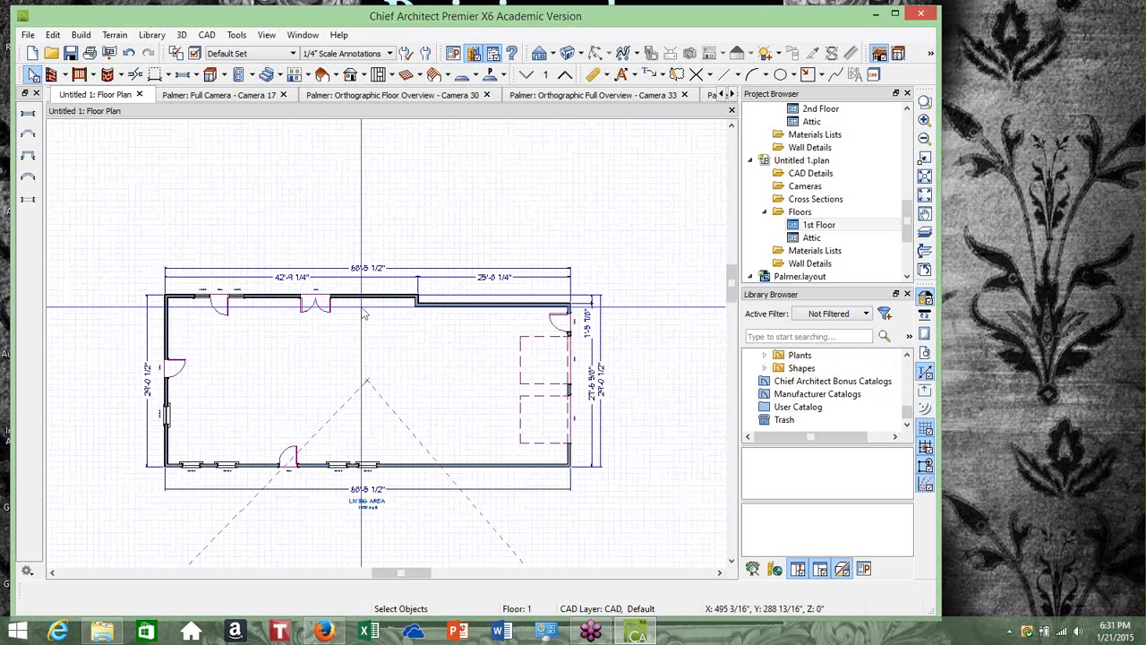
{"action": "scroll", "coordinate": [197, 360], "scroll_direction": "up", "scroll_amount": 1}
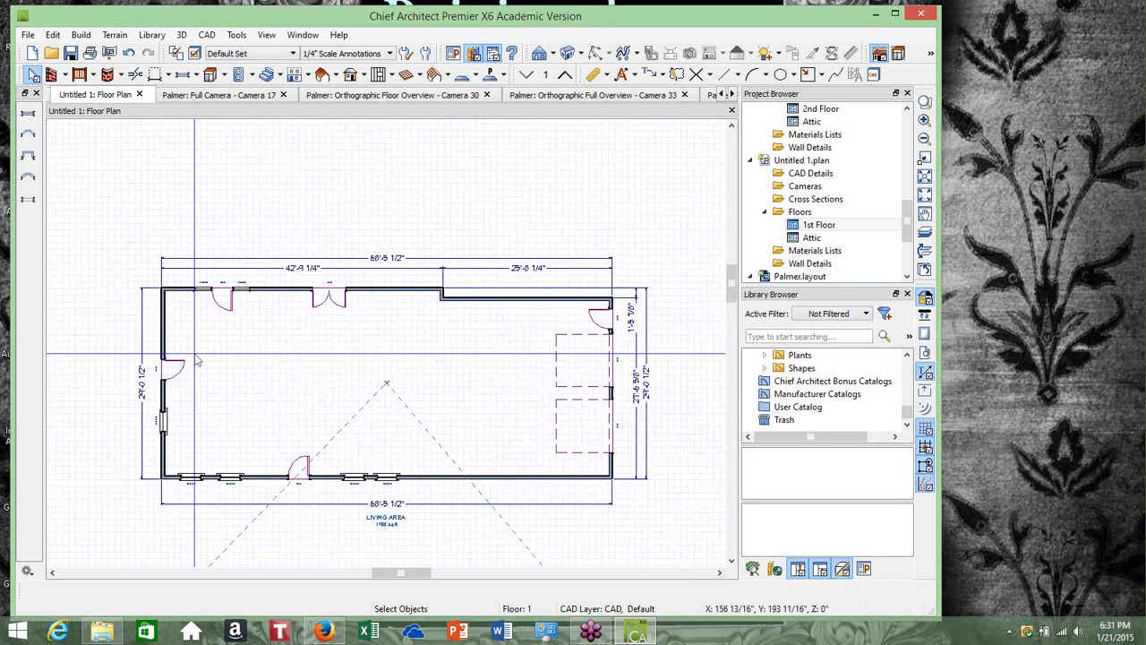
{"action": "scroll", "coordinate": [198, 360], "scroll_direction": "up", "scroll_amount": 1}
{"action": "scroll", "coordinate": [198, 350], "scroll_direction": "up", "scroll_amount": 1}
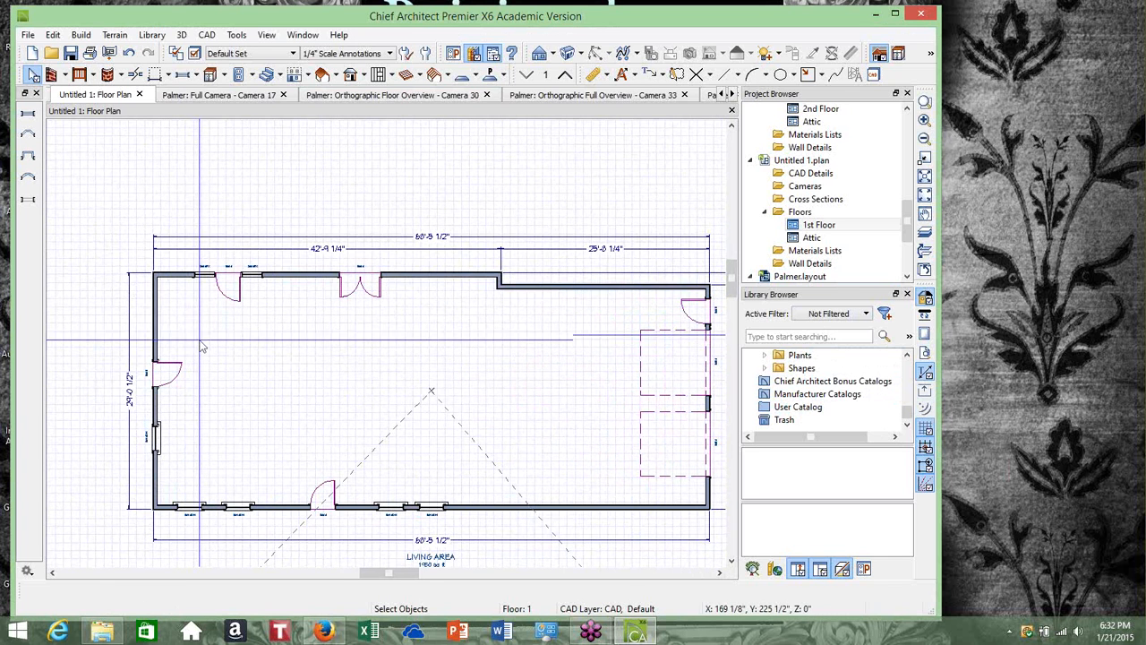
{"action": "scroll", "coordinate": [216, 318], "scroll_direction": "down", "scroll_amount": 1}
{"action": "scroll", "coordinate": [216, 321], "scroll_direction": "down", "scroll_amount": 1}
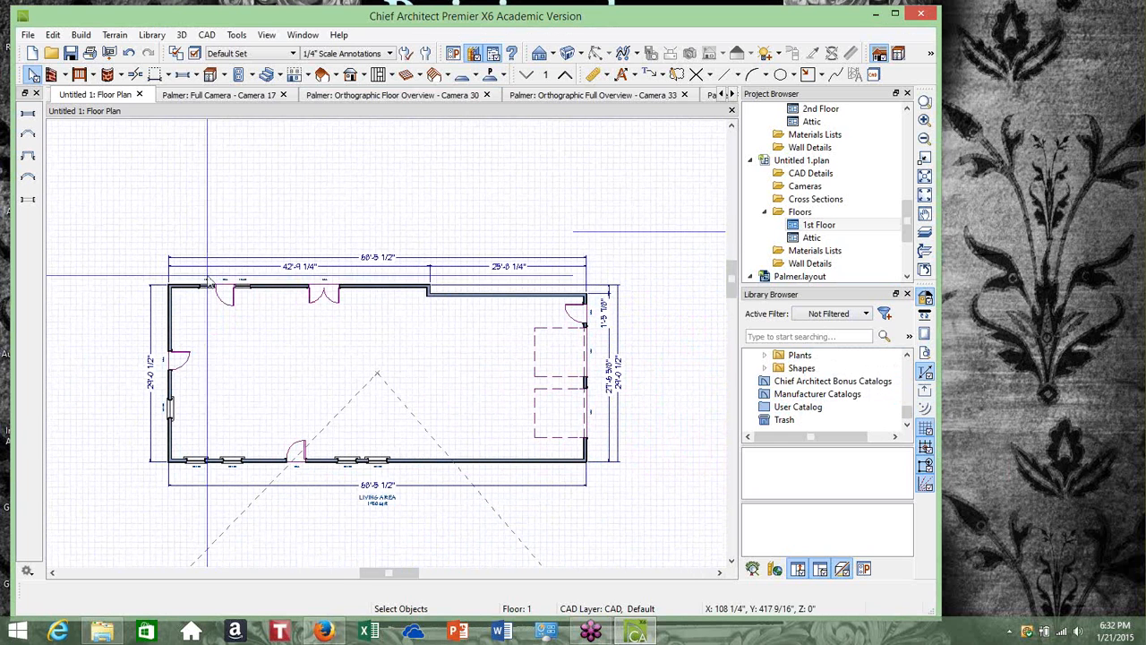
Draw a straight interior wall running from the bottom exterior wall up to the top exterior wall
{"action": "left_click", "coordinate": [79, 37]}
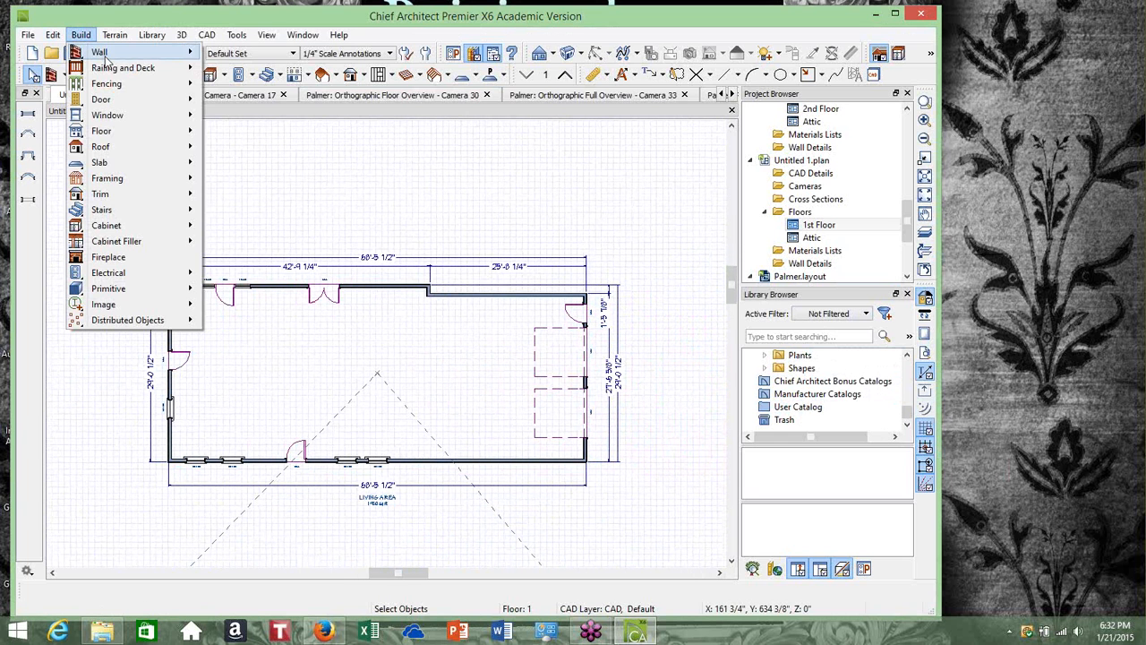
{"action": "mouse_move", "coordinate": [107, 54]}
{"action": "left_click", "coordinate": [265, 92]}
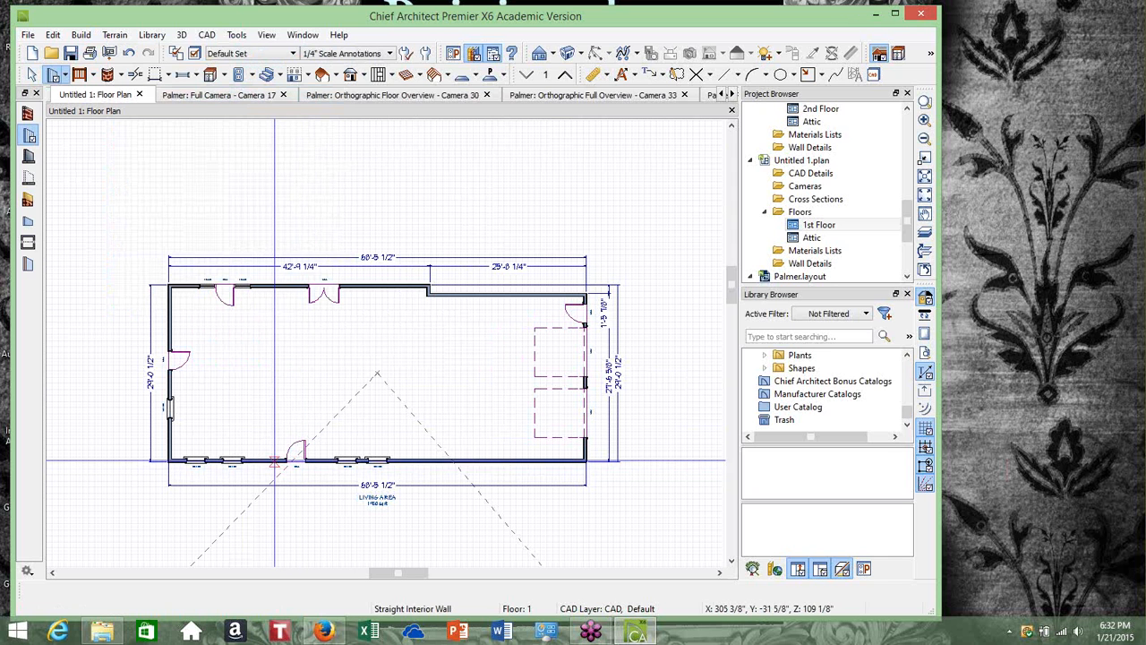
{"action": "left_click_drag", "start_coordinate": [275, 461], "coordinate": [276, 287]}
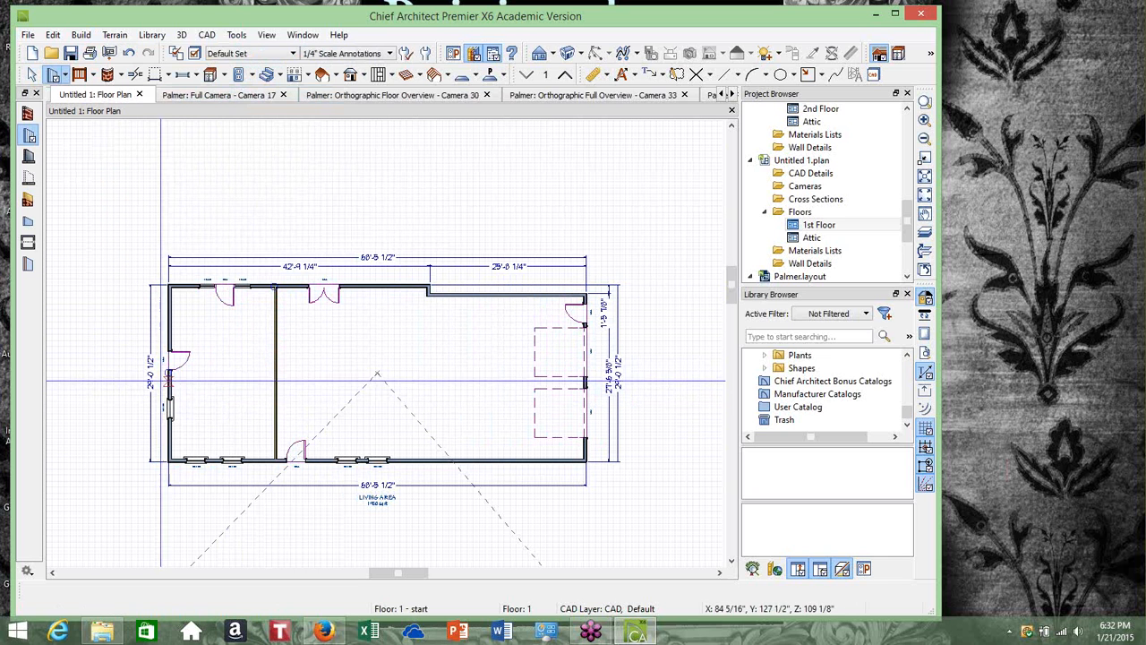
Draw a horizontal interior wall from the left exterior wall to the new vertical interior wall
{"action": "left_click_drag", "start_coordinate": [170, 383], "coordinate": [275, 384]}
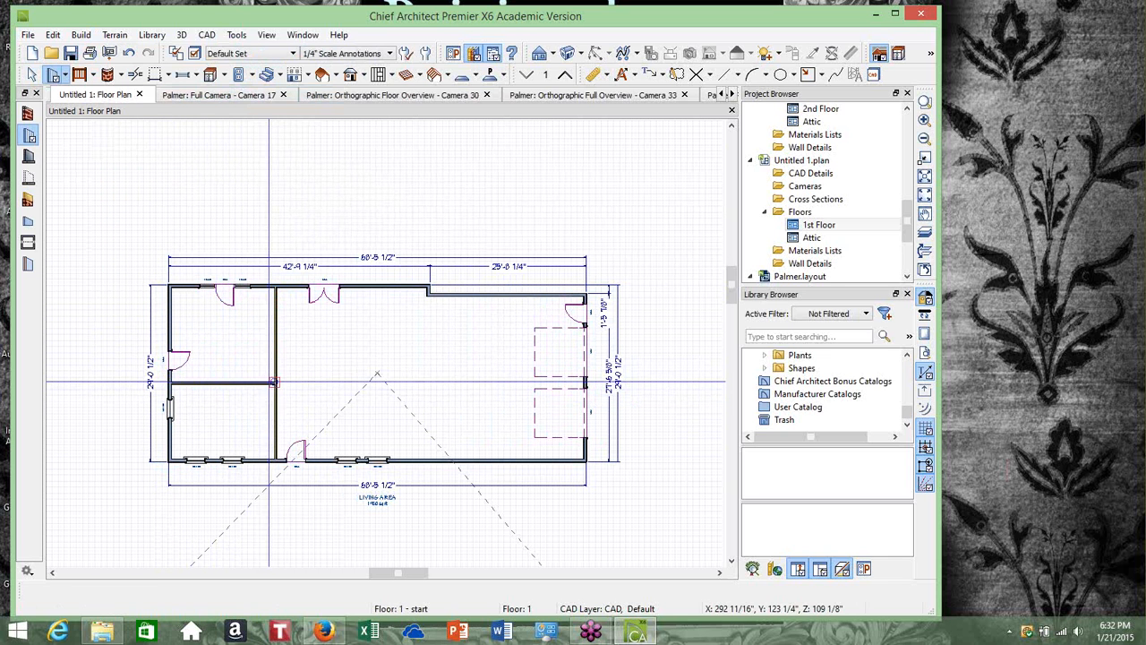
{"action": "scroll", "coordinate": [275, 384], "scroll_direction": "up", "scroll_amount": 2}
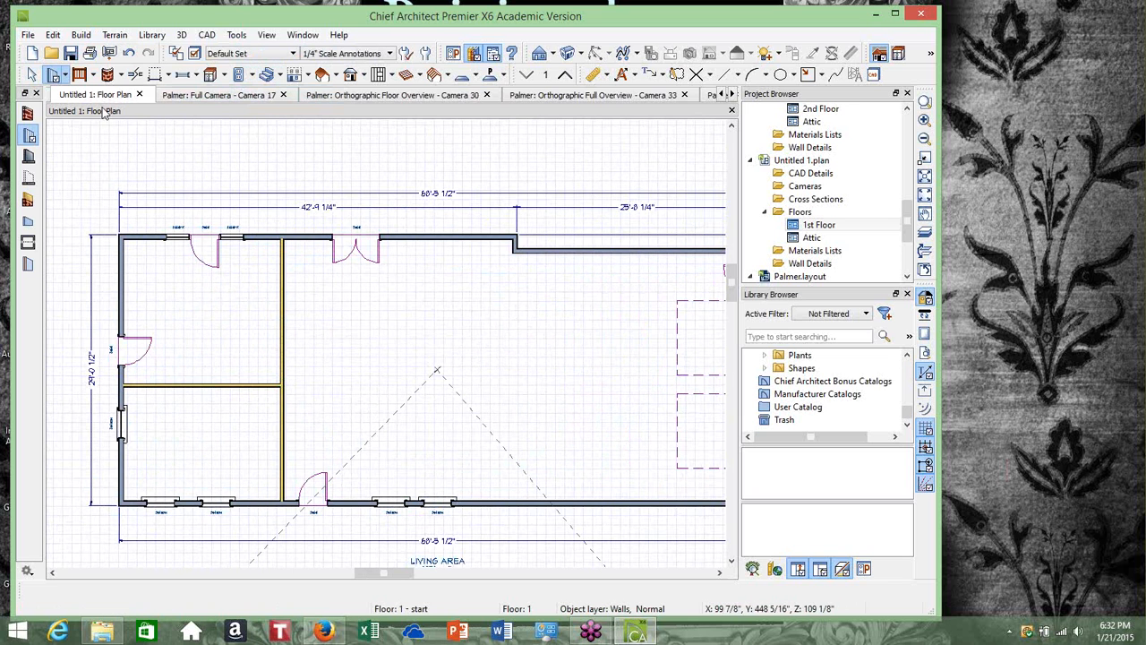
{"action": "scroll", "coordinate": [211, 349], "scroll_direction": "up", "scroll_amount": 1}
{"action": "scroll", "coordinate": [211, 349], "scroll_direction": "up", "scroll_amount": 1}
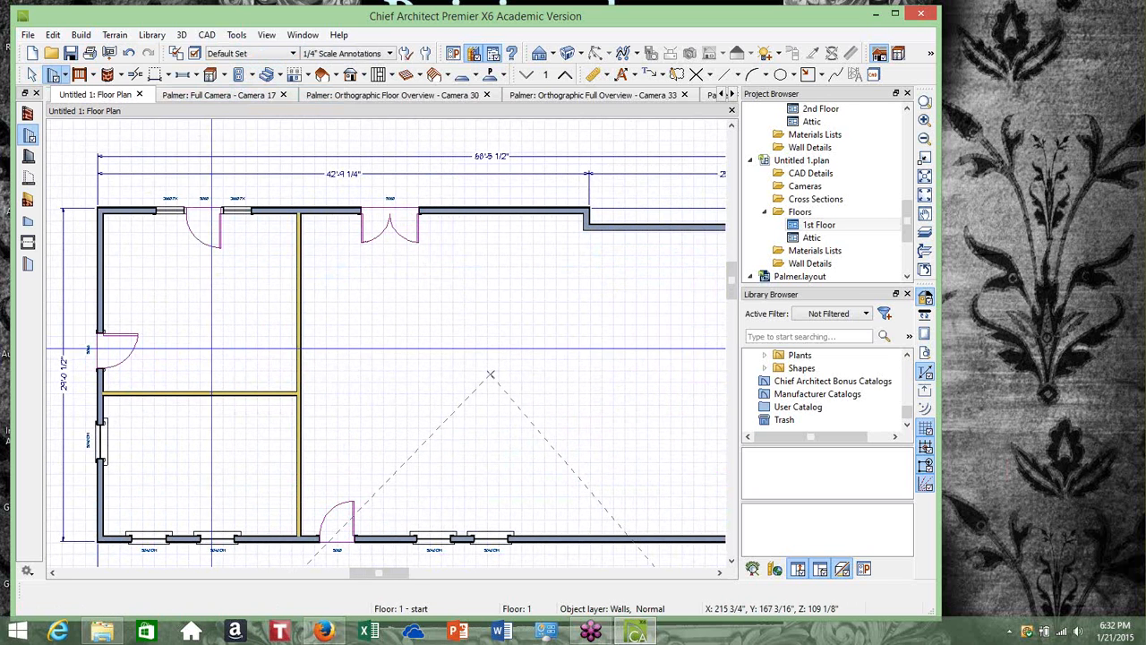
{"action": "left_click", "coordinate": [33, 78]}
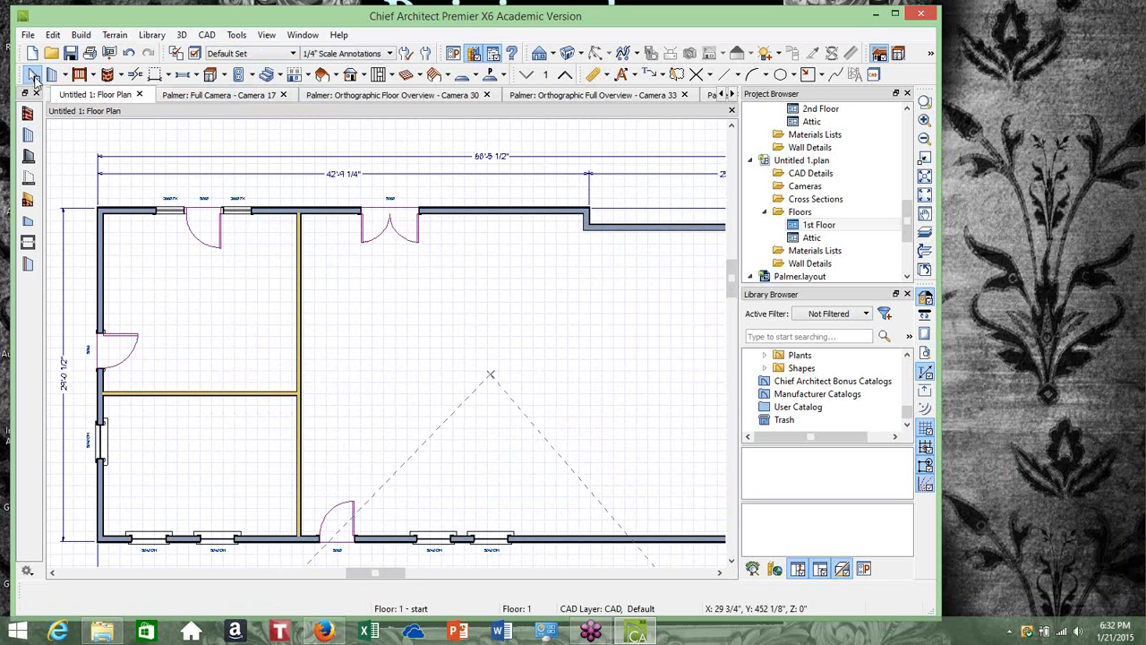
Place a doorway in the new horizontal interior wall
{"action": "left_click", "coordinate": [167, 77]}
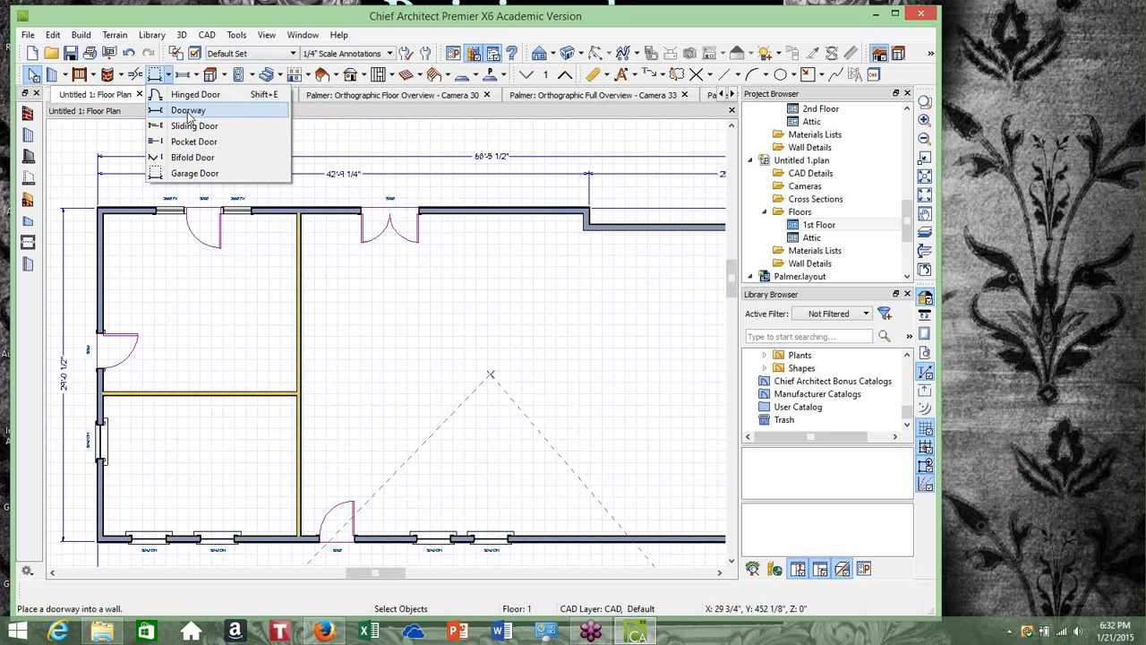
{"action": "left_click", "coordinate": [188, 111]}
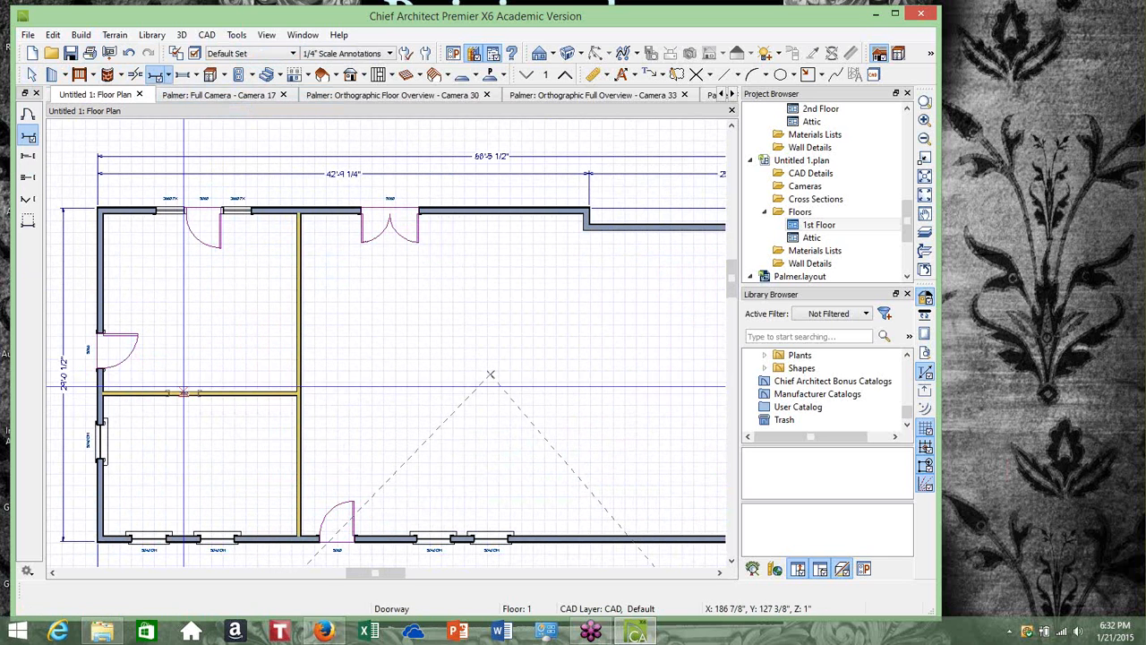
{"action": "left_click", "coordinate": [186, 394]}
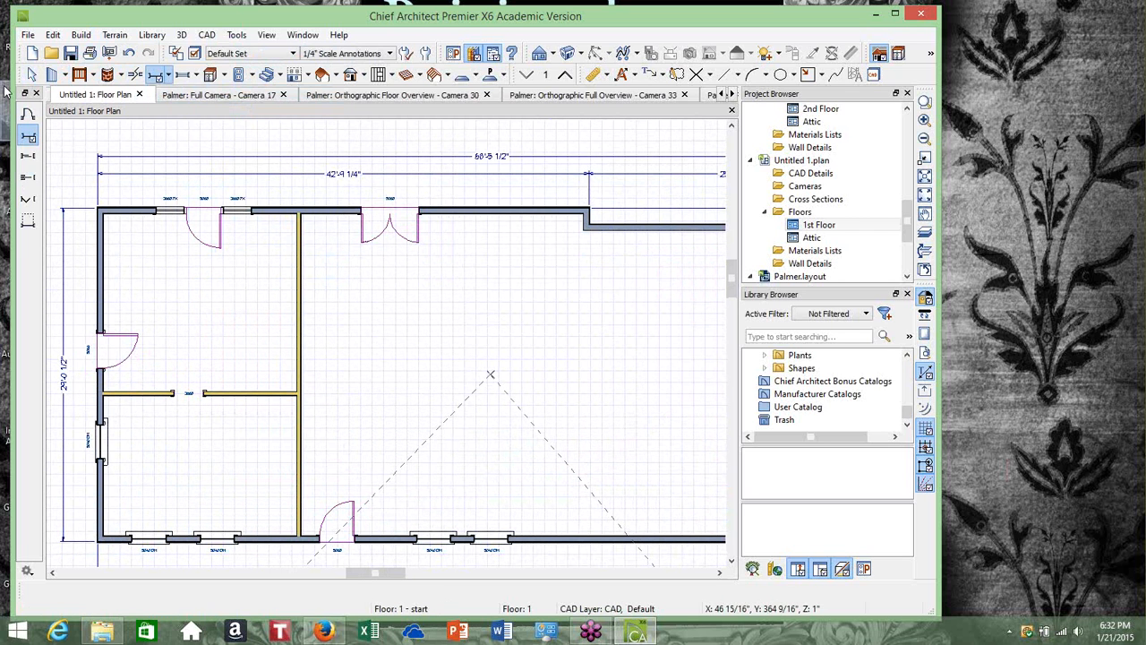
{"action": "left_click", "coordinate": [32, 76]}
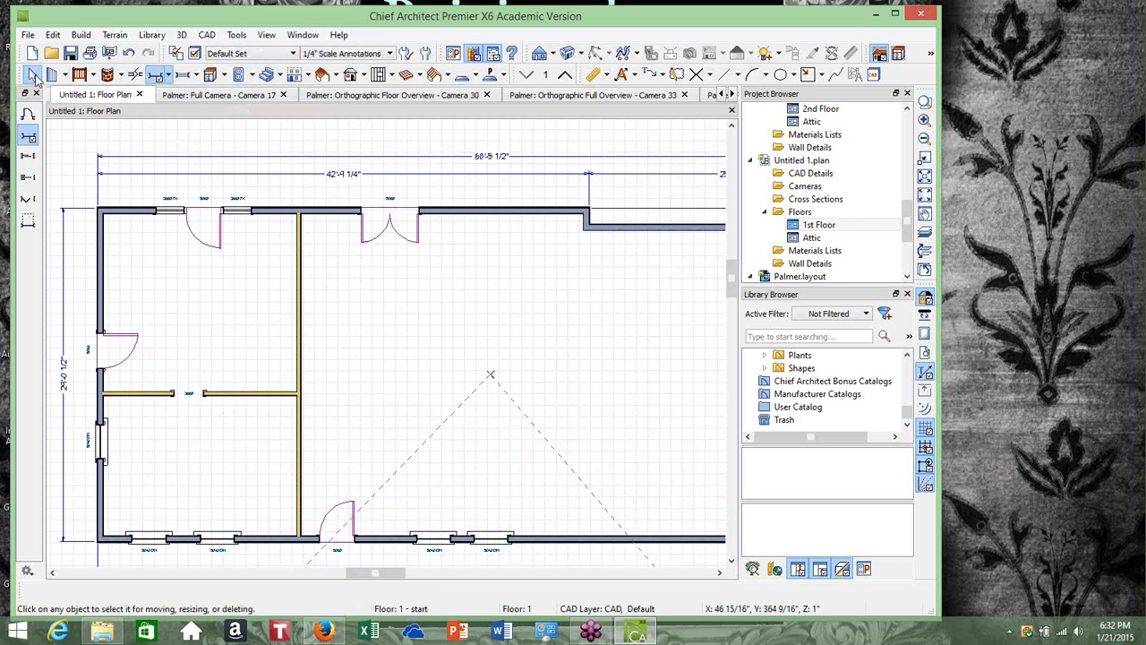
Set the doorway's width to 10'
{"action": "left_click", "coordinate": [188, 397]}
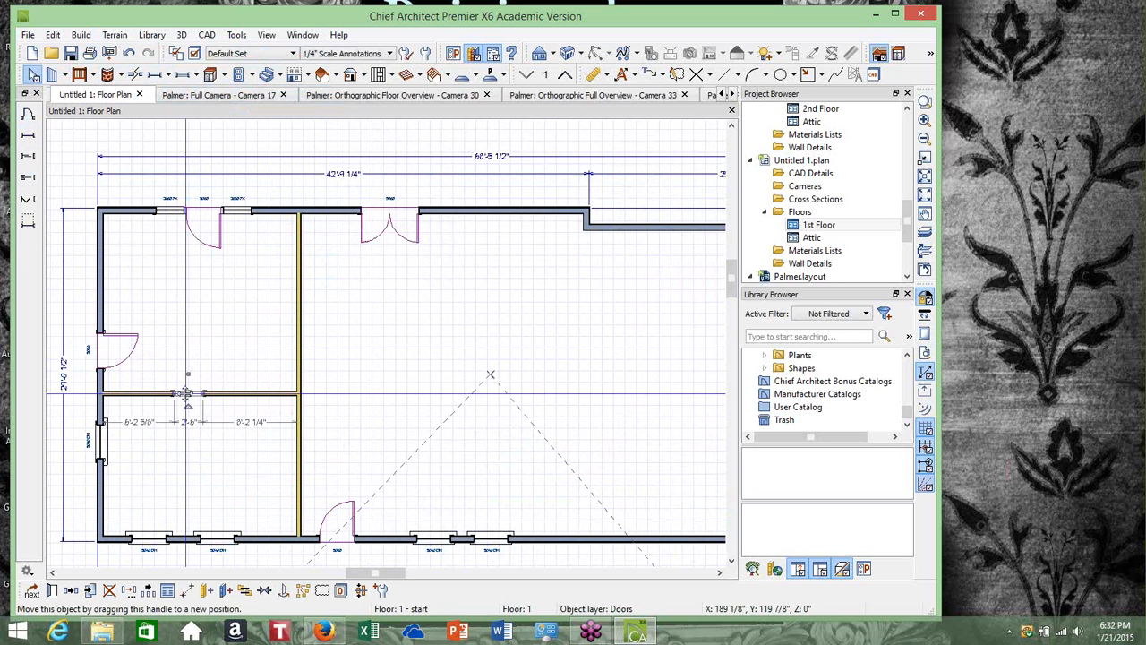
{"action": "left_click", "coordinate": [53, 595]}
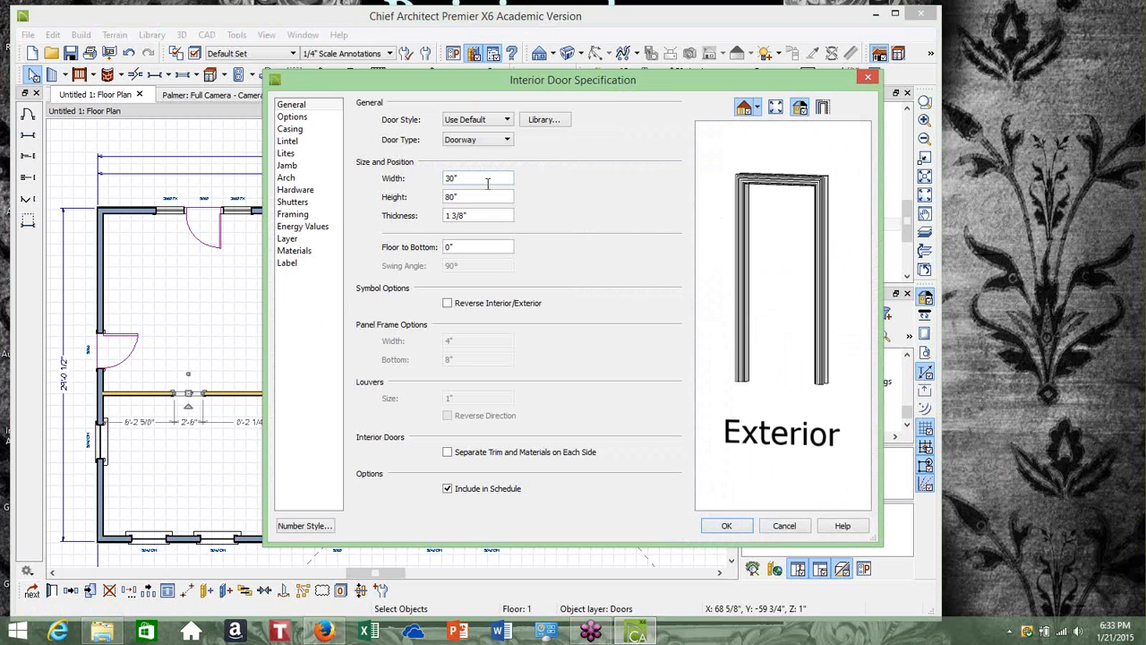
{"action": "key", "text": "BackSpace"}
{"action": "key", "text": "BackSpace"}
{"action": "key", "text": "BackSpace"}
{"action": "type", "text": "10'"}
{"action": "left_click", "coordinate": [727, 526]}
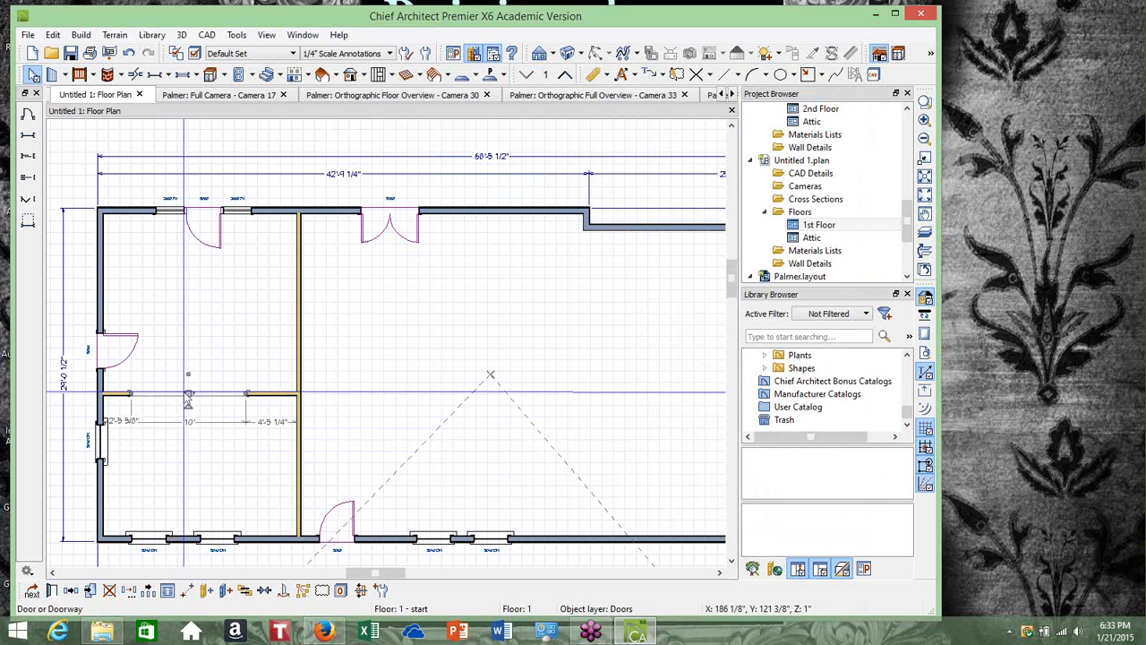
Center the 10' doorway along the horizontal interior wall
{"action": "left_click", "coordinate": [265, 591]}
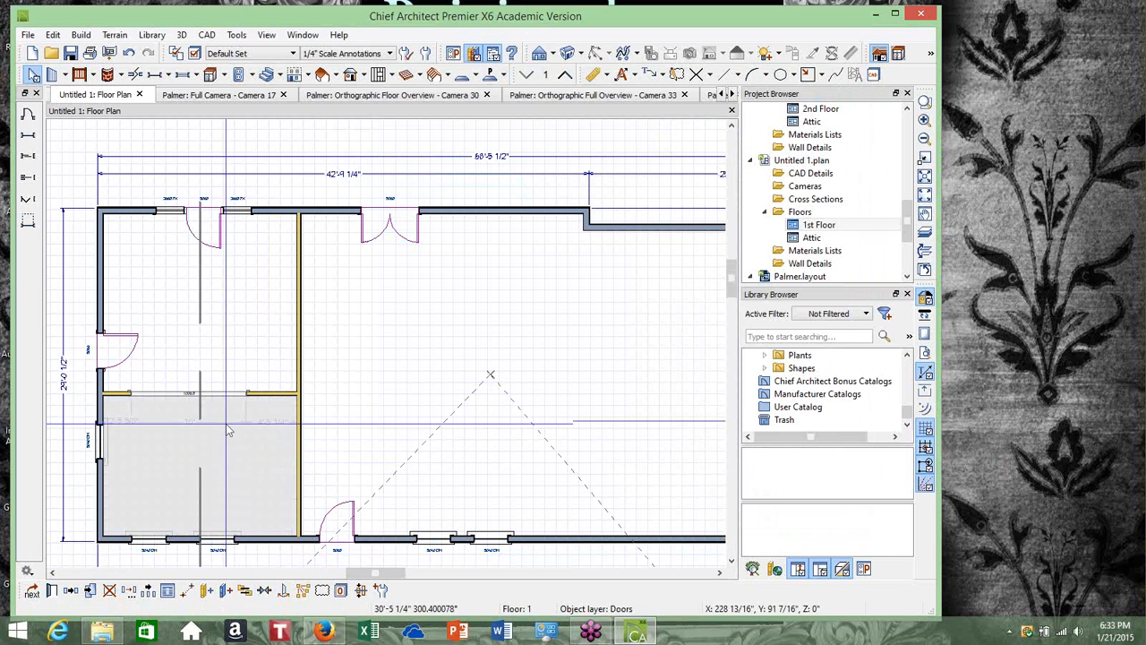
{"action": "left_click", "coordinate": [212, 370]}
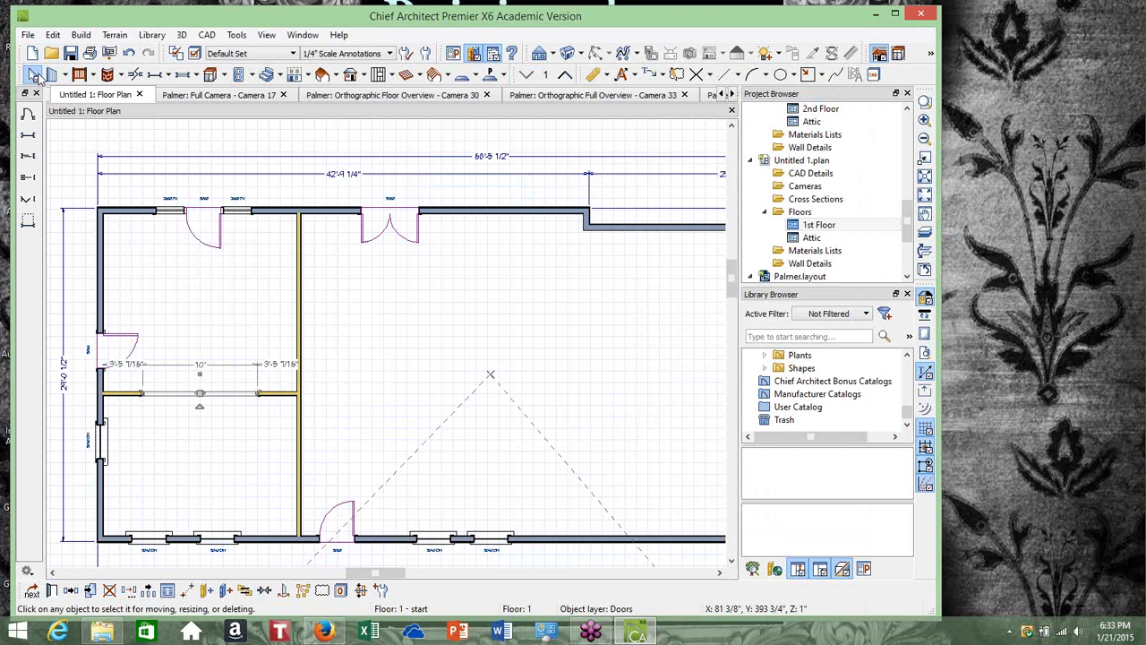
{"action": "left_click", "coordinate": [33, 76]}
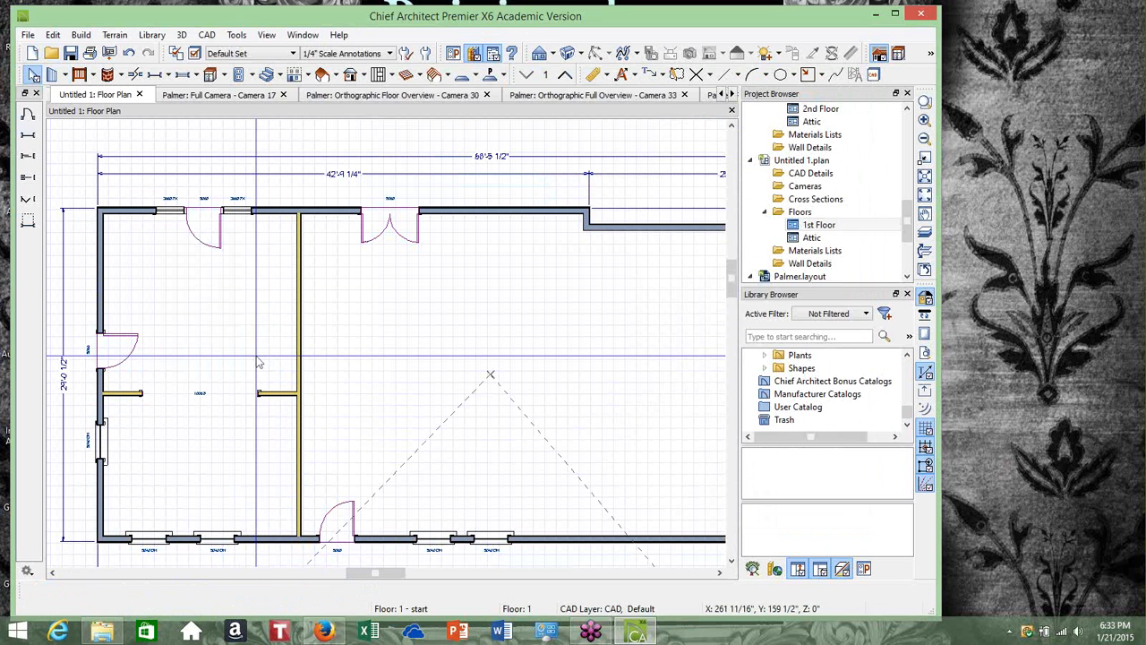
Place a doorway in the vertical interior wall near its middle
{"action": "scroll", "coordinate": [260, 335], "scroll_direction": "up", "scroll_amount": 2}
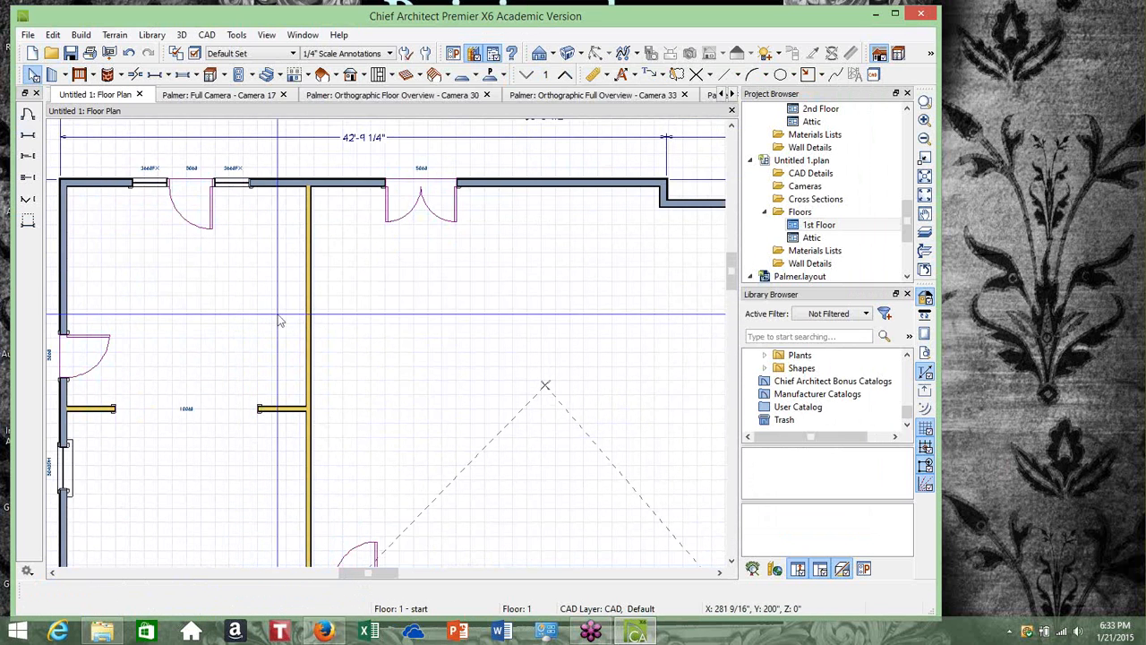
{"action": "scroll", "coordinate": [287, 316], "scroll_direction": "down", "scroll_amount": 2}
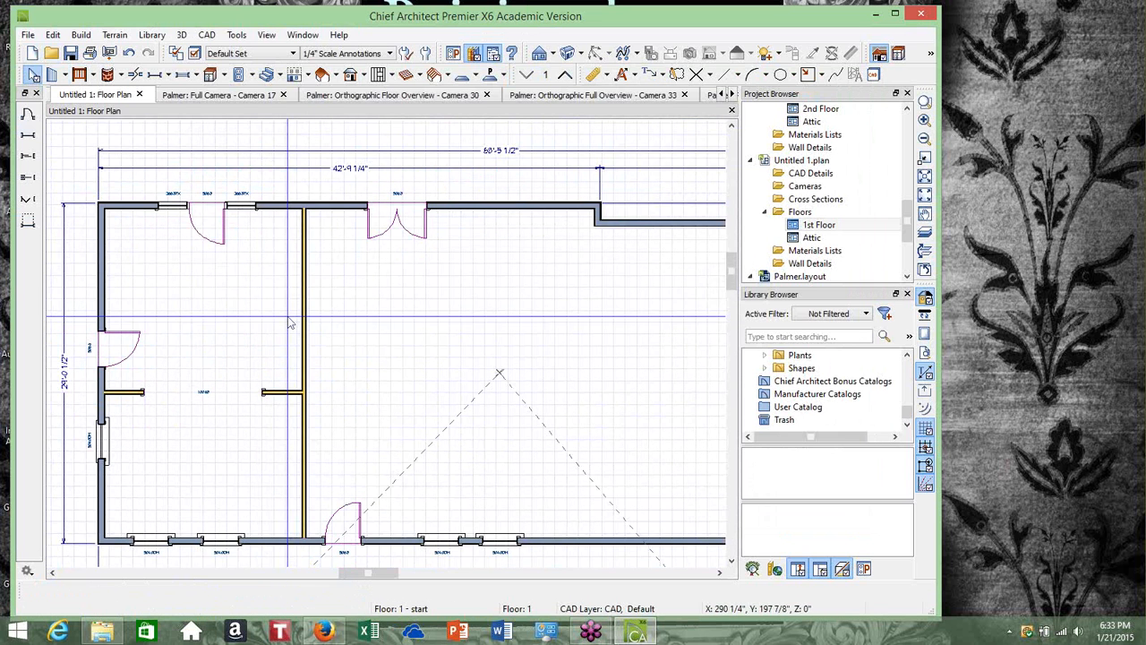
{"action": "left_click", "coordinate": [80, 34]}
{"action": "mouse_move", "coordinate": [102, 72]}
{"action": "mouse_move", "coordinate": [101, 99]}
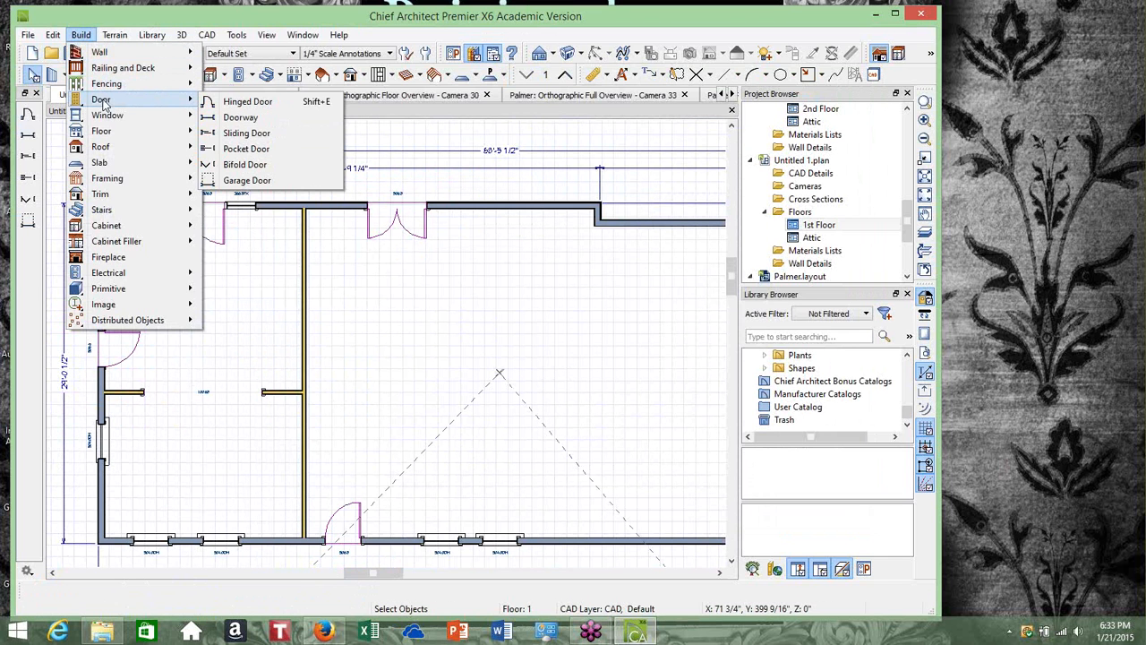
{"action": "left_click", "coordinate": [229, 114]}
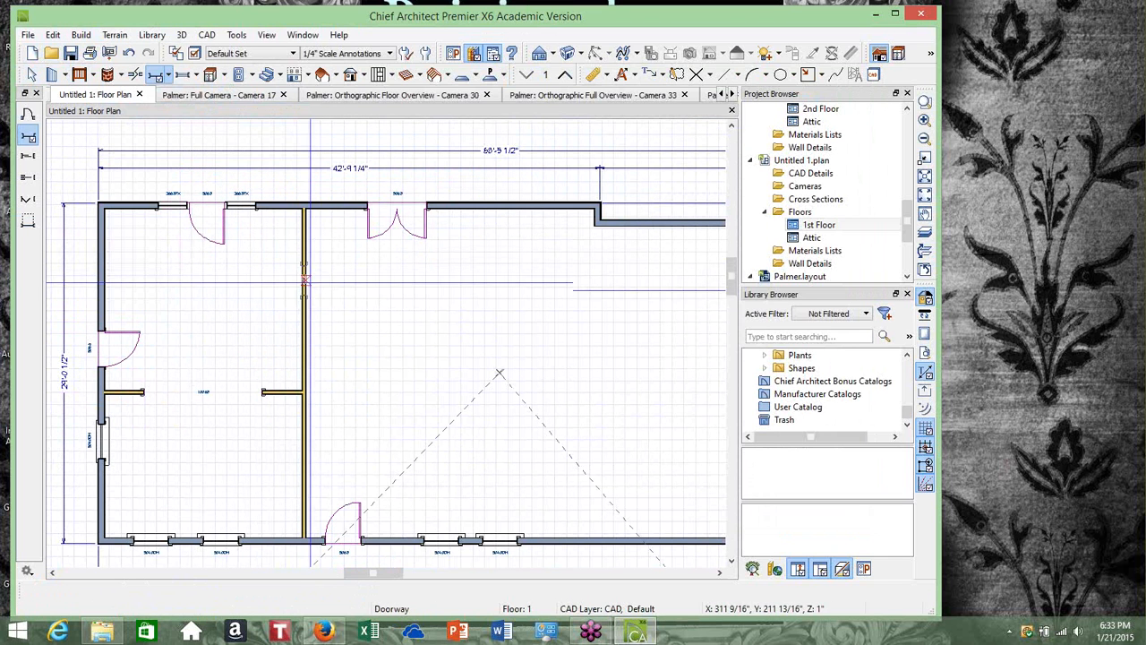
{"action": "left_click", "coordinate": [304, 329]}
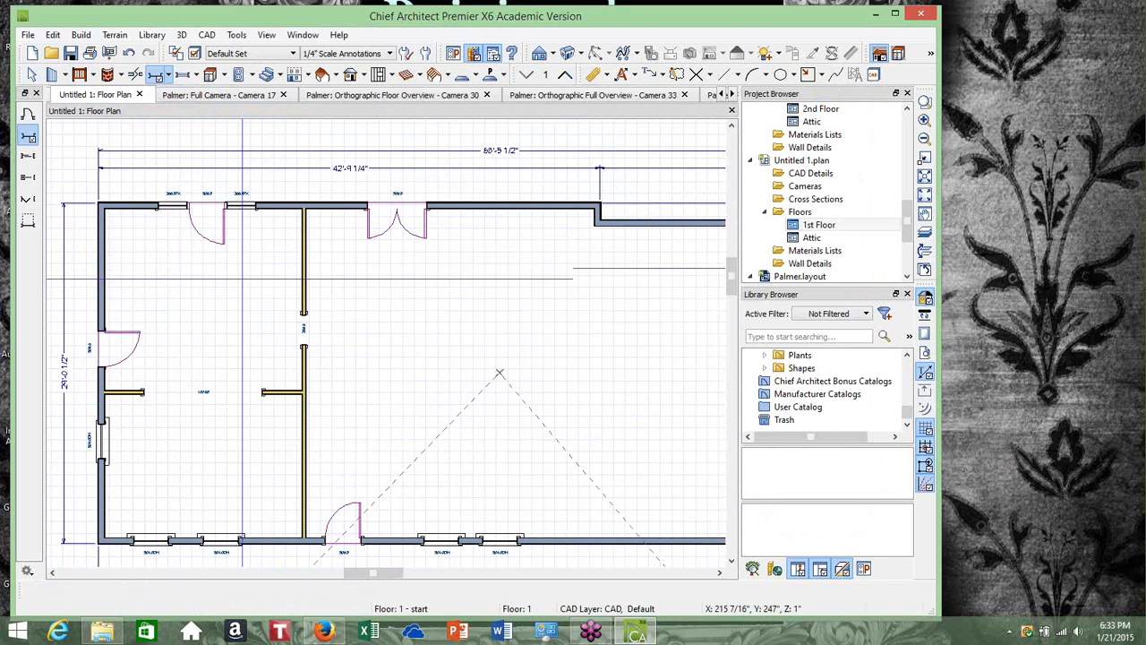
Set the new doorway's width to 6'
{"action": "left_click", "coordinate": [31, 74]}
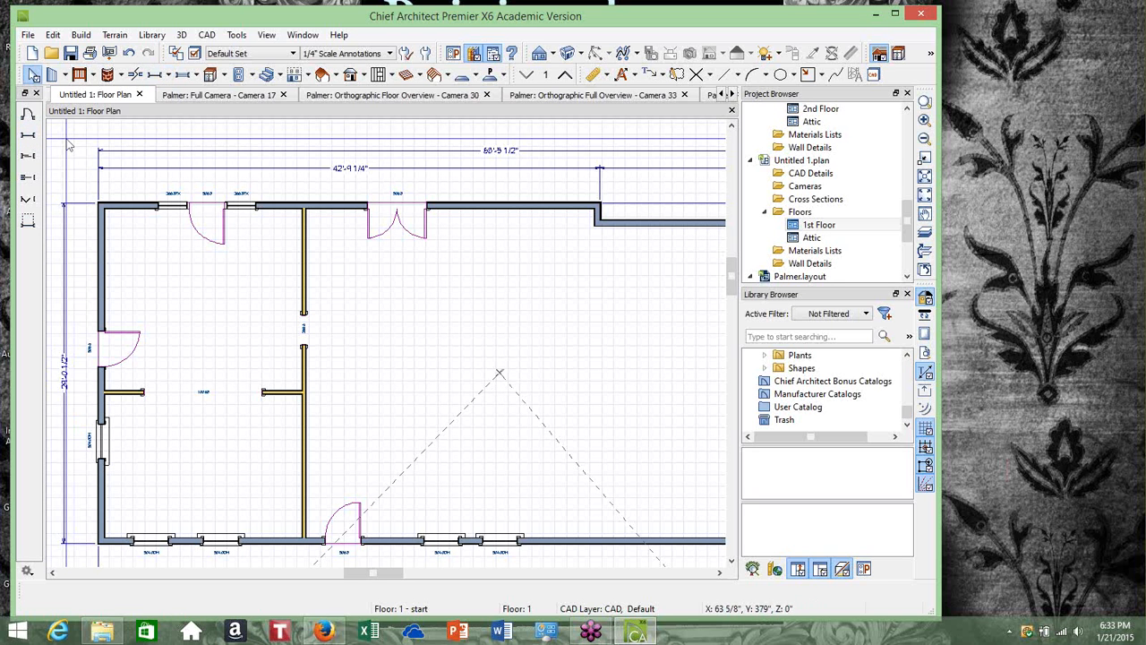
{"action": "left_click", "coordinate": [305, 333]}
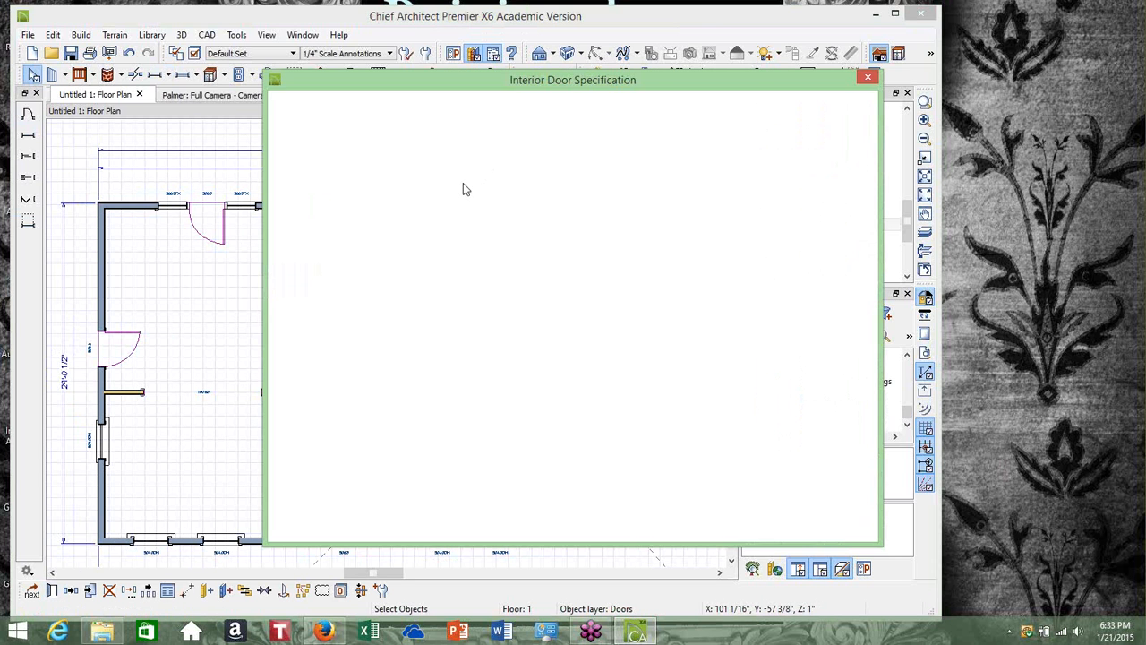
{"action": "left_click", "coordinate": [468, 180]}
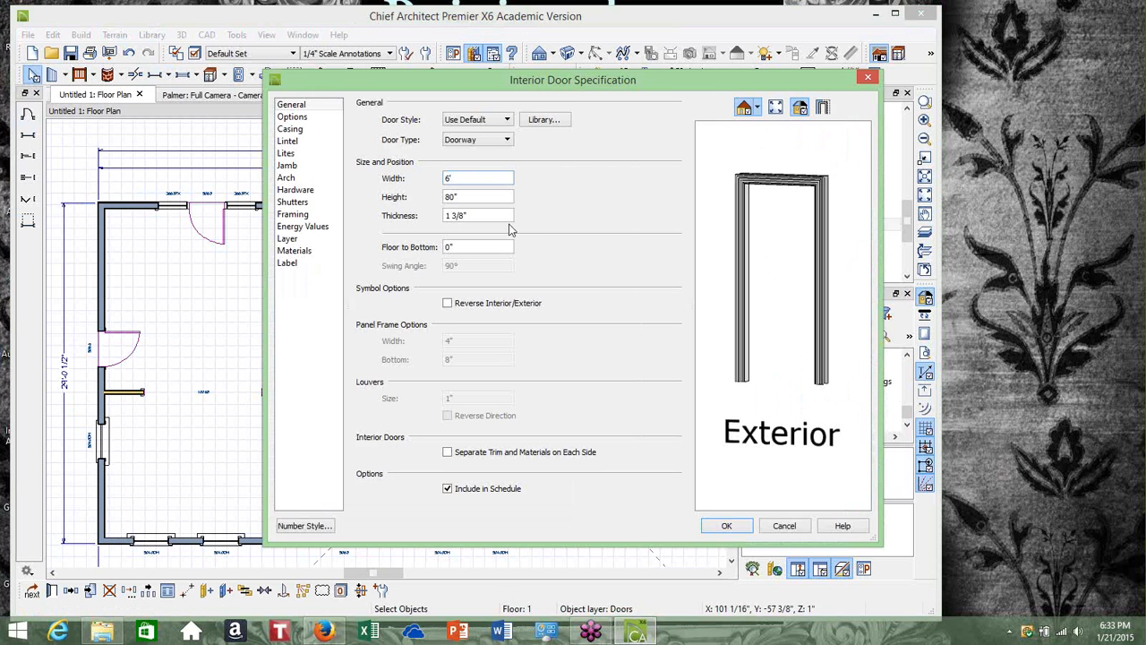
{"action": "type", "text": "6'"}
{"action": "left_click", "coordinate": [728, 526]}
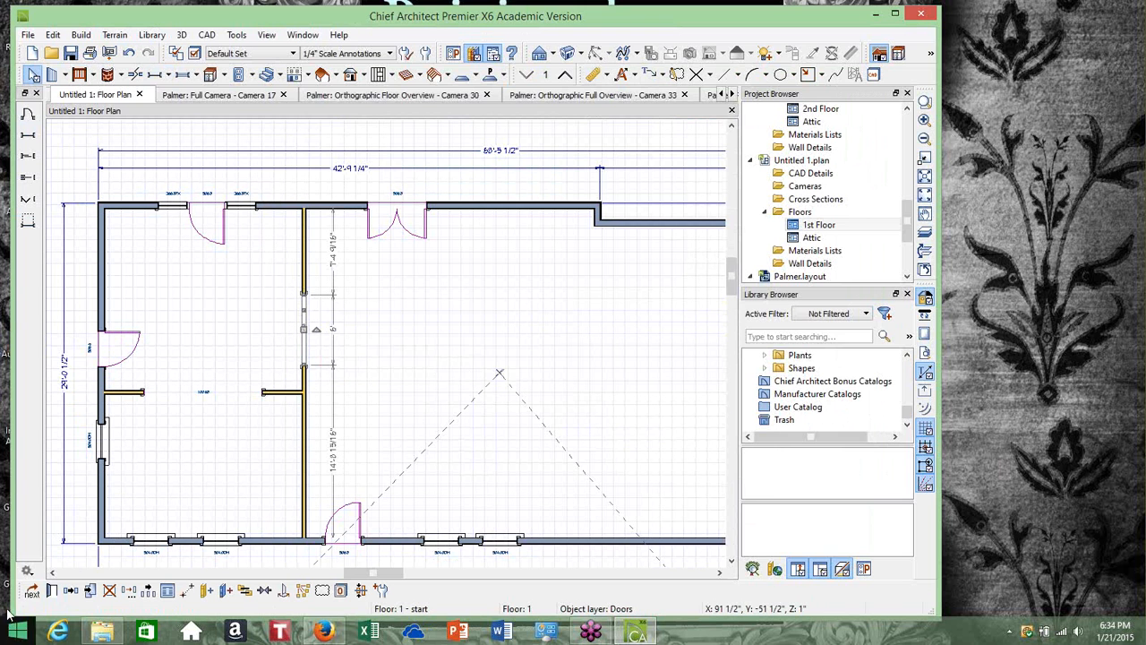
Reopen the doorway's specification and set its width to 7'
{"action": "left_click", "coordinate": [51, 593]}
{"action": "left_click", "coordinate": [396, 225]}
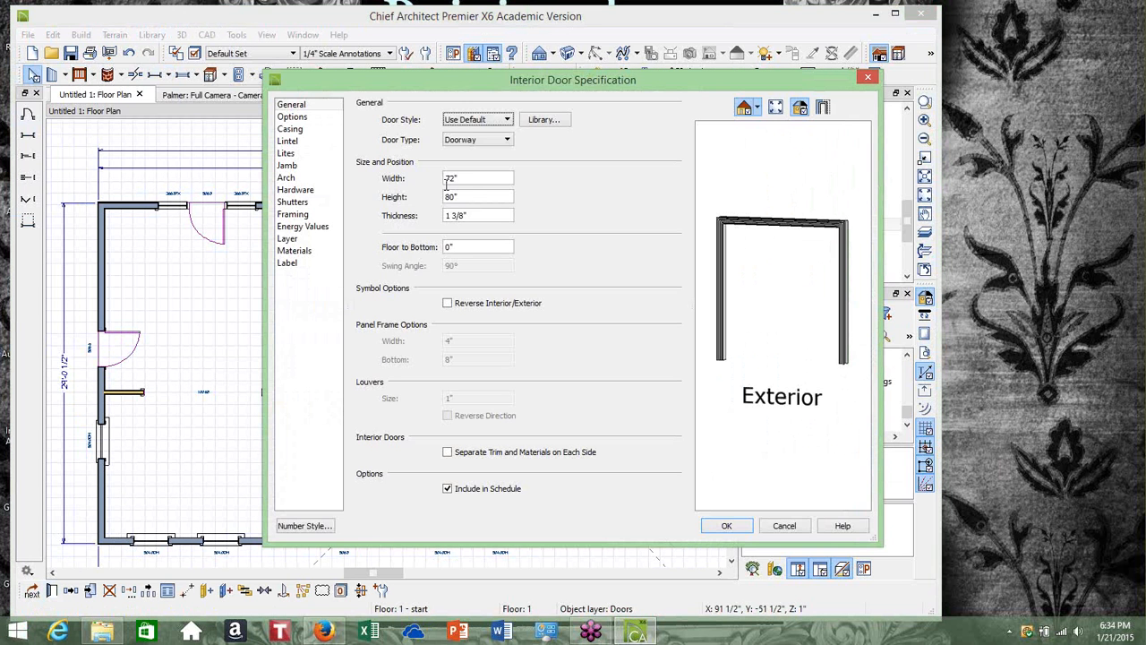
{"action": "left_click", "coordinate": [464, 179]}
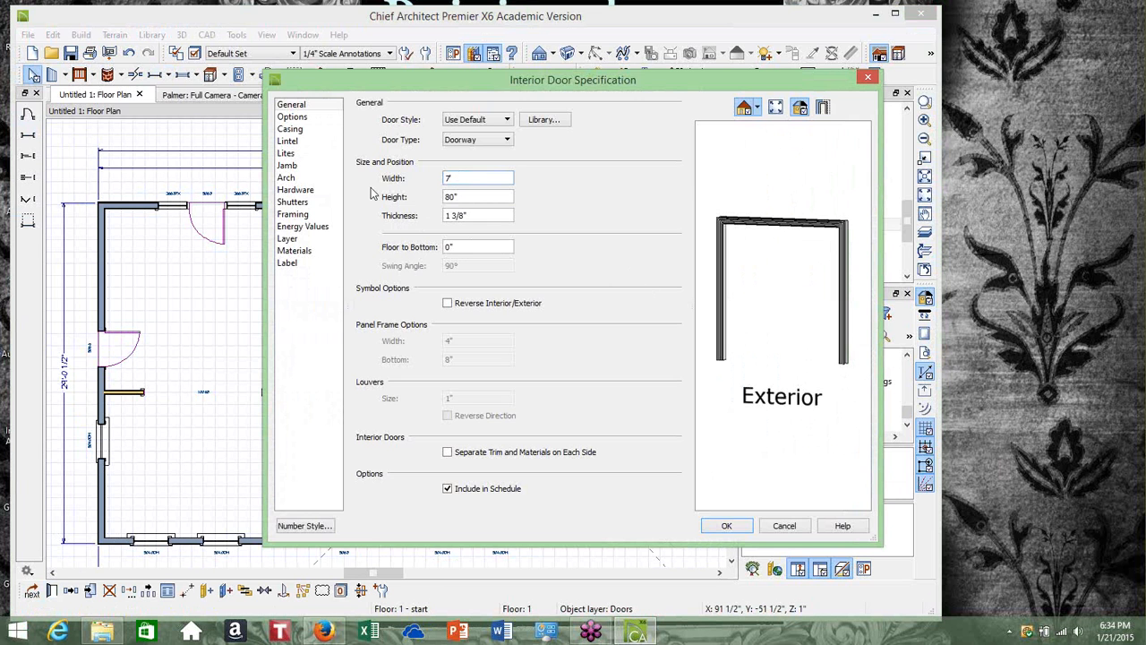
Compare the doorway's arch type options in the preview, returning to No Arch before closing
{"action": "left_click", "coordinate": [323, 177]}
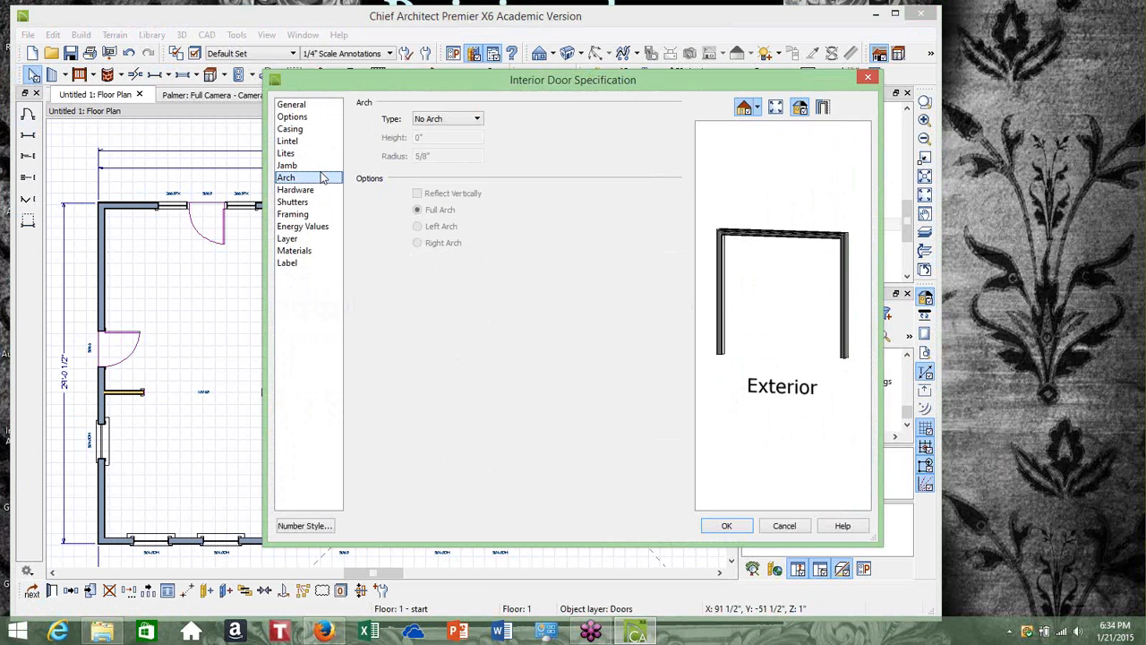
{"action": "left_click", "coordinate": [470, 120]}
{"action": "left_click", "coordinate": [460, 154]}
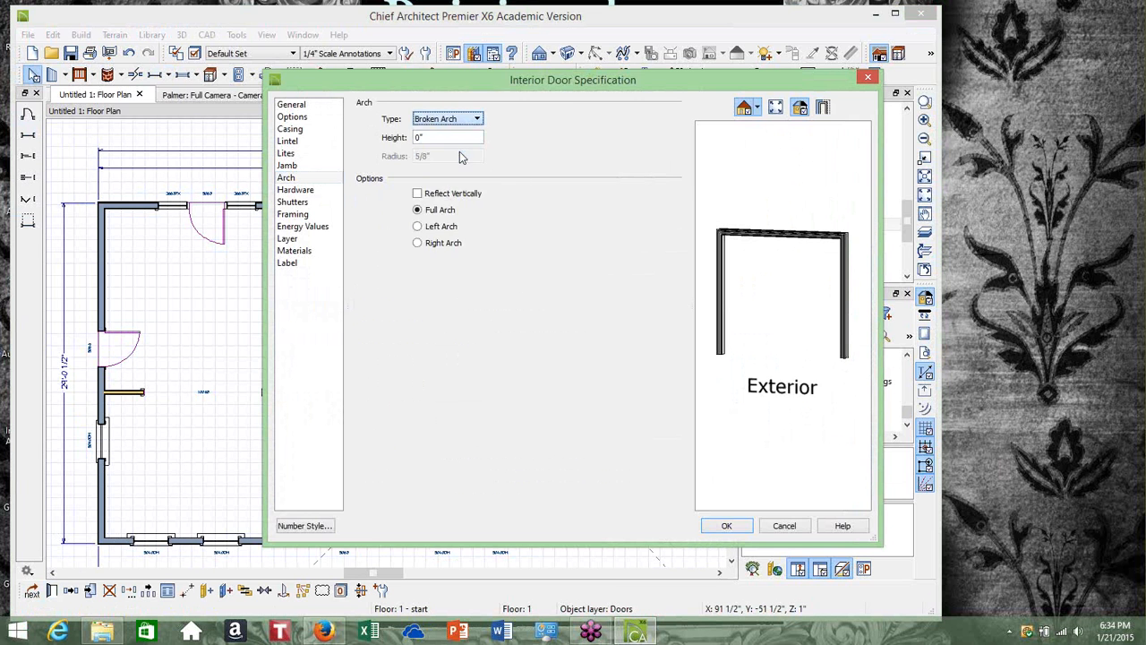
{"action": "left_click", "coordinate": [476, 119]}
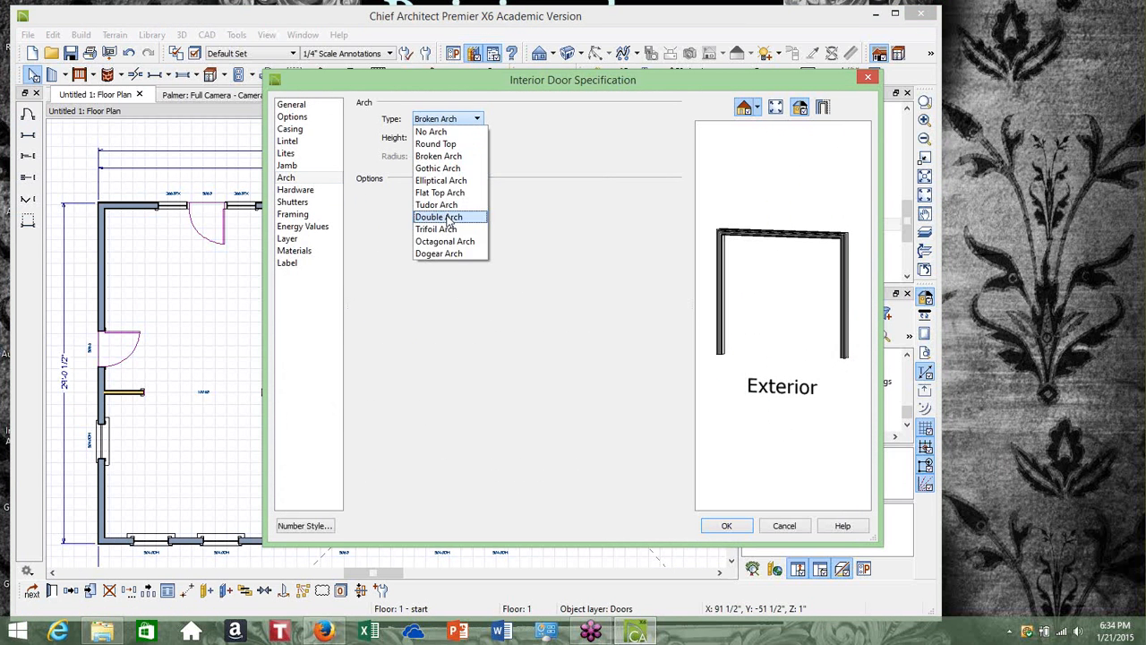
{"action": "left_click", "coordinate": [450, 218]}
{"action": "left_click", "coordinate": [437, 137]}
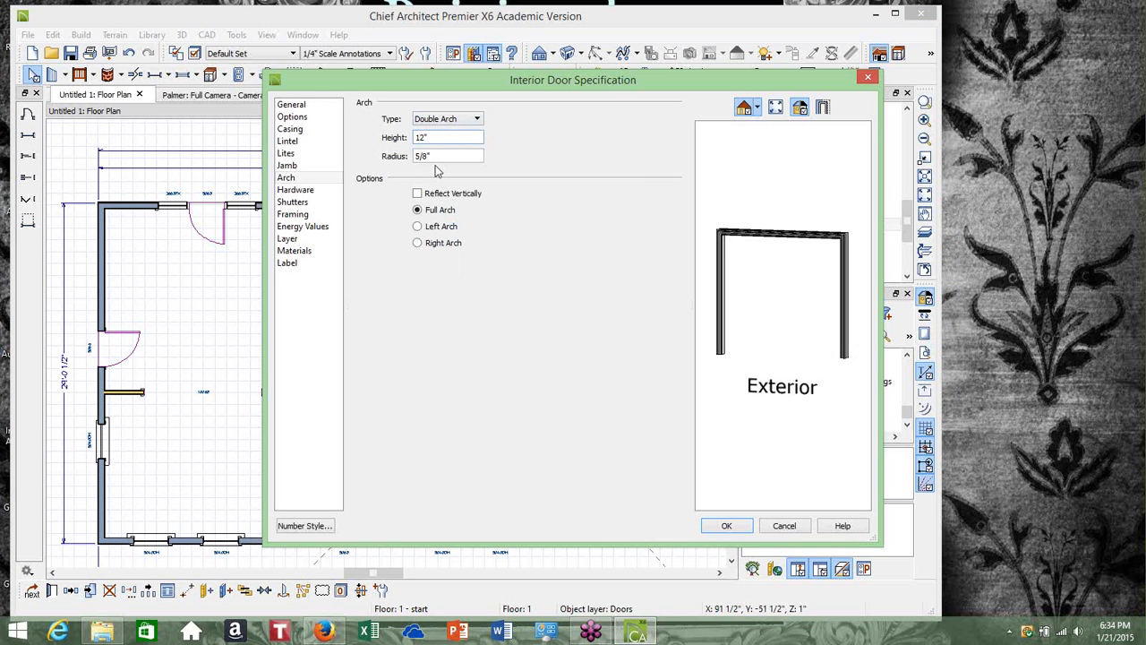
{"action": "left_click", "coordinate": [435, 119]}
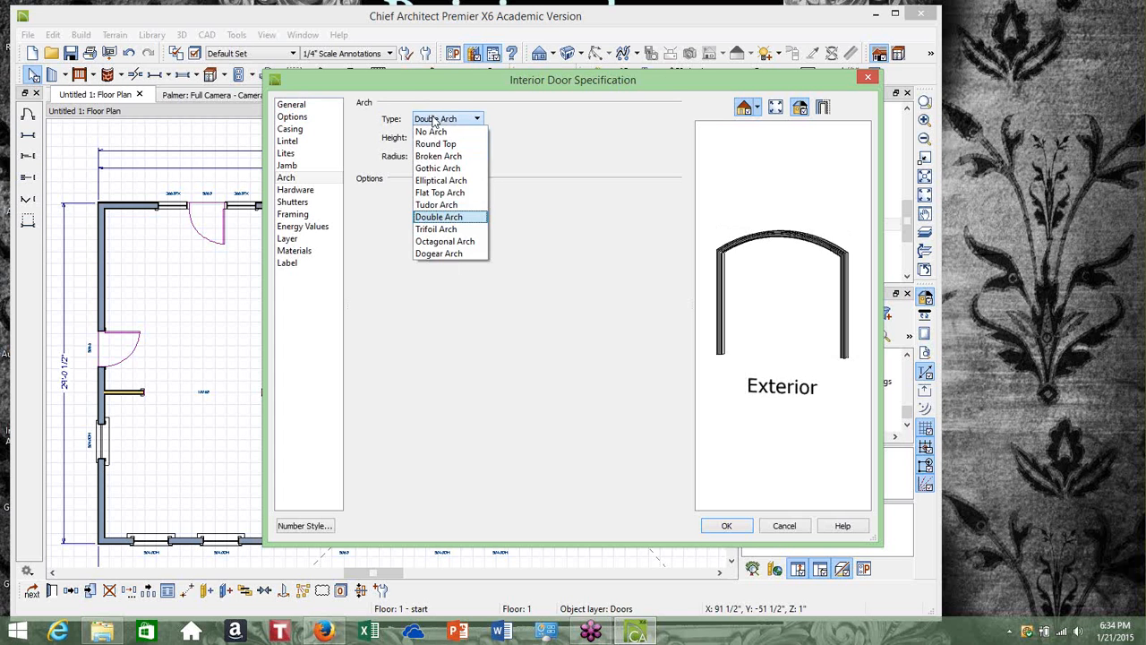
{"action": "left_click", "coordinate": [448, 206]}
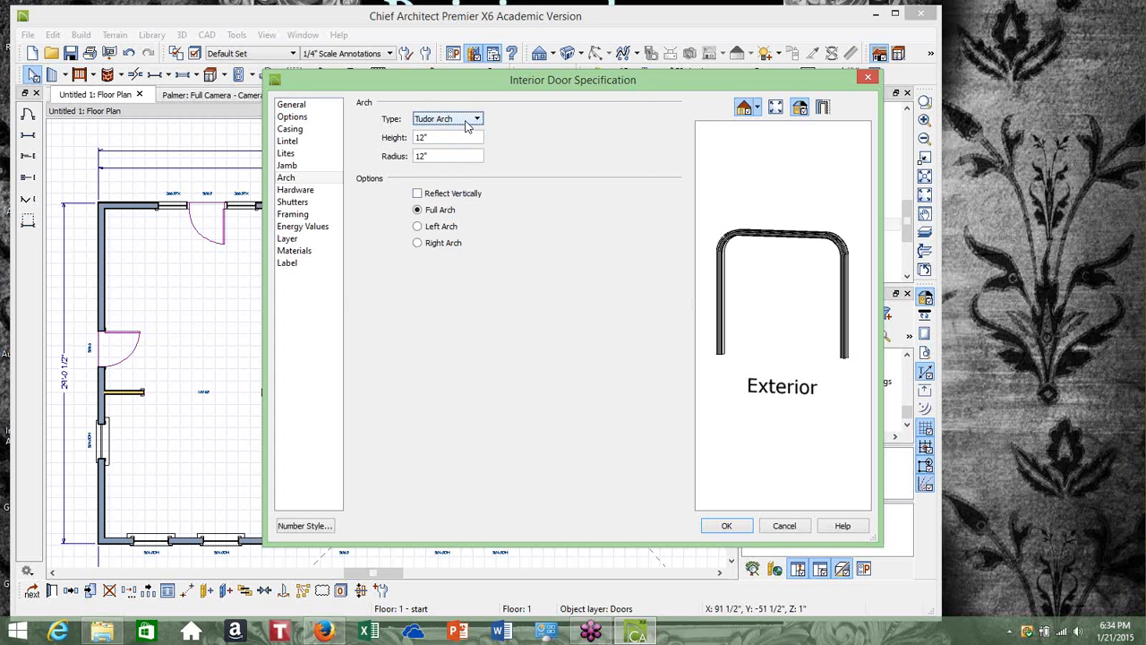
{"action": "left_click", "coordinate": [466, 124]}
{"action": "left_click", "coordinate": [456, 169]}
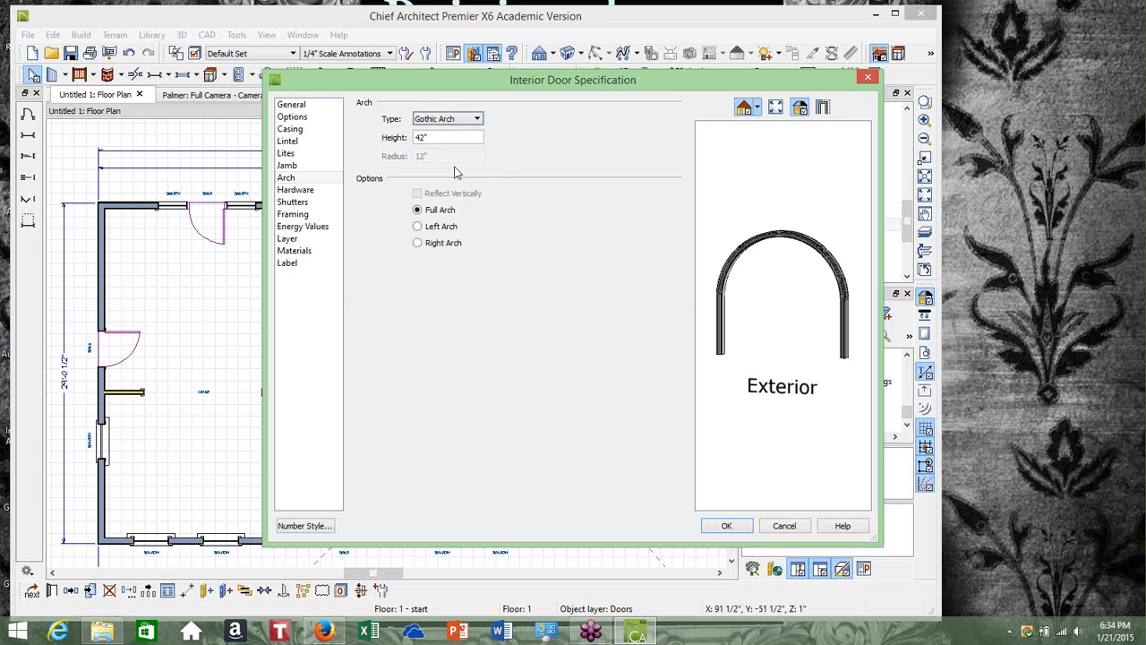
{"action": "left_click", "coordinate": [479, 119]}
{"action": "left_click", "coordinate": [455, 152]}
{"action": "left_click", "coordinate": [472, 122]}
{"action": "left_click", "coordinate": [461, 146]}
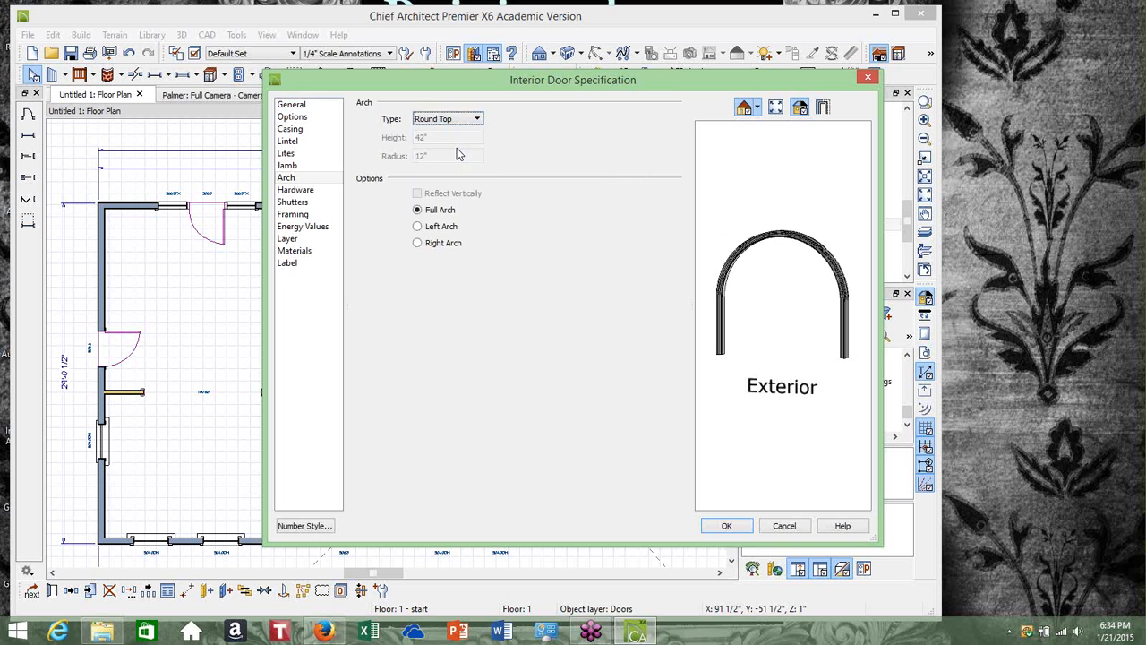
{"action": "left_click", "coordinate": [465, 123]}
{"action": "left_click", "coordinate": [452, 193]}
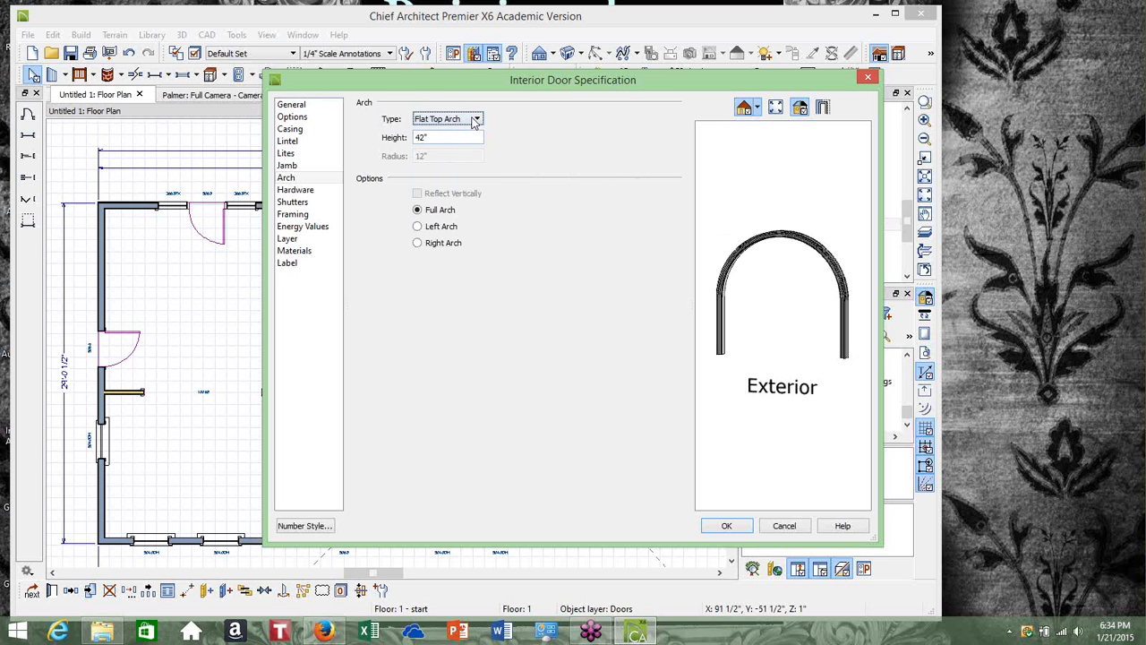
{"action": "left_click", "coordinate": [476, 122]}
{"action": "left_click", "coordinate": [445, 213]}
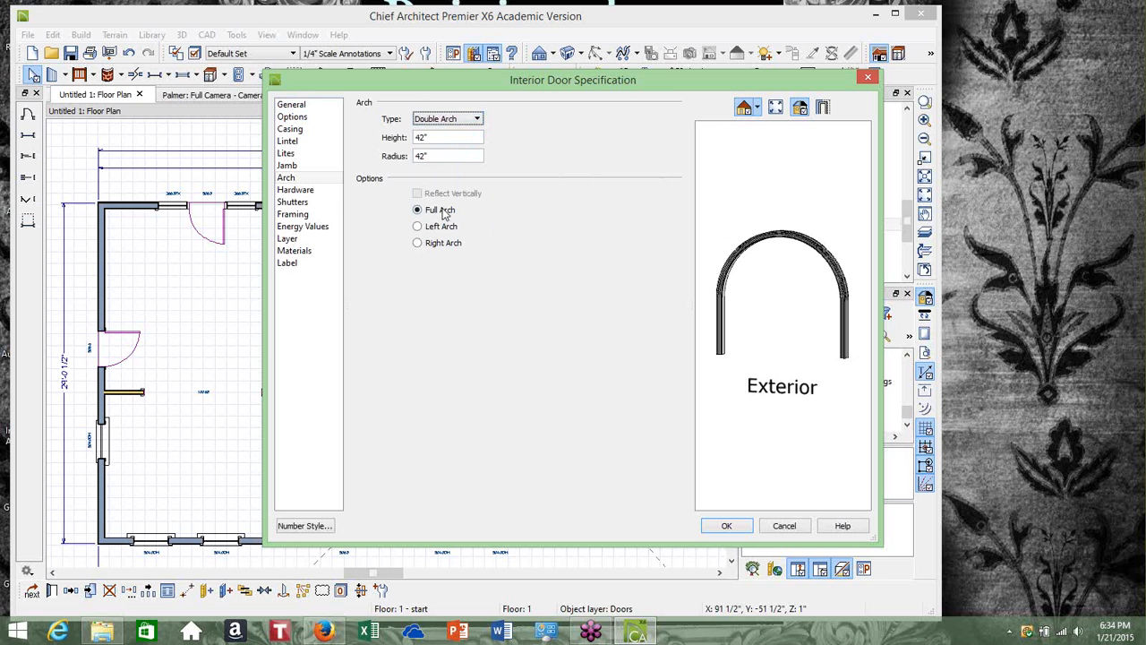
{"action": "left_click", "coordinate": [443, 139]}
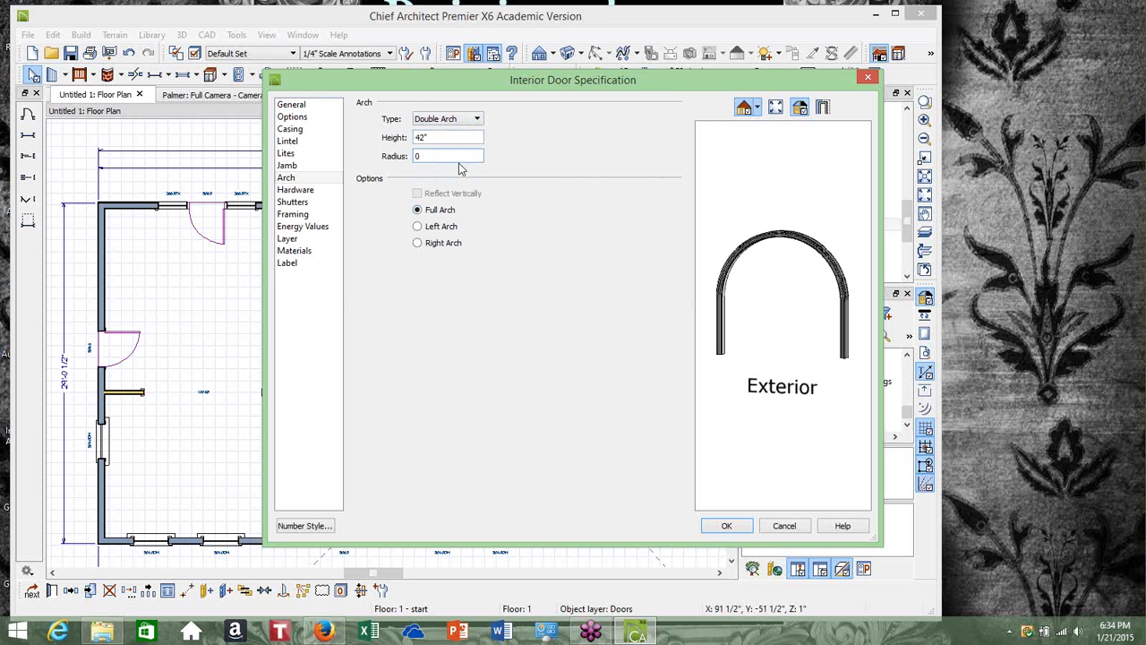
{"action": "left_click", "coordinate": [445, 122]}
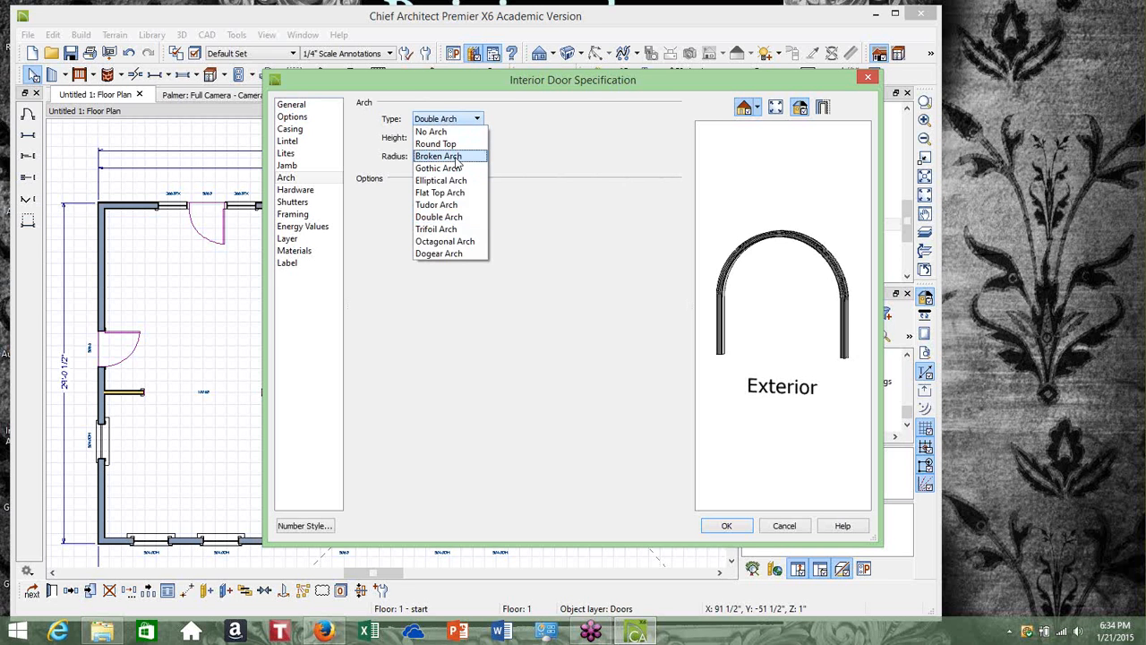
{"action": "left_click", "coordinate": [454, 156]}
{"action": "left_click", "coordinate": [454, 125]}
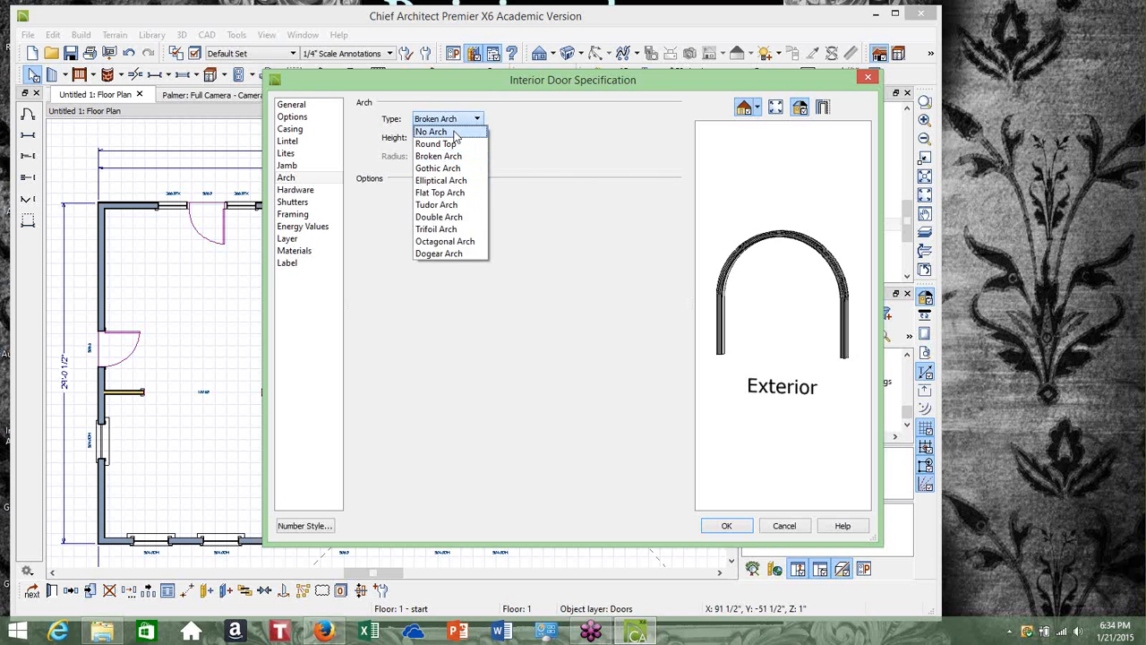
{"action": "left_click", "coordinate": [455, 133]}
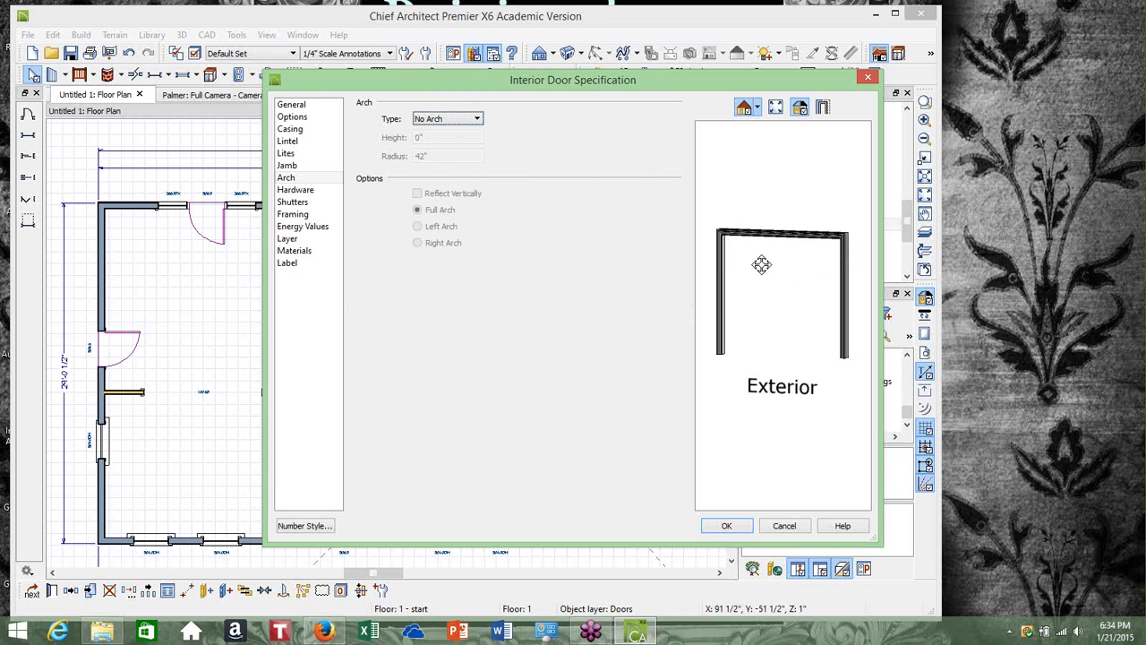
{"action": "left_click", "coordinate": [726, 526]}
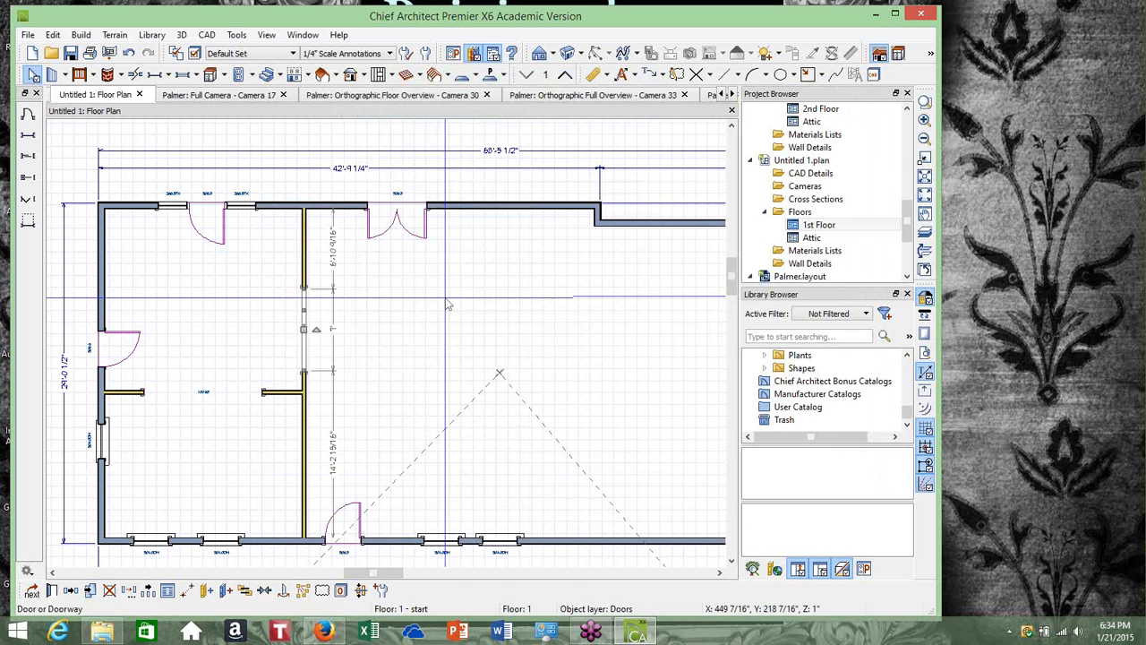
Set the upper-left room's type to Living
{"action": "left_click", "coordinate": [269, 320]}
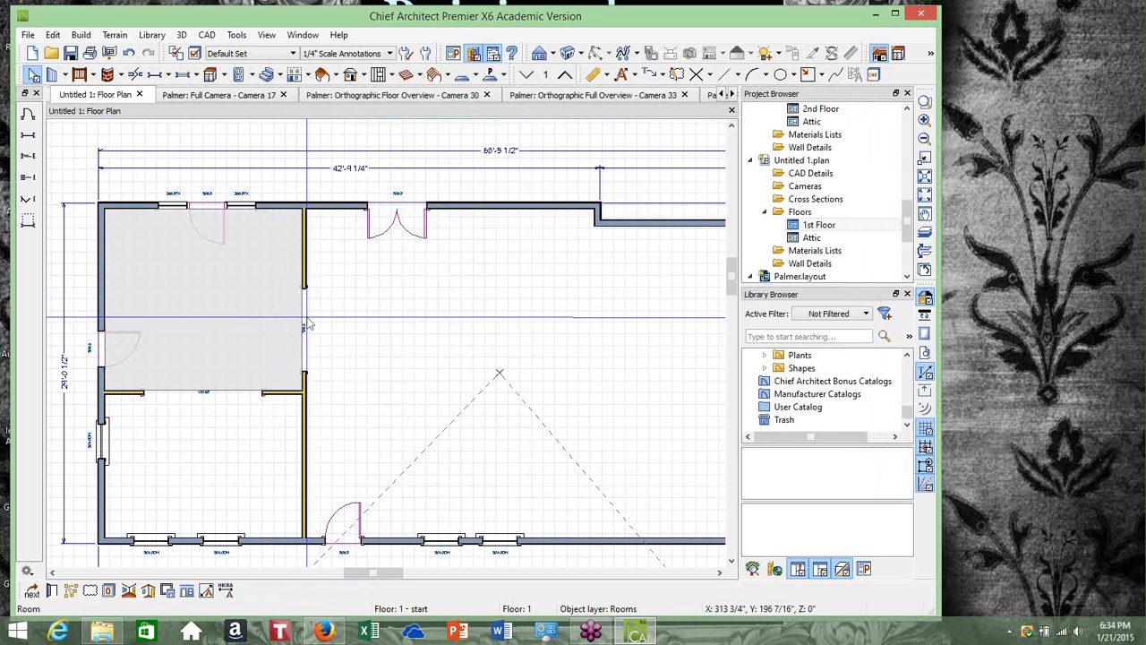
{"action": "left_click", "coordinate": [309, 328]}
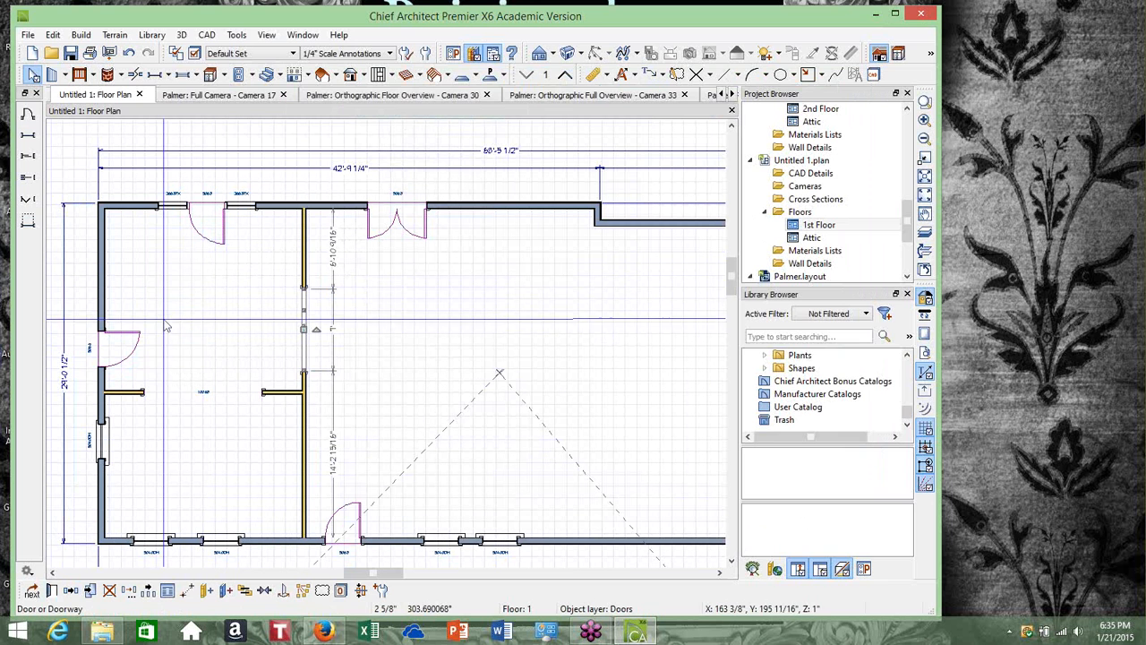
{"action": "left_click", "coordinate": [205, 281]}
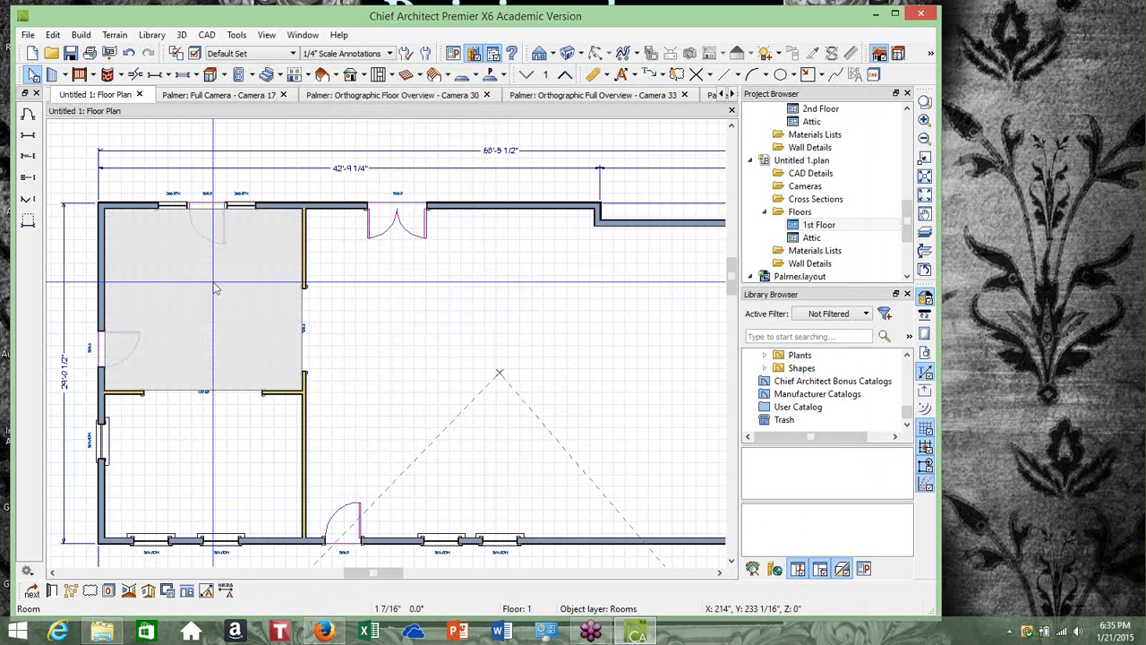
{"action": "left_click", "coordinate": [52, 591]}
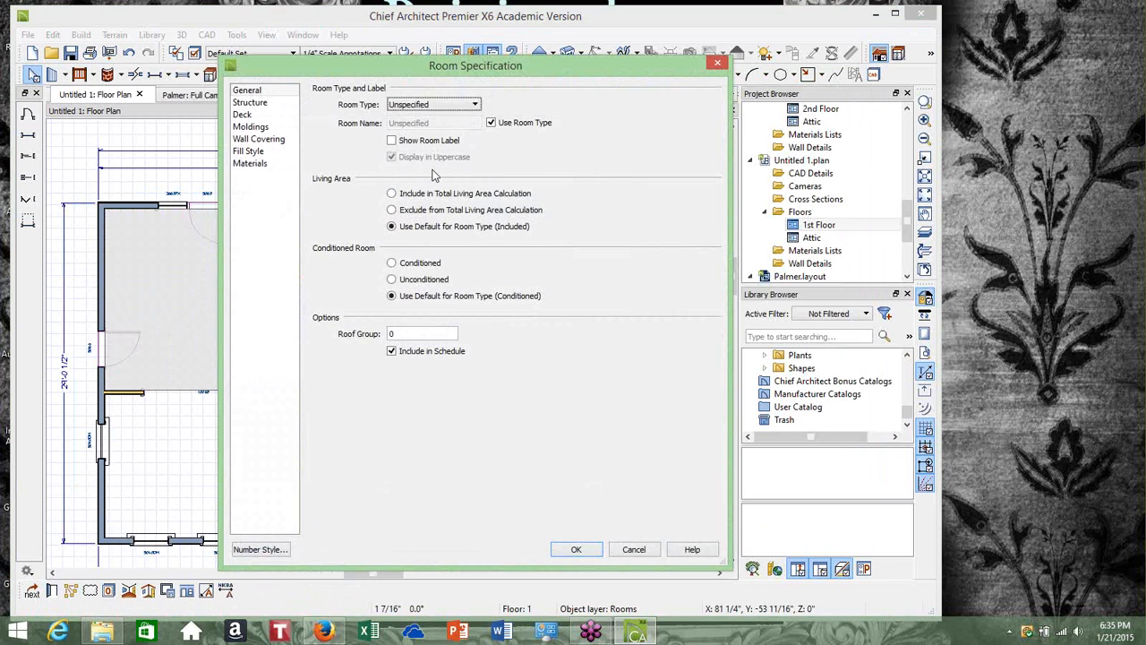
{"action": "left_click", "coordinate": [474, 105]}
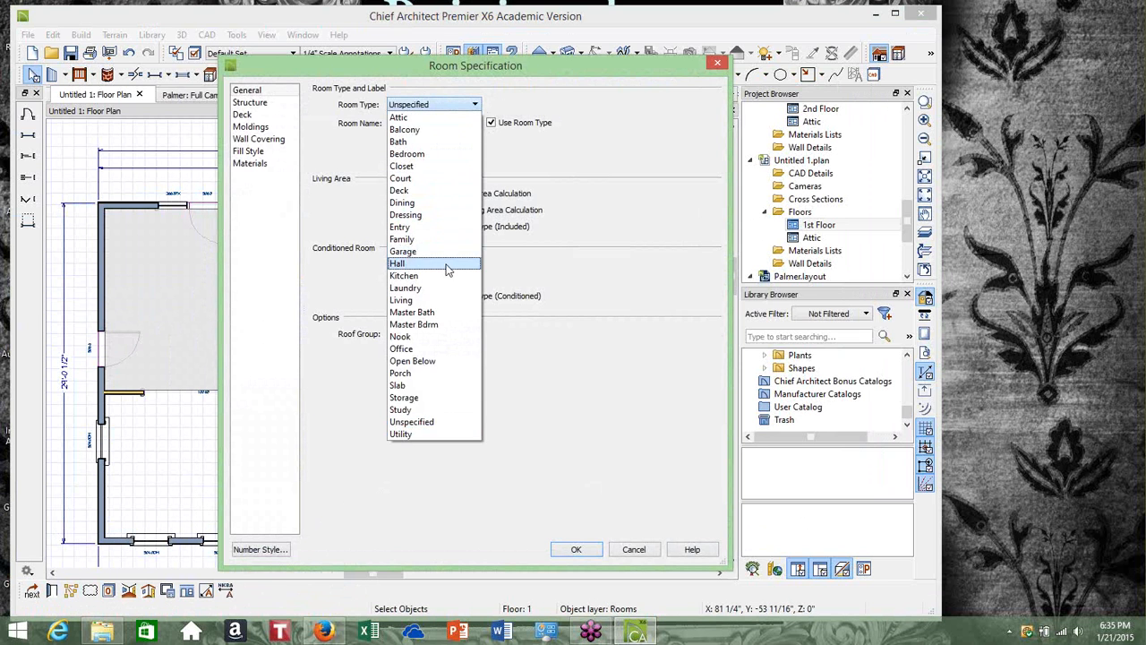
{"action": "left_click", "coordinate": [445, 299]}
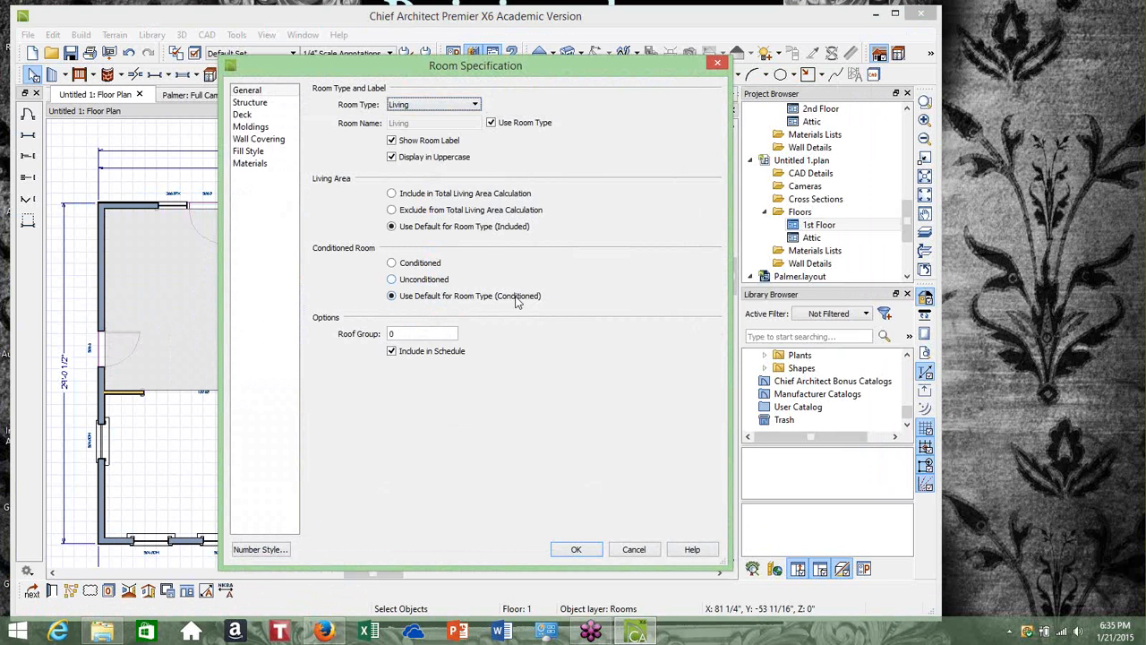
Review the upper-left room's structure and materials settings, then close its specification
{"action": "left_click", "coordinate": [259, 103]}
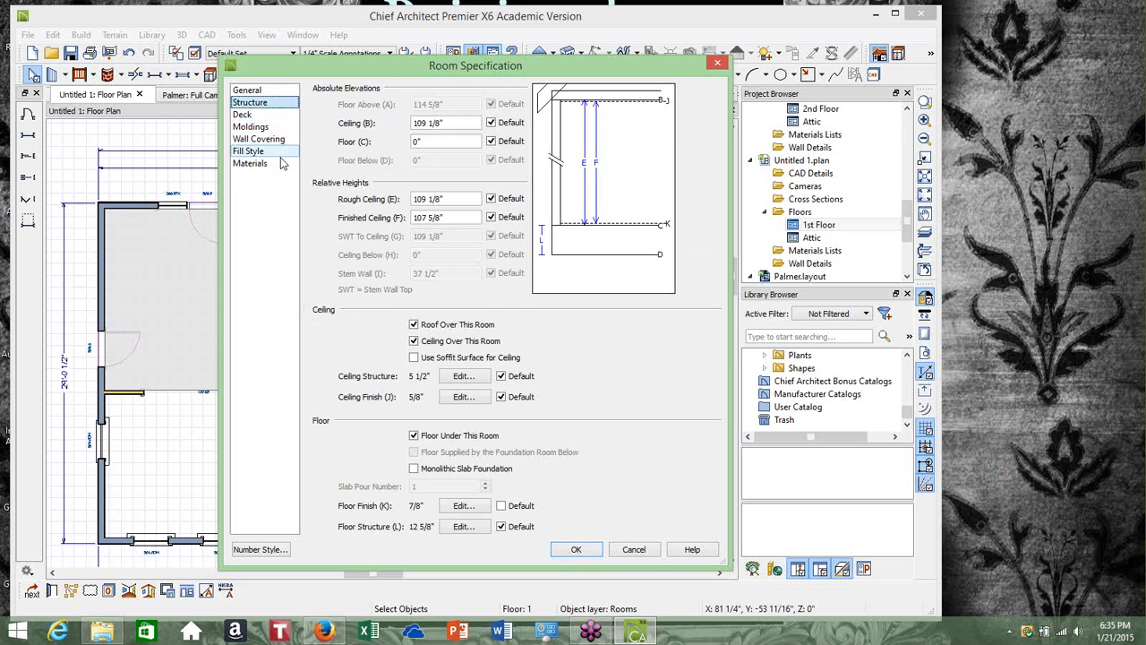
{"action": "left_click", "coordinate": [259, 163]}
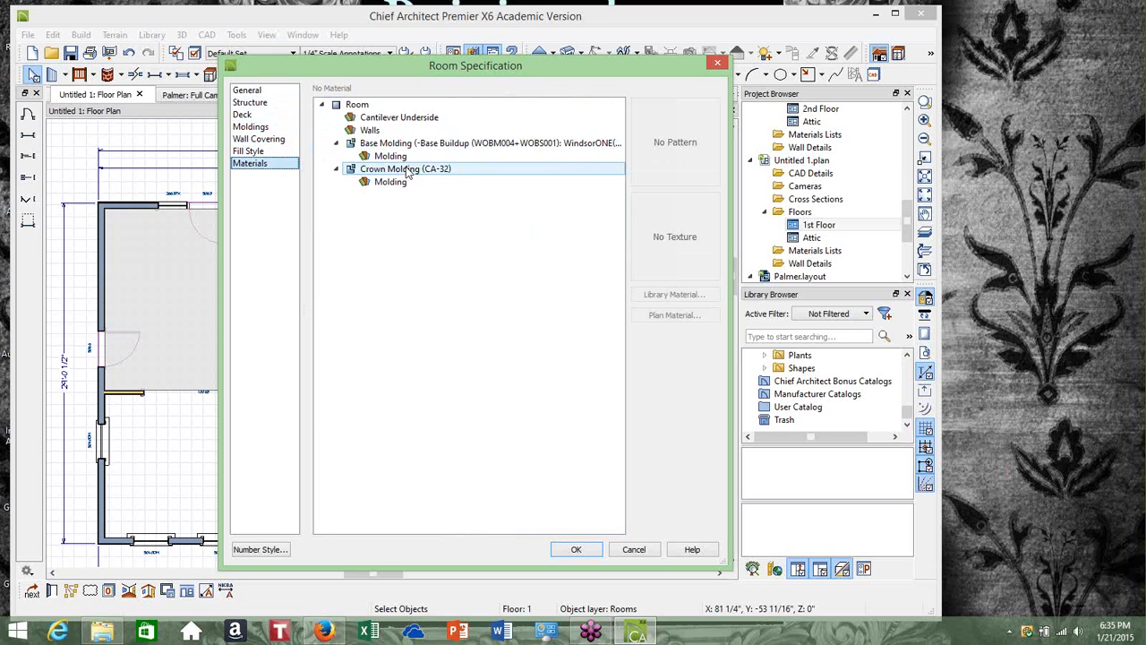
{"action": "left_click", "coordinate": [407, 157]}
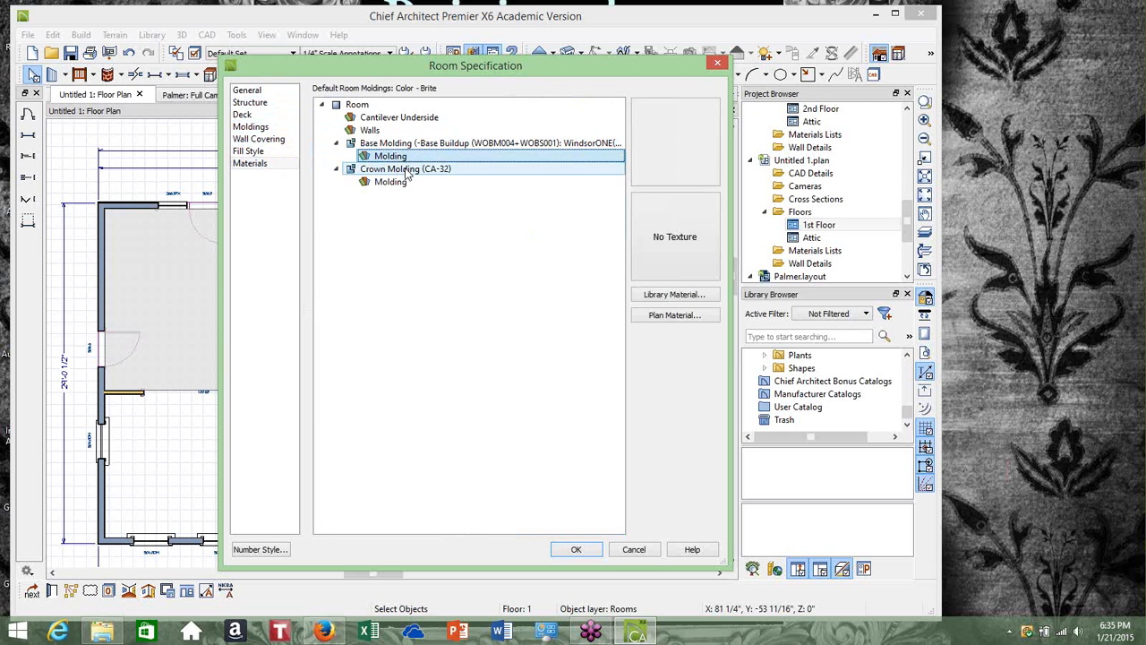
{"action": "left_click", "coordinate": [394, 182]}
{"action": "left_click", "coordinate": [404, 158]}
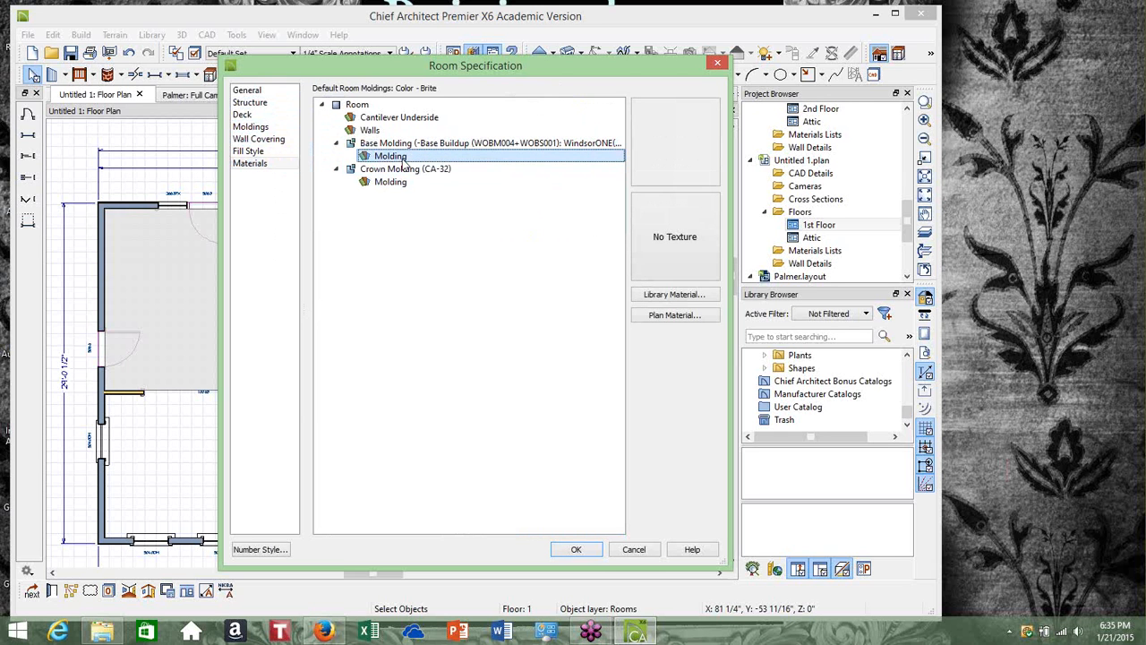
{"action": "left_click", "coordinate": [403, 149]}
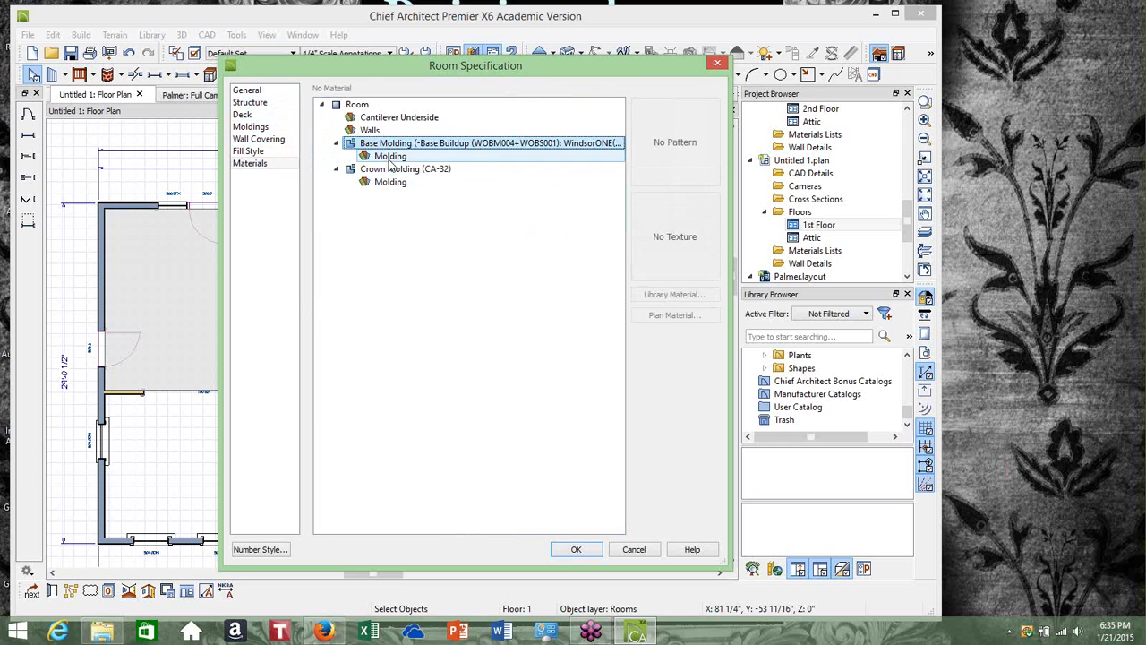
{"action": "left_click", "coordinate": [394, 158]}
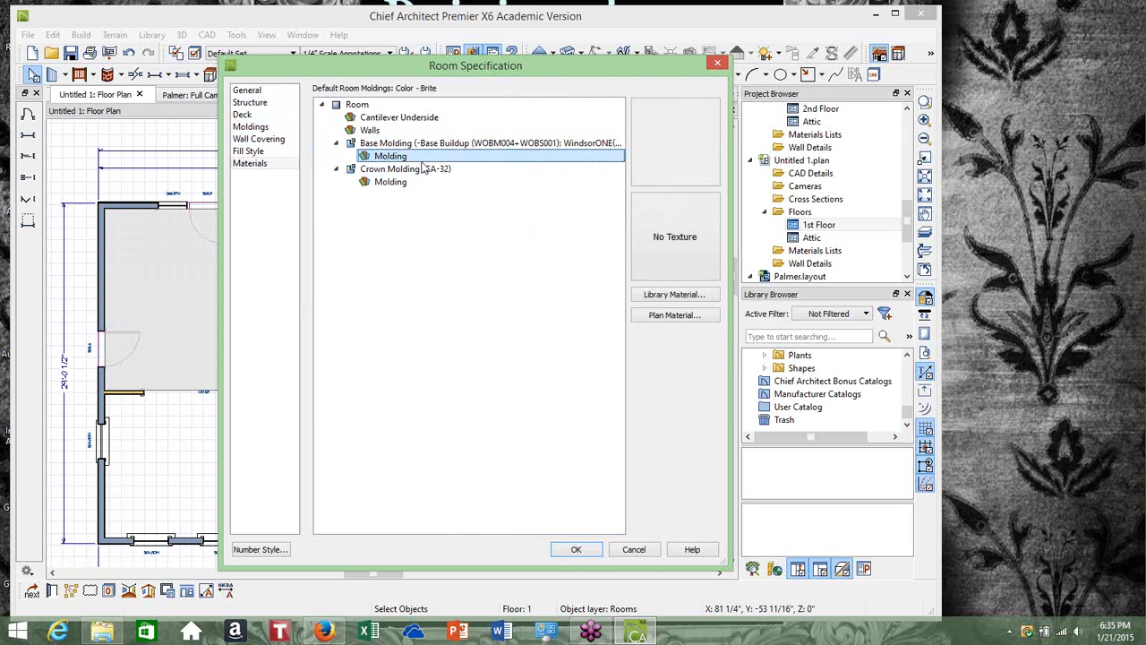
{"action": "left_click", "coordinate": [273, 104]}
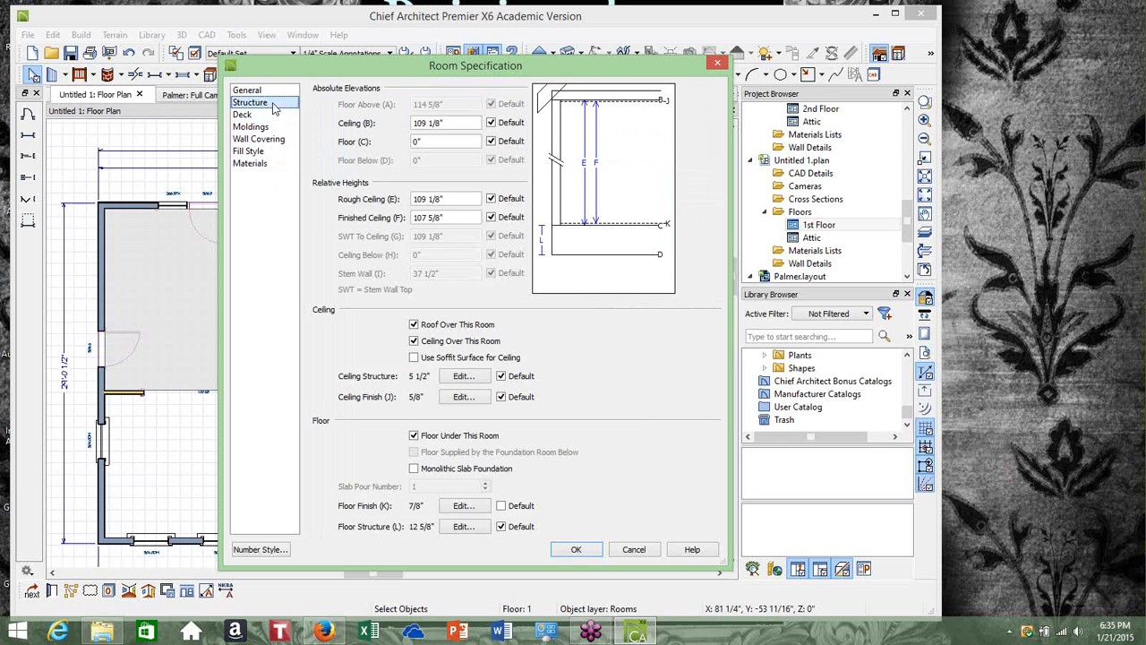
{"action": "left_click", "coordinate": [276, 91]}
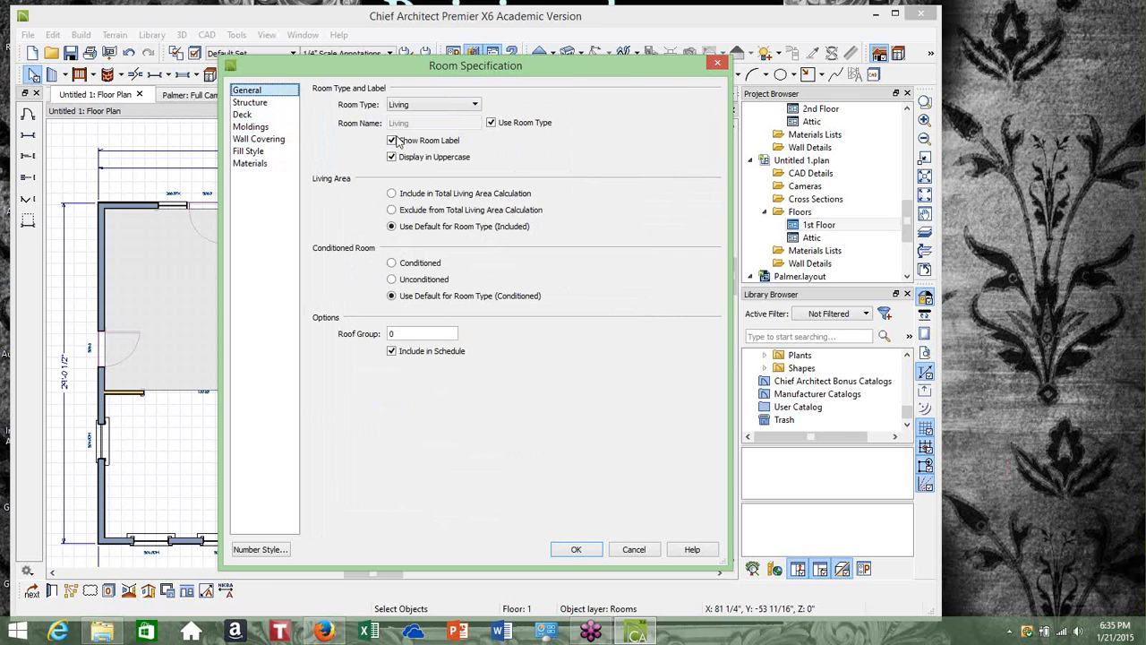
{"action": "left_click", "coordinate": [576, 549]}
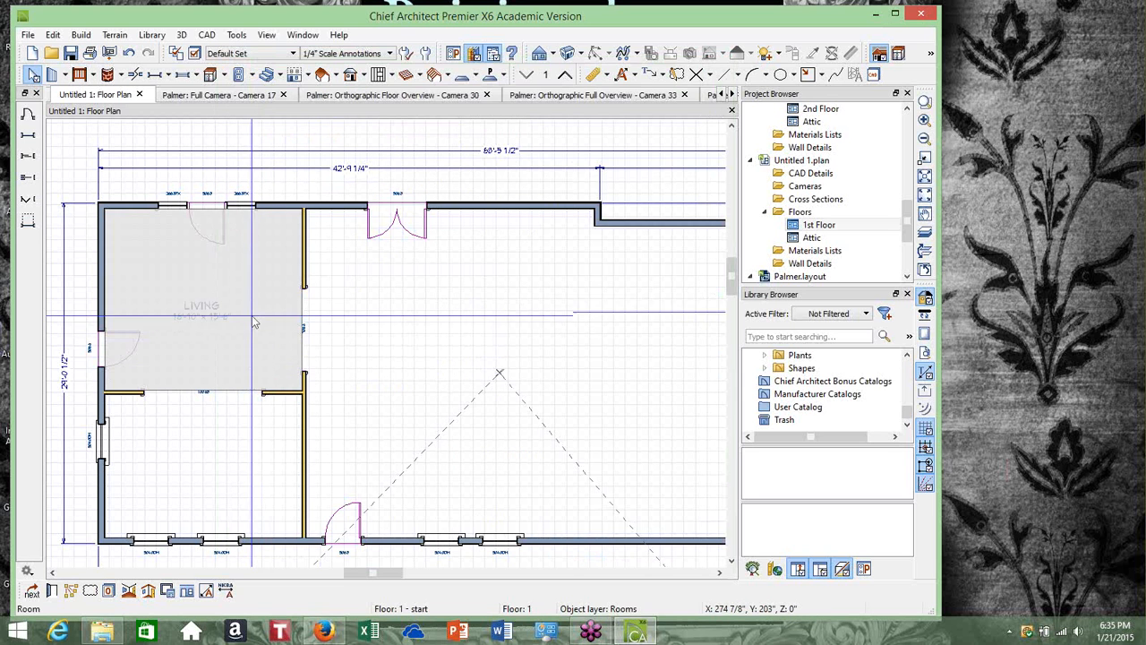
Set the interior doorway's casing molding material to Color - Brite
{"action": "left_click", "coordinate": [310, 326]}
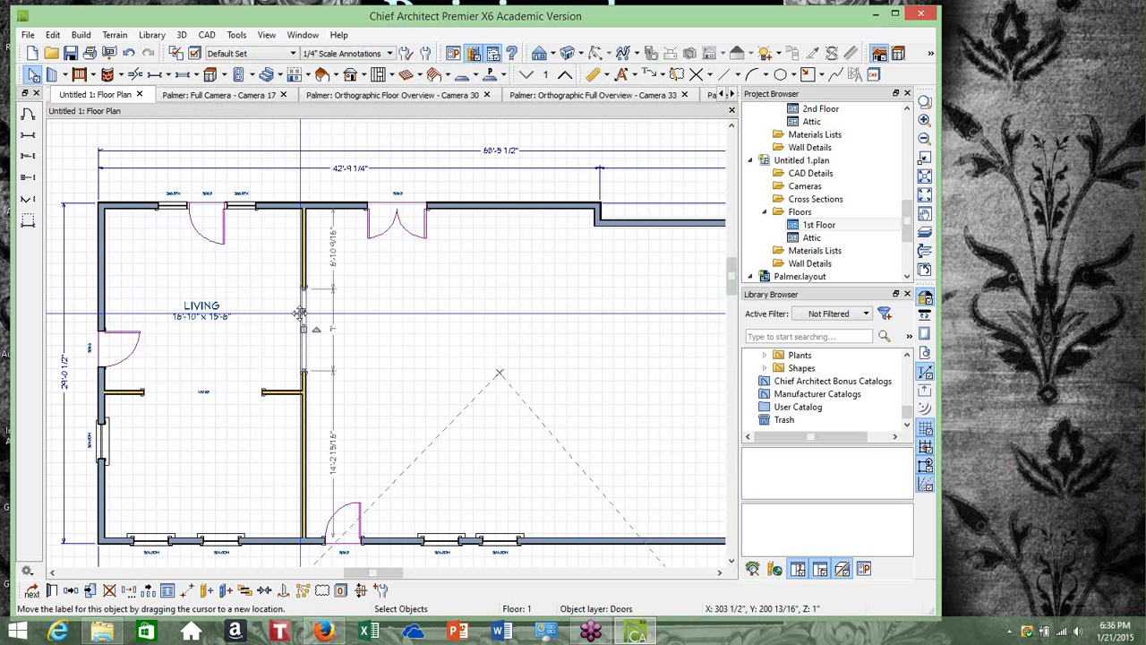
{"action": "left_click", "coordinate": [54, 590]}
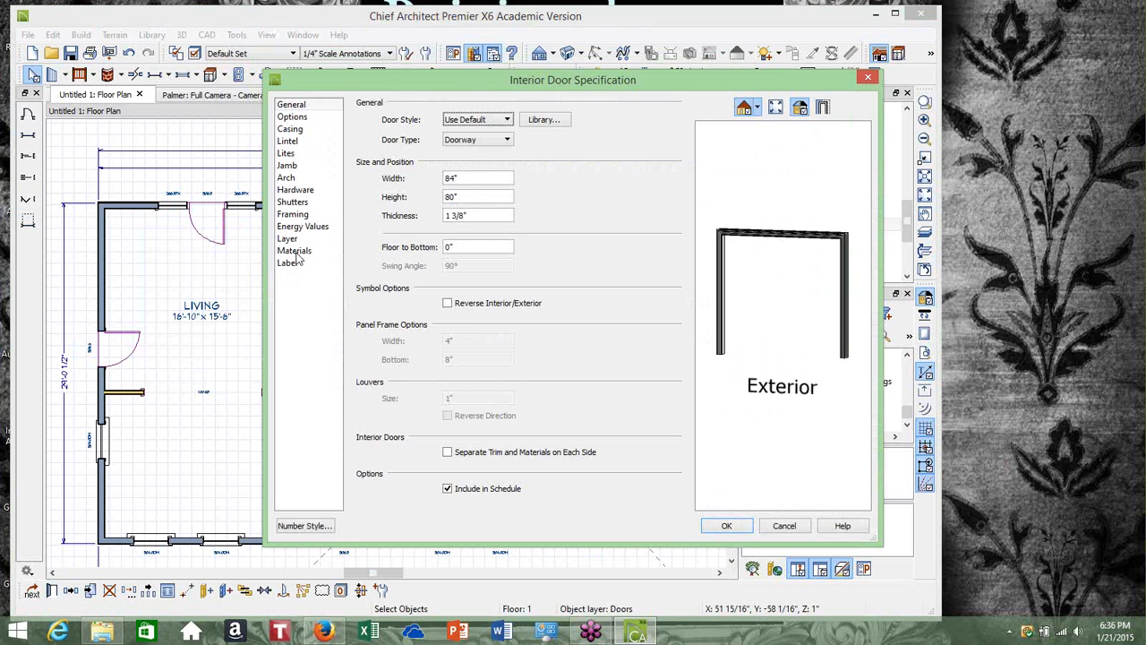
{"action": "left_click", "coordinate": [297, 252]}
{"action": "left_click", "coordinate": [436, 236]}
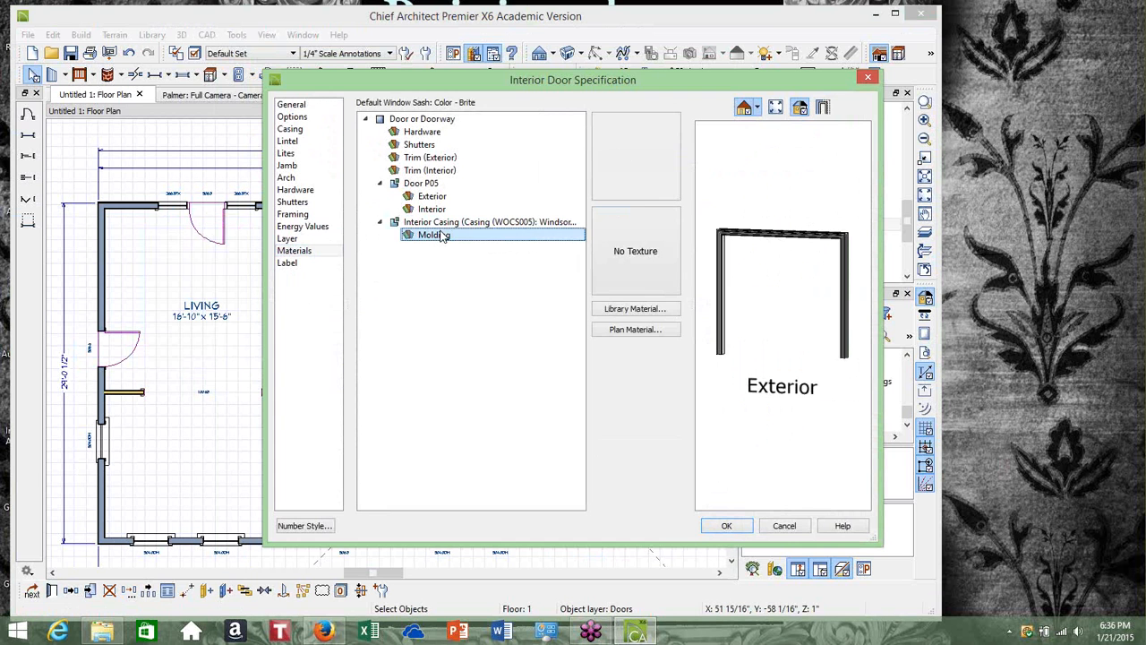
{"action": "left_click", "coordinate": [656, 314]}
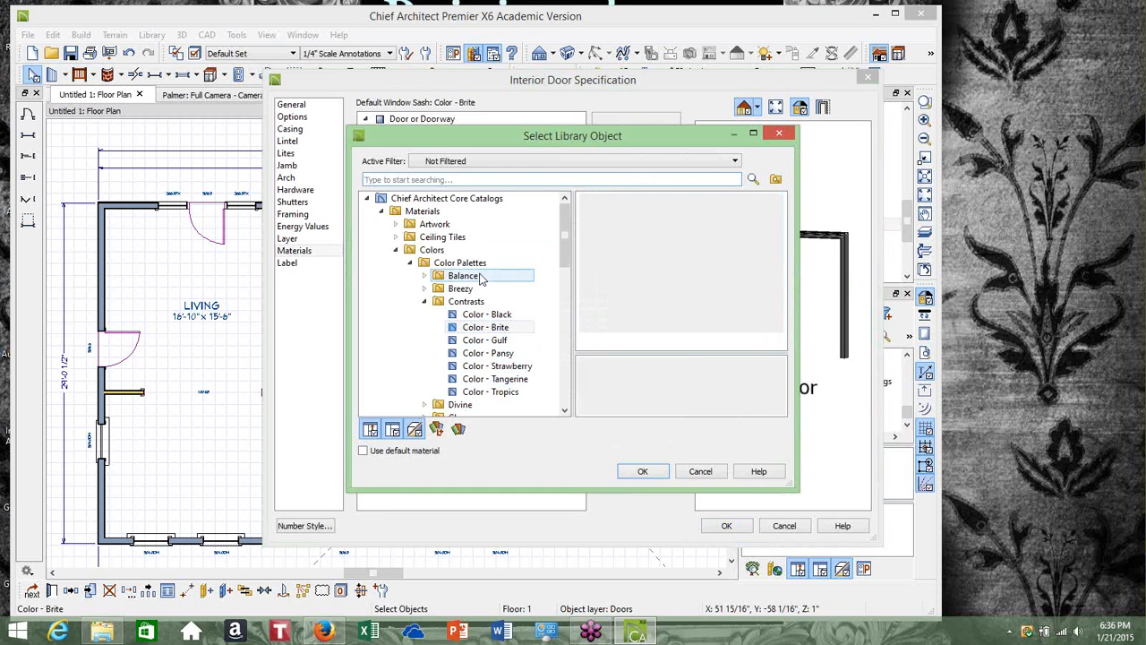
{"action": "left_click", "coordinate": [641, 475]}
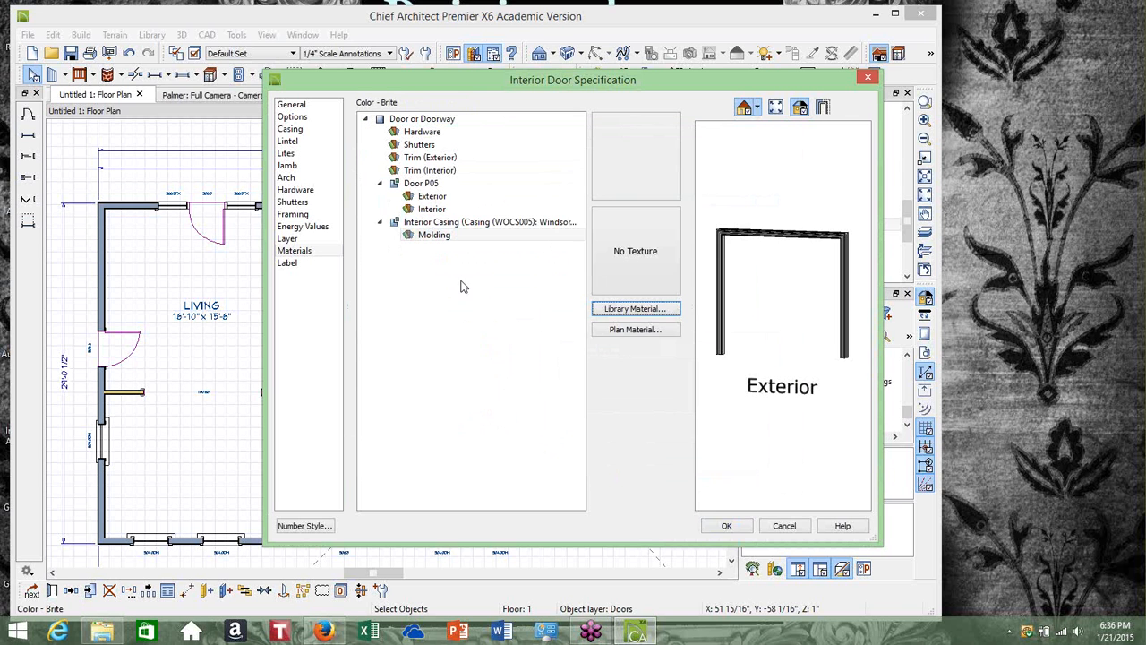
{"action": "left_click", "coordinate": [457, 222]}
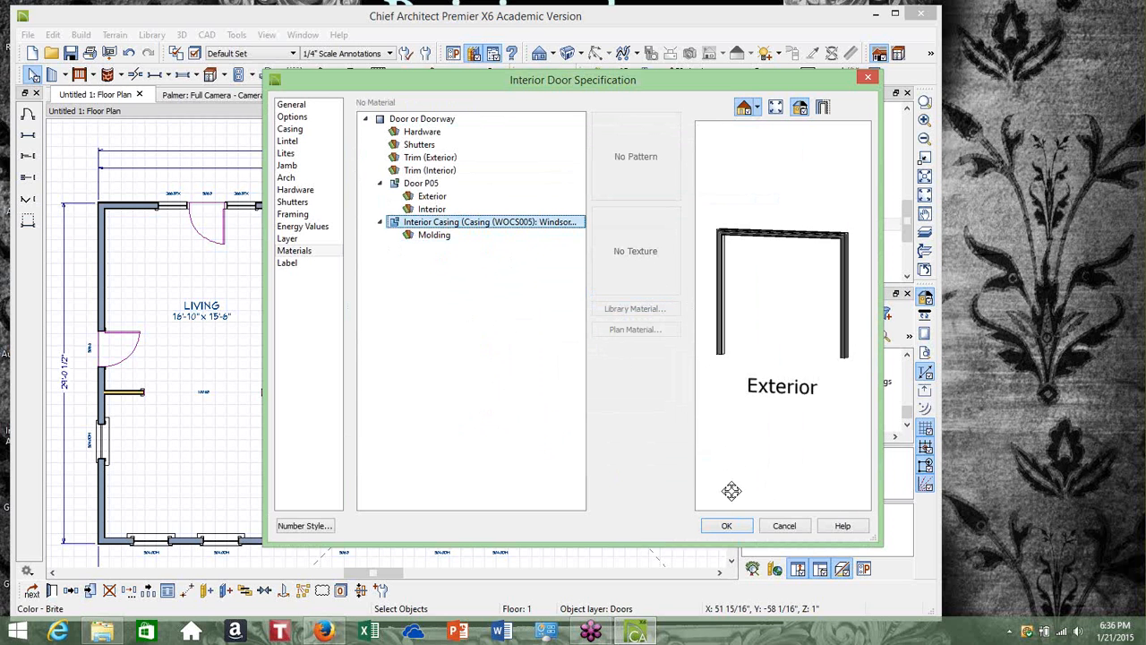
{"action": "left_click", "coordinate": [728, 526]}
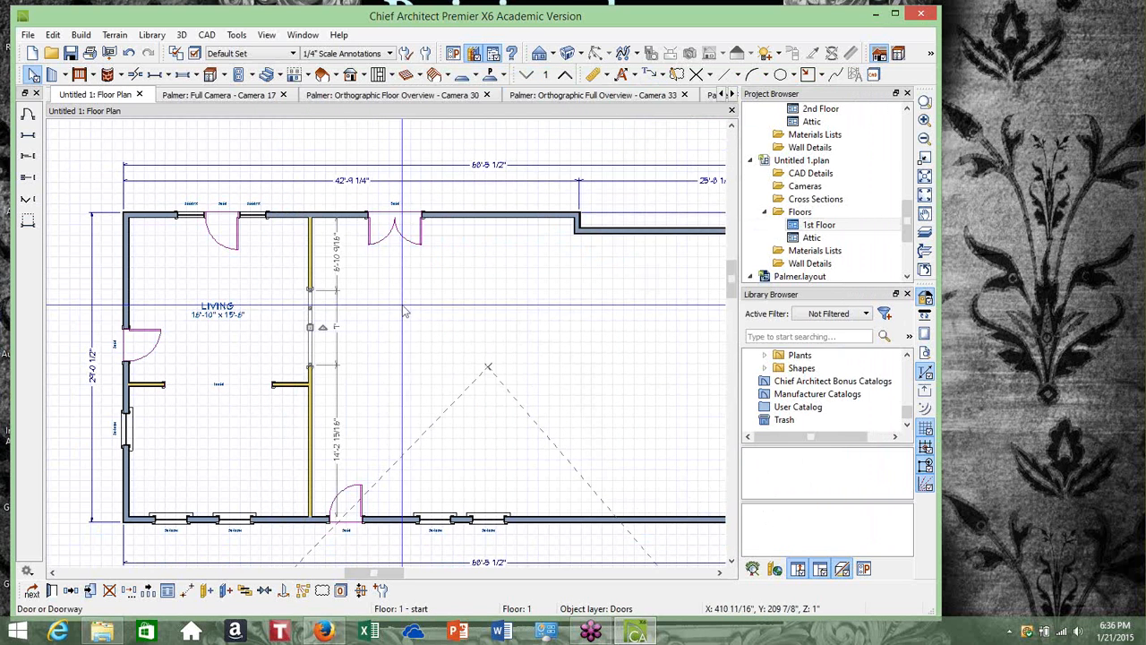
Set the lower-left room's type to Living and its rough ceiling height to 8'
{"action": "left_click", "coordinate": [237, 440]}
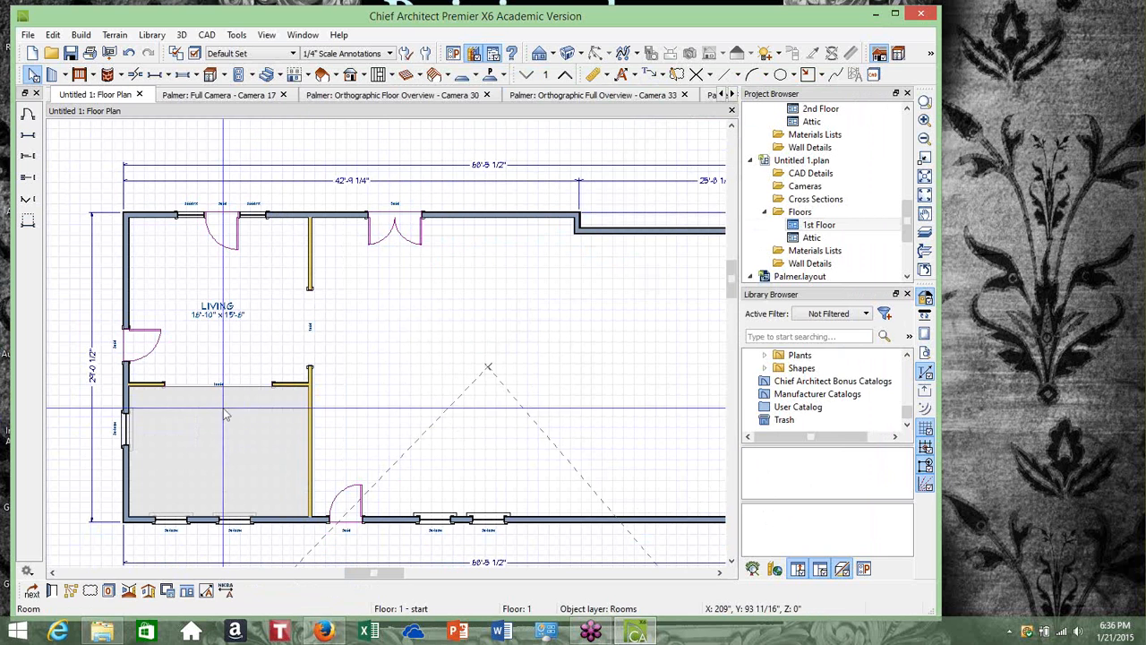
{"action": "left_click", "coordinate": [52, 592]}
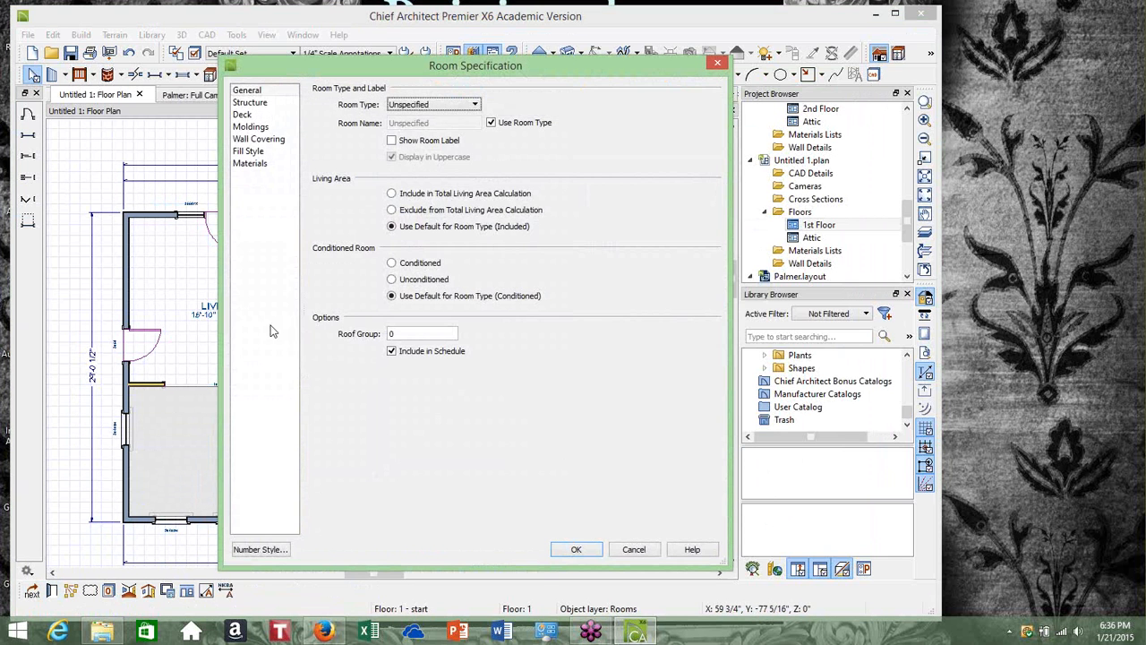
{"action": "left_click", "coordinate": [475, 106]}
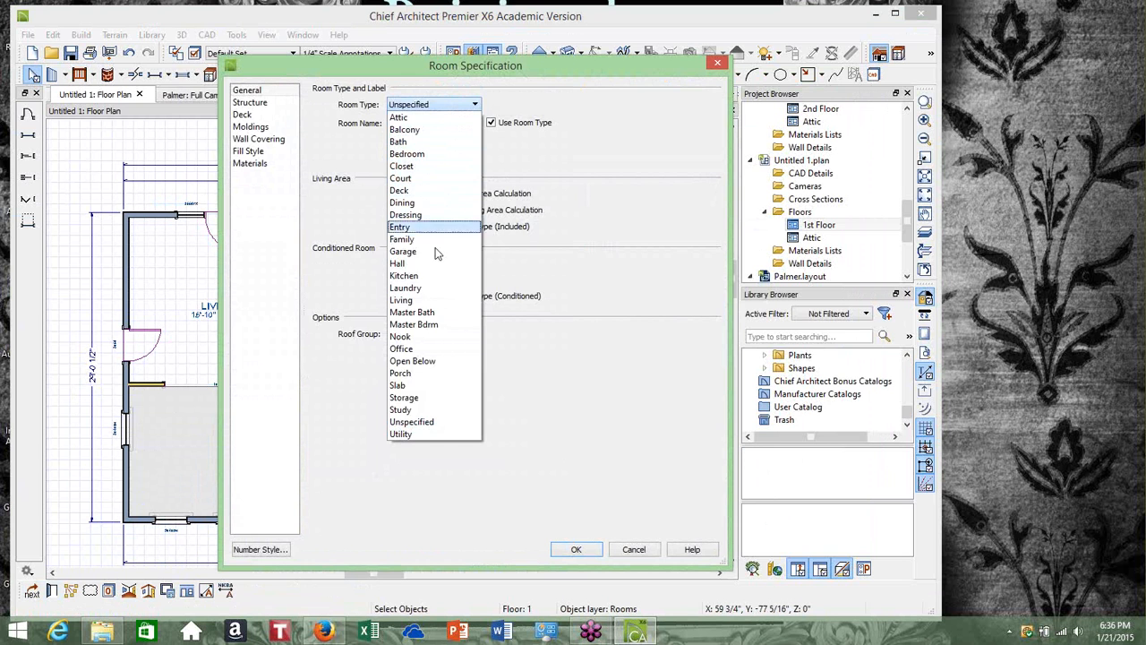
{"action": "left_click", "coordinate": [432, 302]}
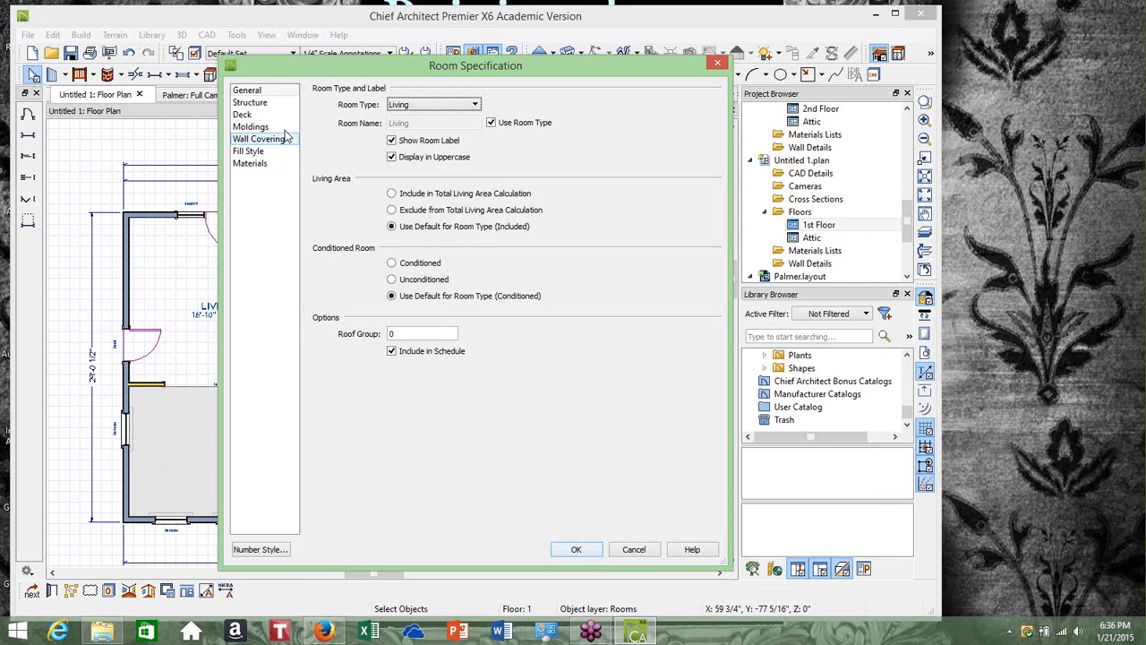
{"action": "left_click", "coordinate": [269, 104]}
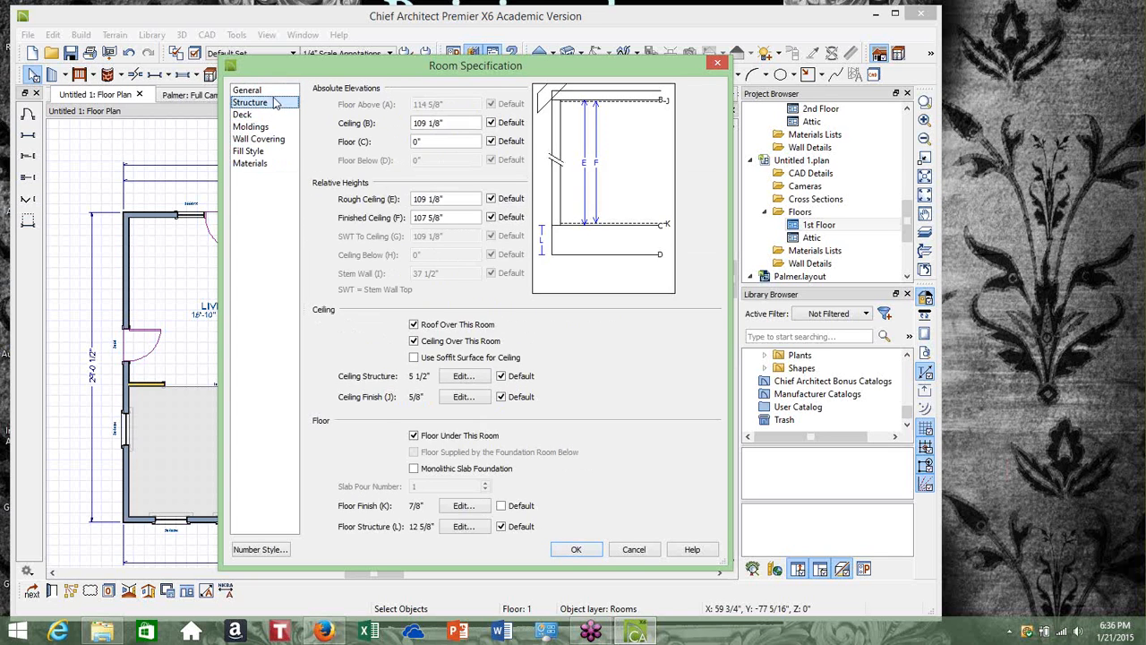
{"action": "left_click", "coordinate": [274, 93]}
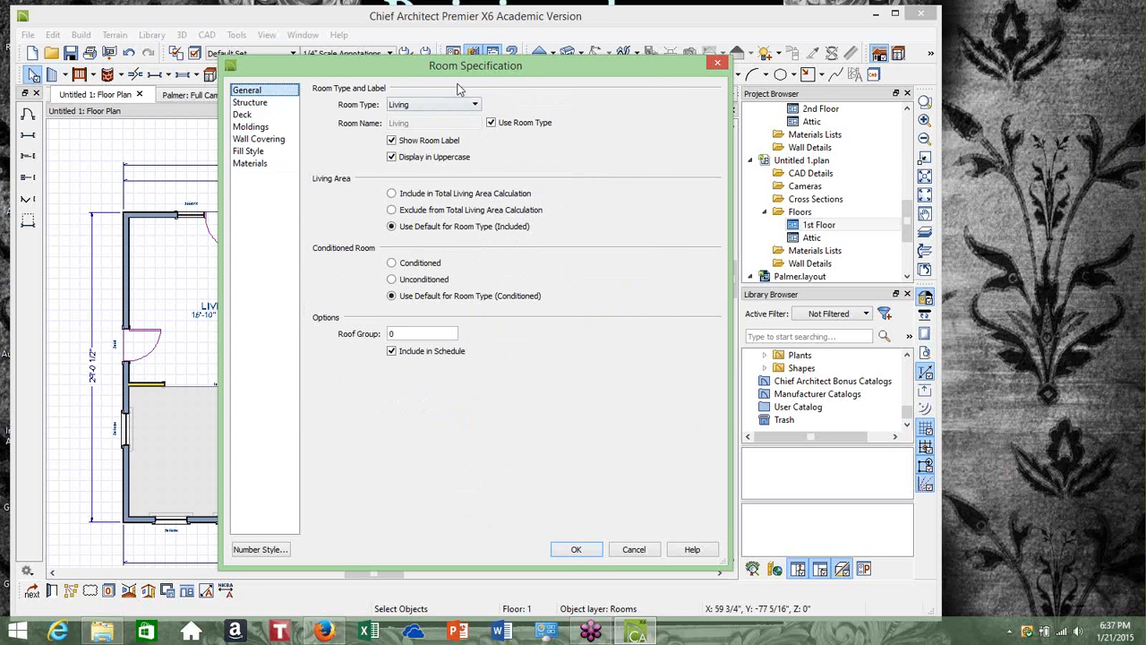
{"action": "left_click", "coordinate": [272, 104]}
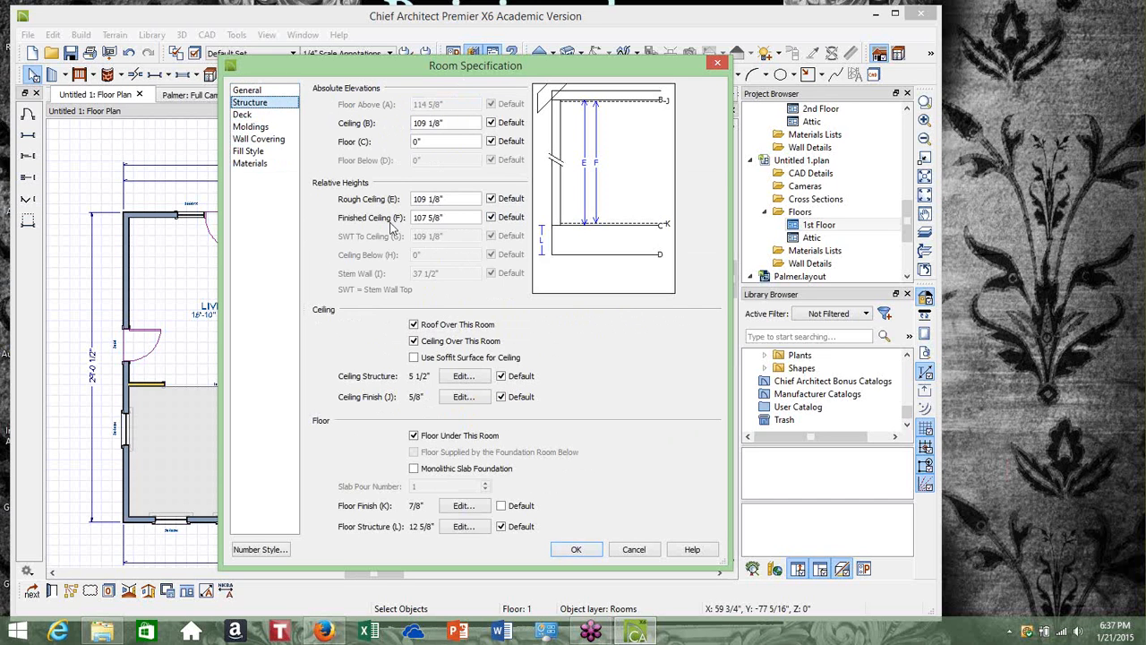
{"action": "left_click", "coordinate": [455, 199]}
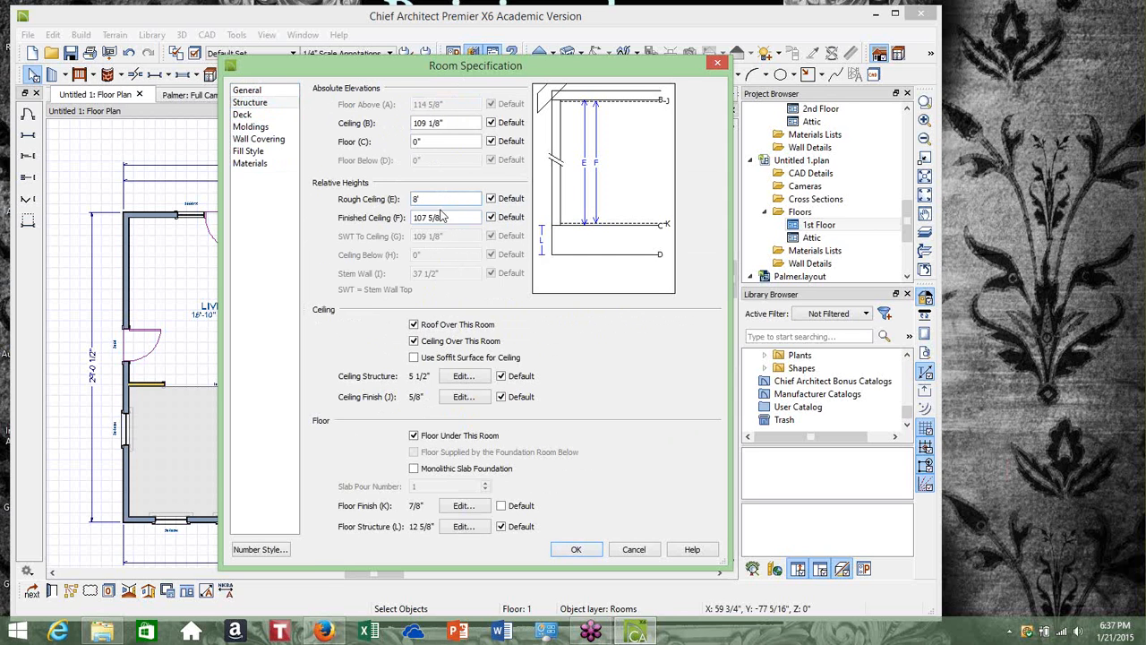
{"action": "left_click", "coordinate": [578, 549]}
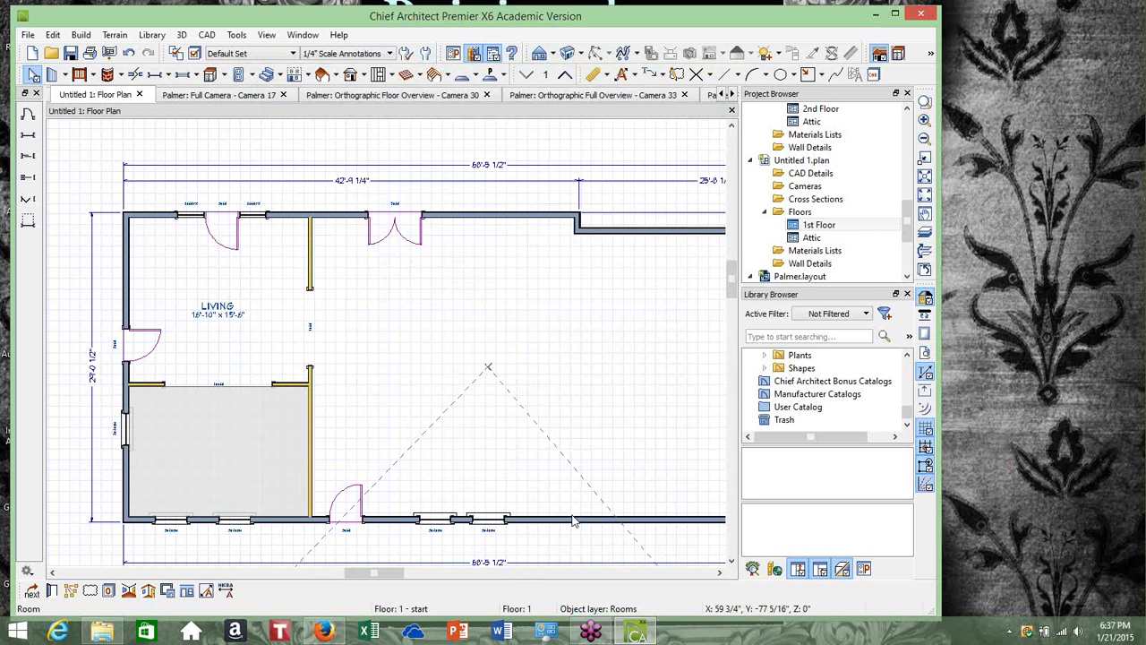
Set the upper-left room's rough ceiling height to 8'
{"action": "left_click", "coordinate": [186, 322]}
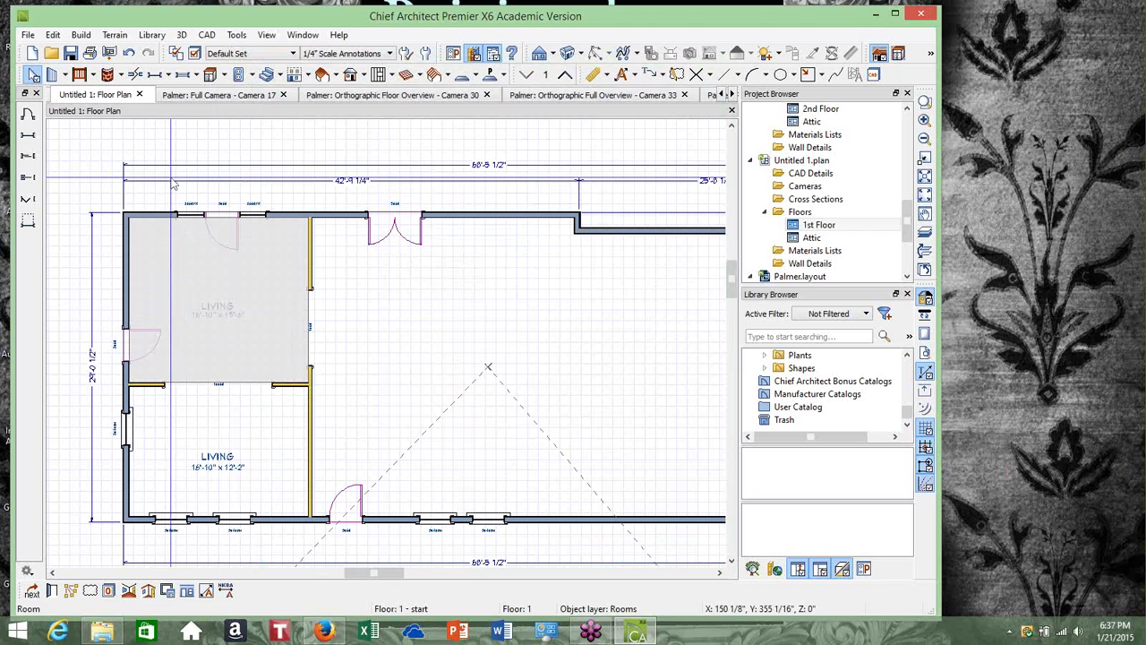
{"action": "left_click", "coordinate": [54, 584]}
{"action": "left_click", "coordinate": [288, 104]}
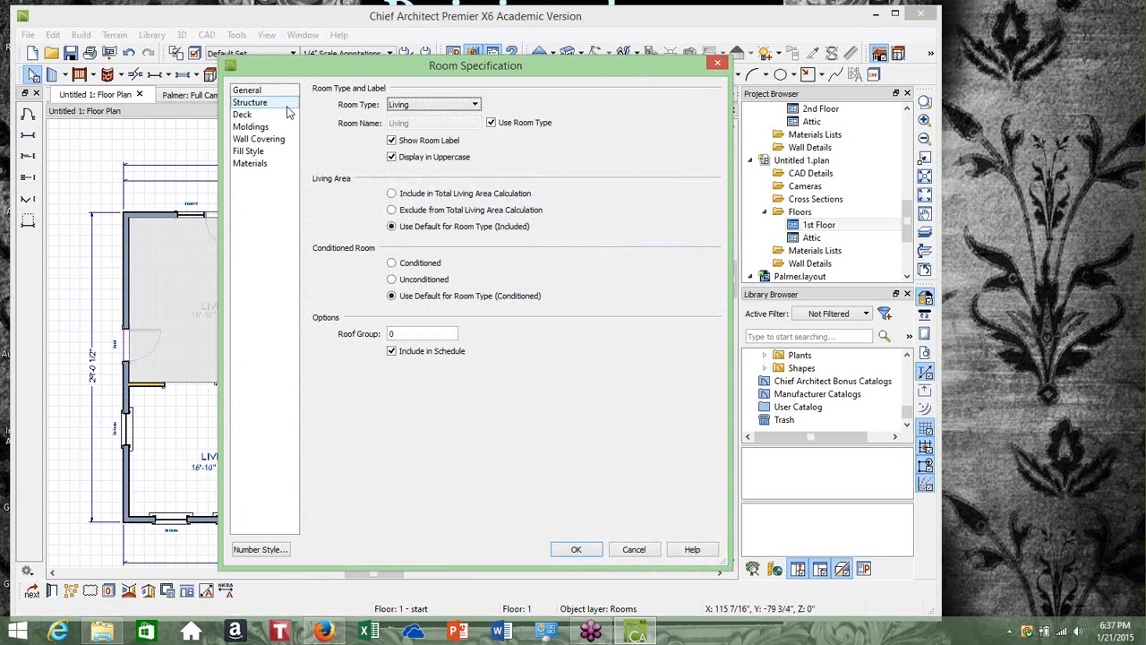
{"action": "left_click", "coordinate": [452, 201]}
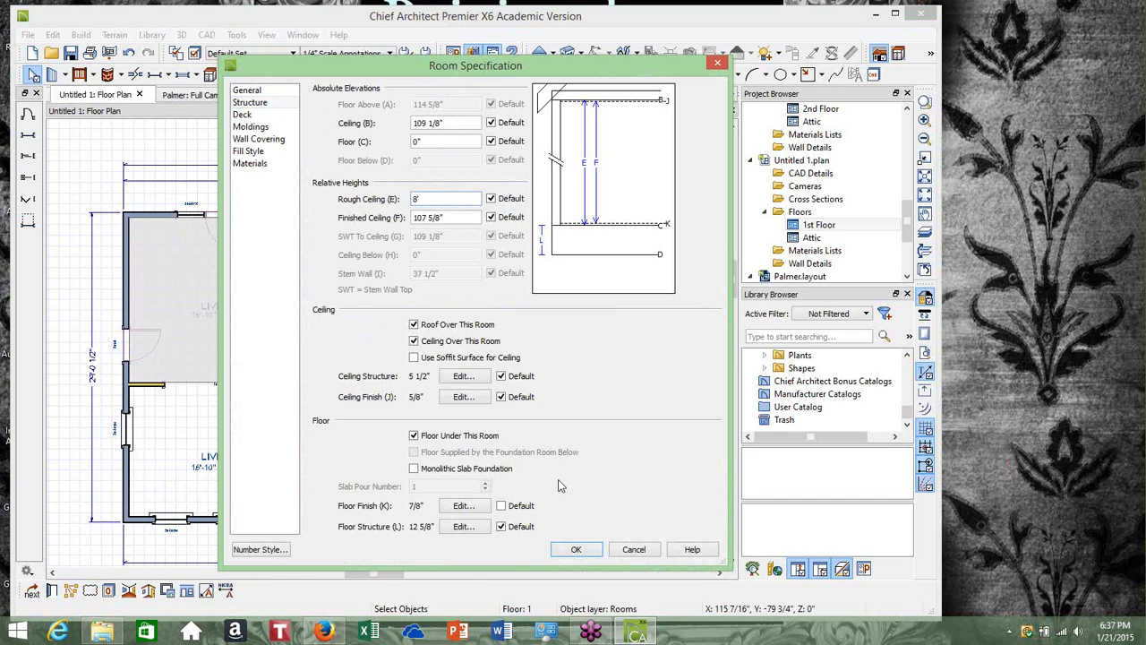
{"action": "left_click", "coordinate": [578, 550]}
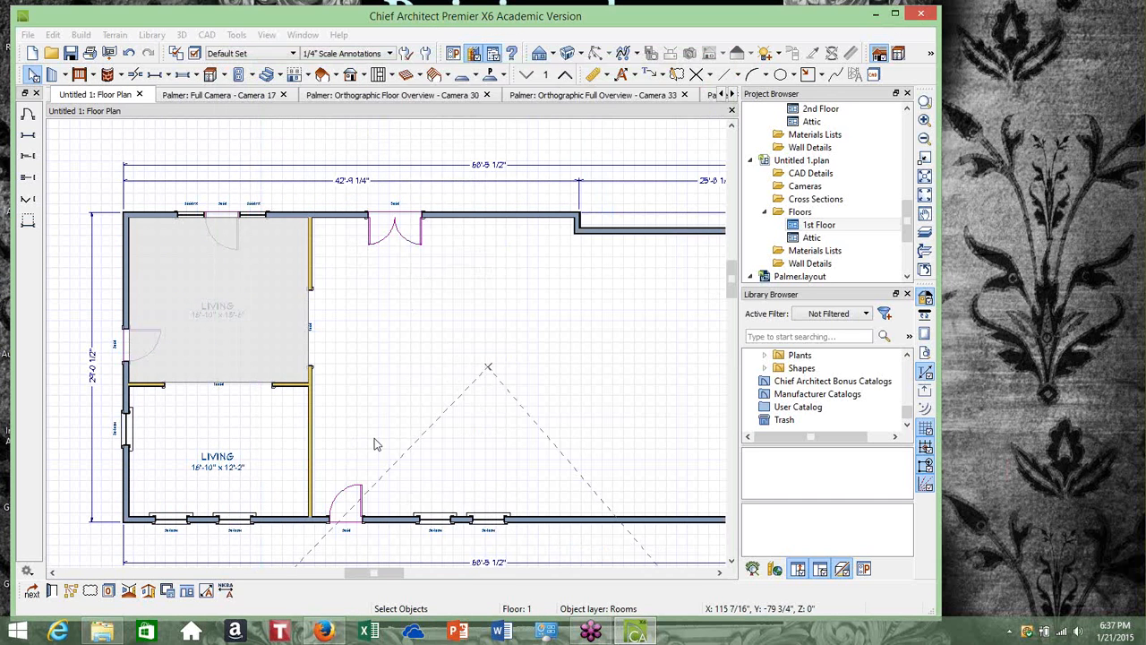
Open a perspective floor overview and orbit it to inspect the rooms in 3D
{"action": "left_click", "coordinate": [310, 374]}
{"action": "scroll", "coordinate": [310, 367], "scroll_direction": "down", "scroll_amount": 2}
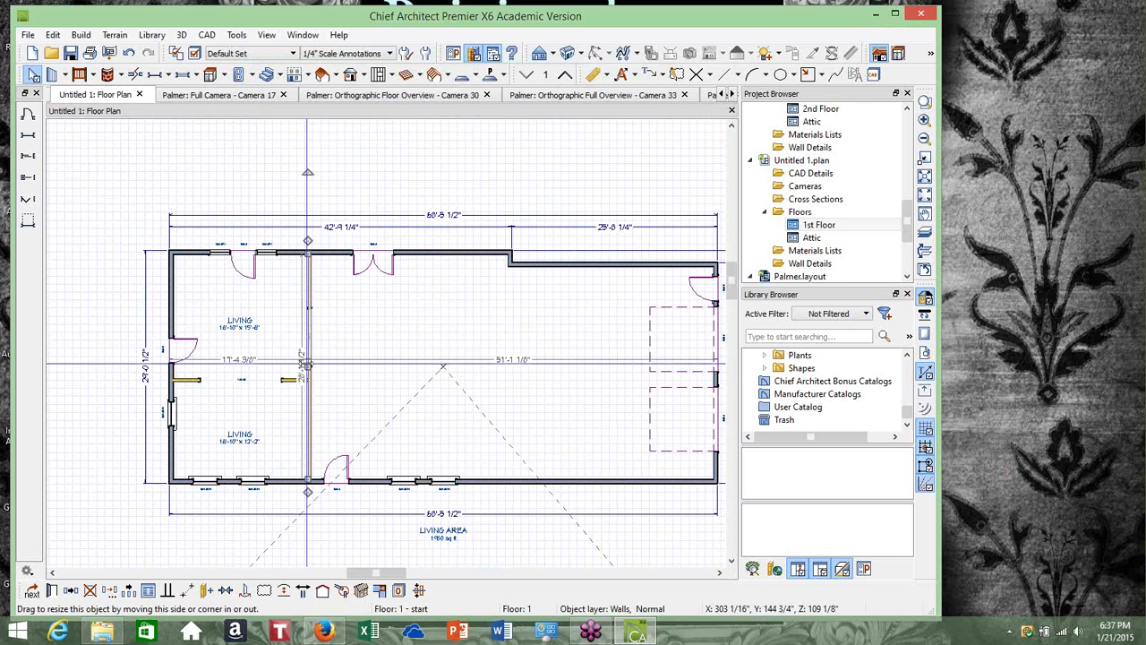
{"action": "scroll", "coordinate": [307, 365], "scroll_direction": "down", "scroll_amount": 1}
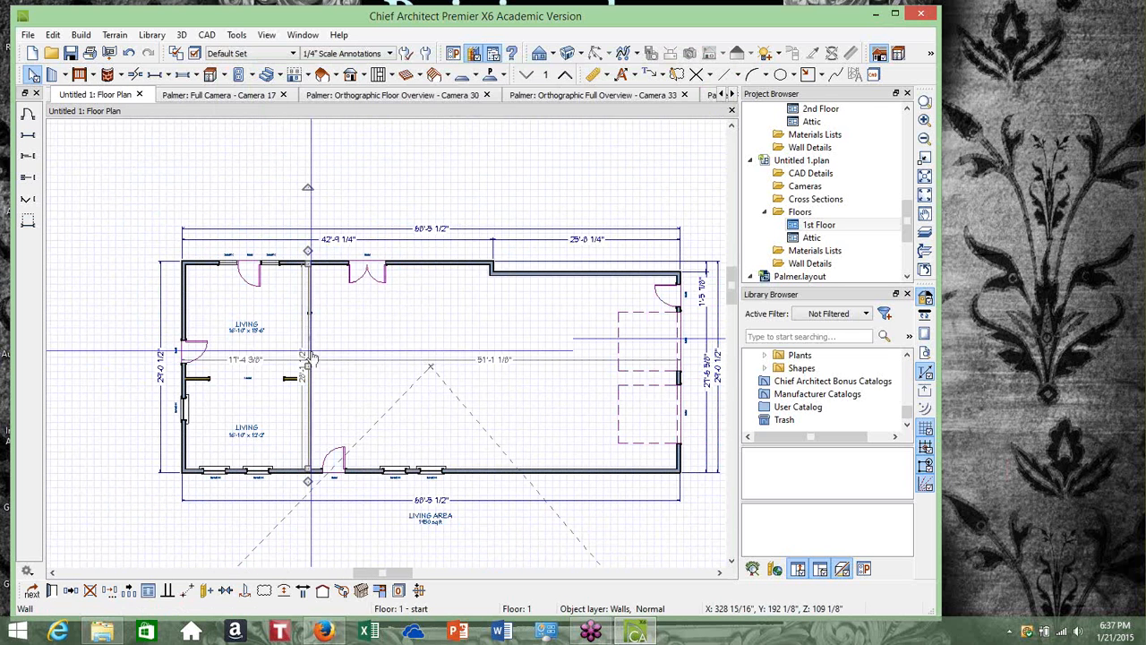
{"action": "left_click", "coordinate": [580, 56]}
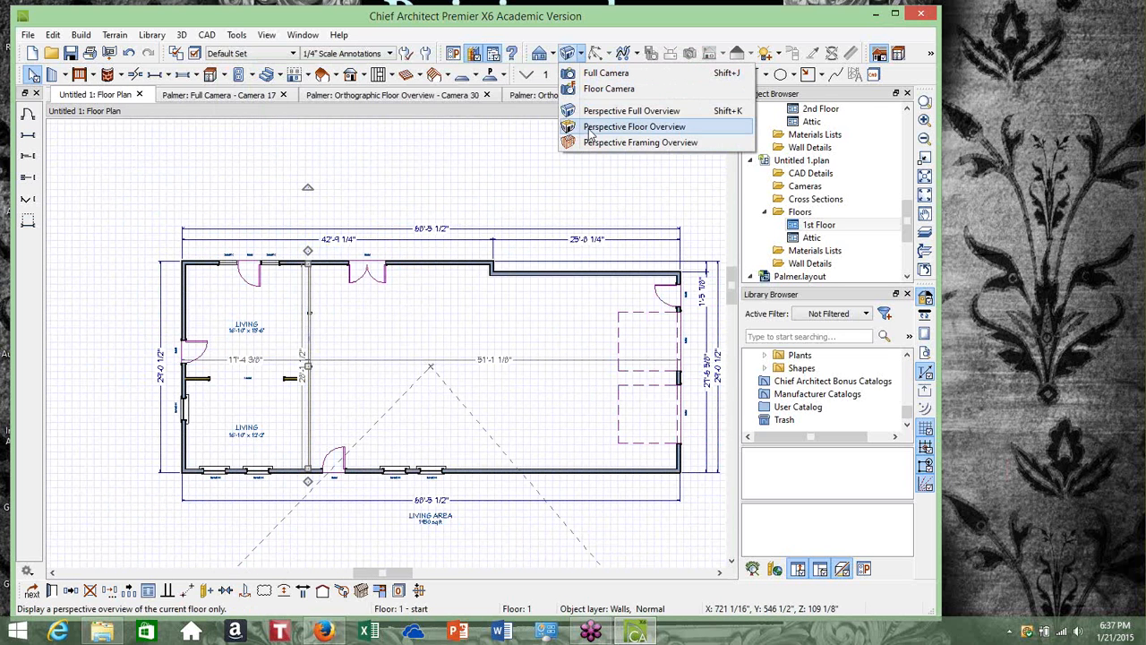
{"action": "left_click", "coordinate": [627, 127]}
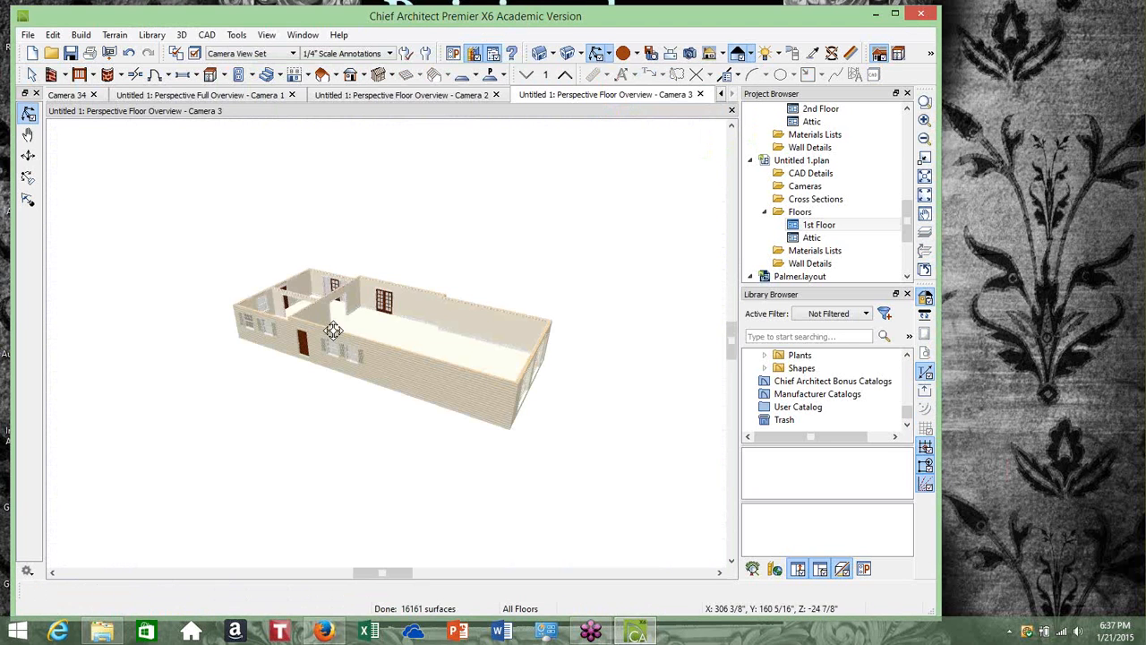
{"action": "left_click_drag", "start_coordinate": [333, 329], "coordinate": [419, 383]}
{"action": "scroll", "coordinate": [323, 335], "scroll_direction": "up", "scroll_amount": 5}
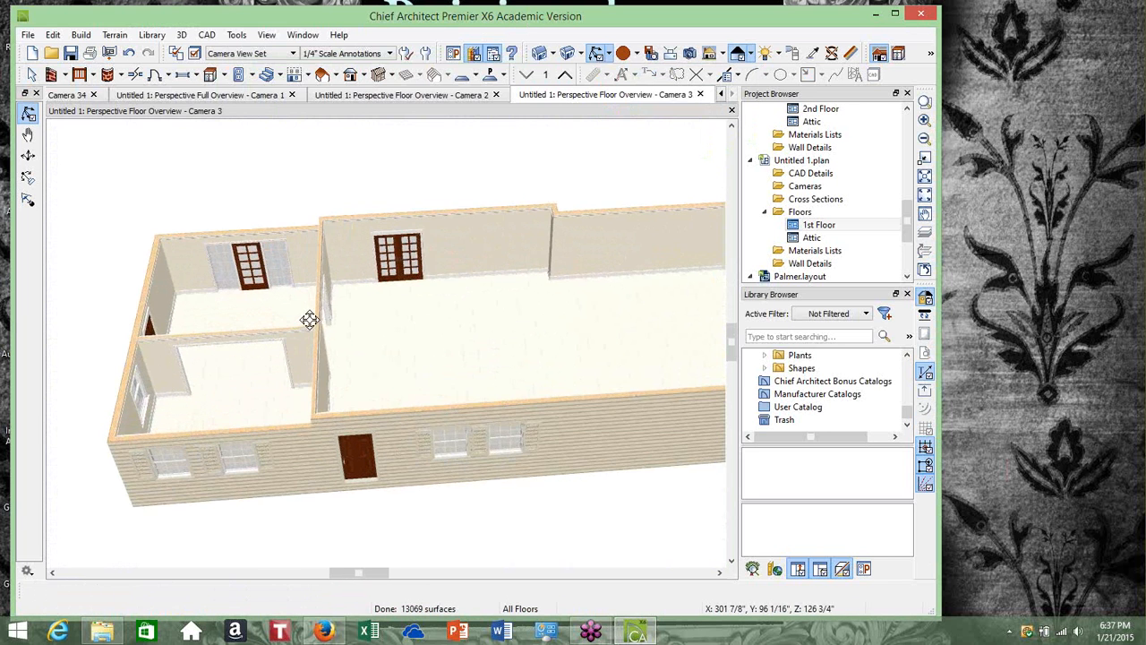
{"action": "left_click_drag", "start_coordinate": [308, 391], "coordinate": [225, 435]}
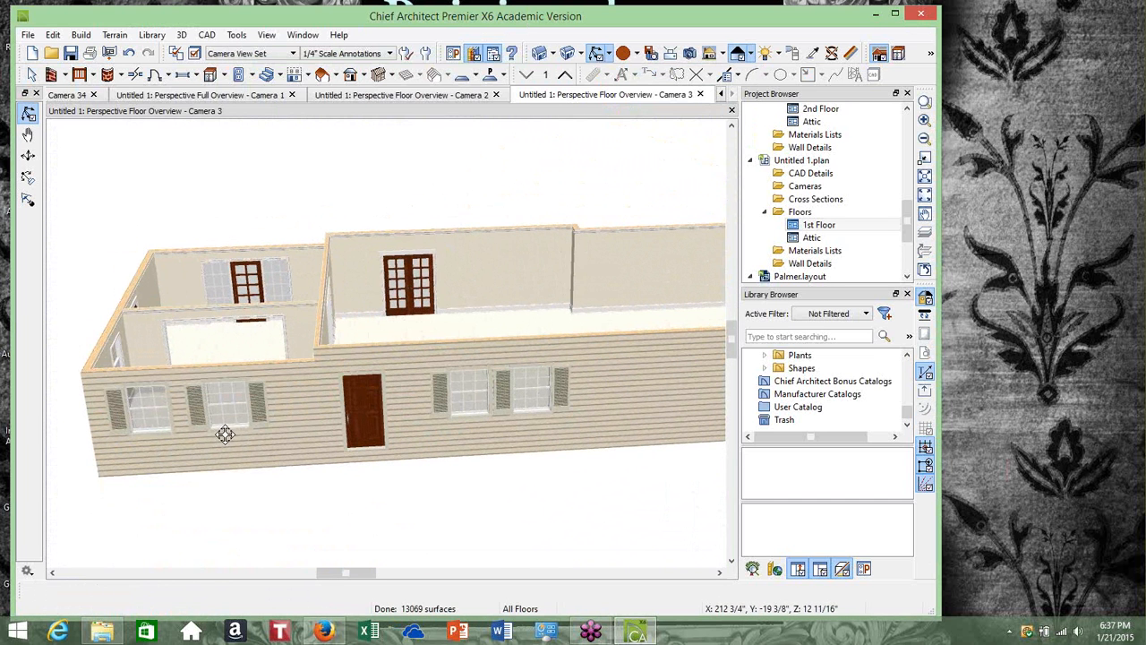
Orbit and zoom the 3D floor overview to inspect the French door in the upper-left room
{"action": "scroll", "coordinate": [232, 318], "scroll_direction": "up", "scroll_amount": 3}
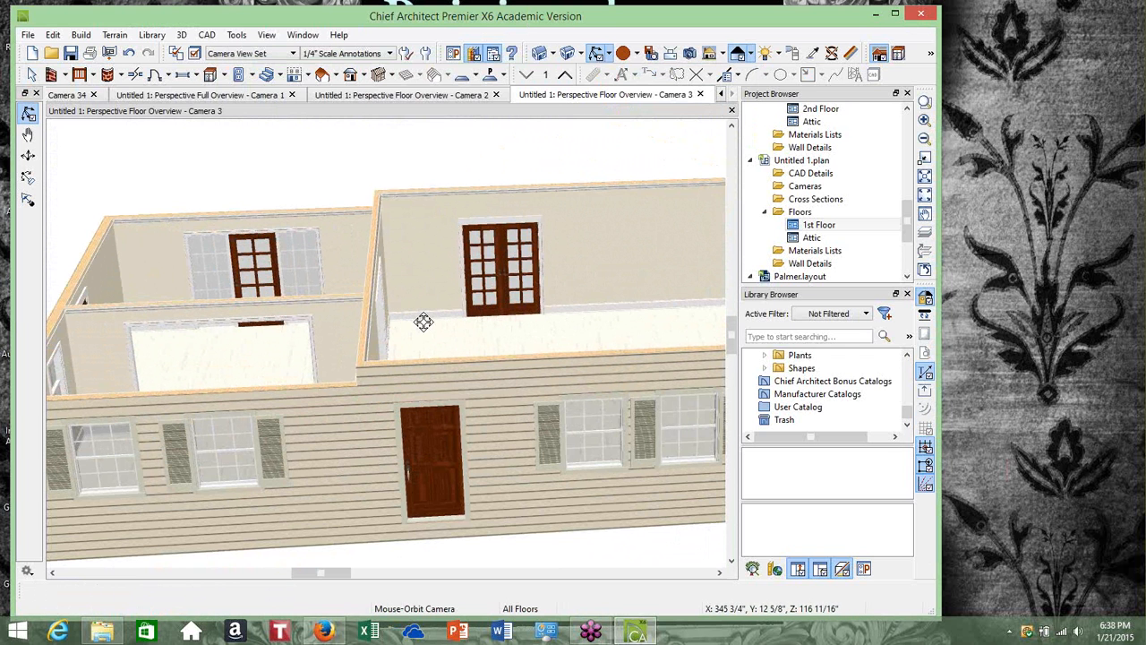
{"action": "scroll", "coordinate": [423, 321], "scroll_direction": "down", "scroll_amount": 1}
{"action": "left_click_drag", "start_coordinate": [312, 336], "coordinate": [414, 344]}
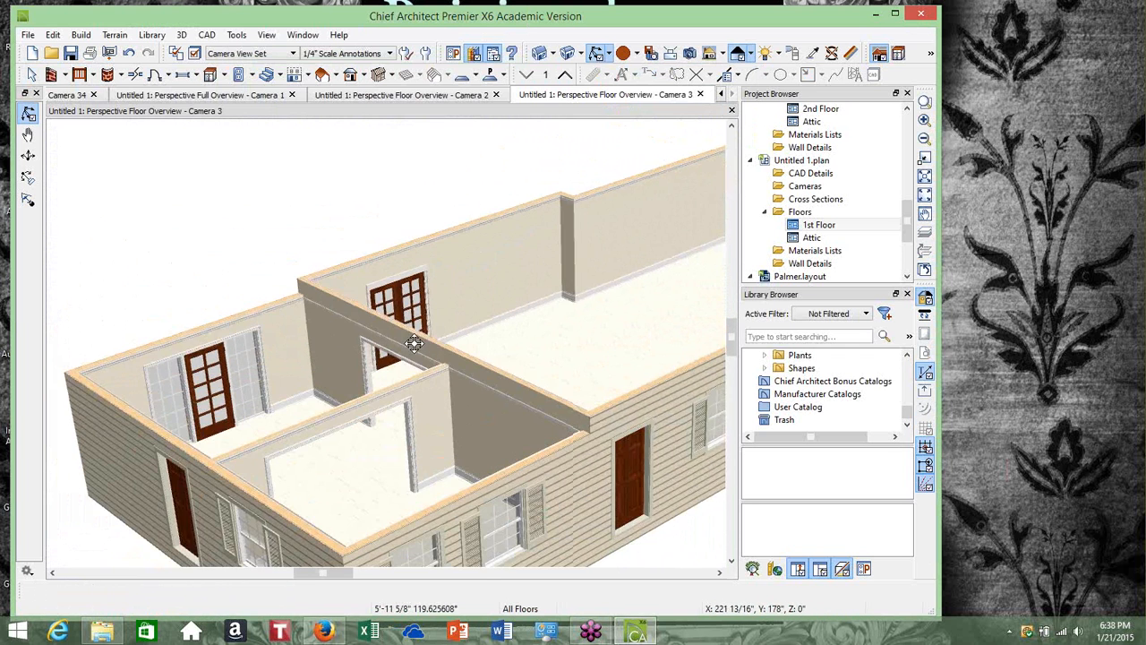
{"action": "scroll", "coordinate": [197, 363], "scroll_direction": "up", "scroll_amount": 5}
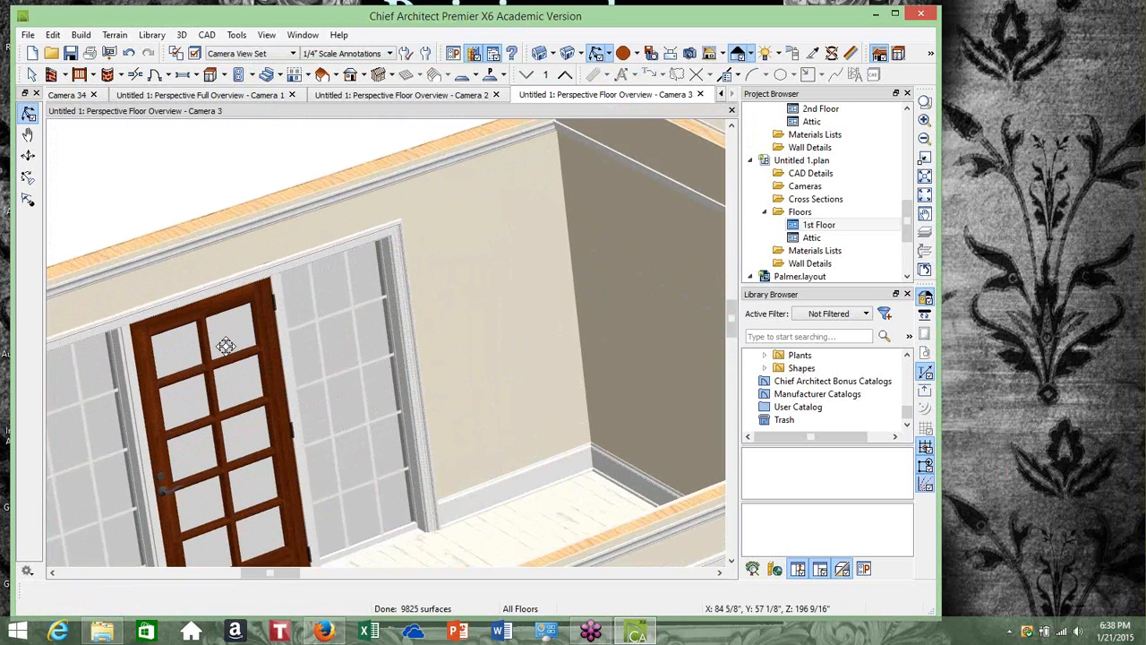
{"action": "scroll", "coordinate": [225, 346], "scroll_direction": "up", "scroll_amount": 1}
Paint the upper-left room's French door with the Color - Brite material using the Material Painter
{"action": "left_click", "coordinate": [814, 53]}
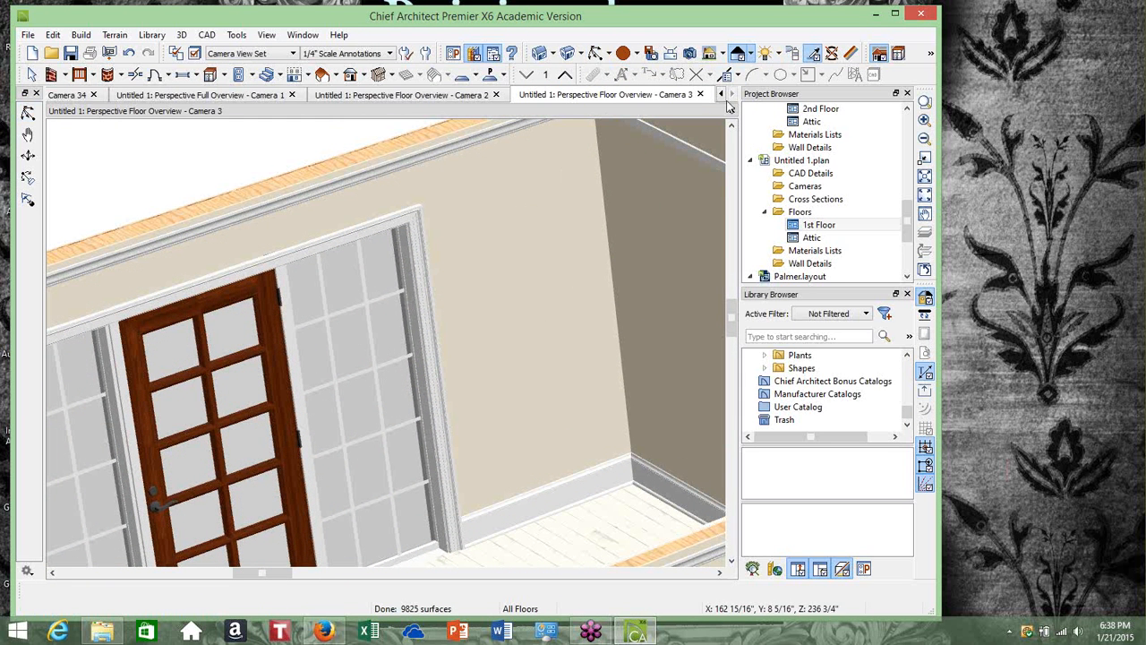
{"action": "left_click", "coordinate": [287, 293]}
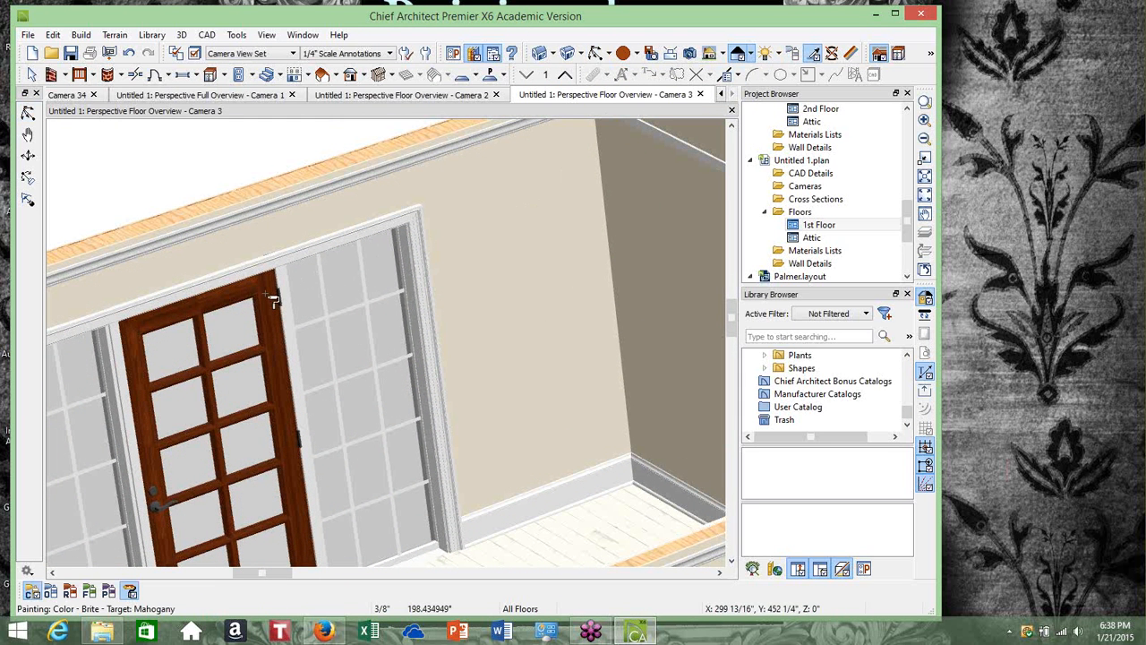
{"action": "left_click", "coordinate": [278, 301]}
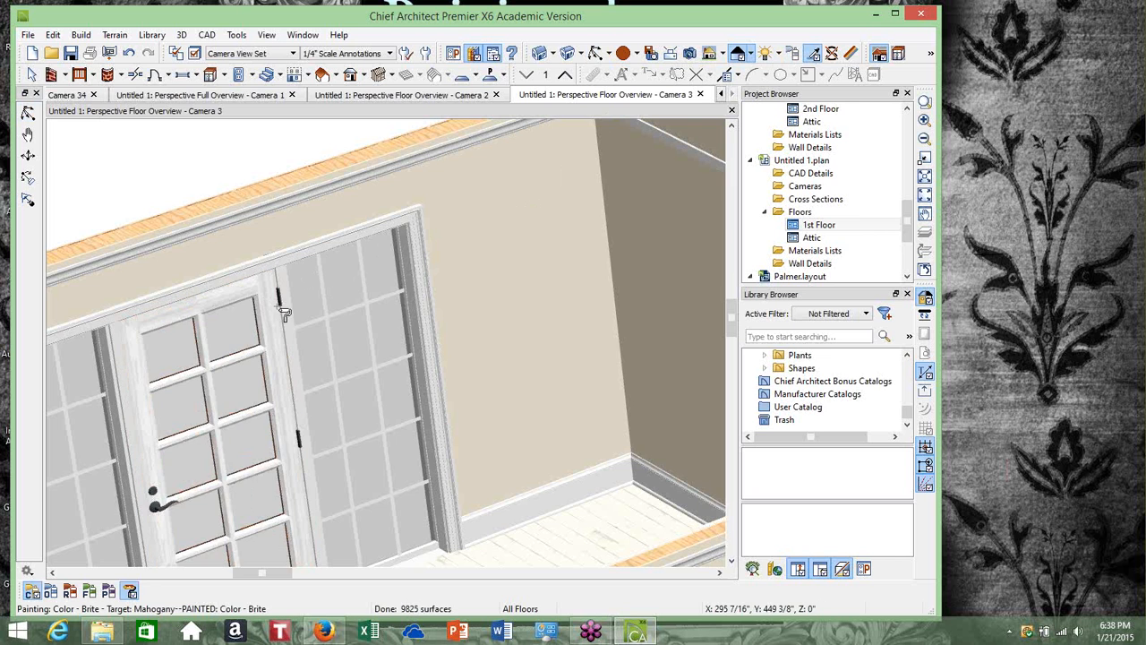
Paint the French door in the upper-right room with Color - Brite as well
{"action": "scroll", "coordinate": [284, 314], "scroll_direction": "down", "scroll_amount": 5}
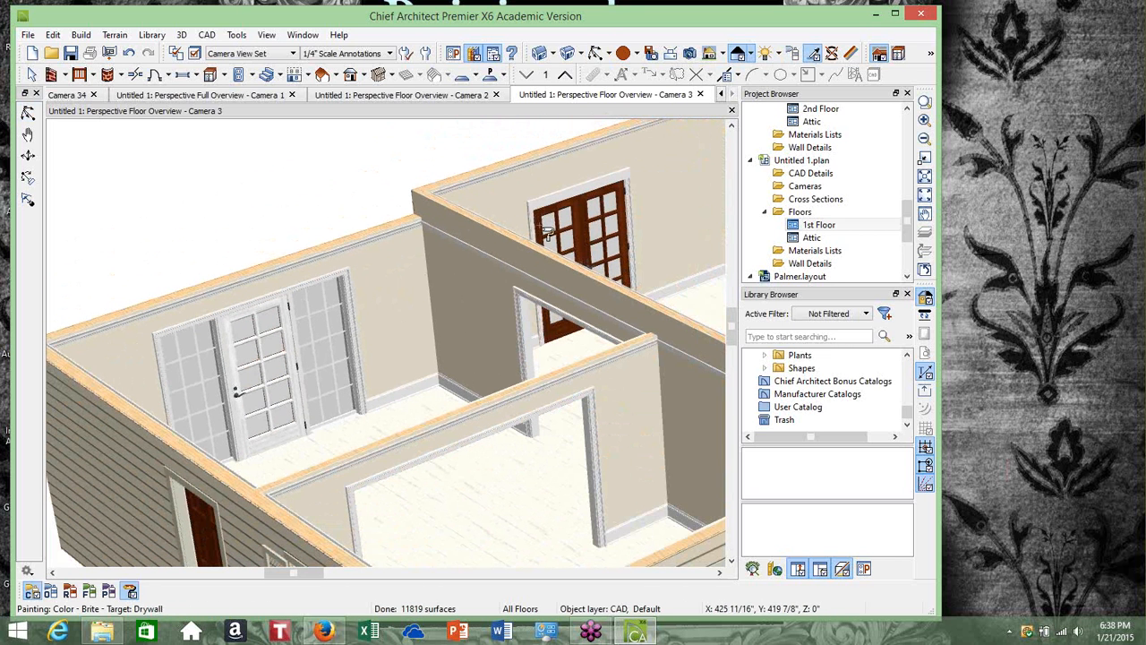
{"action": "left_click", "coordinate": [575, 212]}
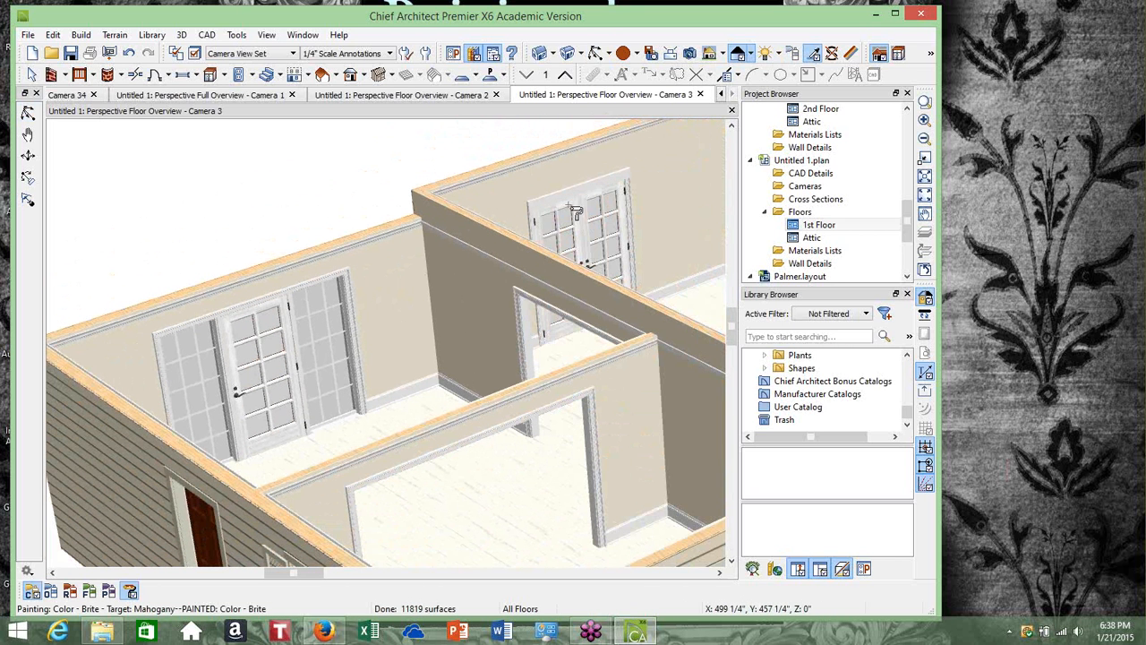
{"action": "scroll", "coordinate": [541, 242], "scroll_direction": "down", "scroll_amount": 4}
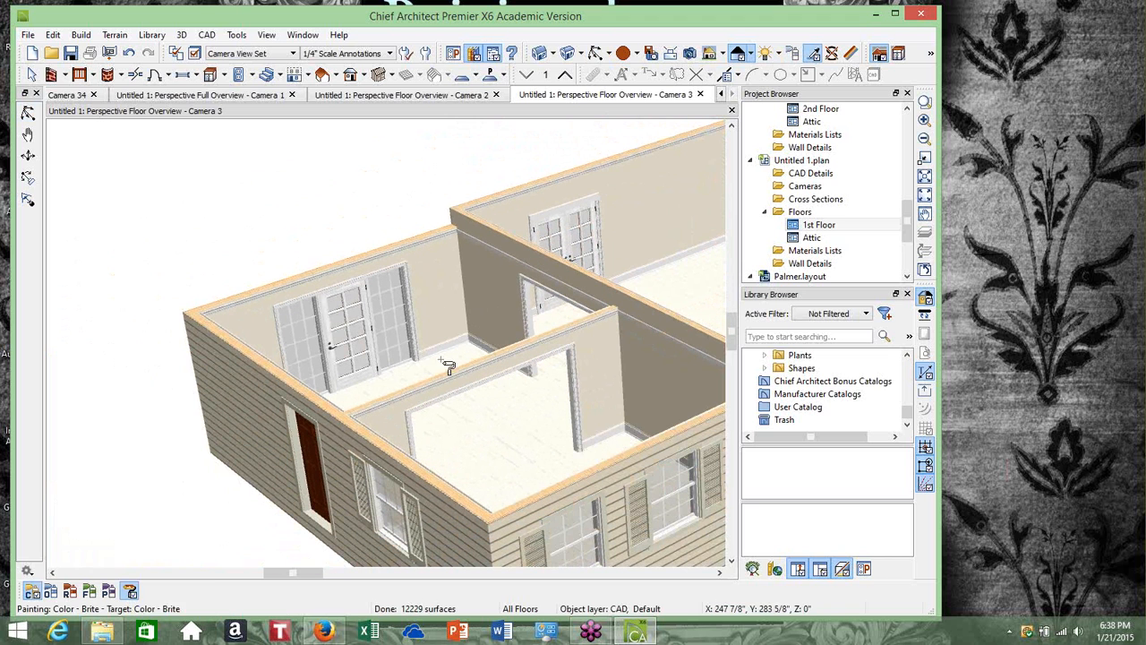
Change the exterior door on the upper-left room's back wall to style Door F05 from the Glass Panel French Doors library
{"action": "left_click", "coordinate": [31, 75]}
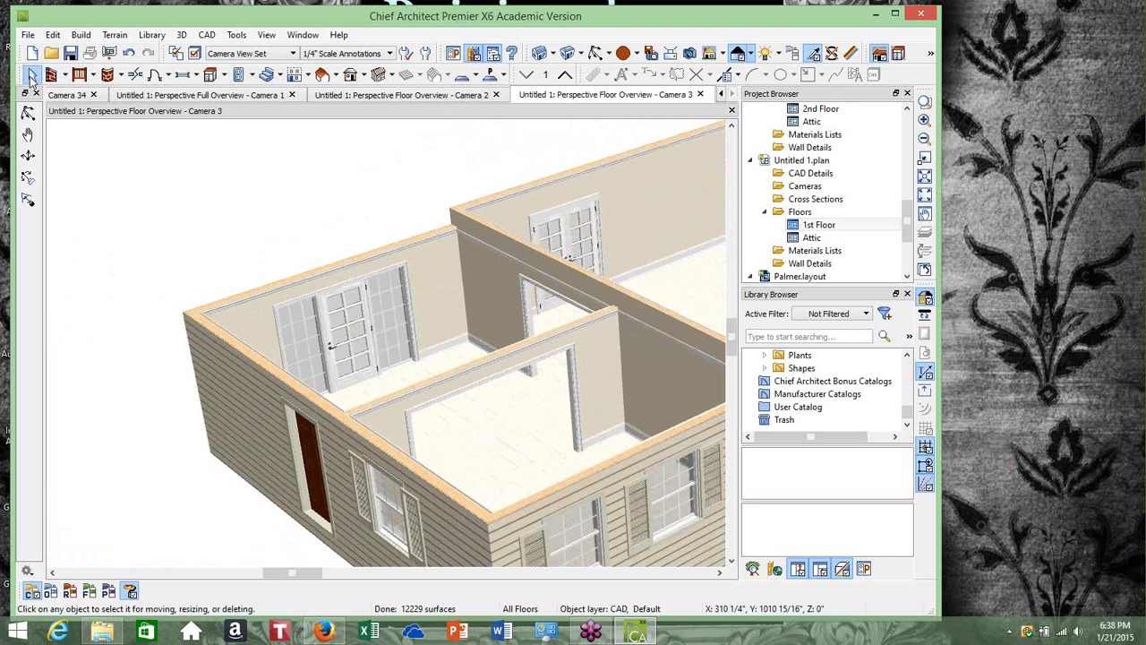
{"action": "left_click", "coordinate": [596, 53]}
{"action": "left_click_drag", "start_coordinate": [571, 306], "coordinate": [504, 207]}
{"action": "scroll", "coordinate": [267, 206], "scroll_direction": "up", "scroll_amount": 8}
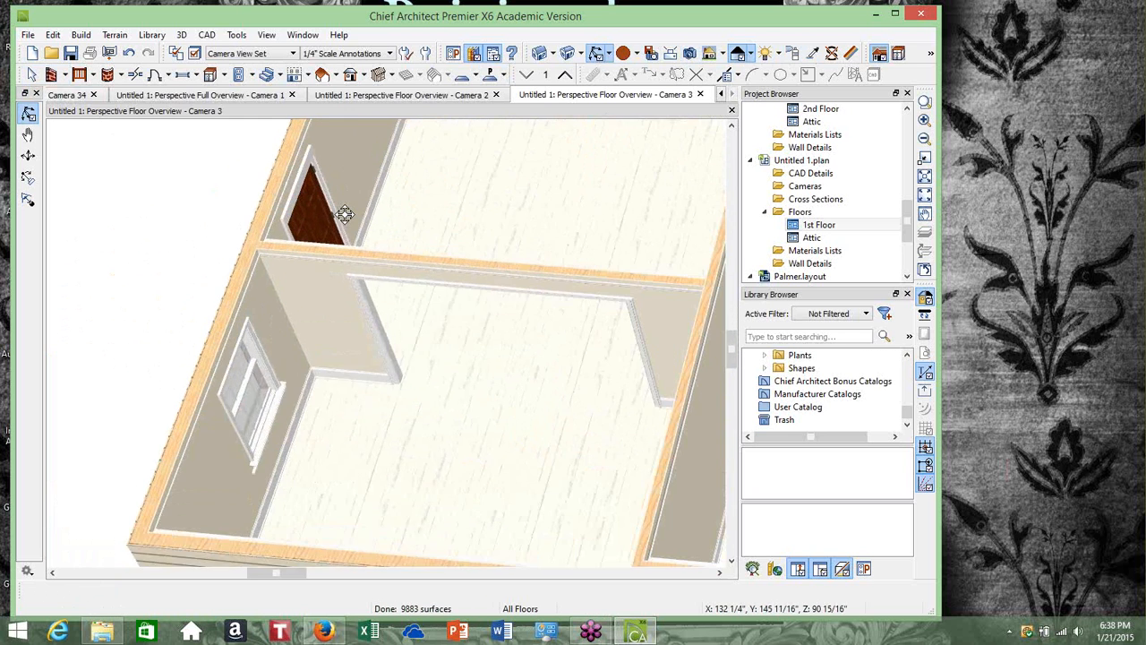
{"action": "scroll", "coordinate": [346, 213], "scroll_direction": "up", "scroll_amount": 2}
{"action": "left_click", "coordinate": [32, 77]}
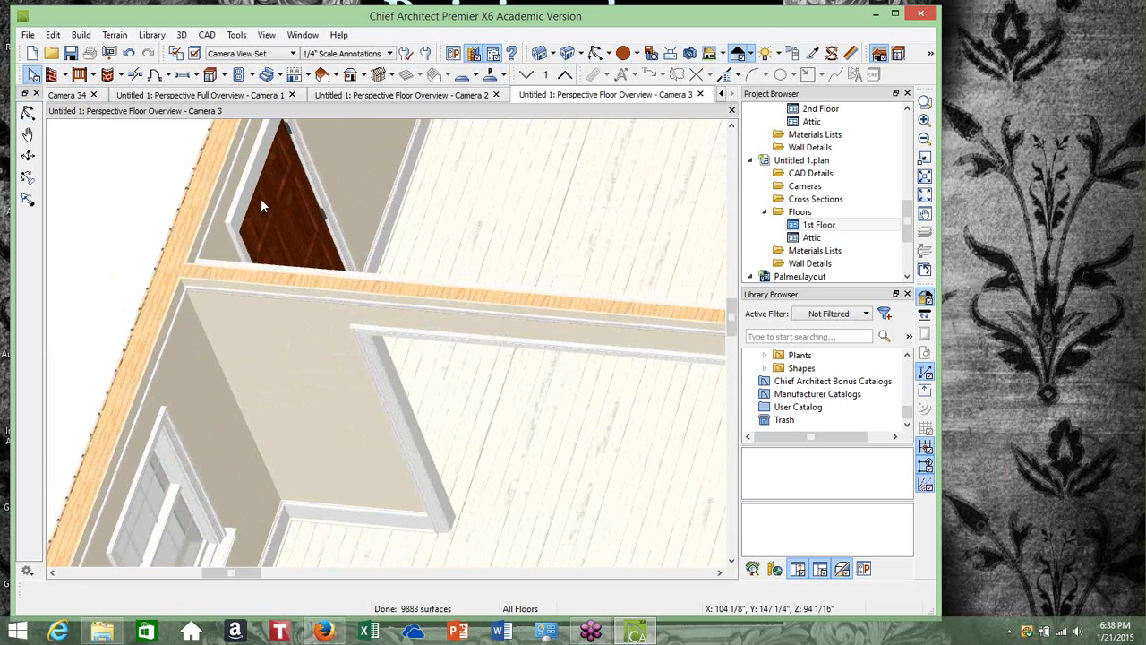
{"action": "left_click", "coordinate": [281, 206]}
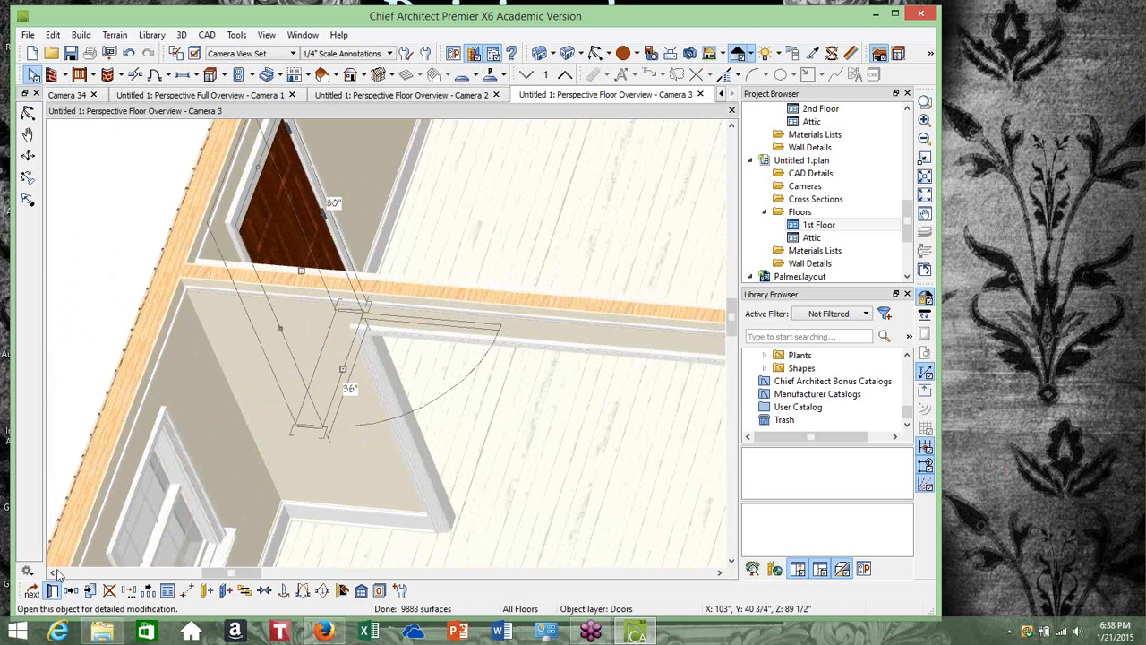
{"action": "left_click", "coordinate": [31, 590]}
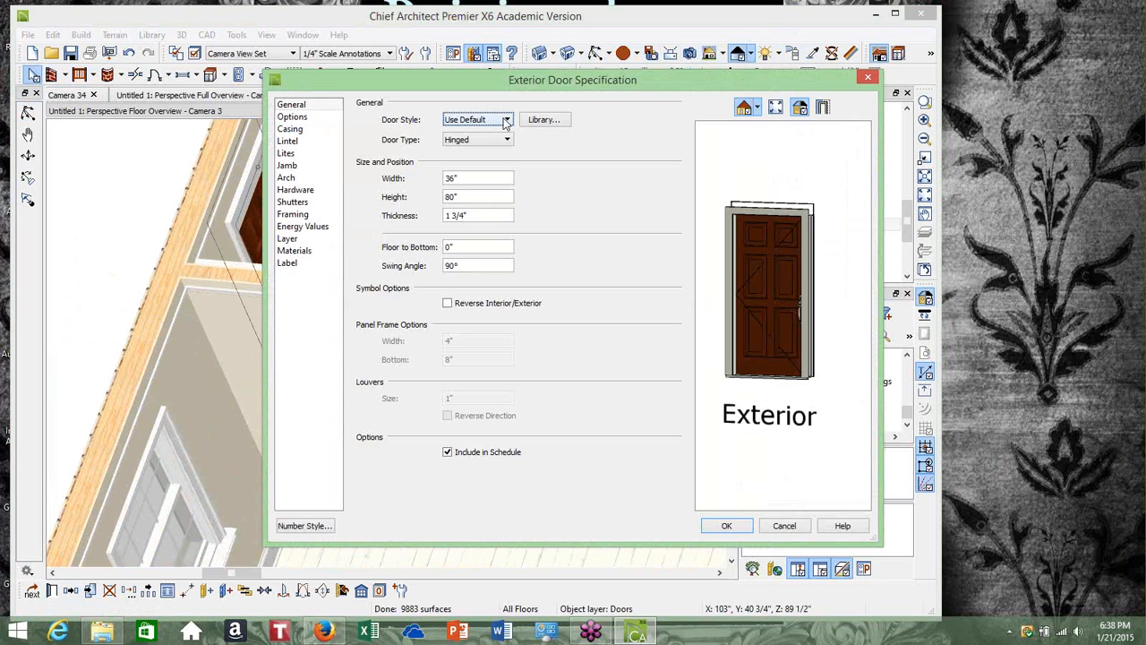
{"action": "left_click", "coordinate": [506, 120]}
{"action": "left_click", "coordinate": [500, 142]}
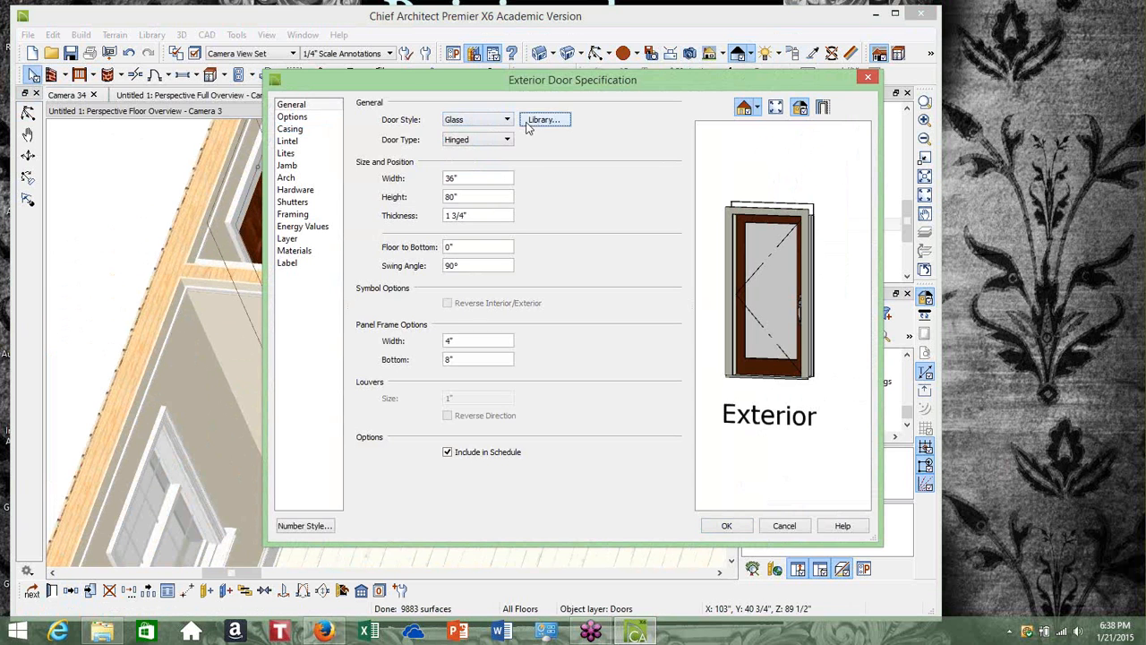
{"action": "left_click", "coordinate": [542, 120]}
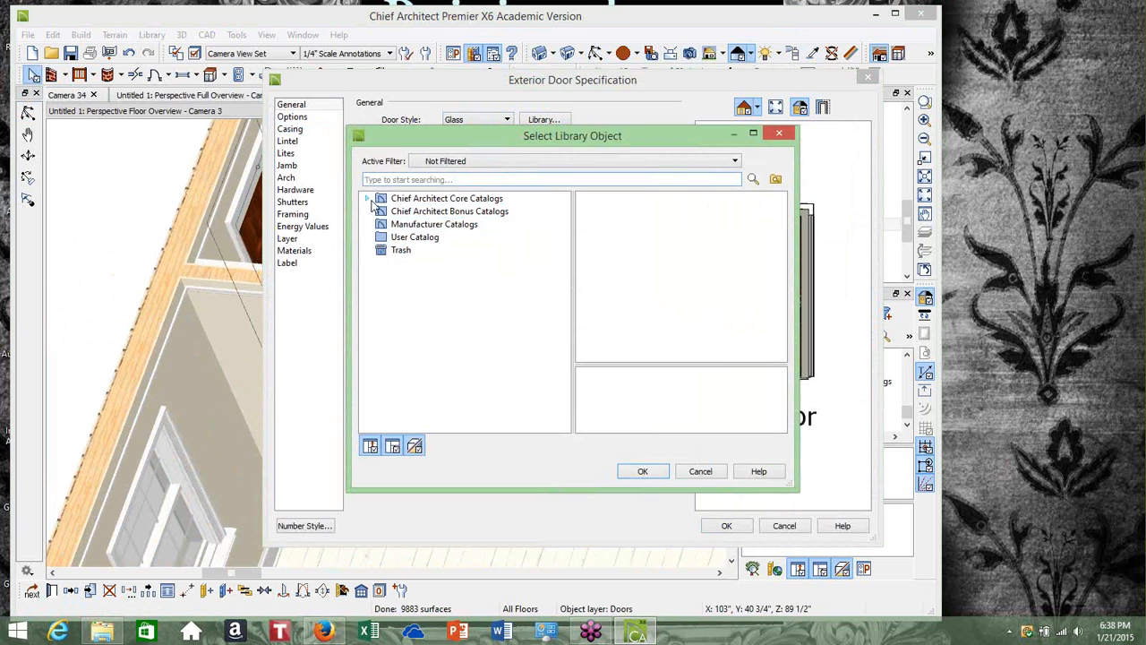
{"action": "left_click", "coordinate": [369, 199]}
{"action": "left_click", "coordinate": [382, 213]}
{"action": "left_click", "coordinate": [395, 225]}
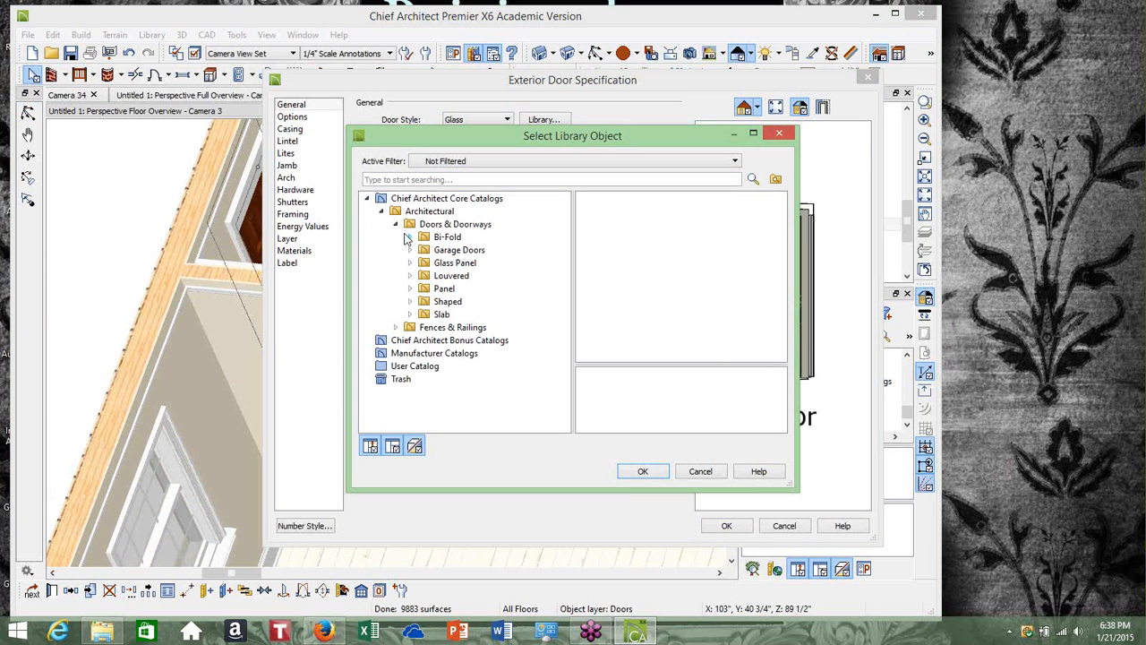
{"action": "left_click", "coordinate": [411, 263]}
{"action": "left_click", "coordinate": [452, 288]}
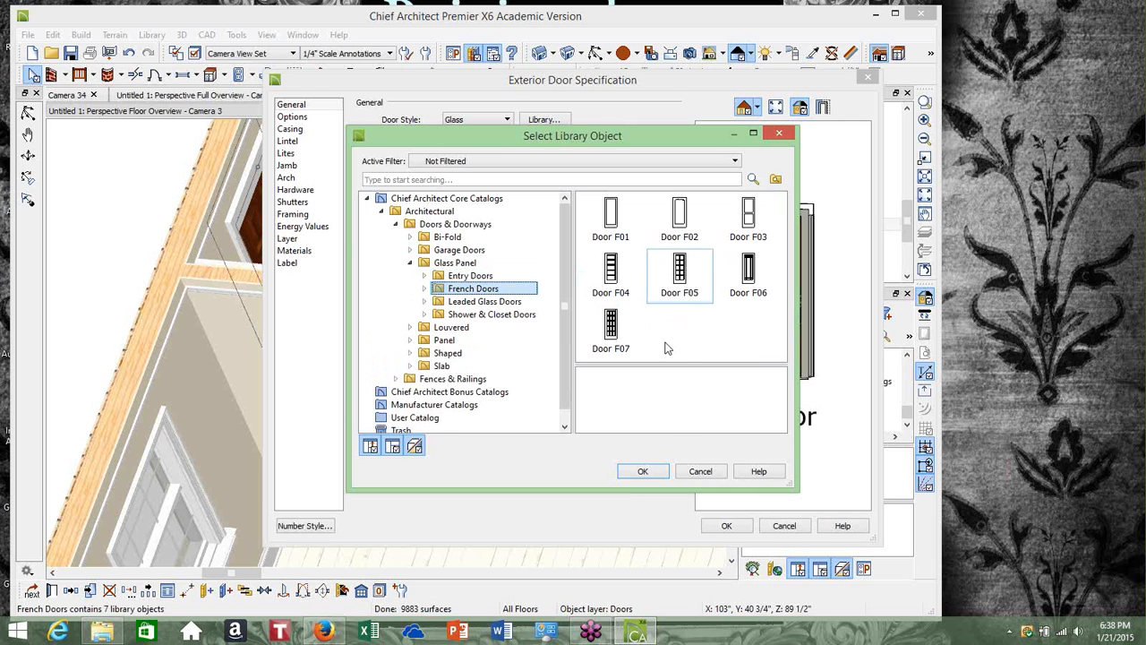
{"action": "left_click", "coordinate": [679, 269]}
{"action": "left_click", "coordinate": [642, 471]}
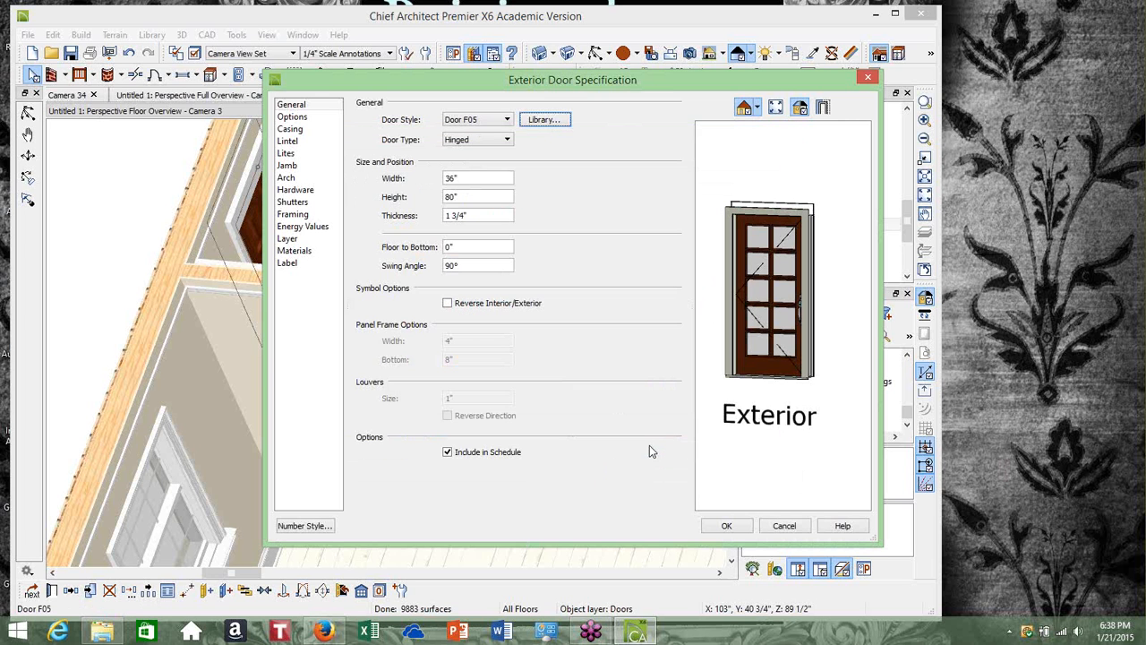
{"action": "left_click", "coordinate": [727, 527]}
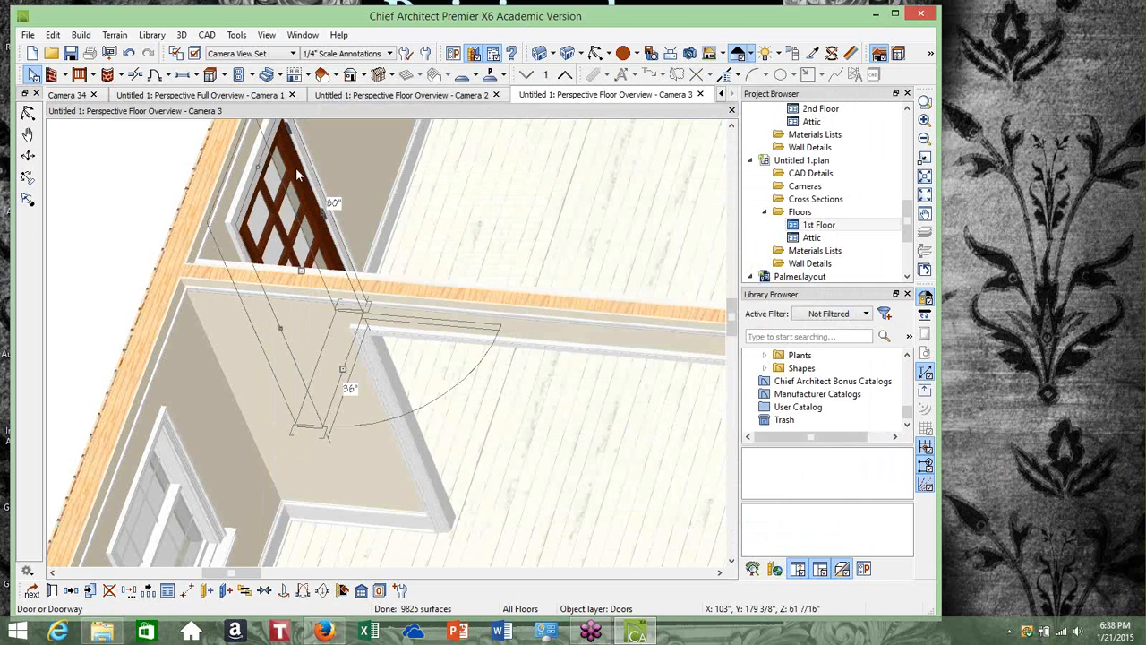
Paint the new Door F05 with the Color - Brite material
{"action": "left_click", "coordinate": [810, 54]}
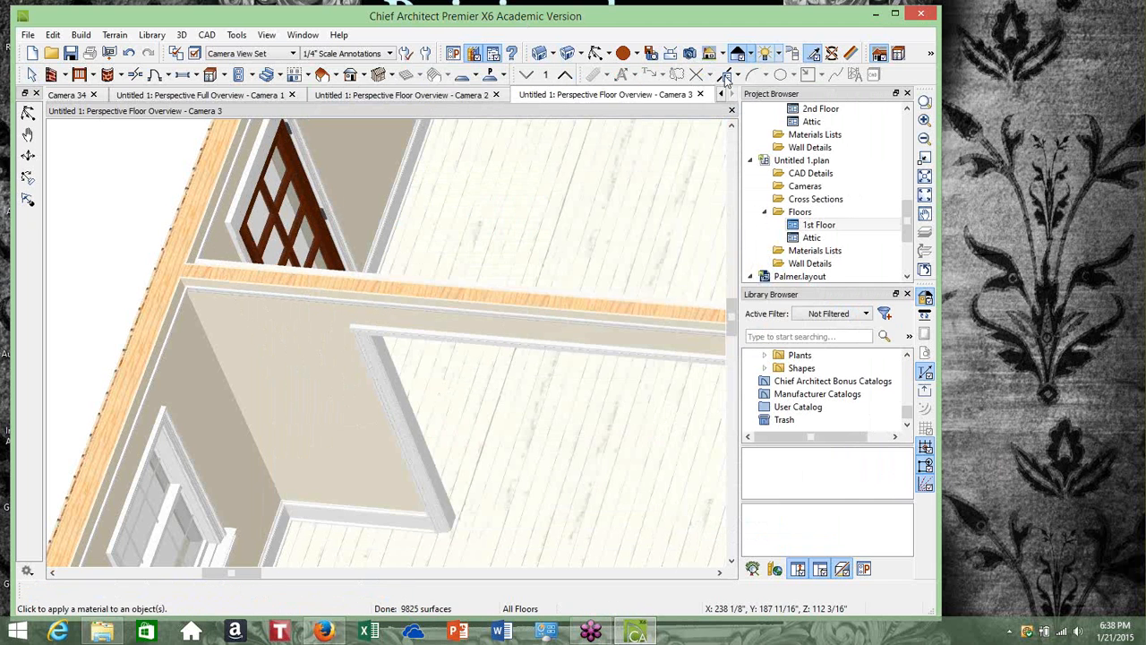
{"action": "scroll", "coordinate": [300, 141], "scroll_direction": "up", "scroll_amount": 2}
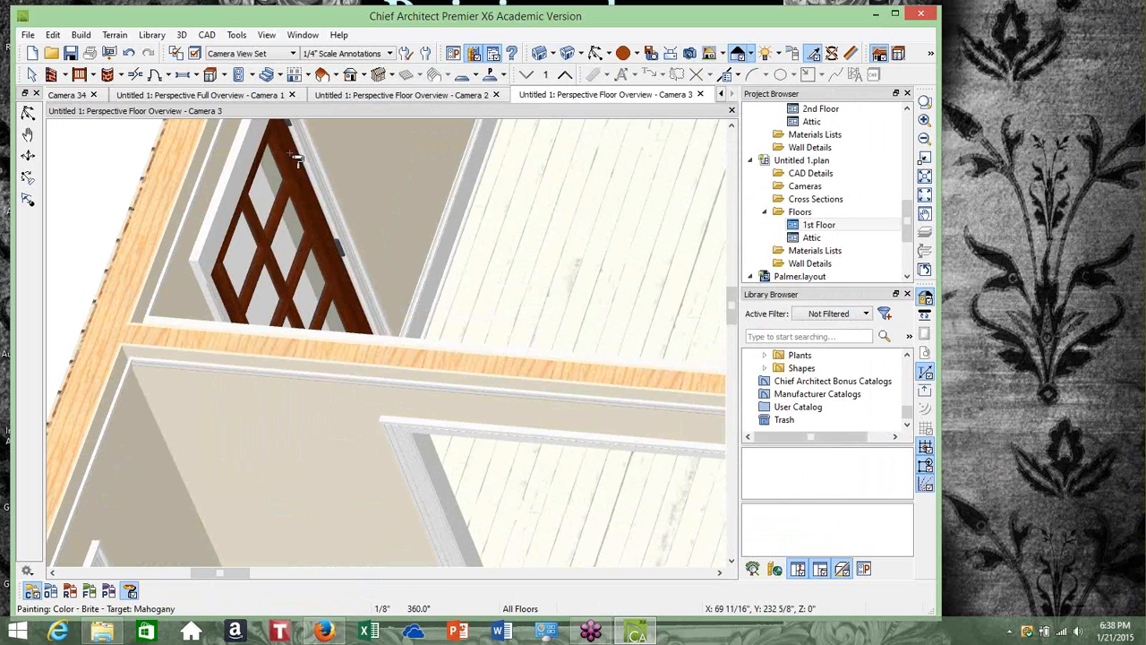
{"action": "left_click", "coordinate": [299, 159]}
Orbit and zoom out the 3D overview to review the rooms and exterior walls
{"action": "scroll", "coordinate": [301, 186], "scroll_direction": "down", "scroll_amount": 3}
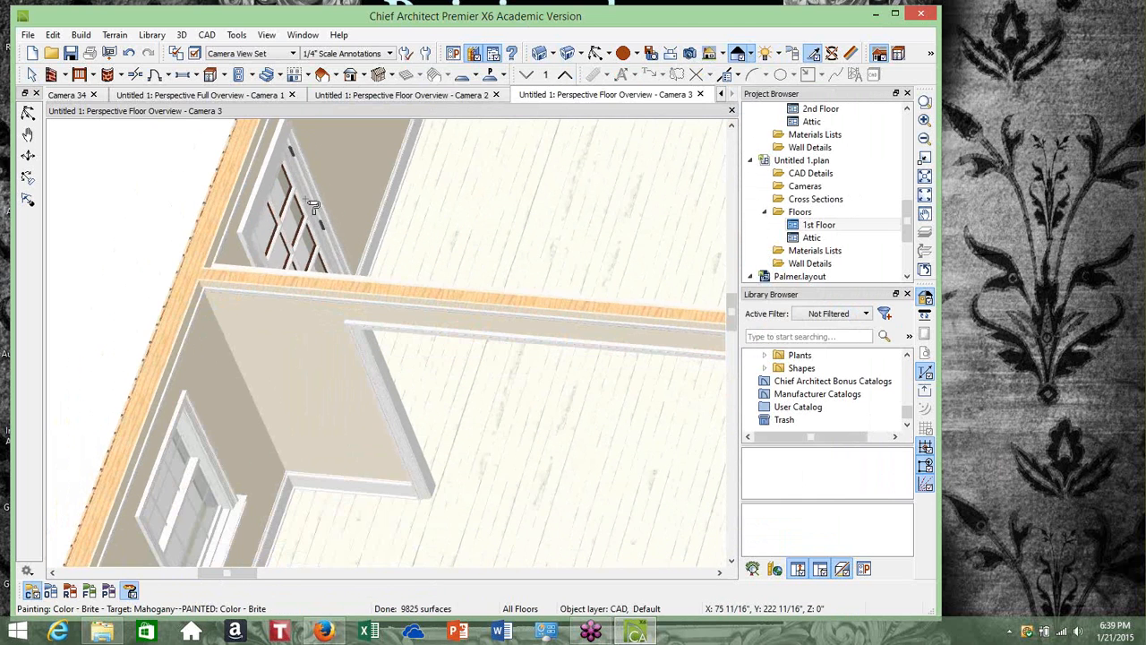
{"action": "scroll", "coordinate": [313, 206], "scroll_direction": "down", "scroll_amount": 3}
{"action": "left_click", "coordinate": [32, 74]}
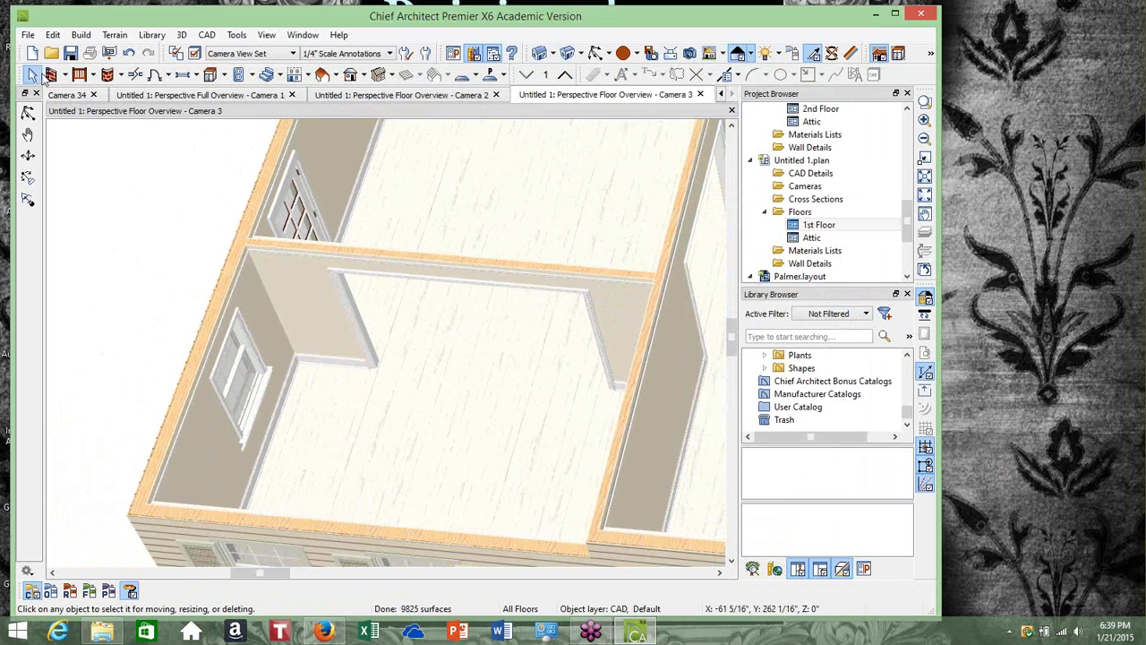
{"action": "left_click", "coordinate": [598, 54]}
{"action": "left_click_drag", "start_coordinate": [498, 375], "coordinate": [540, 270]}
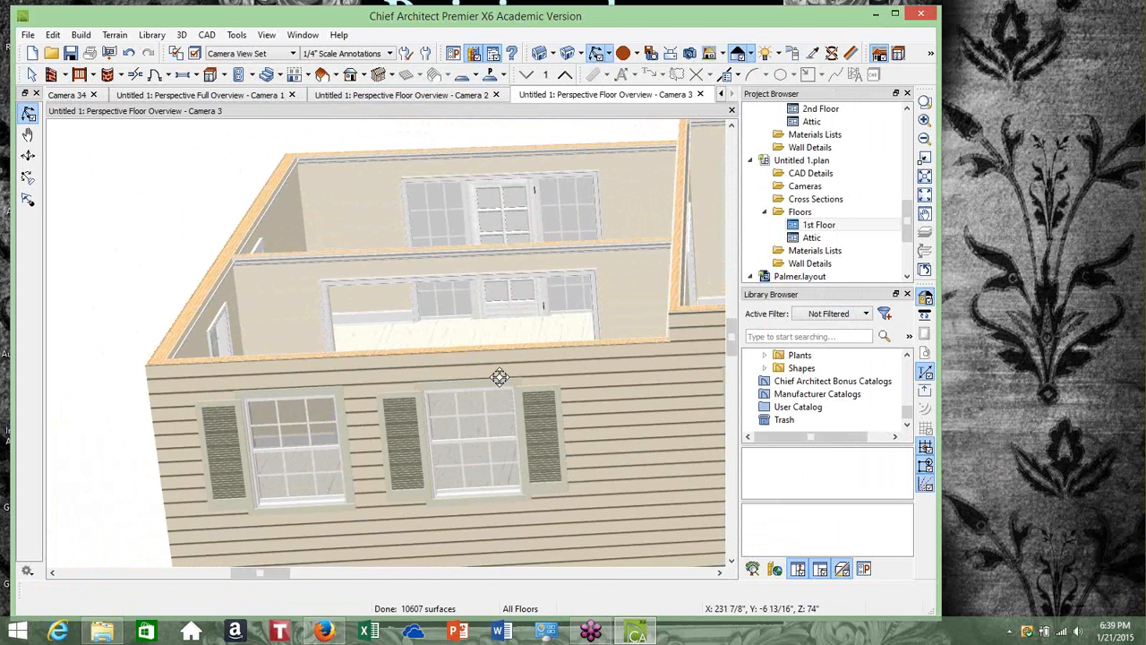
{"action": "left_click_drag", "start_coordinate": [499, 377], "coordinate": [681, 272]}
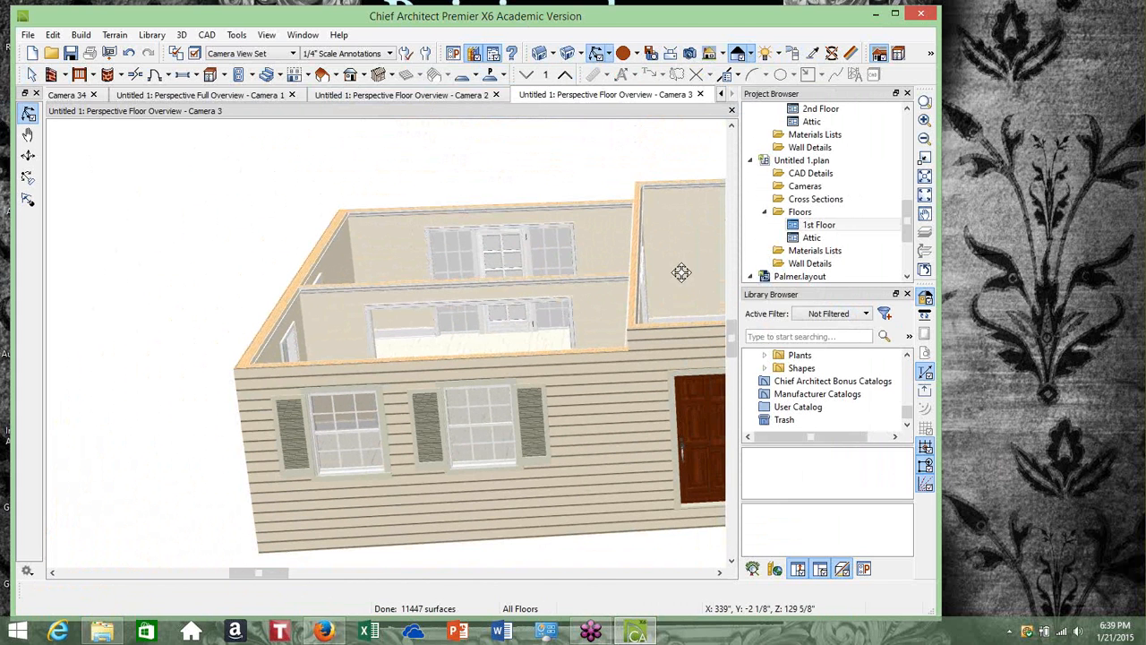
Return to the 1st Floor plan and add an End to End dimension across the lower-left Living room's width
{"action": "double_click", "coordinate": [818, 225]}
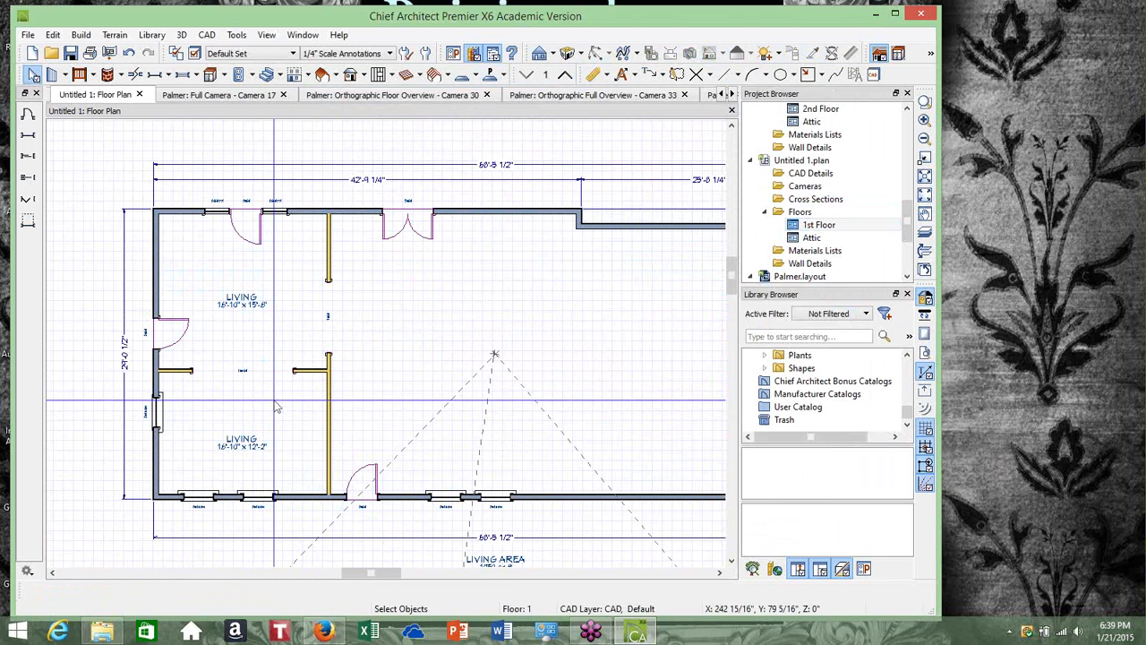
{"action": "left_click", "coordinate": [327, 401]}
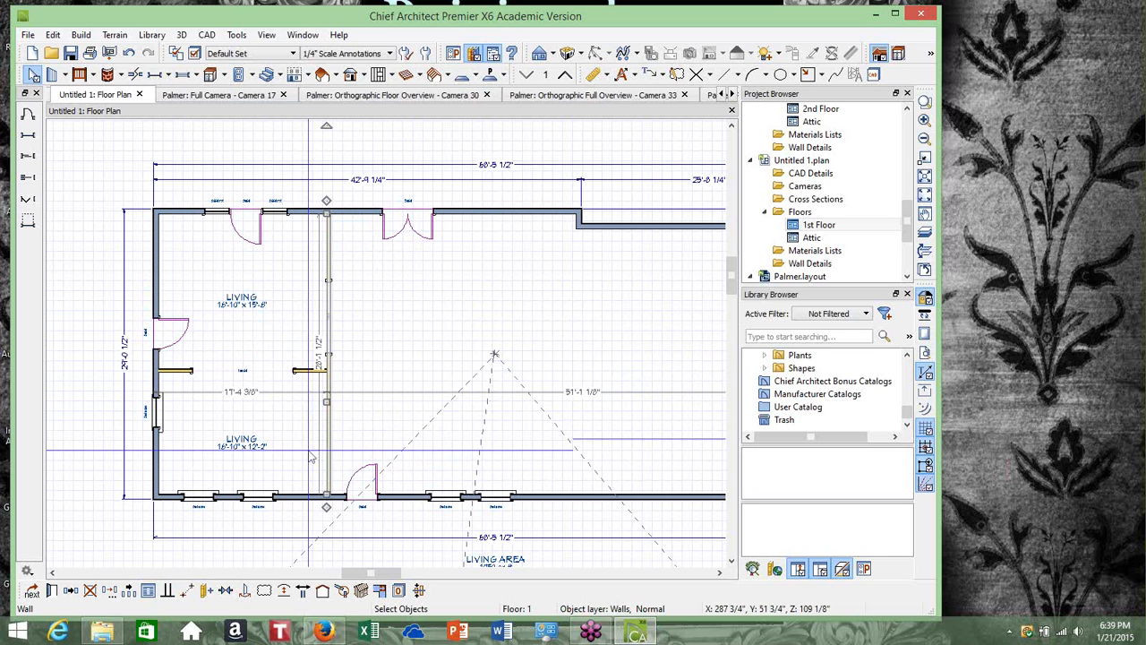
{"action": "left_click", "coordinate": [206, 34]}
{"action": "mouse_move", "coordinate": [235, 186]}
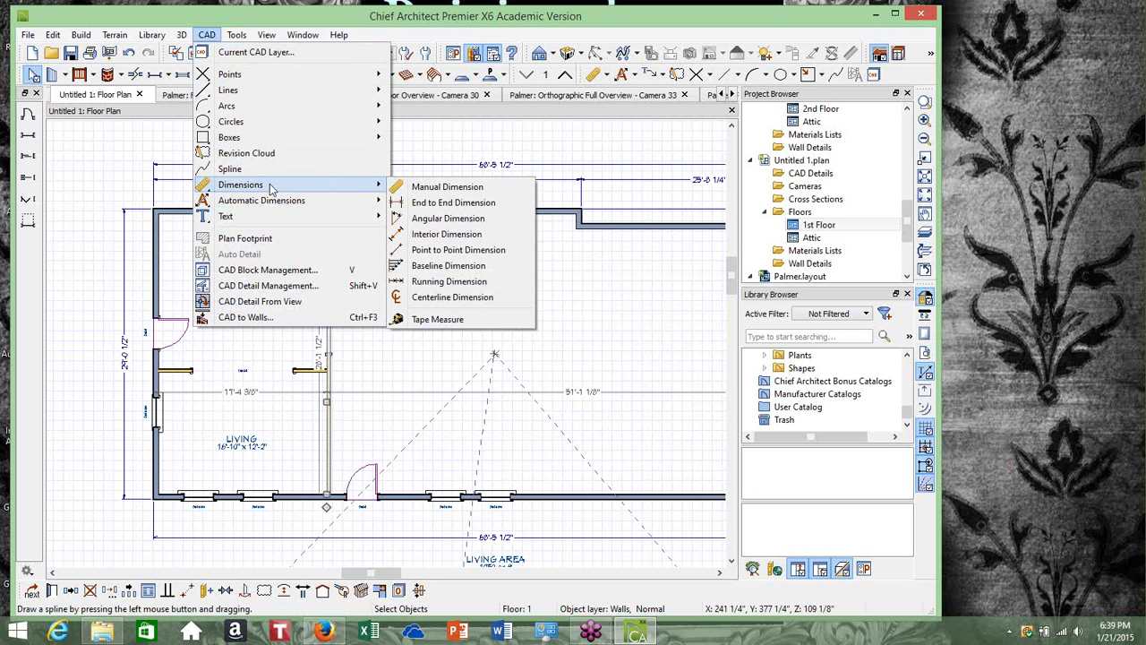
{"action": "mouse_move", "coordinate": [320, 200]}
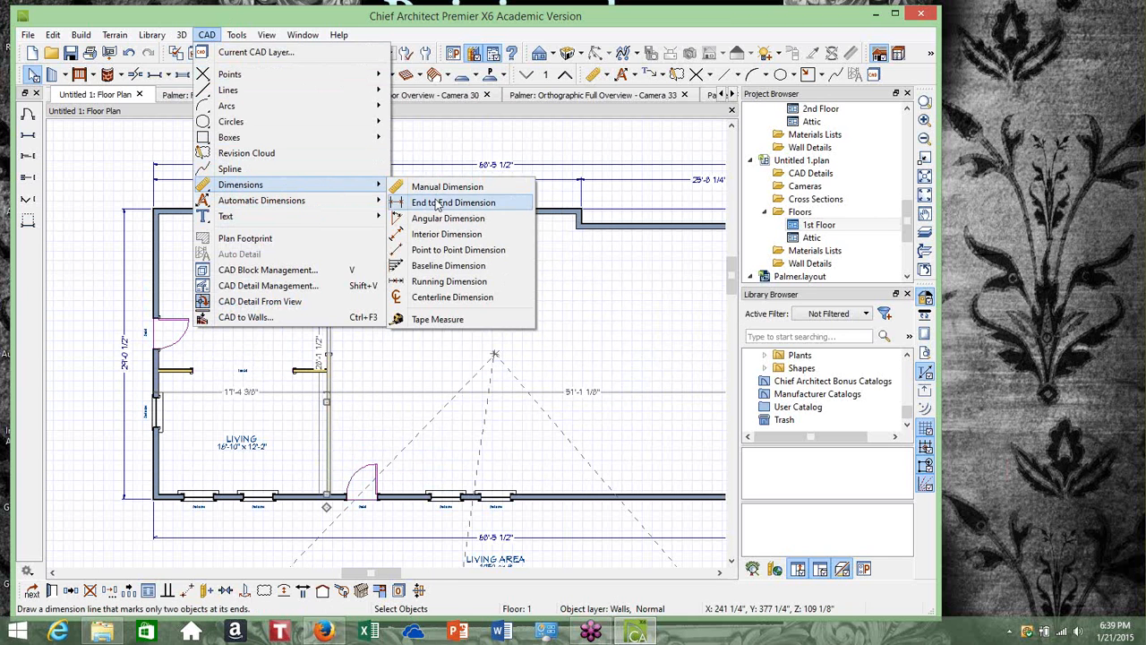
{"action": "left_click", "coordinate": [433, 203]}
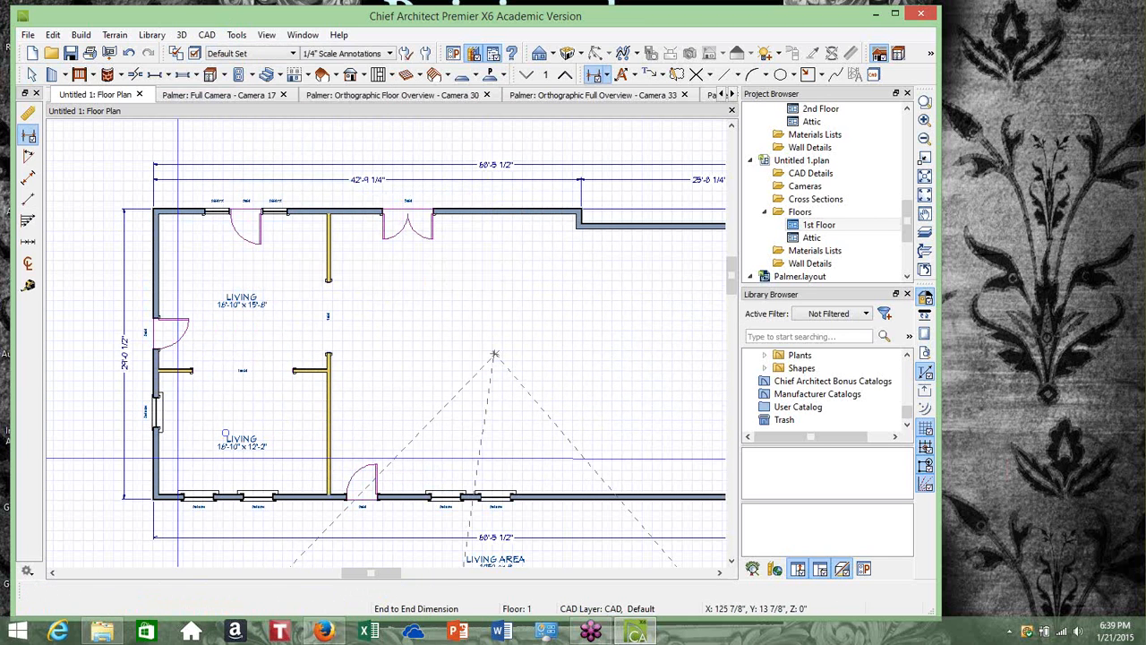
{"action": "left_click_drag", "start_coordinate": [166, 454], "coordinate": [324, 454]}
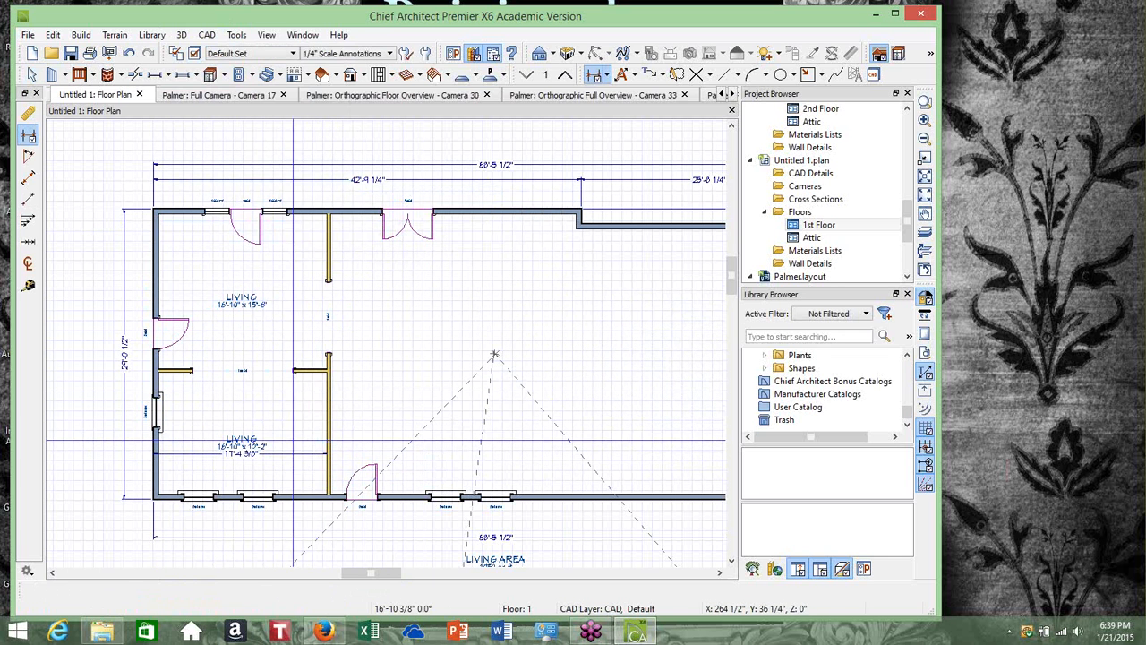
{"action": "scroll", "coordinate": [292, 432], "scroll_direction": "up", "scroll_amount": 2}
{"action": "scroll", "coordinate": [292, 430], "scroll_direction": "up", "scroll_amount": 1}
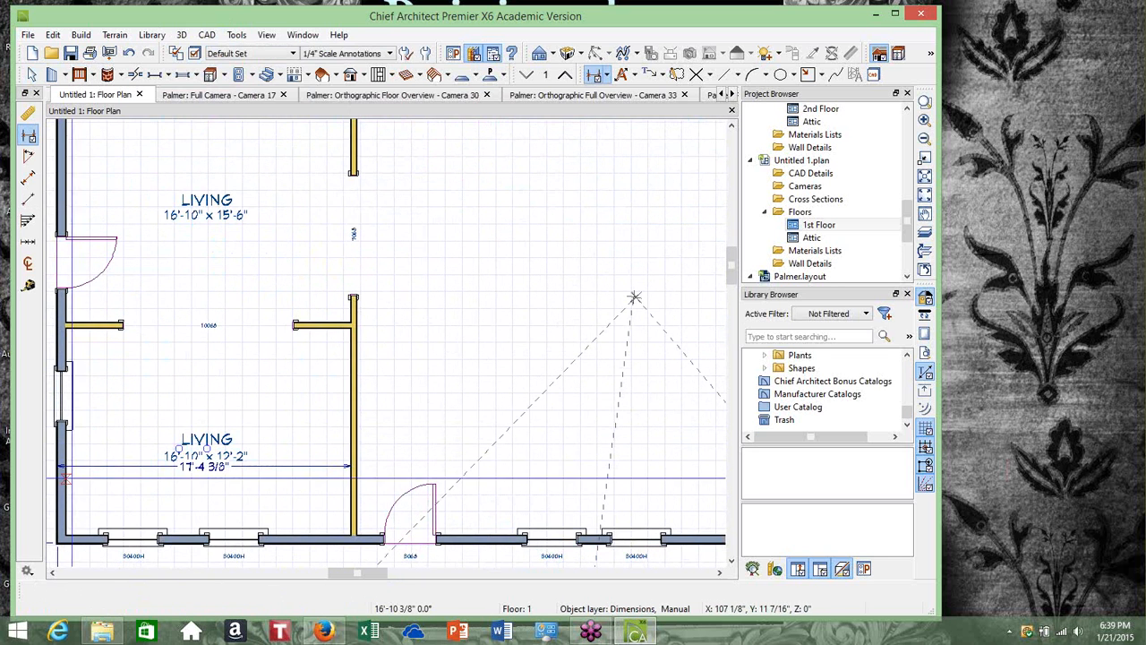
{"action": "scroll", "coordinate": [71, 473], "scroll_direction": "up", "scroll_amount": 1}
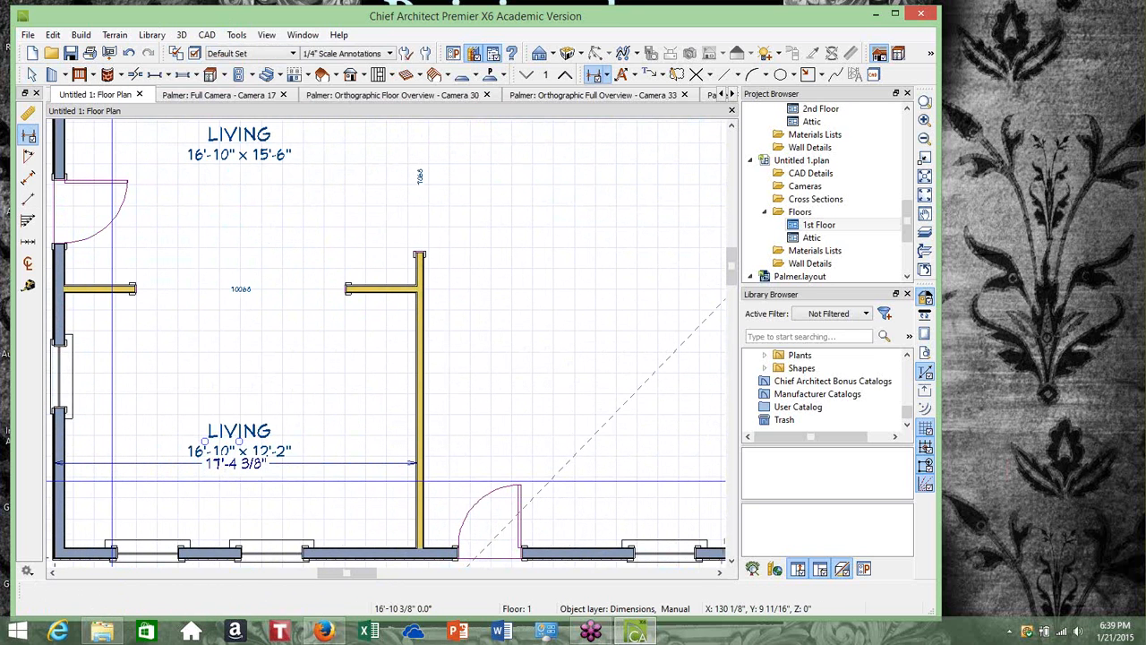
{"action": "scroll", "coordinate": [660, 295], "scroll_direction": "down", "scroll_amount": 3}
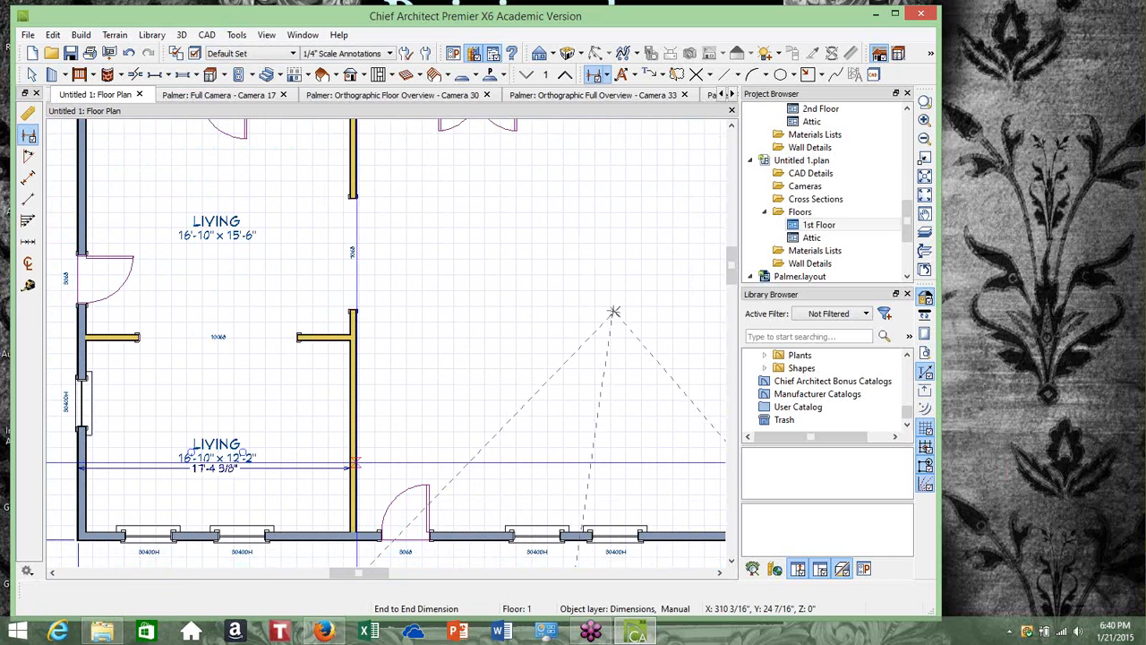
Move the lower-left Living room's right interior wall by setting its width dimension to 14' 3 1/4"
{"action": "left_click", "coordinate": [32, 76]}
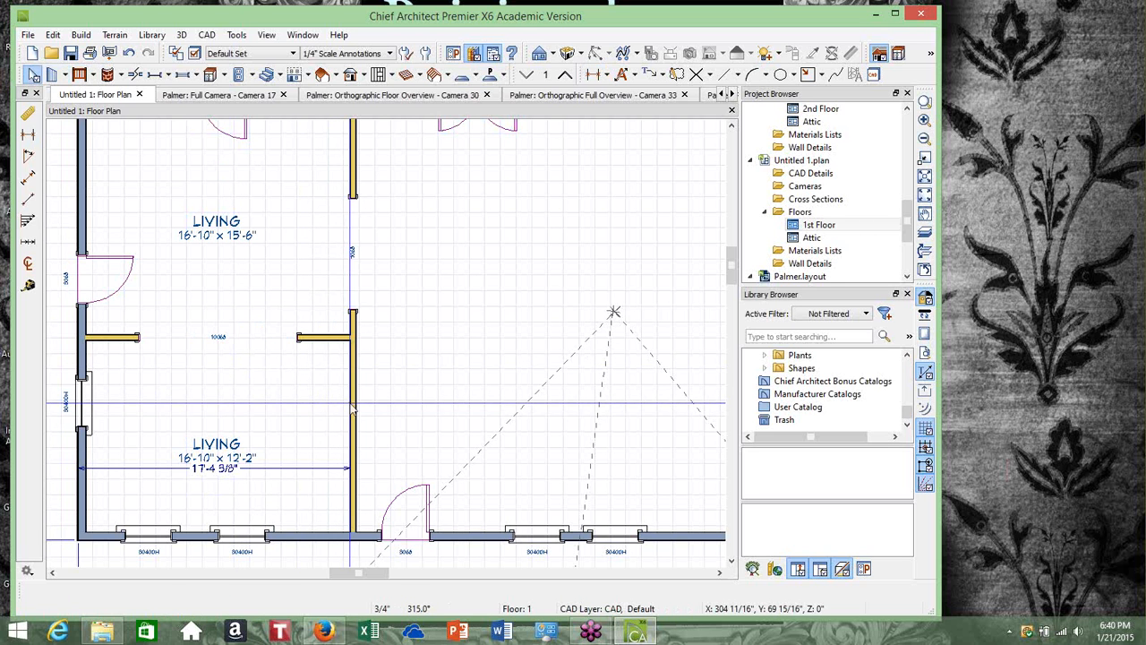
{"action": "left_click", "coordinate": [352, 405]}
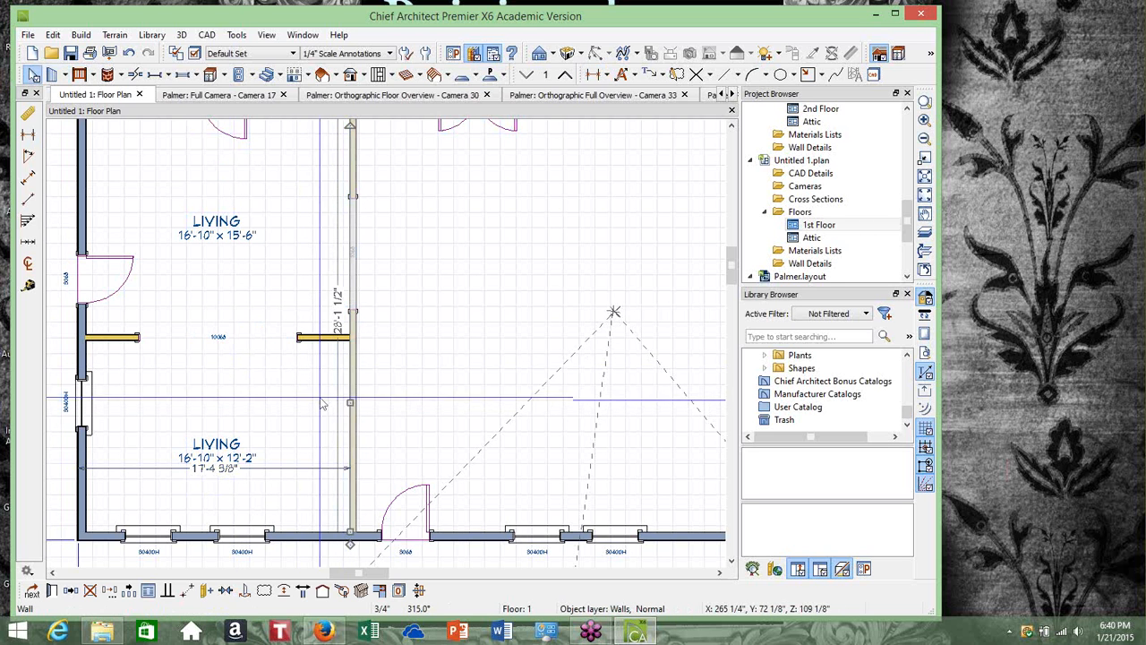
{"action": "left_click", "coordinate": [222, 468]}
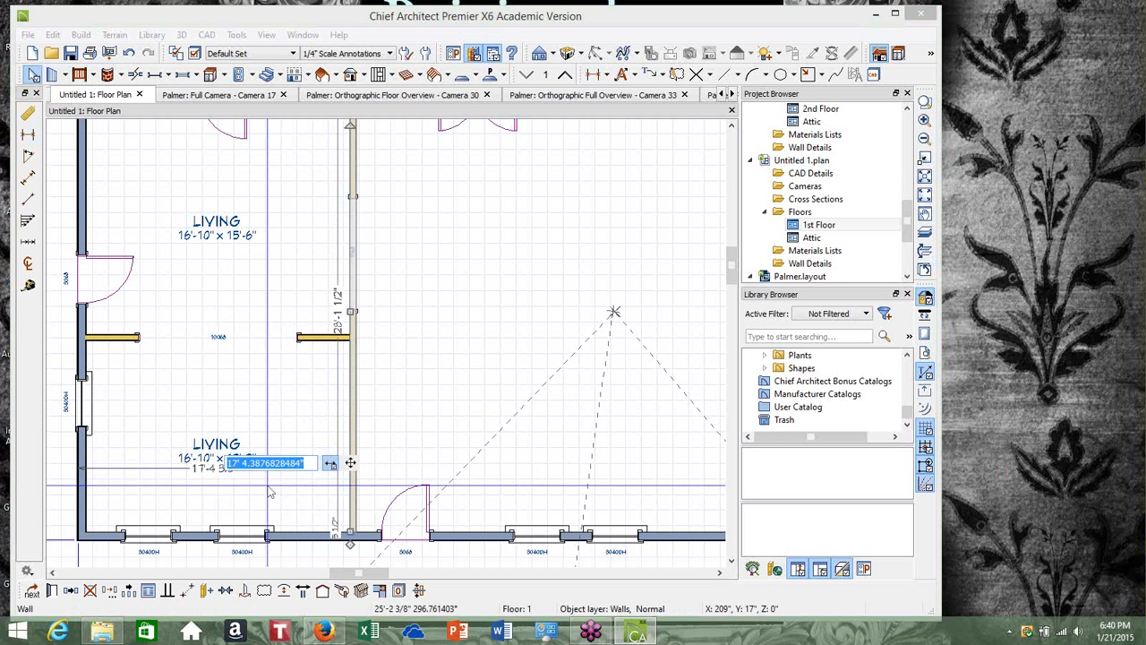
{"action": "type", "text": "14'"}
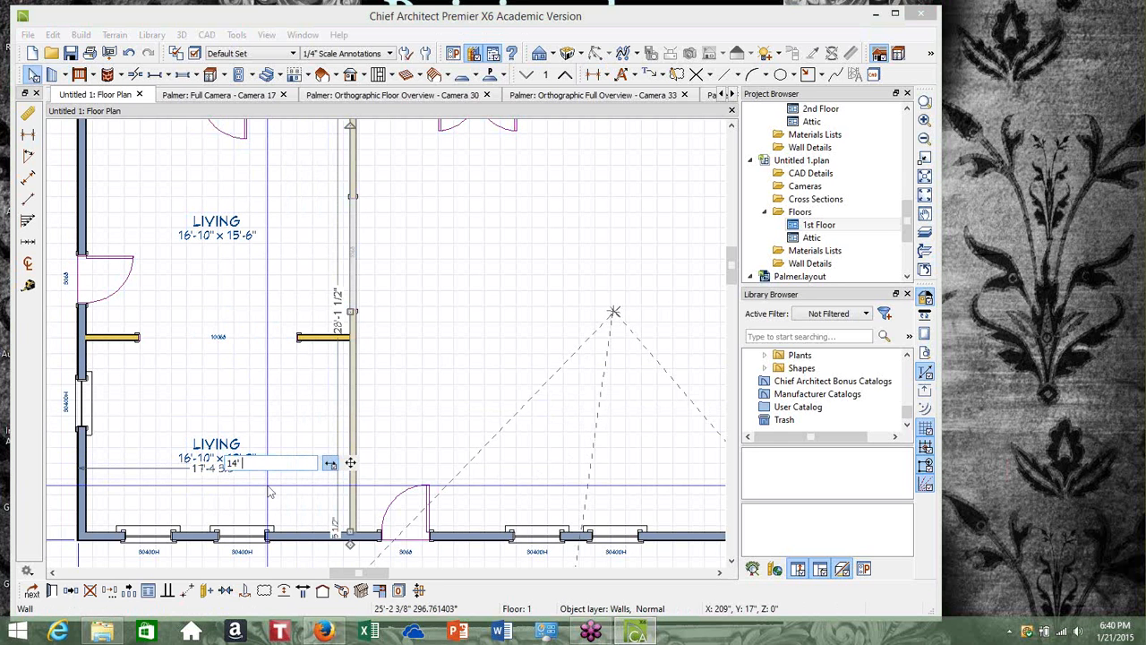
{"action": "type", "text": " 3 1/4\""}
{"action": "key", "text": "Return"}
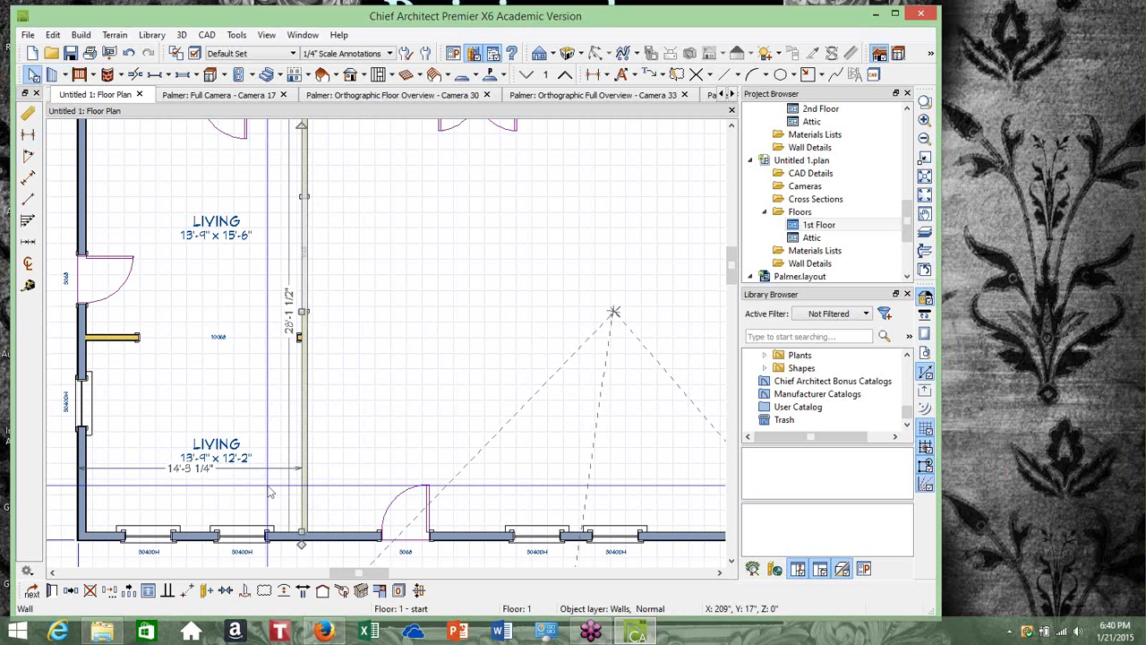
Center the doorway in the wall dividing the two Living rooms
{"action": "left_click", "coordinate": [219, 338]}
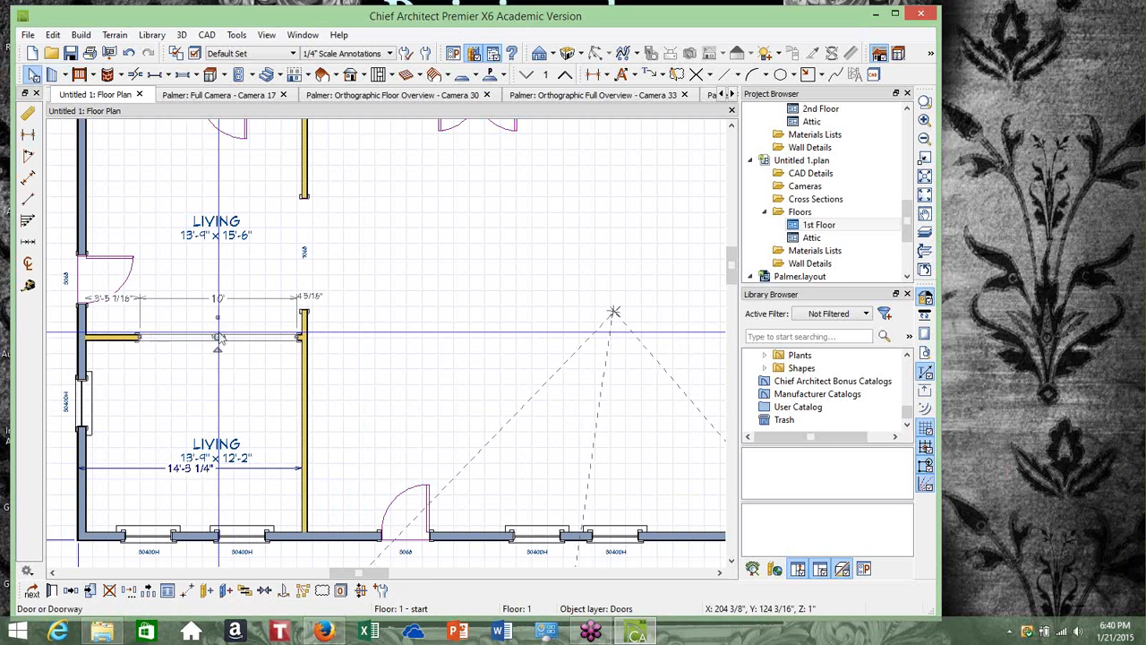
{"action": "left_click", "coordinate": [265, 590]}
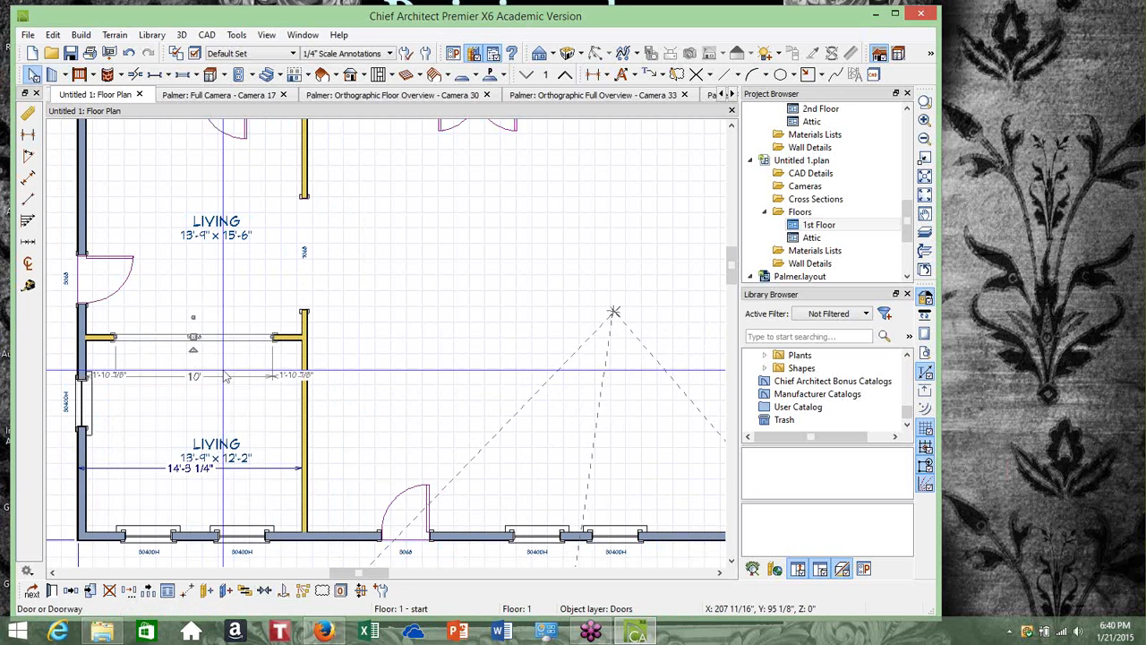
Add an End to End dimension along the lower-left Living room's depth, from the front wall to the dividing wall
{"action": "scroll", "coordinate": [227, 378], "scroll_direction": "down", "scroll_amount": 3}
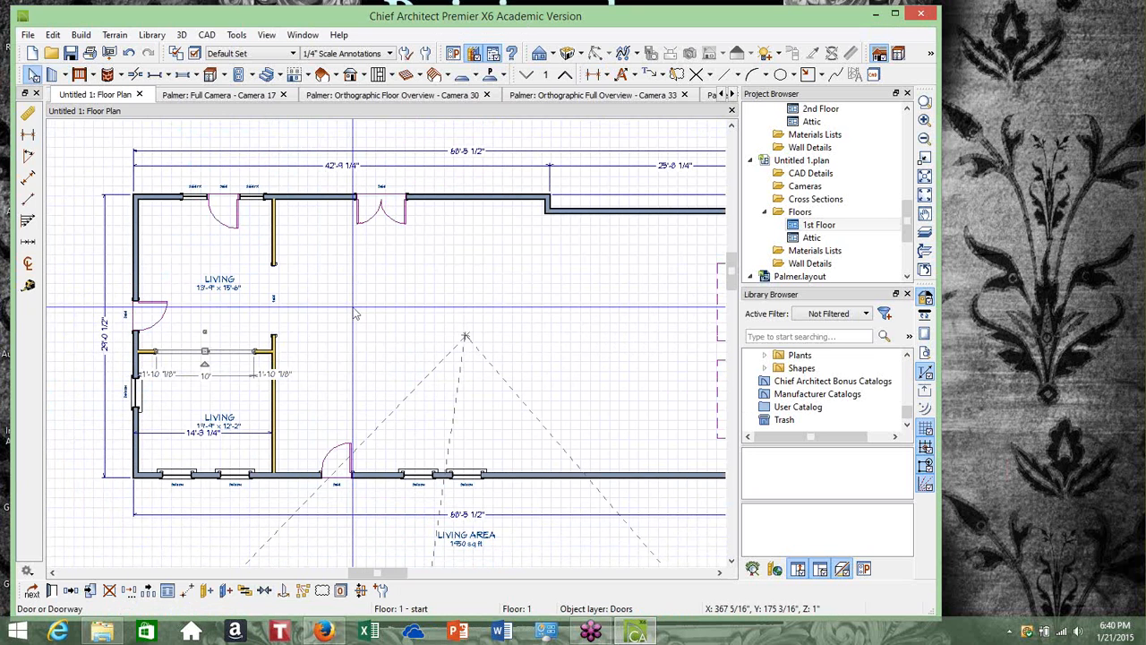
{"action": "scroll", "coordinate": [76, 432], "scroll_direction": "up", "scroll_amount": 1}
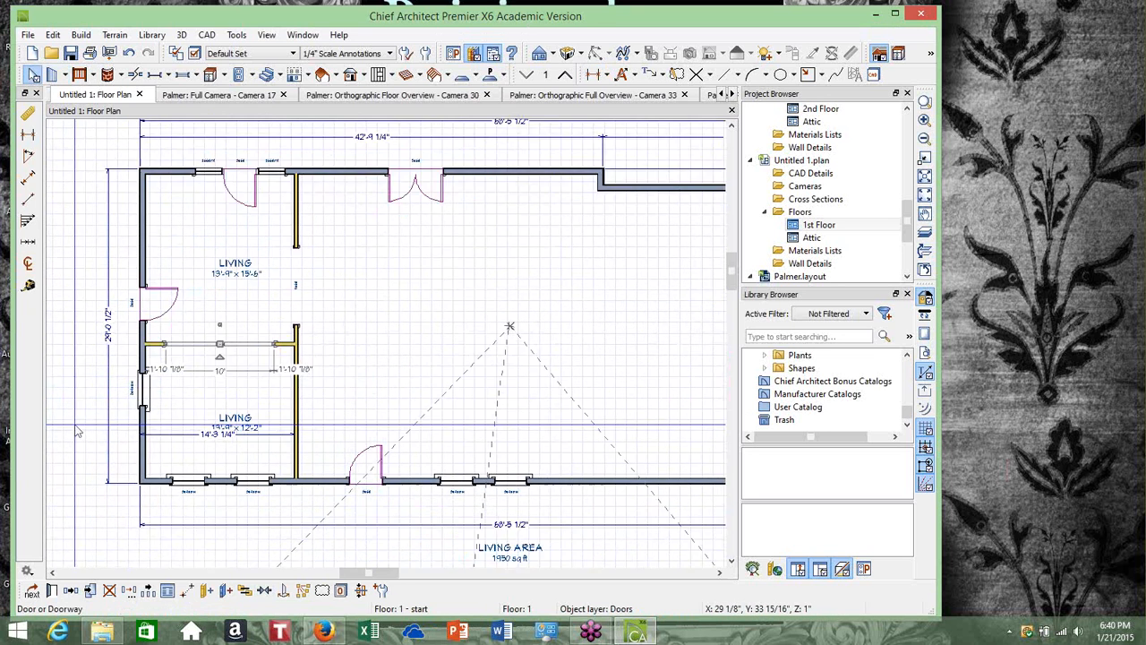
{"action": "scroll", "coordinate": [76, 431], "scroll_direction": "up", "scroll_amount": 4}
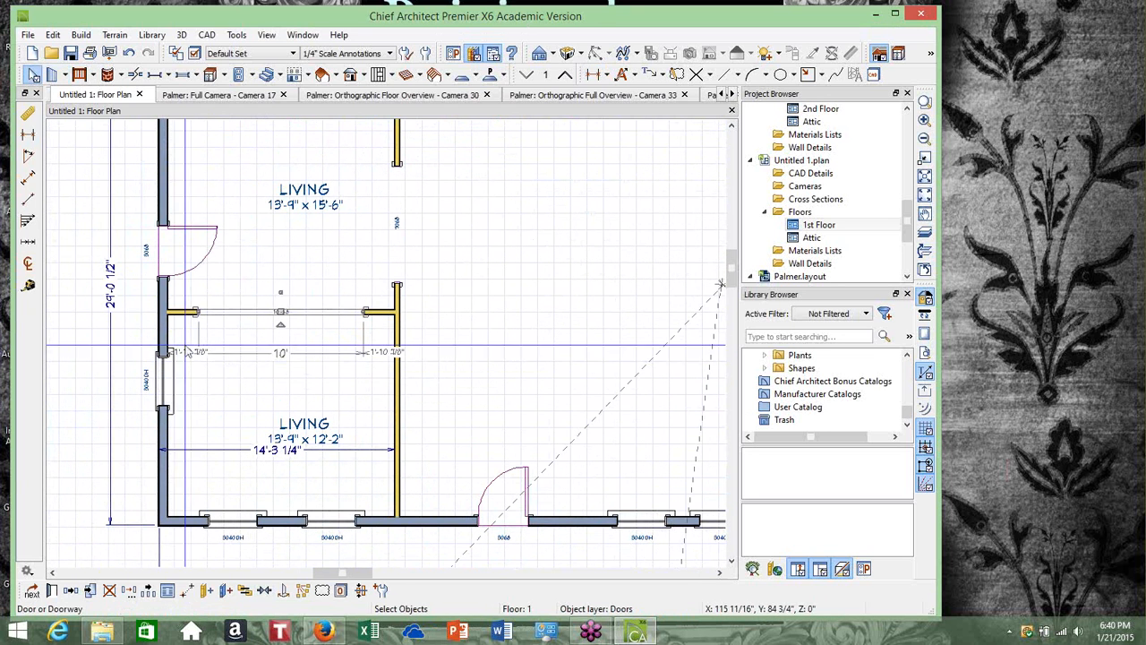
{"action": "left_click", "coordinate": [207, 35]}
{"action": "mouse_move", "coordinate": [247, 188]}
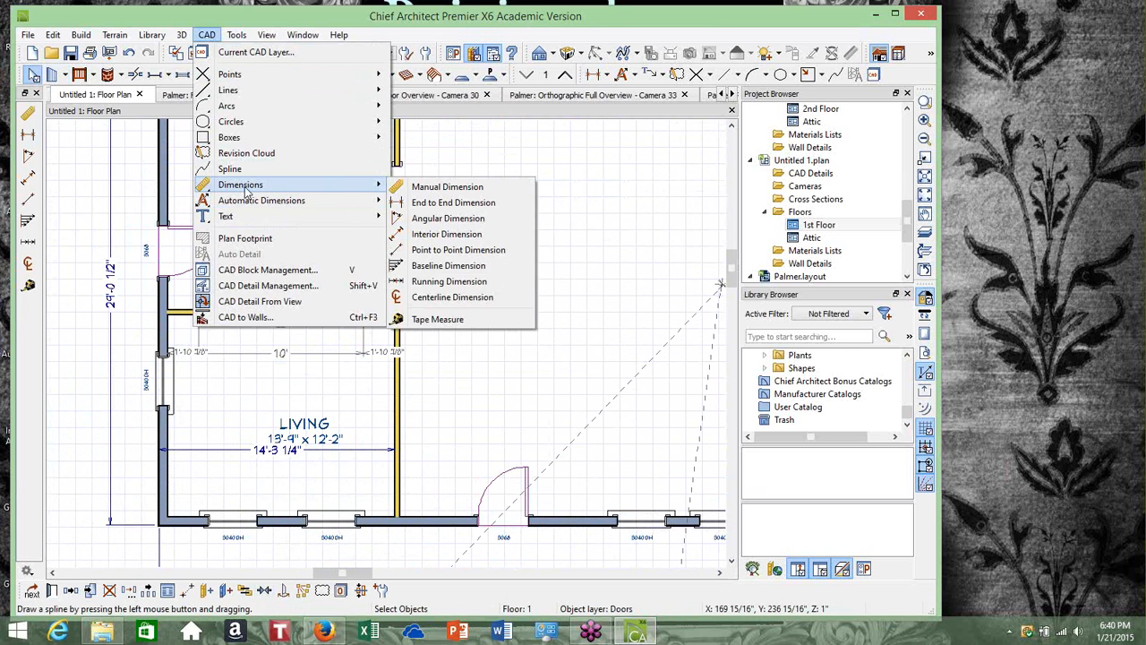
{"action": "left_click", "coordinate": [454, 203]}
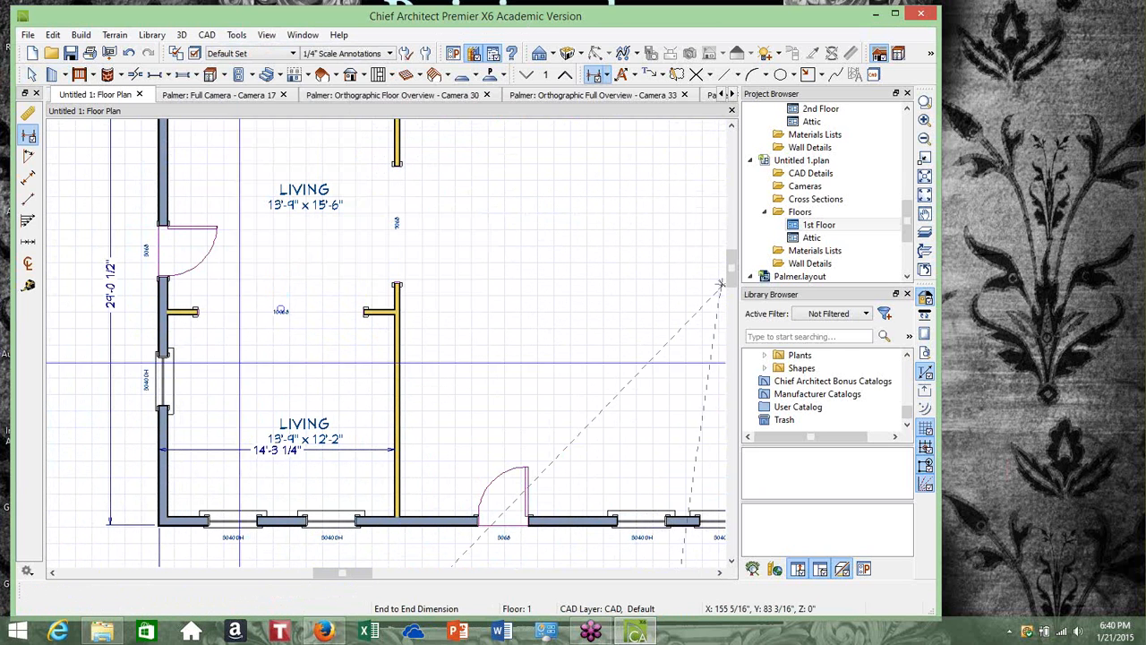
{"action": "mouse_move", "coordinate": [166, 520]}
{"action": "left_mouse_down"}
{"action": "mouse_move", "coordinate": [184, 448]}
{"action": "mouse_move", "coordinate": [184, 315]}
{"action": "left_mouse_up"}
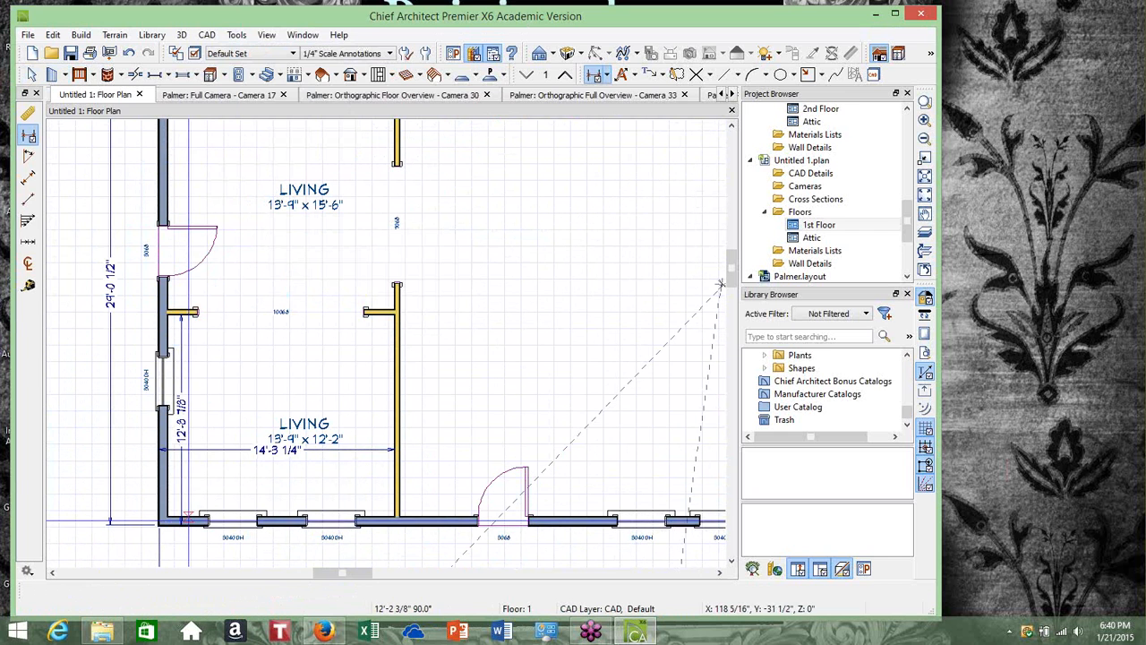
{"action": "left_click", "coordinate": [33, 75]}
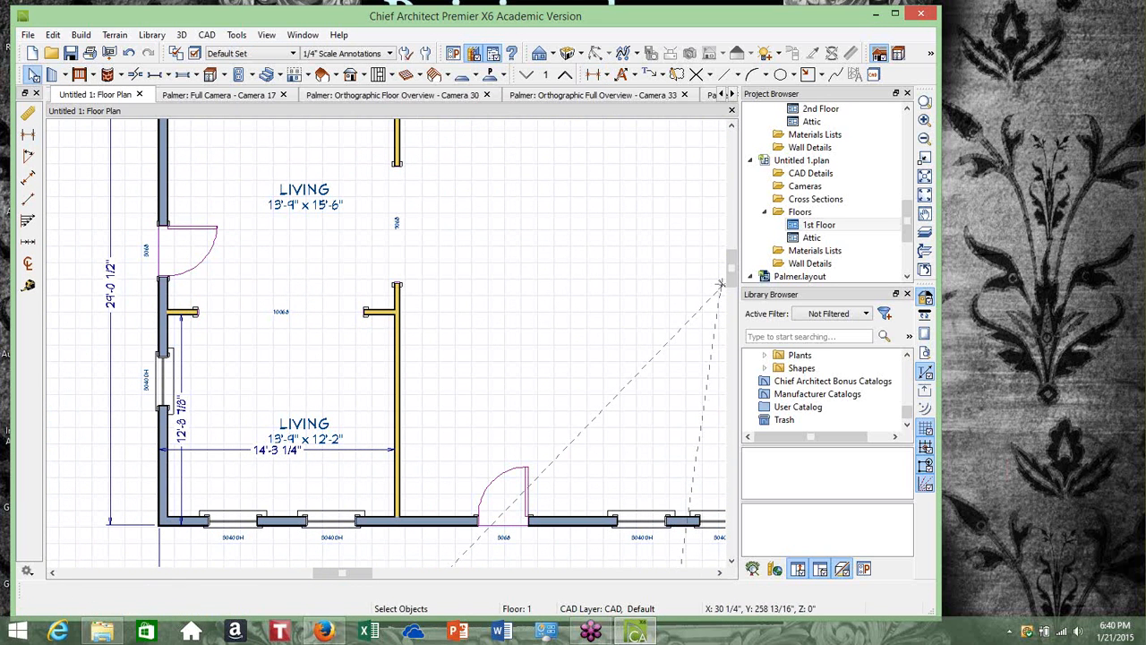
Move the dividing wall between the Living rooms by setting the lower room's depth dimension to 12' 7 1/2"
{"action": "left_click", "coordinate": [196, 315]}
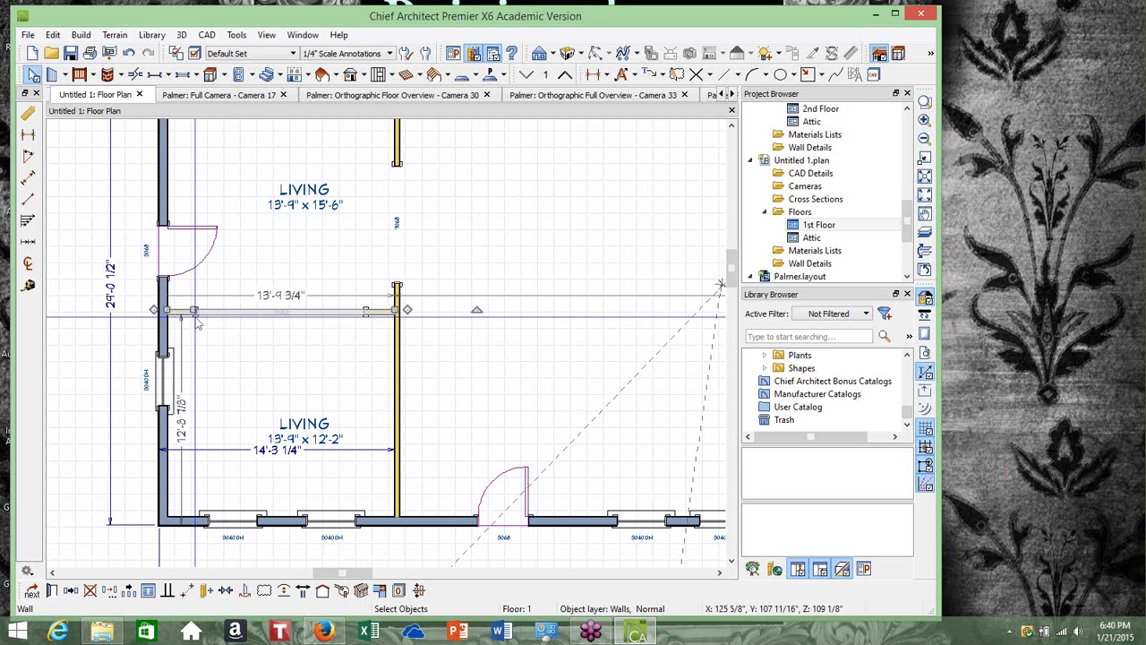
{"action": "left_click", "coordinate": [182, 420]}
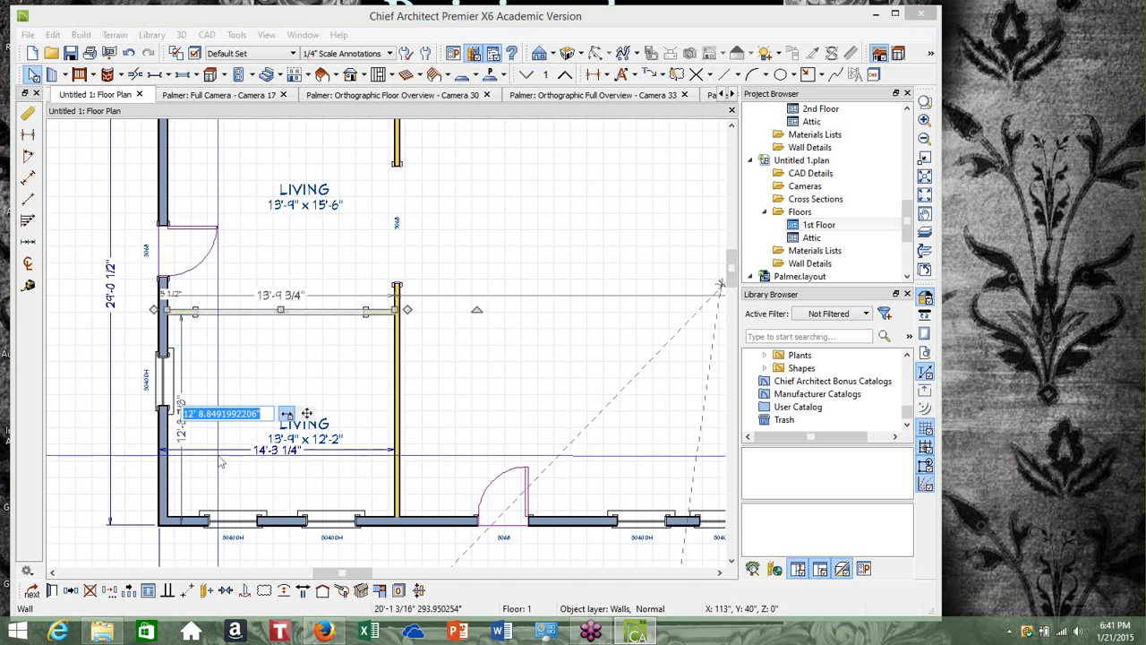
{"action": "type", "text": "12'"}
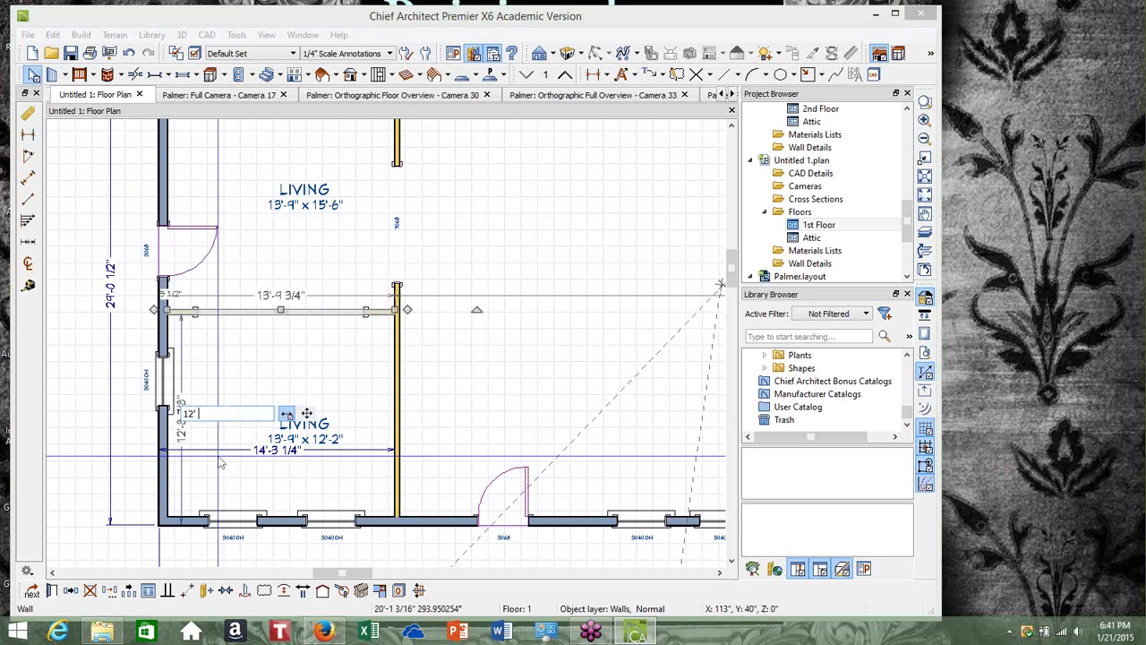
{"action": "type", "text": " 7 1/2\""}
{"action": "key", "text": "Return"}
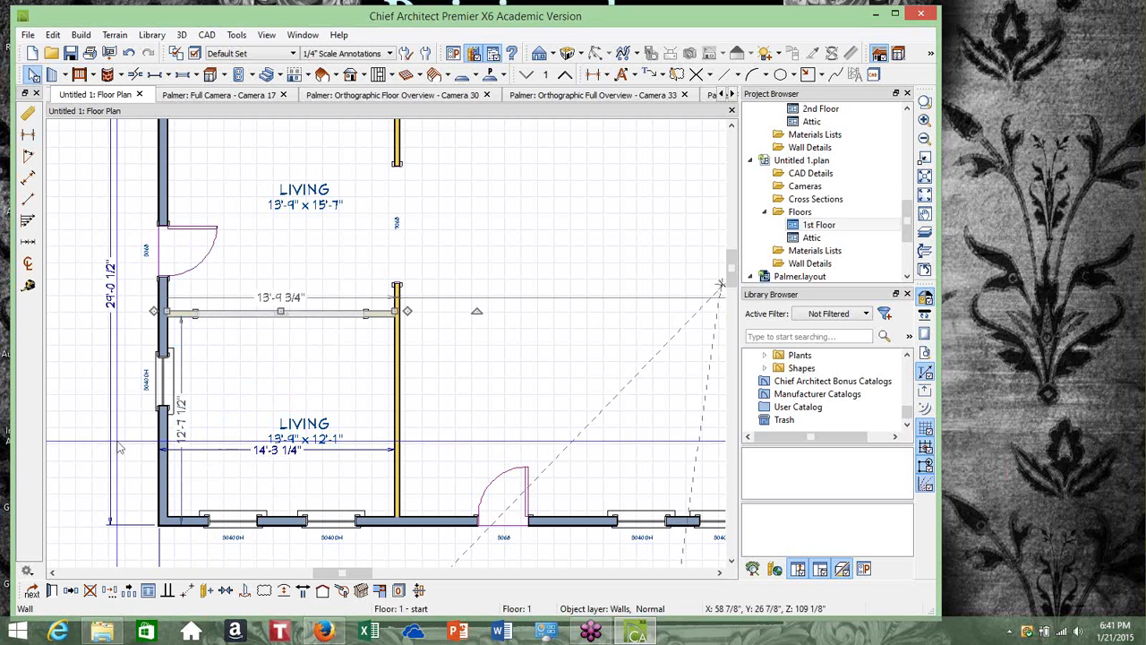
{"action": "key", "text": "Escape"}
Combine the upper-left room's back-wall door and its two flanking windows into a mulled unit and center it on that wall
{"action": "scroll", "coordinate": [94, 412], "scroll_direction": "down", "scroll_amount": 2}
{"action": "scroll", "coordinate": [94, 412], "scroll_direction": "down", "scroll_amount": 2}
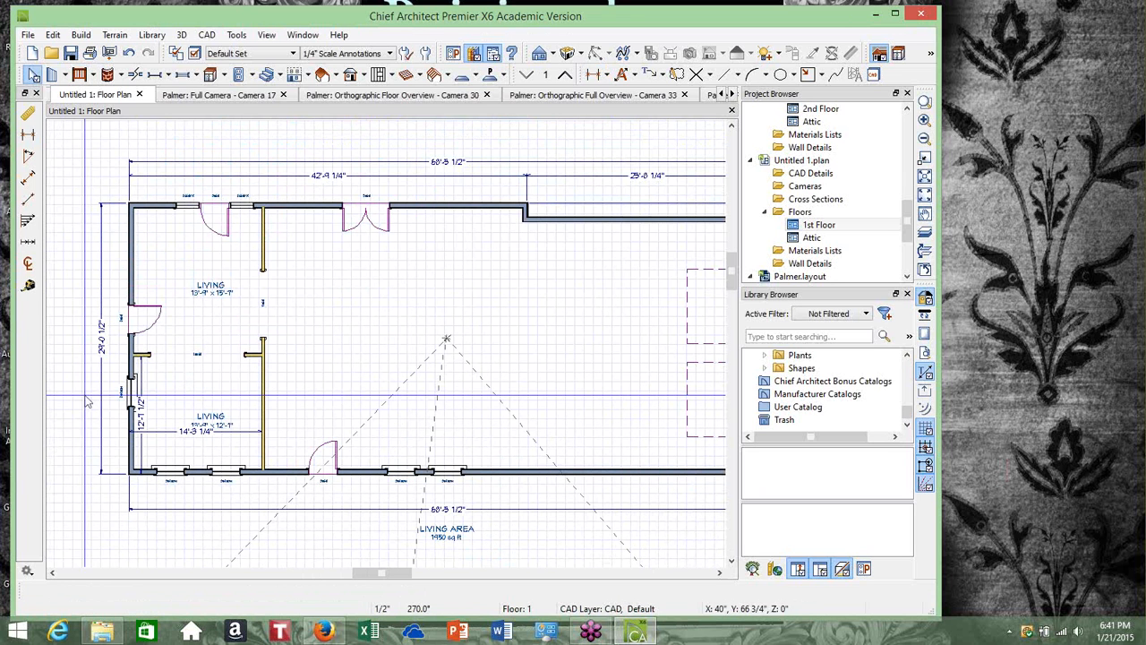
{"action": "scroll", "coordinate": [240, 222], "scroll_direction": "up", "scroll_amount": 2}
{"action": "scroll", "coordinate": [242, 220], "scroll_direction": "up", "scroll_amount": 1}
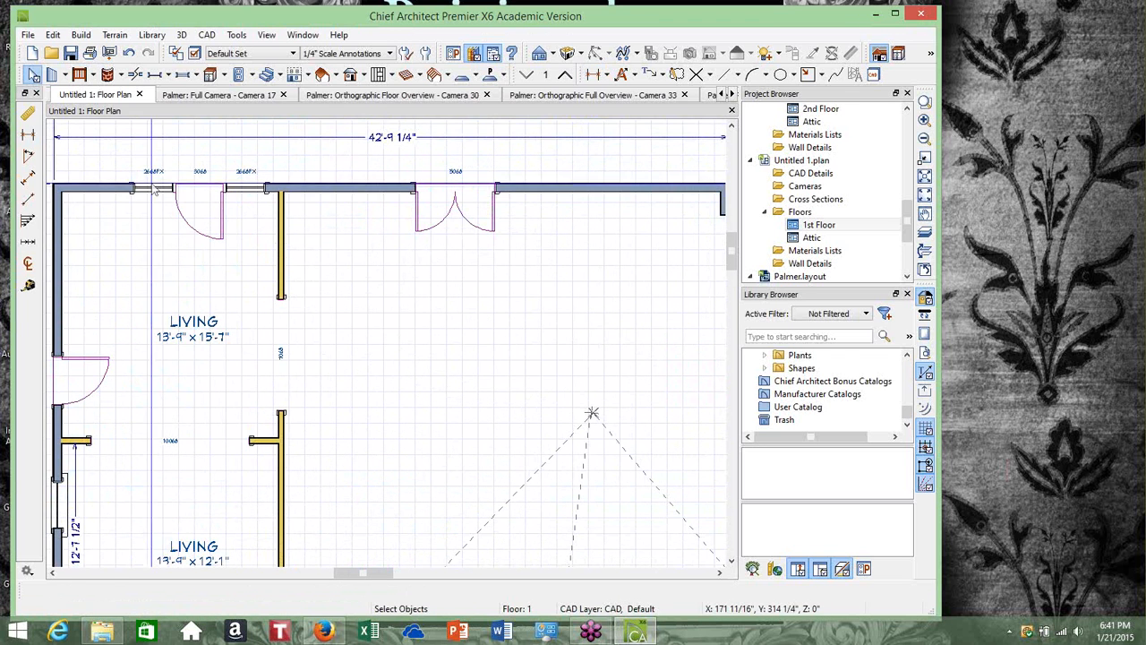
{"action": "left_click", "coordinate": [194, 196]}
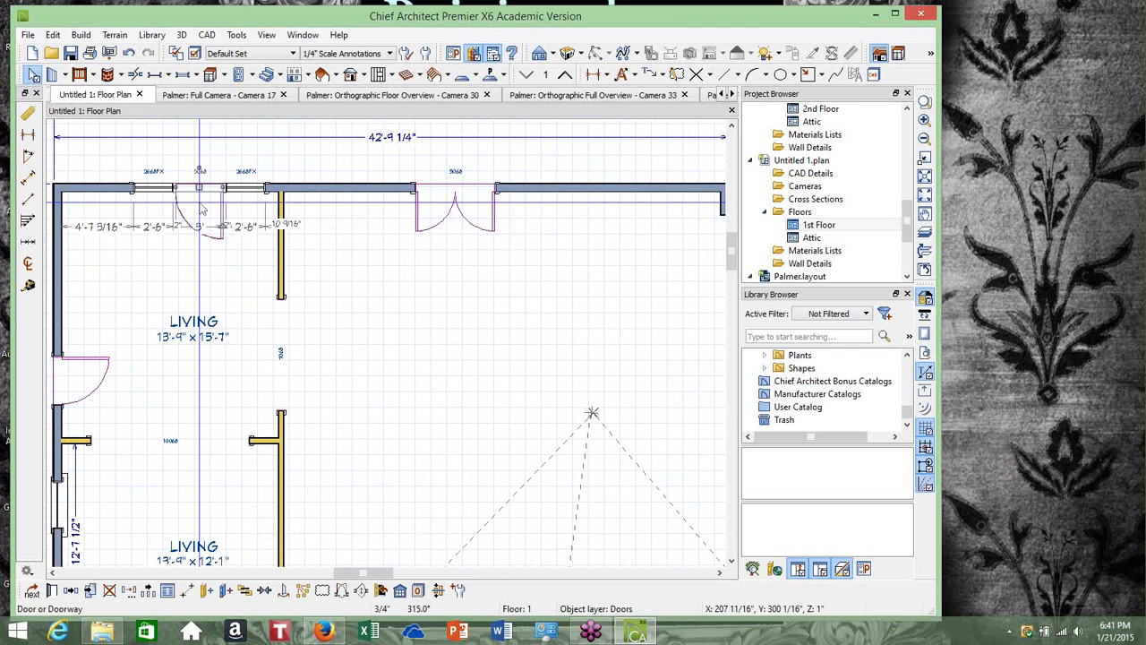
{"action": "left_click", "coordinate": [174, 201], "text": "shift"}
{"action": "left_click", "coordinate": [151, 189], "text": "shift"}
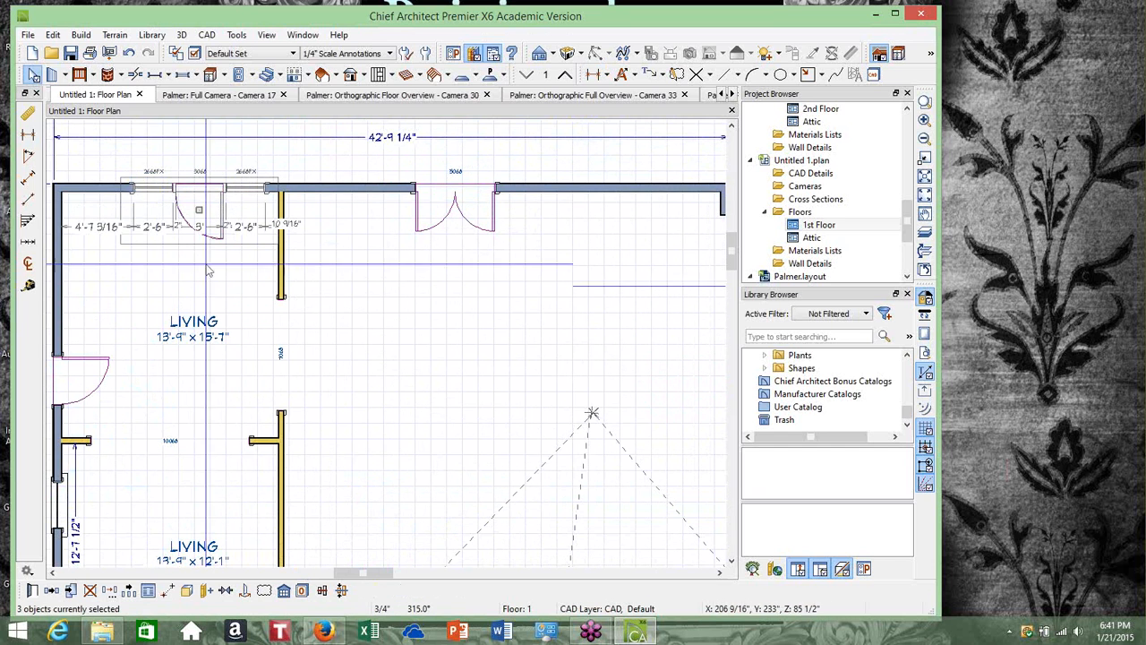
{"action": "left_click", "coordinate": [186, 592]}
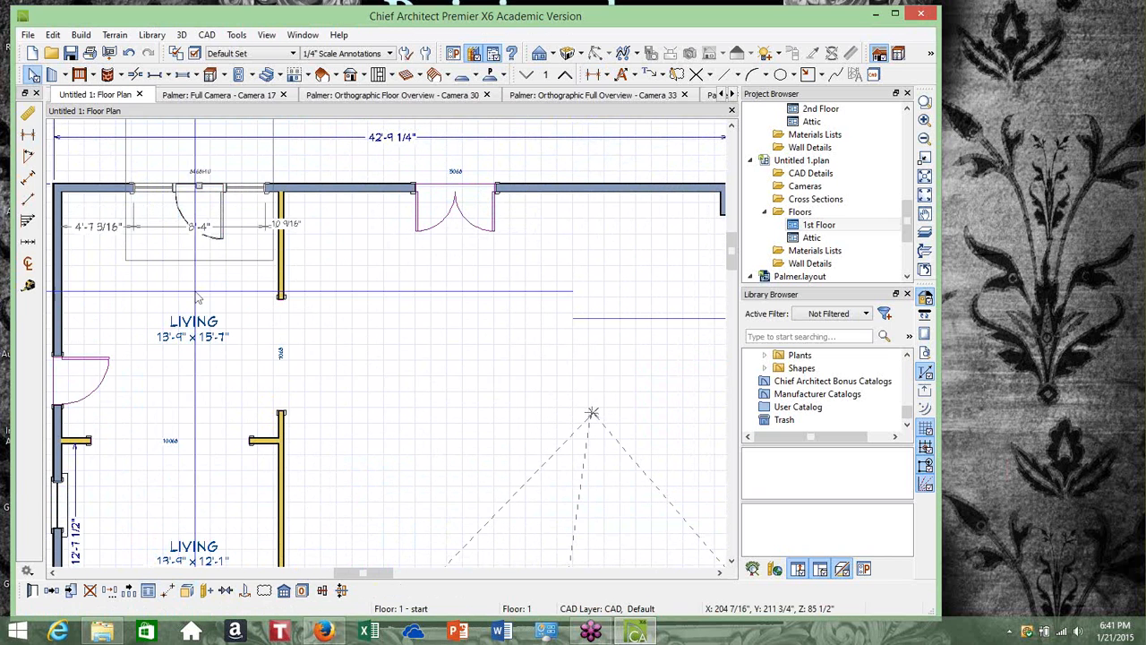
{"action": "left_click", "coordinate": [225, 590]}
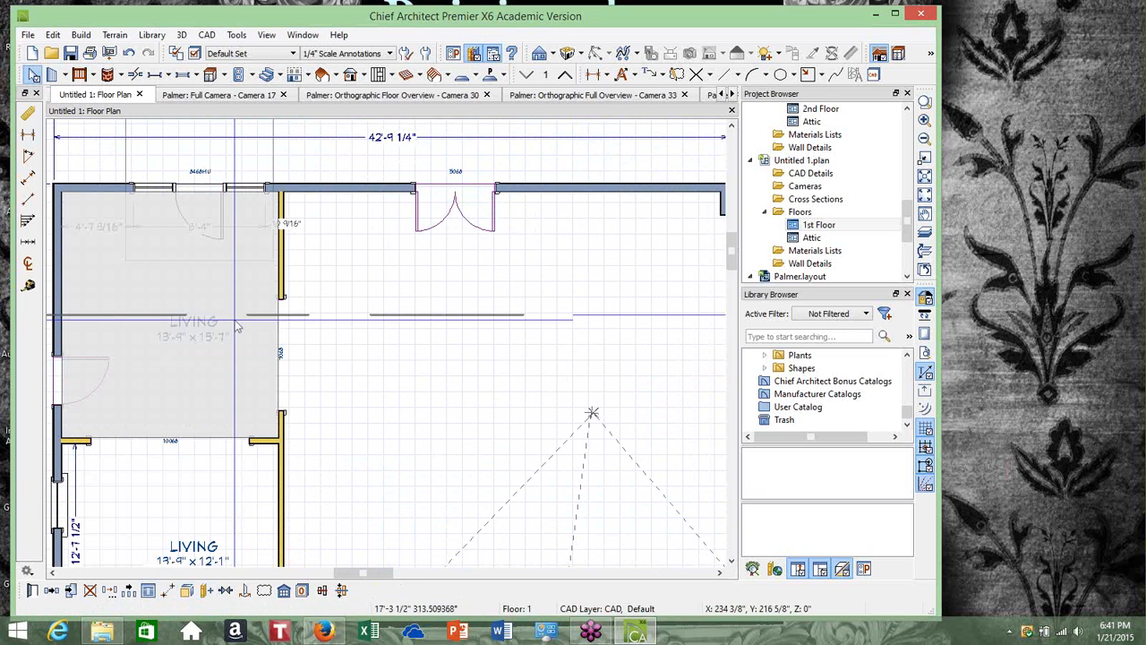
{"action": "left_click", "coordinate": [178, 273]}
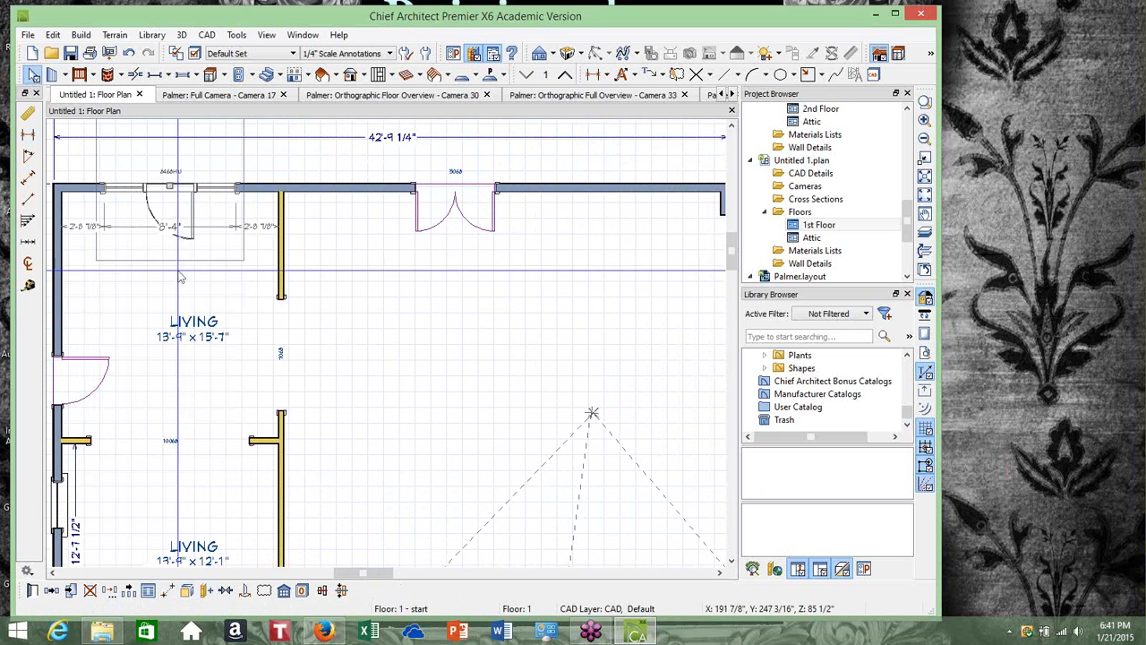
{"action": "scroll", "coordinate": [177, 274], "scroll_direction": "down", "scroll_amount": 5}
{"action": "left_click", "coordinate": [73, 302]}
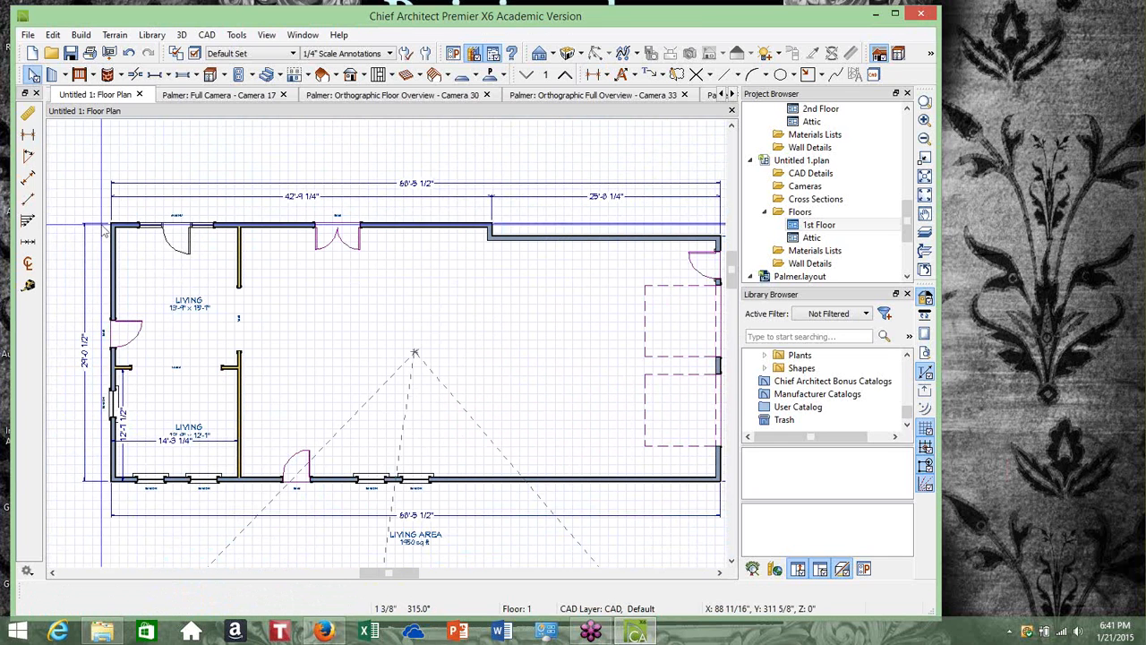
{"action": "left_click", "coordinate": [177, 224]}
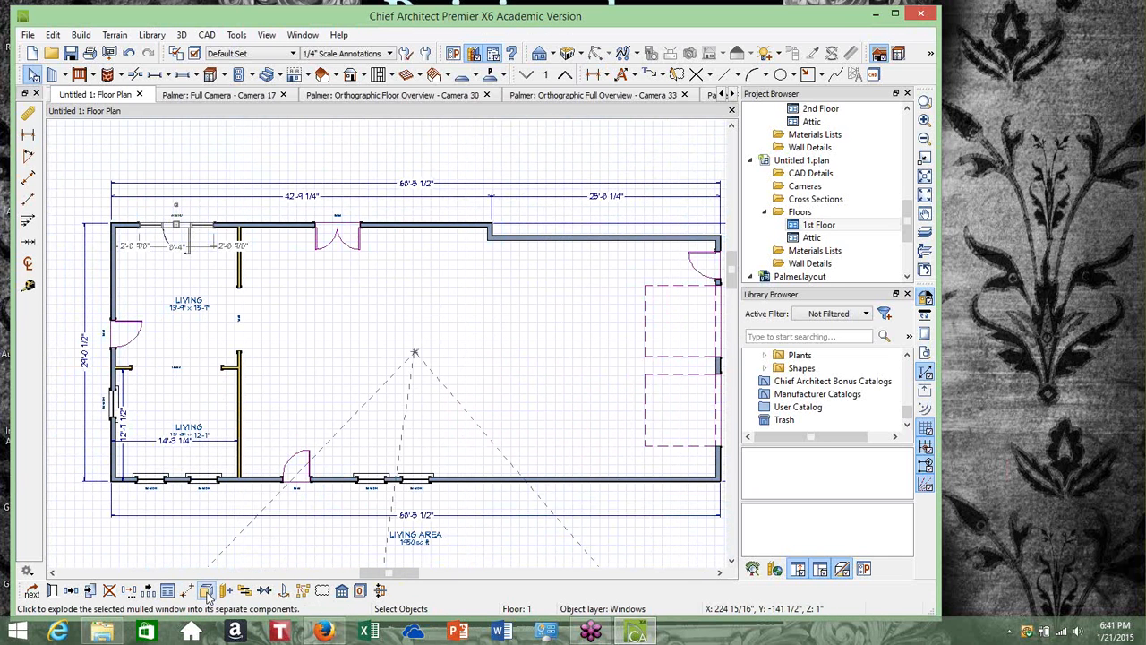
{"action": "left_click", "coordinate": [154, 538]}
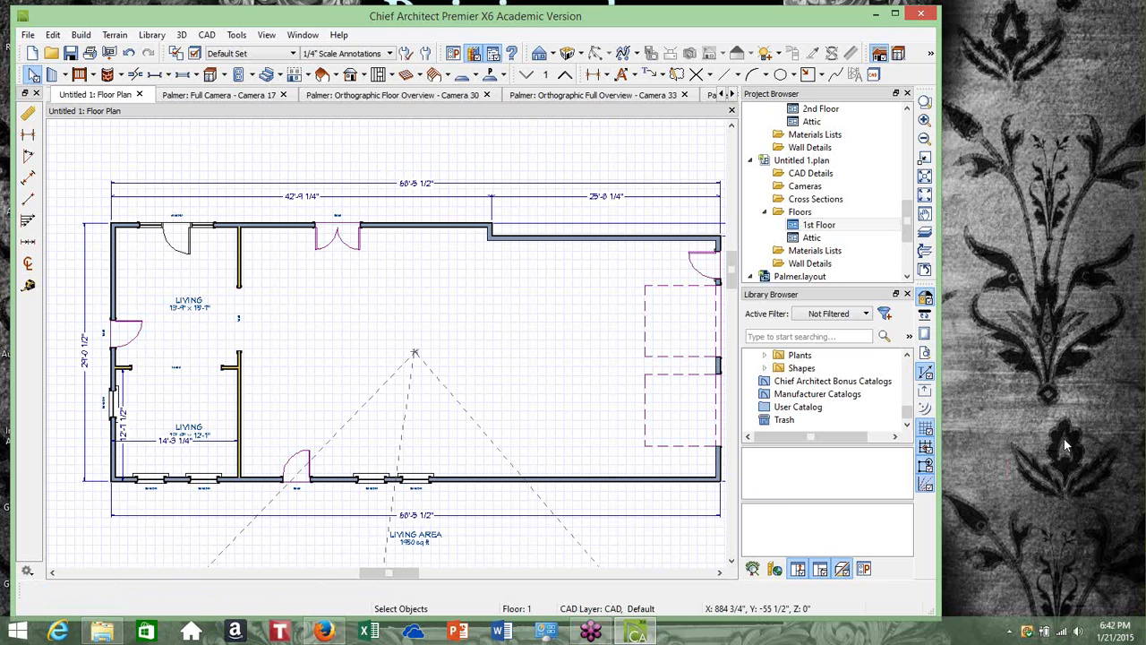
{"action": "left_click", "coordinate": [1140, 438]}
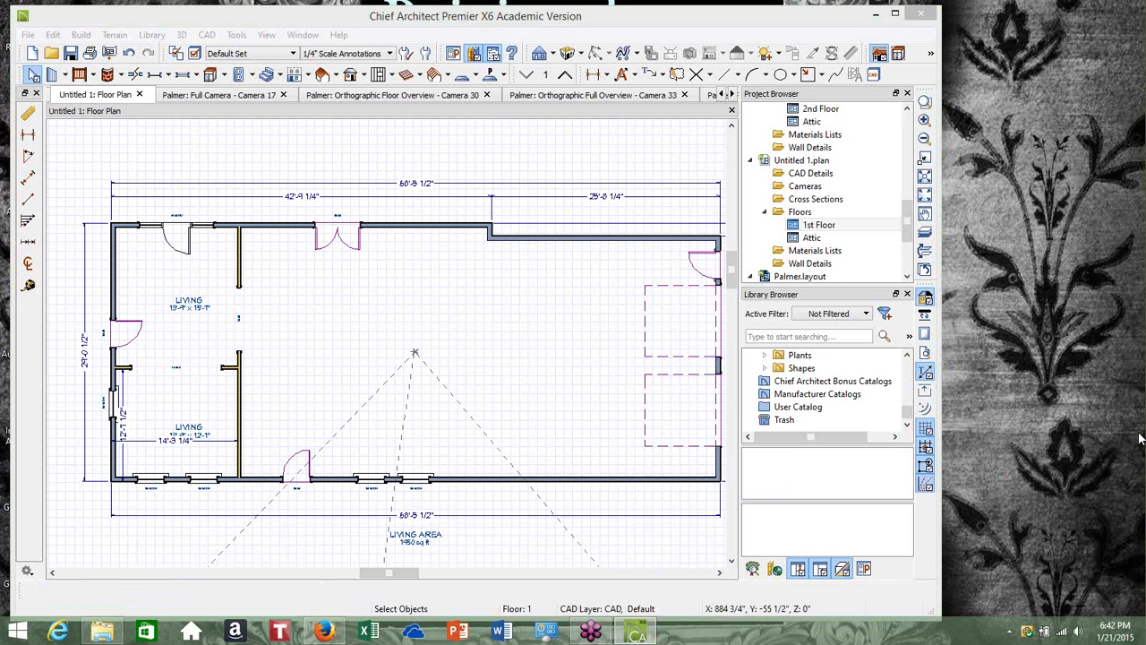
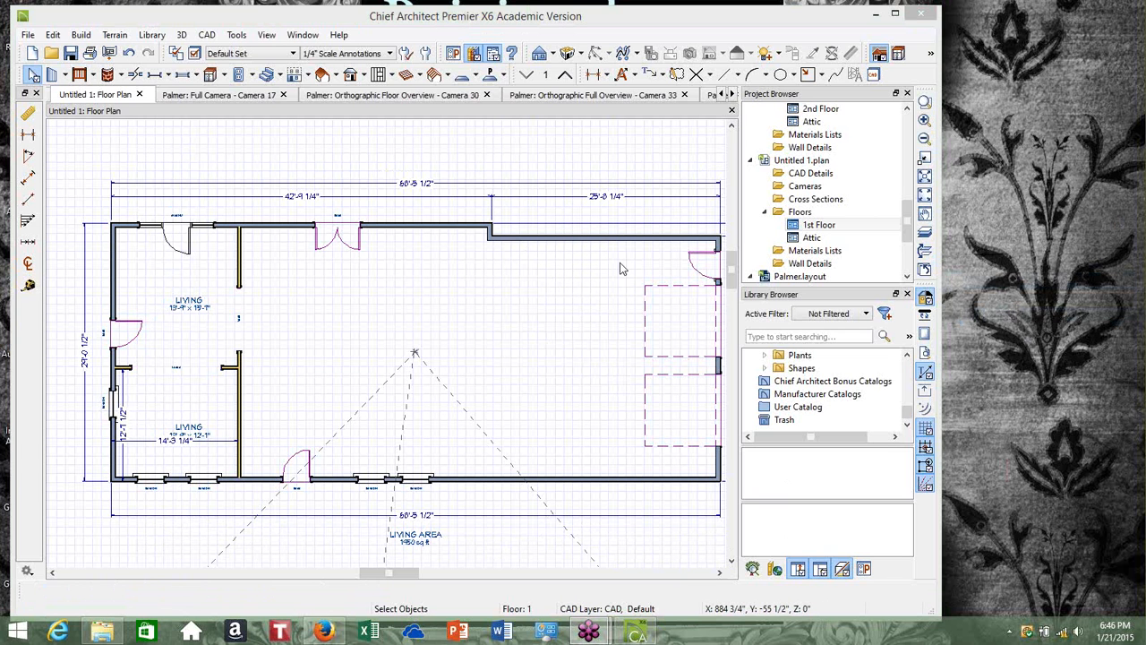
{"action": "left_click", "coordinate": [771, 145]}
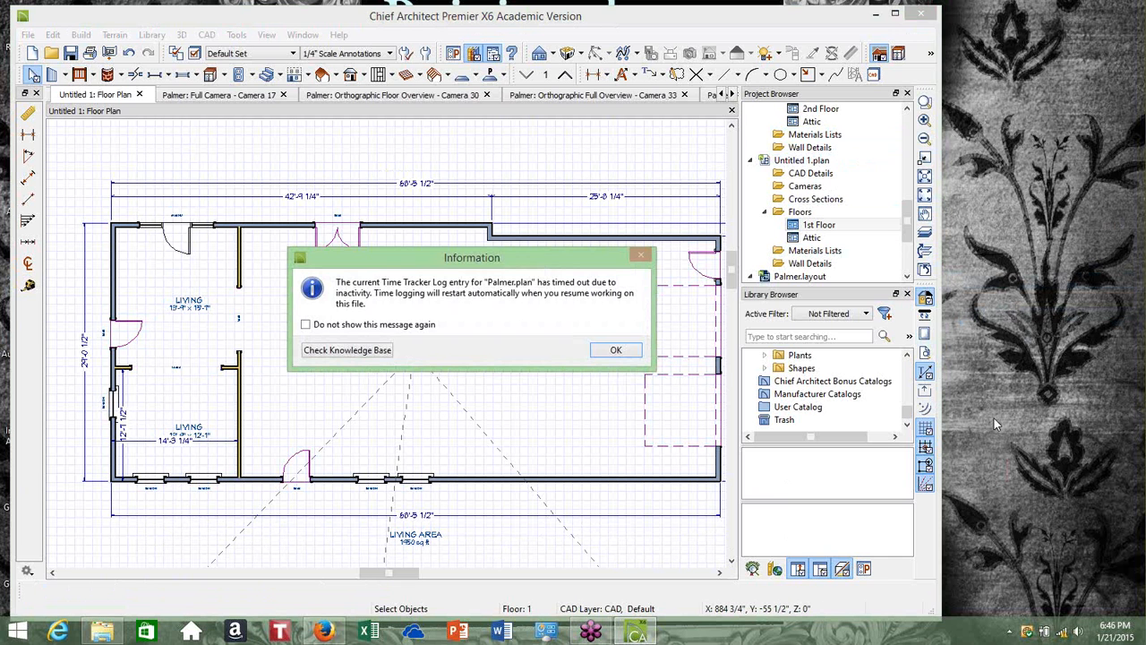
{"action": "left_click", "coordinate": [640, 356]}
{"action": "left_click", "coordinate": [640, 356]}
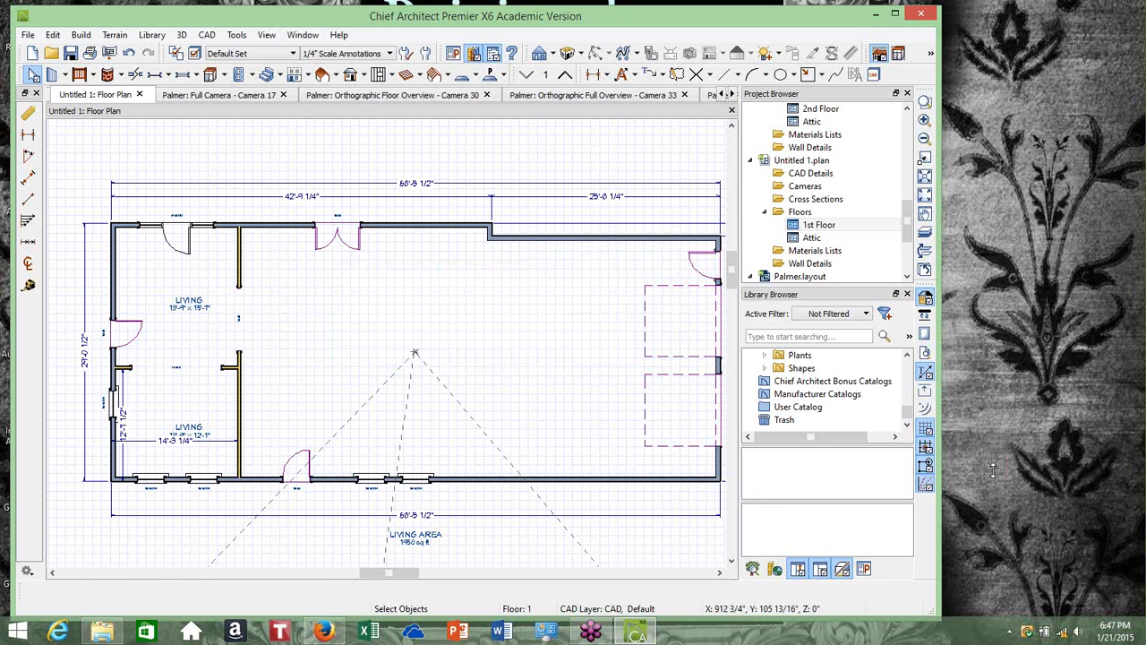
{"action": "left_click", "coordinate": [965, 457]}
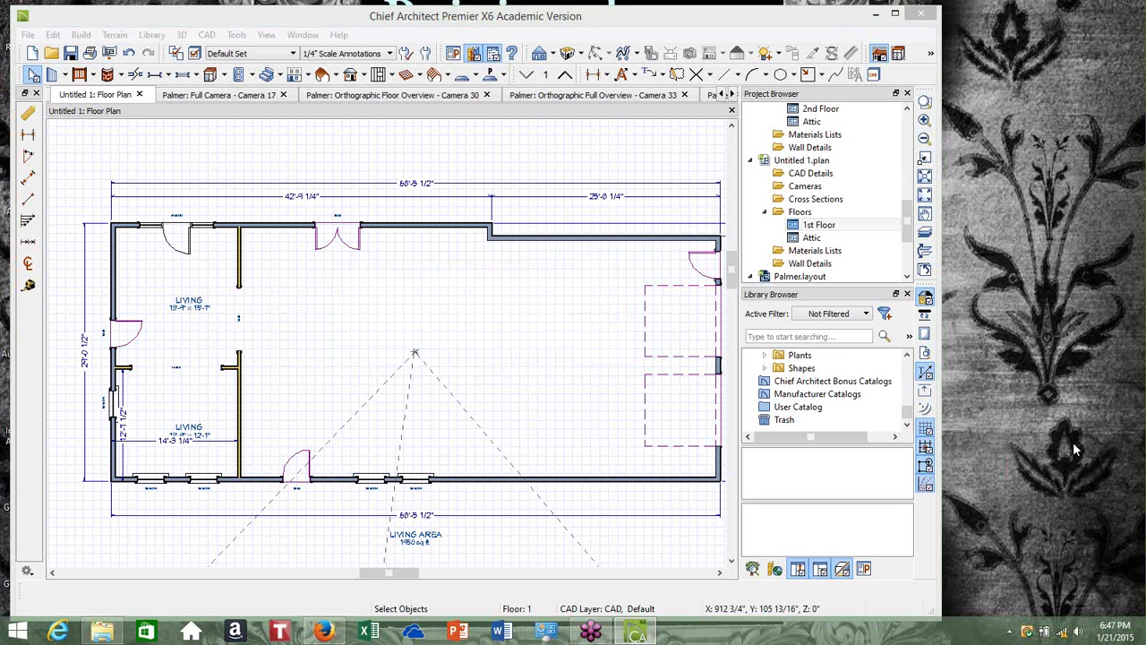
{"action": "left_click", "coordinate": [1064, 633]}
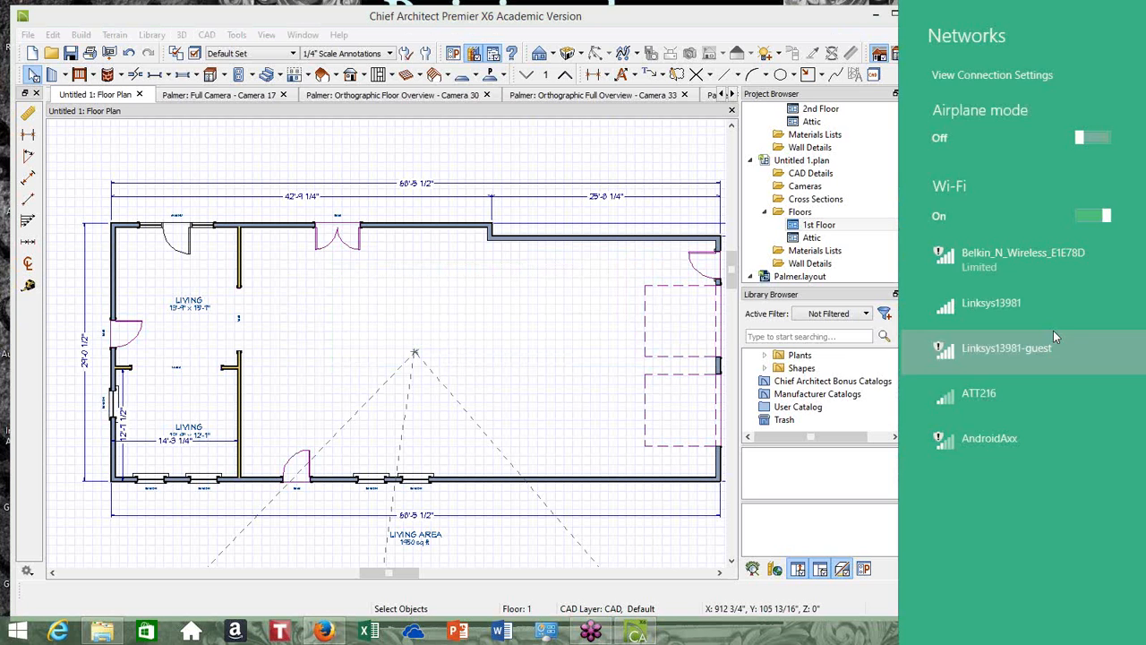
{"action": "left_click", "coordinate": [1011, 255]}
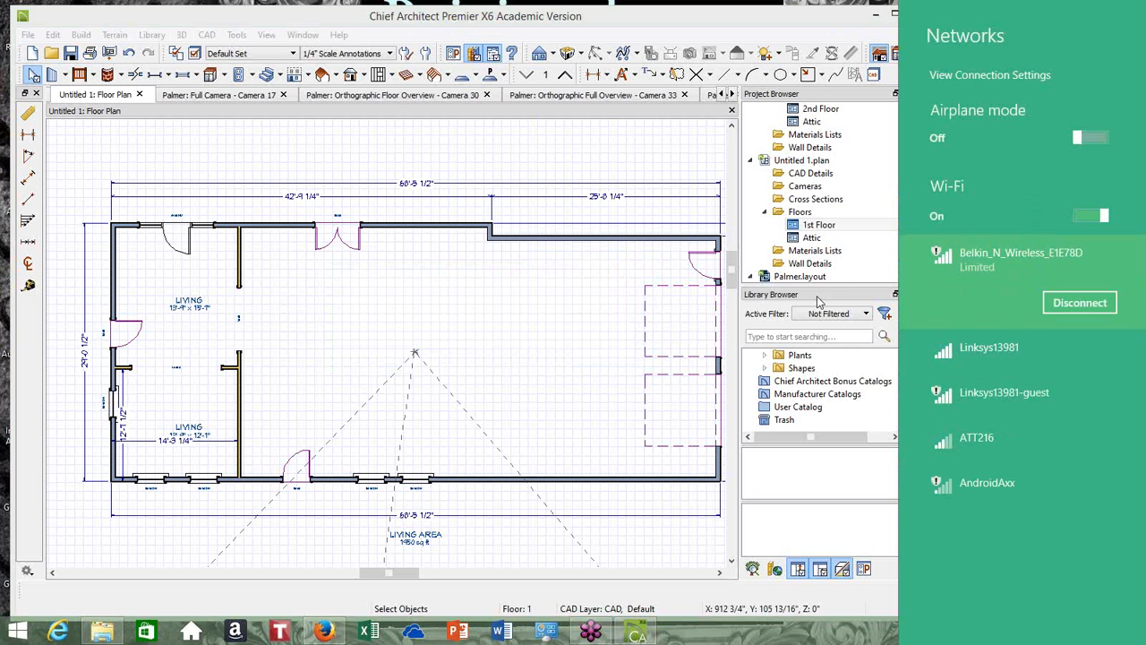
{"action": "left_click", "coordinate": [860, 267]}
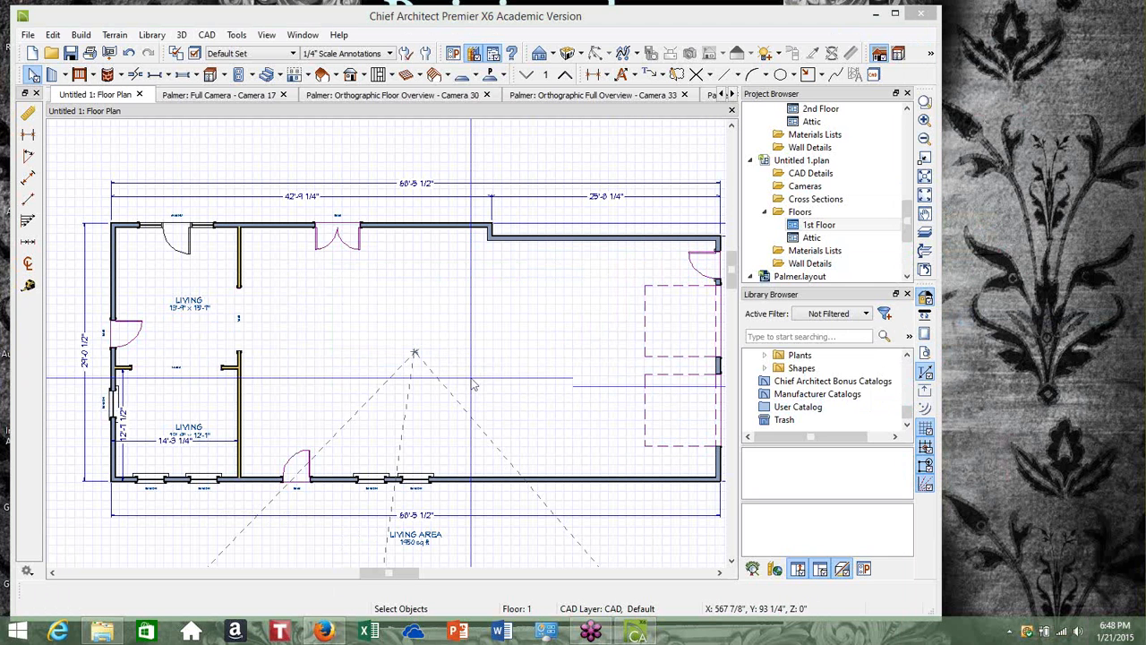
{"action": "mouse_move", "coordinate": [590, 630]}
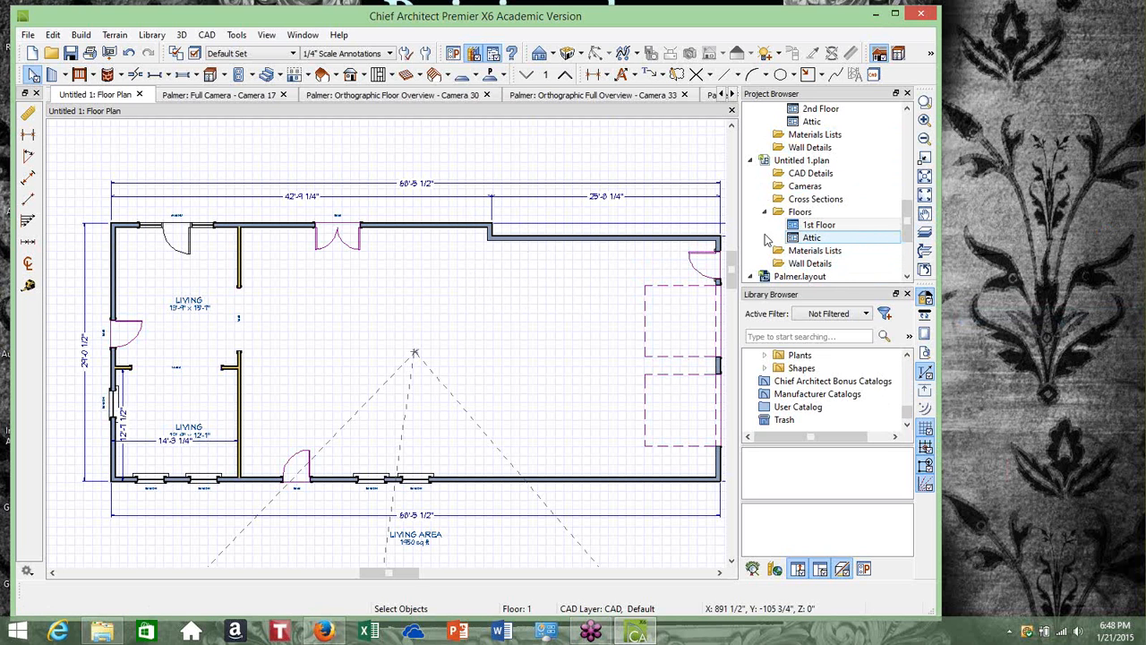
{"action": "left_click", "coordinate": [1133, 419]}
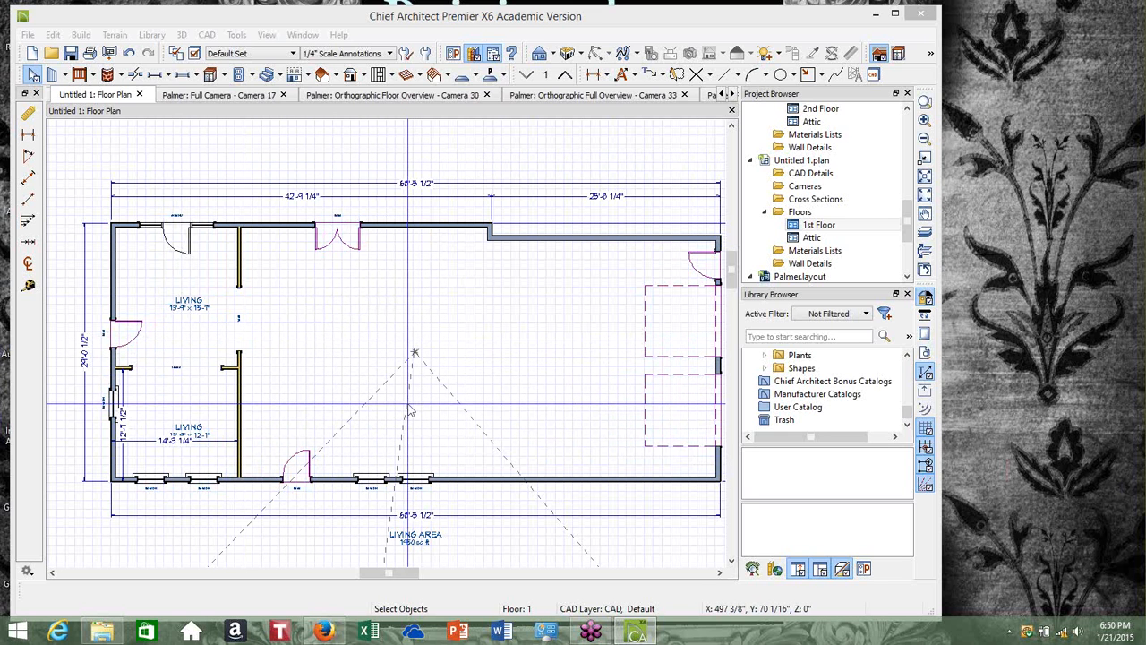
Draw an L-shaped interior wall from the Living rooms' dividing wall across and down to the front wall, enclosing a small room
{"action": "left_click", "coordinate": [260, 383]}
{"action": "scroll", "coordinate": [259, 383], "scroll_direction": "up", "scroll_amount": 3}
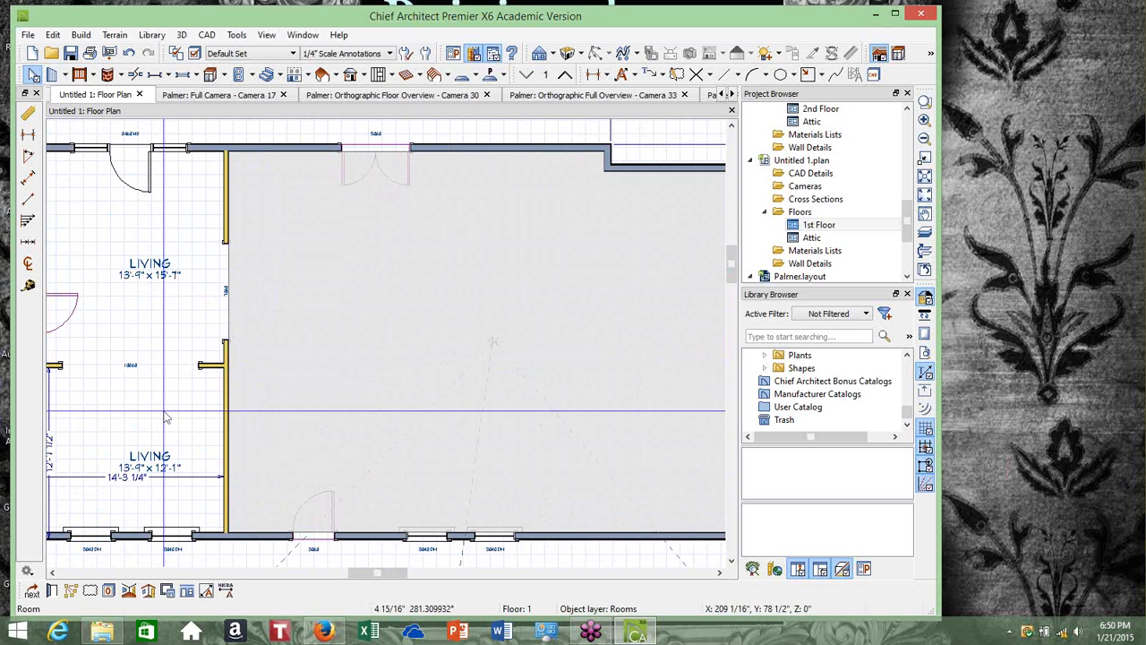
{"action": "left_click", "coordinate": [166, 418]}
{"action": "left_click", "coordinate": [83, 35]}
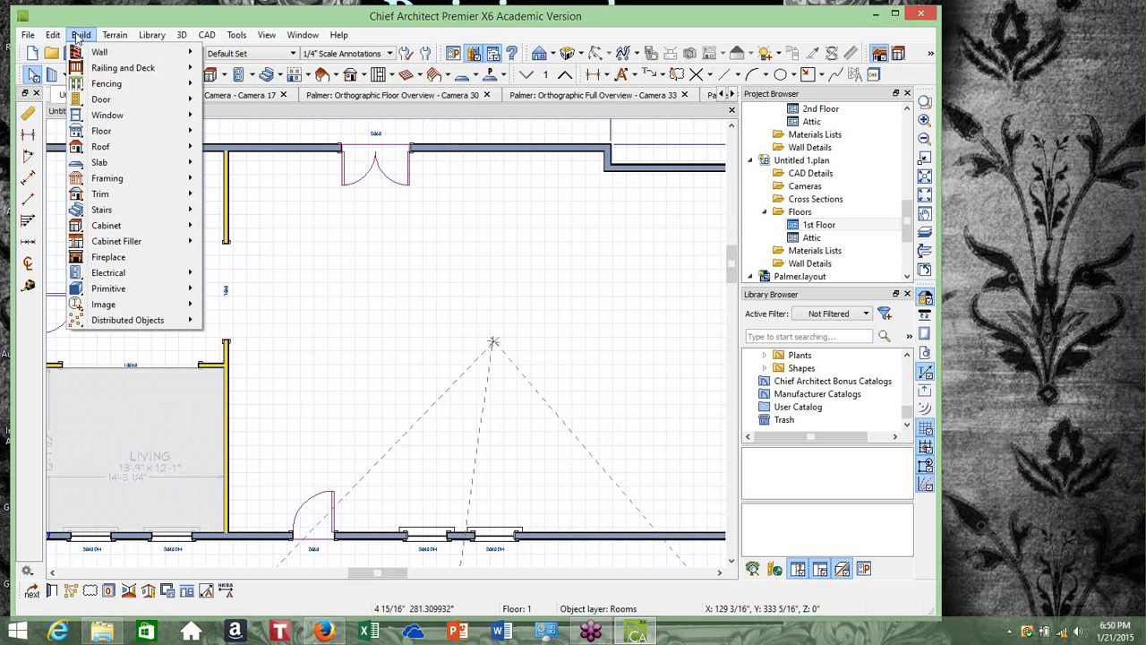
{"action": "mouse_move", "coordinate": [102, 53]}
{"action": "left_click", "coordinate": [261, 93]}
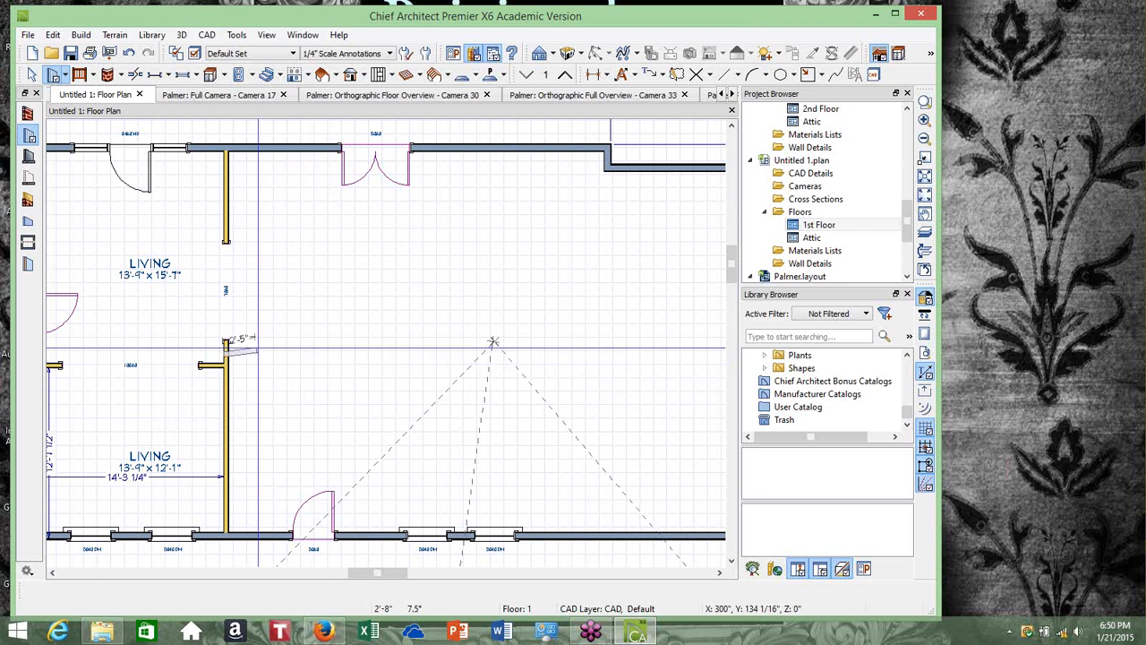
{"action": "mouse_move", "coordinate": [228, 349]}
{"action": "left_mouse_down"}
{"action": "mouse_move", "coordinate": [389, 348]}
{"action": "mouse_move", "coordinate": [362, 348]}
{"action": "mouse_move", "coordinate": [345, 526]}
{"action": "mouse_move", "coordinate": [356, 542]}
{"action": "mouse_move", "coordinate": [356, 532]}
{"action": "left_mouse_up"}
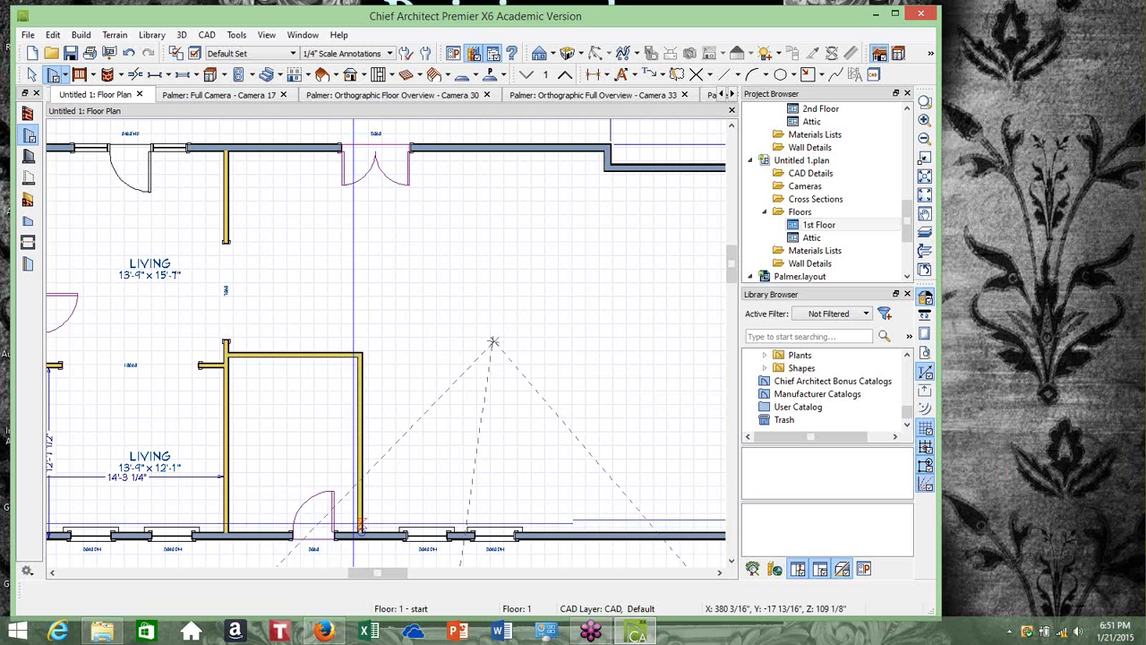
Place a hinged door in the new wall's vertical segment near the front wall, then select the door
{"action": "scroll", "coordinate": [170, 484], "scroll_direction": "up", "scroll_amount": 1}
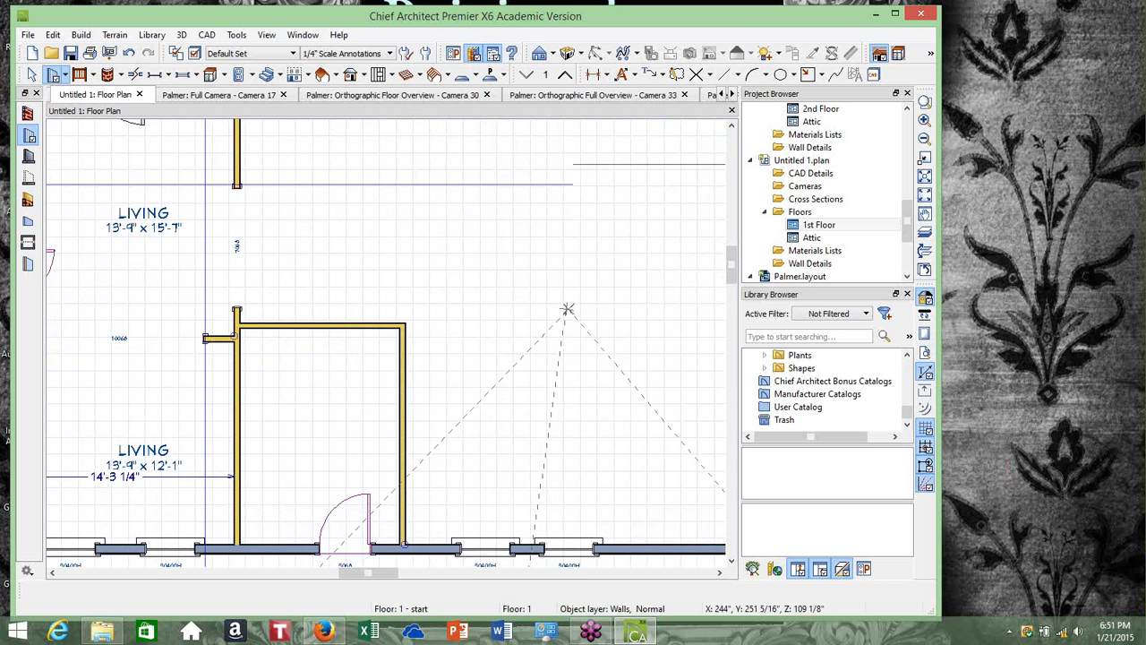
{"action": "left_click", "coordinate": [80, 35]}
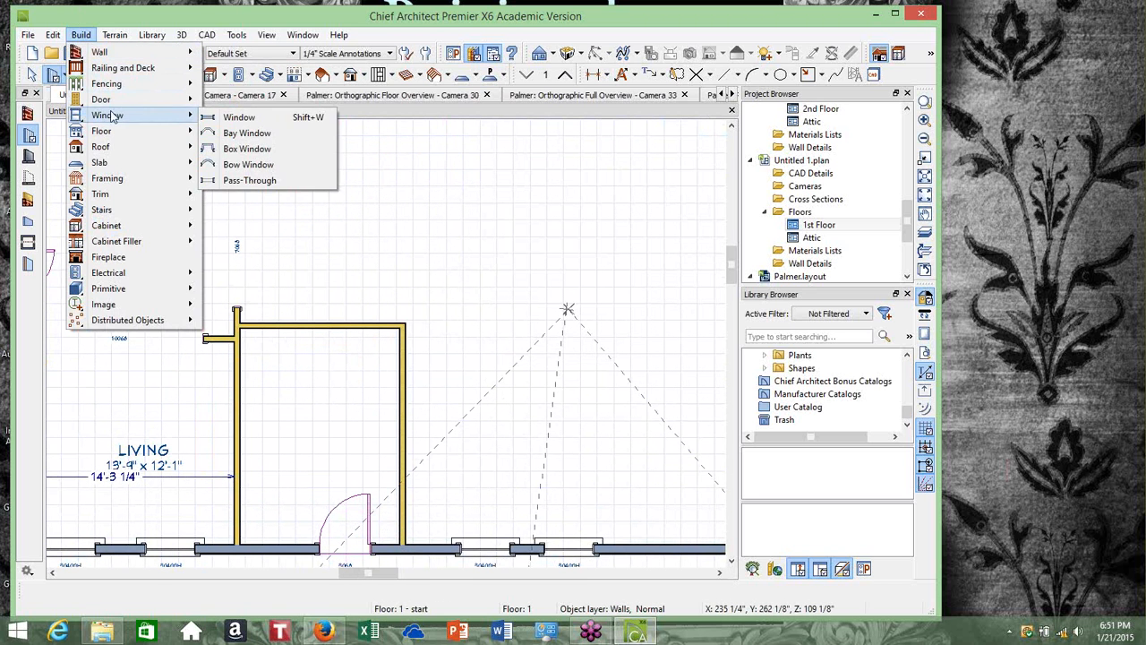
{"action": "mouse_move", "coordinate": [117, 100]}
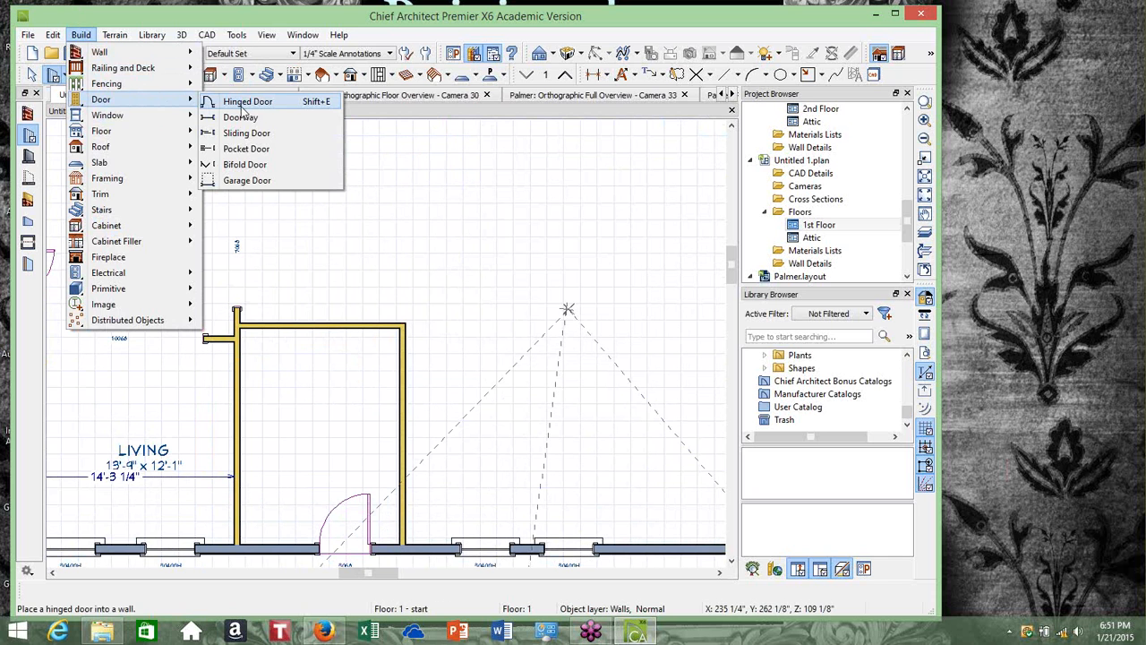
{"action": "left_click", "coordinate": [241, 103]}
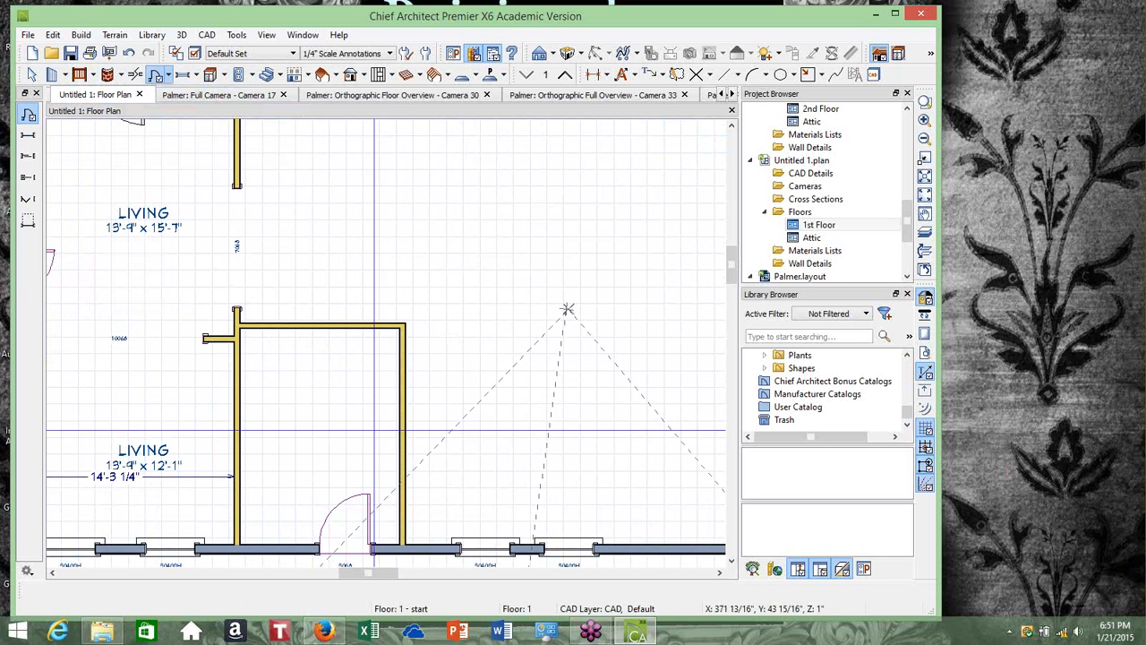
{"action": "left_click", "coordinate": [403, 494]}
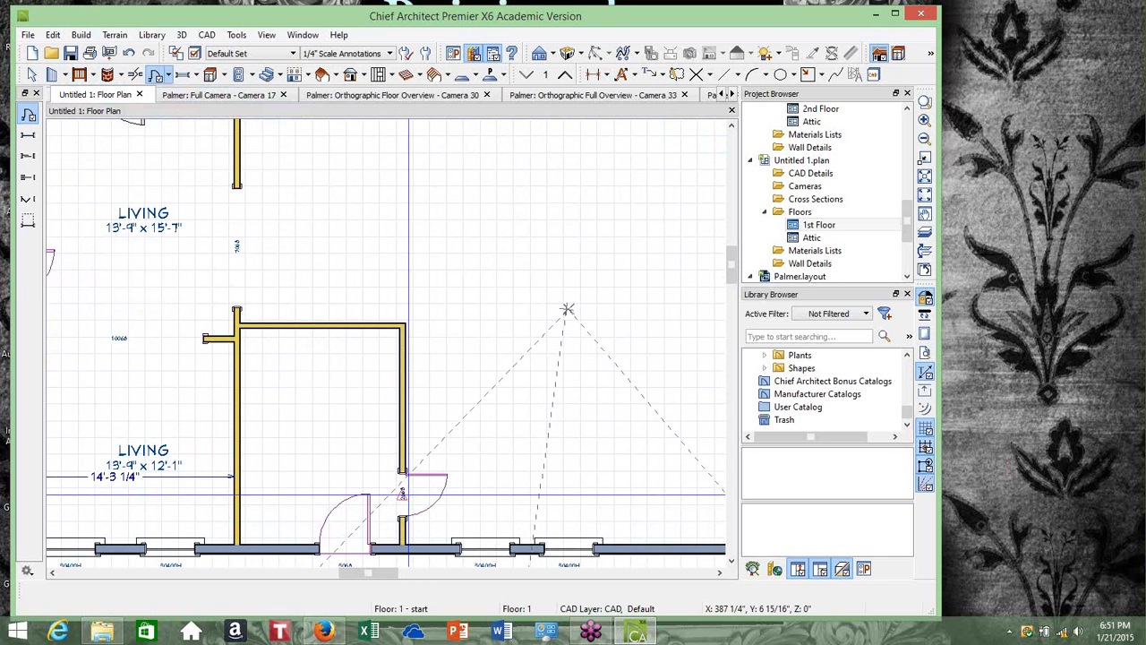
{"action": "left_click", "coordinate": [32, 75]}
{"action": "left_click", "coordinate": [399, 494]}
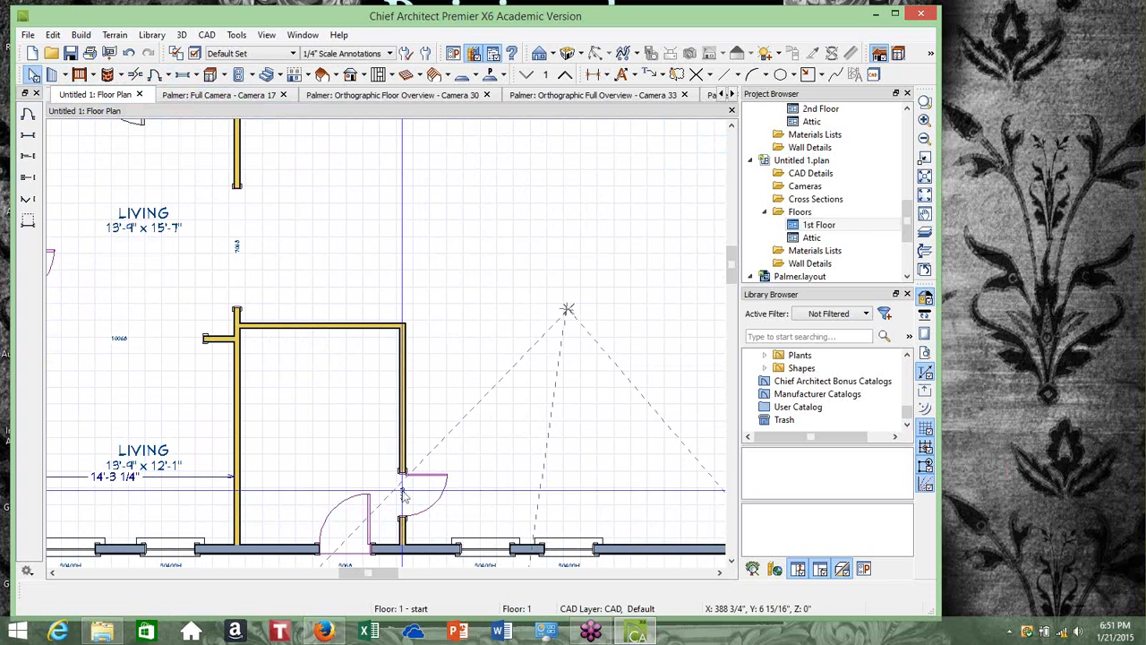